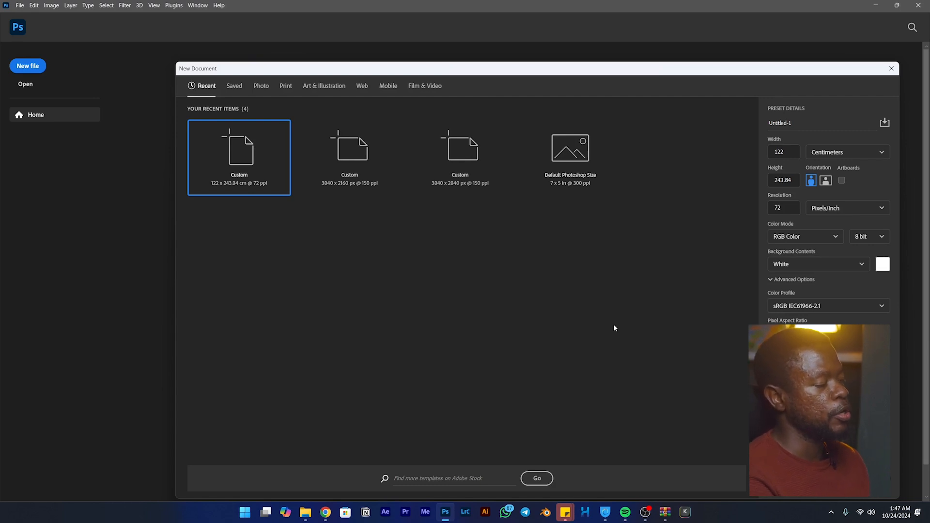
- Create a new document from the recent 3840 x 2840 px preset with the resolution set to 300 pixels/inch
{"action": "left_click", "coordinate": [477, 178]}
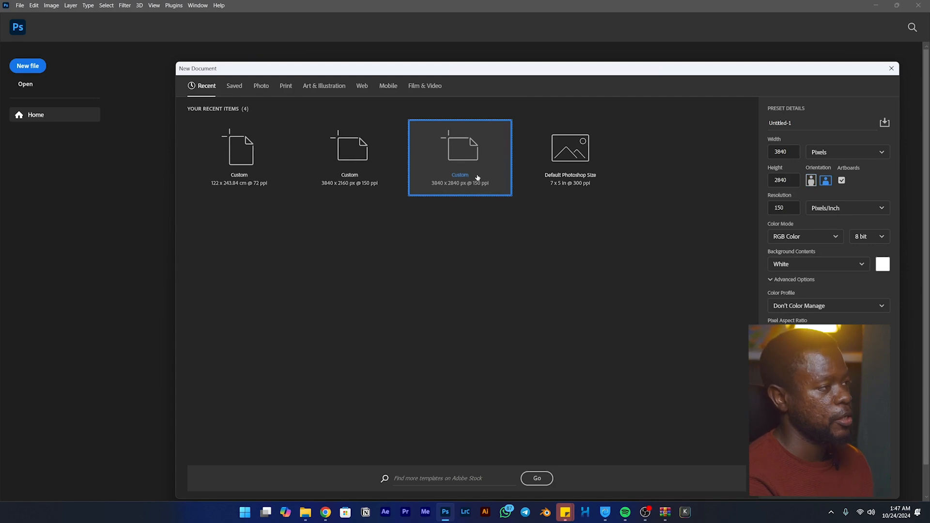
{"action": "left_click", "coordinate": [791, 209]}
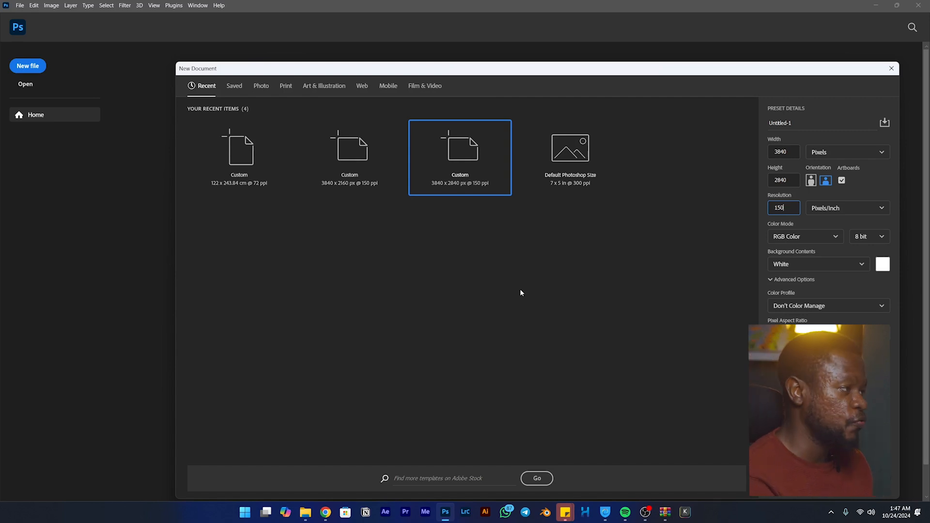
{"action": "left_click_drag", "start_coordinate": [786, 209], "coordinate": [741, 227]}
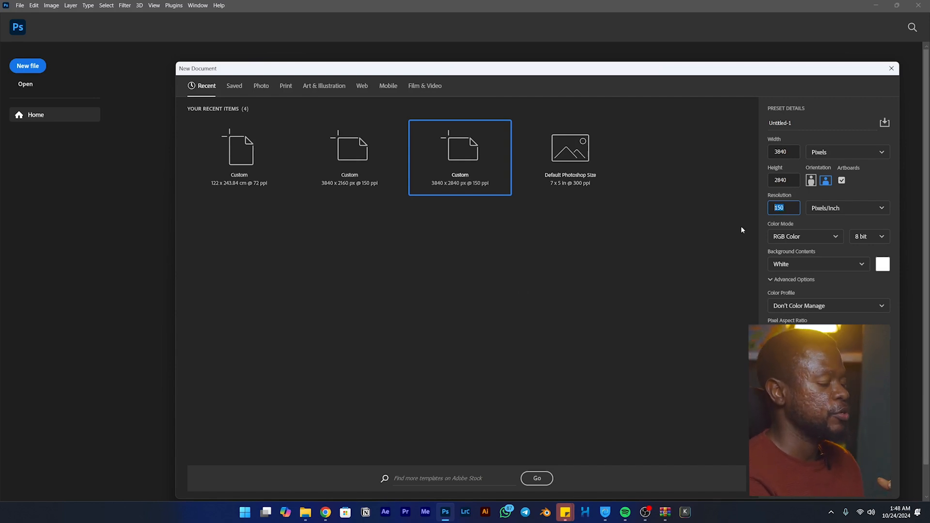
{"action": "type", "text": "300"}
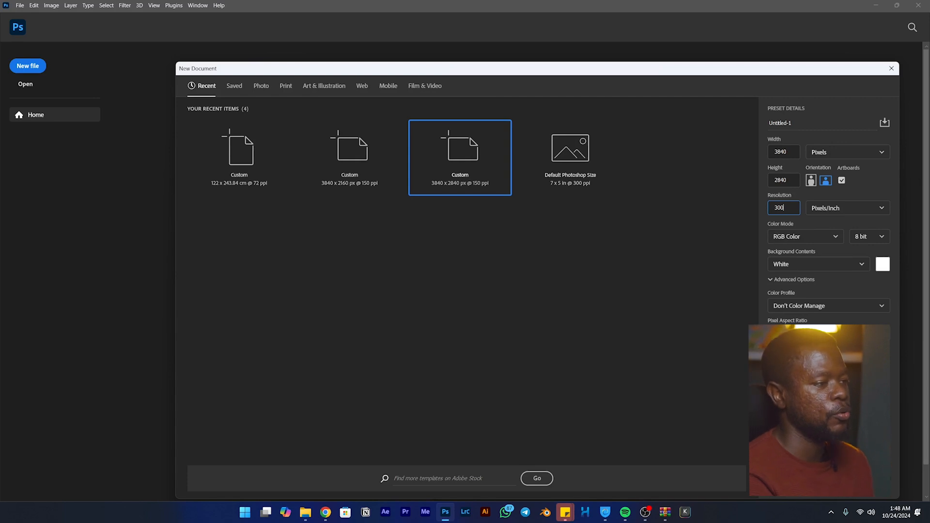
{"action": "key", "text": "Return"}
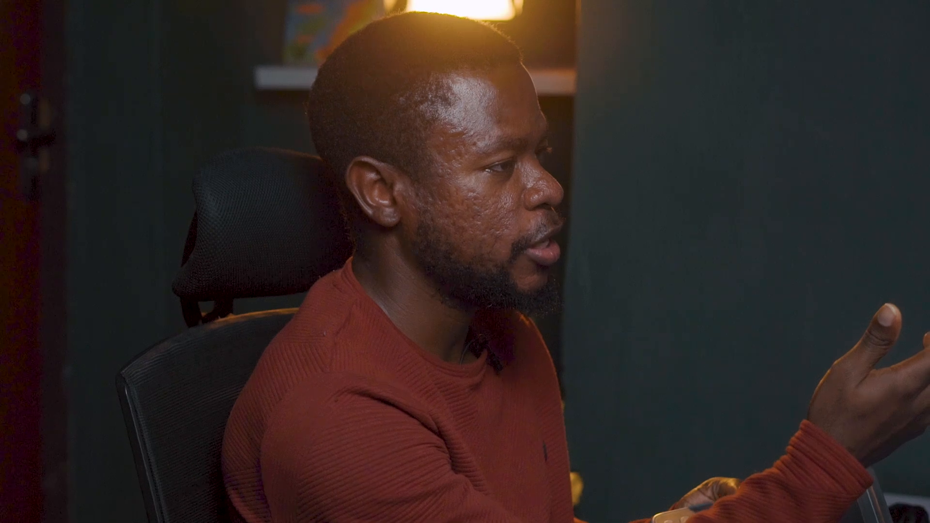
- Place the character sketch DSC08545 from the PHOTO ASSETS folder onto the artboard
{"action": "key", "text": "b"}
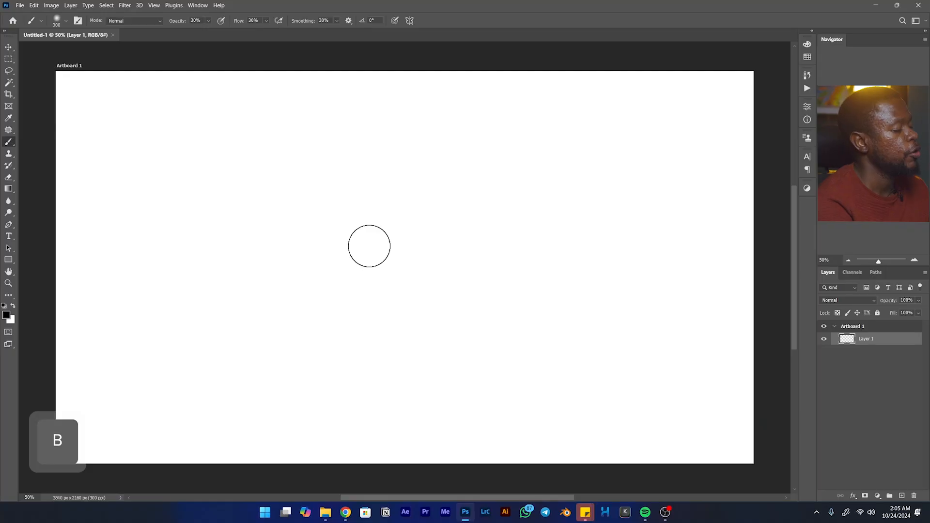
{"action": "left_click", "coordinate": [325, 512]}
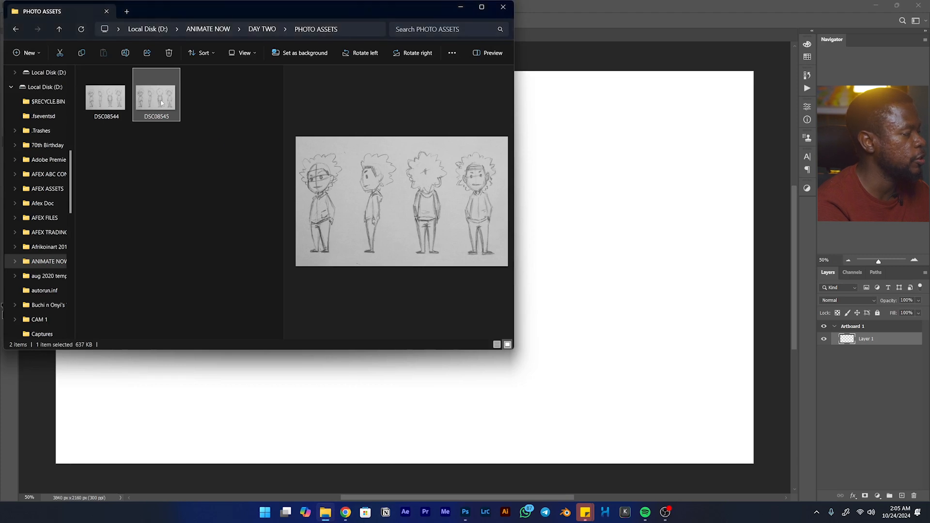
{"action": "left_click_drag", "start_coordinate": [162, 102], "coordinate": [581, 197]}
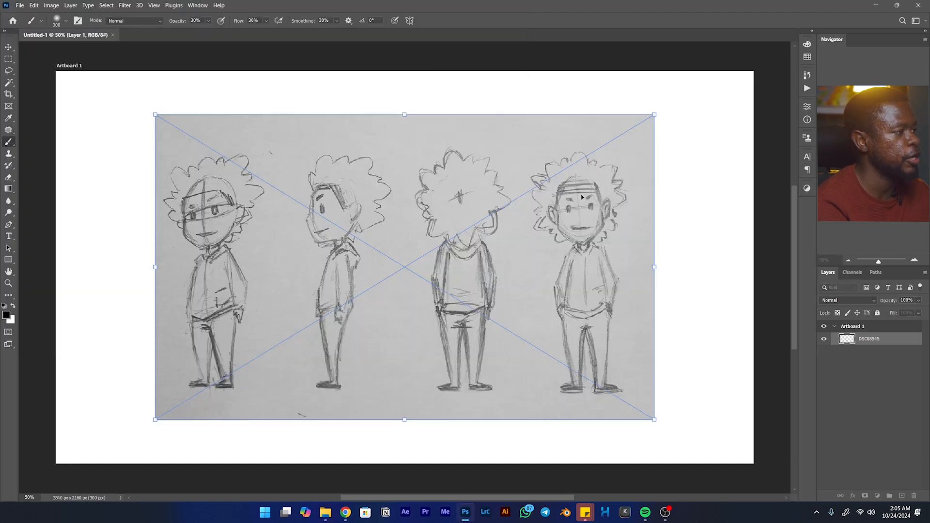
{"action": "key", "text": "Return"}
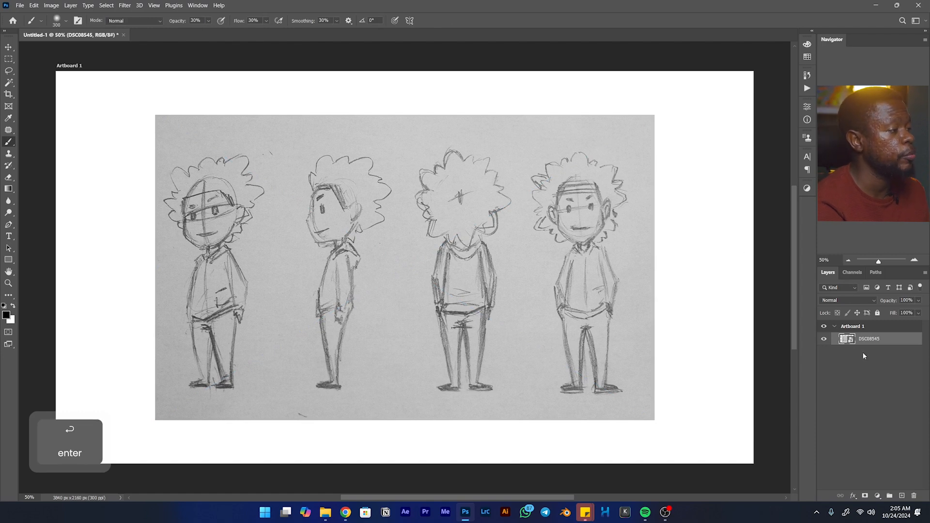
- Duplicate the placed sketch layer and hide the original
{"action": "key", "text": "ctrl+j"}
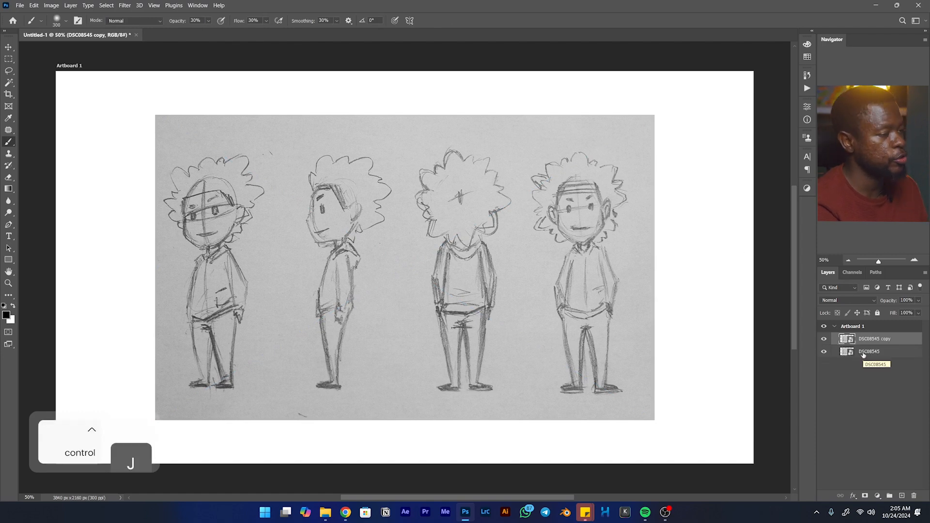
{"action": "left_click", "coordinate": [824, 353]}
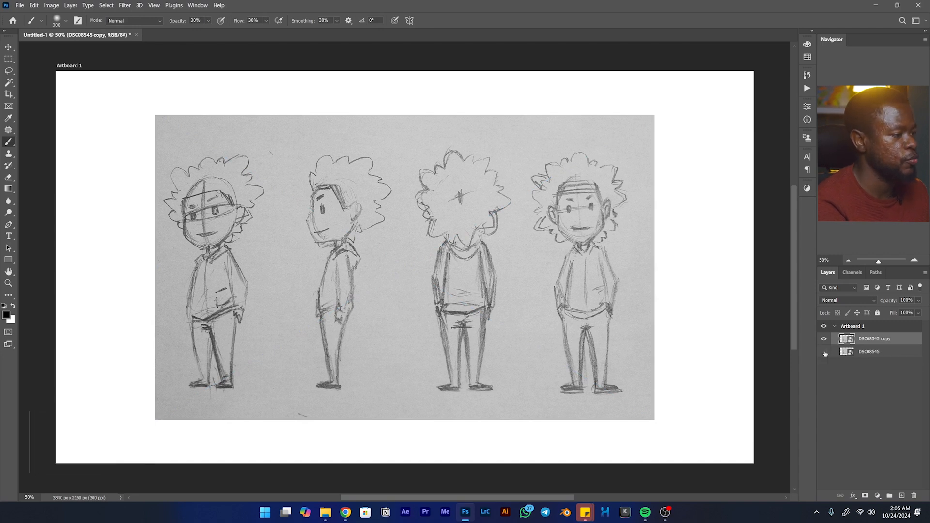
- Lower the opacity of the sketch copy to 30% and add a new empty layer above it
{"action": "left_click_drag", "start_coordinate": [895, 302], "coordinate": [865, 306]}
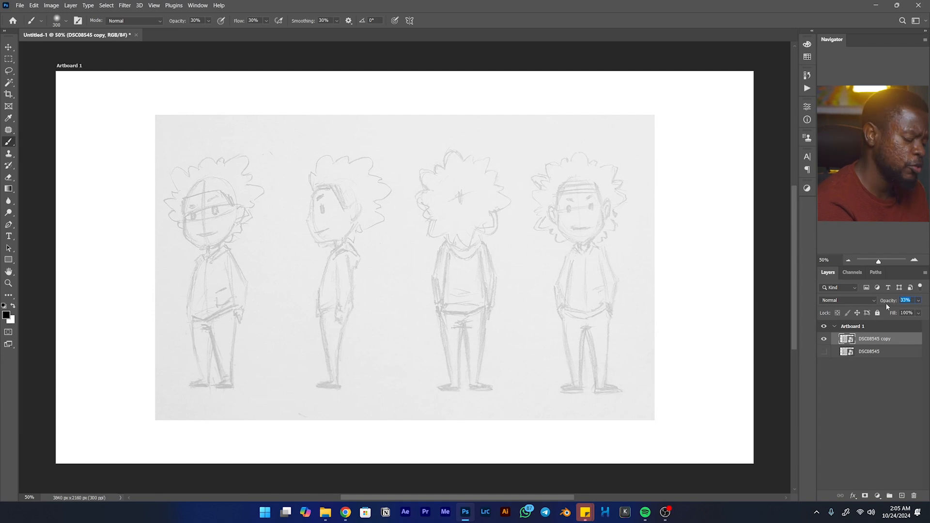
{"action": "type", "text": "30"}
{"action": "key", "text": "Return"}
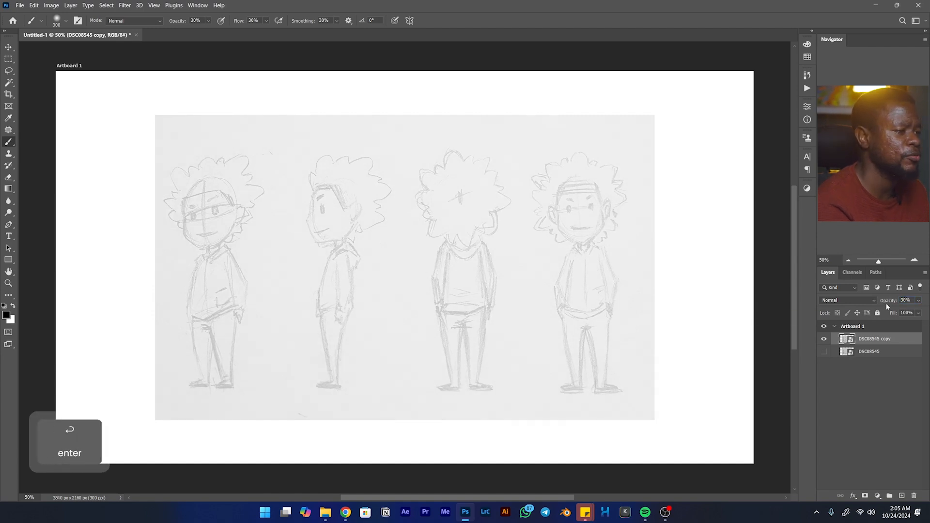
{"action": "left_click", "coordinate": [902, 496]}
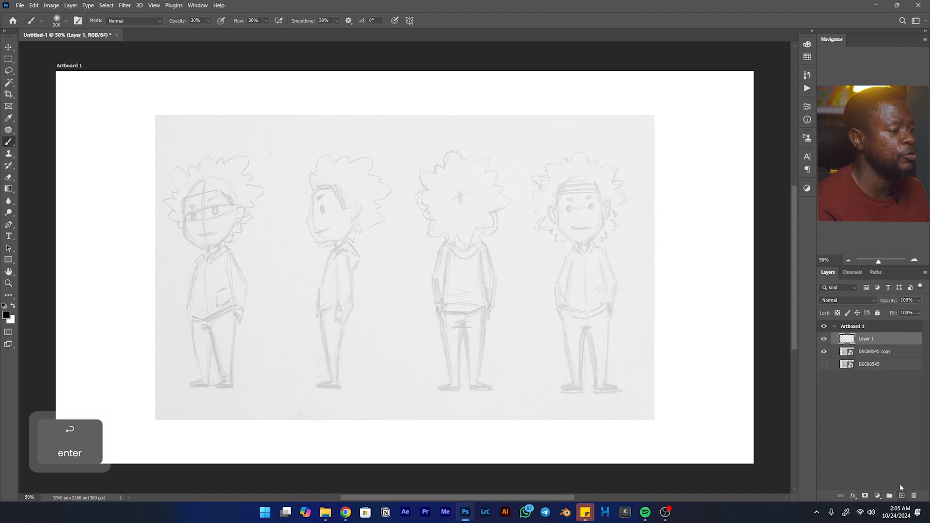
{"action": "left_click", "coordinate": [887, 357]}
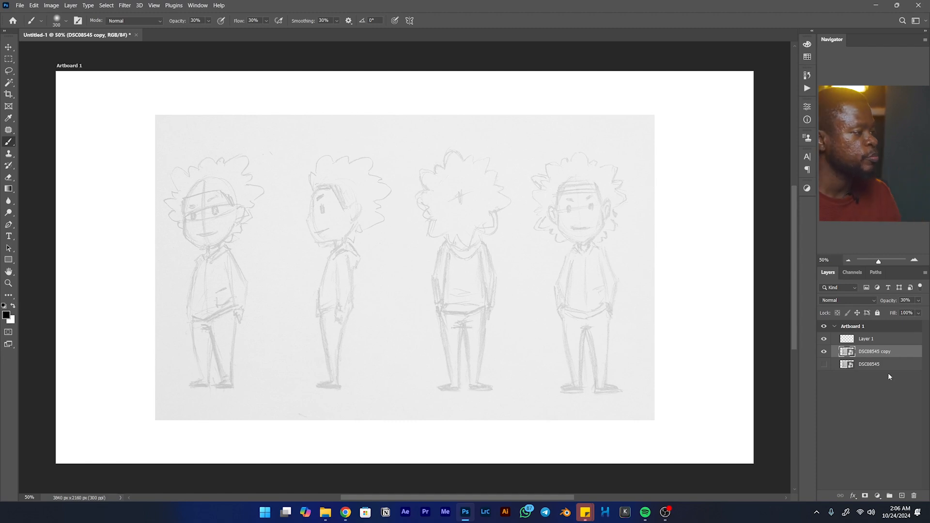
{"action": "key", "text": "space"}
{"action": "left_click_drag", "start_coordinate": [573, 226], "coordinate": [446, 217]}
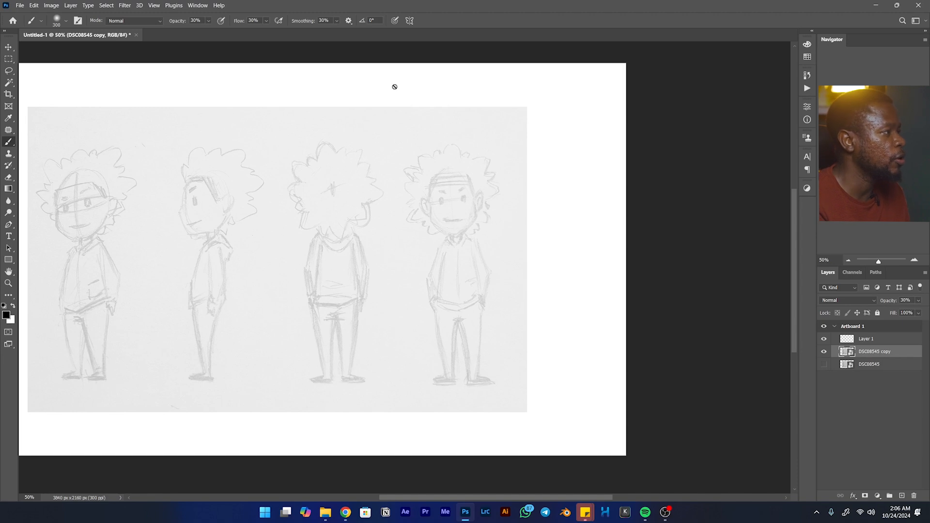
{"action": "left_click", "coordinate": [410, 22]}
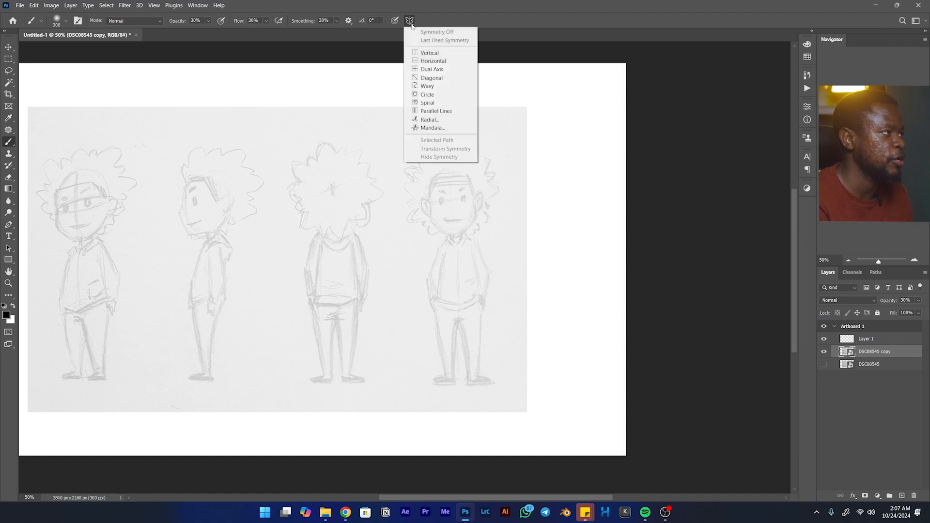
{"action": "left_click", "coordinate": [480, 54]}
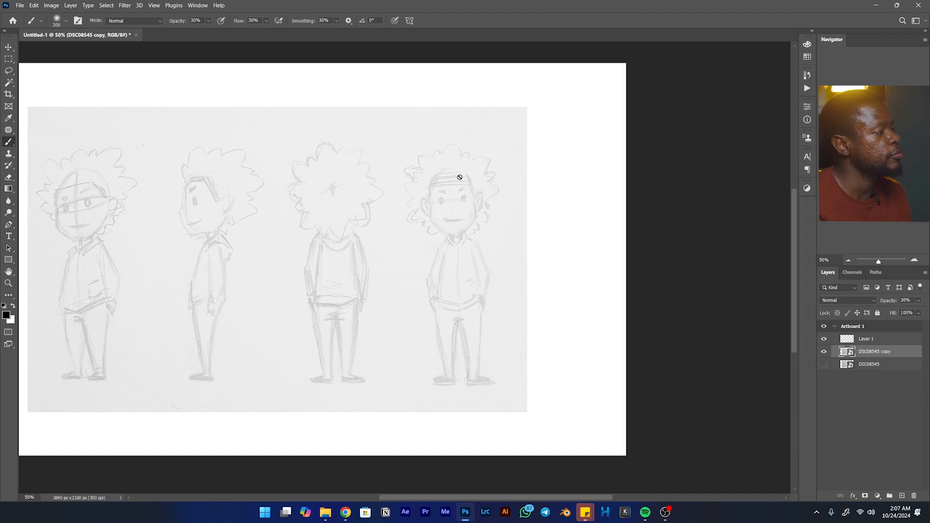
- Enable vertical paint symmetry for the brush and align its axis with the centre of the front-view character
{"action": "key", "text": "ctrl+space"}
{"action": "mouse_move", "coordinate": [459, 192]}
{"action": "left_mouse_down"}
{"action": "mouse_move", "coordinate": [484, 180]}
{"action": "mouse_move", "coordinate": [388, 187]}
{"action": "left_mouse_up"}
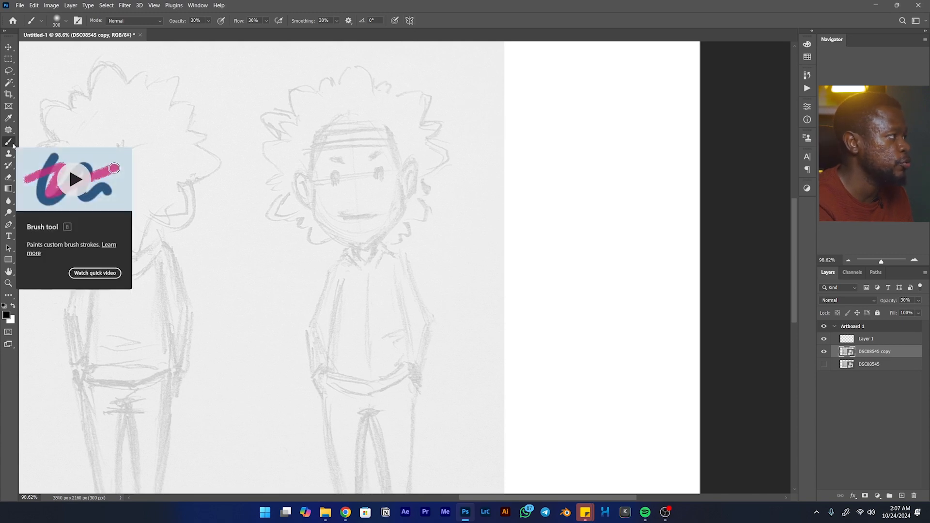
{"action": "left_click", "coordinate": [410, 20]}
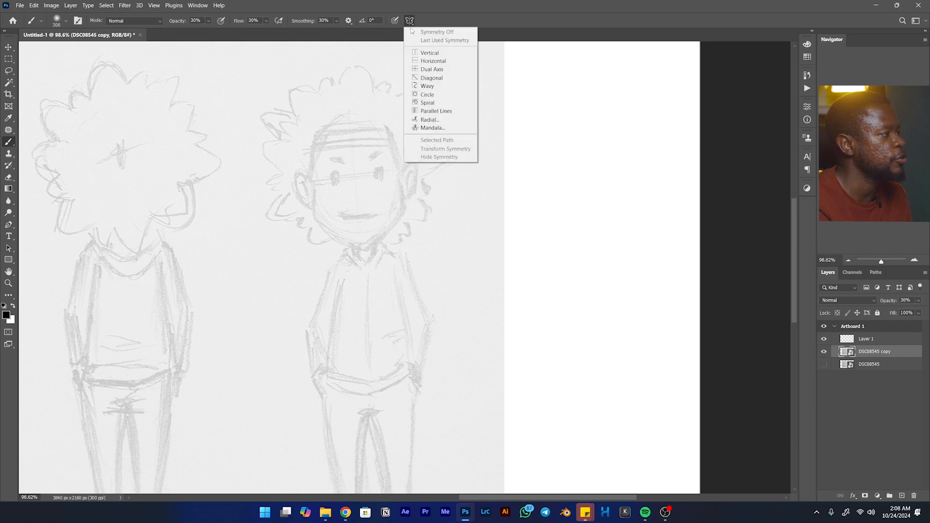
{"action": "left_click", "coordinate": [438, 54]}
{"action": "key", "text": "space"}
{"action": "mouse_move", "coordinate": [173, 236]}
{"action": "left_mouse_down"}
{"action": "mouse_move", "coordinate": [474, 236]}
{"action": "mouse_move", "coordinate": [205, 232]}
{"action": "mouse_move", "coordinate": [181, 250]}
{"action": "left_mouse_up"}
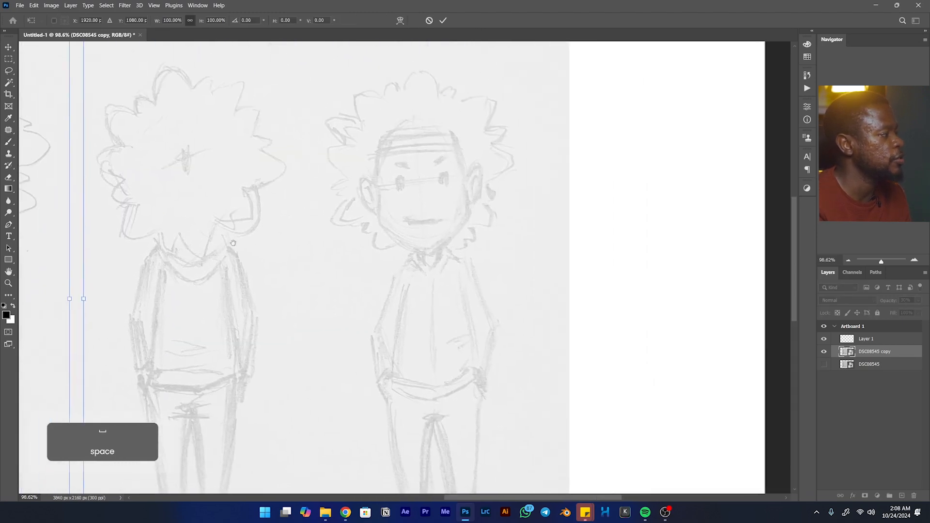
{"action": "left_click_drag", "start_coordinate": [76, 285], "coordinate": [429, 283]}
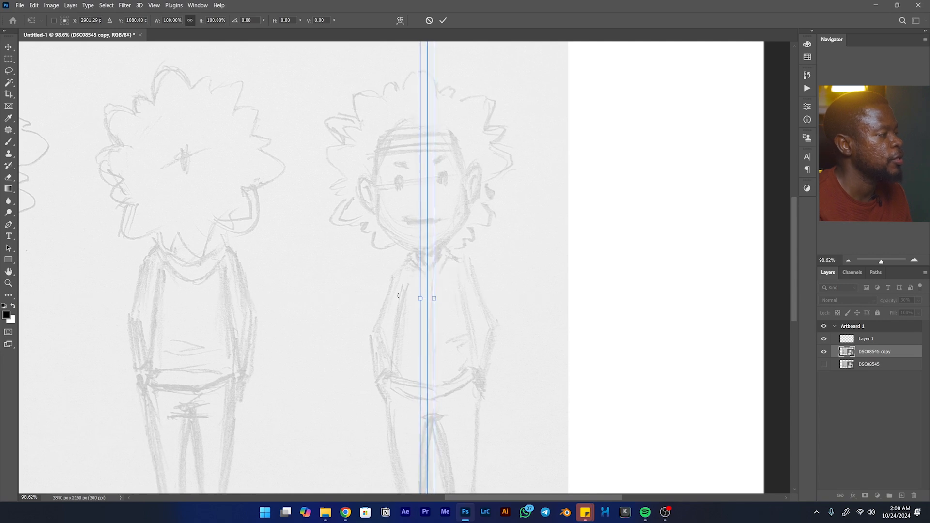
{"action": "left_click", "coordinate": [443, 21]}
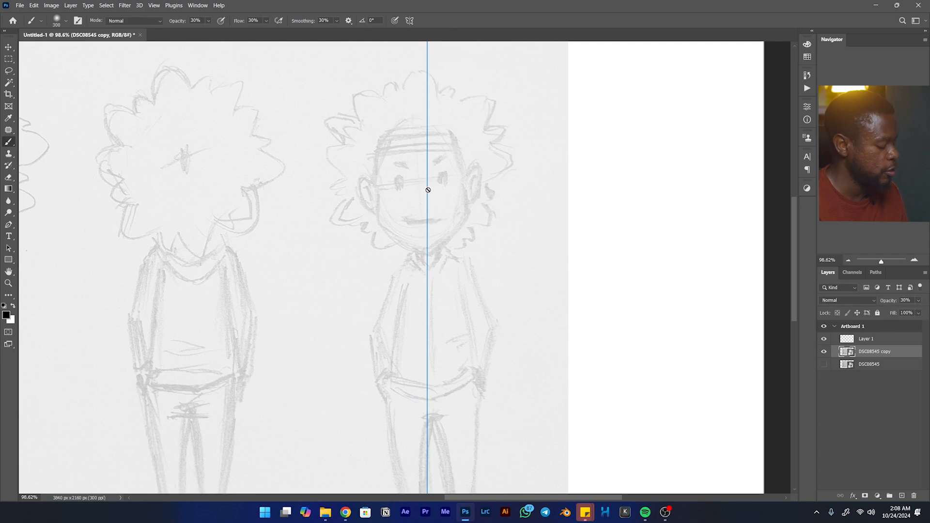
- Rename the empty layer above the sketch copy to "Rough Line"
{"action": "key", "text": "b"}
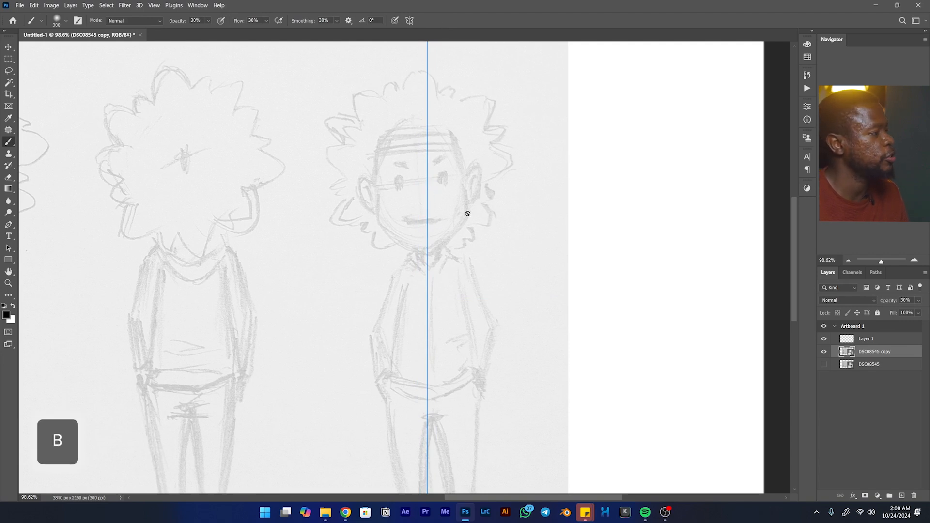
{"action": "left_click", "coordinate": [874, 340]}
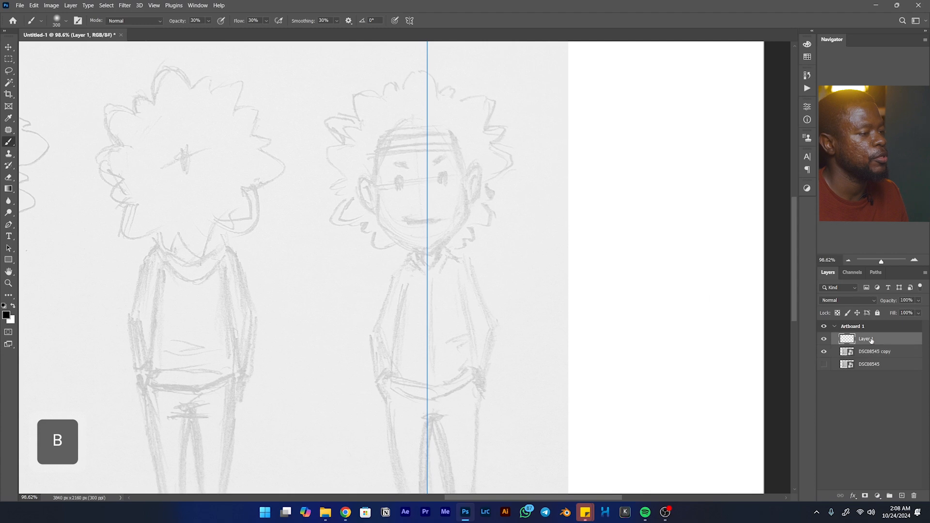
{"action": "double_click", "coordinate": [867, 339]}
{"action": "type", "text": "Line"}
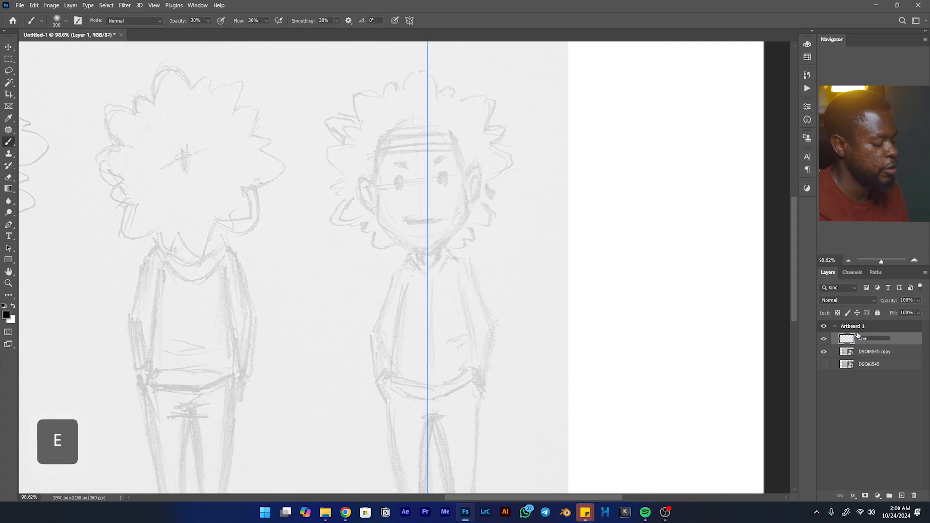
{"action": "key", "text": "ctrl"}
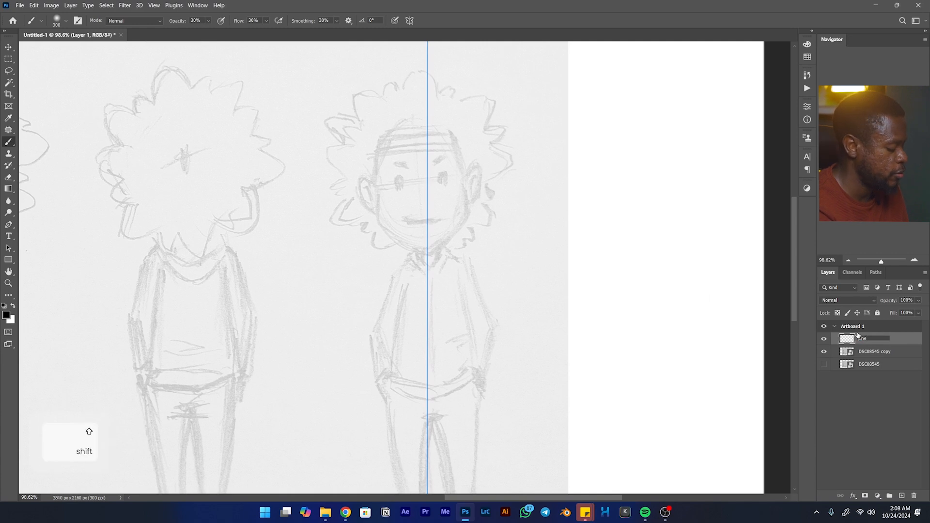
{"action": "type", "text": "Rough"}
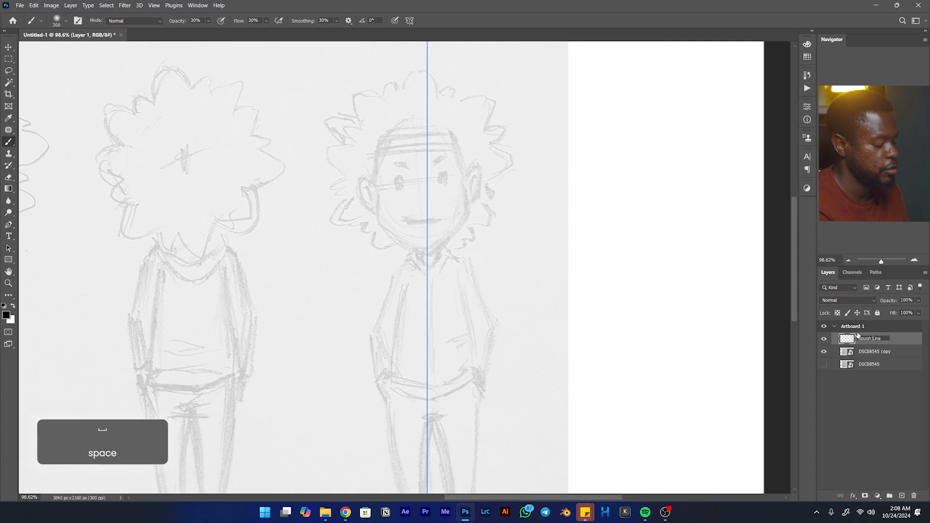
{"action": "key", "text": "Return"}
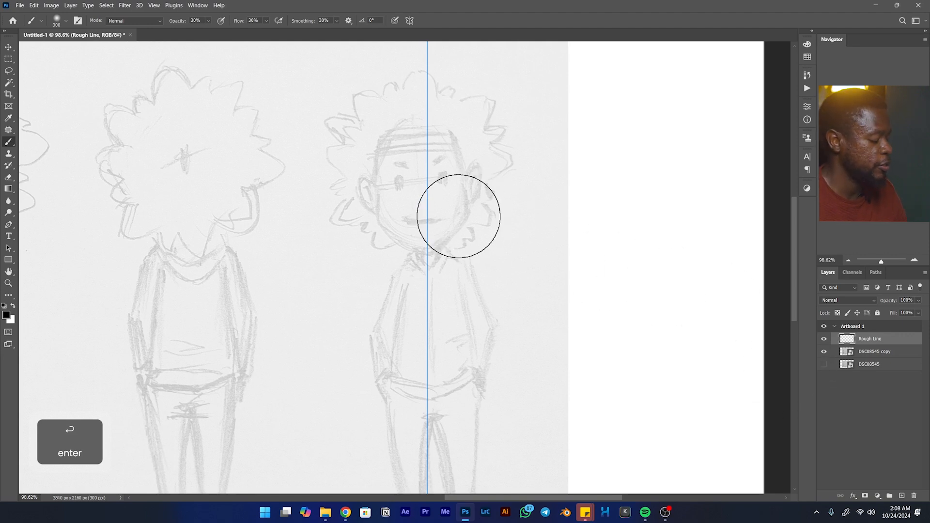
- Reduce the brush size to 15 px for drawing lines
{"action": "key", "text": "bracketleft"}
{"action": "key", "text": "bracketleft"}
{"action": "key", "text": "bracketleft"}
{"action": "key", "text": "bracketleft"}
{"action": "key", "text": "bracketleft"}
{"action": "key", "text": "bracketleft"}
{"action": "key", "text": "bracketleft"}
{"action": "key", "text": "bracketleft"}
{"action": "key", "text": "bracketleft"}
{"action": "key", "text": "bracketleft"}
{"action": "key", "text": "bracketleft"}
{"action": "key", "text": "bracketleft"}
{"action": "key", "text": "bracketleft"}
{"action": "key", "text": "bracketleft"}
{"action": "key", "text": "bracketleft"}
{"action": "key", "text": "bracketleft"}
{"action": "key", "text": "bracketleft"}
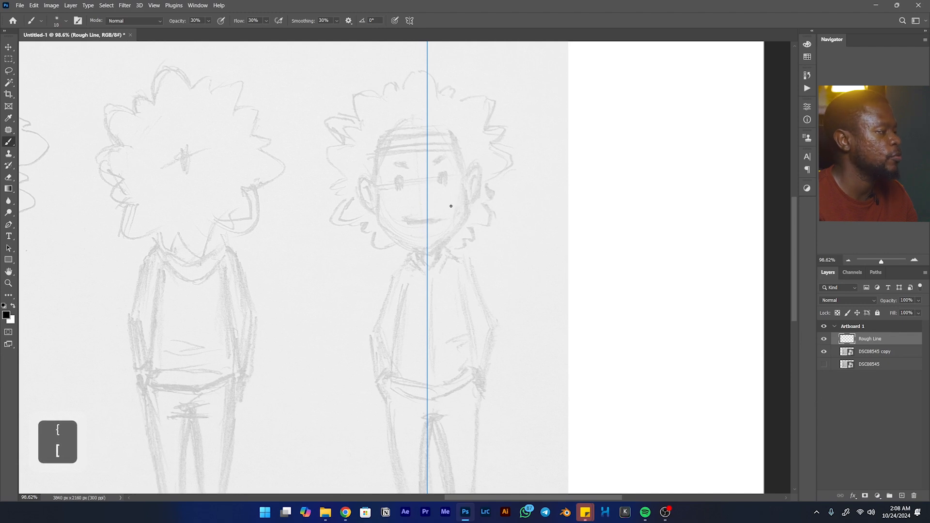
{"action": "key", "text": "bracketright"}
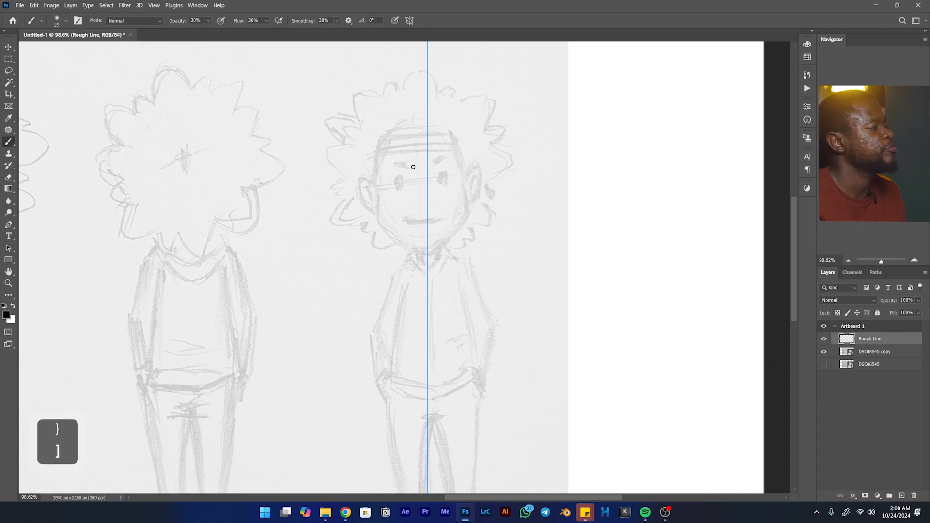
- Try a short symmetrical brush stroke at the top of the front-view character's head and undo it
{"action": "key", "text": "space"}
{"action": "left_click_drag", "start_coordinate": [405, 135], "coordinate": [386, 142]}
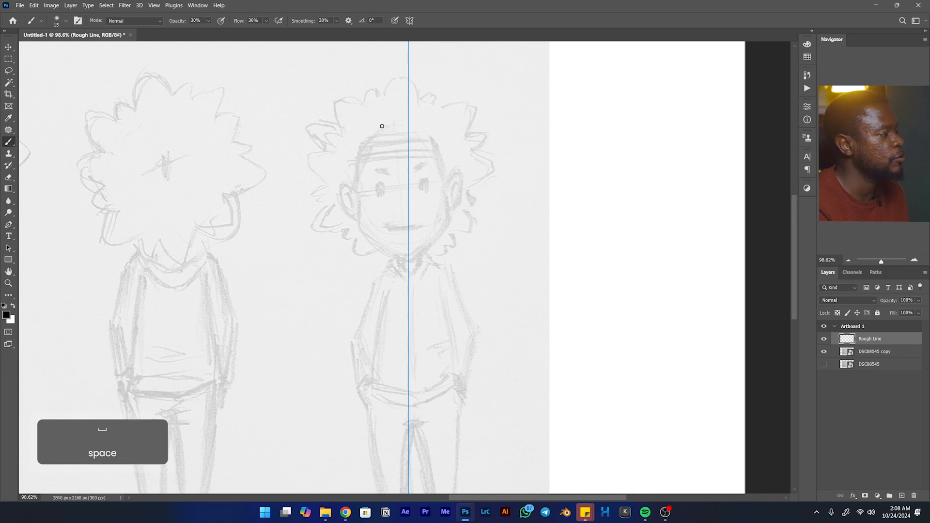
{"action": "left_click_drag", "start_coordinate": [386, 125], "coordinate": [398, 119]}
{"action": "key", "text": "ctrl+z"}
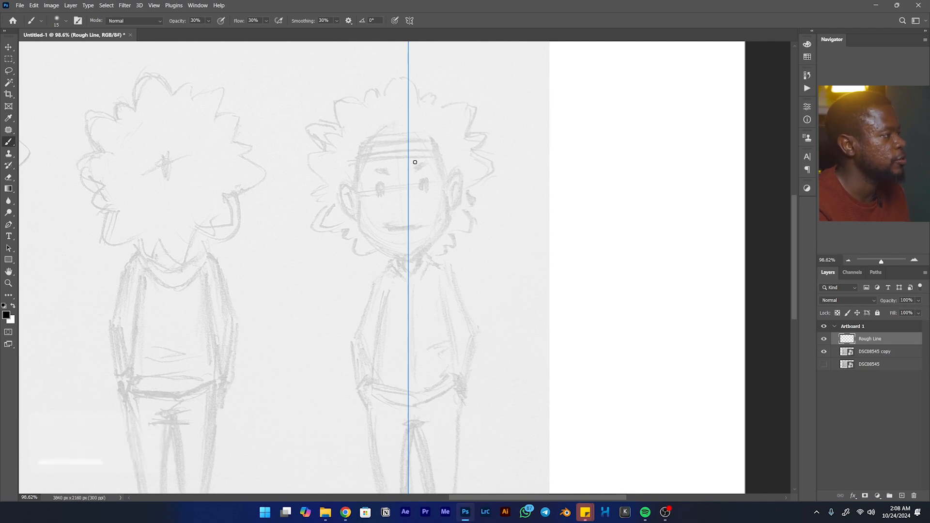
- Choose the Hard Round brush from the General Brushes and enable pen pressure for its size
{"action": "right_click", "coordinate": [404, 115]}
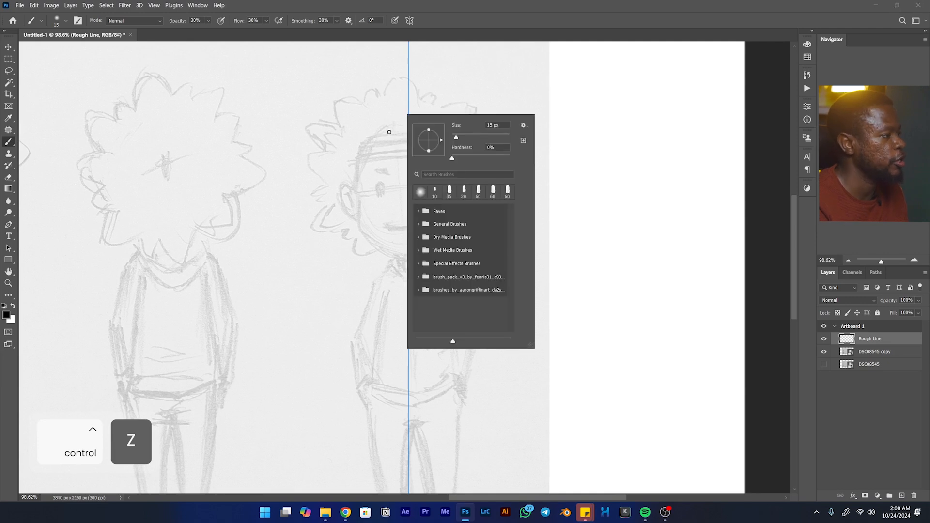
{"action": "left_click", "coordinate": [419, 223]}
{"action": "scroll", "coordinate": [451, 265], "scroll_direction": "down", "scroll_amount": 3}
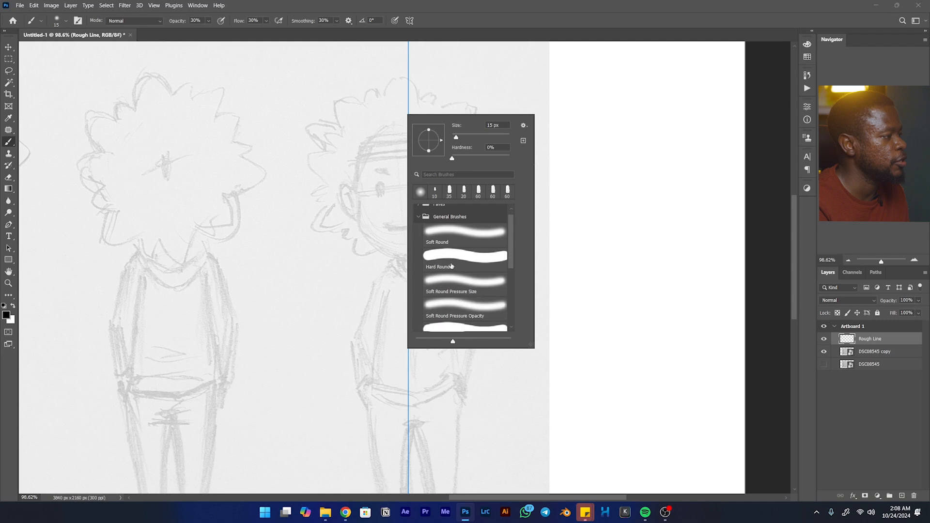
{"action": "left_click", "coordinate": [441, 249]}
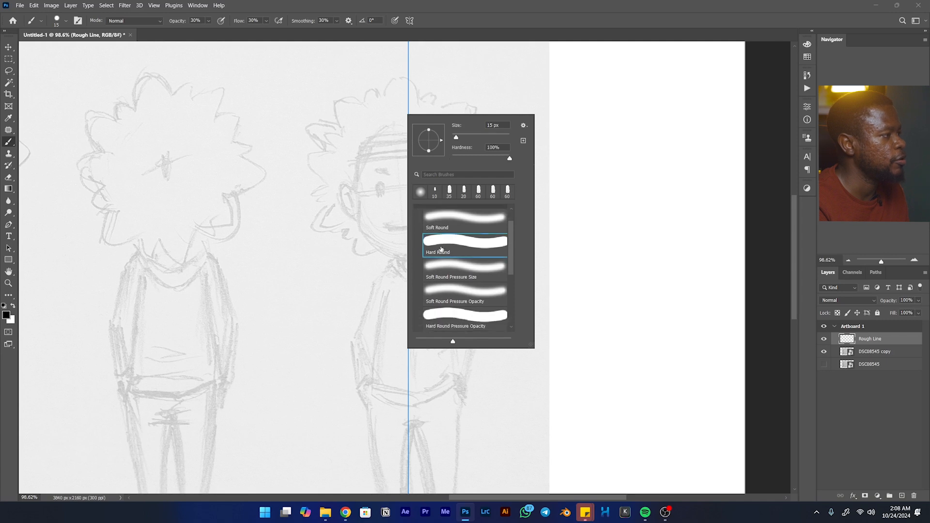
{"action": "left_click", "coordinate": [396, 19]}
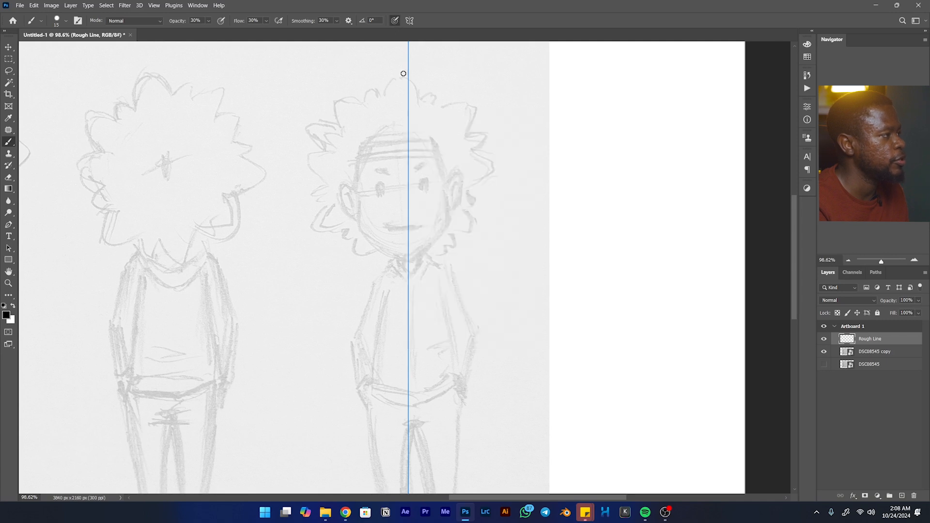
- Try symmetrical brush strokes for the round upper part of the front-view character's head
{"action": "left_click_drag", "start_coordinate": [383, 125], "coordinate": [371, 134]}
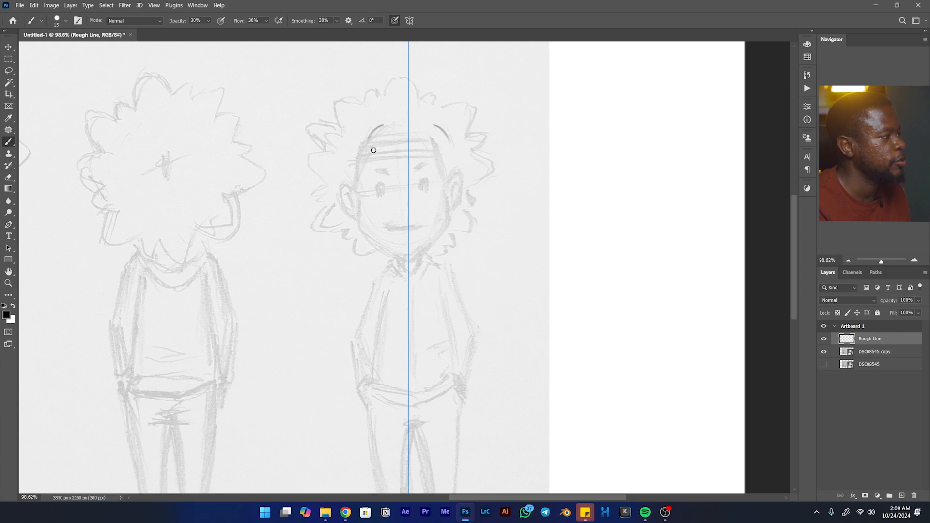
{"action": "key", "text": "ctrl+z"}
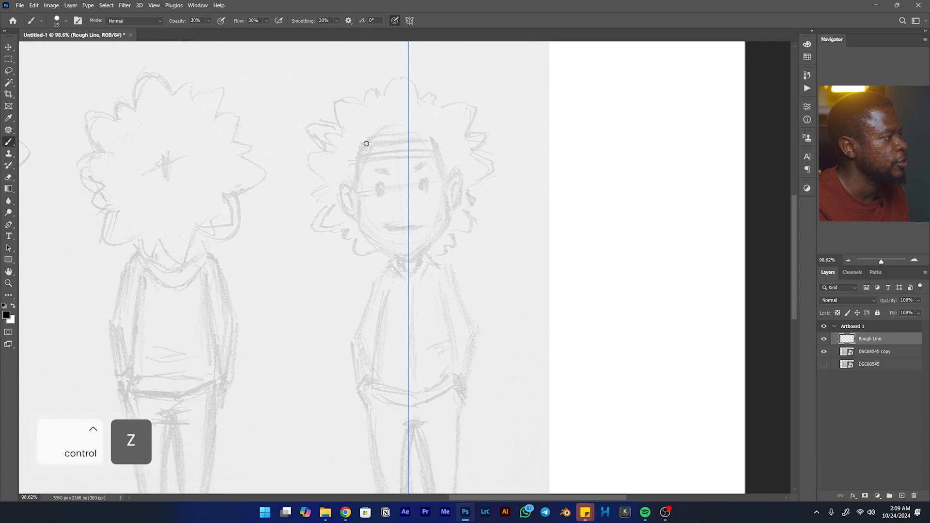
{"action": "mouse_move", "coordinate": [376, 125]}
{"action": "left_mouse_down"}
{"action": "mouse_move", "coordinate": [368, 173]}
{"action": "mouse_move", "coordinate": [361, 149]}
{"action": "mouse_move", "coordinate": [368, 147]}
{"action": "mouse_move", "coordinate": [363, 189]}
{"action": "mouse_move", "coordinate": [364, 154]}
{"action": "mouse_move", "coordinate": [376, 206]}
{"action": "mouse_move", "coordinate": [361, 163]}
{"action": "mouse_move", "coordinate": [402, 195]}
{"action": "mouse_move", "coordinate": [362, 177]}
{"action": "mouse_move", "coordinate": [416, 191]}
{"action": "mouse_move", "coordinate": [376, 194]}
{"action": "mouse_move", "coordinate": [410, 188]}
{"action": "mouse_move", "coordinate": [387, 198]}
{"action": "mouse_move", "coordinate": [407, 201]}
{"action": "left_mouse_up"}
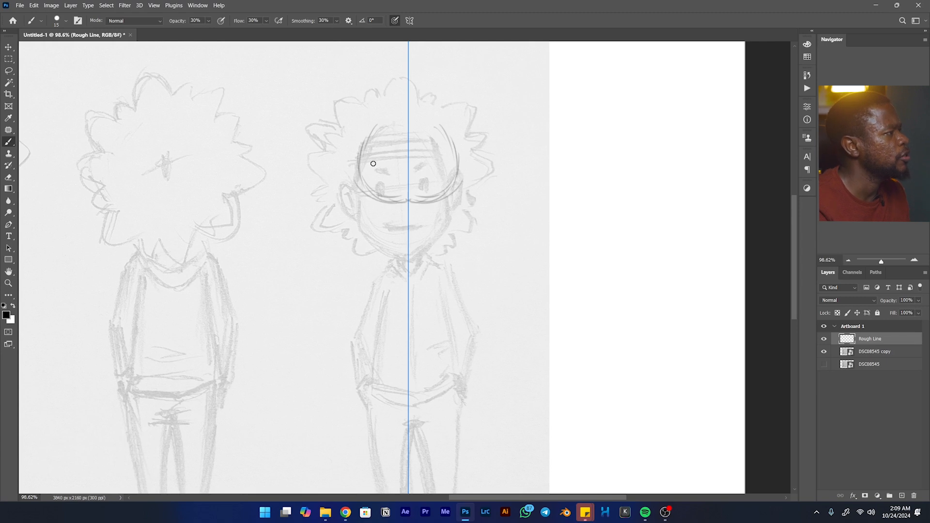
- Set the brush's smoothing to 10% and both its opacity and flow to 100%
{"action": "left_click", "coordinate": [323, 21]}
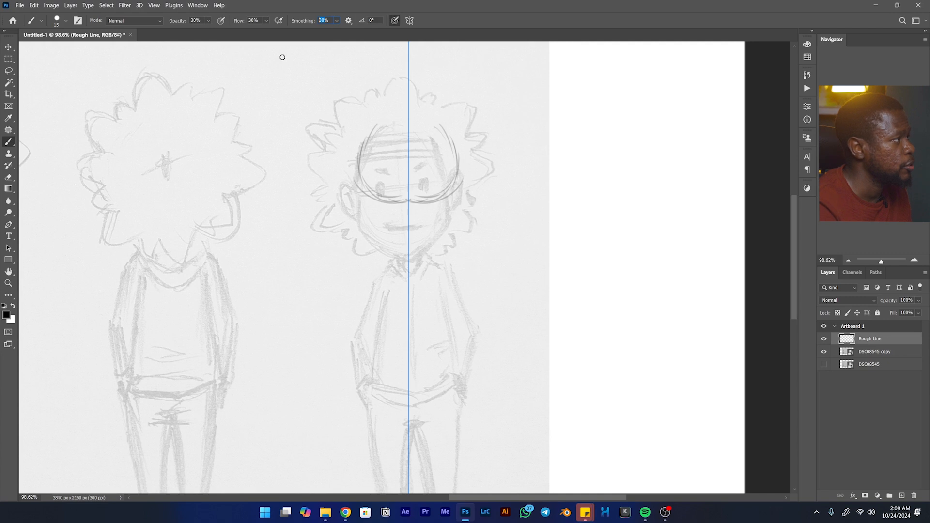
{"action": "type", "text": "10"}
{"action": "key", "text": "Return"}
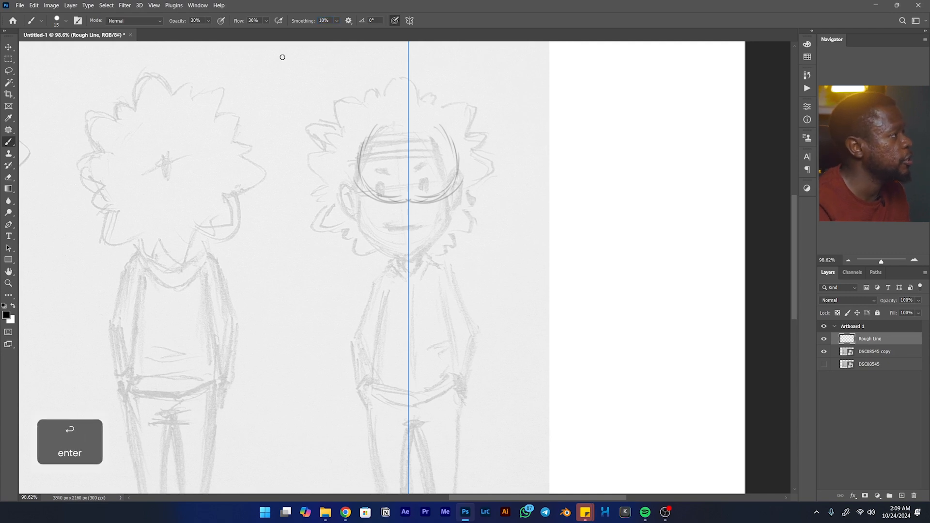
{"action": "left_click", "coordinate": [199, 21]}
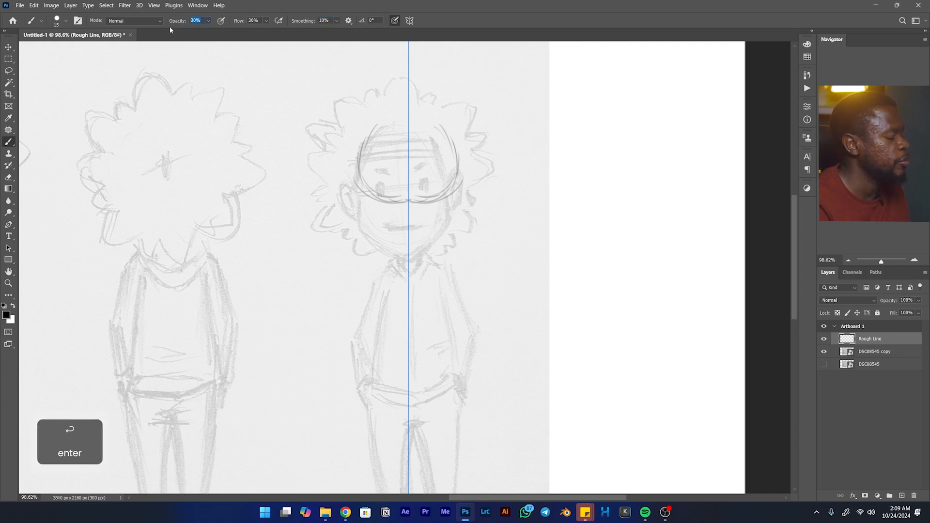
{"action": "type", "text": "100"}
{"action": "key", "text": "Tab"}
{"action": "type", "text": "100"}
{"action": "key", "text": "Return"}
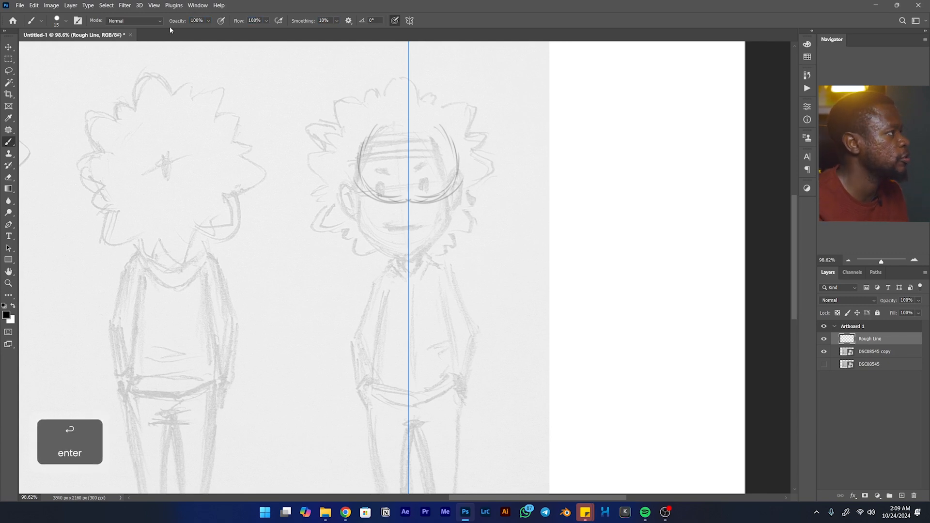
- Erase the trial head strokes, and try a short brush mark at the front-view character's hairline and undo it
{"action": "key", "text": "e"}
{"action": "mouse_move", "coordinate": [390, 112]}
{"action": "left_mouse_down"}
{"action": "mouse_move", "coordinate": [421, 118]}
{"action": "mouse_move", "coordinate": [438, 178]}
{"action": "mouse_move", "coordinate": [391, 204]}
{"action": "mouse_move", "coordinate": [468, 198]}
{"action": "mouse_move", "coordinate": [379, 129]}
{"action": "mouse_move", "coordinate": [407, 113]}
{"action": "mouse_move", "coordinate": [436, 116]}
{"action": "left_mouse_up"}
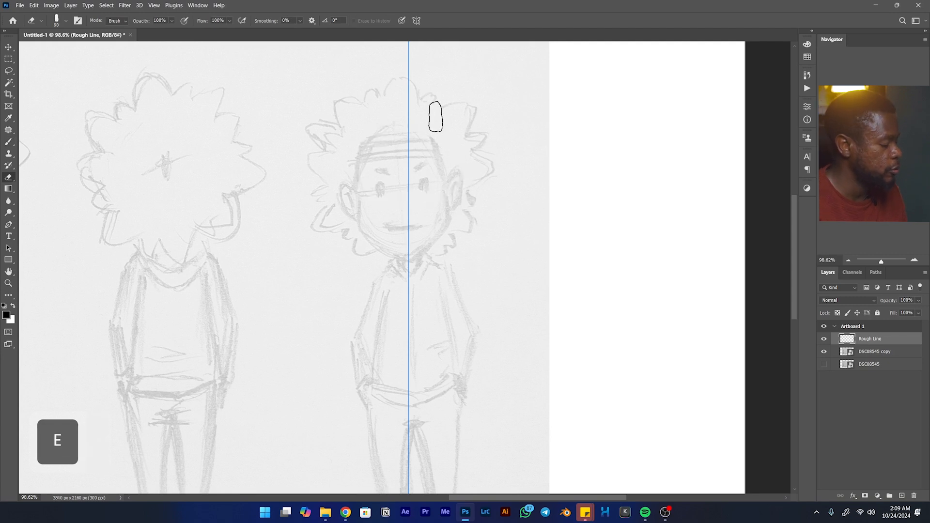
{"action": "key", "text": "b"}
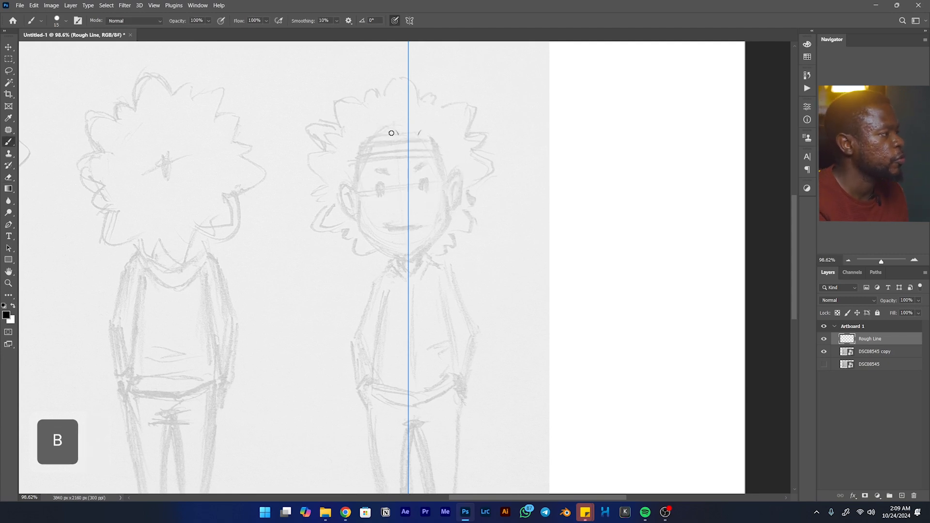
{"action": "left_click_drag", "start_coordinate": [386, 130], "coordinate": [398, 132]}
{"action": "key", "text": "ctrl+z"}
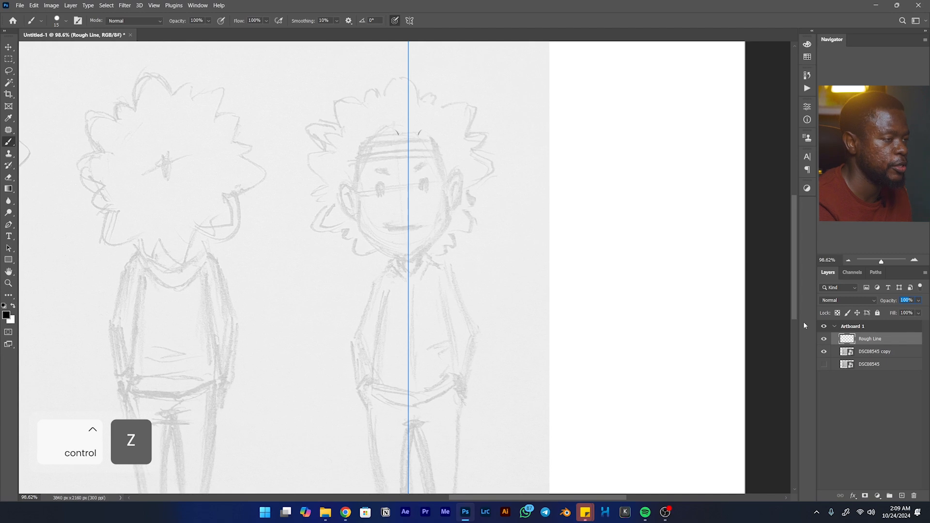
- Set the Rough Line layer's opacity to 30%
{"action": "type", "text": "30"}
{"action": "key", "text": "Return"}
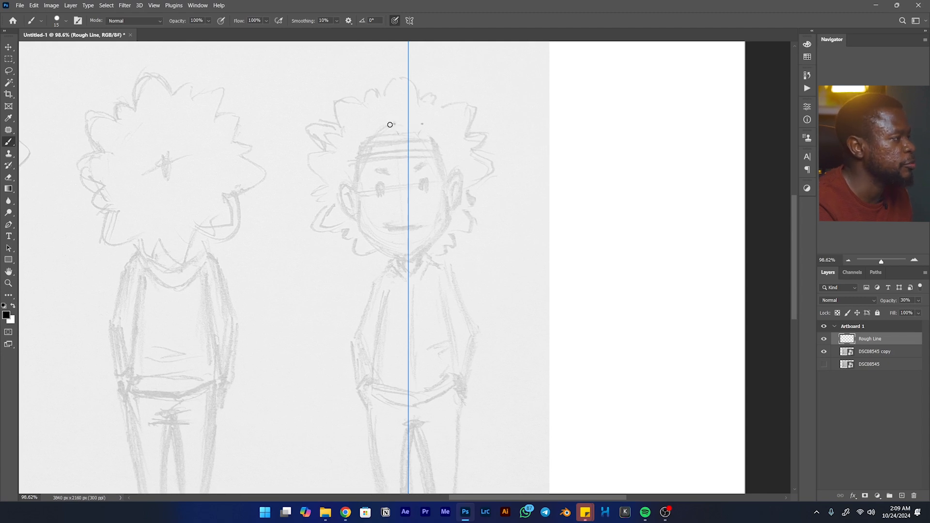
- Trace the front-view head with symmetrical strokes, drawing the round cranium, the jaw and the ears
{"action": "mouse_move", "coordinate": [395, 121]}
{"action": "left_mouse_down"}
{"action": "mouse_move", "coordinate": [361, 171]}
{"action": "mouse_move", "coordinate": [388, 166]}
{"action": "mouse_move", "coordinate": [384, 147]}
{"action": "left_mouse_up"}
{"action": "key", "text": "ctrl+space"}
{"action": "key", "text": "e"}
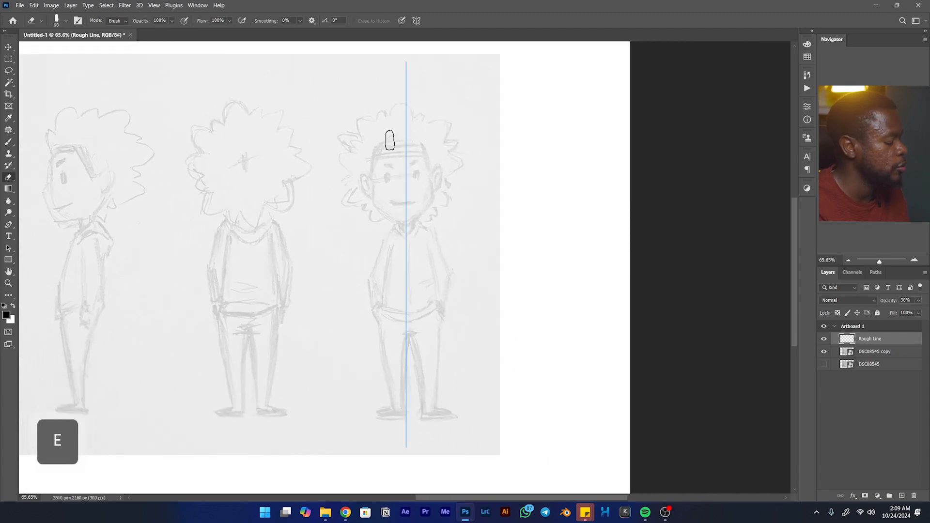
{"action": "key", "text": "b"}
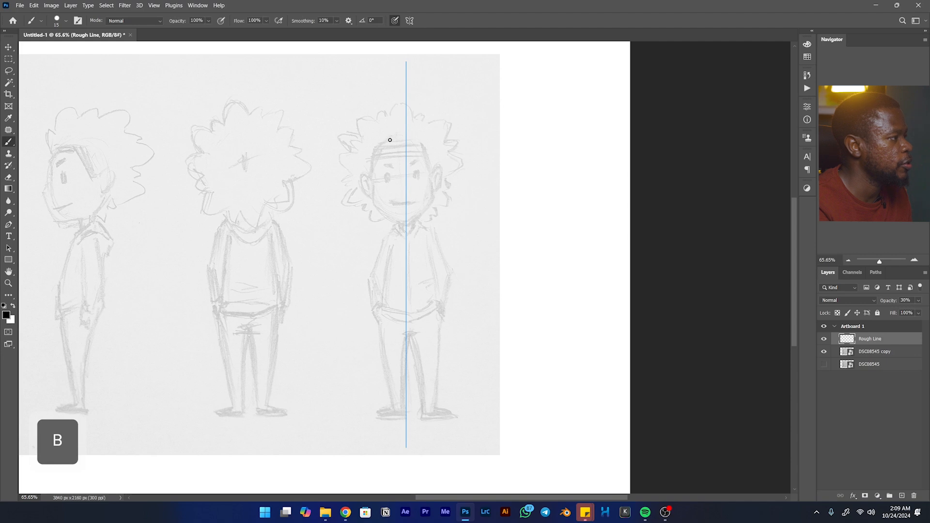
{"action": "mouse_move", "coordinate": [388, 138]}
{"action": "left_mouse_down"}
{"action": "mouse_move", "coordinate": [376, 175]}
{"action": "mouse_move", "coordinate": [406, 188]}
{"action": "left_mouse_up"}
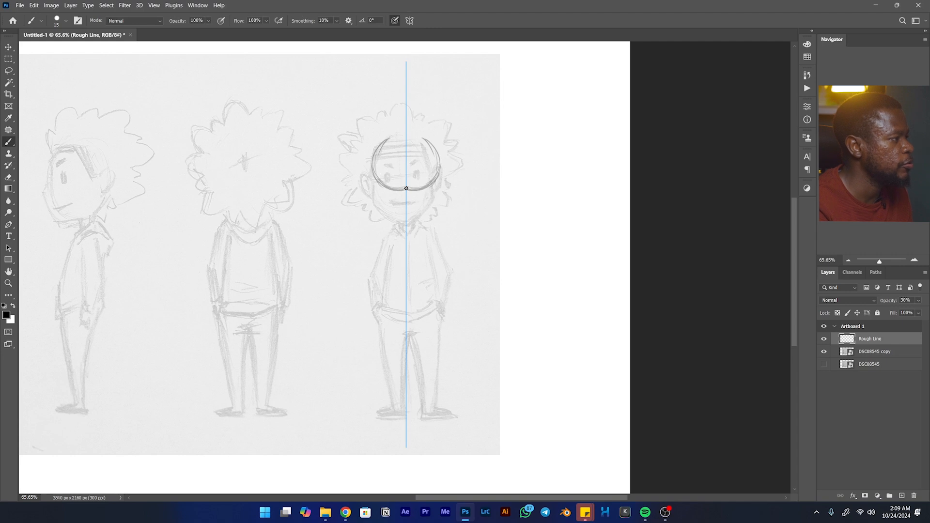
{"action": "mouse_move", "coordinate": [382, 145]}
{"action": "left_mouse_down"}
{"action": "mouse_move", "coordinate": [411, 140]}
{"action": "mouse_move", "coordinate": [385, 140]}
{"action": "left_mouse_up"}
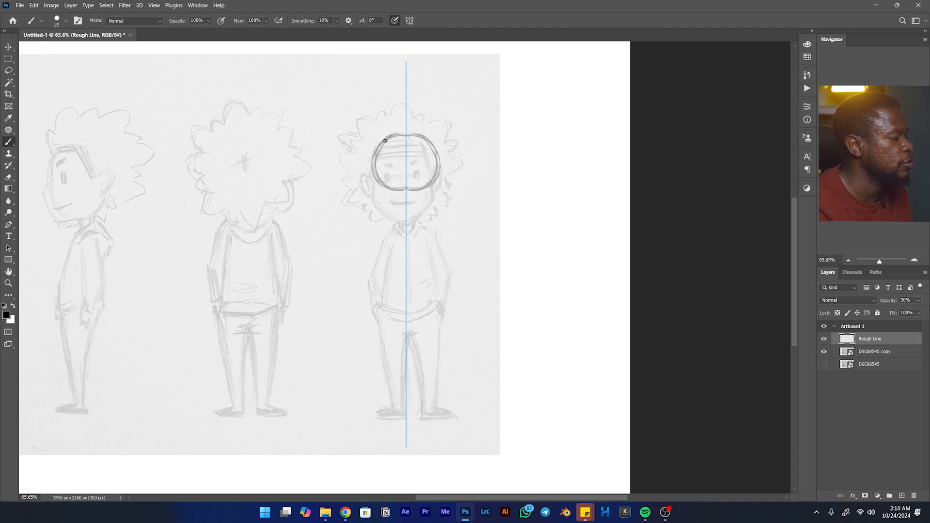
{"action": "mouse_move", "coordinate": [372, 172]}
{"action": "left_mouse_down"}
{"action": "mouse_move", "coordinate": [372, 201]}
{"action": "mouse_move", "coordinate": [389, 222]}
{"action": "mouse_move", "coordinate": [384, 216]}
{"action": "left_mouse_up"}
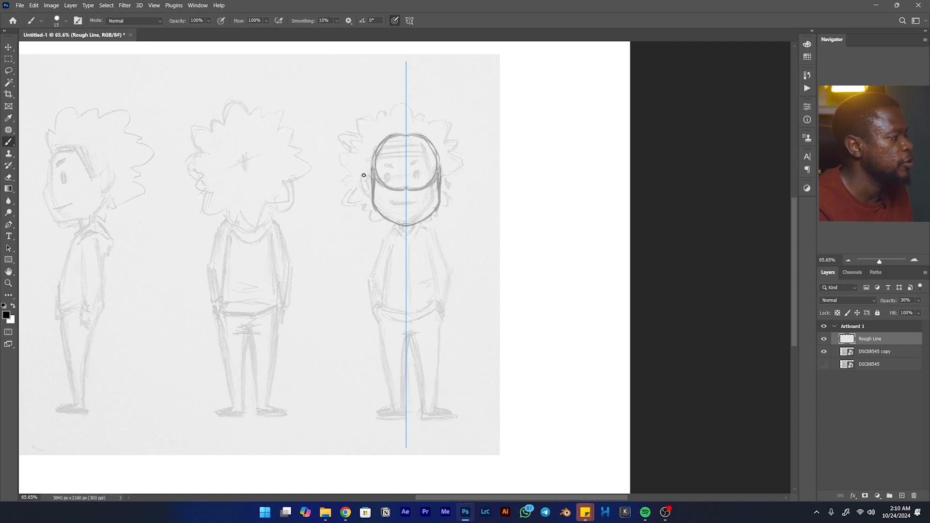
{"action": "left_click_drag", "start_coordinate": [362, 176], "coordinate": [359, 180]}
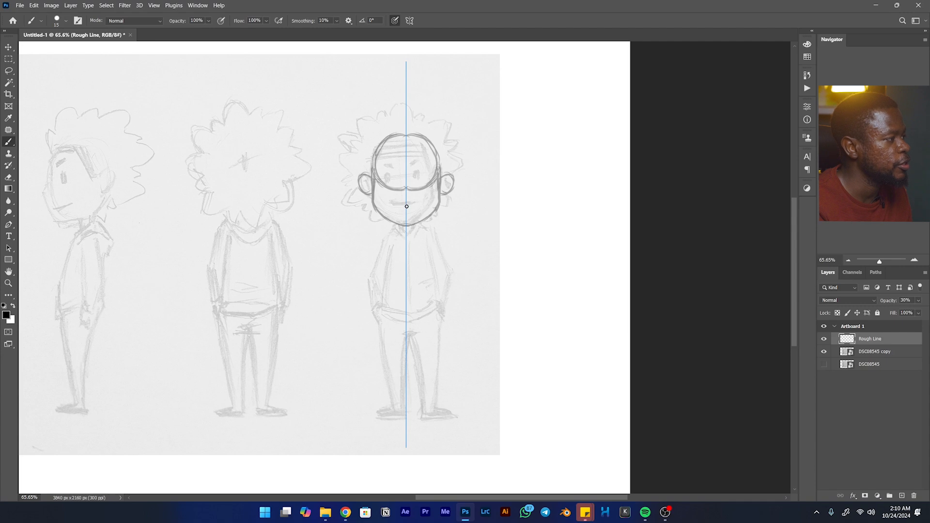
- Draw the front-view character's facial features symmetrically: mouth, thick eyebrows, filled oval eyes and a short nose line
{"action": "left_click_drag", "start_coordinate": [402, 207], "coordinate": [391, 204]}
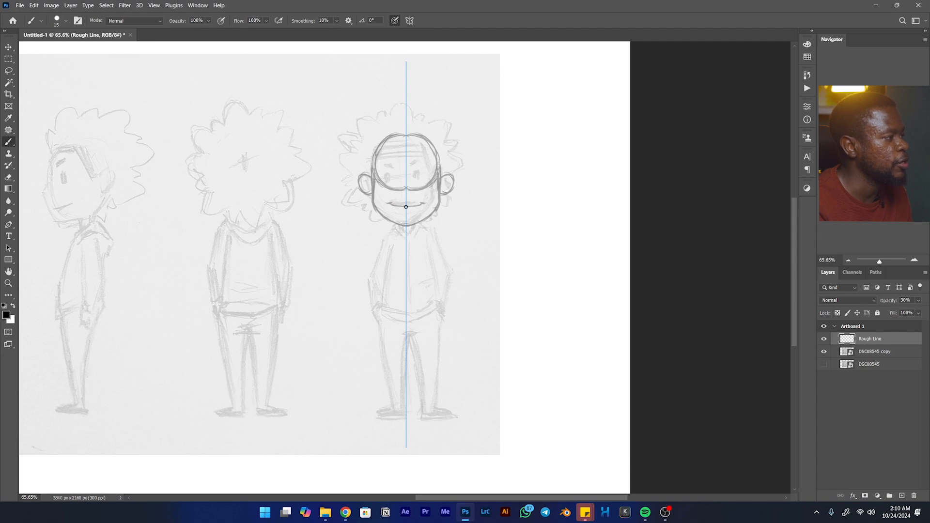
{"action": "left_click_drag", "start_coordinate": [406, 210], "coordinate": [401, 209]}
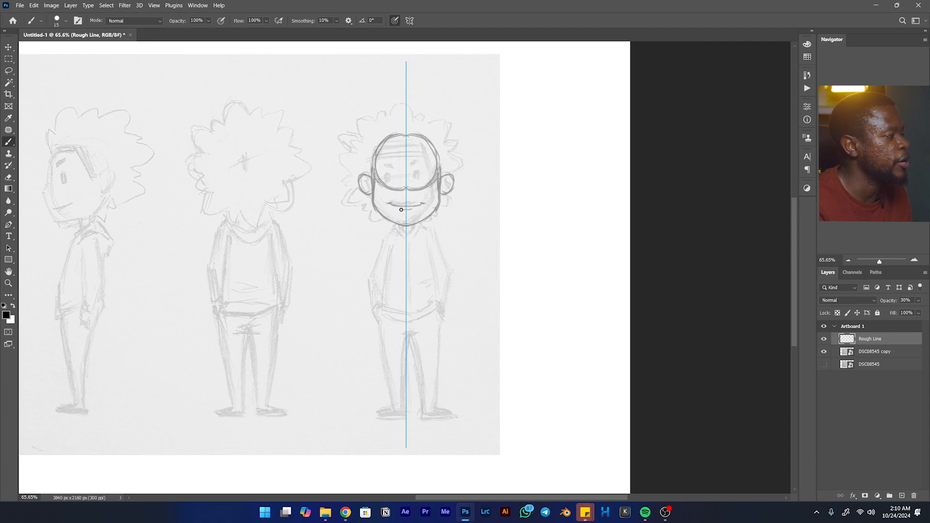
{"action": "left_click_drag", "start_coordinate": [385, 166], "coordinate": [382, 164]}
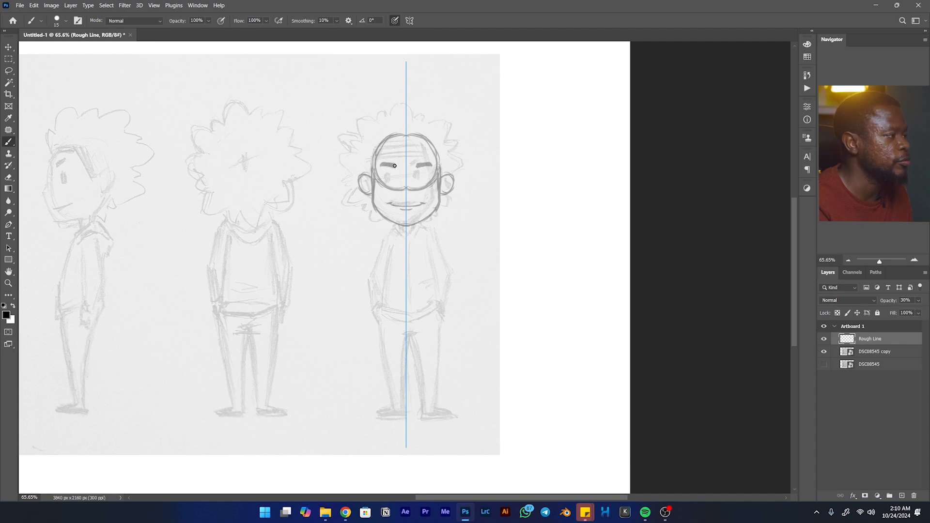
{"action": "left_click_drag", "start_coordinate": [389, 180], "coordinate": [390, 173]}
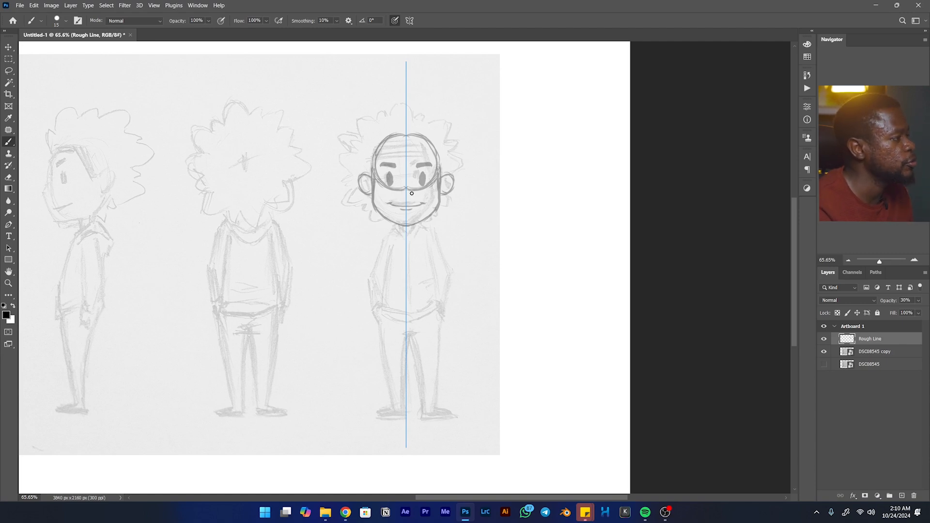
{"action": "key", "text": "space"}
{"action": "mouse_move", "coordinate": [338, 211]}
{"action": "left_mouse_down"}
{"action": "mouse_move", "coordinate": [546, 193]}
{"action": "mouse_move", "coordinate": [359, 218]}
{"action": "mouse_move", "coordinate": [285, 239]}
{"action": "left_mouse_up"}
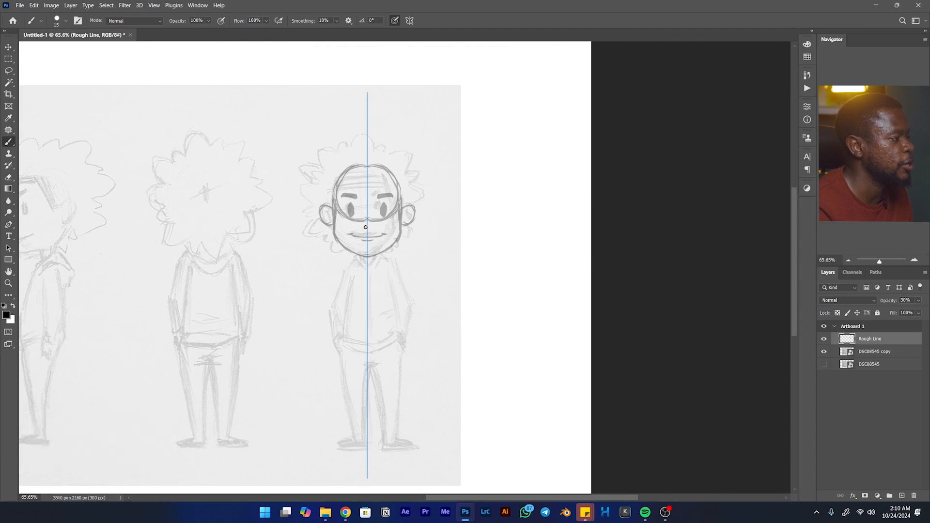
{"action": "mouse_move", "coordinate": [361, 225]}
{"action": "left_mouse_down"}
{"action": "mouse_move", "coordinate": [433, 204]}
{"action": "mouse_move", "coordinate": [577, 204]}
{"action": "mouse_move", "coordinate": [495, 189]}
{"action": "left_mouse_up"}
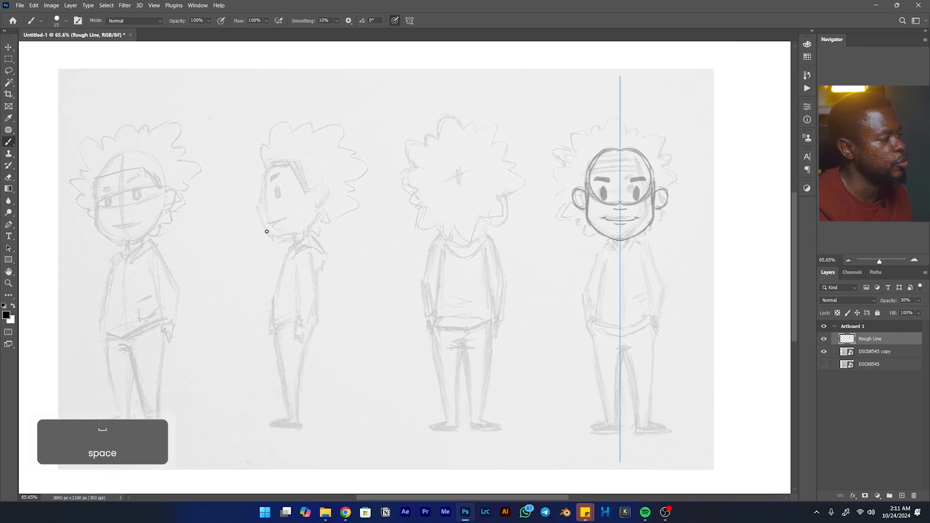
- Add a new layer above Rough Line and set its opacity to 20%
{"action": "left_click_drag", "start_coordinate": [576, 187], "coordinate": [449, 185]}
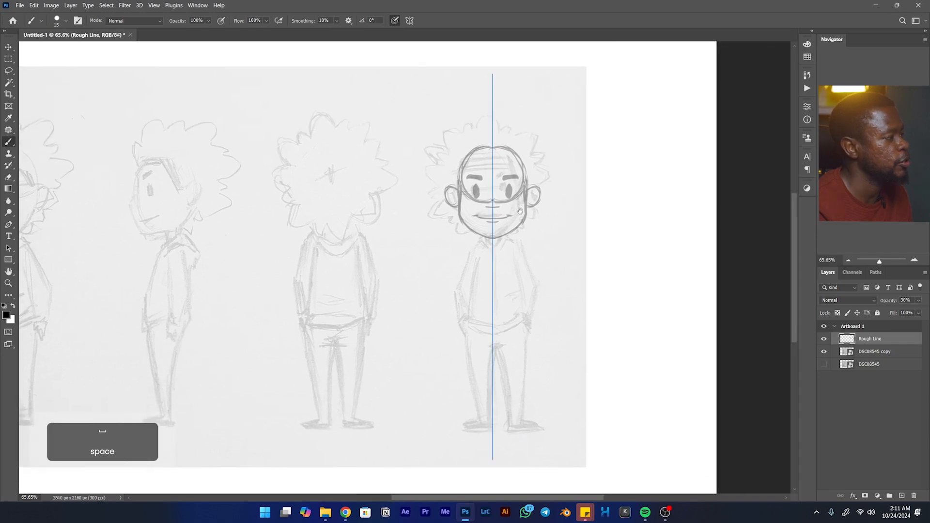
{"action": "left_click", "coordinate": [902, 496]}
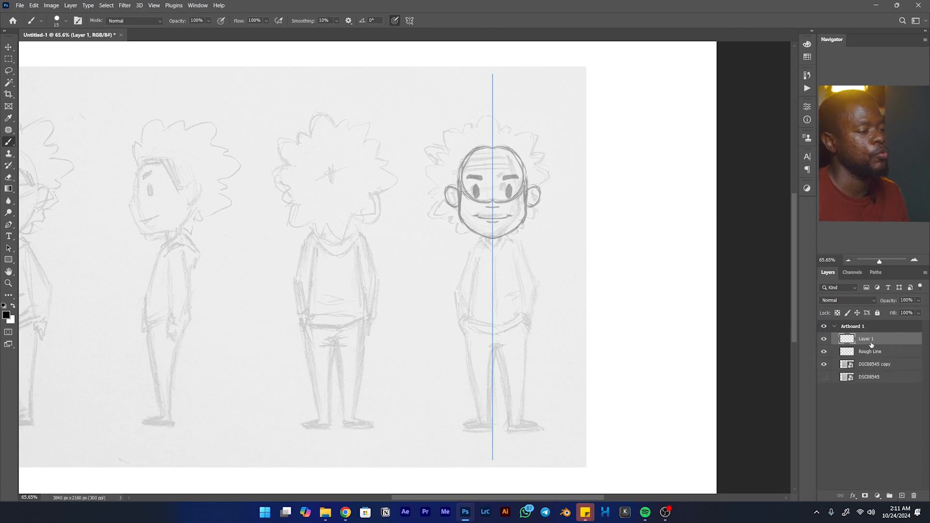
{"action": "key", "text": "shift"}
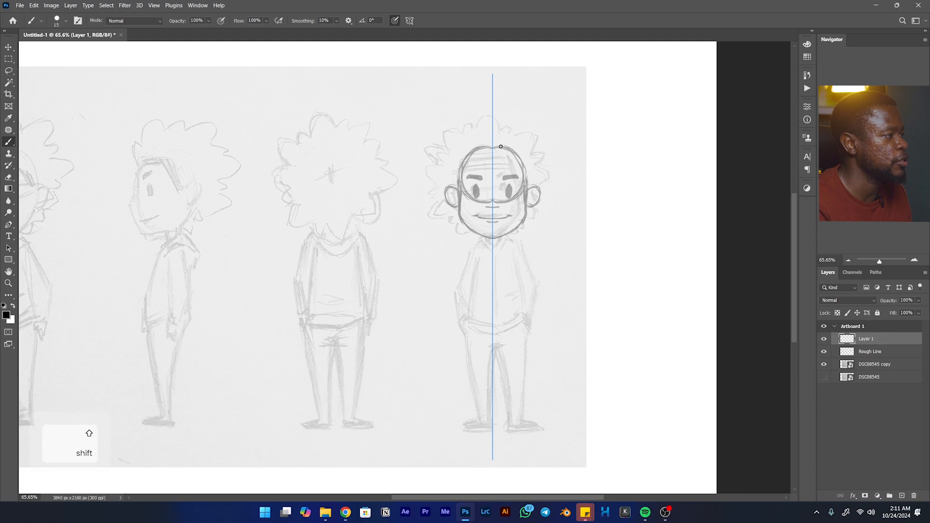
{"action": "left_click", "coordinate": [906, 300]}
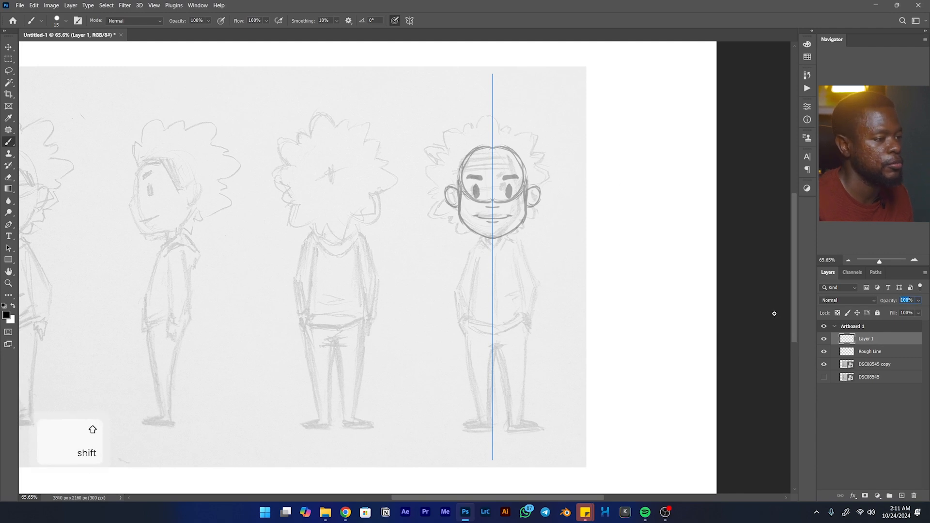
{"action": "type", "text": "30"}
{"action": "key", "text": "Return"}
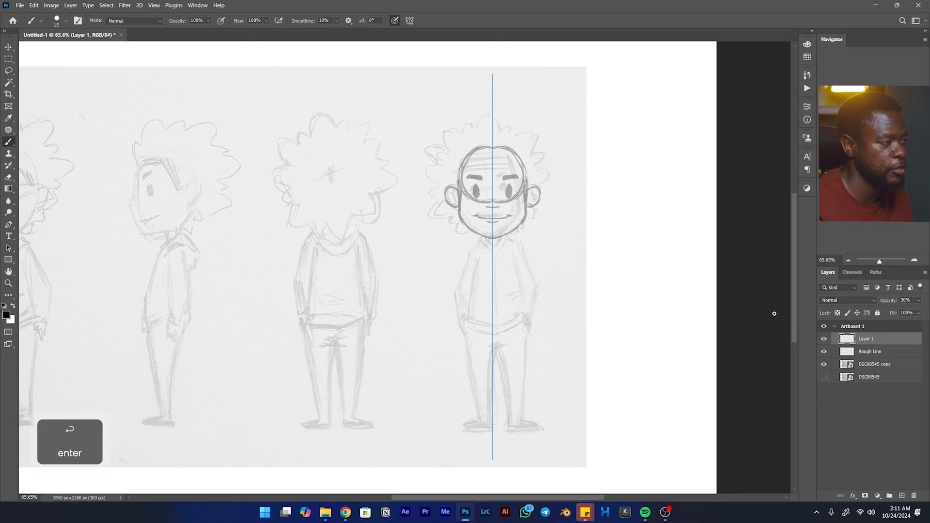
{"action": "left_click_drag", "start_coordinate": [887, 301], "coordinate": [883, 302]}
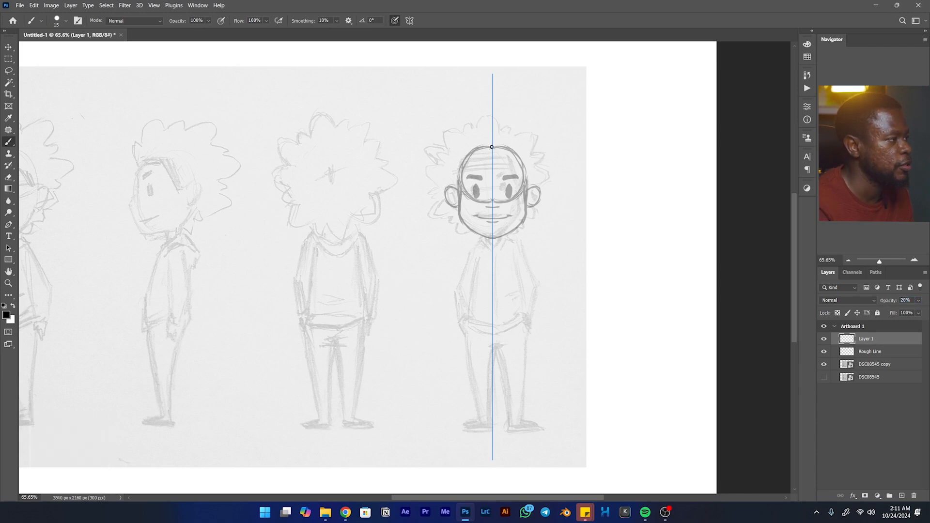
- Draw a straight horizontal guide line from the top of the front-view head across the back and side views
{"action": "key", "text": "shift"}
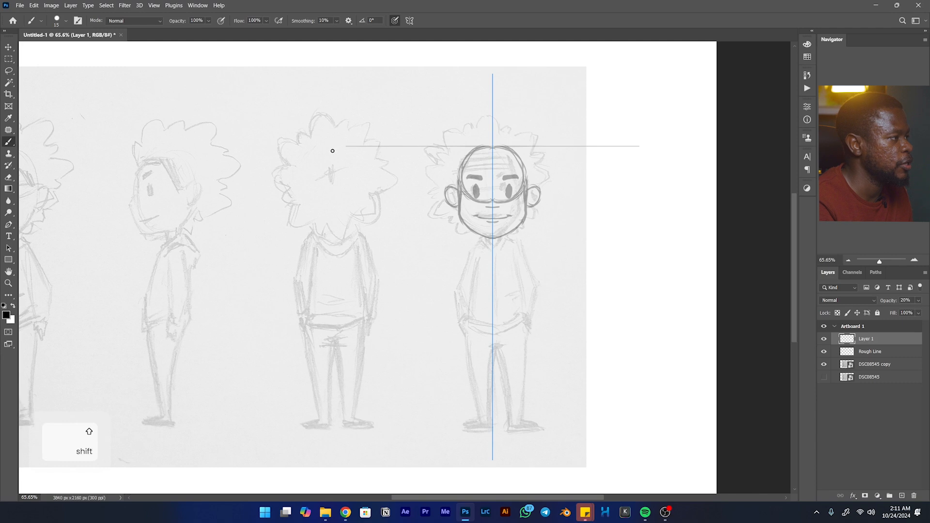
{"action": "left_click_drag", "start_coordinate": [197, 150], "coordinate": [77, 153]}
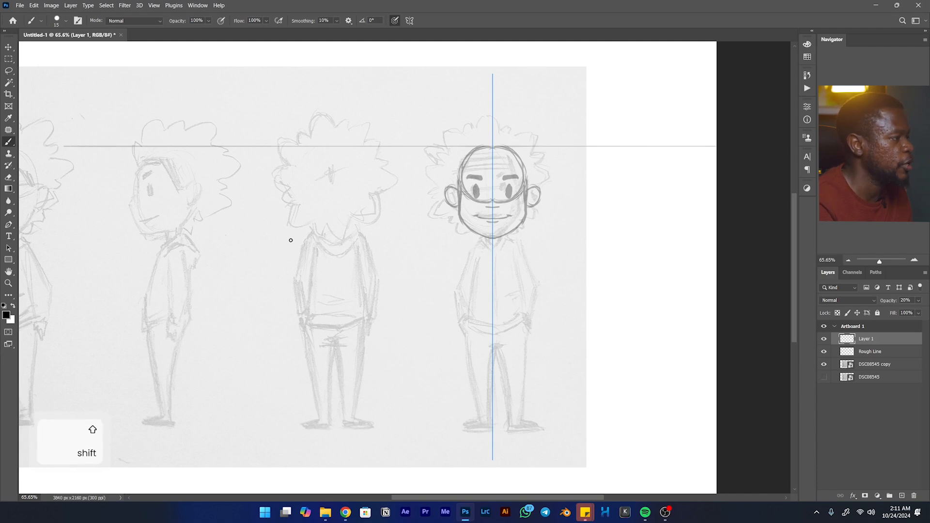
- Draw a second straight horizontal guide line at the front-view chin level, running across all the character views
{"action": "key", "text": "space"}
{"action": "left_click_drag", "start_coordinate": [124, 239], "coordinate": [216, 232]}
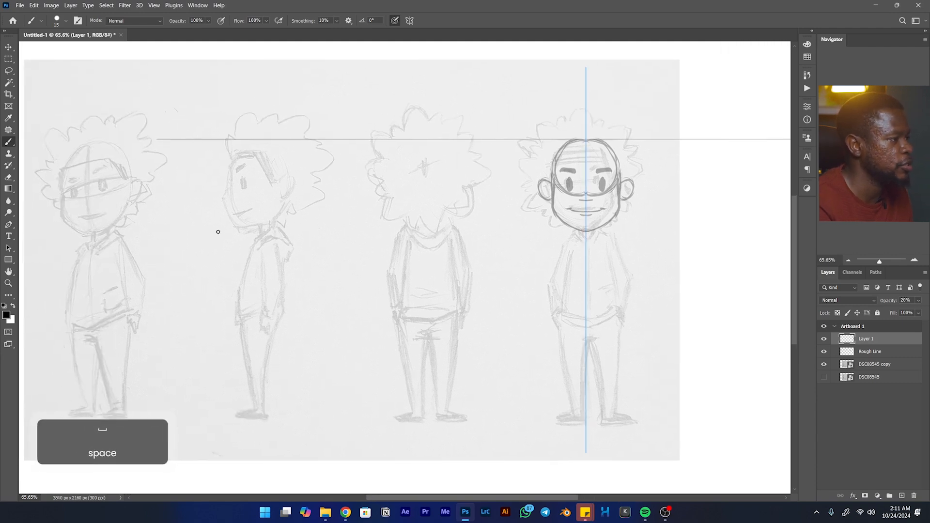
{"action": "key", "text": "shift"}
{"action": "left_click_drag", "start_coordinate": [238, 228], "coordinate": [216, 228]}
{"action": "left_click_drag", "start_coordinate": [108, 231], "coordinate": [55, 234]}
{"action": "left_click_drag", "start_coordinate": [133, 228], "coordinate": [598, 239]}
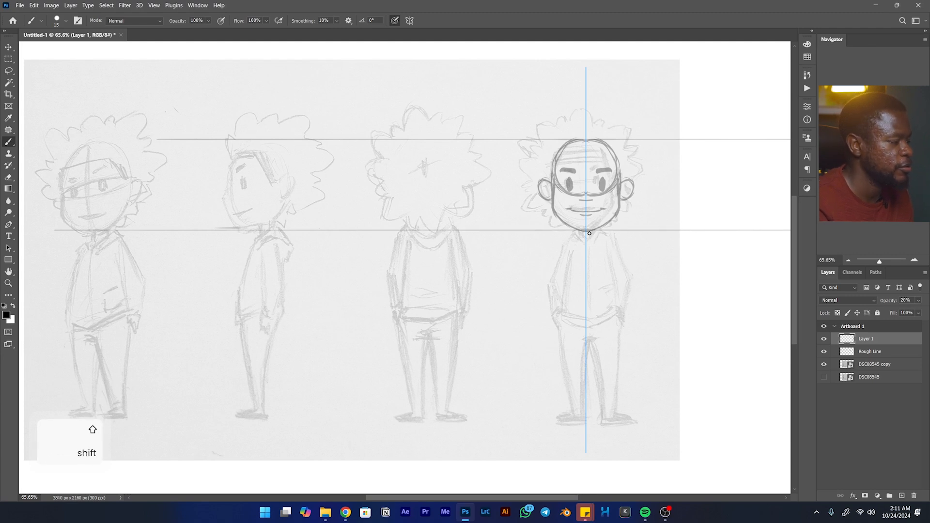
- Trace the front-view hoodie collar, shoulders and upper sleeves symmetrically, with round elbow cuffs and inner arm lines
{"action": "key", "text": "space"}
{"action": "left_click_drag", "start_coordinate": [314, 222], "coordinate": [314, 264]}
{"action": "mouse_move", "coordinate": [469, 262]}
{"action": "left_mouse_down"}
{"action": "mouse_move", "coordinate": [422, 278]}
{"action": "mouse_move", "coordinate": [347, 269]}
{"action": "mouse_move", "coordinate": [362, 296]}
{"action": "mouse_move", "coordinate": [370, 284]}
{"action": "mouse_move", "coordinate": [361, 235]}
{"action": "left_mouse_up"}
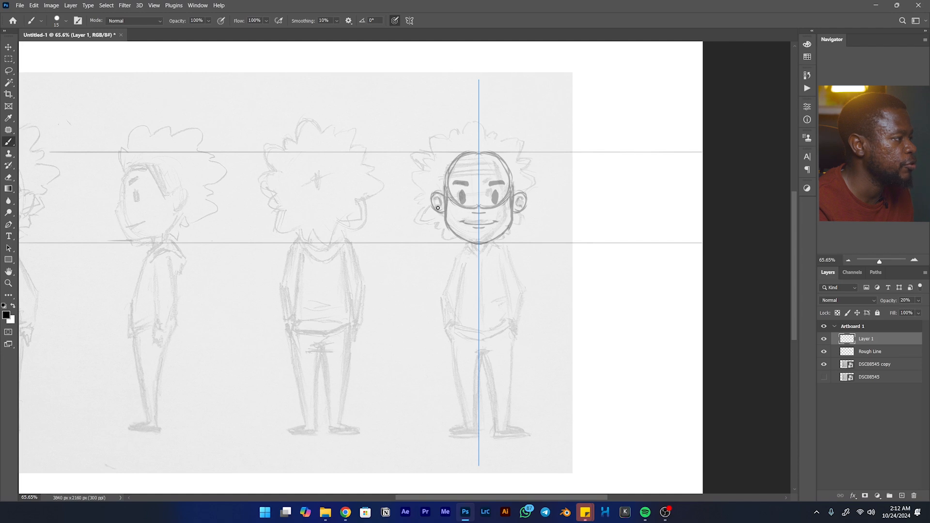
{"action": "key", "text": "ctrl+z"}
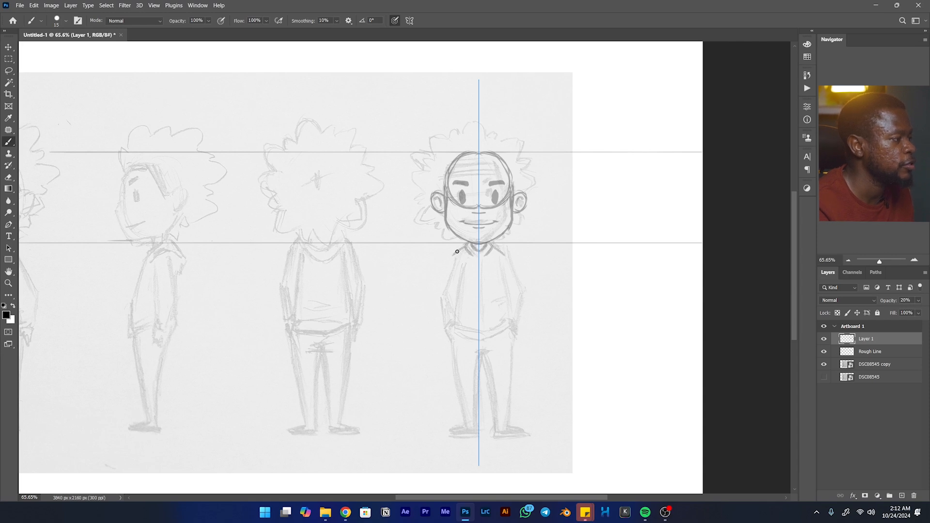
{"action": "left_click_drag", "start_coordinate": [454, 254], "coordinate": [439, 301]}
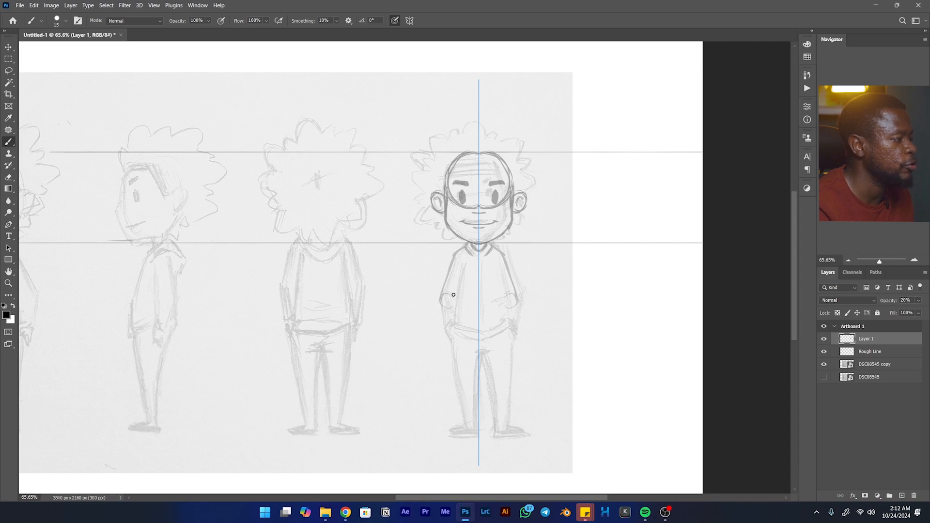
{"action": "left_click_drag", "start_coordinate": [454, 295], "coordinate": [443, 293]}
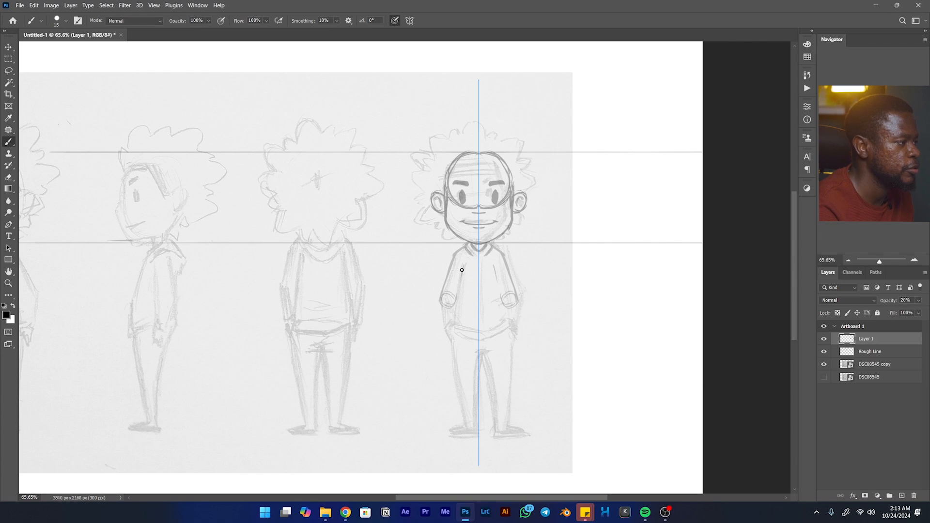
{"action": "left_click_drag", "start_coordinate": [467, 262], "coordinate": [456, 298]}
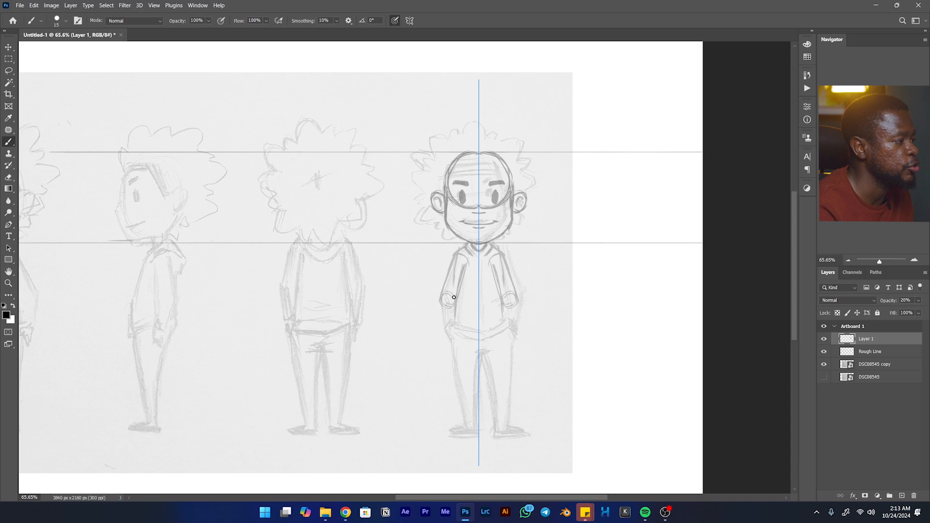
- Draw the front-view hoodie's sides and curved hem, adding the front pocket and the drawstrings symmetrically
{"action": "left_click_drag", "start_coordinate": [454, 308], "coordinate": [456, 331]}
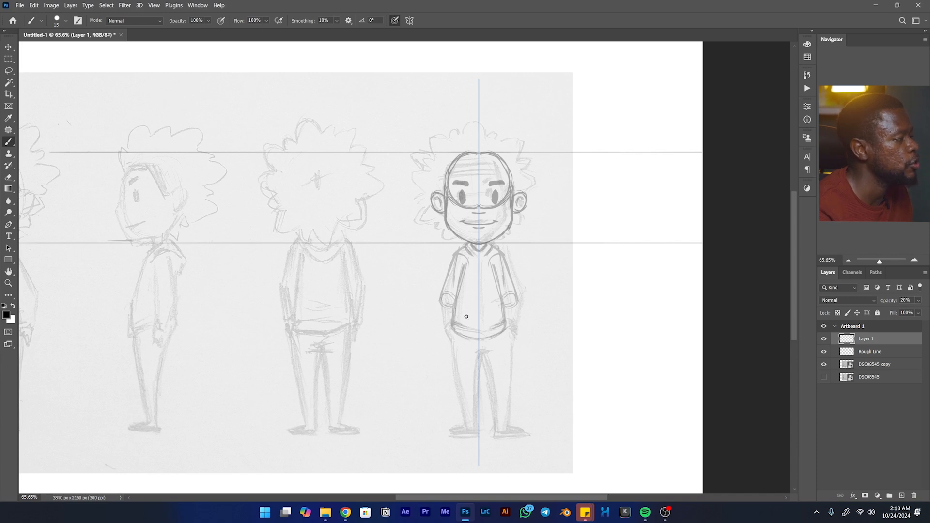
{"action": "left_click_drag", "start_coordinate": [466, 309], "coordinate": [479, 309]}
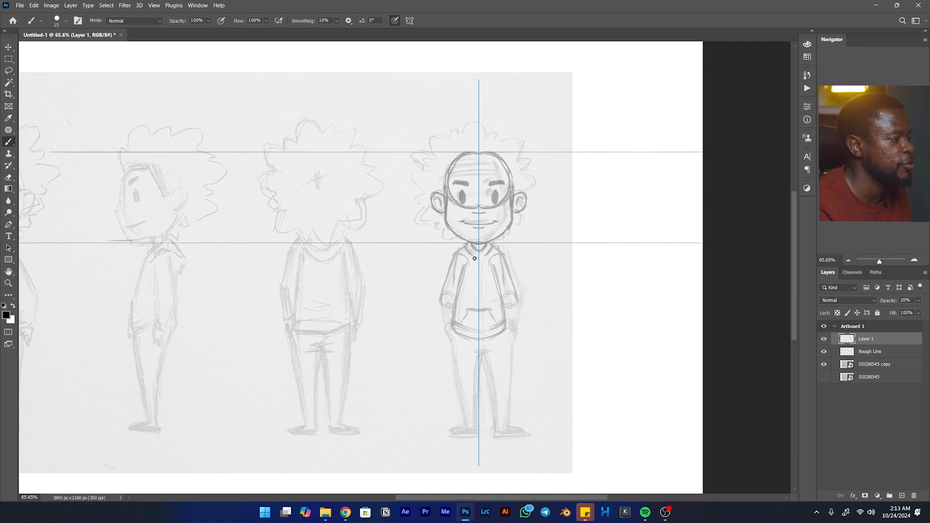
{"action": "left_click_drag", "start_coordinate": [474, 255], "coordinate": [473, 273]}
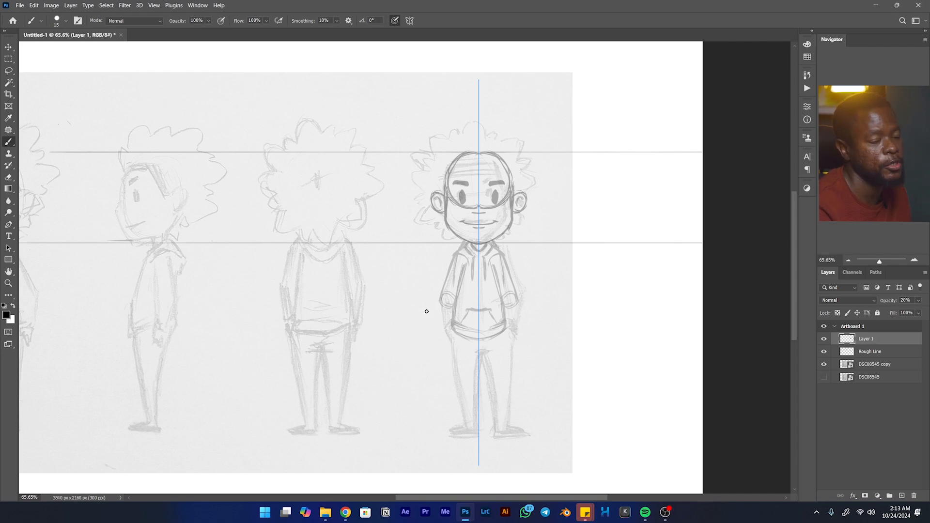
- Trace the front-view forearms and hands, and draw the hips and thighs down to circular knees
{"action": "left_click_drag", "start_coordinate": [443, 297], "coordinate": [443, 333]}
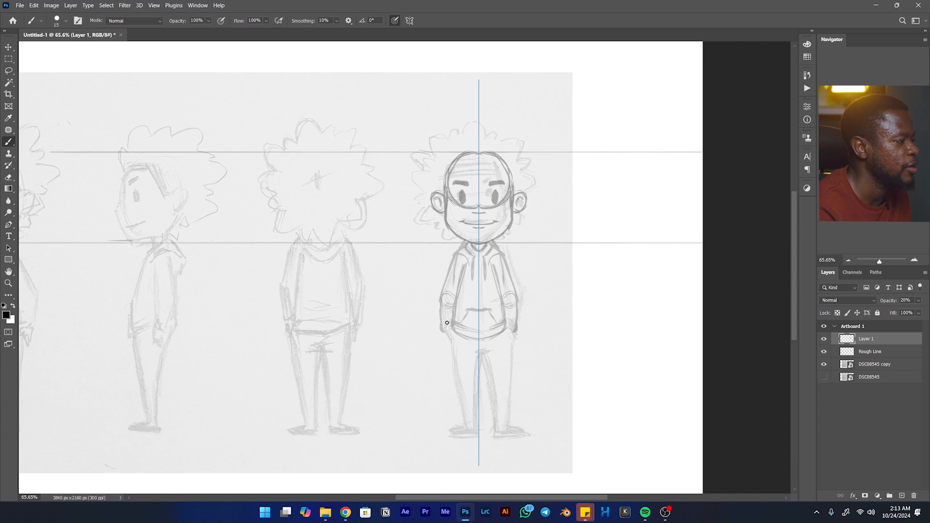
{"action": "mouse_move", "coordinate": [446, 331]}
{"action": "left_mouse_down"}
{"action": "mouse_move", "coordinate": [466, 309]}
{"action": "mouse_move", "coordinate": [473, 318]}
{"action": "mouse_move", "coordinate": [465, 300]}
{"action": "mouse_move", "coordinate": [463, 320]}
{"action": "mouse_move", "coordinate": [458, 293]}
{"action": "mouse_move", "coordinate": [462, 330]}
{"action": "mouse_move", "coordinate": [459, 283]}
{"action": "mouse_move", "coordinate": [467, 350]}
{"action": "left_mouse_up"}
{"action": "key", "text": "space"}
{"action": "mouse_move", "coordinate": [458, 311]}
{"action": "left_mouse_down"}
{"action": "mouse_move", "coordinate": [472, 352]}
{"action": "mouse_move", "coordinate": [466, 335]}
{"action": "mouse_move", "coordinate": [478, 346]}
{"action": "mouse_move", "coordinate": [462, 342]}
{"action": "mouse_move", "coordinate": [478, 339]}
{"action": "mouse_move", "coordinate": [463, 342]}
{"action": "mouse_move", "coordinate": [470, 332]}
{"action": "mouse_move", "coordinate": [470, 347]}
{"action": "mouse_move", "coordinate": [472, 327]}
{"action": "mouse_move", "coordinate": [478, 347]}
{"action": "mouse_move", "coordinate": [489, 310]}
{"action": "mouse_move", "coordinate": [480, 346]}
{"action": "mouse_move", "coordinate": [483, 303]}
{"action": "left_mouse_up"}
{"action": "mouse_move", "coordinate": [477, 343]}
{"action": "left_mouse_down"}
{"action": "mouse_move", "coordinate": [483, 302]}
{"action": "mouse_move", "coordinate": [500, 309]}
{"action": "left_mouse_up"}
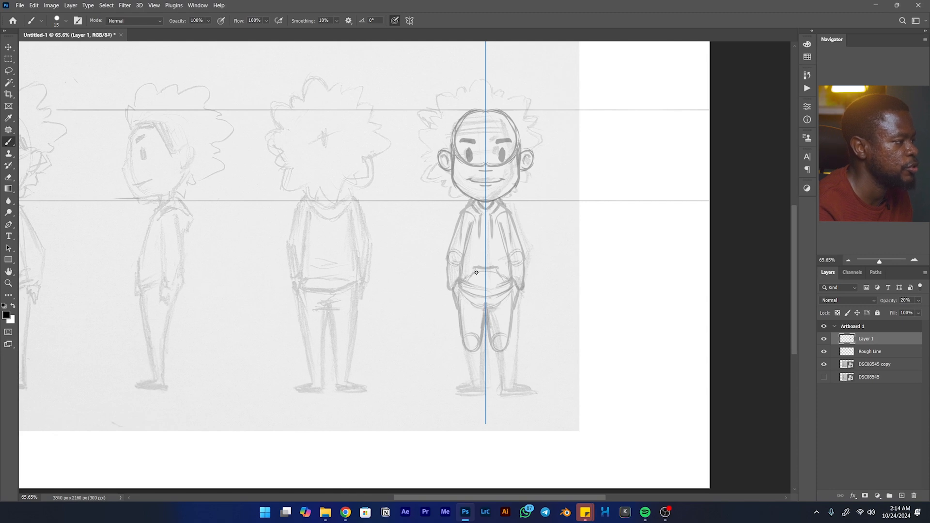
- Trace the front-view lower legs from the knees to the ankles and draw the mirrored shoes
{"action": "left_click_drag", "start_coordinate": [483, 339], "coordinate": [484, 387]}
{"action": "left_click_drag", "start_coordinate": [466, 352], "coordinate": [469, 377]}
{"action": "left_click_drag", "start_coordinate": [465, 350], "coordinate": [473, 381]}
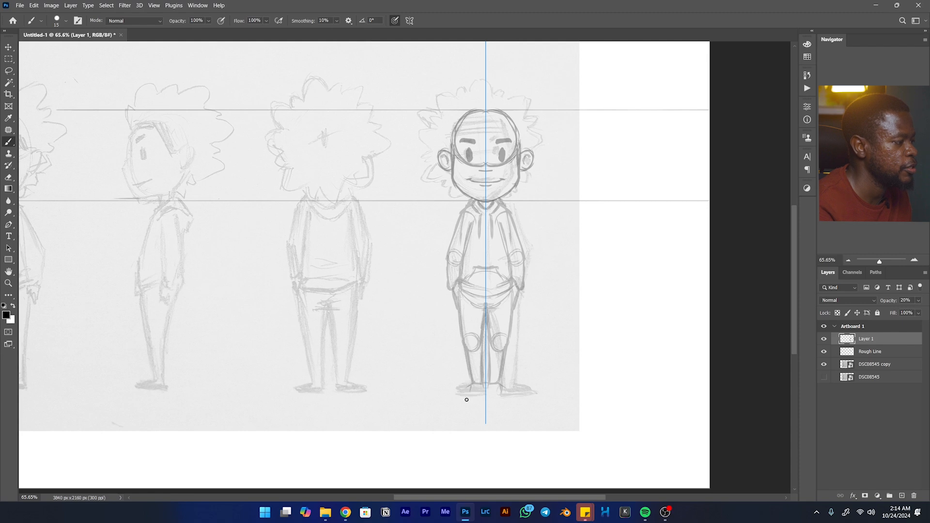
{"action": "mouse_move", "coordinate": [470, 385]}
{"action": "left_mouse_down"}
{"action": "mouse_move", "coordinate": [463, 397]}
{"action": "mouse_move", "coordinate": [483, 401]}
{"action": "mouse_move", "coordinate": [470, 392]}
{"action": "left_mouse_up"}
{"action": "key", "text": "e"}
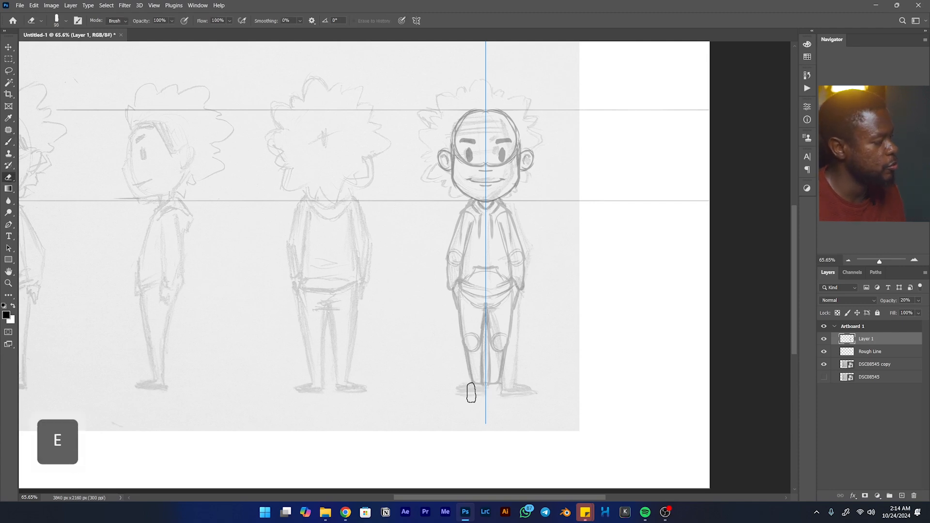
{"action": "key", "text": "b"}
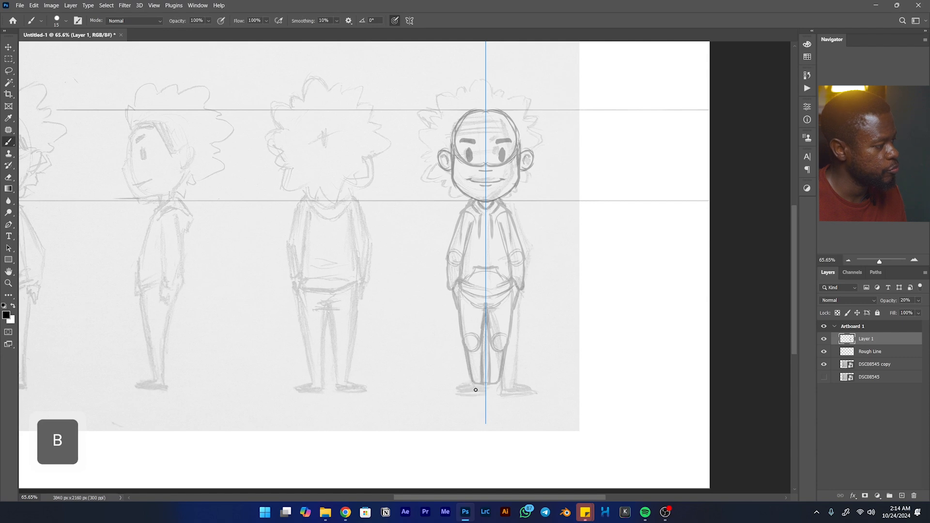
{"action": "mouse_move", "coordinate": [472, 384]}
{"action": "left_mouse_down"}
{"action": "mouse_move", "coordinate": [454, 397]}
{"action": "mouse_move", "coordinate": [473, 399]}
{"action": "left_mouse_up"}
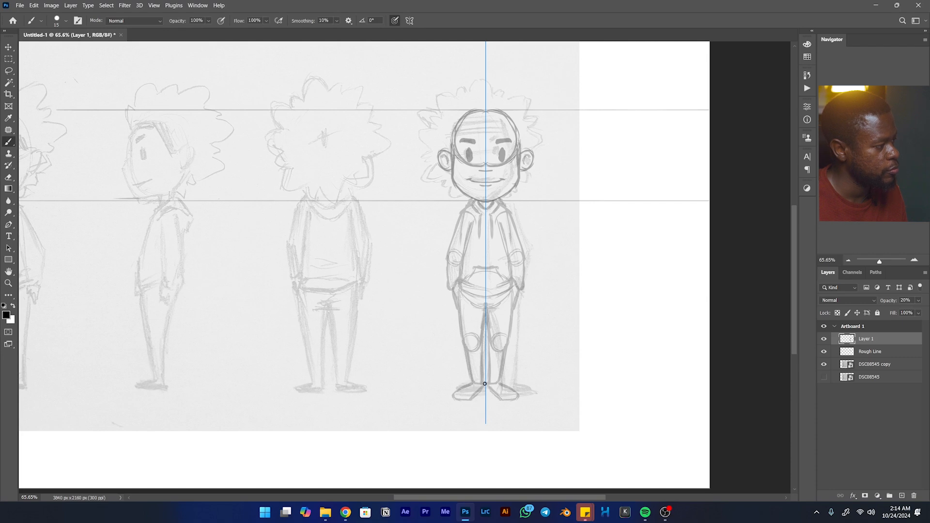
- Draw the front-view hairline symmetrically across the forehead and down the temples
{"action": "key", "text": "space"}
{"action": "left_click_drag", "start_coordinate": [523, 217], "coordinate": [503, 335]}
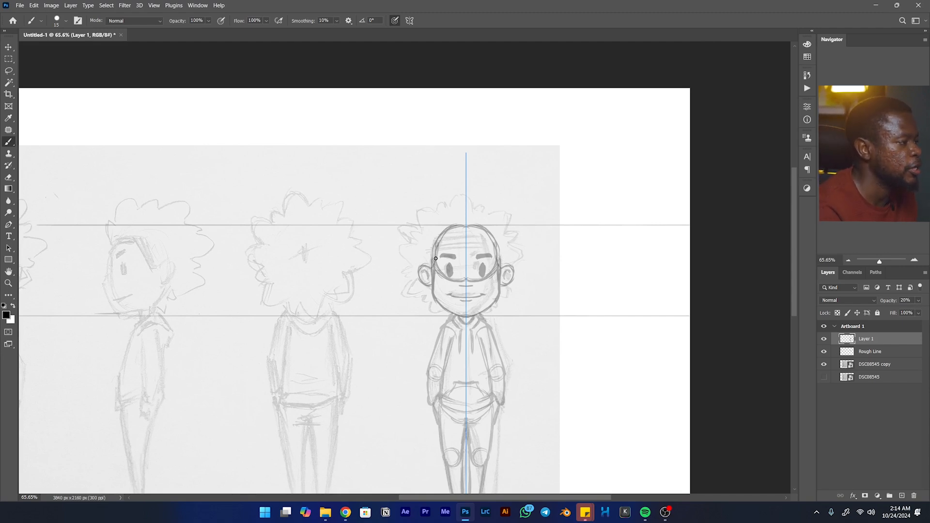
{"action": "left_click_drag", "start_coordinate": [443, 238], "coordinate": [466, 241]}
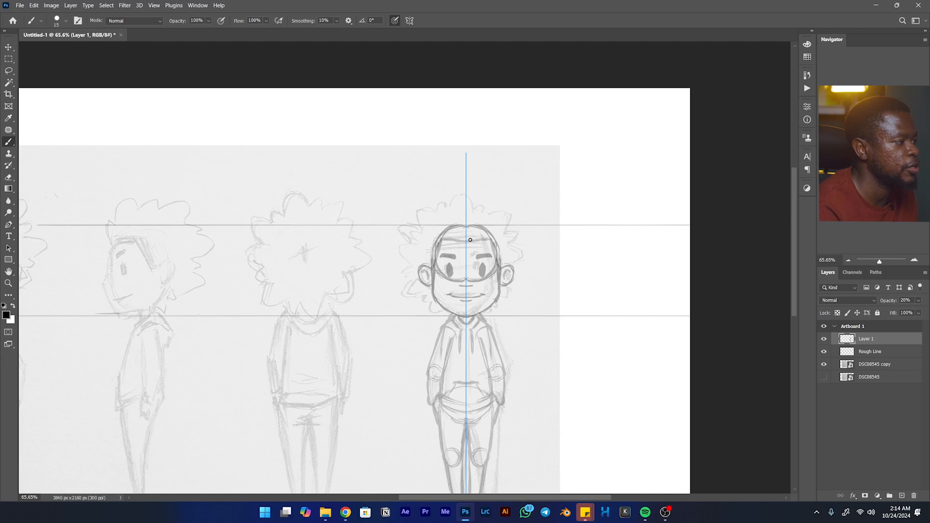
{"action": "left_click_drag", "start_coordinate": [455, 241], "coordinate": [476, 243]}
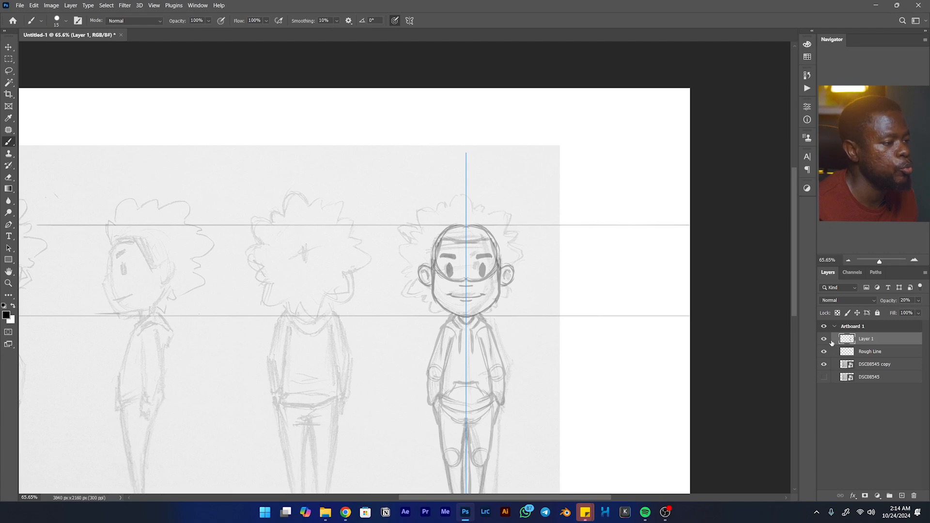
- Toggle the visibility of Rough Line and Layer 1 to compare the traced lines with the underlying sketch
{"action": "left_click", "coordinate": [824, 353]}
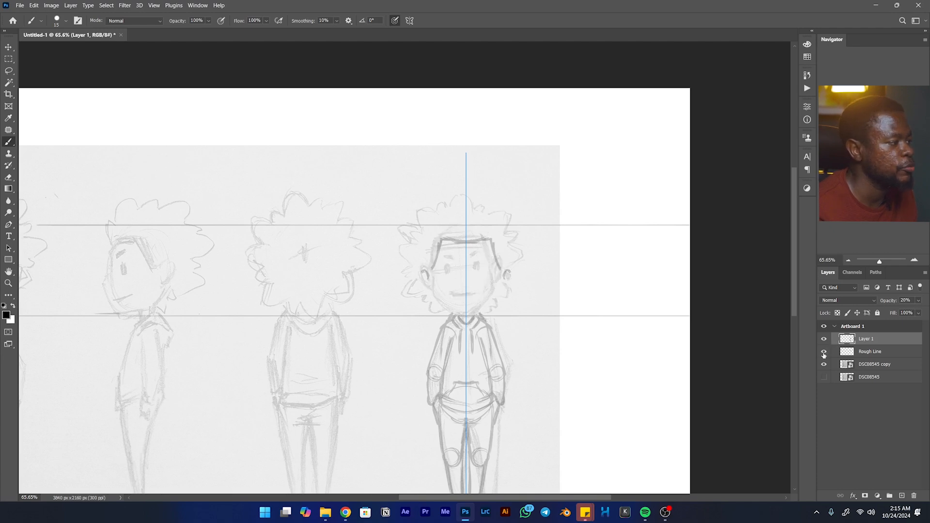
{"action": "left_click", "coordinate": [824, 353]}
{"action": "left_click", "coordinate": [824, 353]}
{"action": "left_click", "coordinate": [824, 339]}
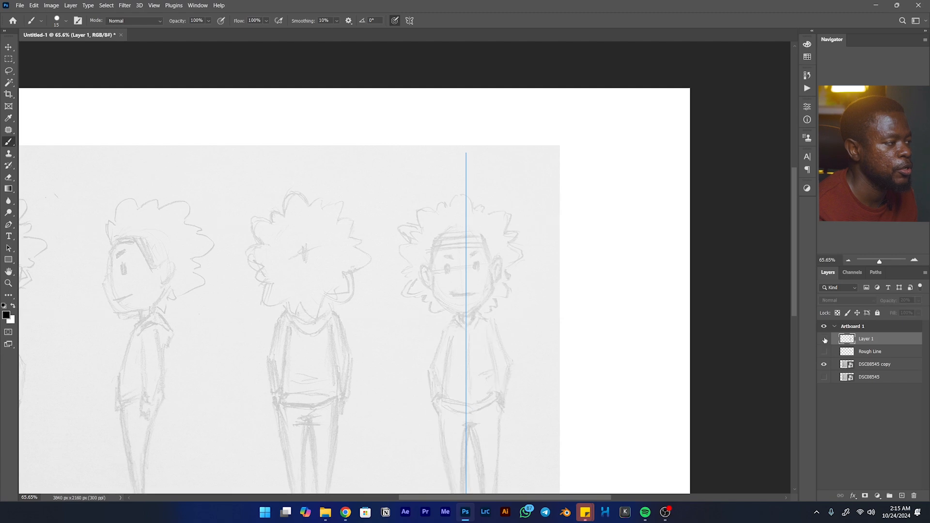
{"action": "left_click", "coordinate": [824, 340]}
{"action": "left_click", "coordinate": [824, 339]}
{"action": "left_click", "coordinate": [823, 339]}
{"action": "left_click", "coordinate": [824, 340]}
{"action": "left_click", "coordinate": [824, 340]}
{"action": "left_click", "coordinate": [823, 340]}
{"action": "left_click", "coordinate": [824, 340]}
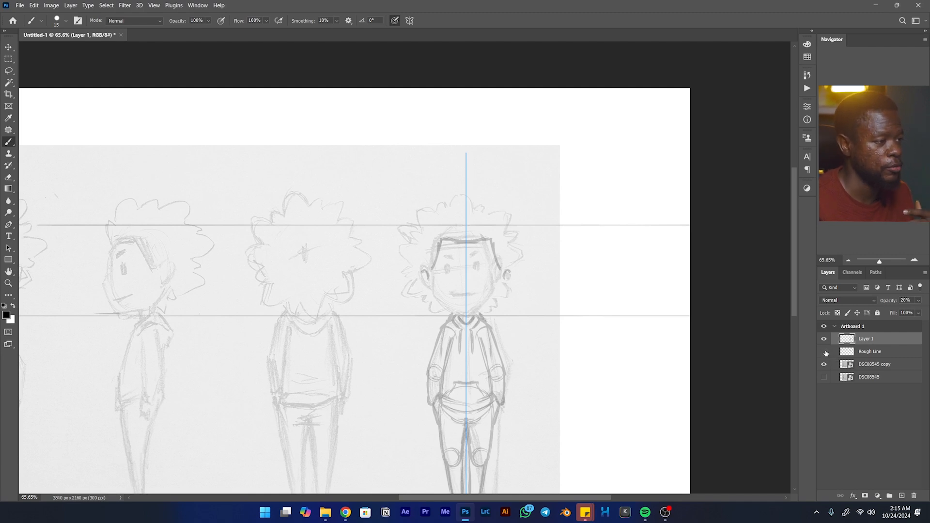
{"action": "left_click", "coordinate": [825, 352]}
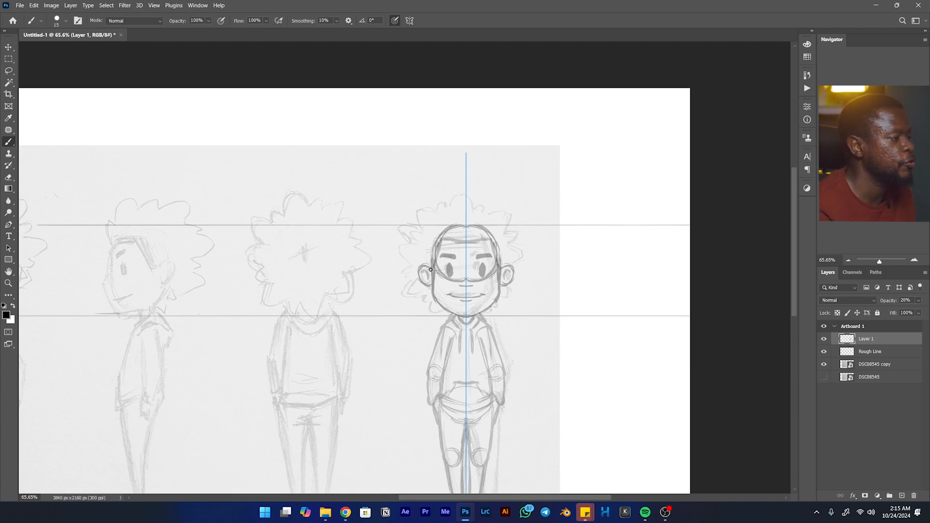
- Try to trace the front-view curly hair outline with symmetrical strokes
{"action": "mouse_move", "coordinate": [365, 247]}
{"action": "left_mouse_down"}
{"action": "mouse_move", "coordinate": [419, 247]}
{"action": "mouse_move", "coordinate": [393, 252]}
{"action": "left_mouse_up"}
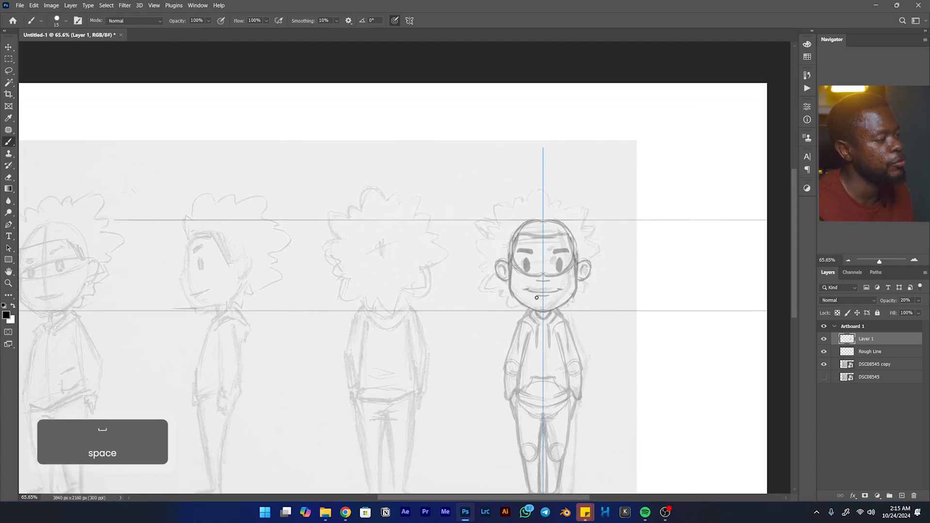
{"action": "mouse_move", "coordinate": [521, 306]}
{"action": "left_mouse_down"}
{"action": "mouse_move", "coordinate": [486, 284]}
{"action": "mouse_move", "coordinate": [487, 250]}
{"action": "mouse_move", "coordinate": [476, 250]}
{"action": "mouse_move", "coordinate": [482, 219]}
{"action": "mouse_move", "coordinate": [521, 196]}
{"action": "mouse_move", "coordinate": [542, 195]}
{"action": "left_mouse_up"}
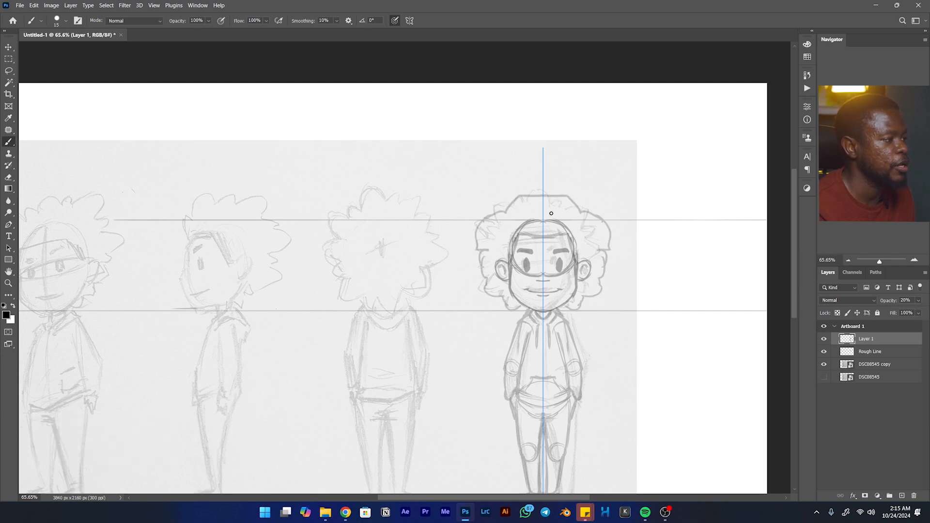
{"action": "key", "text": "ctrl+z"}
{"action": "key", "text": "ctrl+z"}
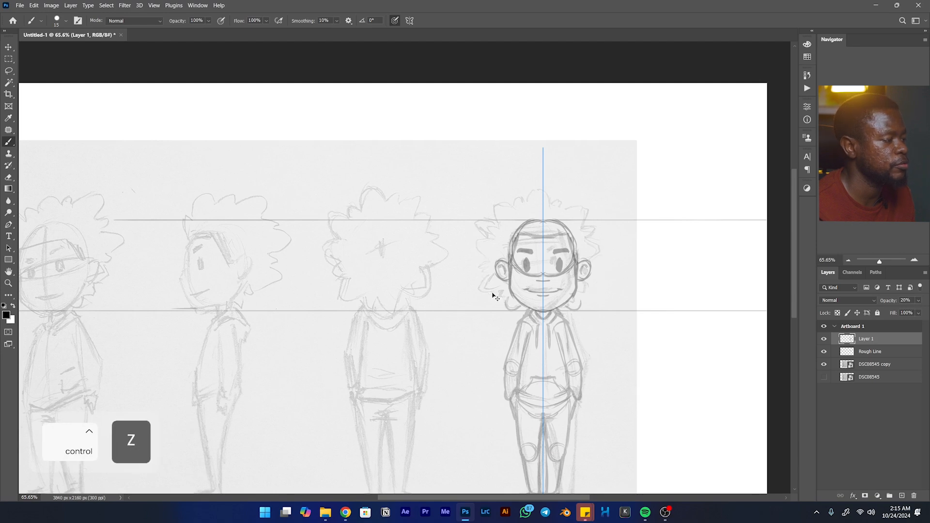
{"action": "key", "text": "ctrl+z"}
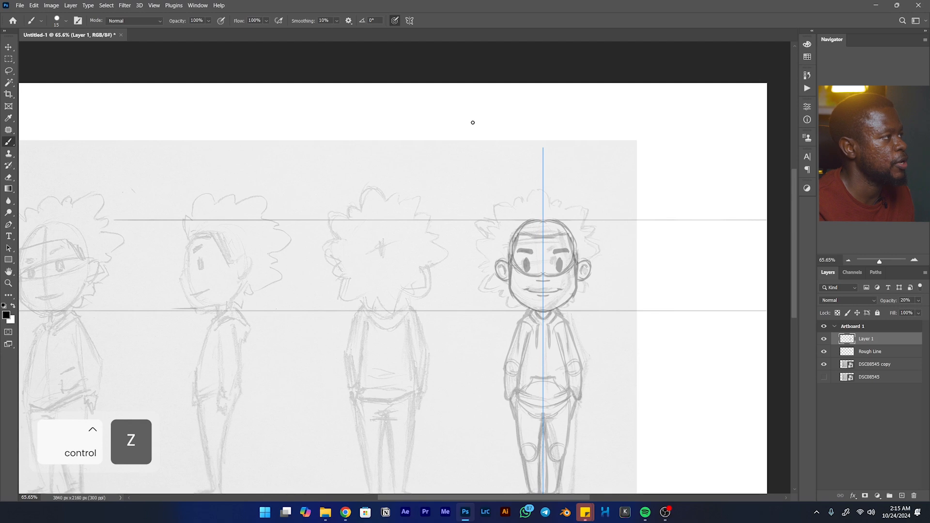
- Turn off paint symmetry and trace the curly hair outline freehand all around the front-view head
{"action": "left_click", "coordinate": [409, 21]}
{"action": "left_click", "coordinate": [429, 29]}
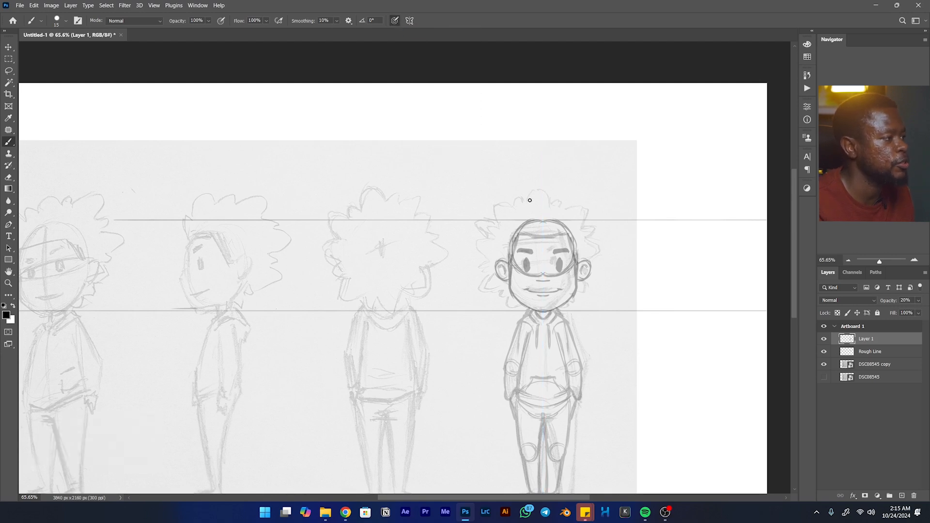
{"action": "mouse_move", "coordinate": [525, 202]}
{"action": "left_mouse_down"}
{"action": "mouse_move", "coordinate": [538, 189]}
{"action": "mouse_move", "coordinate": [526, 201]}
{"action": "mouse_move", "coordinate": [543, 190]}
{"action": "mouse_move", "coordinate": [552, 208]}
{"action": "mouse_move", "coordinate": [548, 194]}
{"action": "mouse_move", "coordinate": [553, 205]}
{"action": "mouse_move", "coordinate": [592, 210]}
{"action": "mouse_move", "coordinate": [569, 208]}
{"action": "mouse_move", "coordinate": [584, 226]}
{"action": "mouse_move", "coordinate": [588, 217]}
{"action": "mouse_move", "coordinate": [592, 265]}
{"action": "left_mouse_up"}
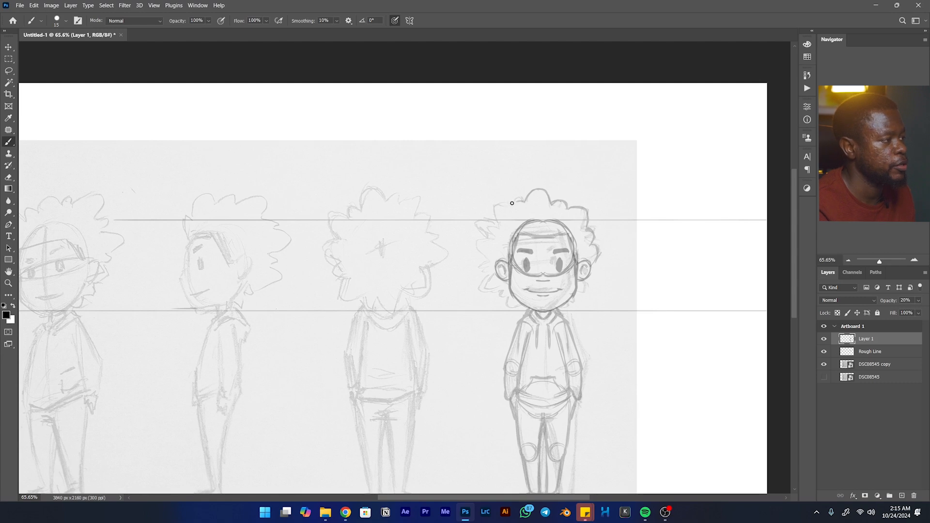
{"action": "left_click_drag", "start_coordinate": [508, 203], "coordinate": [497, 218]}
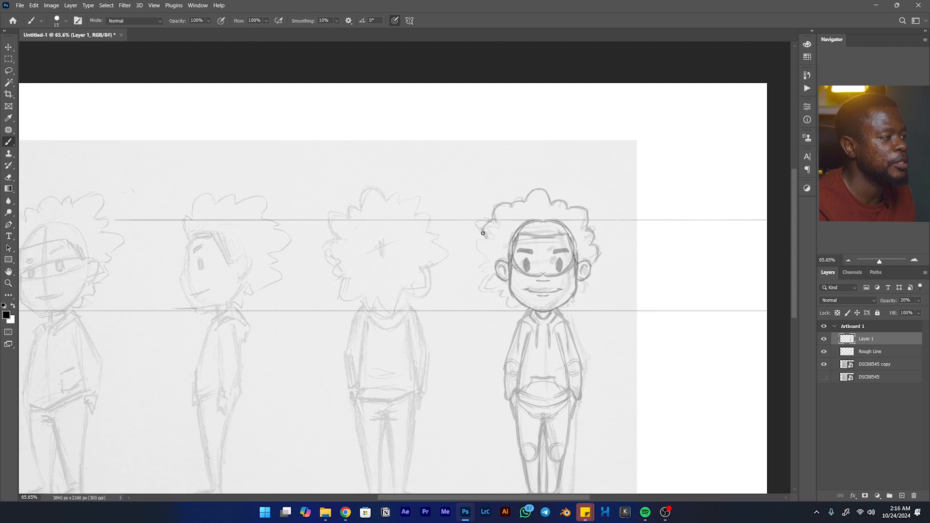
{"action": "mouse_move", "coordinate": [476, 251]}
{"action": "left_mouse_down"}
{"action": "mouse_move", "coordinate": [491, 263]}
{"action": "mouse_move", "coordinate": [477, 256]}
{"action": "mouse_move", "coordinate": [494, 291]}
{"action": "mouse_move", "coordinate": [524, 305]}
{"action": "mouse_move", "coordinate": [576, 306]}
{"action": "mouse_move", "coordinate": [594, 274]}
{"action": "left_mouse_up"}
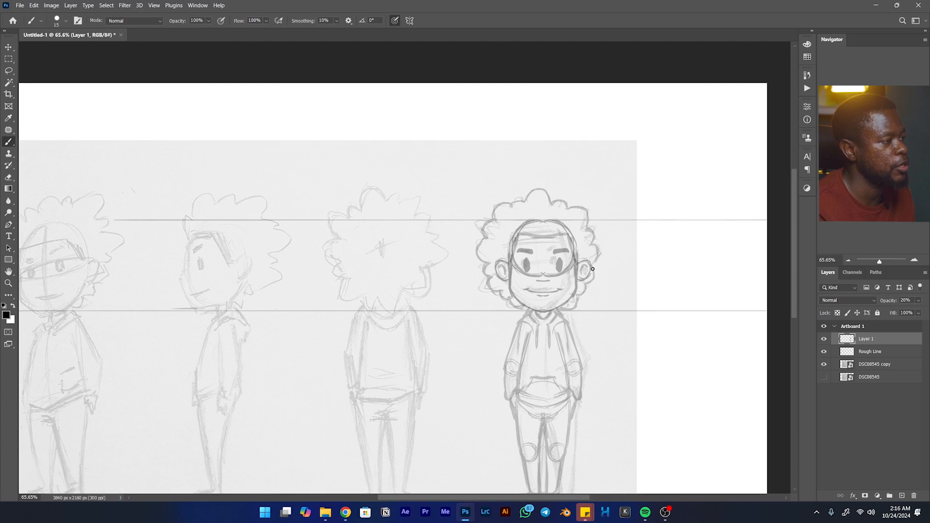
{"action": "left_click_drag", "start_coordinate": [593, 274], "coordinate": [599, 267]}
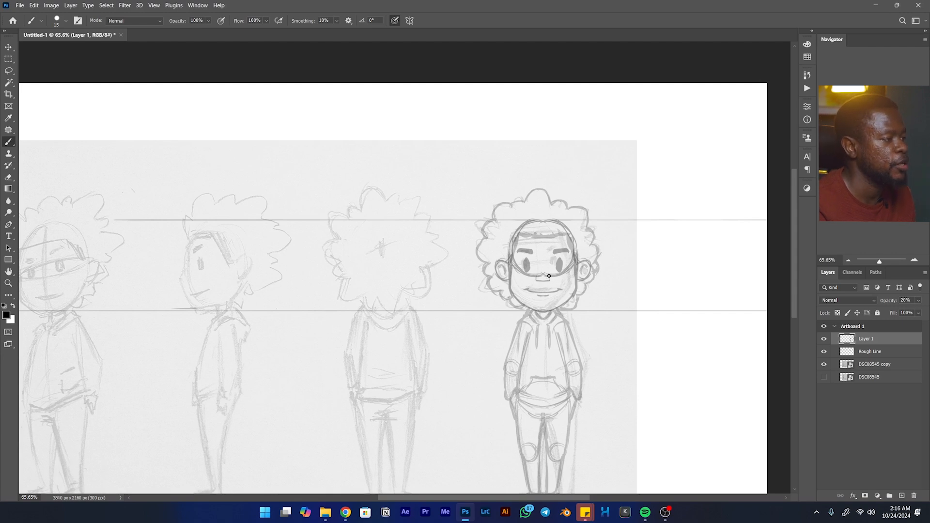
{"action": "key", "text": "ctrl+z"}
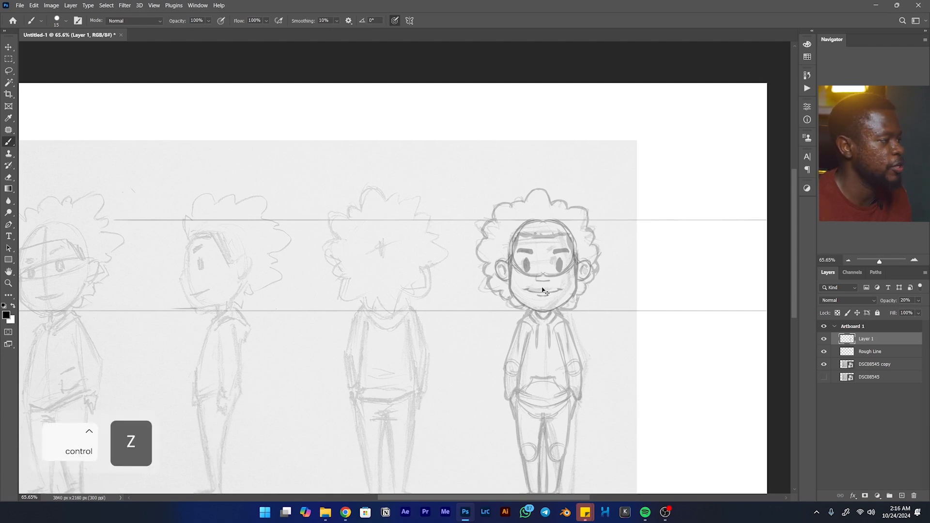
{"action": "key", "text": "space"}
{"action": "left_click_drag", "start_coordinate": [540, 292], "coordinate": [530, 211]}
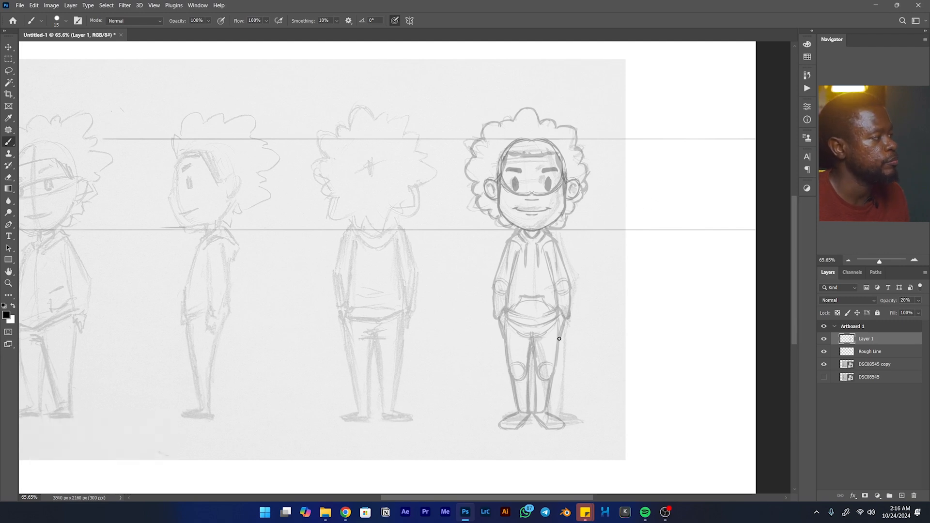
{"action": "left_click", "coordinate": [409, 20]}
{"action": "left_click", "coordinate": [496, 28]}
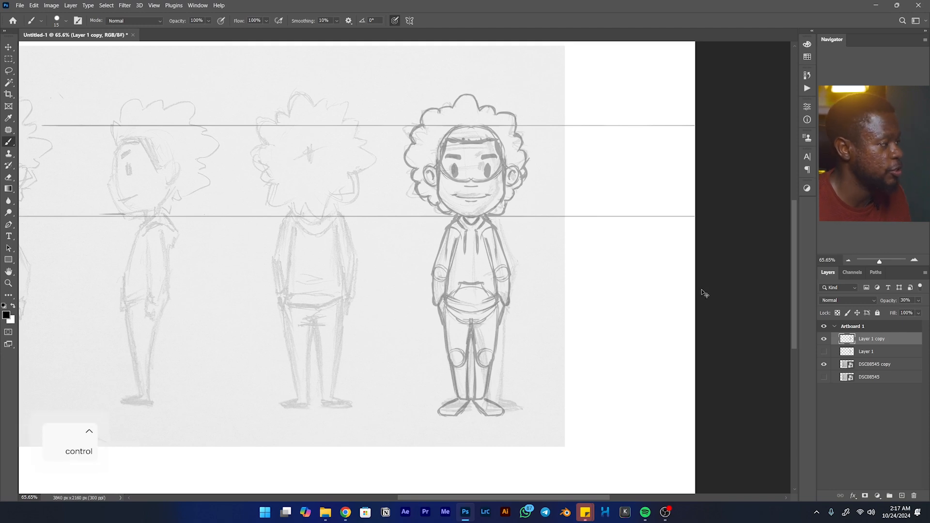
- Save the document in Photoshop format under the file name Character
{"action": "key", "text": "ctrl+s"}
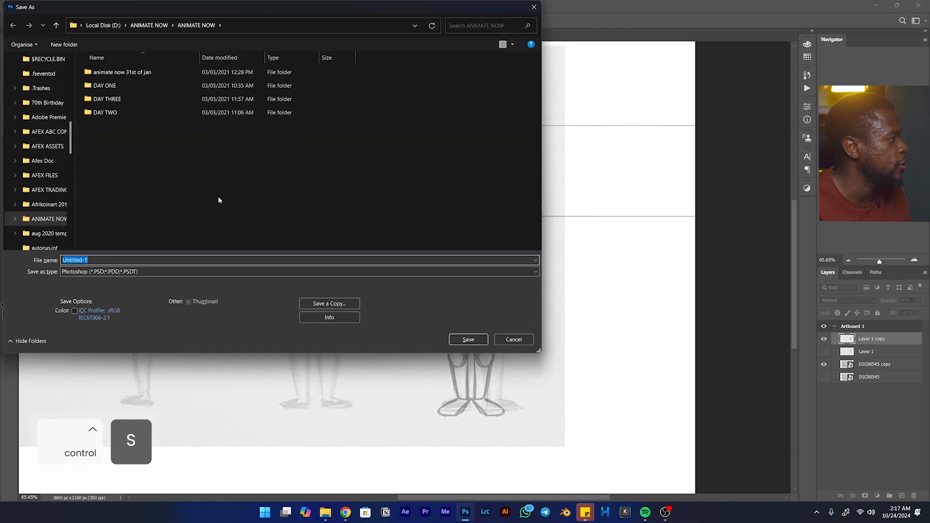
{"action": "type", "text": "D"}
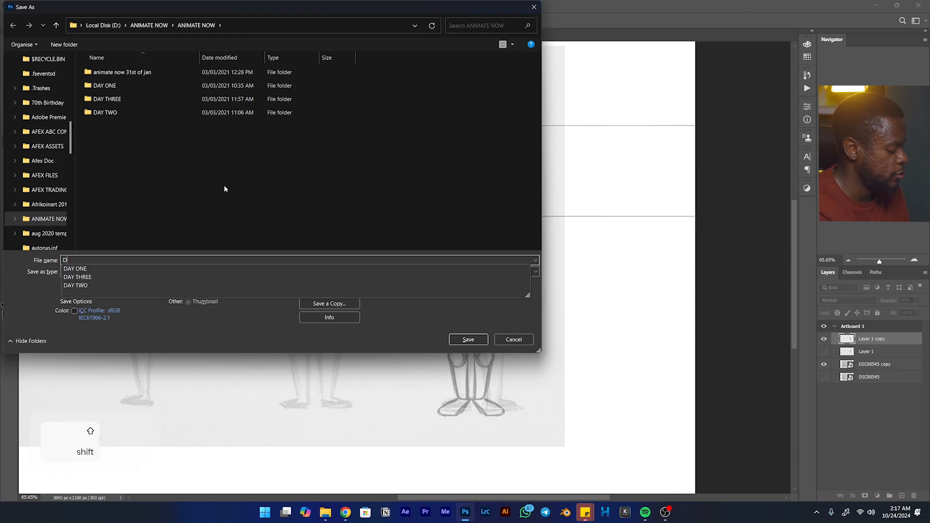
{"action": "type", "text": "raw"}
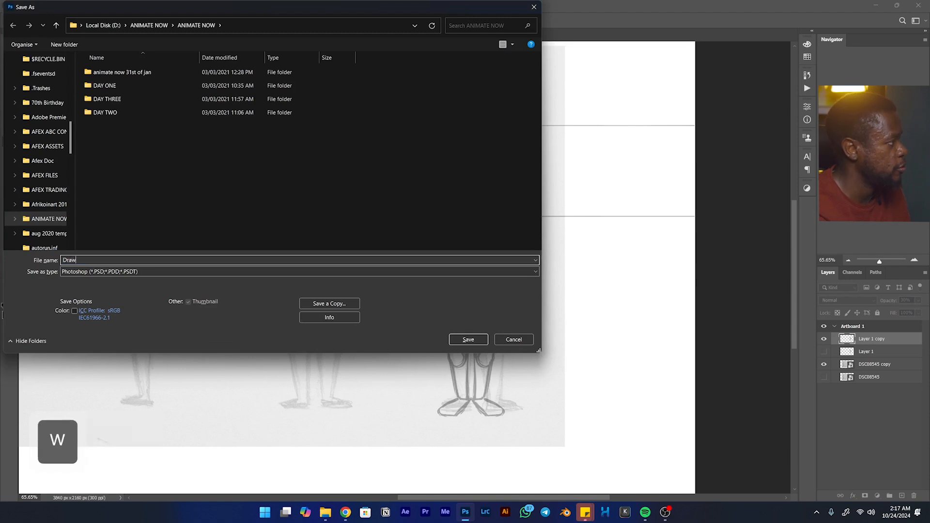
{"action": "key", "text": "ctrl+a"}
{"action": "type", "text": "C"}
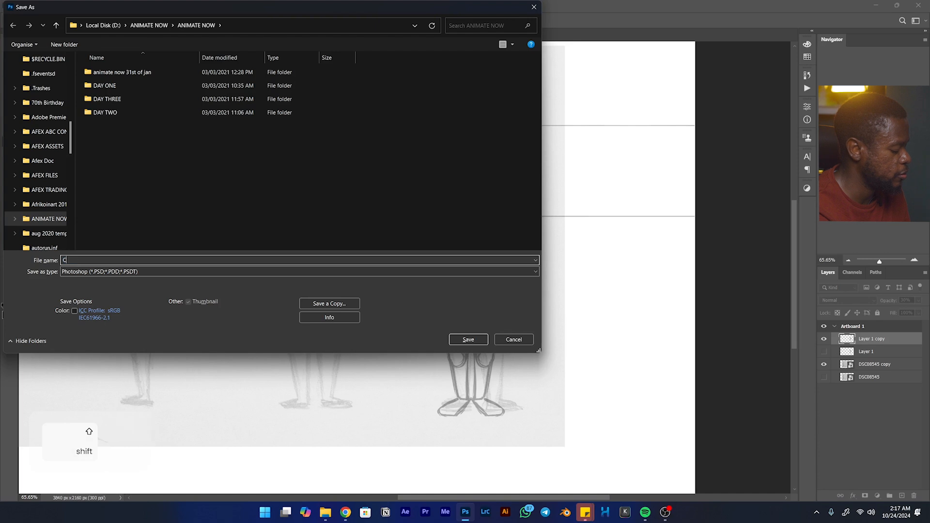
{"action": "type", "text": "haracter"}
{"action": "key", "text": "Return"}
- Duplicate Layer 1 copy and move the duplicated front-view line art over the faded back-view sketch
{"action": "left_click", "coordinate": [824, 352]}
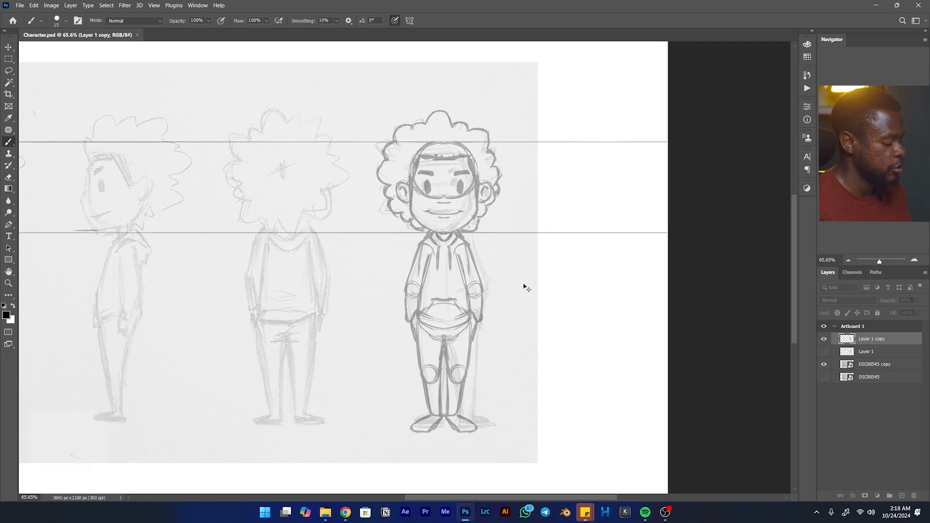
{"action": "key", "text": "ctrl+j"}
{"action": "mouse_move", "coordinate": [500, 271]}
{"action": "left_mouse_down"}
{"action": "mouse_move", "coordinate": [487, 265]}
{"action": "mouse_move", "coordinate": [566, 278]}
{"action": "mouse_move", "coordinate": [494, 294]}
{"action": "mouse_move", "coordinate": [374, 297]}
{"action": "left_mouse_up"}
{"action": "key", "text": "v"}
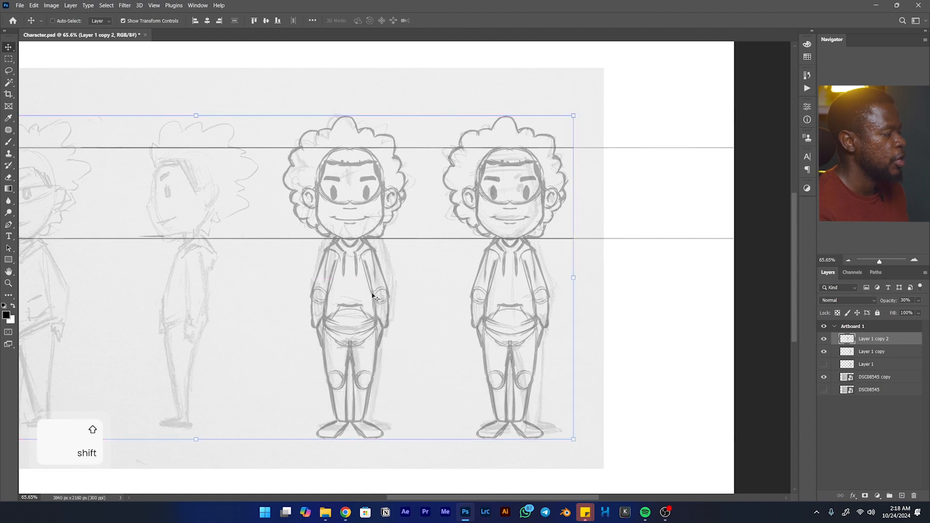
{"action": "key", "text": "e"}
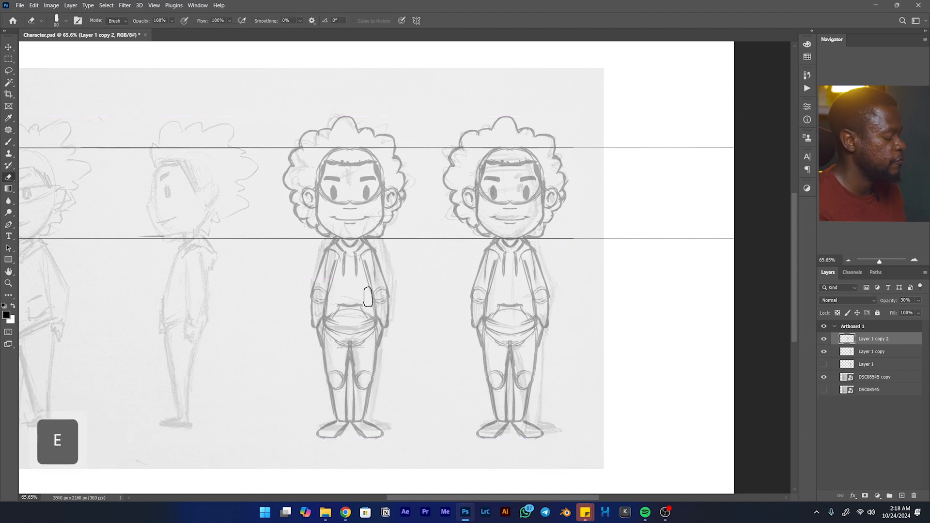
{"action": "key", "text": "v"}
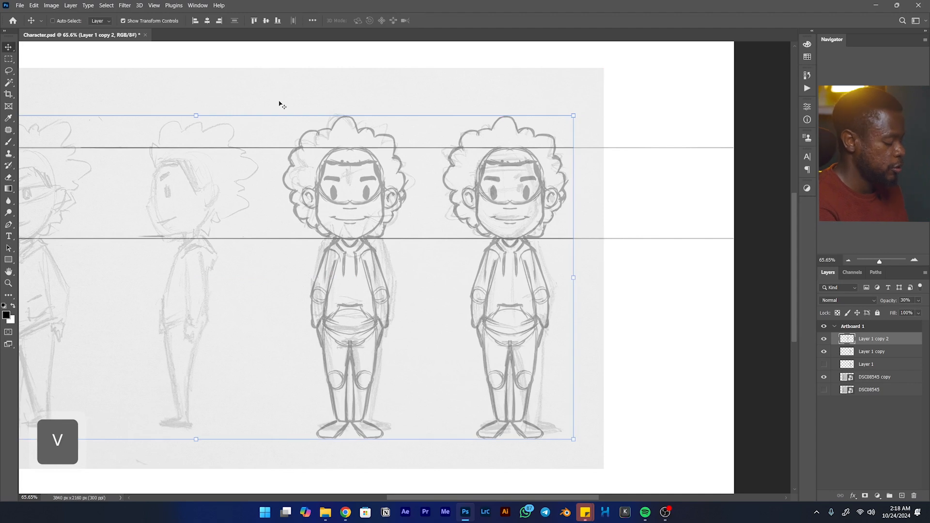
- Select the duplicated figure with a rectangular marquee, flip it horizontally, realign it over the back-view sketch and deselect
{"action": "key", "text": "m"}
{"action": "left_click_drag", "start_coordinate": [259, 70], "coordinate": [418, 468]}
{"action": "key", "text": "v"}
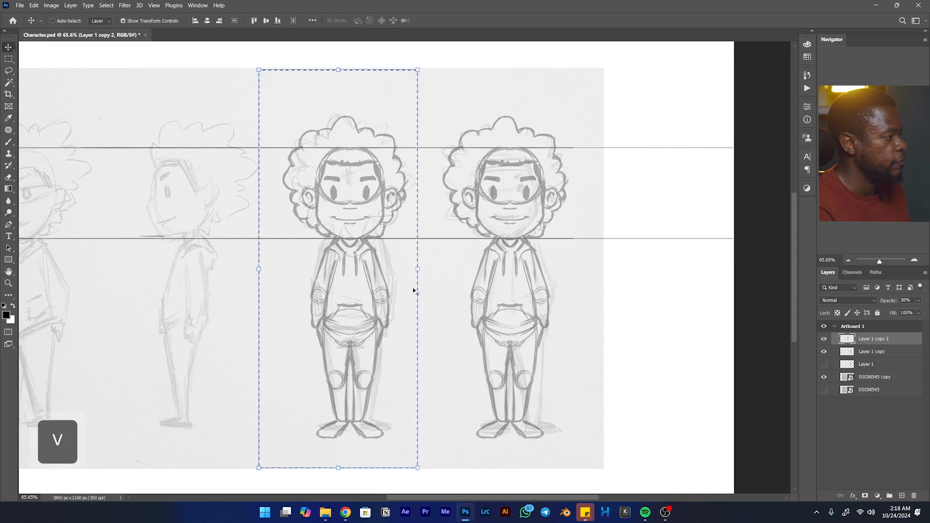
{"action": "key", "text": "ctrl+t"}
{"action": "right_click", "coordinate": [380, 275]}
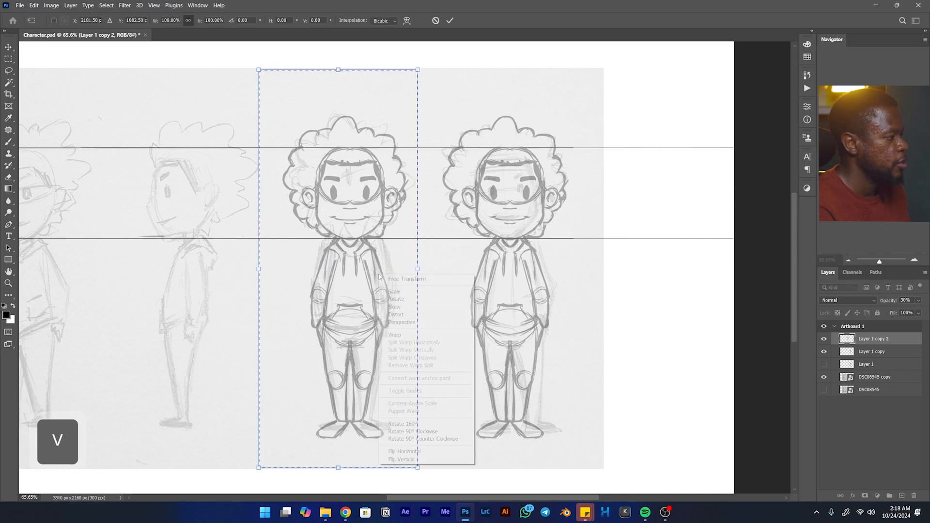
{"action": "left_click", "coordinate": [404, 451]}
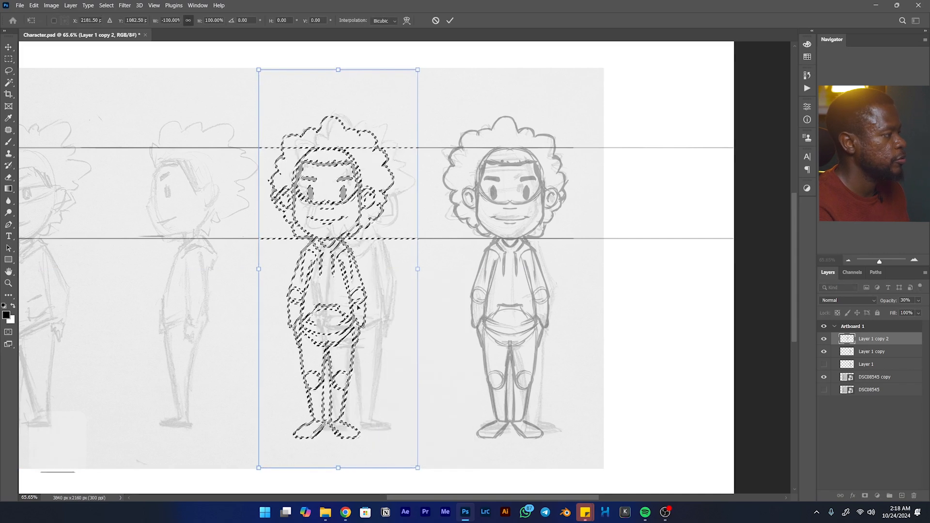
{"action": "left_click_drag", "start_coordinate": [357, 307], "coordinate": [377, 308]}
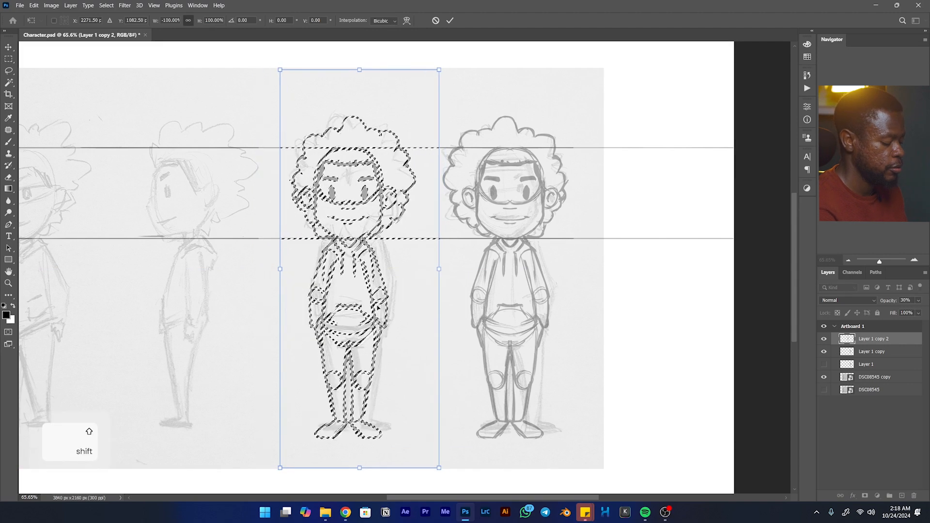
{"action": "key", "text": "Left"}
{"action": "key", "text": "Return"}
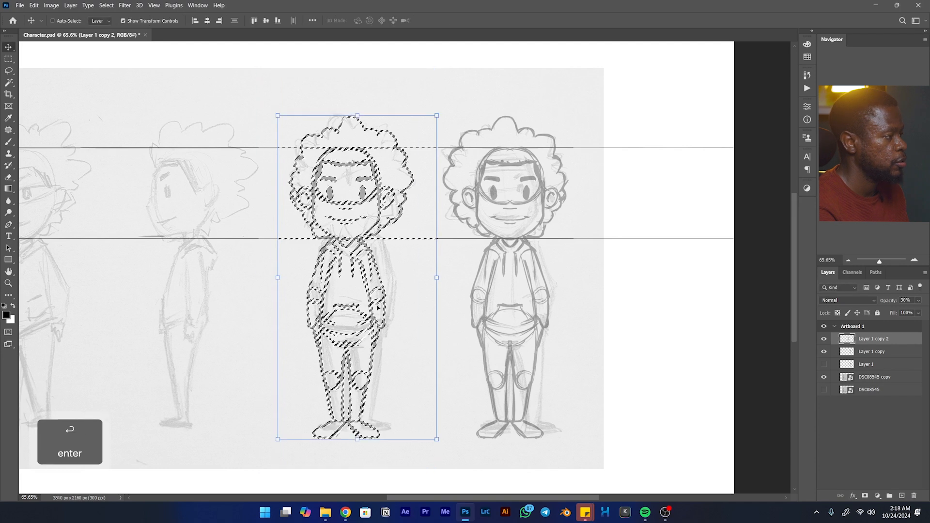
{"action": "key", "text": "ctrl"}
{"action": "key", "text": "ctrl+d"}
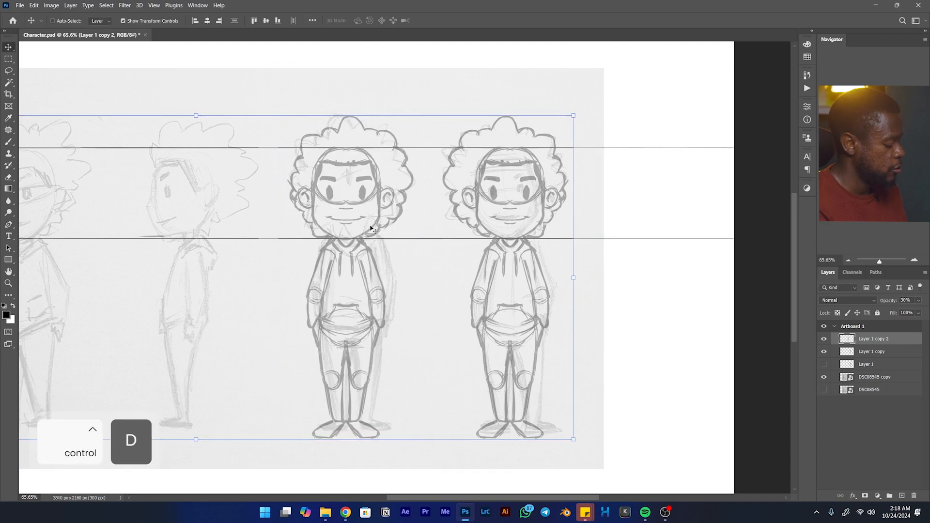
- Erase the face, ears, hairline, hoodie drawstrings and front pocket from the back-view figure
{"action": "key", "text": "e"}
{"action": "mouse_move", "coordinate": [358, 187]}
{"action": "left_mouse_down"}
{"action": "mouse_move", "coordinate": [357, 211]}
{"action": "mouse_move", "coordinate": [370, 183]}
{"action": "mouse_move", "coordinate": [365, 222]}
{"action": "mouse_move", "coordinate": [392, 187]}
{"action": "mouse_move", "coordinate": [358, 152]}
{"action": "mouse_move", "coordinate": [376, 176]}
{"action": "mouse_move", "coordinate": [314, 170]}
{"action": "mouse_move", "coordinate": [314, 201]}
{"action": "mouse_move", "coordinate": [301, 195]}
{"action": "mouse_move", "coordinate": [331, 223]}
{"action": "mouse_move", "coordinate": [345, 193]}
{"action": "left_mouse_up"}
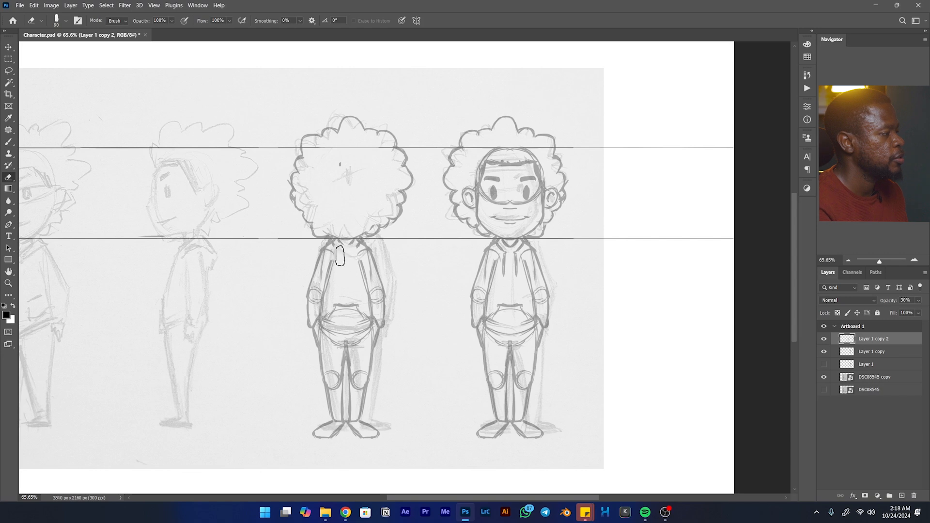
{"action": "mouse_move", "coordinate": [341, 294]}
{"action": "left_mouse_down"}
{"action": "mouse_move", "coordinate": [340, 315]}
{"action": "mouse_move", "coordinate": [331, 306]}
{"action": "mouse_move", "coordinate": [344, 302]}
{"action": "left_mouse_up"}
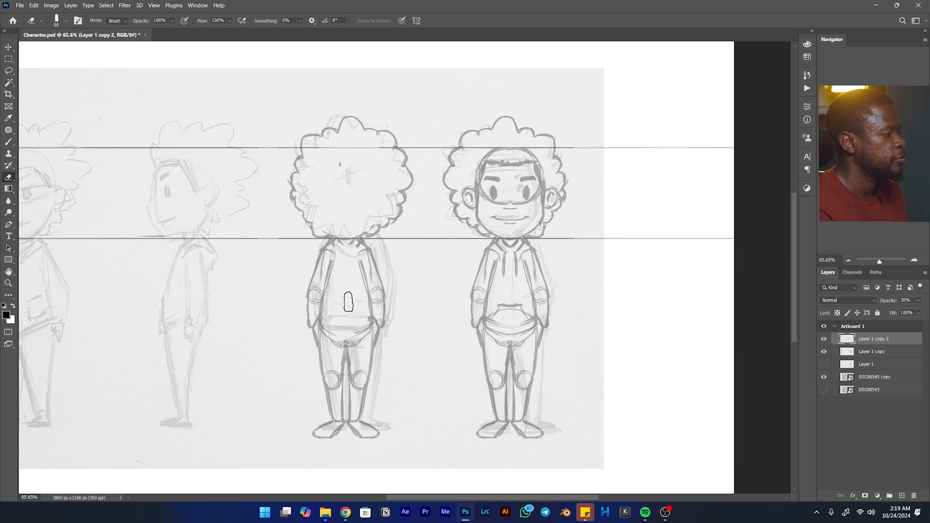
{"action": "key", "text": "v"}
{"action": "key", "text": "b"}
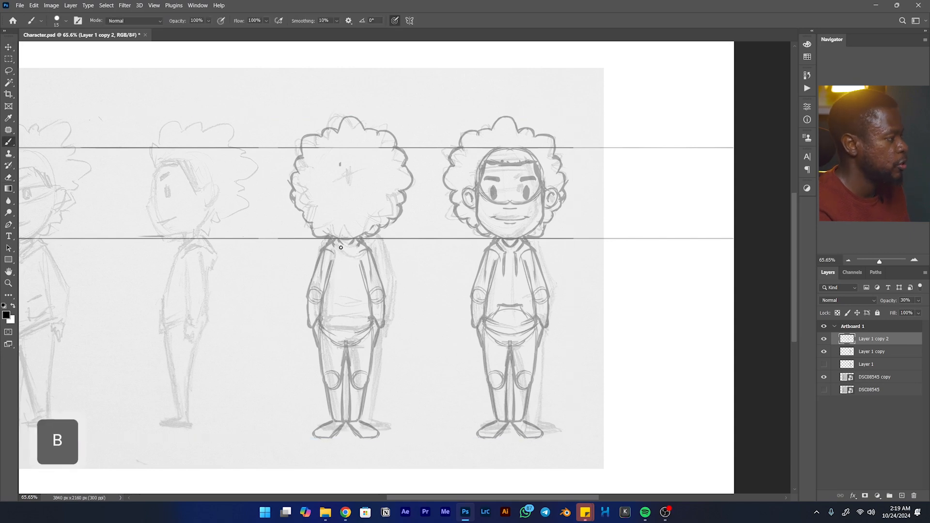
- Clean up the back-view collar with a smaller eraser and draw the V-shaped hood outline on the upper back
{"action": "key", "text": "e"}
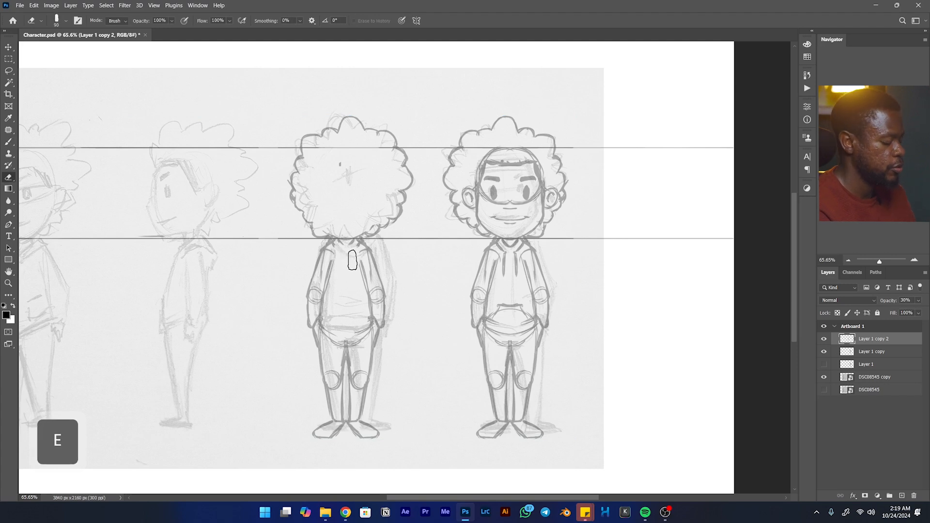
{"action": "key", "text": "bracketleft"}
{"action": "key", "text": "bracketleft"}
{"action": "key", "text": "bracketleft"}
{"action": "key", "text": "bracketleft"}
{"action": "key", "text": "bracketleft"}
{"action": "key", "text": "bracketleft"}
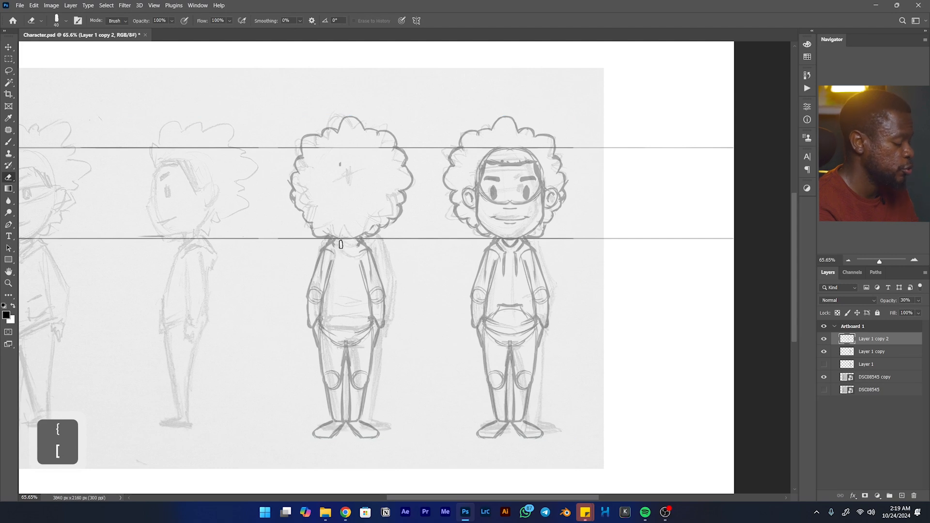
{"action": "key", "text": "b"}
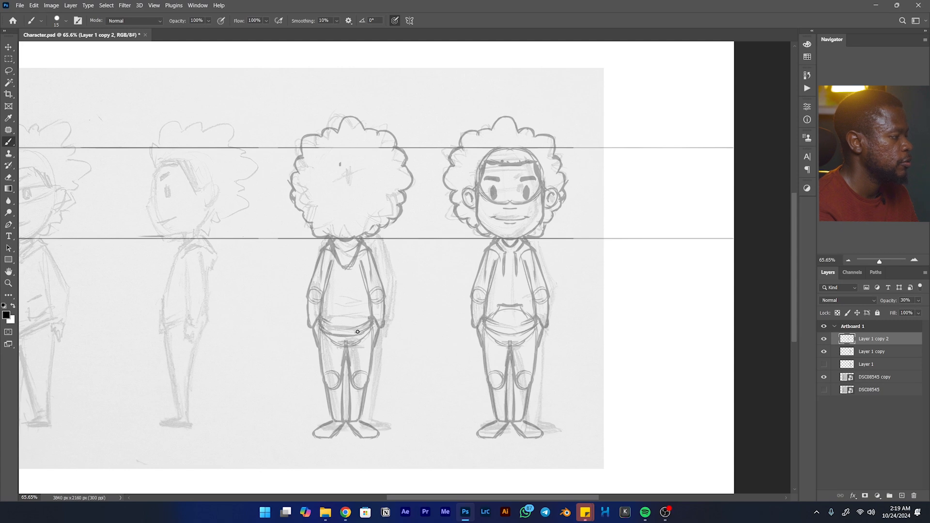
- Draw the back-view hoodie's curved hem, erase the leftover crotch lines below it and add a horizontal seam across the trousers' seat
{"action": "left_click_drag", "start_coordinate": [356, 333], "coordinate": [323, 331]}
{"action": "key", "text": "e"}
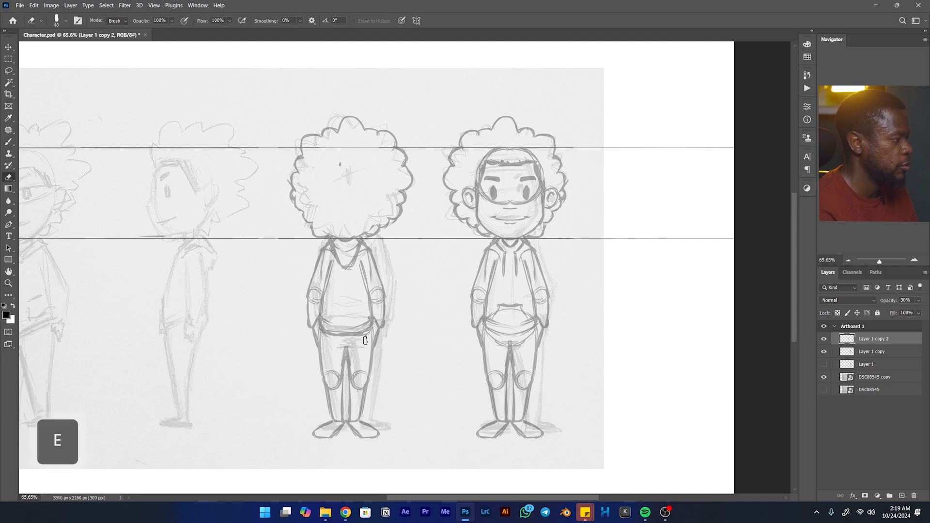
{"action": "key", "text": "b"}
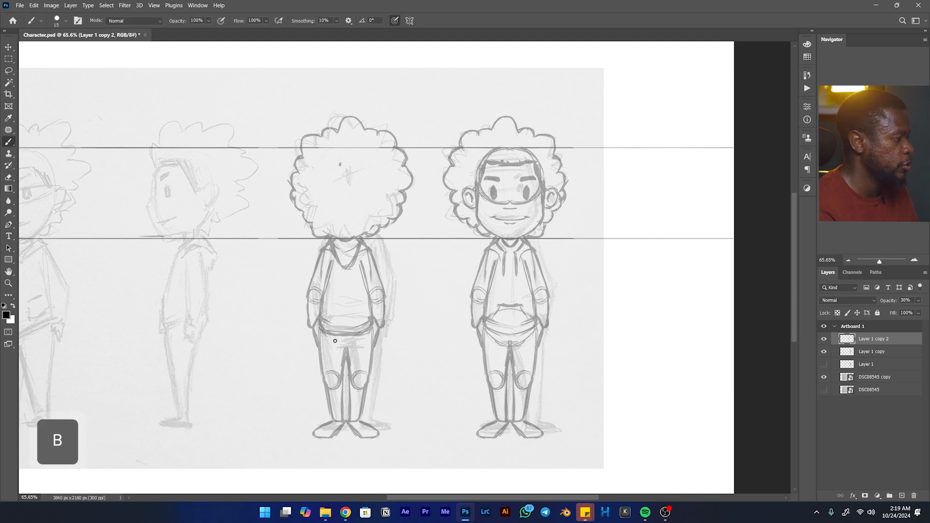
{"action": "left_click_drag", "start_coordinate": [341, 344], "coordinate": [359, 343]}
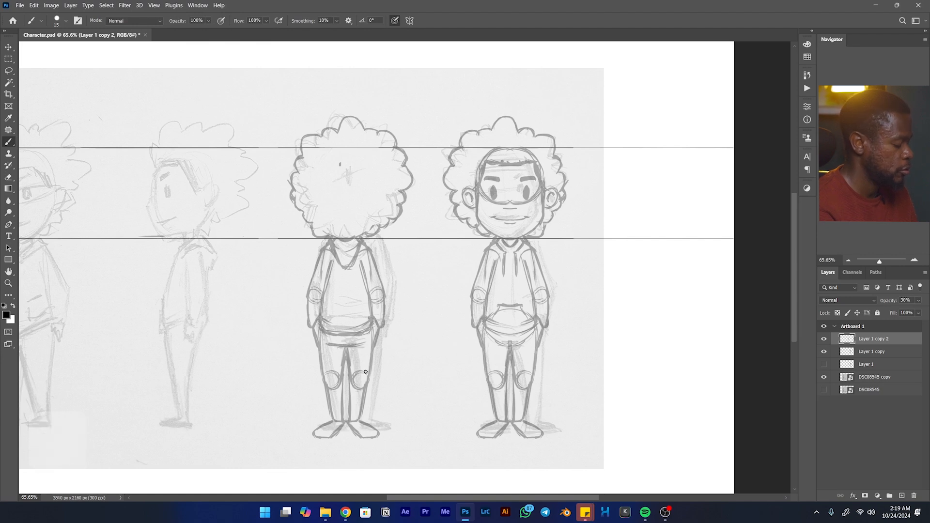
- Erase both knee patches from the back-view legs and draw the back pockets on the trousers
{"action": "key", "text": "e"}
{"action": "key", "text": "e"}
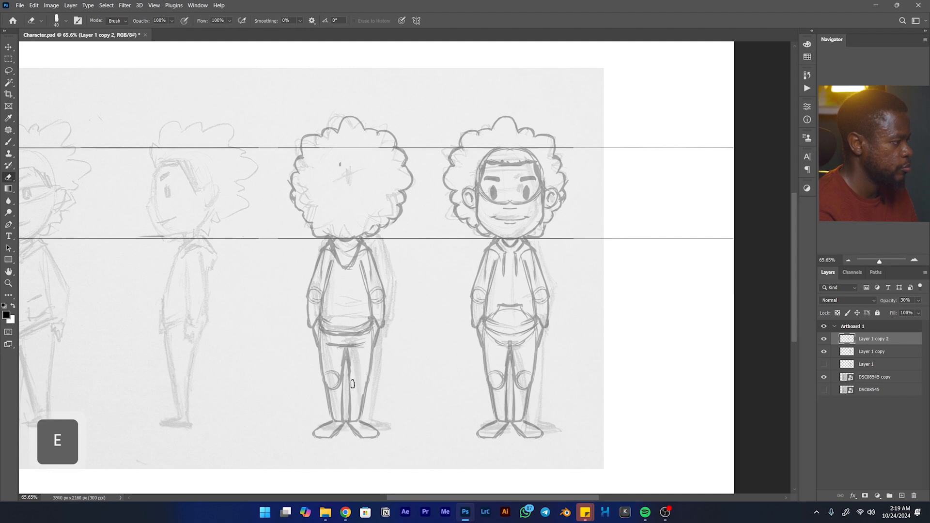
{"action": "left_click_drag", "start_coordinate": [330, 369], "coordinate": [337, 387]}
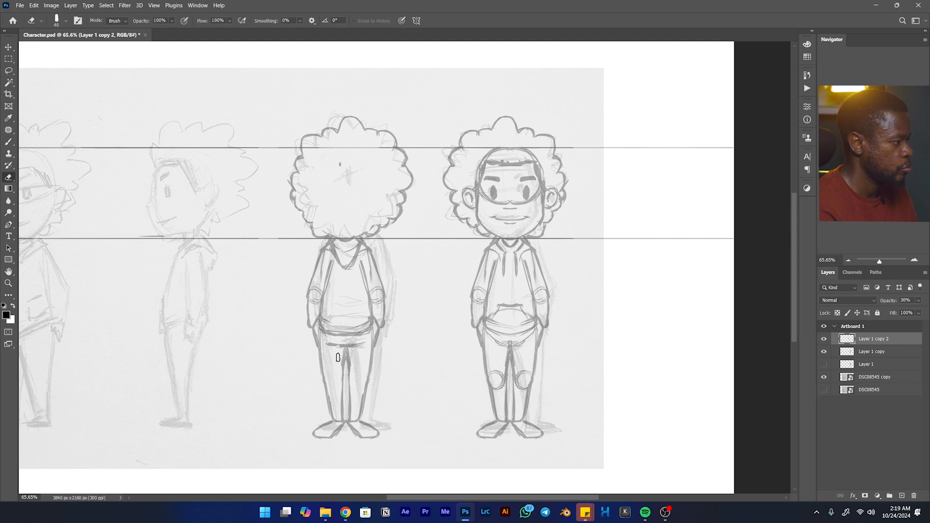
{"action": "key", "text": "b"}
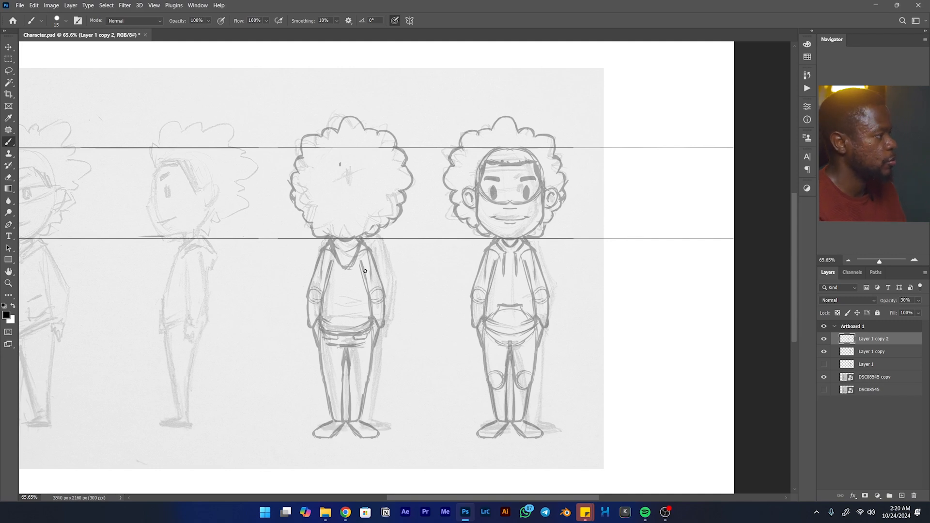
- Set up vertical paint symmetry with its axis along the centre of the back-view figure
{"action": "left_click", "coordinate": [410, 21]}
{"action": "left_click", "coordinate": [427, 41]}
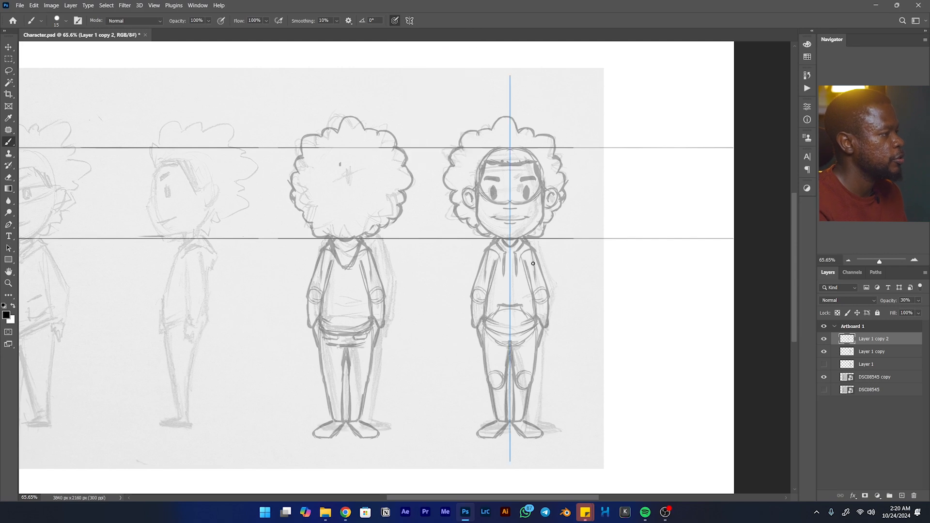
{"action": "key", "text": "v"}
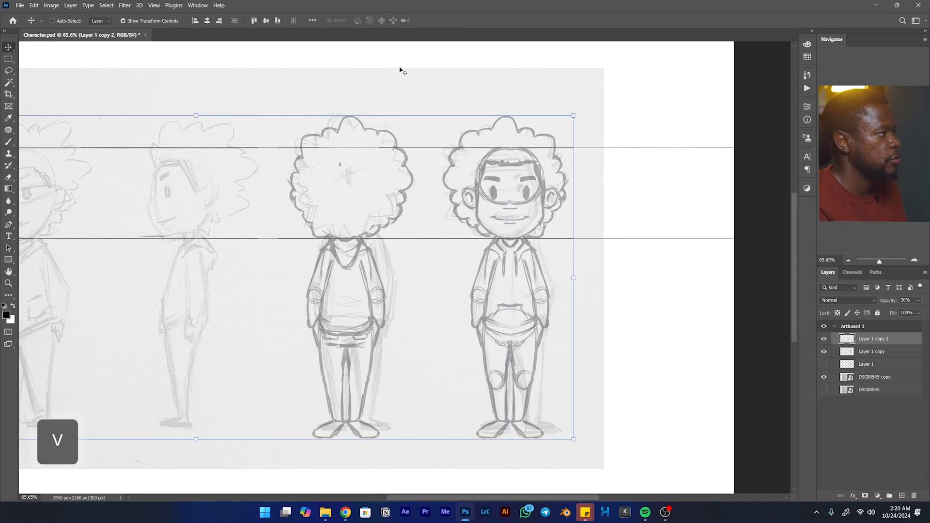
{"action": "key", "text": "b"}
{"action": "left_click", "coordinate": [410, 20]}
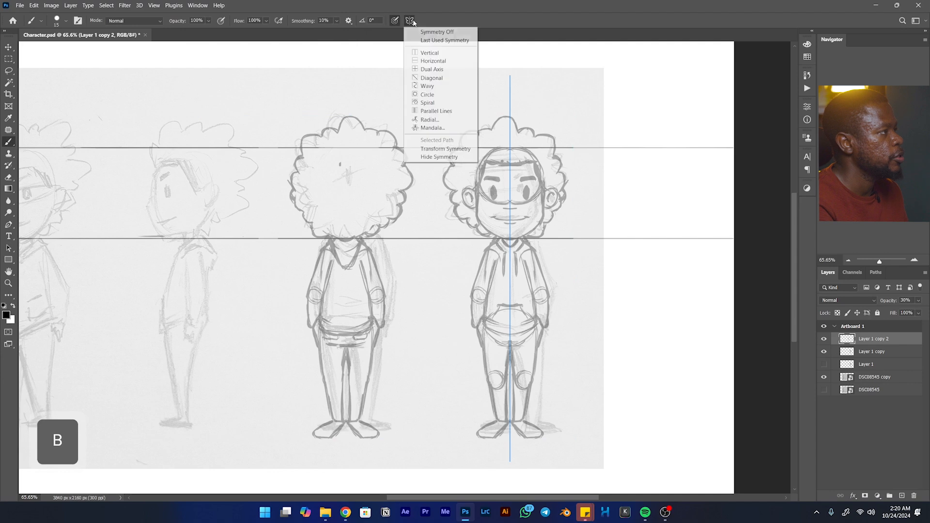
{"action": "left_click", "coordinate": [436, 56]}
{"action": "left_click_drag", "start_coordinate": [277, 221], "coordinate": [346, 227]}
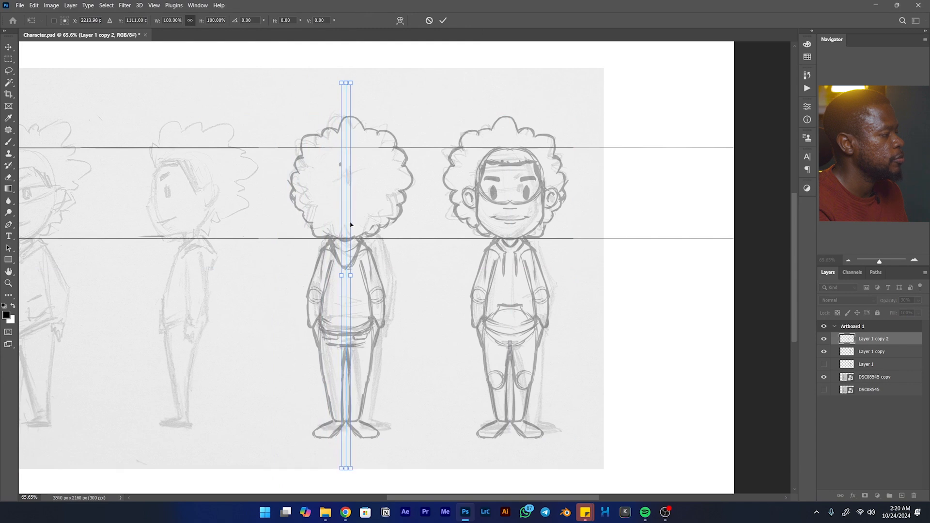
{"action": "left_click", "coordinate": [443, 20]}
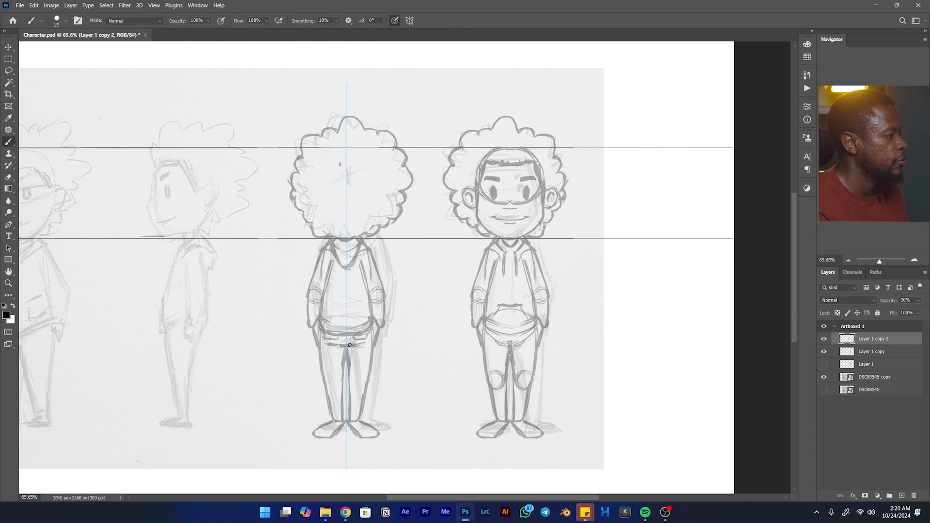
- Erase the front-facing feet from the back-view figure and draw its heels and shoes symmetrically at the ankles
{"action": "key", "text": "e"}
{"action": "mouse_move", "coordinate": [326, 440]}
{"action": "left_mouse_down"}
{"action": "mouse_move", "coordinate": [310, 430]}
{"action": "mouse_move", "coordinate": [330, 423]}
{"action": "mouse_move", "coordinate": [336, 435]}
{"action": "left_mouse_up"}
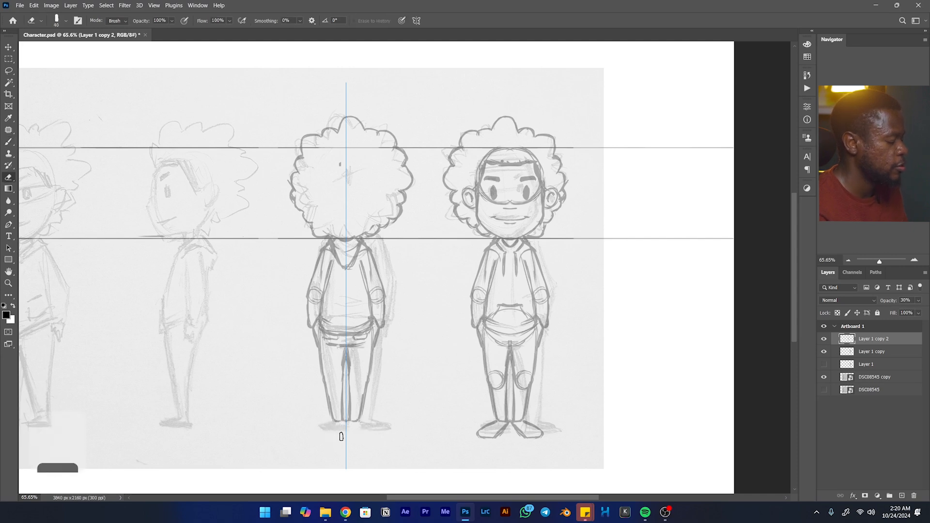
{"action": "key", "text": "b"}
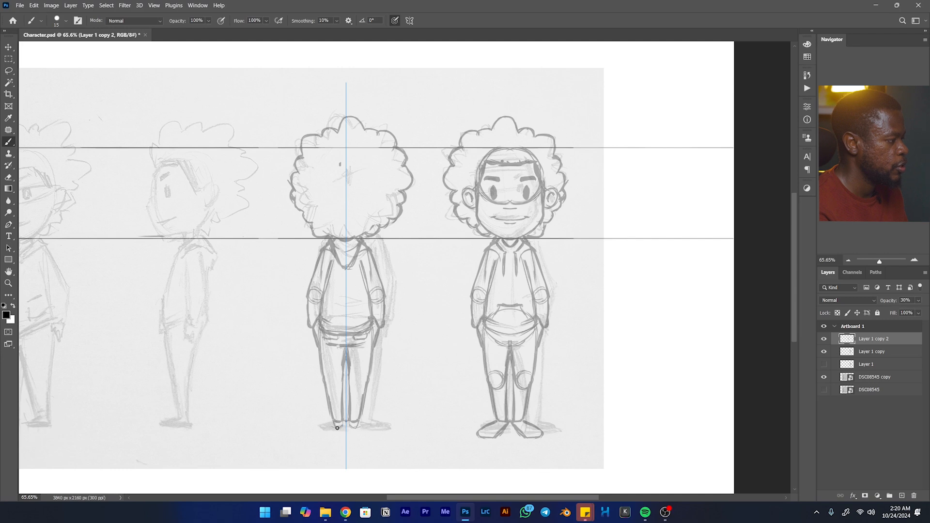
{"action": "left_click_drag", "start_coordinate": [318, 420], "coordinate": [331, 428]}
{"action": "left_click_drag", "start_coordinate": [318, 416], "coordinate": [325, 415]}
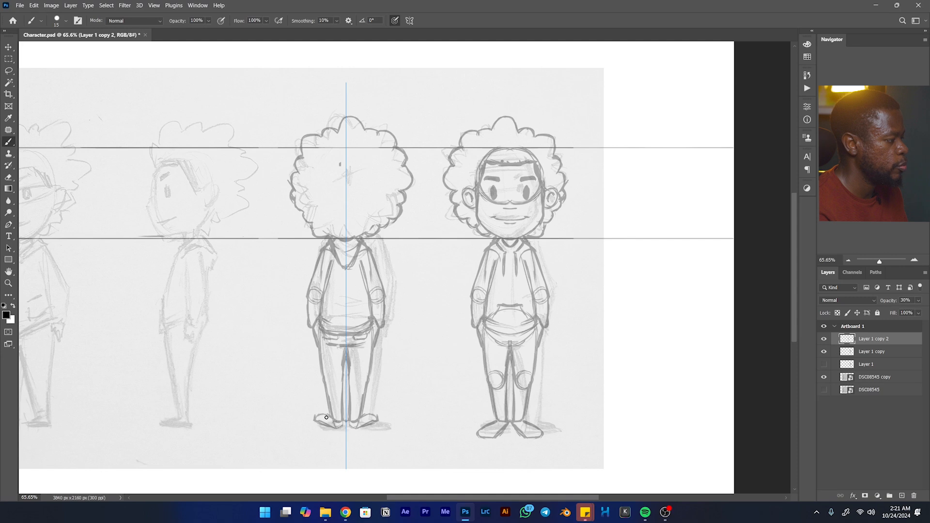
{"action": "left_click_drag", "start_coordinate": [321, 414], "coordinate": [331, 417]}
{"action": "key", "text": "space"}
{"action": "mouse_move", "coordinate": [304, 230]}
{"action": "left_mouse_down"}
{"action": "mouse_move", "coordinate": [674, 251]}
{"action": "mouse_move", "coordinate": [487, 199]}
{"action": "mouse_move", "coordinate": [427, 199]}
{"action": "left_mouse_up"}
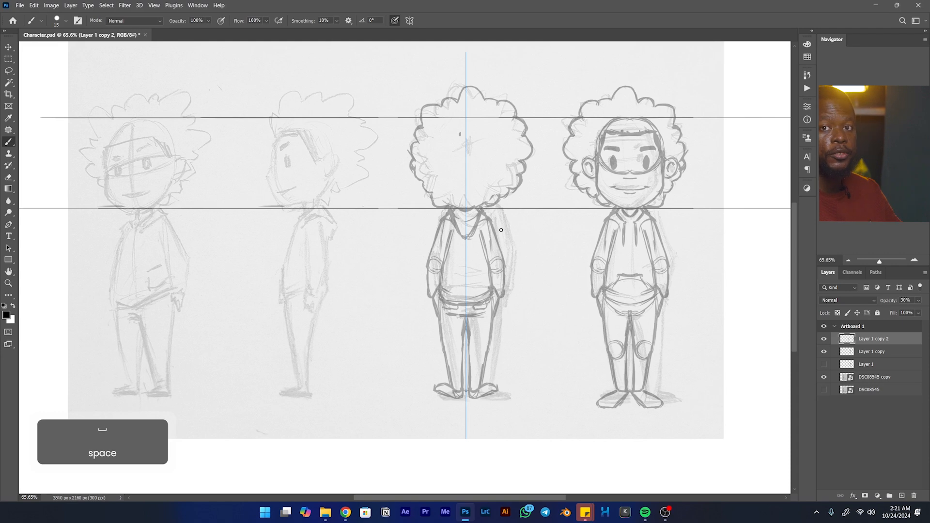
- Turn off paint symmetry for the finished back-view figure
{"action": "left_click_drag", "start_coordinate": [519, 217], "coordinate": [479, 264]}
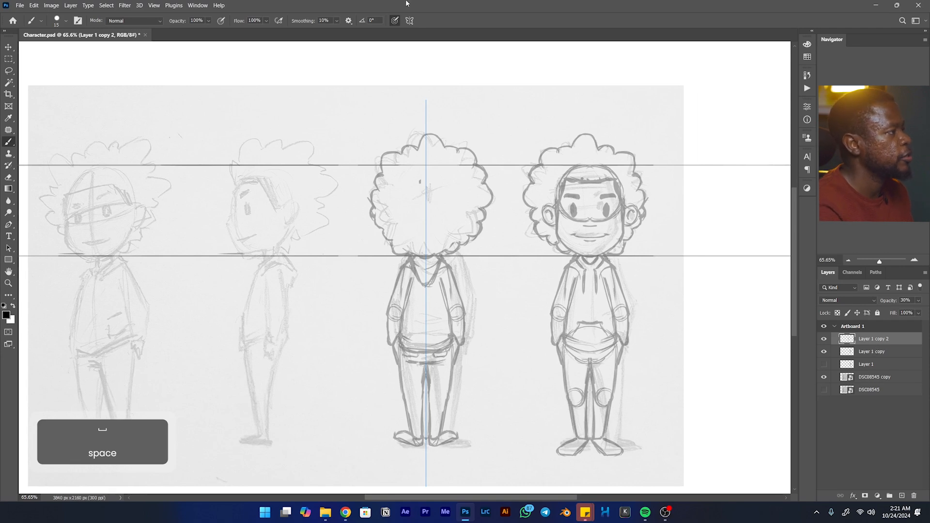
{"action": "left_click", "coordinate": [409, 21]}
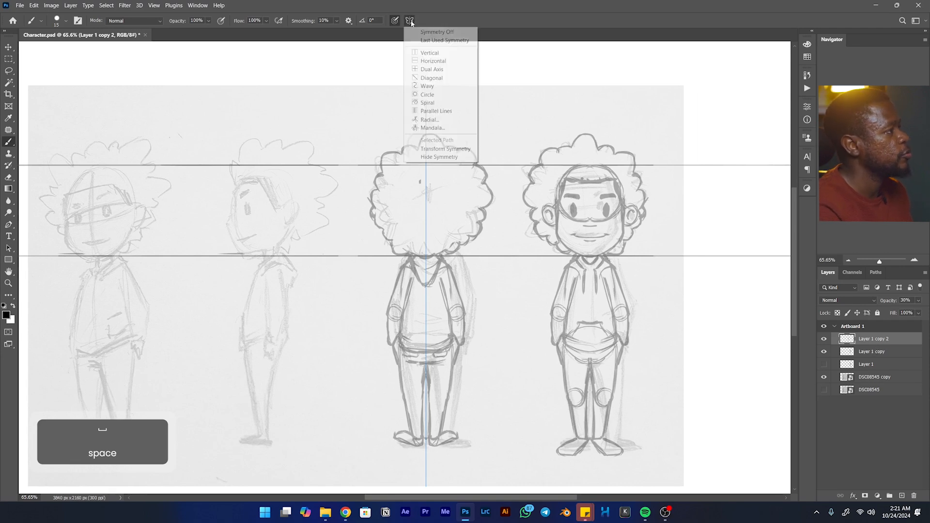
{"action": "left_click", "coordinate": [439, 32]}
- Add a new layer above Layer 1 copy 2 for guide lines and set its opacity to 30%
{"action": "left_click_drag", "start_coordinate": [481, 129], "coordinate": [622, 169]}
{"action": "left_click", "coordinate": [869, 351], "text": "ctrl"}
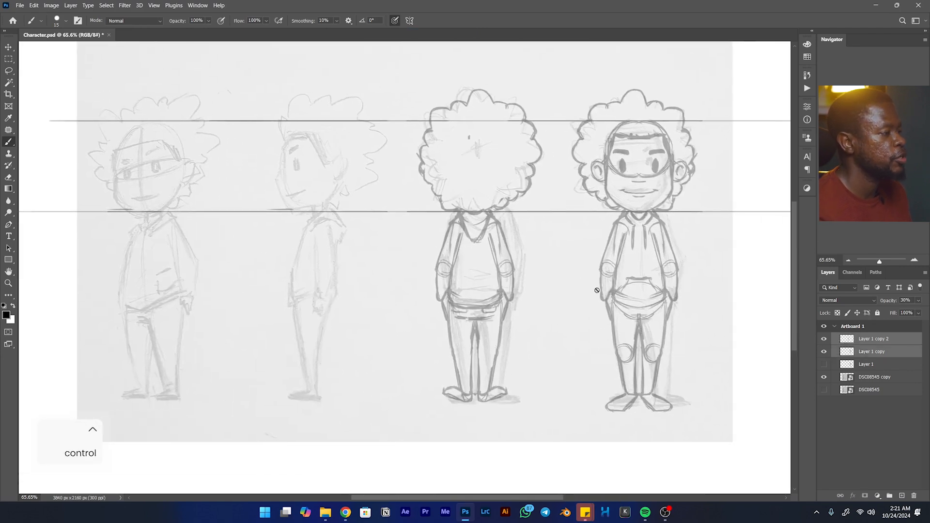
{"action": "left_click_drag", "start_coordinate": [573, 276], "coordinate": [591, 270]}
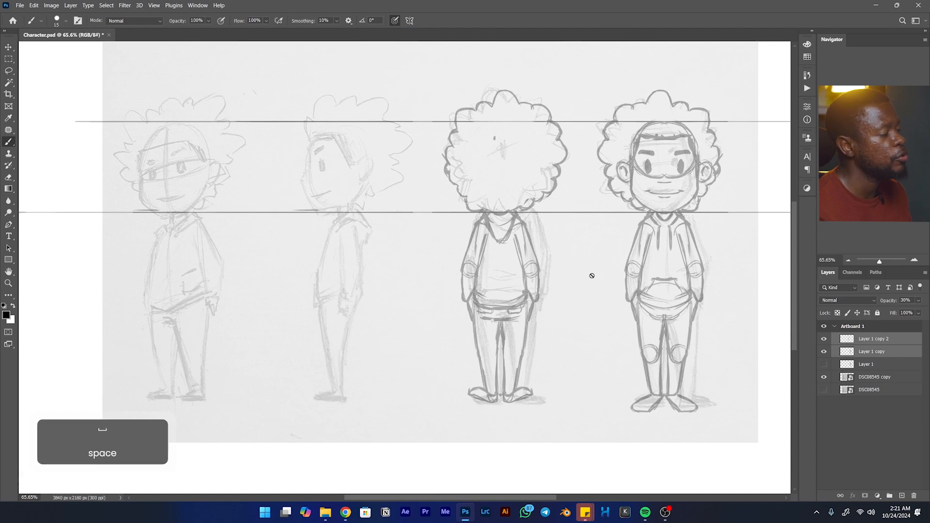
{"action": "left_click", "coordinate": [890, 343]}
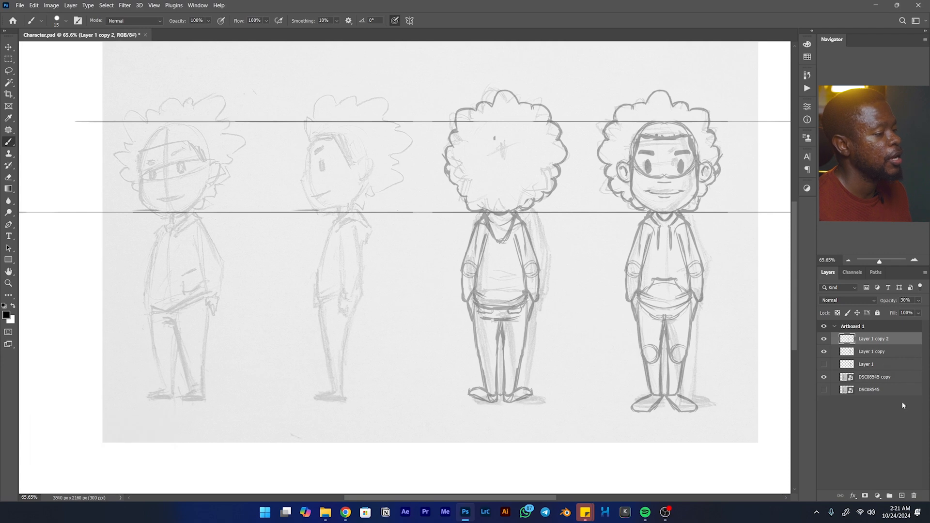
{"action": "left_click", "coordinate": [901, 495]}
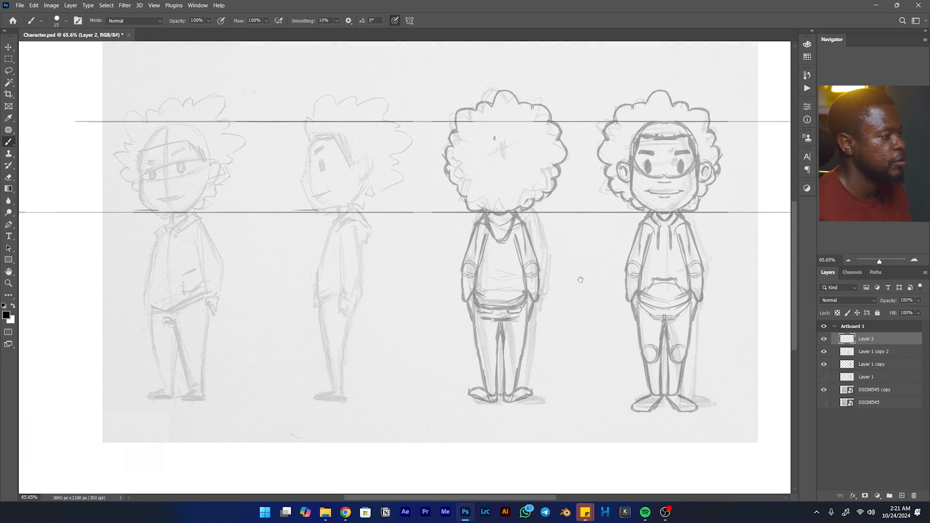
{"action": "left_click_drag", "start_coordinate": [580, 280], "coordinate": [415, 287]}
{"action": "left_click_drag", "start_coordinate": [517, 265], "coordinate": [606, 270]}
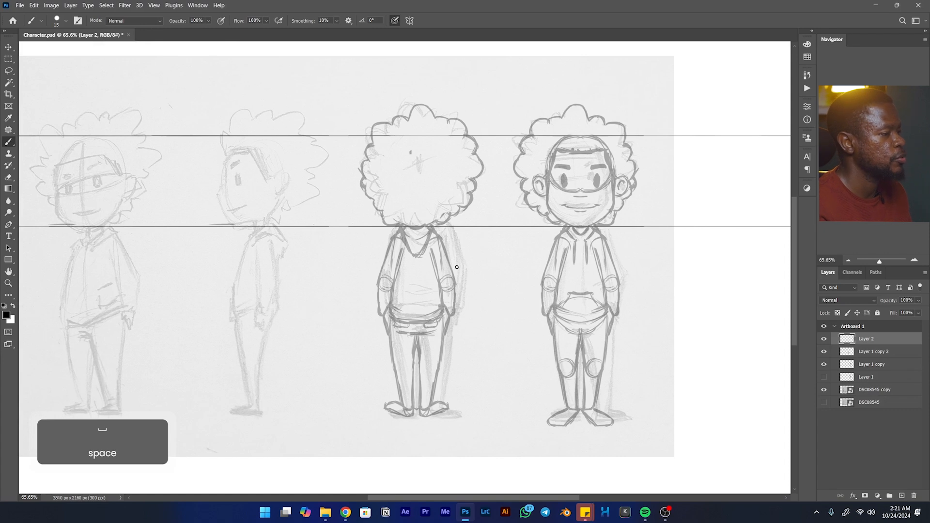
{"action": "left_click_drag", "start_coordinate": [910, 300], "coordinate": [896, 300]}
{"action": "type", "text": "30"}
{"action": "key", "text": "Return"}
- Draw straight horizontal guide lines across the turnaround at the finished figures' shoulder, elbow and sleeve-cuff heights
{"action": "left_click_drag", "start_coordinate": [571, 235], "coordinate": [614, 241]}
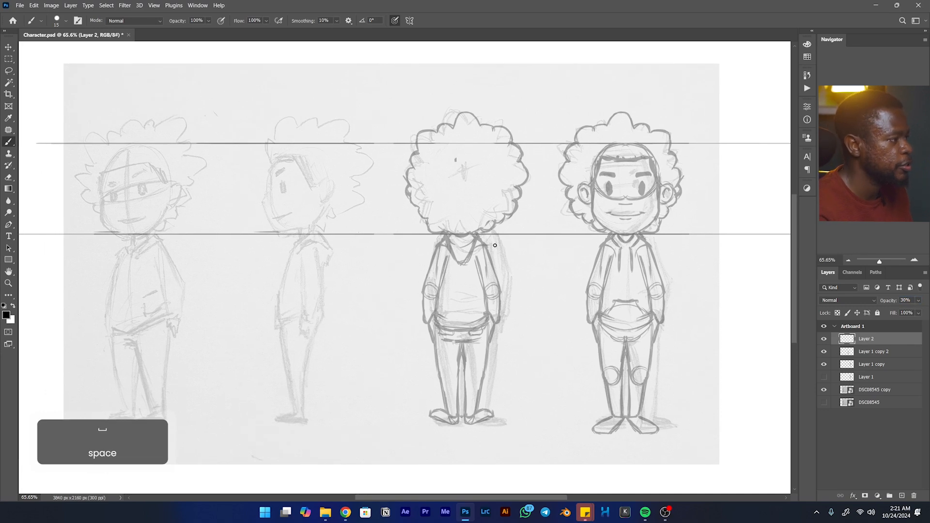
{"action": "key", "text": "shift"}
{"action": "mouse_move", "coordinate": [470, 243]}
{"action": "left_mouse_down"}
{"action": "mouse_move", "coordinate": [100, 251]}
{"action": "mouse_move", "coordinate": [584, 238]}
{"action": "mouse_move", "coordinate": [789, 246]}
{"action": "left_mouse_up"}
{"action": "left_click_drag", "start_coordinate": [469, 291], "coordinate": [517, 246]}
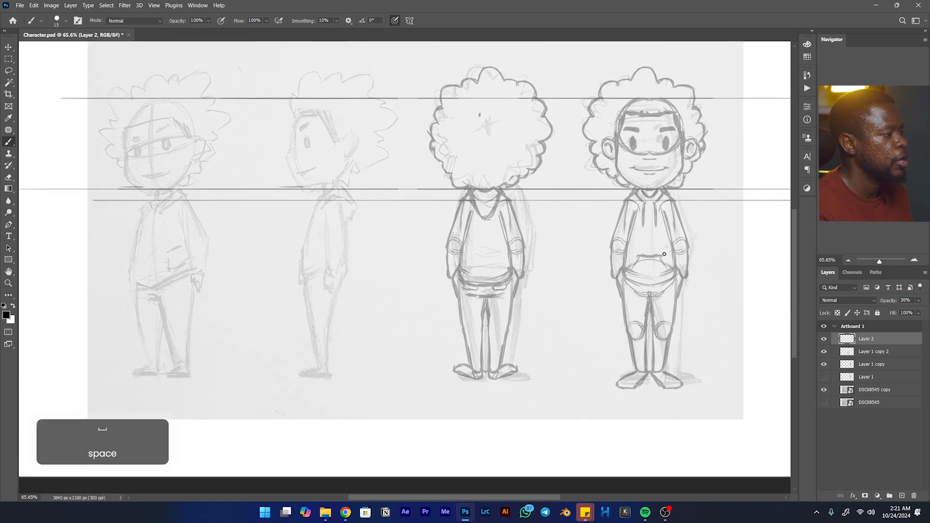
{"action": "left_click_drag", "start_coordinate": [697, 246], "coordinate": [41, 248]}
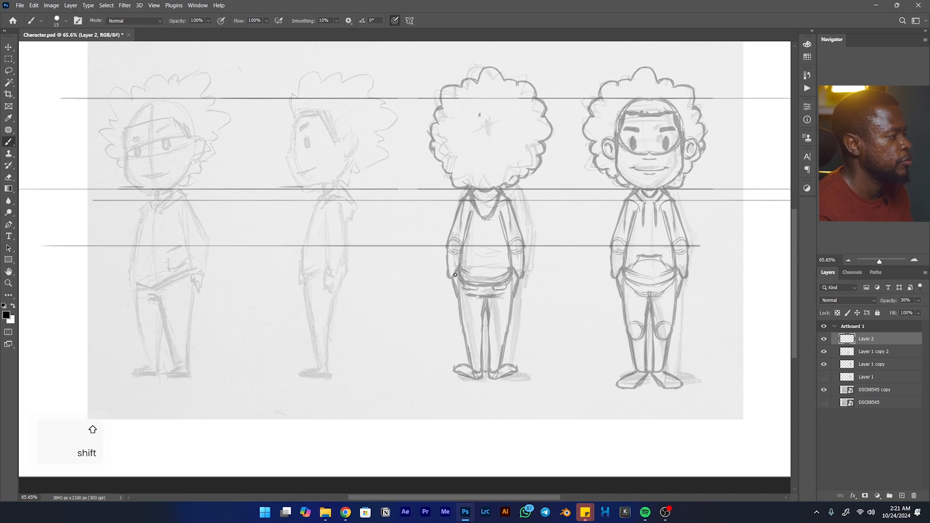
{"action": "left_click_drag", "start_coordinate": [447, 278], "coordinate": [27, 278]}
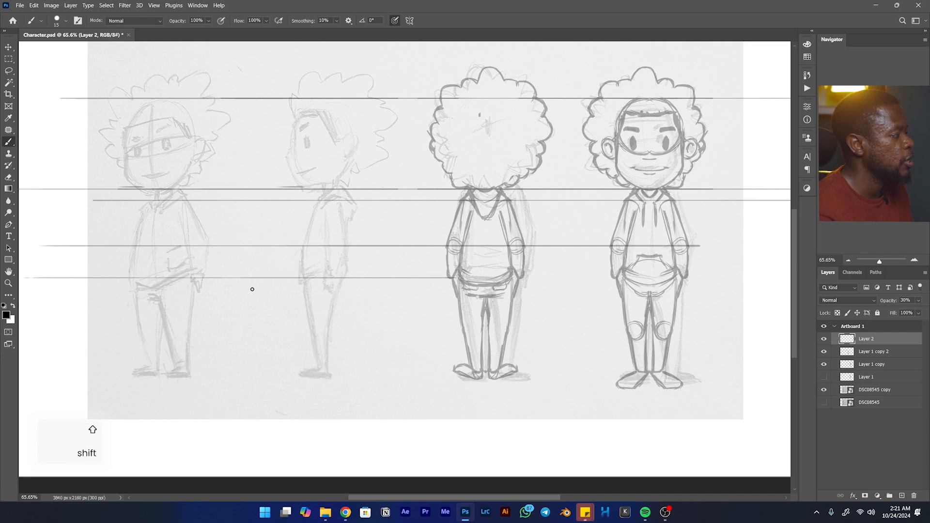
{"action": "left_click_drag", "start_coordinate": [252, 289], "coordinate": [276, 290]}
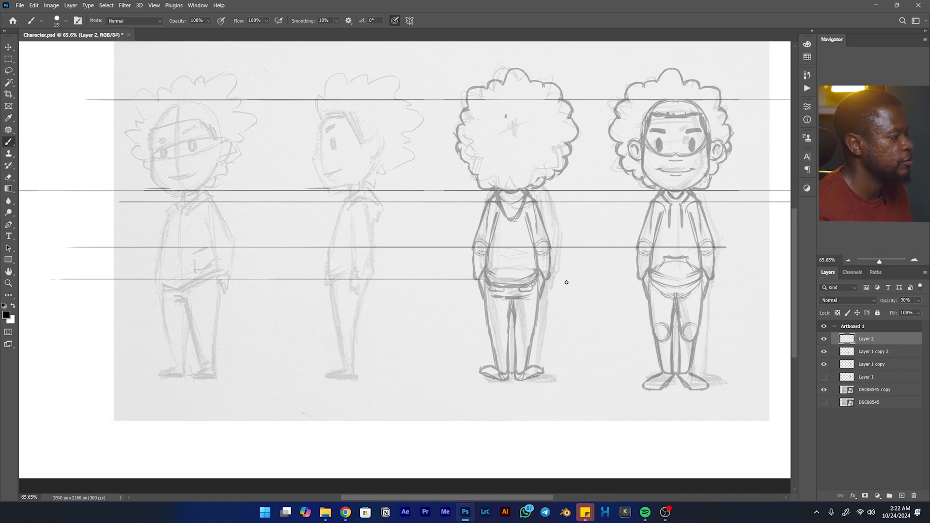
{"action": "left_click", "coordinate": [781, 279], "text": "shift"}
{"action": "mouse_move", "coordinate": [429, 281]}
{"action": "left_mouse_down"}
{"action": "mouse_move", "coordinate": [393, 282]}
{"action": "mouse_move", "coordinate": [574, 282]}
{"action": "left_mouse_up"}
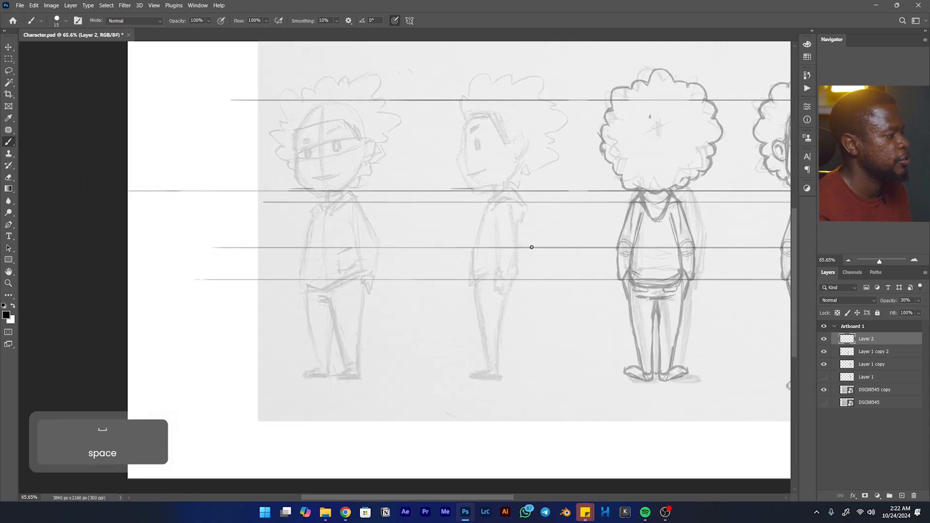
{"action": "mouse_move", "coordinate": [579, 238]}
{"action": "left_mouse_down"}
{"action": "mouse_move", "coordinate": [543, 245]}
{"action": "mouse_move", "coordinate": [445, 232]}
{"action": "left_mouse_up"}
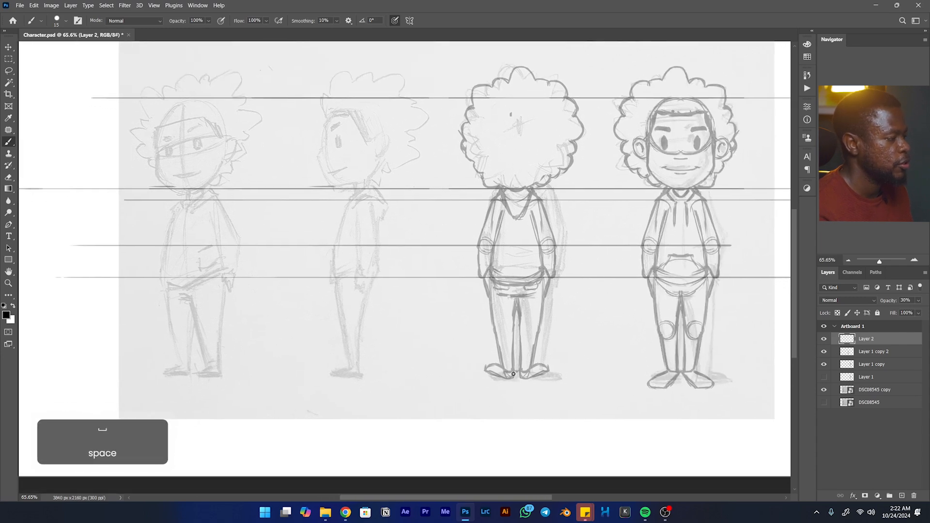
- Draw two straight horizontal guide lines across the views at the back-view figure's shoe soles and just above them
{"action": "left_click_drag", "start_coordinate": [529, 378], "coordinate": [121, 377]}
{"action": "left_click_drag", "start_coordinate": [618, 377], "coordinate": [789, 377]}
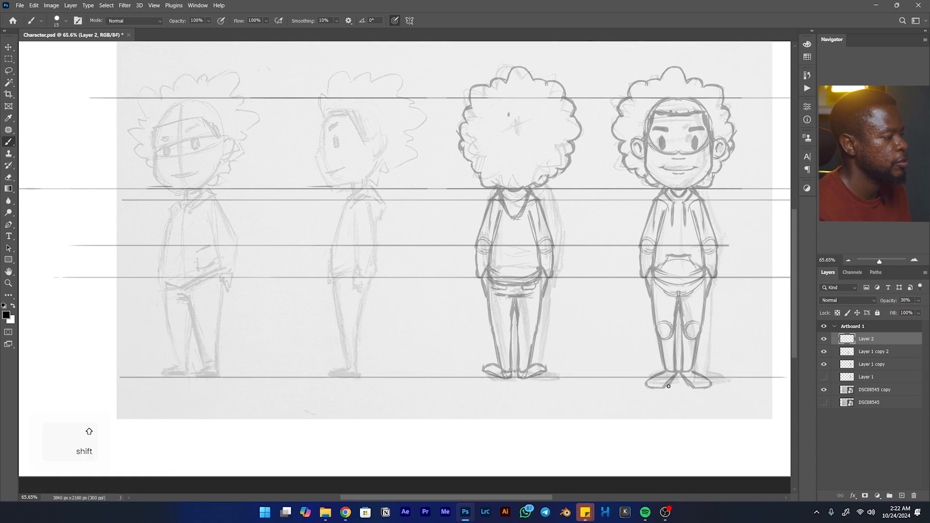
{"action": "mouse_move", "coordinate": [504, 377]}
{"action": "left_mouse_down"}
{"action": "mouse_move", "coordinate": [564, 372]}
{"action": "mouse_move", "coordinate": [79, 372]}
{"action": "left_mouse_up"}
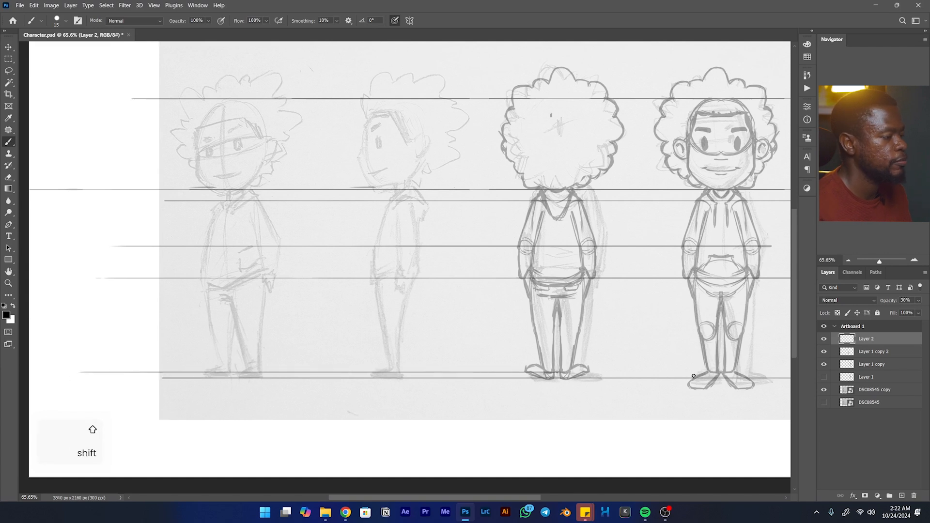
{"action": "left_click_drag", "start_coordinate": [482, 272], "coordinate": [546, 315]}
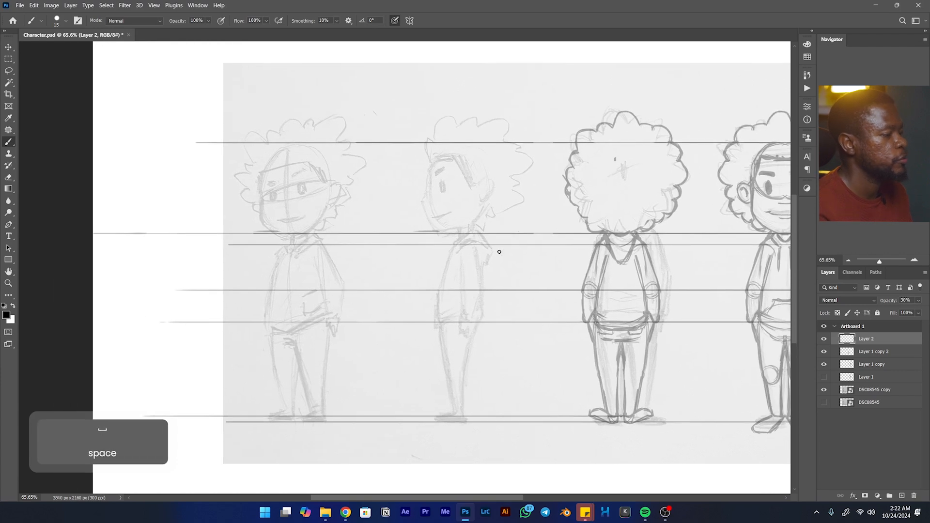
- Add a new layer directly above Layer 1 copy 2 for the side view and set its opacity to 30%
{"action": "left_click", "coordinate": [874, 353]}
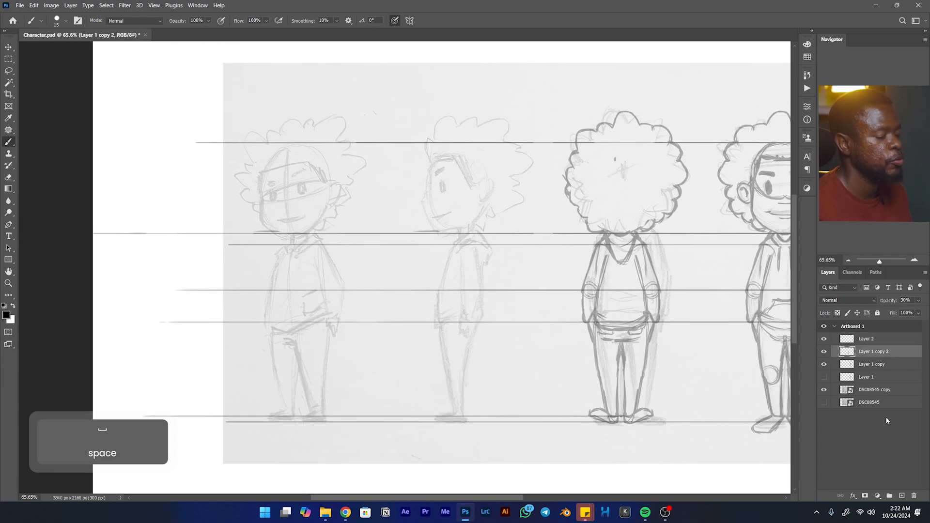
{"action": "left_click", "coordinate": [902, 495]}
{"action": "left_click", "coordinate": [907, 301]}
{"action": "type", "text": "30"}
{"action": "key", "text": "Return"}
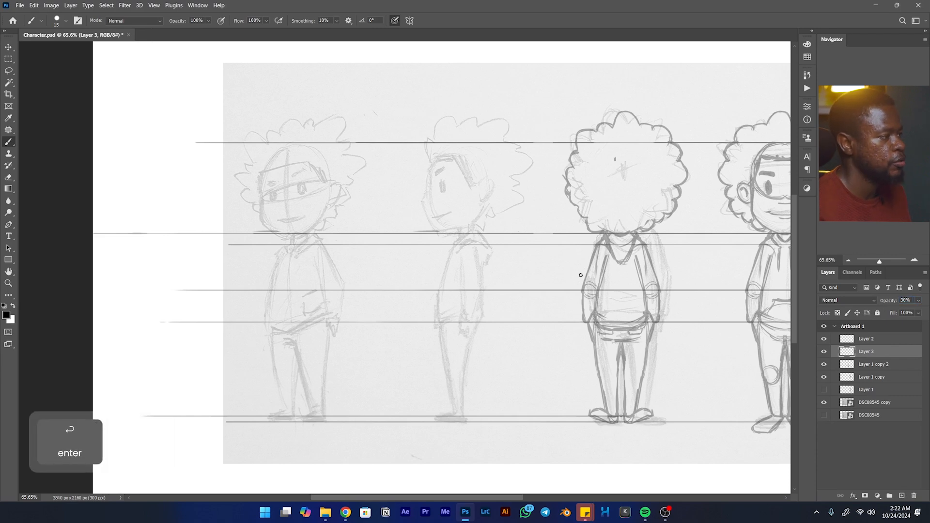
- Trace the side-view hoodie's collar, front contour and hem, adding a horizontal guide line at the front view's hem height
{"action": "left_click_drag", "start_coordinate": [472, 252], "coordinate": [436, 252]}
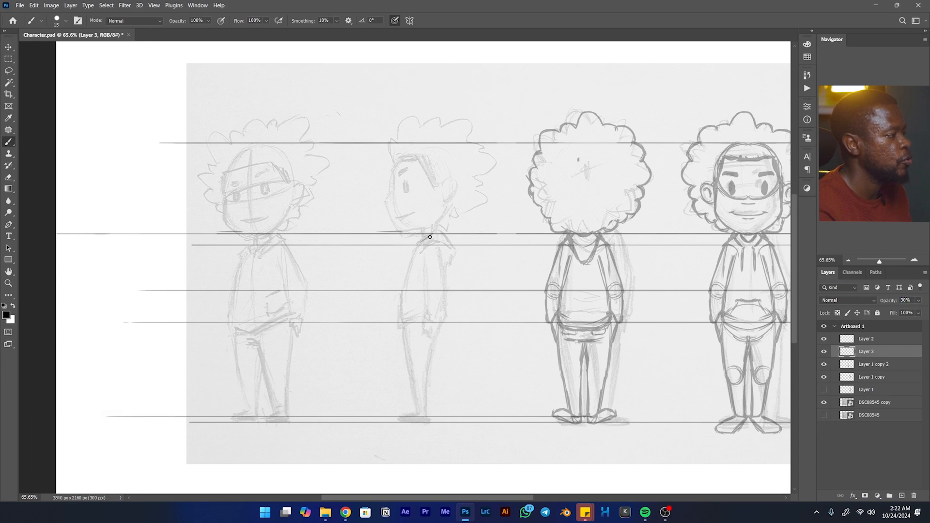
{"action": "left_click_drag", "start_coordinate": [432, 235], "coordinate": [415, 246]}
{"action": "left_click_drag", "start_coordinate": [411, 243], "coordinate": [413, 250]}
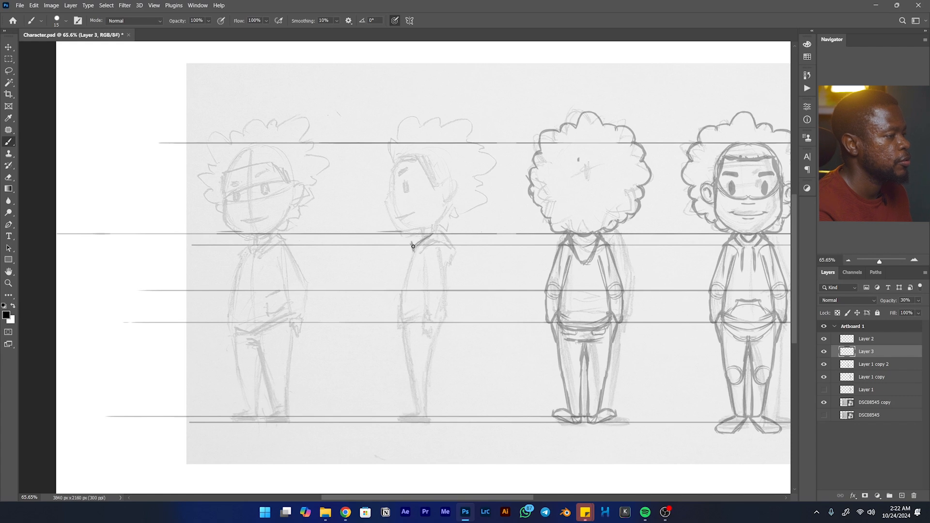
{"action": "left_click_drag", "start_coordinate": [414, 247], "coordinate": [411, 256]}
{"action": "mouse_move", "coordinate": [409, 266]}
{"action": "left_mouse_down"}
{"action": "mouse_move", "coordinate": [415, 251]}
{"action": "mouse_move", "coordinate": [398, 305]}
{"action": "mouse_move", "coordinate": [404, 329]}
{"action": "left_mouse_up"}
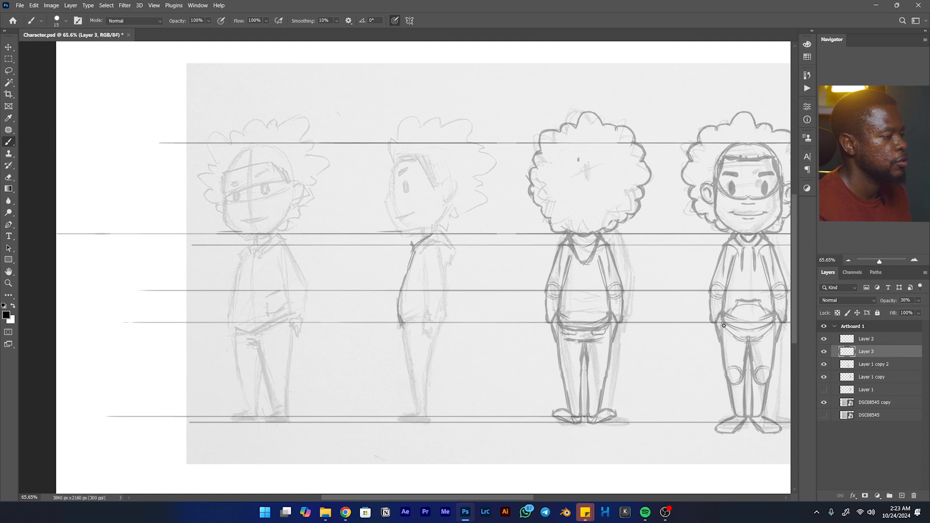
{"action": "mouse_move", "coordinate": [738, 329]}
{"action": "left_mouse_down"}
{"action": "mouse_move", "coordinate": [774, 321]}
{"action": "mouse_move", "coordinate": [315, 330]}
{"action": "left_mouse_up"}
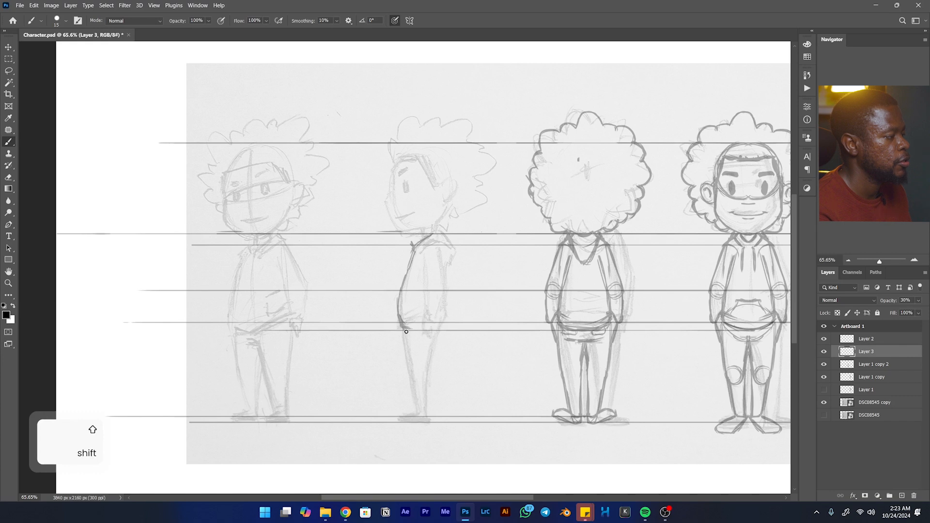
{"action": "left_click_drag", "start_coordinate": [400, 321], "coordinate": [413, 330]}
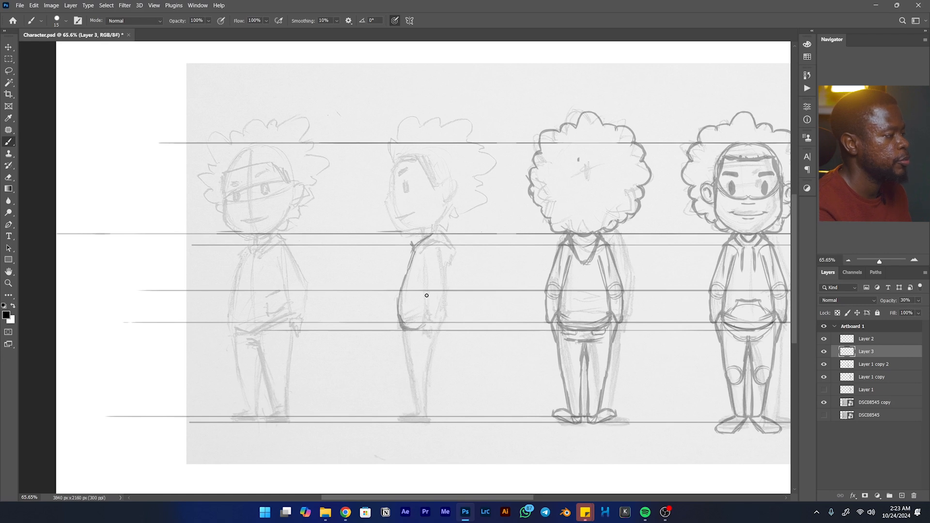
- Draw the side-view arm with a round elbow patch, upper sleeve, forearm and cuff, aligned to the elbow and cuff guides
{"action": "mouse_move", "coordinate": [428, 300]}
{"action": "left_mouse_down"}
{"action": "mouse_move", "coordinate": [432, 283]}
{"action": "mouse_move", "coordinate": [441, 289]}
{"action": "mouse_move", "coordinate": [429, 288]}
{"action": "left_mouse_up"}
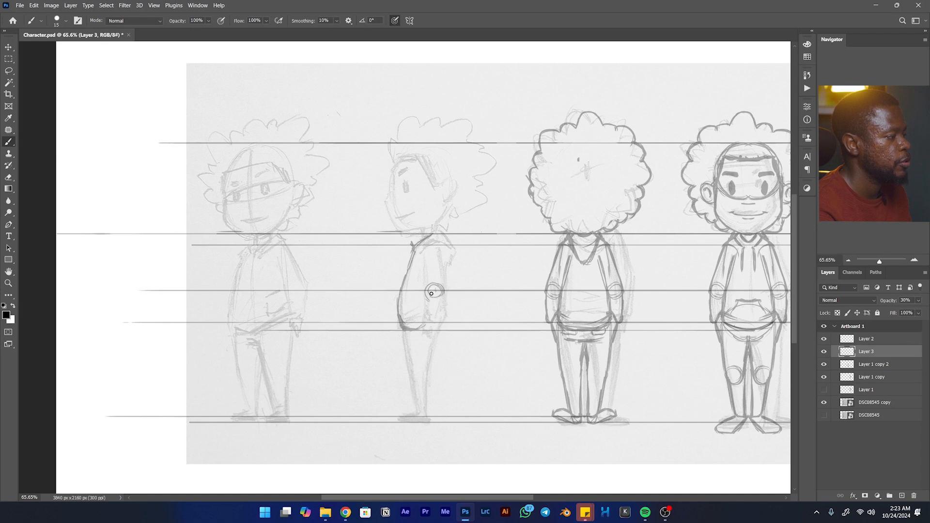
{"action": "left_click_drag", "start_coordinate": [443, 290], "coordinate": [439, 249]}
{"action": "mouse_move", "coordinate": [440, 251]}
{"action": "left_mouse_down"}
{"action": "mouse_move", "coordinate": [426, 293]}
{"action": "mouse_move", "coordinate": [425, 253]}
{"action": "mouse_move", "coordinate": [426, 293]}
{"action": "mouse_move", "coordinate": [425, 284]}
{"action": "mouse_move", "coordinate": [439, 294]}
{"action": "mouse_move", "coordinate": [426, 297]}
{"action": "mouse_move", "coordinate": [443, 302]}
{"action": "mouse_move", "coordinate": [442, 293]}
{"action": "mouse_move", "coordinate": [438, 321]}
{"action": "left_mouse_up"}
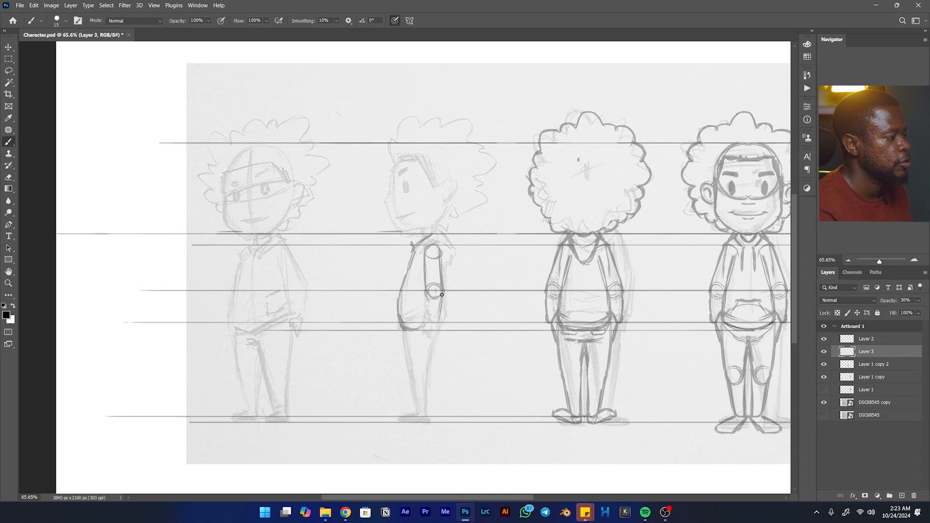
{"action": "left_click_drag", "start_coordinate": [428, 300], "coordinate": [427, 323]}
{"action": "left_click_drag", "start_coordinate": [425, 323], "coordinate": [440, 327]}
- Trace the front and back contours of the side-view trouser leg from the hoodie hem down to the ankle
{"action": "left_click_drag", "start_coordinate": [442, 312], "coordinate": [435, 365]}
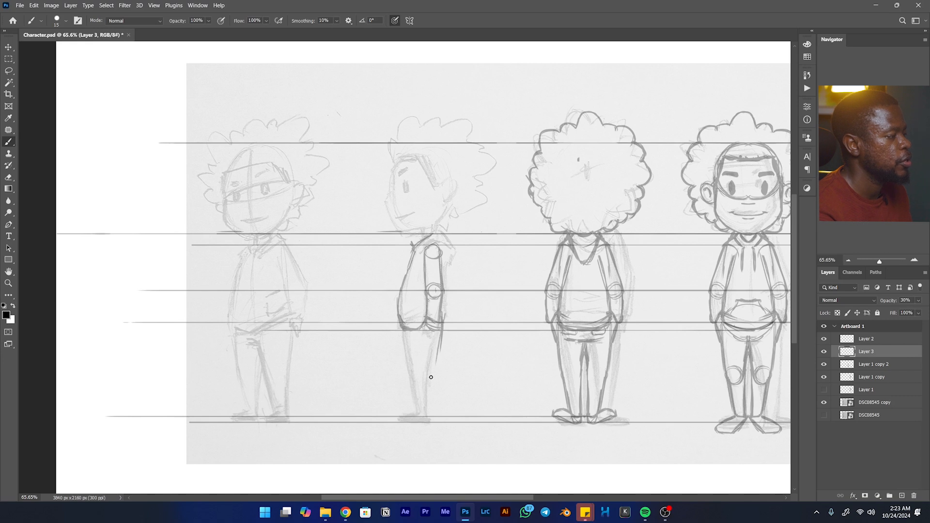
{"action": "left_click_drag", "start_coordinate": [428, 400], "coordinate": [428, 401]}
{"action": "left_click_drag", "start_coordinate": [404, 333], "coordinate": [415, 382]}
{"action": "left_click_drag", "start_coordinate": [406, 332], "coordinate": [414, 385]}
{"action": "left_click_drag", "start_coordinate": [416, 394], "coordinate": [403, 333]}
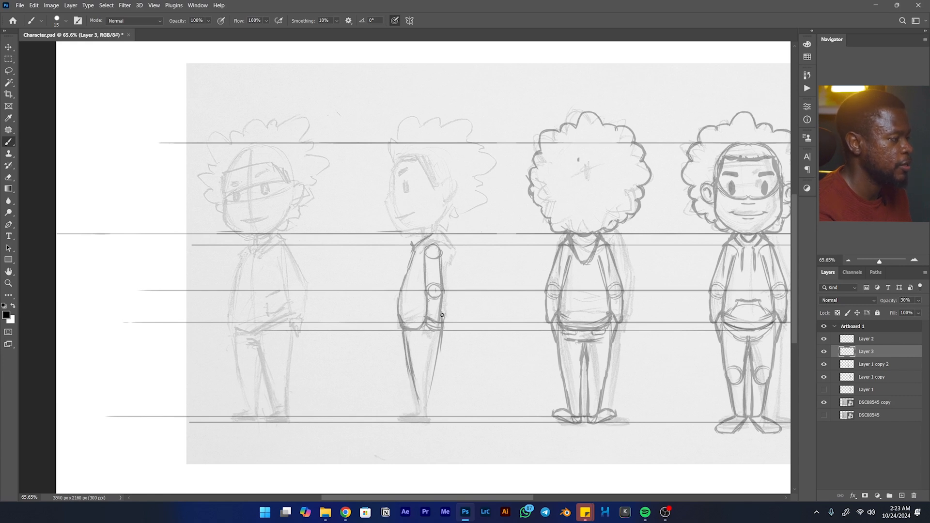
{"action": "left_click_drag", "start_coordinate": [442, 318], "coordinate": [427, 417]}
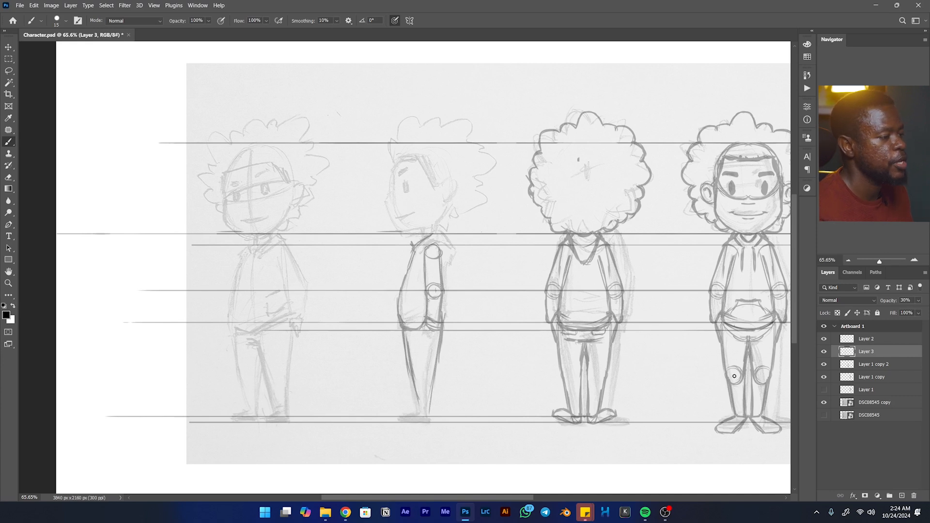
- Add a knee-height guide line on Layer 2, then draw the side view's round knee patch and shoe on Layer 3
{"action": "left_click", "coordinate": [865, 340]}
{"action": "left_click_drag", "start_coordinate": [768, 376], "coordinate": [247, 376]}
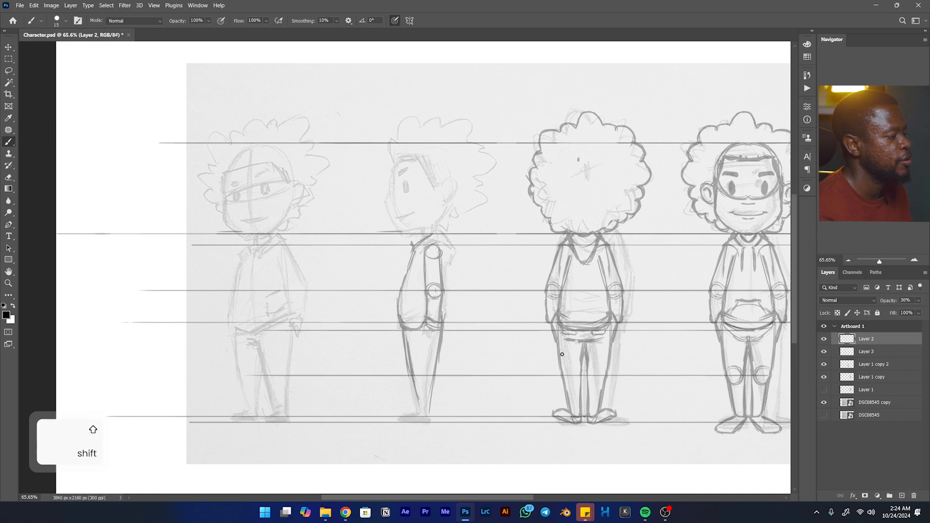
{"action": "left_click", "coordinate": [867, 354]}
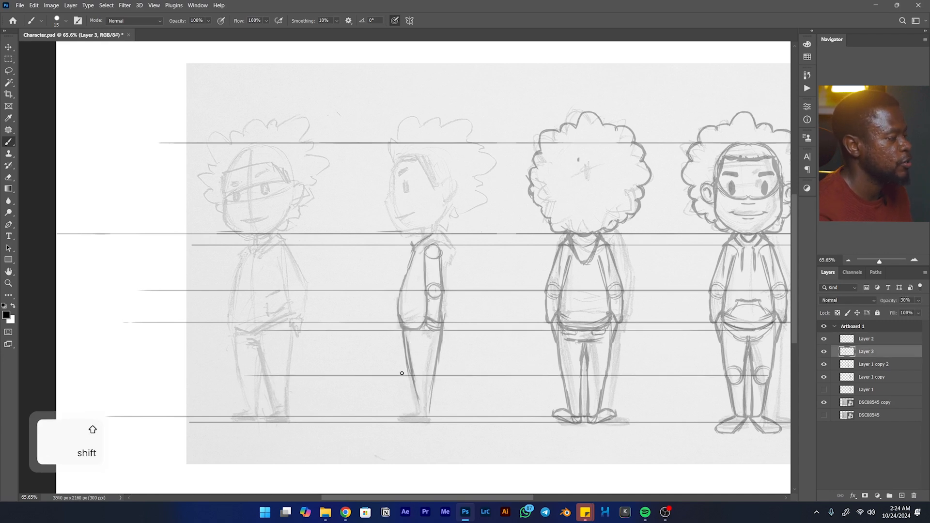
{"action": "mouse_move", "coordinate": [425, 382]}
{"action": "left_mouse_down"}
{"action": "mouse_move", "coordinate": [425, 371]}
{"action": "mouse_move", "coordinate": [419, 415]}
{"action": "mouse_move", "coordinate": [430, 415]}
{"action": "mouse_move", "coordinate": [397, 421]}
{"action": "mouse_move", "coordinate": [431, 422]}
{"action": "mouse_move", "coordinate": [414, 412]}
{"action": "left_mouse_up"}
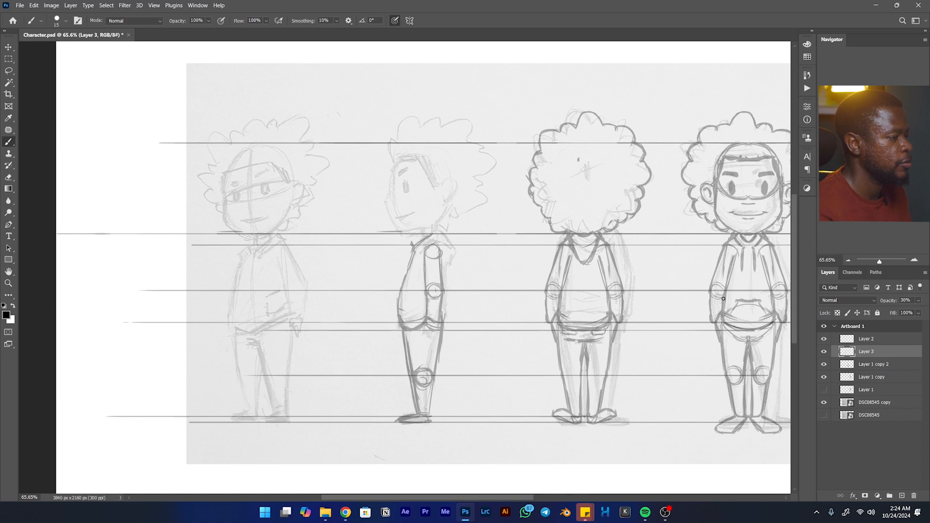
- Draw a guide line at the front pocket's top edge, add the side-view hoodie pocket and refine the hoodie's front and collar
{"action": "key", "text": "shift"}
{"action": "left_click_drag", "start_coordinate": [732, 300], "coordinate": [348, 300]}
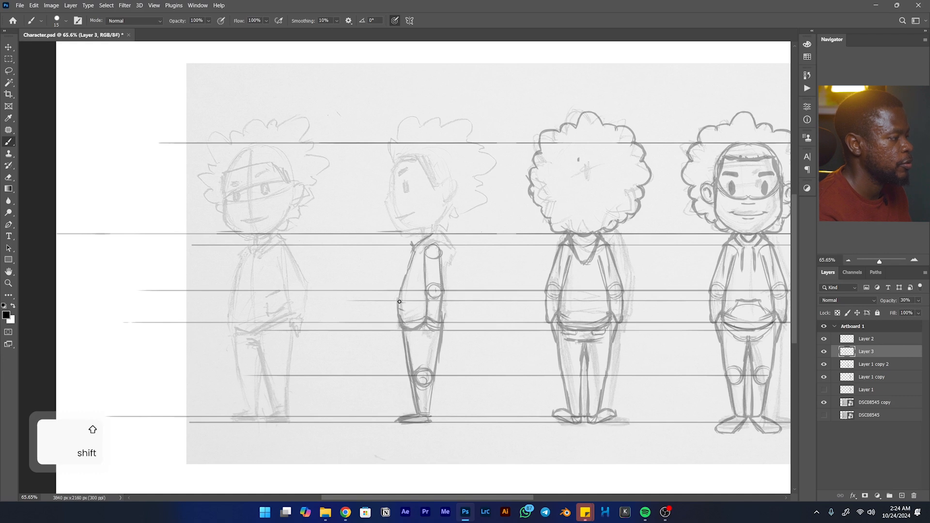
{"action": "left_click_drag", "start_coordinate": [407, 301], "coordinate": [411, 316]}
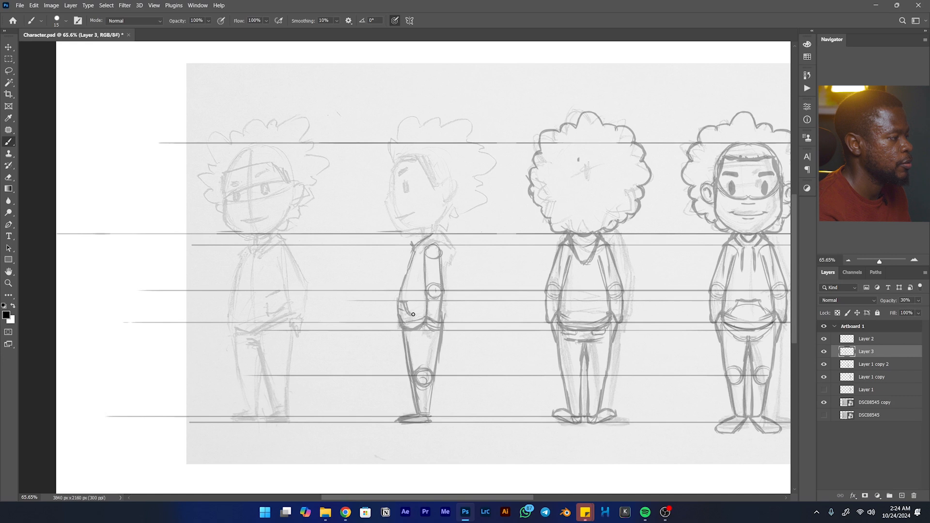
{"action": "left_click_drag", "start_coordinate": [405, 282], "coordinate": [411, 271]}
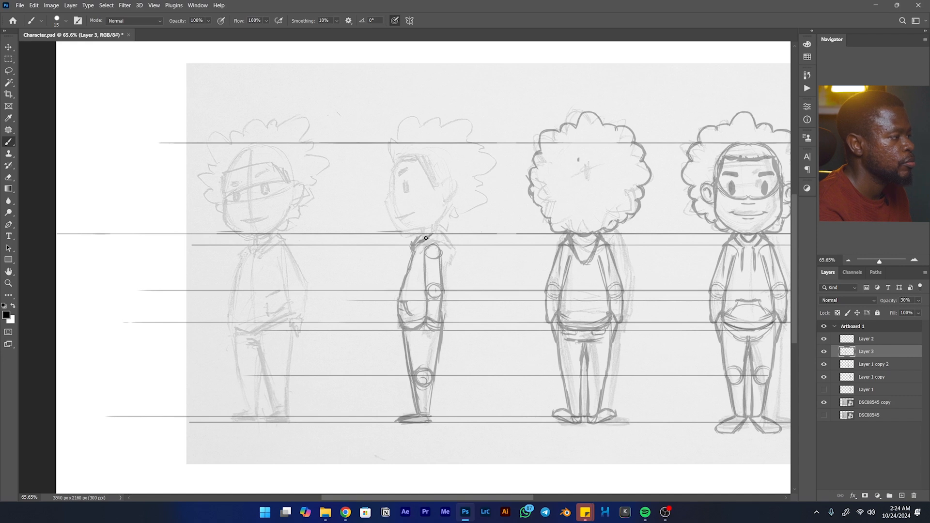
- Draw the side view's hood, add a guide at the back view's lower hood tip, and sketch in the neck
{"action": "left_click_drag", "start_coordinate": [435, 229], "coordinate": [454, 252]}
{"action": "mouse_move", "coordinate": [587, 264]}
{"action": "left_mouse_down"}
{"action": "mouse_move", "coordinate": [436, 264]}
{"action": "mouse_move", "coordinate": [448, 263]}
{"action": "left_mouse_up"}
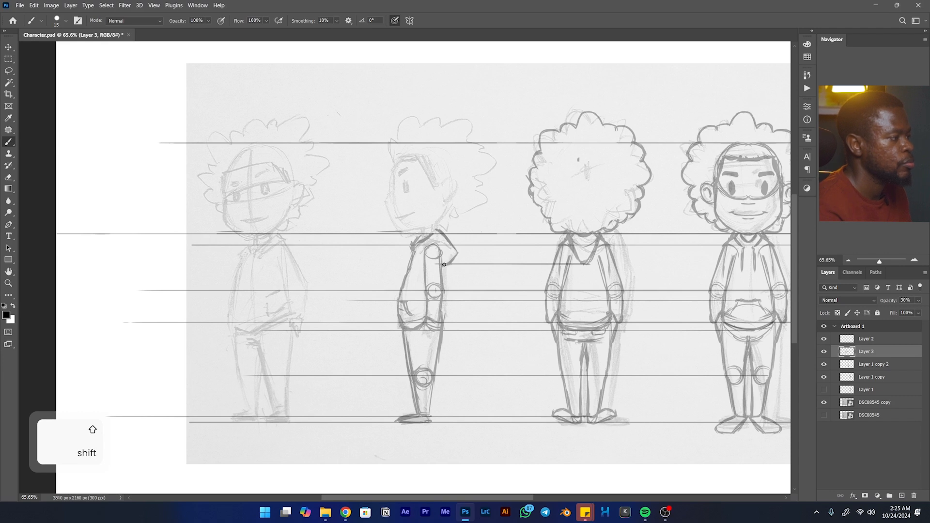
{"action": "left_click_drag", "start_coordinate": [424, 228], "coordinate": [421, 241]}
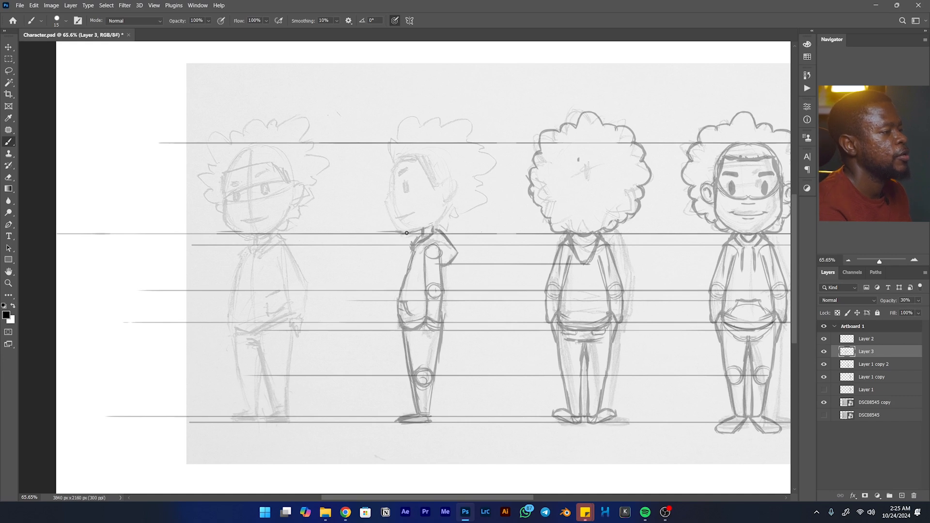
- Trace the side view's face profile from the chin past the nose up to the front of the hair
{"action": "left_click_drag", "start_coordinate": [387, 213], "coordinate": [400, 234]}
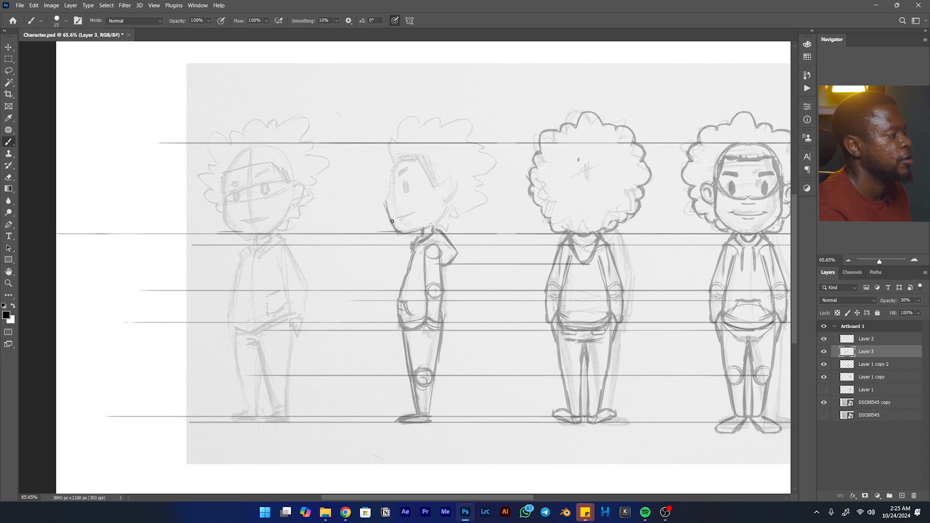
{"action": "left_click_drag", "start_coordinate": [388, 197], "coordinate": [389, 143]}
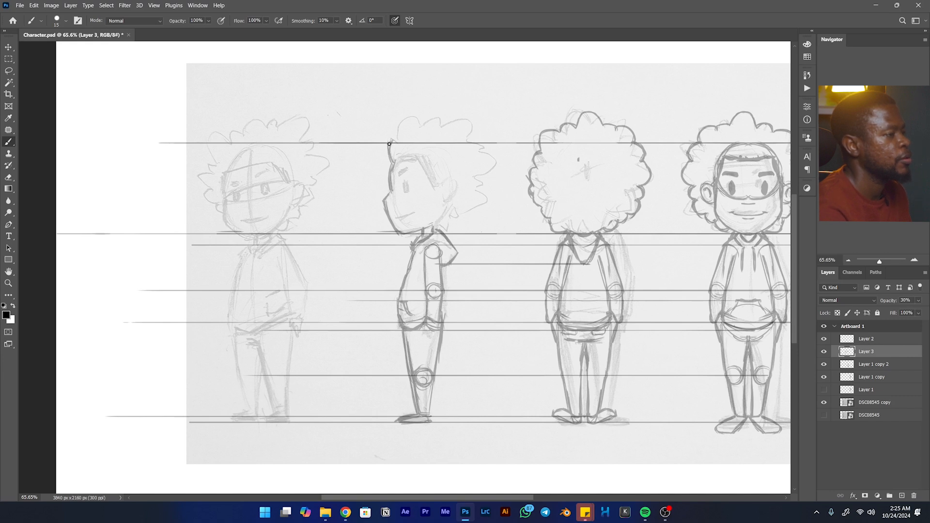
{"action": "left_click_drag", "start_coordinate": [390, 144], "coordinate": [395, 141]}
- Draw a guide from the top of the back view's hair and add the side view's topmost curl beneath it
{"action": "key", "text": "space"}
{"action": "left_click_drag", "start_coordinate": [501, 176], "coordinate": [387, 193]}
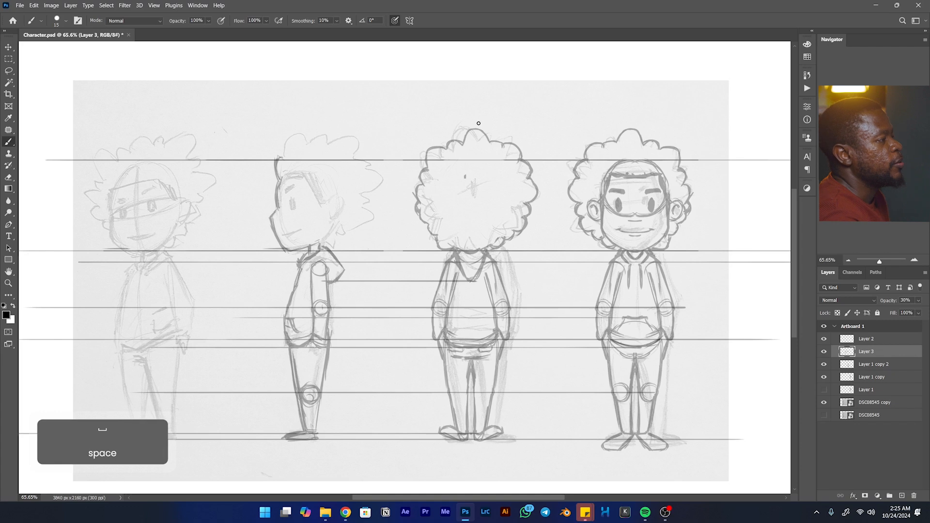
{"action": "key", "text": "shift"}
{"action": "left_click_drag", "start_coordinate": [479, 129], "coordinate": [278, 130]}
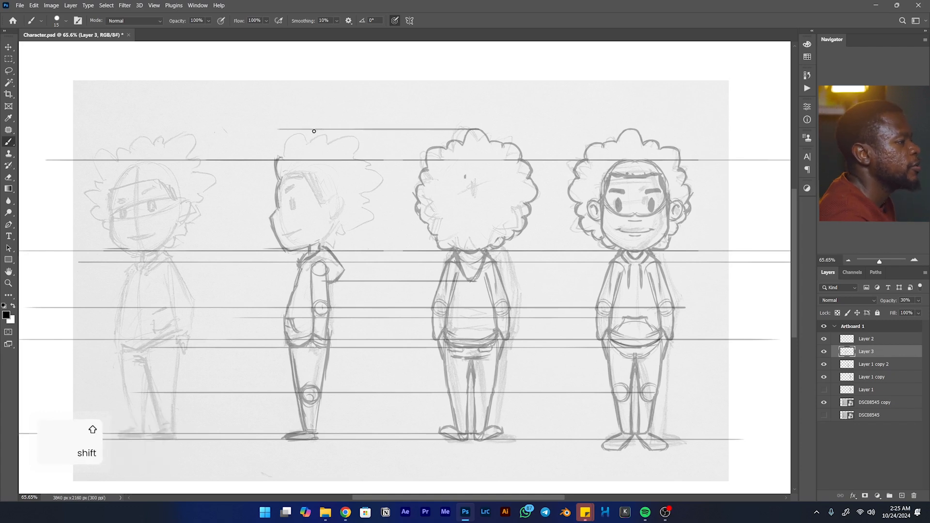
{"action": "mouse_move", "coordinate": [306, 135]}
{"action": "left_mouse_down"}
{"action": "mouse_move", "coordinate": [333, 143]}
{"action": "mouse_move", "coordinate": [327, 133]}
{"action": "mouse_move", "coordinate": [331, 142]}
{"action": "mouse_move", "coordinate": [318, 132]}
{"action": "mouse_move", "coordinate": [302, 146]}
{"action": "left_mouse_up"}
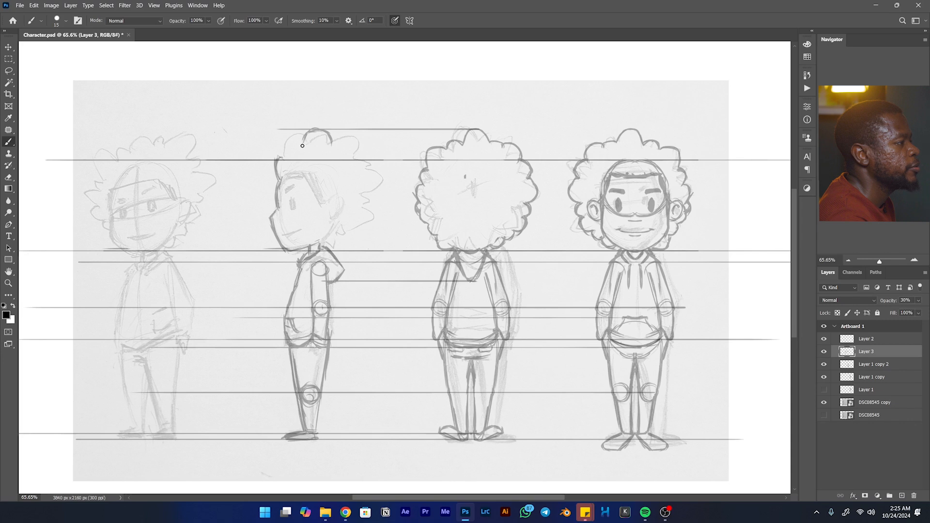
- Add guides from the back view's upper and side curls, then draw the side view's front curls and hairline
{"action": "mouse_move", "coordinate": [455, 139]}
{"action": "left_mouse_down"}
{"action": "mouse_move", "coordinate": [346, 139]}
{"action": "mouse_move", "coordinate": [274, 155]}
{"action": "left_mouse_up"}
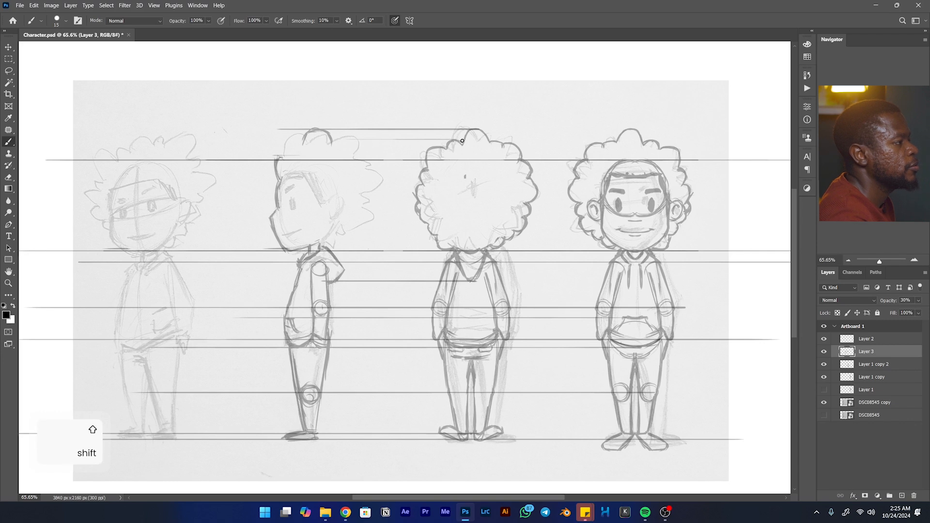
{"action": "mouse_move", "coordinate": [457, 140]}
{"action": "left_mouse_down"}
{"action": "mouse_move", "coordinate": [249, 140]}
{"action": "mouse_move", "coordinate": [290, 140]}
{"action": "mouse_move", "coordinate": [279, 145]}
{"action": "left_mouse_up"}
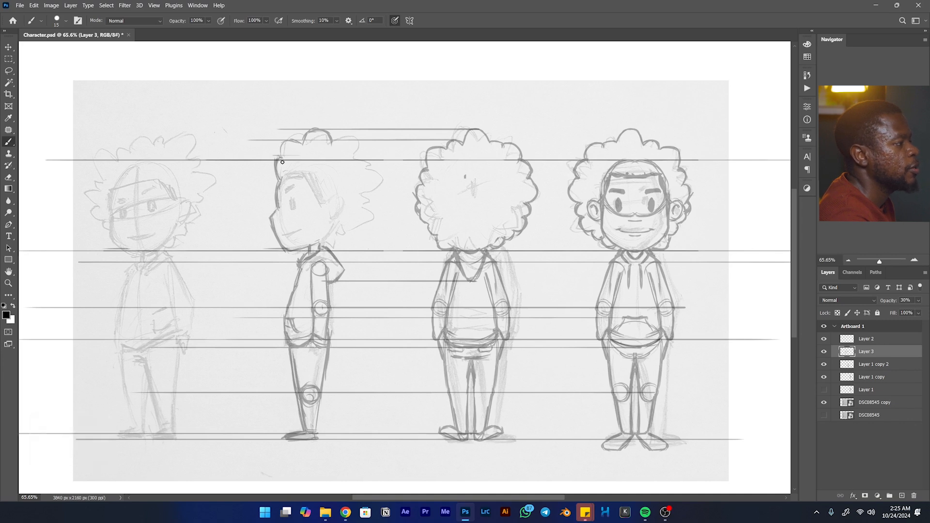
{"action": "mouse_move", "coordinate": [415, 167]}
{"action": "left_mouse_down"}
{"action": "mouse_move", "coordinate": [253, 169]}
{"action": "mouse_move", "coordinate": [277, 171]}
{"action": "left_mouse_up"}
{"action": "mouse_move", "coordinate": [281, 177]}
{"action": "left_mouse_down"}
{"action": "mouse_move", "coordinate": [317, 174]}
{"action": "mouse_move", "coordinate": [291, 179]}
{"action": "mouse_move", "coordinate": [314, 176]}
{"action": "mouse_move", "coordinate": [322, 198]}
{"action": "left_mouse_up"}
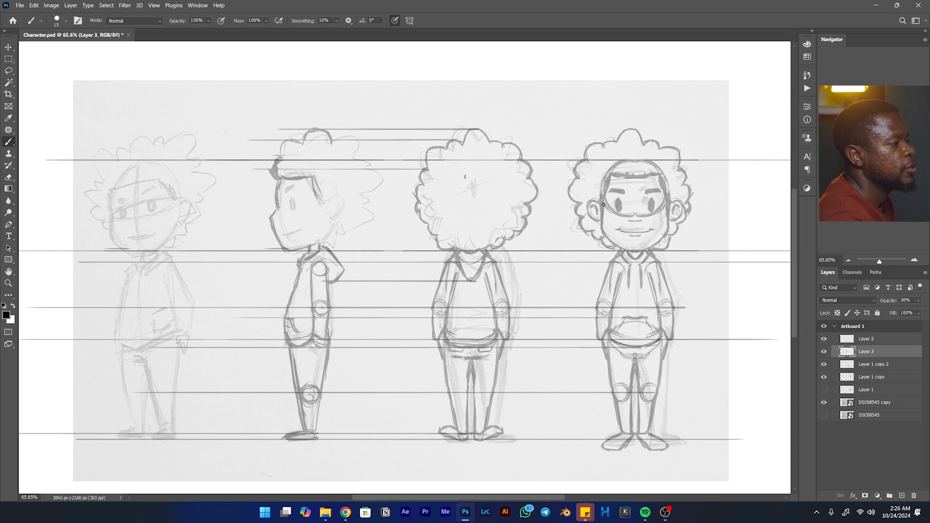
- Draw a guide from the front view's ear, then draw the side view's ear and the jawline down to the chin
{"action": "left_click_drag", "start_coordinate": [598, 203], "coordinate": [395, 195]}
{"action": "left_click", "coordinate": [321, 203], "text": "shift"}
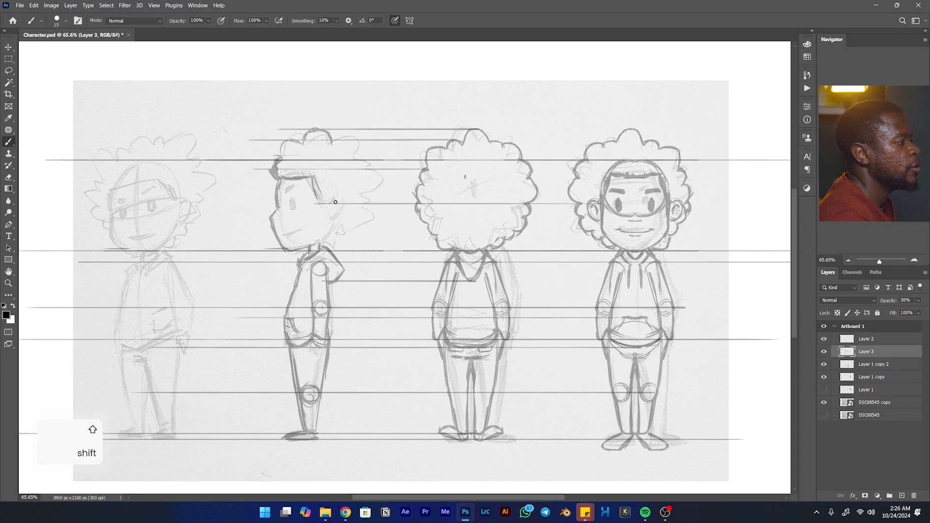
{"action": "left_click_drag", "start_coordinate": [333, 201], "coordinate": [343, 199]}
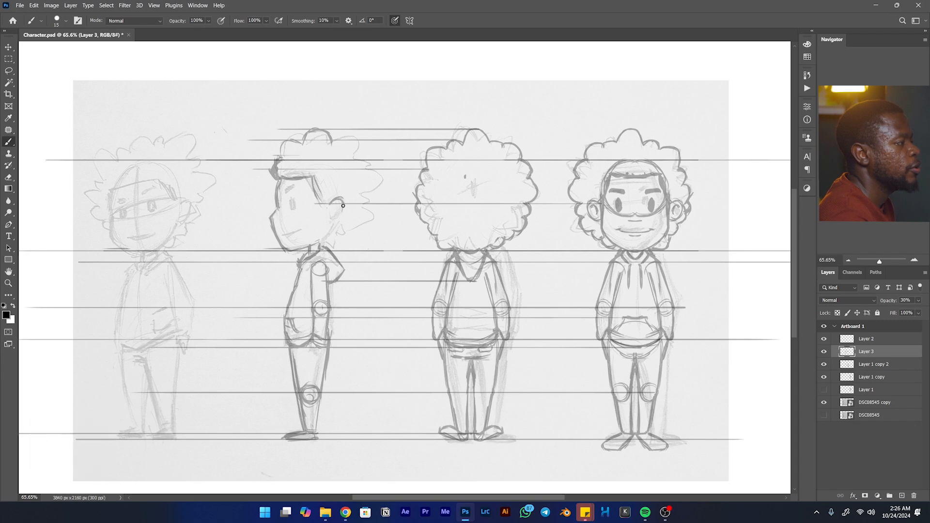
{"action": "mouse_move", "coordinate": [331, 219]}
{"action": "left_mouse_down"}
{"action": "mouse_move", "coordinate": [341, 200]}
{"action": "mouse_move", "coordinate": [328, 238]}
{"action": "mouse_move", "coordinate": [335, 222]}
{"action": "mouse_move", "coordinate": [319, 244]}
{"action": "mouse_move", "coordinate": [336, 221]}
{"action": "mouse_move", "coordinate": [320, 245]}
{"action": "mouse_move", "coordinate": [333, 224]}
{"action": "mouse_move", "coordinate": [304, 246]}
{"action": "left_mouse_up"}
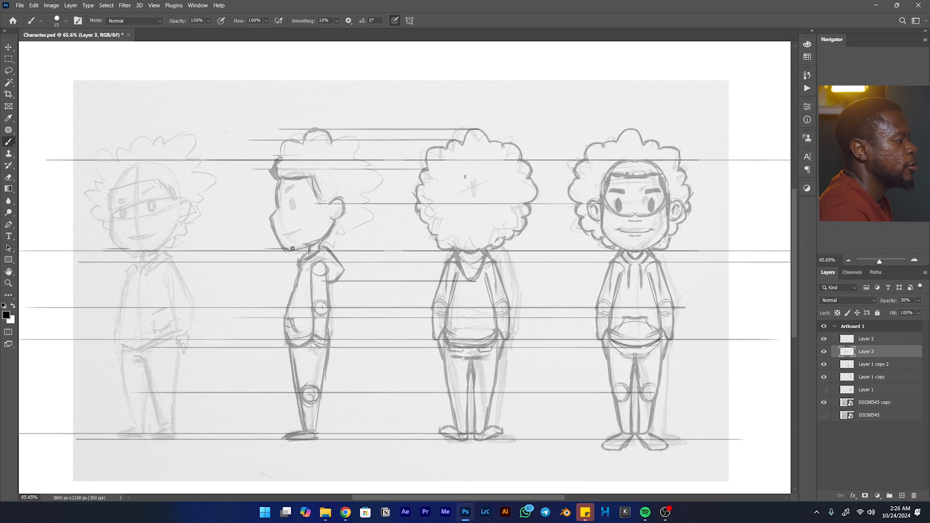
{"action": "left_click_drag", "start_coordinate": [309, 245], "coordinate": [292, 249]}
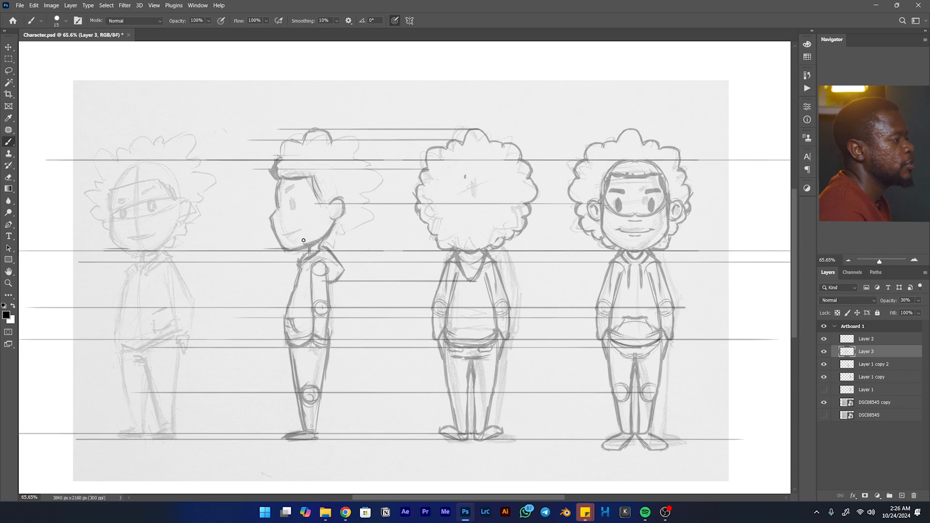
- Draw the side view's mouth, eye and eyebrow, aligned with horizontal guides from the front view's face
{"action": "left_click_drag", "start_coordinate": [284, 234], "coordinate": [297, 230]}
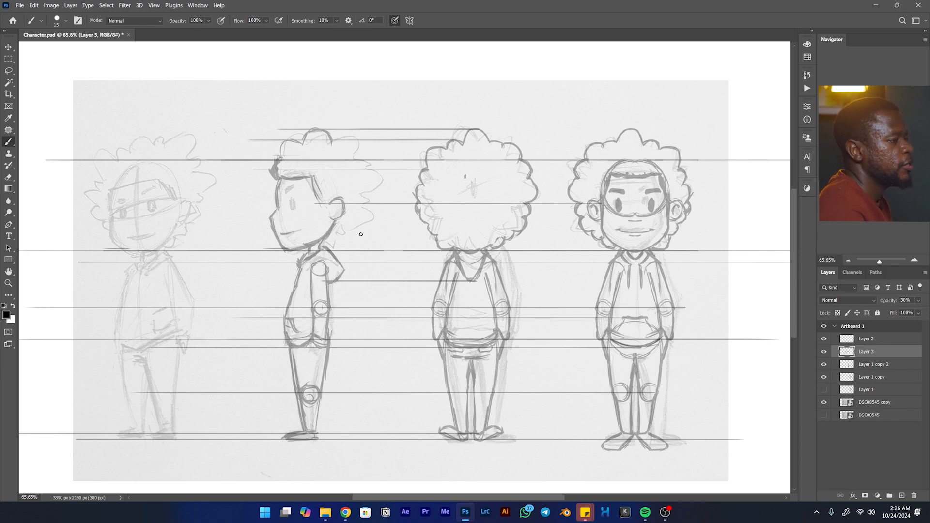
{"action": "left_click_drag", "start_coordinate": [624, 226], "coordinate": [299, 222]}
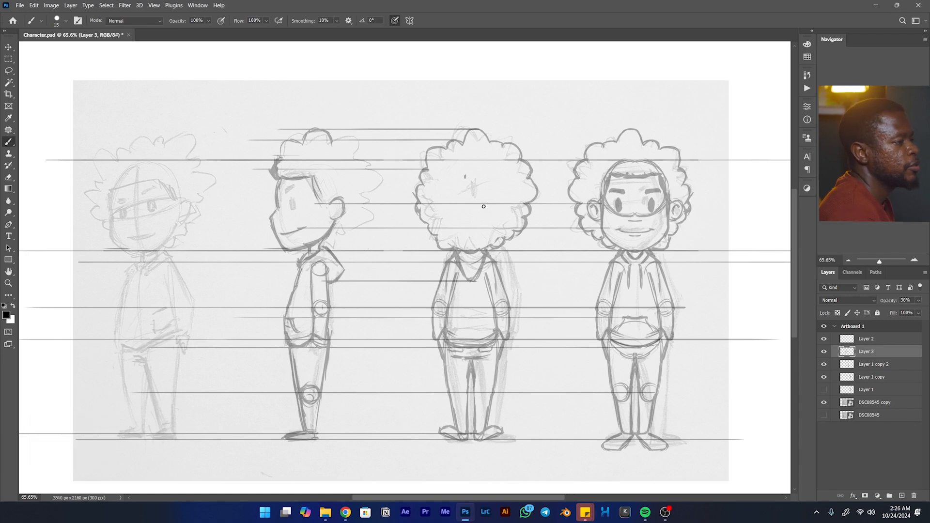
{"action": "left_click", "coordinate": [291, 199], "text": "shift"}
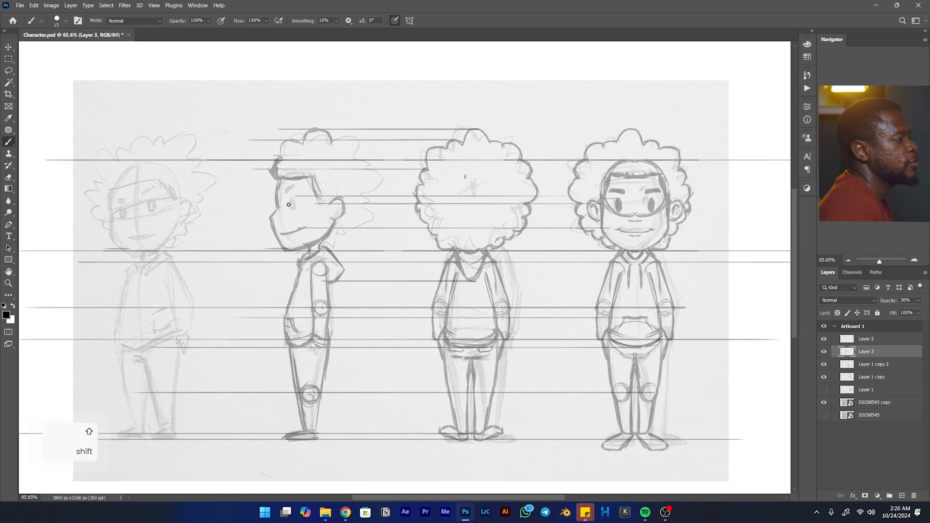
{"action": "mouse_move", "coordinate": [292, 198]}
{"action": "left_mouse_down"}
{"action": "mouse_move", "coordinate": [293, 210]}
{"action": "mouse_move", "coordinate": [292, 198]}
{"action": "left_mouse_up"}
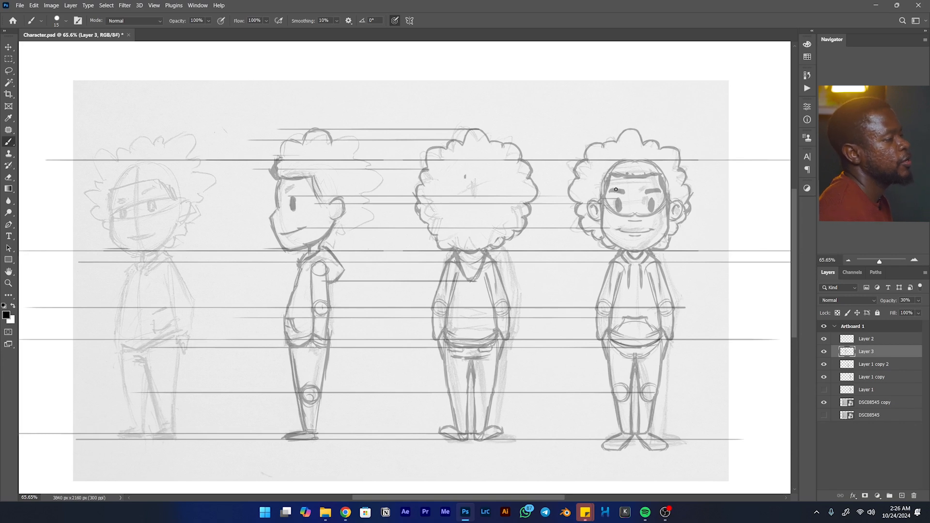
{"action": "mouse_move", "coordinate": [600, 189]}
{"action": "left_mouse_down"}
{"action": "mouse_move", "coordinate": [303, 198]}
{"action": "mouse_move", "coordinate": [280, 190]}
{"action": "left_mouse_up"}
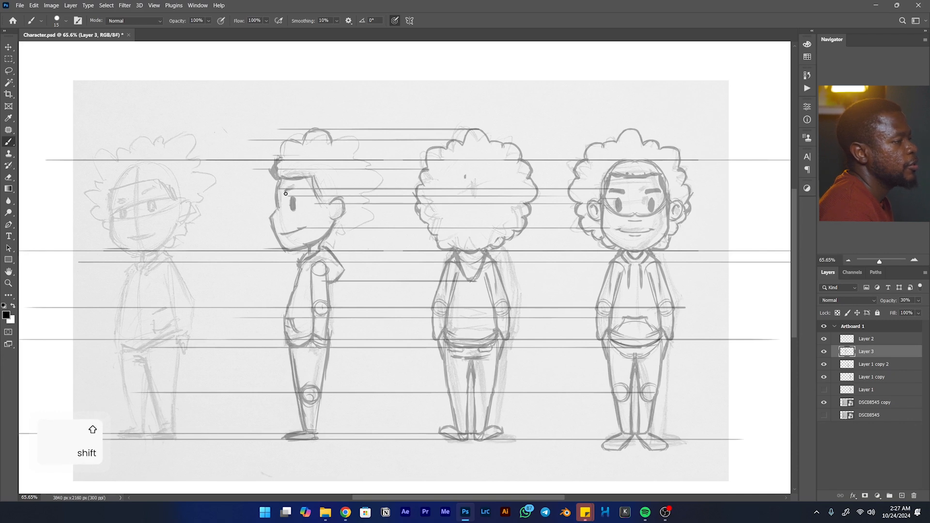
{"action": "left_click_drag", "start_coordinate": [612, 193], "coordinate": [305, 193]}
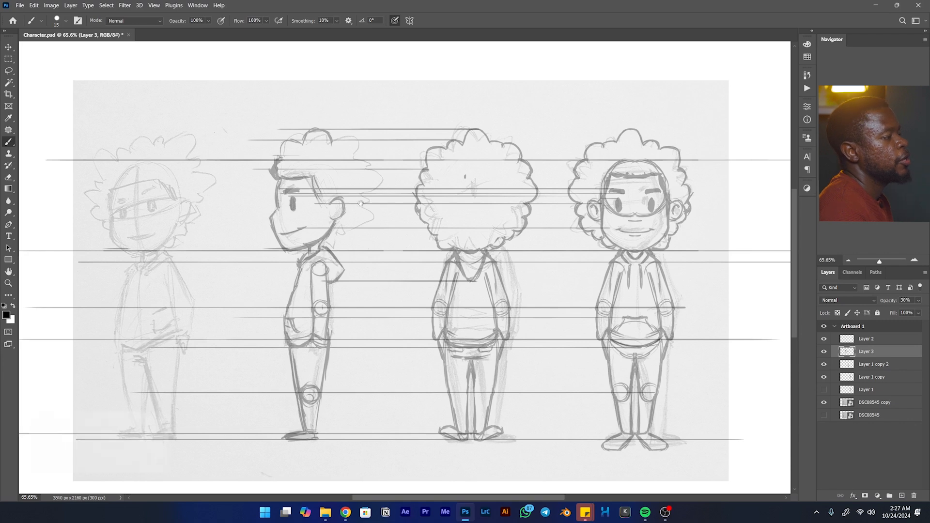
- Draw the curly outline of the side view's hair around the back of the head and close the front curls
{"action": "key", "text": "space"}
{"action": "left_click_drag", "start_coordinate": [285, 193], "coordinate": [313, 199]}
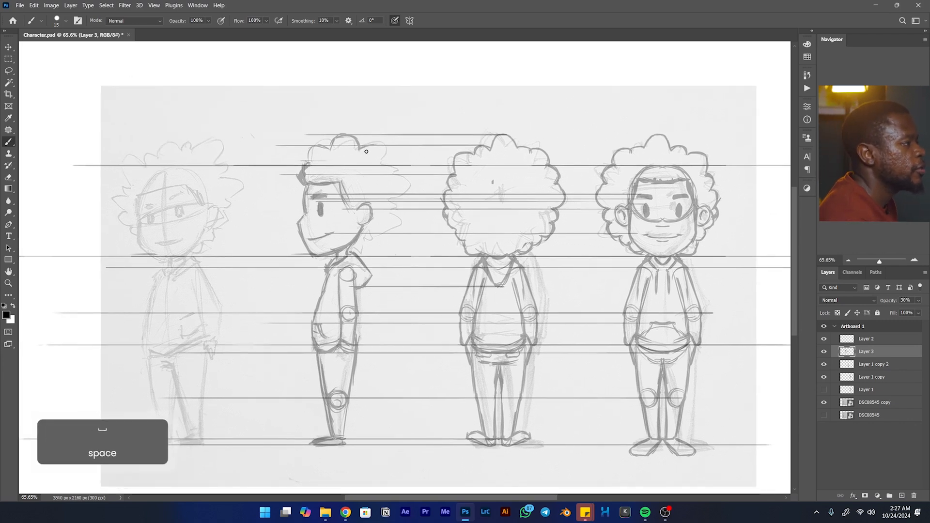
{"action": "mouse_move", "coordinate": [386, 156]}
{"action": "left_mouse_down"}
{"action": "mouse_move", "coordinate": [409, 192]}
{"action": "mouse_move", "coordinate": [402, 179]}
{"action": "mouse_move", "coordinate": [391, 232]}
{"action": "mouse_move", "coordinate": [395, 216]}
{"action": "mouse_move", "coordinate": [370, 236]}
{"action": "mouse_move", "coordinate": [395, 224]}
{"action": "mouse_move", "coordinate": [390, 235]}
{"action": "mouse_move", "coordinate": [364, 246]}
{"action": "mouse_move", "coordinate": [375, 234]}
{"action": "mouse_move", "coordinate": [352, 255]}
{"action": "left_mouse_up"}
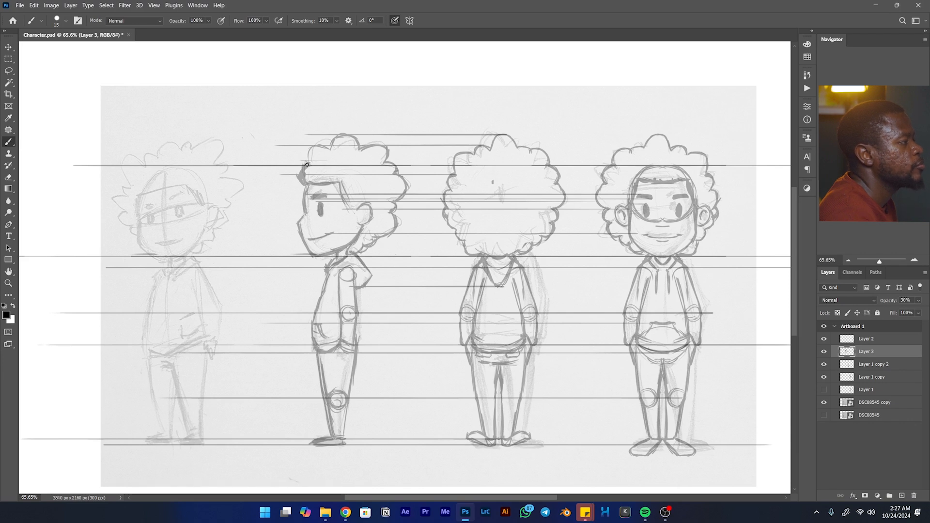
{"action": "mouse_move", "coordinate": [312, 147]}
{"action": "left_mouse_down"}
{"action": "mouse_move", "coordinate": [306, 160]}
{"action": "mouse_move", "coordinate": [329, 147]}
{"action": "left_mouse_up"}
- Draw a horizontal guide from the side view's nose tip across the face of the three-quarter sketch
{"action": "key", "text": "space"}
{"action": "mouse_move", "coordinate": [446, 263]}
{"action": "left_mouse_down"}
{"action": "mouse_move", "coordinate": [566, 238]}
{"action": "mouse_move", "coordinate": [350, 273]}
{"action": "left_mouse_up"}
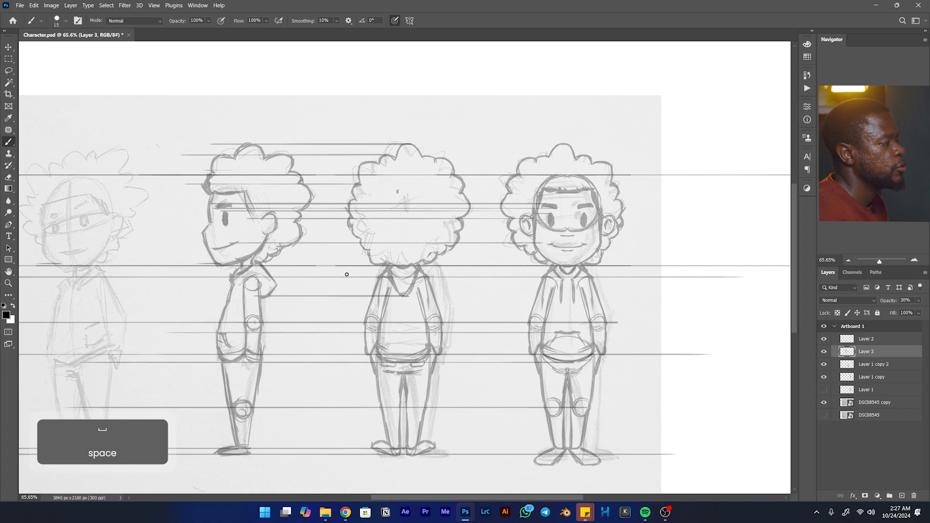
{"action": "mouse_move", "coordinate": [338, 265]}
{"action": "left_mouse_down"}
{"action": "mouse_move", "coordinate": [444, 236]}
{"action": "mouse_move", "coordinate": [365, 276]}
{"action": "left_mouse_up"}
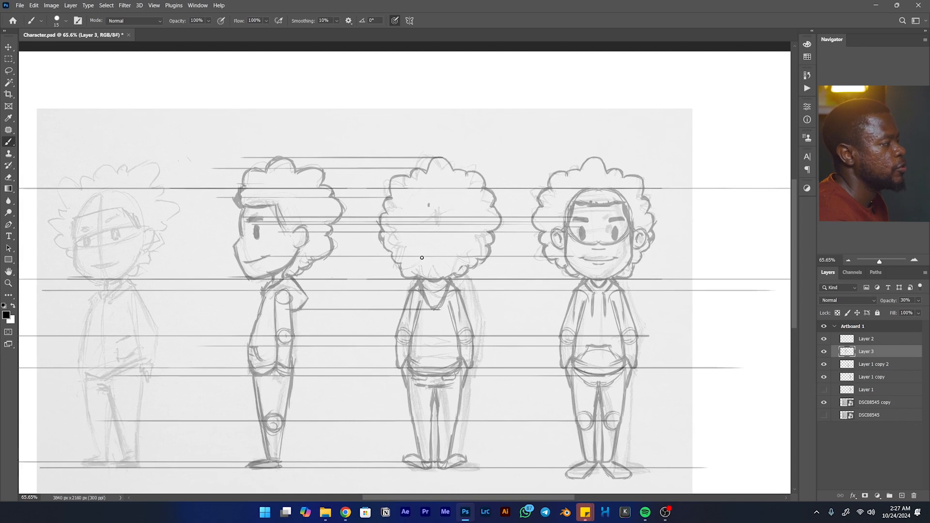
{"action": "left_click_drag", "start_coordinate": [285, 211], "coordinate": [411, 187]}
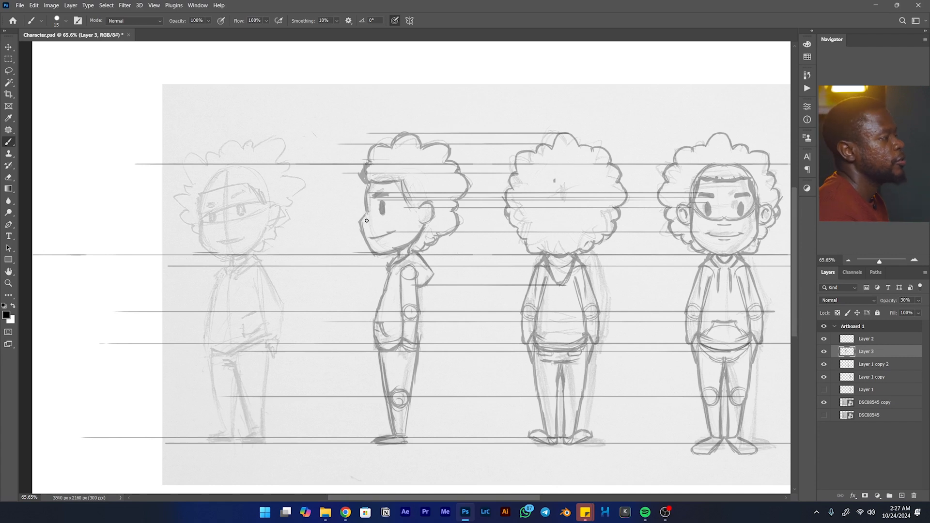
{"action": "key", "text": "shift"}
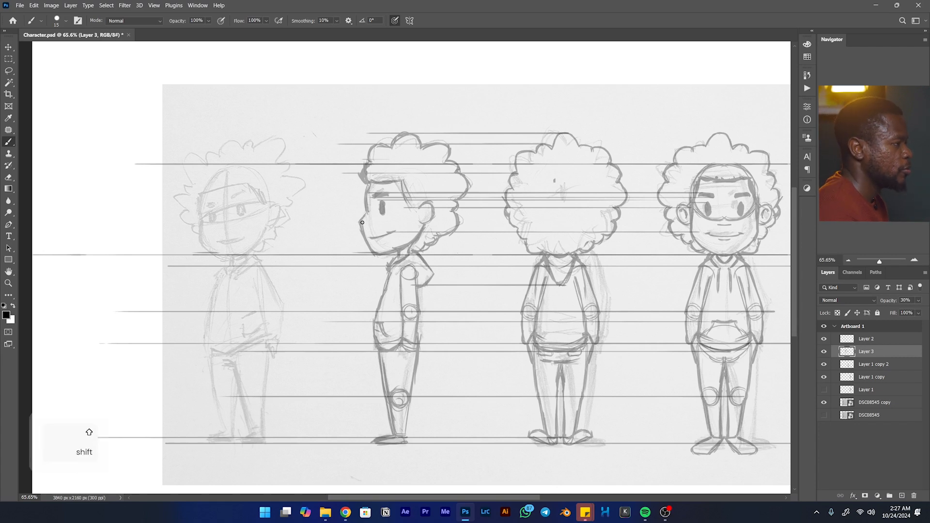
{"action": "left_click_drag", "start_coordinate": [358, 222], "coordinate": [67, 223]}
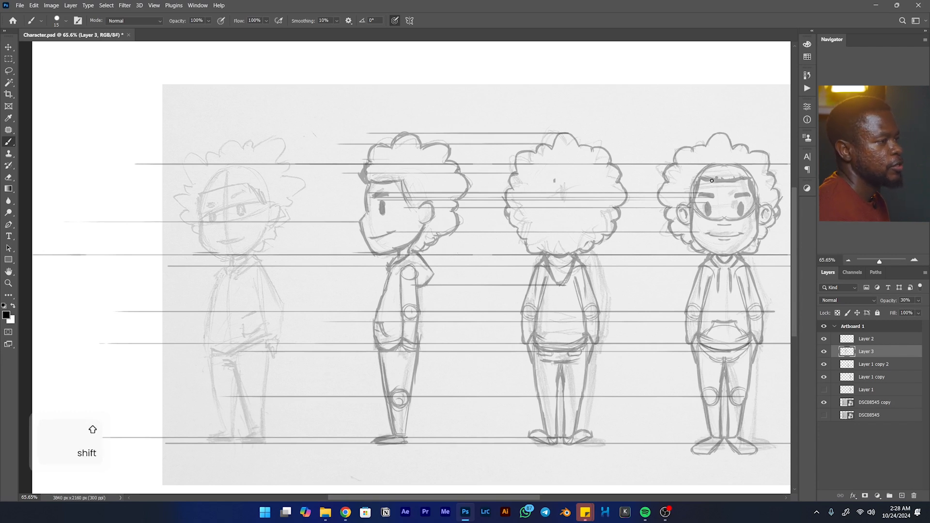
{"action": "mouse_move", "coordinate": [711, 180]}
{"action": "left_mouse_down"}
{"action": "mouse_move", "coordinate": [198, 182]}
{"action": "mouse_move", "coordinate": [289, 183]}
{"action": "mouse_move", "coordinate": [307, 198]}
{"action": "mouse_move", "coordinate": [317, 180]}
{"action": "left_mouse_up"}
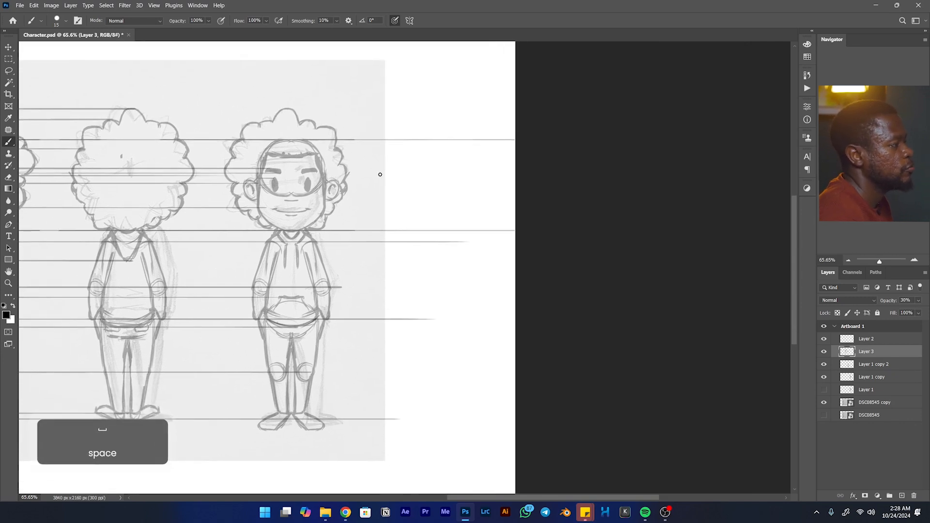
{"action": "left_click_drag", "start_coordinate": [380, 174], "coordinate": [349, 179]}
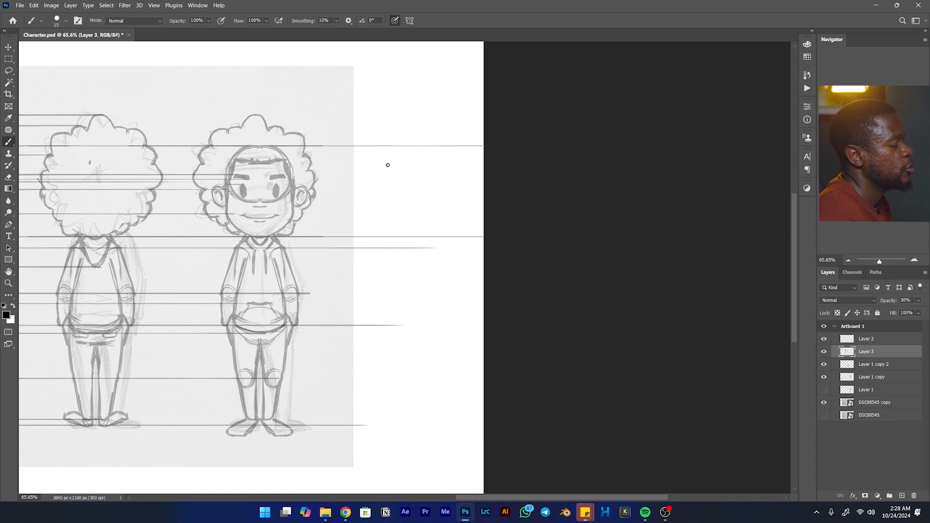
{"action": "left_click_drag", "start_coordinate": [362, 140], "coordinate": [360, 230]}
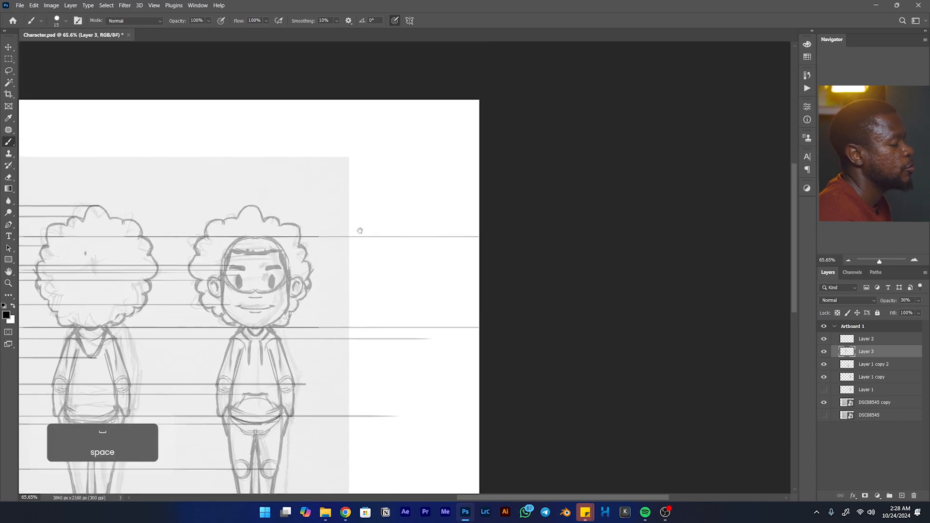
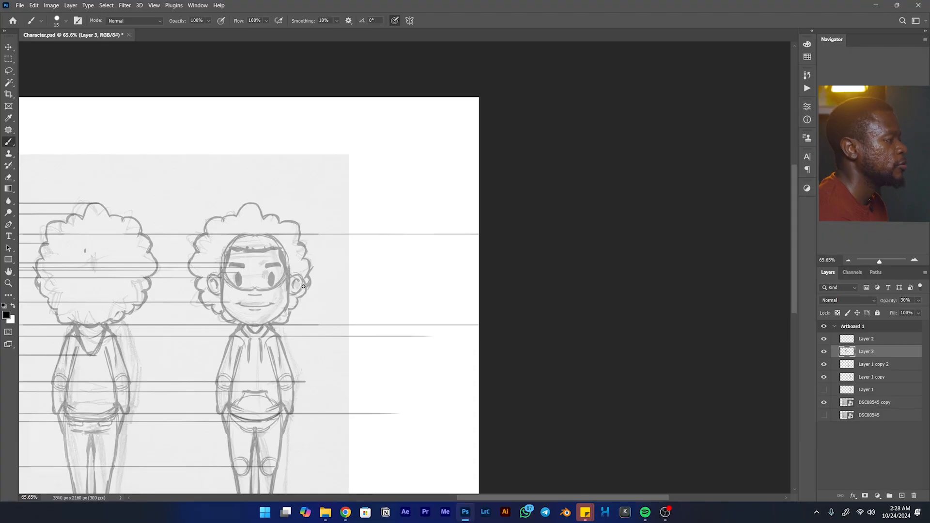
- Draw vertical guides upward from both ears and both sides of the face in the front view
{"action": "mouse_move", "coordinate": [303, 252]}
{"action": "left_mouse_down"}
{"action": "mouse_move", "coordinate": [307, 196]}
{"action": "mouse_move", "coordinate": [304, 279]}
{"action": "mouse_move", "coordinate": [302, 108]}
{"action": "left_mouse_up"}
{"action": "left_click_drag", "start_coordinate": [207, 286], "coordinate": [207, 162]}
{"action": "left_click_drag", "start_coordinate": [223, 280], "coordinate": [222, 167]}
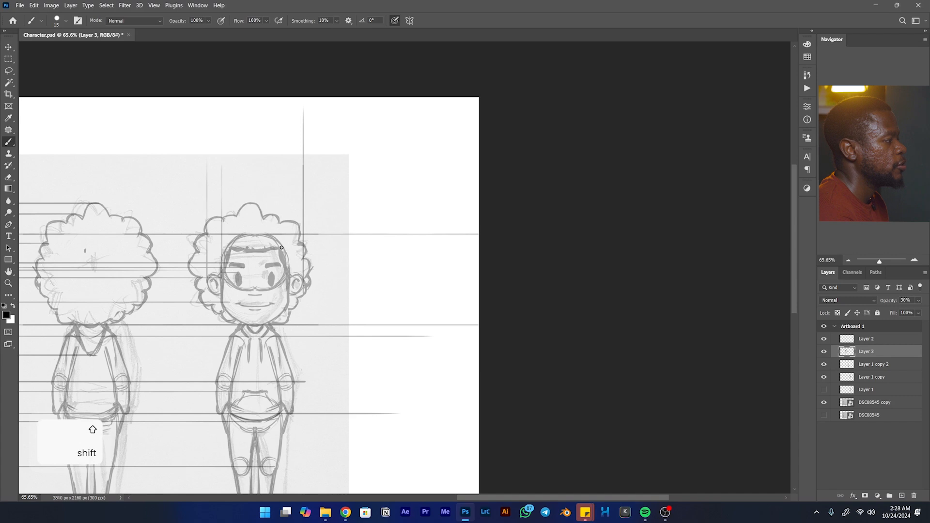
{"action": "left_click_drag", "start_coordinate": [289, 298], "coordinate": [287, 129]}
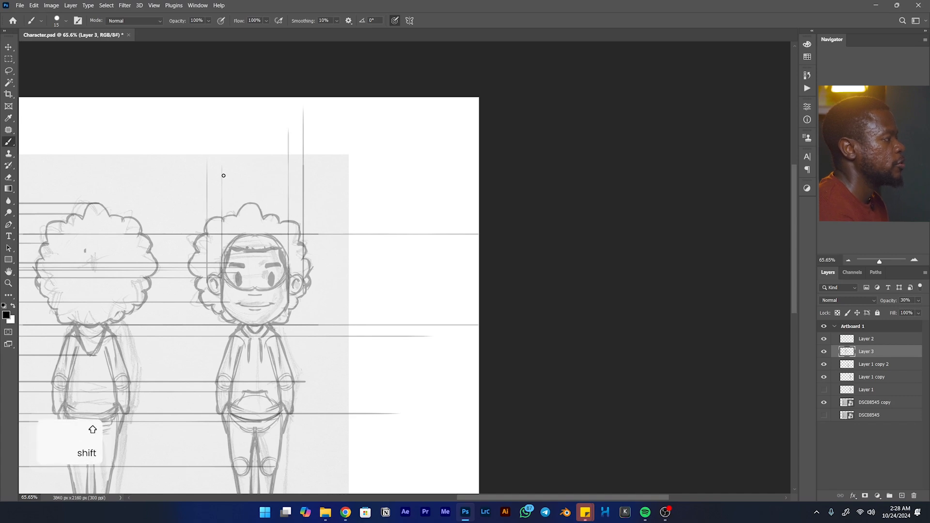
{"action": "mouse_move", "coordinate": [223, 167]}
{"action": "left_mouse_down"}
{"action": "mouse_move", "coordinate": [225, 122]}
{"action": "mouse_move", "coordinate": [207, 121]}
{"action": "left_mouse_up"}
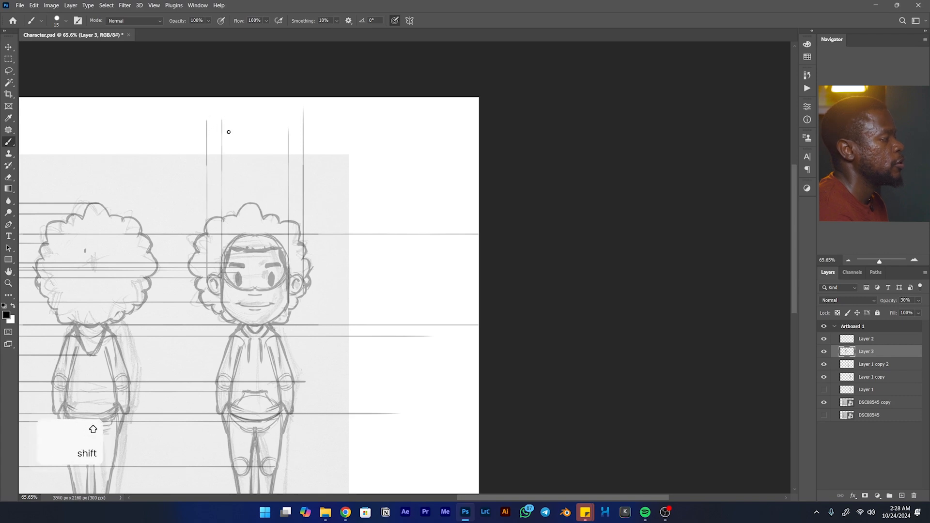
- Sketch the head's top view as a circle between the inner vertical guides and cross it with a horizontal ear line
{"action": "key", "text": "space"}
{"action": "mouse_move", "coordinate": [253, 162]}
{"action": "left_mouse_down"}
{"action": "mouse_move", "coordinate": [240, 179]}
{"action": "mouse_move", "coordinate": [216, 154]}
{"action": "mouse_move", "coordinate": [247, 129]}
{"action": "mouse_move", "coordinate": [257, 135]}
{"action": "mouse_move", "coordinate": [223, 164]}
{"action": "mouse_move", "coordinate": [270, 188]}
{"action": "mouse_move", "coordinate": [249, 197]}
{"action": "mouse_move", "coordinate": [269, 194]}
{"action": "mouse_move", "coordinate": [273, 142]}
{"action": "mouse_move", "coordinate": [217, 158]}
{"action": "mouse_move", "coordinate": [216, 167]}
{"action": "mouse_move", "coordinate": [251, 196]}
{"action": "mouse_move", "coordinate": [278, 174]}
{"action": "mouse_move", "coordinate": [259, 136]}
{"action": "left_mouse_up"}
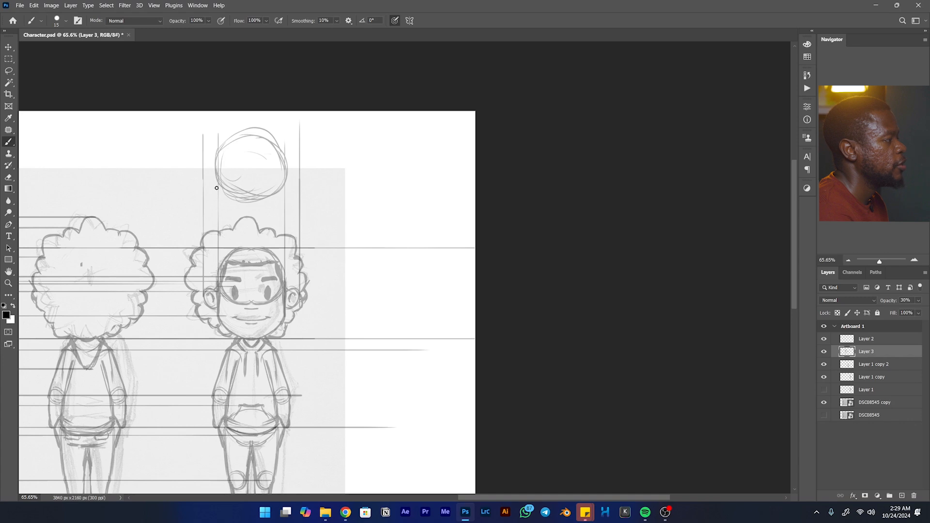
{"action": "key", "text": "shift"}
{"action": "left_click_drag", "start_coordinate": [196, 174], "coordinate": [319, 159]}
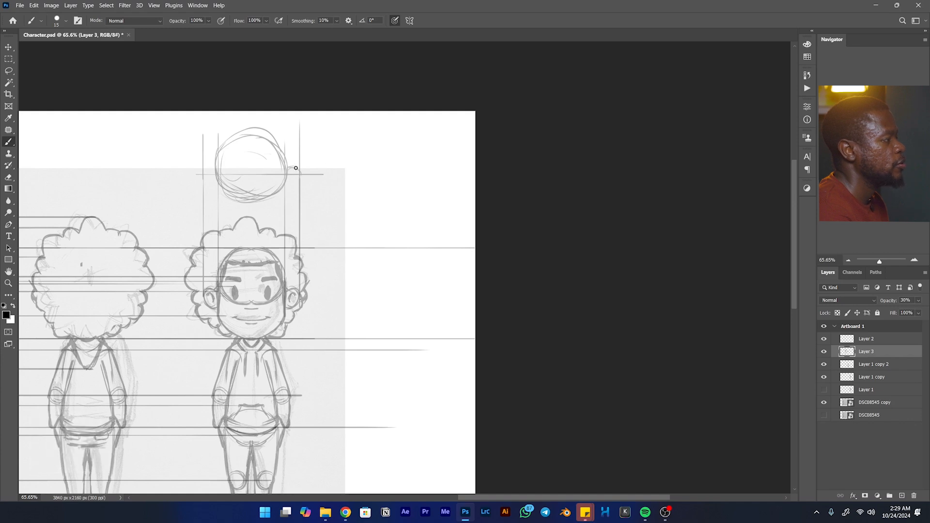
- Draw both ears on the horizontal line of the top view and darken the head's round outline
{"action": "left_click_drag", "start_coordinate": [289, 183], "coordinate": [296, 178]}
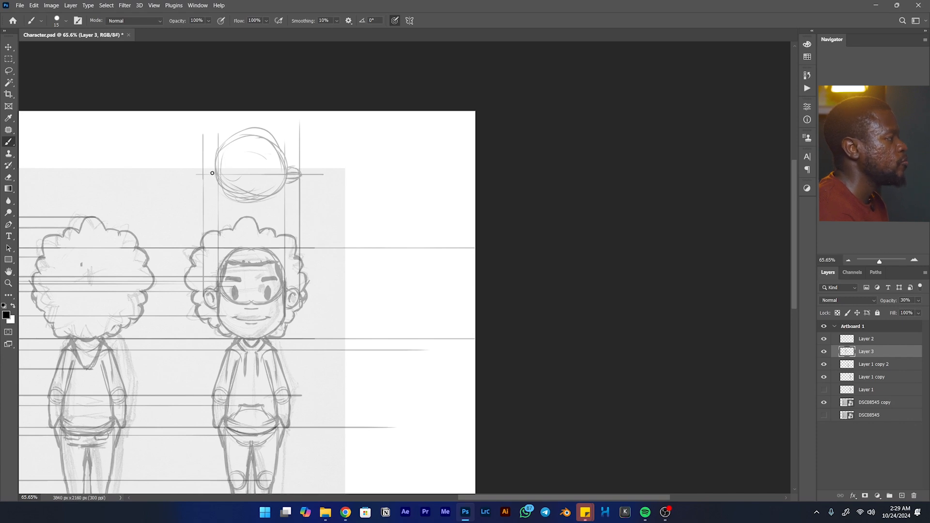
{"action": "left_click_drag", "start_coordinate": [205, 173], "coordinate": [207, 171]}
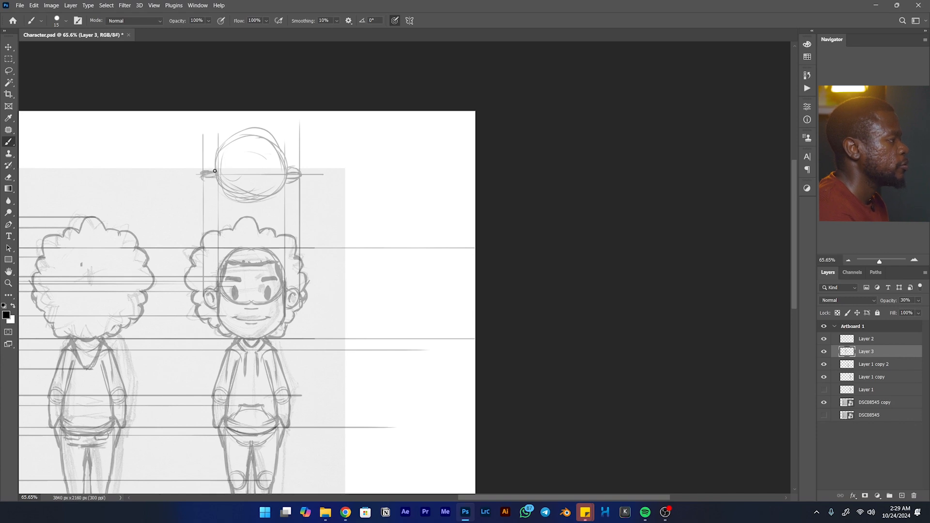
{"action": "mouse_move", "coordinate": [234, 180]}
{"action": "left_mouse_down"}
{"action": "mouse_move", "coordinate": [221, 177]}
{"action": "mouse_move", "coordinate": [250, 196]}
{"action": "mouse_move", "coordinate": [284, 170]}
{"action": "mouse_move", "coordinate": [268, 138]}
{"action": "left_mouse_up"}
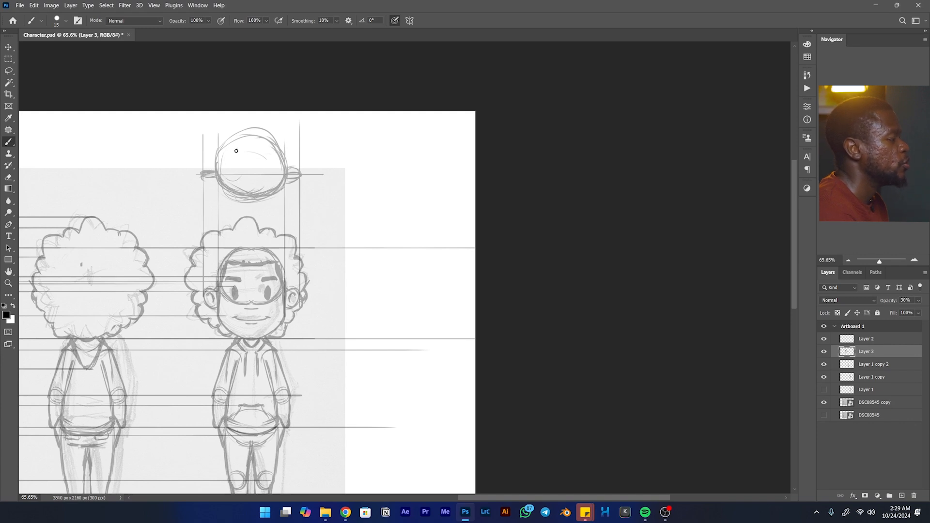
{"action": "mouse_move", "coordinate": [215, 169]}
{"action": "left_mouse_down"}
{"action": "mouse_move", "coordinate": [243, 136]}
{"action": "mouse_move", "coordinate": [219, 154]}
{"action": "mouse_move", "coordinate": [275, 142]}
{"action": "mouse_move", "coordinate": [242, 135]}
{"action": "mouse_move", "coordinate": [274, 145]}
{"action": "left_mouse_up"}
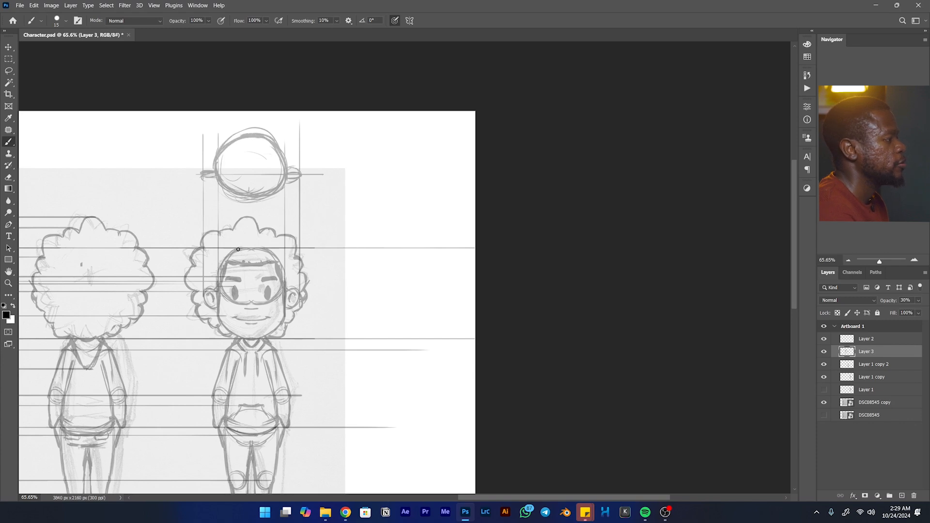
{"action": "left_click", "coordinate": [251, 342]}
{"action": "left_click", "coordinate": [250, 247], "text": "shift"}
{"action": "left_click_drag", "start_coordinate": [249, 172], "coordinate": [248, 110]}
{"action": "left_click_drag", "start_coordinate": [251, 223], "coordinate": [250, 197]}
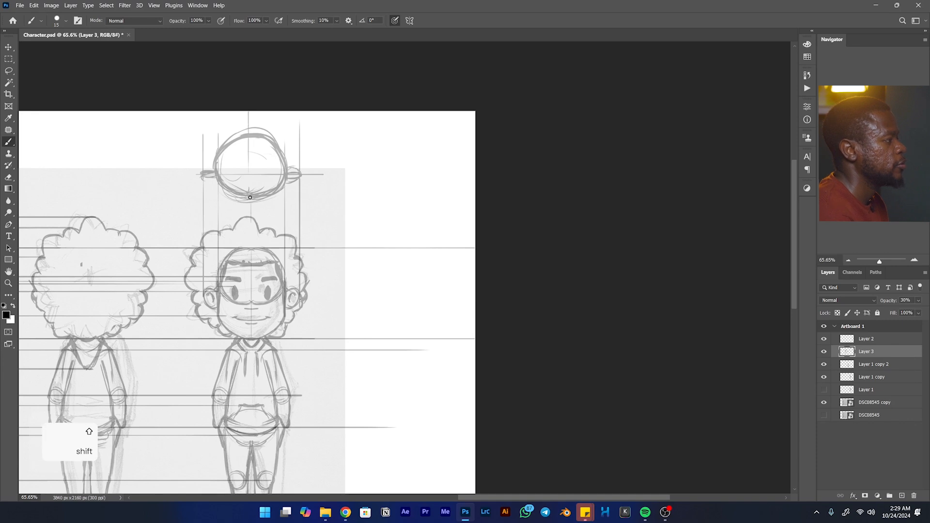
{"action": "key", "text": "ctrl+z"}
{"action": "left_click_drag", "start_coordinate": [249, 152], "coordinate": [249, 389]}
{"action": "key", "text": "ctrl+z"}
{"action": "key", "text": "ctrl+z"}
{"action": "key", "text": "ctrl+z"}
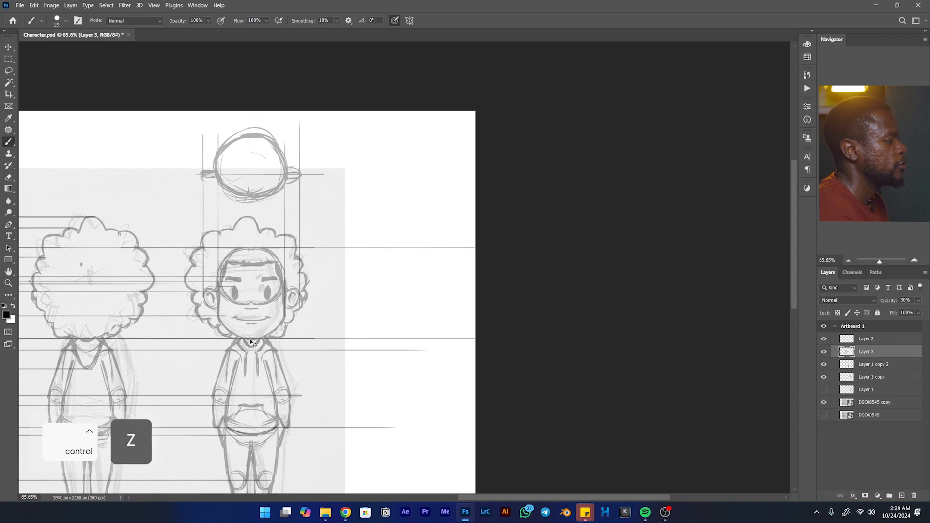
{"action": "left_click_drag", "start_coordinate": [250, 337], "coordinate": [250, 145]}
{"action": "key", "text": "ctrl+z"}
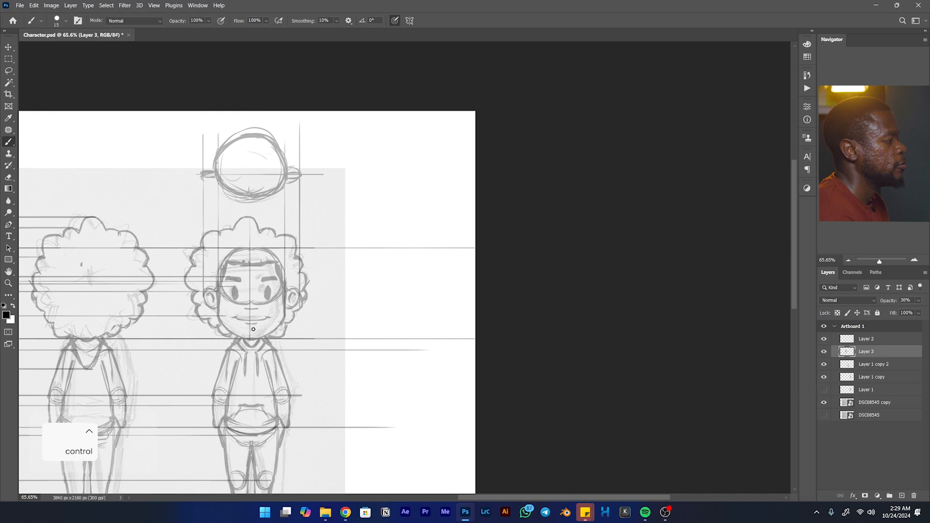
{"action": "key", "text": "ctrl+z"}
- Draw a vertical centre line from the front view's chin through the top view, then extend horizontal guides from the top view's front, back and ears
{"action": "left_click_drag", "start_coordinate": [251, 340], "coordinate": [251, 111]}
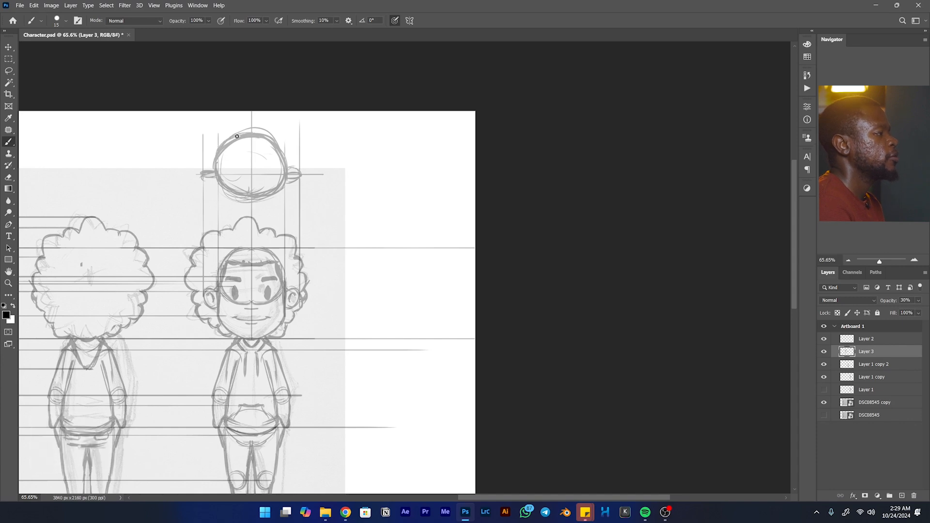
{"action": "mouse_move", "coordinate": [217, 176]}
{"action": "left_mouse_down"}
{"action": "mouse_move", "coordinate": [236, 185]}
{"action": "mouse_move", "coordinate": [228, 190]}
{"action": "mouse_move", "coordinate": [259, 192]}
{"action": "mouse_move", "coordinate": [249, 201]}
{"action": "mouse_move", "coordinate": [284, 185]}
{"action": "mouse_move", "coordinate": [270, 197]}
{"action": "mouse_move", "coordinate": [281, 151]}
{"action": "mouse_move", "coordinate": [287, 175]}
{"action": "mouse_move", "coordinate": [245, 157]}
{"action": "mouse_move", "coordinate": [217, 177]}
{"action": "mouse_move", "coordinate": [215, 168]}
{"action": "mouse_move", "coordinate": [235, 201]}
{"action": "mouse_move", "coordinate": [226, 190]}
{"action": "mouse_move", "coordinate": [257, 203]}
{"action": "mouse_move", "coordinate": [240, 200]}
{"action": "mouse_move", "coordinate": [274, 196]}
{"action": "mouse_move", "coordinate": [249, 204]}
{"action": "mouse_move", "coordinate": [289, 182]}
{"action": "left_mouse_up"}
{"action": "key", "text": "shift"}
{"action": "left_click_drag", "start_coordinate": [244, 204], "coordinate": [477, 201]}
{"action": "left_click_drag", "start_coordinate": [277, 132], "coordinate": [473, 132]}
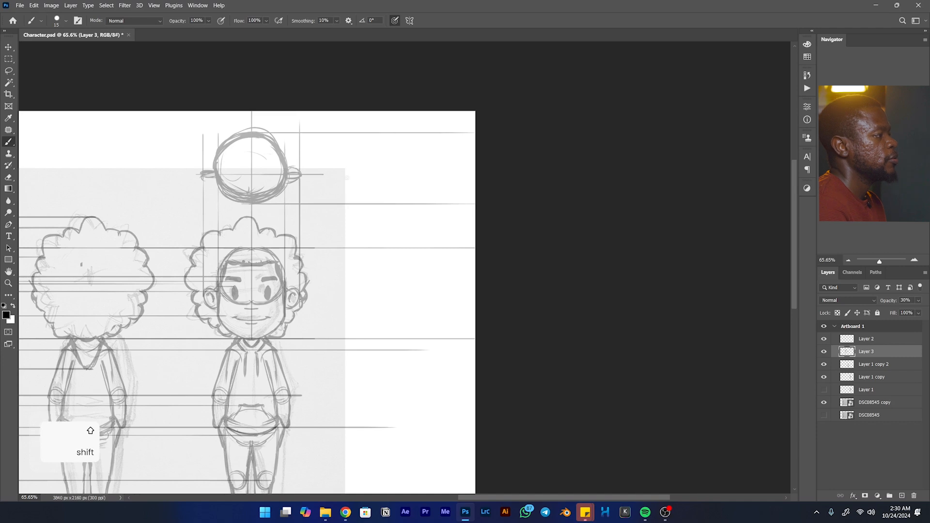
{"action": "left_click_drag", "start_coordinate": [305, 173], "coordinate": [506, 166]}
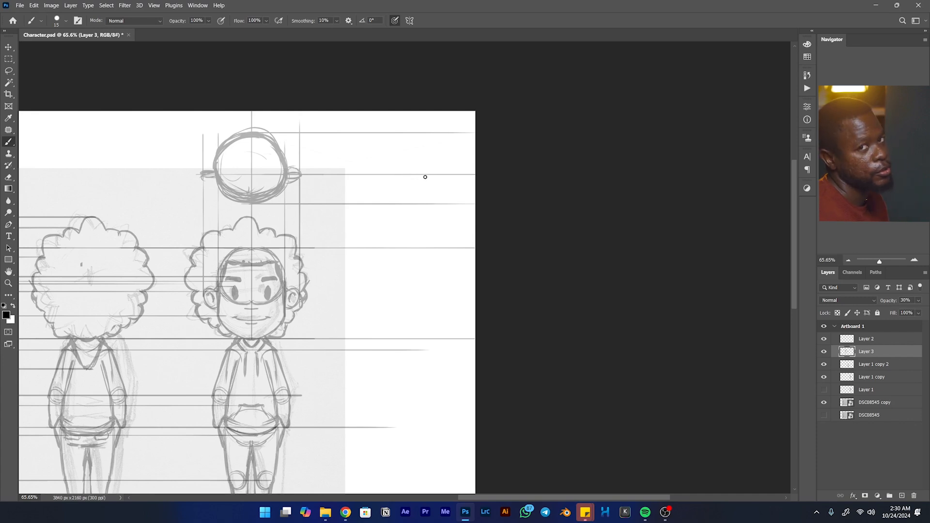
- Extend horizontal guides from the front view's nose base, ear top and head top into the empty area beside it
{"action": "left_click_drag", "start_coordinate": [403, 286], "coordinate": [406, 210]}
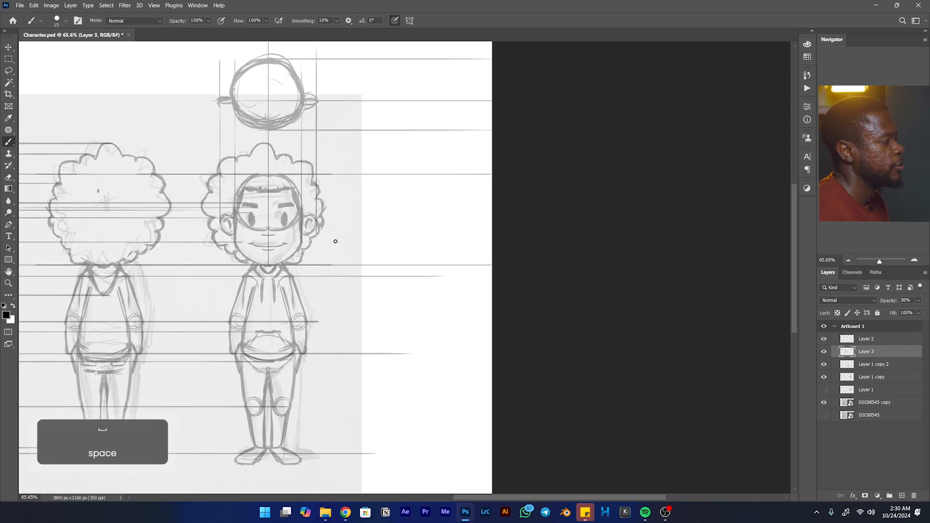
{"action": "key", "text": "shift"}
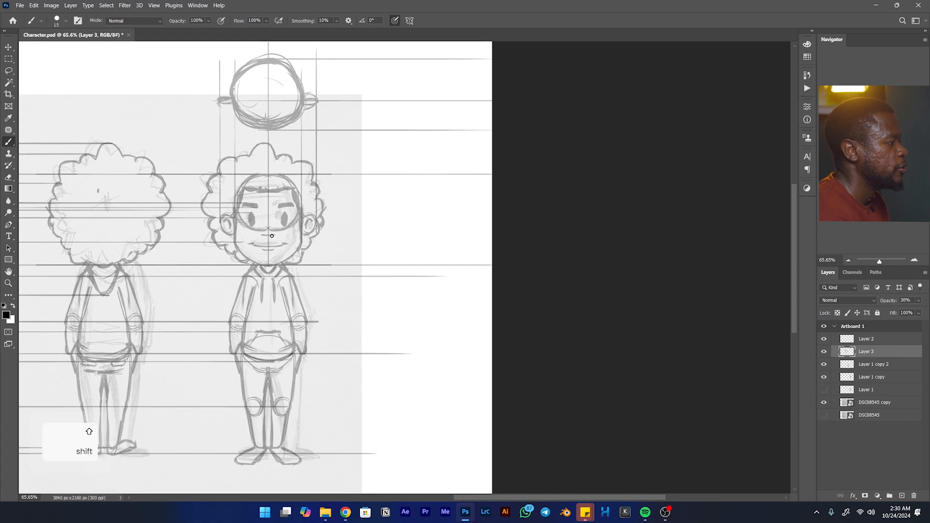
{"action": "left_click_drag", "start_coordinate": [283, 236], "coordinate": [523, 201]}
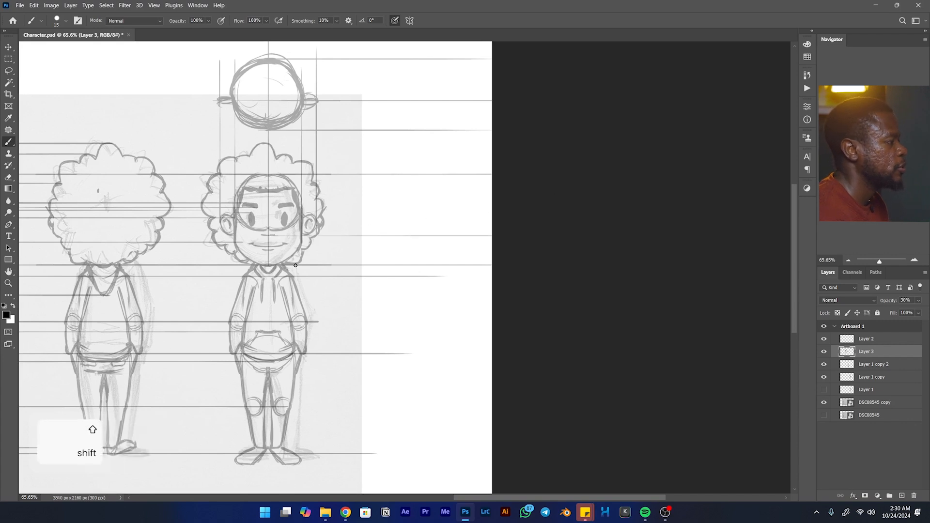
{"action": "left_click_drag", "start_coordinate": [314, 214], "coordinate": [540, 187]}
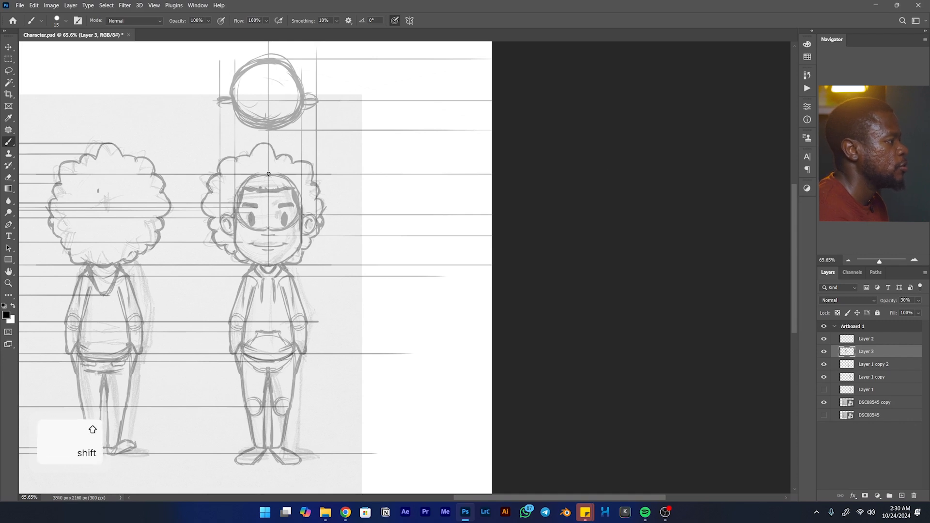
{"action": "left_click_drag", "start_coordinate": [269, 173], "coordinate": [497, 173]}
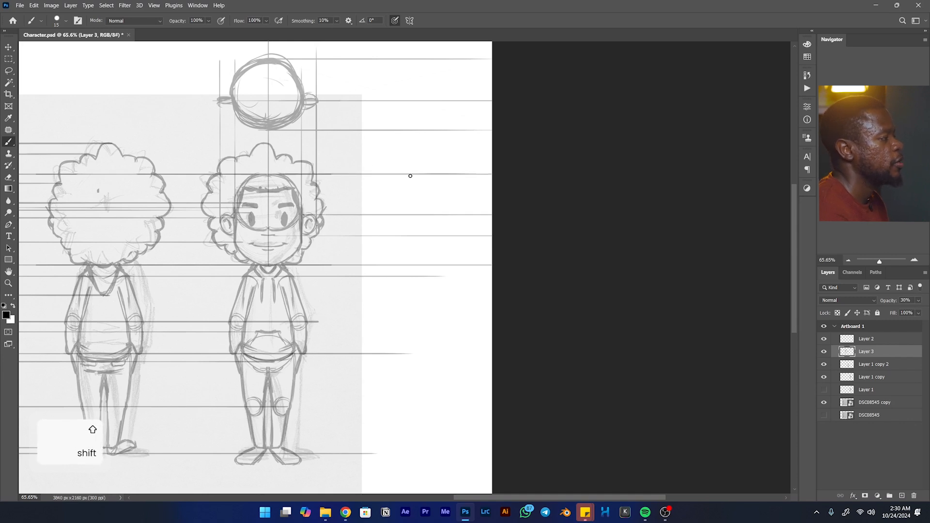
- Sketch the three-quarter head between the guides, with its face edge, curved centre line, jaw, ear and skull
{"action": "mouse_move", "coordinate": [384, 174]}
{"action": "left_mouse_down"}
{"action": "mouse_move", "coordinate": [365, 192]}
{"action": "mouse_move", "coordinate": [364, 216]}
{"action": "left_mouse_up"}
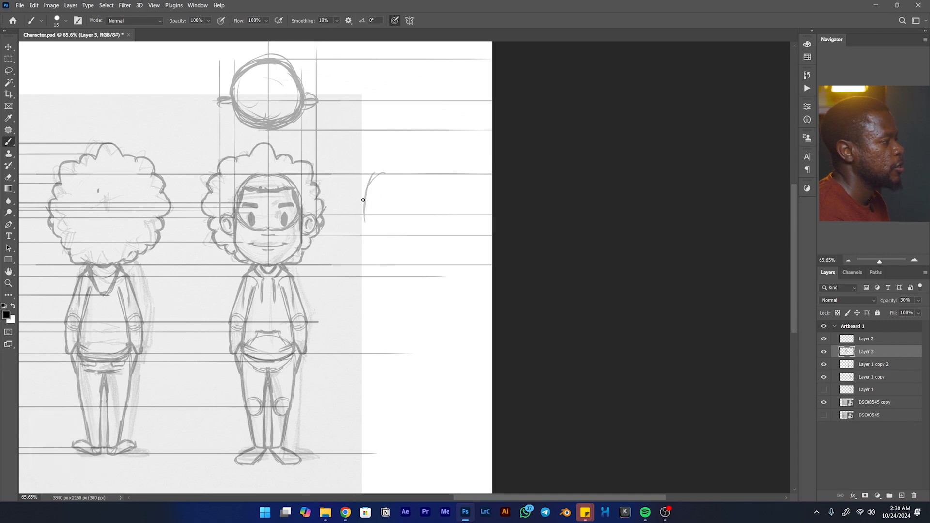
{"action": "mouse_move", "coordinate": [405, 174]}
{"action": "left_mouse_down"}
{"action": "mouse_move", "coordinate": [724, 79]}
{"action": "mouse_move", "coordinate": [725, 120]}
{"action": "mouse_move", "coordinate": [713, 139]}
{"action": "mouse_move", "coordinate": [328, 197]}
{"action": "mouse_move", "coordinate": [355, 199]}
{"action": "mouse_move", "coordinate": [361, 190]}
{"action": "mouse_move", "coordinate": [353, 223]}
{"action": "mouse_move", "coordinate": [351, 211]}
{"action": "mouse_move", "coordinate": [359, 239]}
{"action": "mouse_move", "coordinate": [350, 215]}
{"action": "mouse_move", "coordinate": [360, 239]}
{"action": "mouse_move", "coordinate": [407, 234]}
{"action": "mouse_move", "coordinate": [368, 240]}
{"action": "left_mouse_up"}
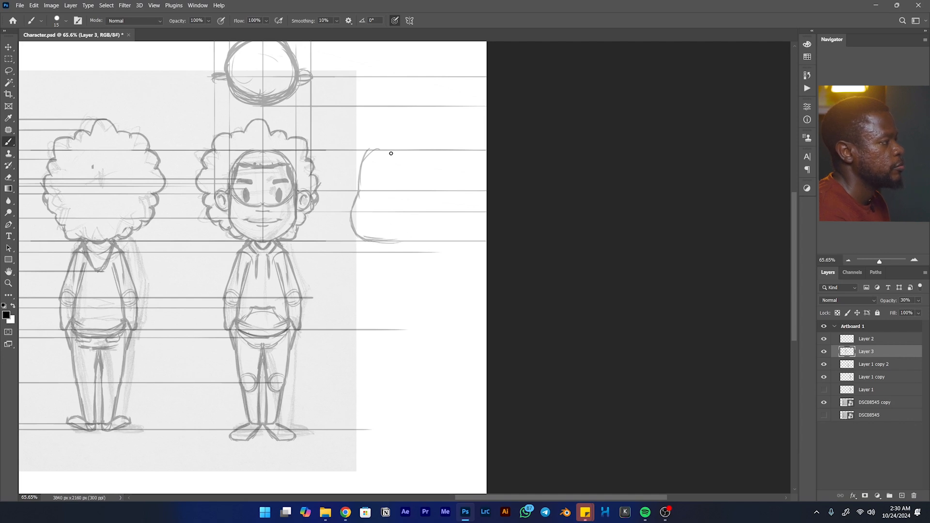
{"action": "mouse_move", "coordinate": [396, 144]}
{"action": "left_mouse_down"}
{"action": "mouse_move", "coordinate": [379, 183]}
{"action": "mouse_move", "coordinate": [379, 237]}
{"action": "left_mouse_up"}
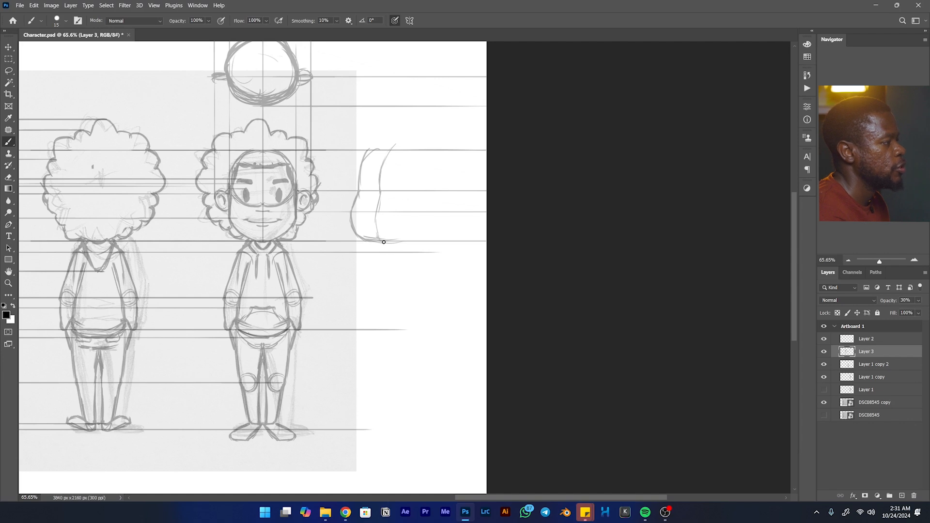
{"action": "mouse_move", "coordinate": [393, 240]}
{"action": "left_mouse_down"}
{"action": "mouse_move", "coordinate": [417, 228]}
{"action": "mouse_move", "coordinate": [422, 209]}
{"action": "mouse_move", "coordinate": [407, 235]}
{"action": "mouse_move", "coordinate": [420, 214]}
{"action": "mouse_move", "coordinate": [421, 224]}
{"action": "mouse_move", "coordinate": [427, 191]}
{"action": "mouse_move", "coordinate": [443, 198]}
{"action": "mouse_move", "coordinate": [433, 190]}
{"action": "mouse_move", "coordinate": [434, 212]}
{"action": "mouse_move", "coordinate": [439, 197]}
{"action": "mouse_move", "coordinate": [422, 205]}
{"action": "mouse_move", "coordinate": [440, 207]}
{"action": "mouse_move", "coordinate": [427, 195]}
{"action": "mouse_move", "coordinate": [441, 169]}
{"action": "mouse_move", "coordinate": [441, 188]}
{"action": "mouse_move", "coordinate": [439, 161]}
{"action": "mouse_move", "coordinate": [445, 178]}
{"action": "mouse_move", "coordinate": [413, 147]}
{"action": "mouse_move", "coordinate": [438, 161]}
{"action": "mouse_move", "coordinate": [391, 151]}
{"action": "left_mouse_up"}
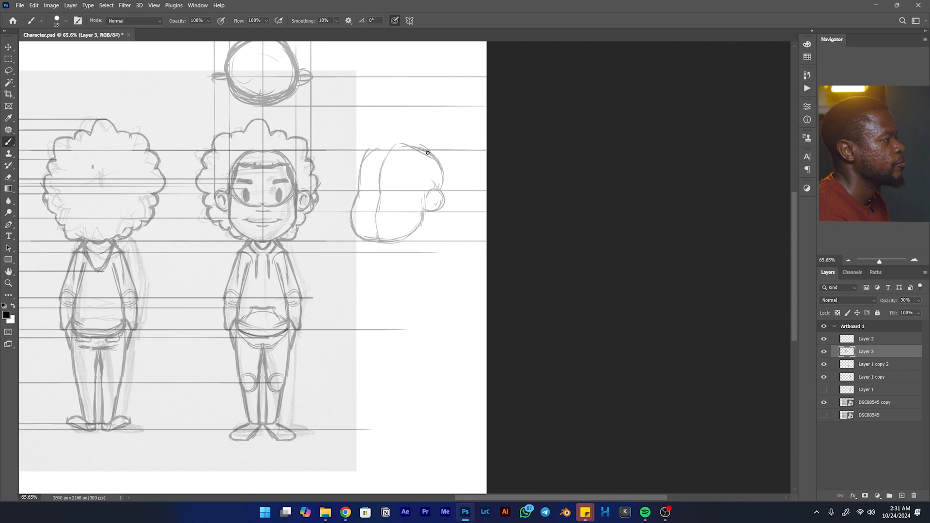
{"action": "mouse_move", "coordinate": [440, 183]}
{"action": "left_mouse_down"}
{"action": "mouse_move", "coordinate": [428, 155]}
{"action": "mouse_move", "coordinate": [441, 190]}
{"action": "mouse_move", "coordinate": [408, 152]}
{"action": "mouse_move", "coordinate": [435, 167]}
{"action": "mouse_move", "coordinate": [386, 152]}
{"action": "mouse_move", "coordinate": [411, 154]}
{"action": "mouse_move", "coordinate": [374, 157]}
{"action": "mouse_move", "coordinate": [395, 156]}
{"action": "mouse_move", "coordinate": [390, 151]}
{"action": "mouse_move", "coordinate": [373, 171]}
{"action": "mouse_move", "coordinate": [384, 152]}
{"action": "left_mouse_up"}
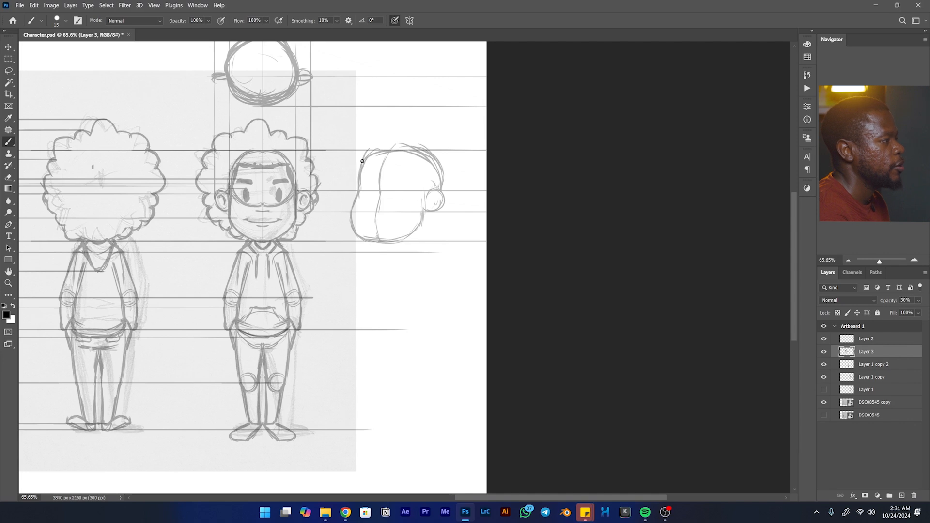
- Erase the bulging cheek edge of the three-quarter head, then darken its face, jaw and skull outline
{"action": "mouse_move", "coordinate": [361, 188]}
{"action": "left_mouse_down"}
{"action": "mouse_move", "coordinate": [357, 216]}
{"action": "mouse_move", "coordinate": [373, 239]}
{"action": "left_mouse_up"}
{"action": "key", "text": "e"}
{"action": "mouse_move", "coordinate": [354, 199]}
{"action": "left_mouse_down"}
{"action": "mouse_move", "coordinate": [351, 228]}
{"action": "mouse_move", "coordinate": [353, 203]}
{"action": "left_mouse_up"}
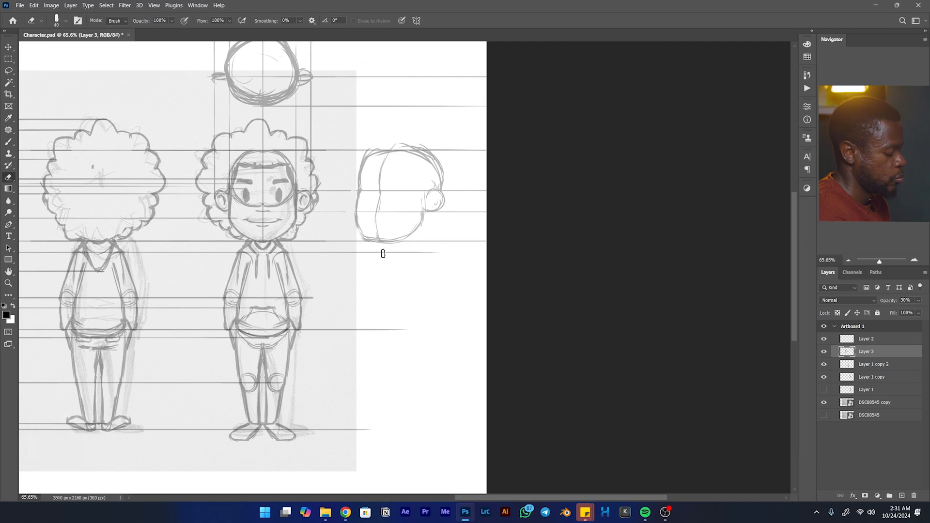
{"action": "key", "text": "b"}
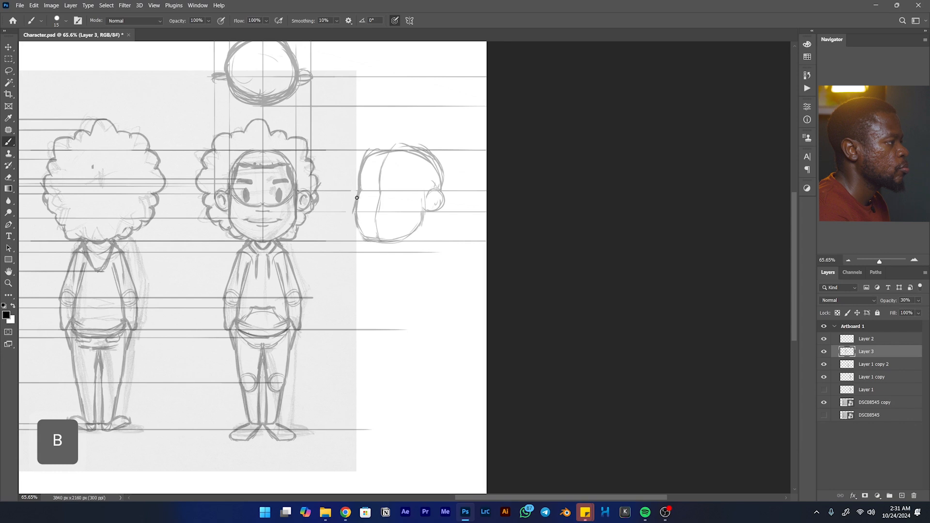
{"action": "mouse_move", "coordinate": [362, 233]}
{"action": "left_mouse_down"}
{"action": "mouse_move", "coordinate": [405, 237]}
{"action": "mouse_move", "coordinate": [423, 219]}
{"action": "left_mouse_up"}
{"action": "left_click_drag", "start_coordinate": [361, 163], "coordinate": [359, 183]}
{"action": "mouse_move", "coordinate": [379, 150]}
{"action": "left_mouse_down"}
{"action": "mouse_move", "coordinate": [365, 165]}
{"action": "mouse_move", "coordinate": [398, 156]}
{"action": "mouse_move", "coordinate": [393, 149]}
{"action": "mouse_move", "coordinate": [384, 153]}
{"action": "mouse_move", "coordinate": [424, 158]}
{"action": "mouse_move", "coordinate": [420, 152]}
{"action": "mouse_move", "coordinate": [440, 185]}
{"action": "mouse_move", "coordinate": [434, 161]}
{"action": "mouse_move", "coordinate": [439, 192]}
{"action": "mouse_move", "coordinate": [427, 245]}
{"action": "left_mouse_up"}
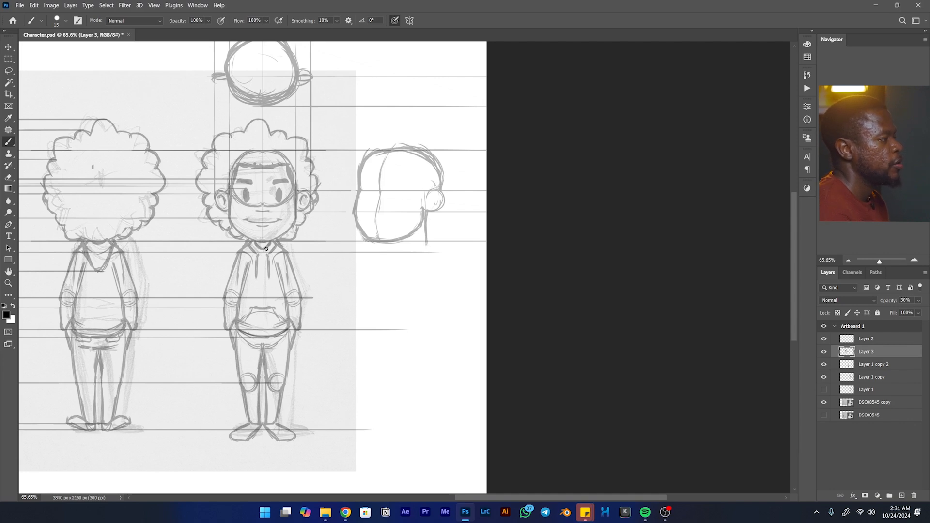
- Draw a guide from the front view's neck base, then sketch the three-quarter neck and a slanted torso line below it
{"action": "left_click_drag", "start_coordinate": [351, 250], "coordinate": [506, 240]}
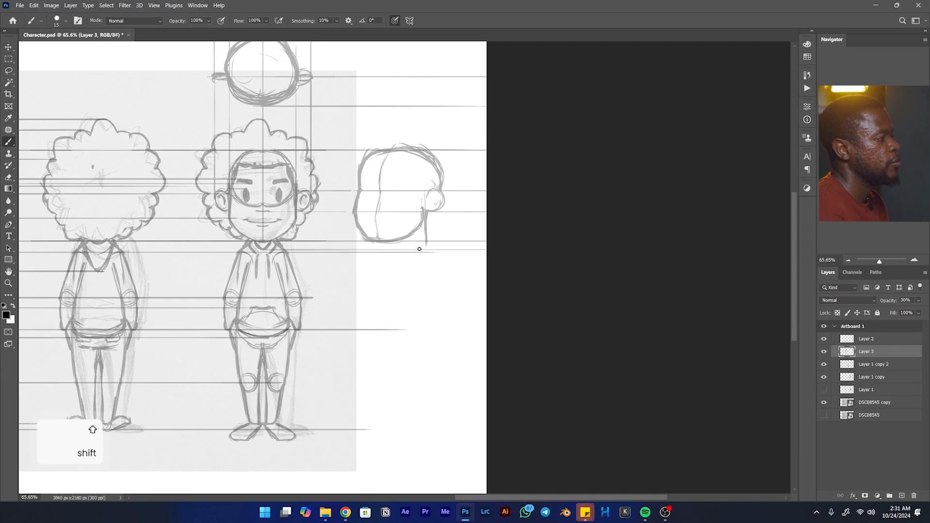
{"action": "left_click_drag", "start_coordinate": [406, 243], "coordinate": [406, 238]}
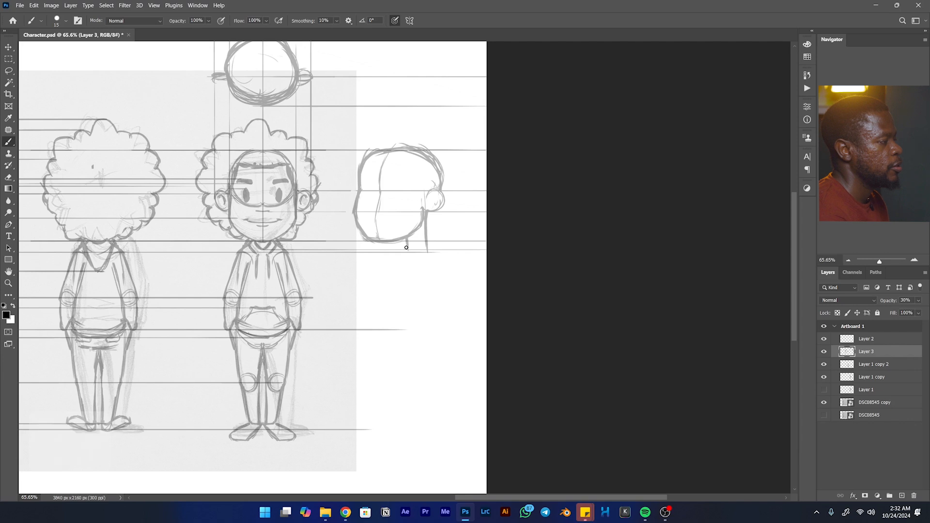
{"action": "left_click_drag", "start_coordinate": [426, 245], "coordinate": [416, 250]}
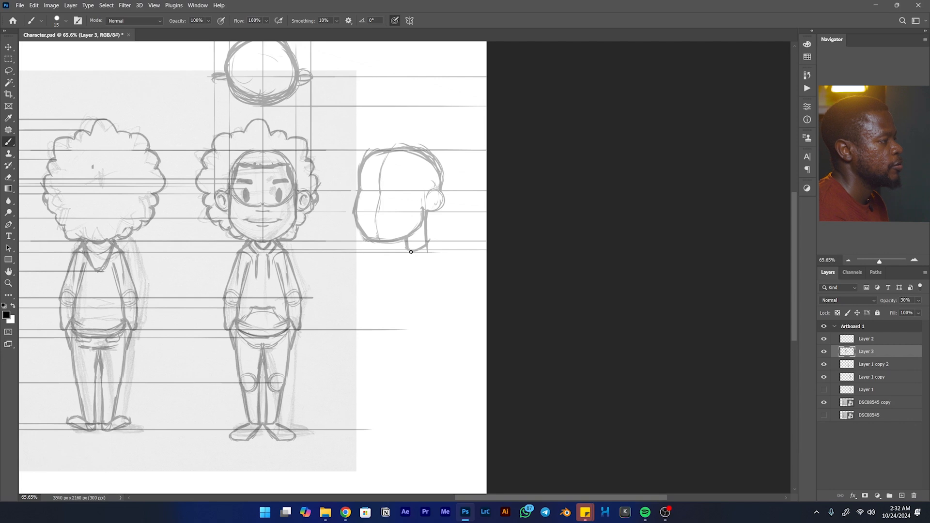
{"action": "left_click_drag", "start_coordinate": [408, 283], "coordinate": [417, 250]}
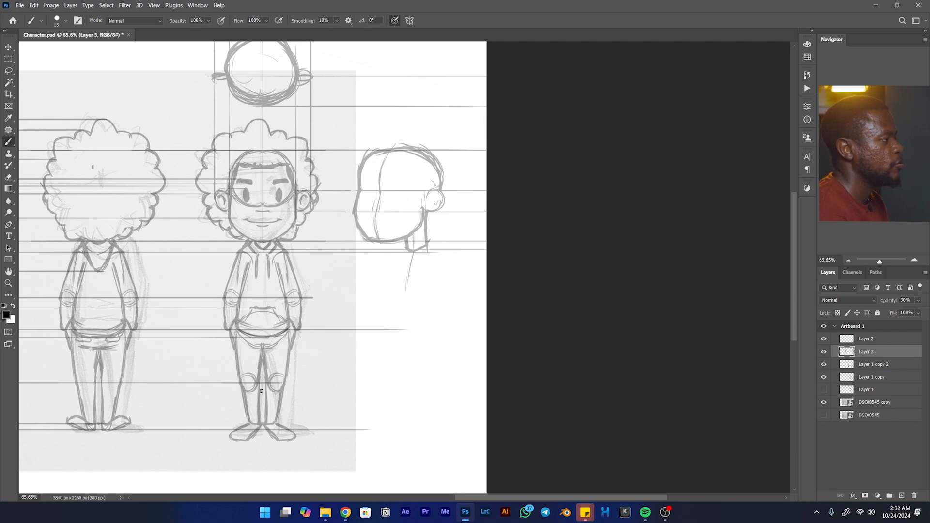
- Draw a vertical guide from the top of the three-quarter head up across the top view's horizontal guides
{"action": "key", "text": "space"}
{"action": "left_click_drag", "start_coordinate": [334, 155], "coordinate": [321, 238]}
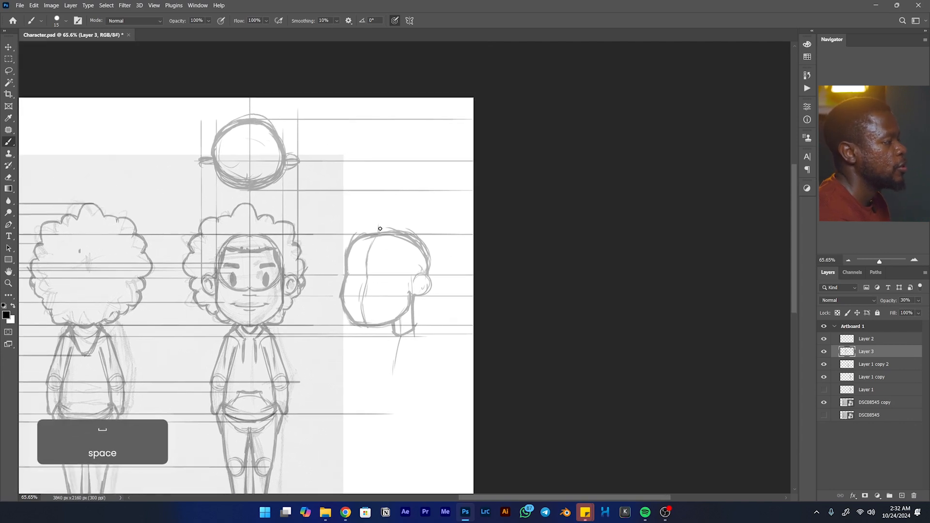
{"action": "left_click_drag", "start_coordinate": [379, 226], "coordinate": [372, 86]}
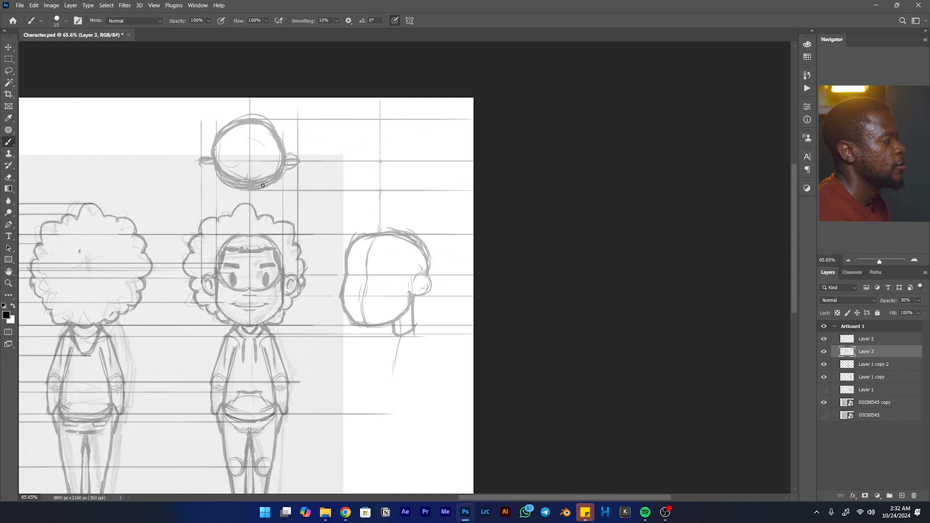
{"action": "left_click_drag", "start_coordinate": [377, 264], "coordinate": [401, 239]}
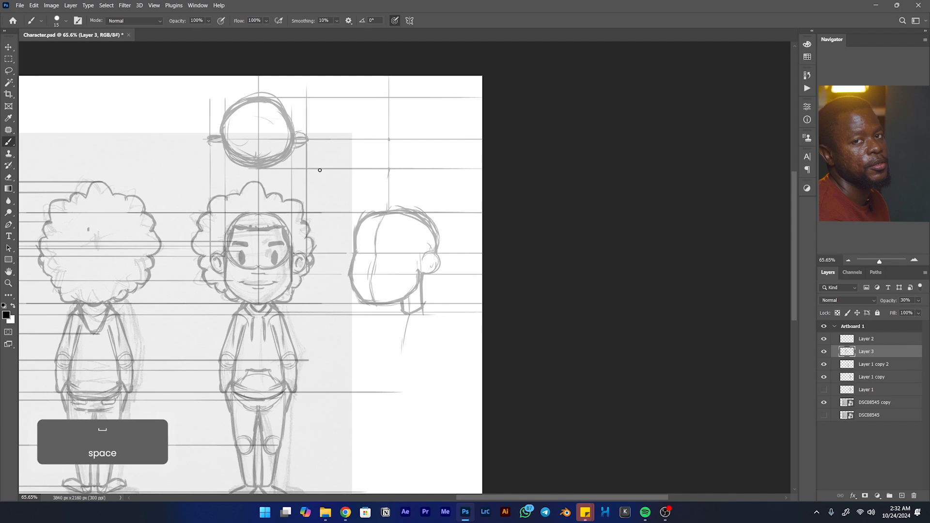
- Mark the far collar beside the three-quarter neck, then extend the torso's centre line down to the waist guide
{"action": "left_click_drag", "start_coordinate": [424, 283], "coordinate": [421, 244]}
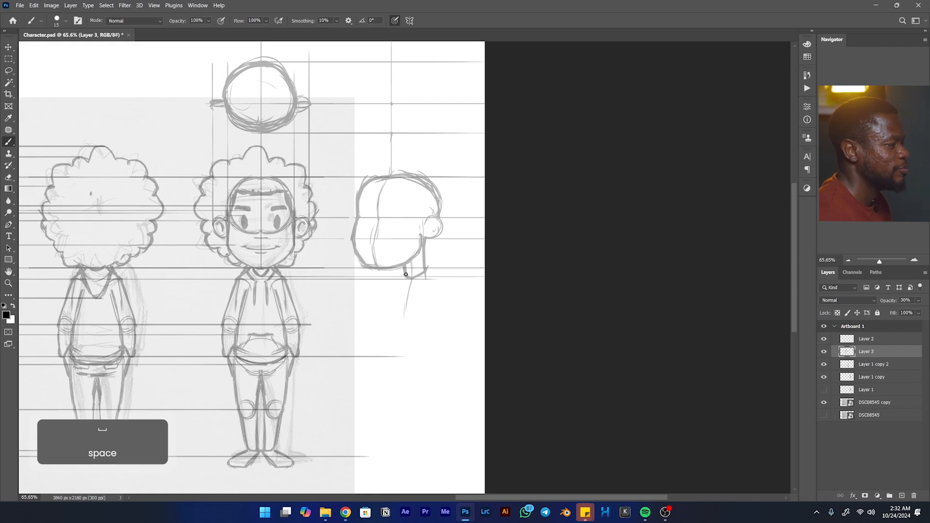
{"action": "left_click_drag", "start_coordinate": [404, 270], "coordinate": [398, 275]}
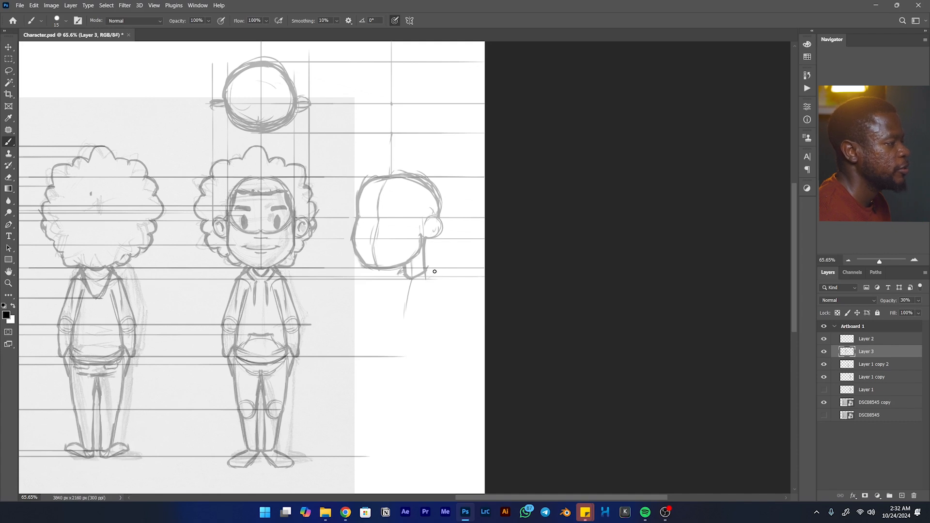
{"action": "left_click_drag", "start_coordinate": [408, 291], "coordinate": [407, 360]}
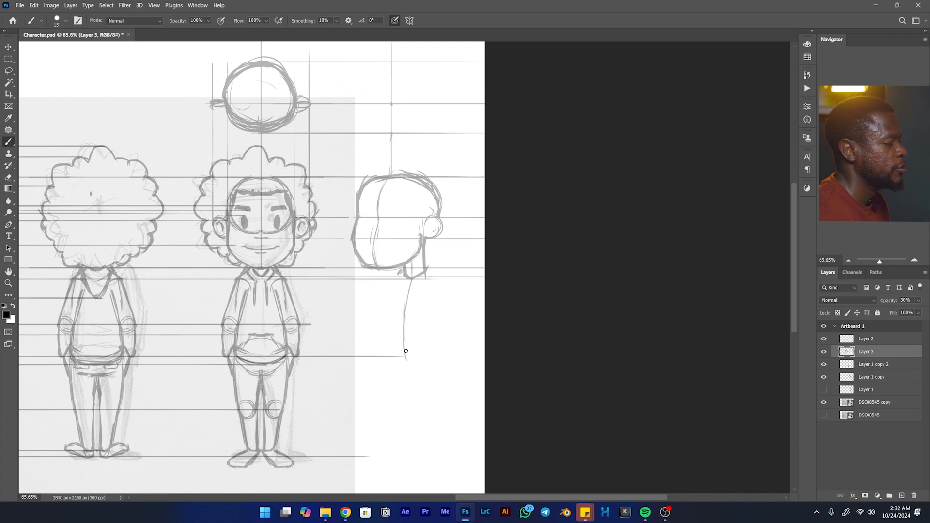
- Draw a horizontal guide from the front view's elbow across the three-quarter torso
{"action": "key", "text": "shift"}
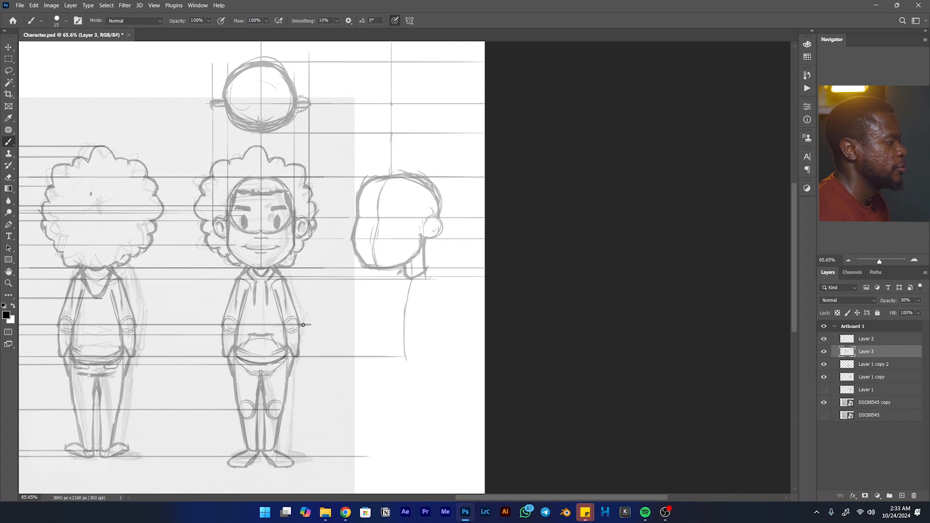
{"action": "left_click_drag", "start_coordinate": [372, 323], "coordinate": [484, 323]}
{"action": "key", "text": "shift"}
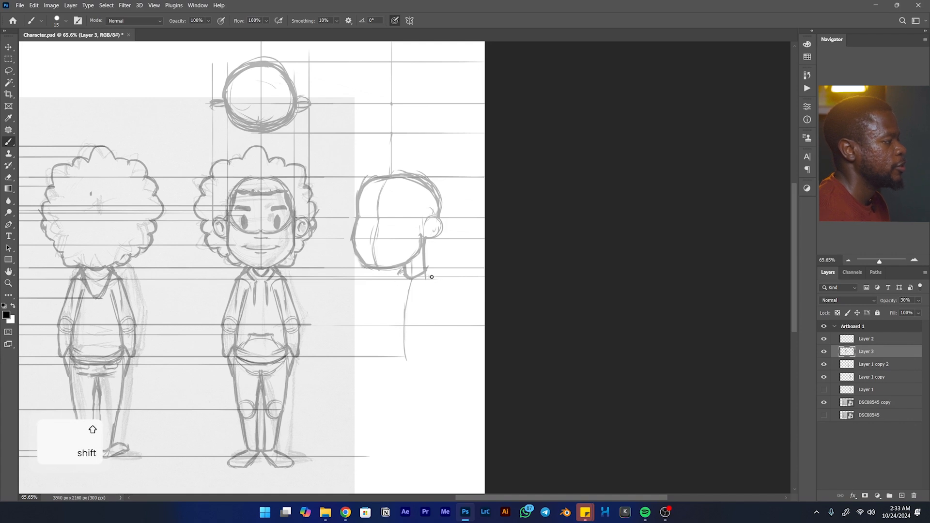
- Sketch the near shoulder and arm line of the three-quarter view with an elbow circle, and draw a guide from the front view's jacket hem
{"action": "left_click_drag", "start_coordinate": [427, 271], "coordinate": [450, 279]}
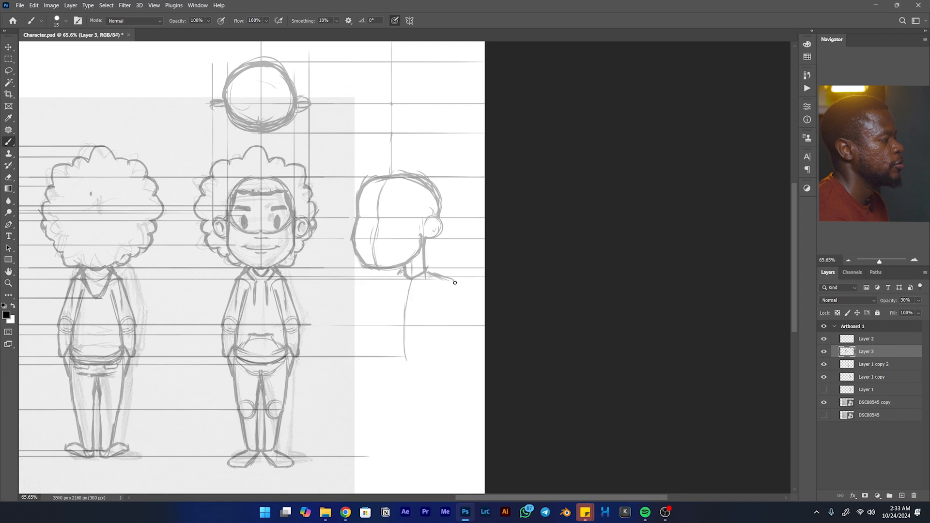
{"action": "left_click_drag", "start_coordinate": [458, 291], "coordinate": [473, 361]}
{"action": "key", "text": "shift"}
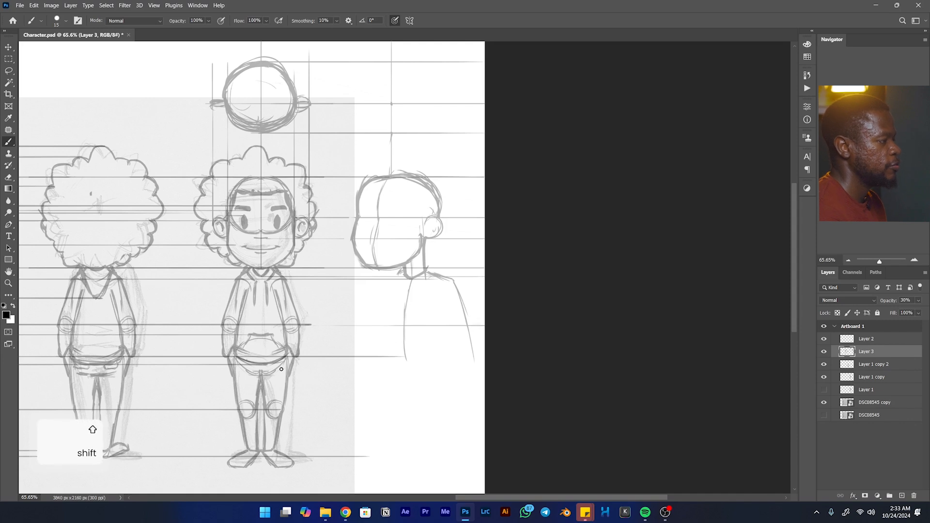
{"action": "left_click", "coordinate": [265, 364], "text": "shift"}
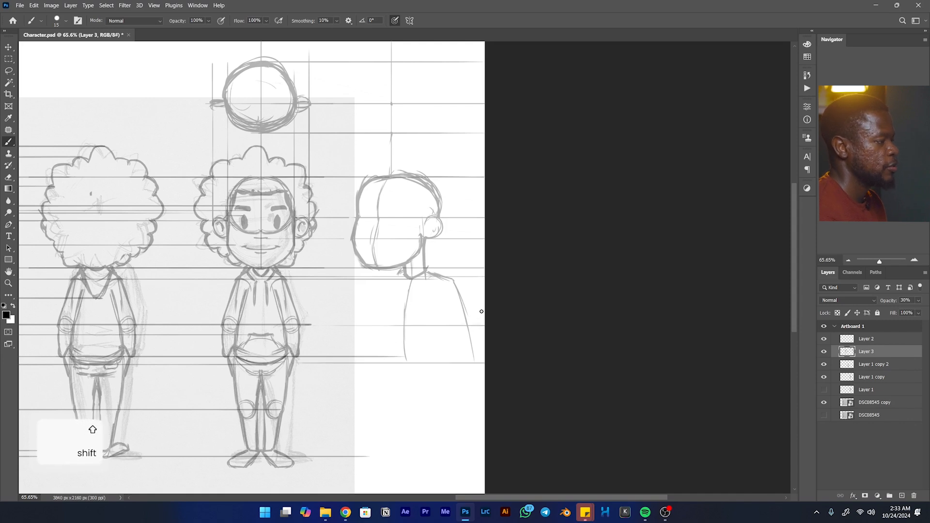
{"action": "left_click_drag", "start_coordinate": [468, 321], "coordinate": [457, 333]}
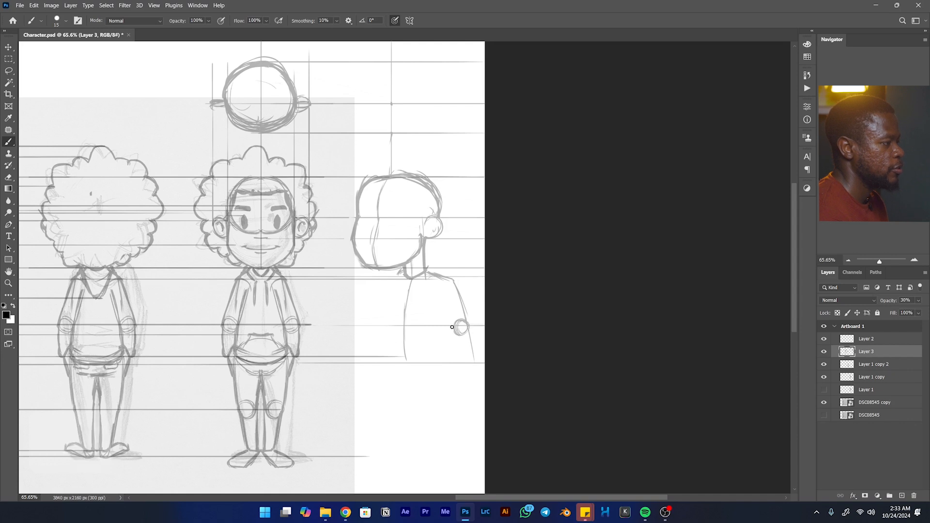
- Sketch the far shoulder and side of the three-quarter torso down to the hem guide, reinforce its centre line and start the hem
{"action": "left_click_drag", "start_coordinate": [402, 274], "coordinate": [393, 279]}
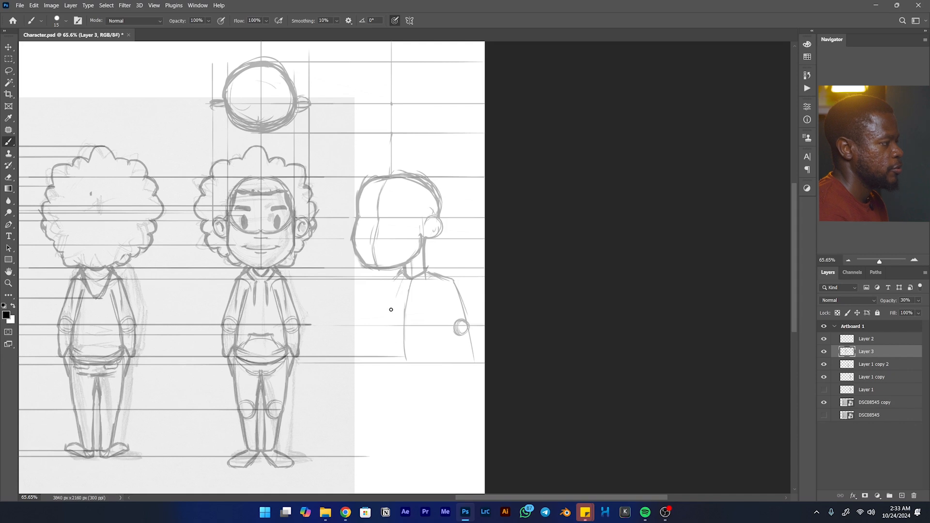
{"action": "key", "text": "space"}
{"action": "mouse_move", "coordinate": [322, 281]}
{"action": "left_mouse_down"}
{"action": "mouse_move", "coordinate": [625, 276]}
{"action": "mouse_move", "coordinate": [500, 248]}
{"action": "mouse_move", "coordinate": [513, 232]}
{"action": "left_mouse_up"}
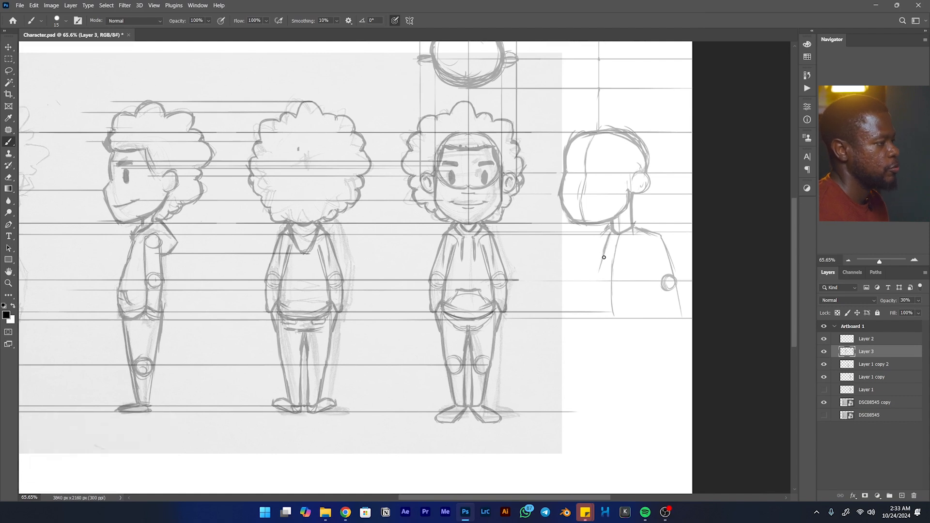
{"action": "mouse_move", "coordinate": [600, 265]}
{"action": "left_mouse_down"}
{"action": "mouse_move", "coordinate": [598, 316]}
{"action": "mouse_move", "coordinate": [595, 309]}
{"action": "left_mouse_up"}
{"action": "left_click_drag", "start_coordinate": [618, 240], "coordinate": [611, 315]}
{"action": "left_click_drag", "start_coordinate": [612, 236], "coordinate": [605, 257]}
{"action": "left_click_drag", "start_coordinate": [600, 291], "coordinate": [594, 316]}
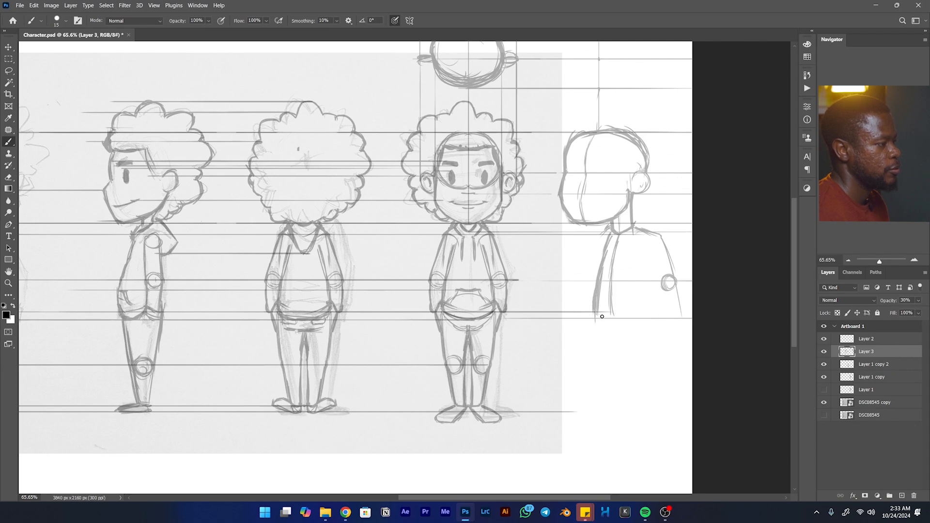
{"action": "mouse_move", "coordinate": [621, 318]}
{"action": "left_mouse_down"}
{"action": "mouse_move", "coordinate": [596, 316]}
{"action": "mouse_move", "coordinate": [629, 320]}
{"action": "mouse_move", "coordinate": [603, 316]}
{"action": "mouse_move", "coordinate": [616, 317]}
{"action": "mouse_move", "coordinate": [609, 258]}
{"action": "left_mouse_up"}
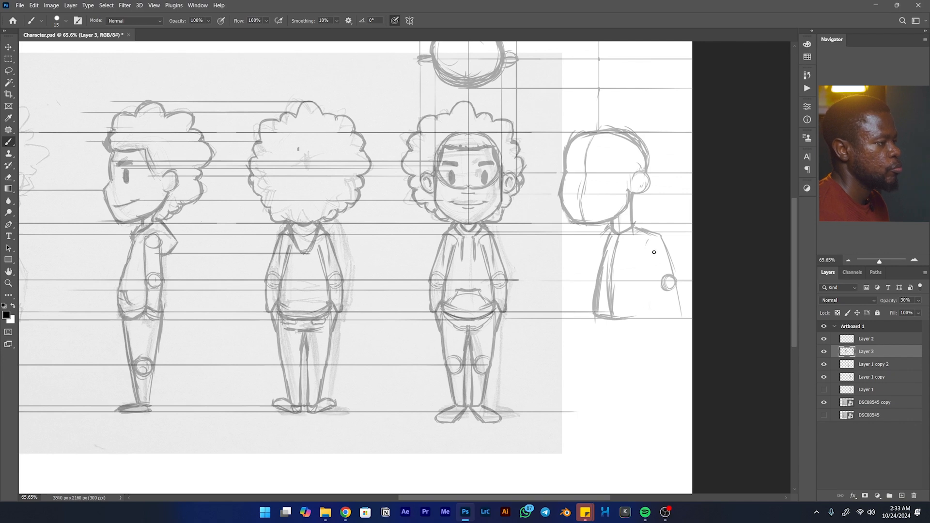
- Sketch the near upper arm to the elbow circle and angle the forearm back in towards the hip
{"action": "mouse_move", "coordinate": [655, 234]}
{"action": "left_mouse_down"}
{"action": "mouse_move", "coordinate": [648, 248]}
{"action": "mouse_move", "coordinate": [659, 296]}
{"action": "left_mouse_up"}
{"action": "mouse_move", "coordinate": [647, 248]}
{"action": "left_mouse_down"}
{"action": "mouse_move", "coordinate": [660, 295]}
{"action": "mouse_move", "coordinate": [661, 283]}
{"action": "mouse_move", "coordinate": [652, 316]}
{"action": "left_mouse_up"}
{"action": "left_click_drag", "start_coordinate": [660, 291], "coordinate": [652, 316]}
{"action": "left_click_drag", "start_coordinate": [676, 287], "coordinate": [661, 328]}
{"action": "left_click_drag", "start_coordinate": [672, 295], "coordinate": [662, 317]}
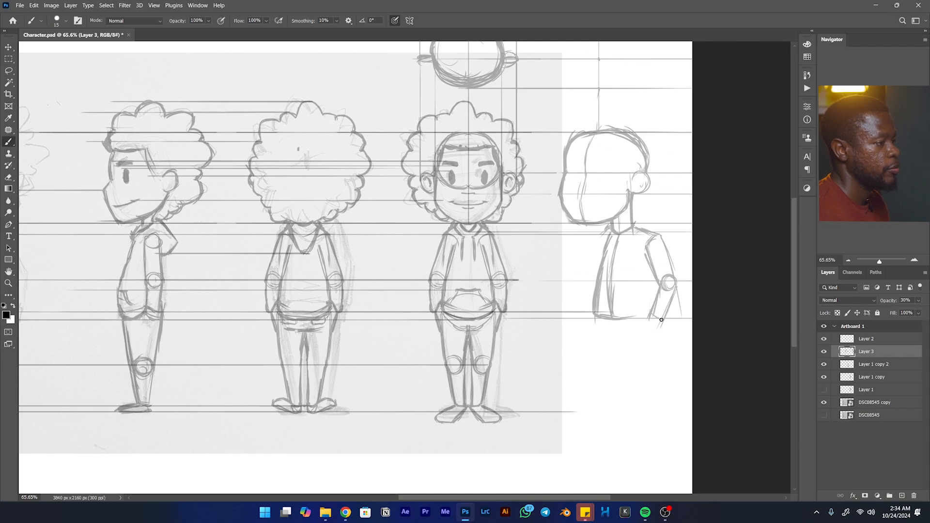
- Draw a guide from the front view's crotch and sketch the outer and inner lines of the near thigh
{"action": "left_click_drag", "start_coordinate": [662, 322], "coordinate": [651, 352]}
{"action": "mouse_move", "coordinate": [470, 331]}
{"action": "left_mouse_down"}
{"action": "mouse_move", "coordinate": [652, 332]}
{"action": "mouse_move", "coordinate": [620, 365]}
{"action": "left_mouse_up"}
{"action": "left_click_drag", "start_coordinate": [614, 332], "coordinate": [621, 375]}
- Draw horizontal guides from the front view's ankles and knees across to the three-quarter view
{"action": "left_click_drag", "start_coordinate": [713, 411], "coordinate": [423, 411]}
{"action": "key", "text": "ctrl+z"}
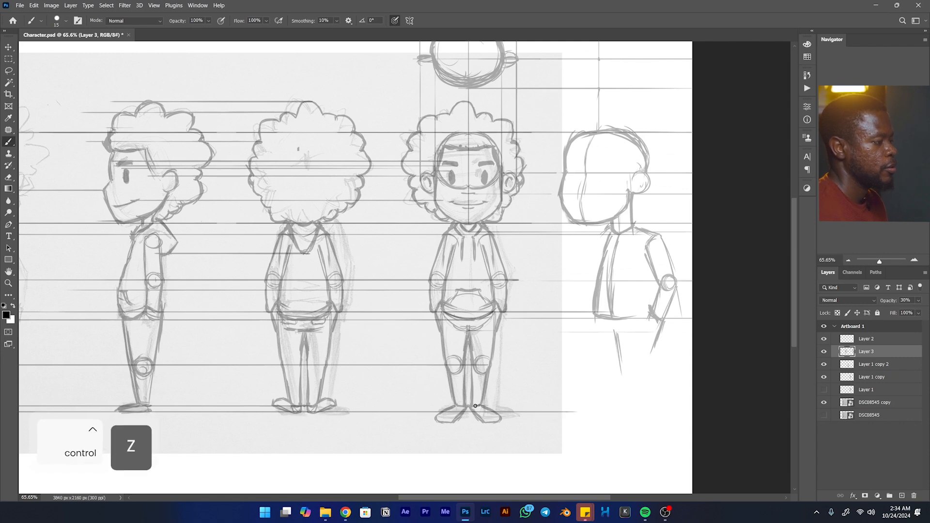
{"action": "left_click_drag", "start_coordinate": [489, 406], "coordinate": [727, 407]}
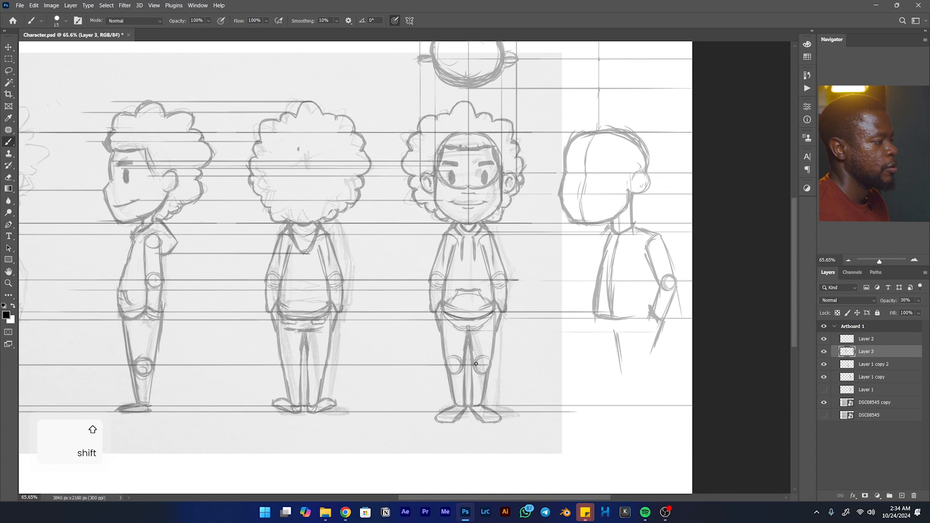
{"action": "left_click_drag", "start_coordinate": [573, 363], "coordinate": [716, 360]}
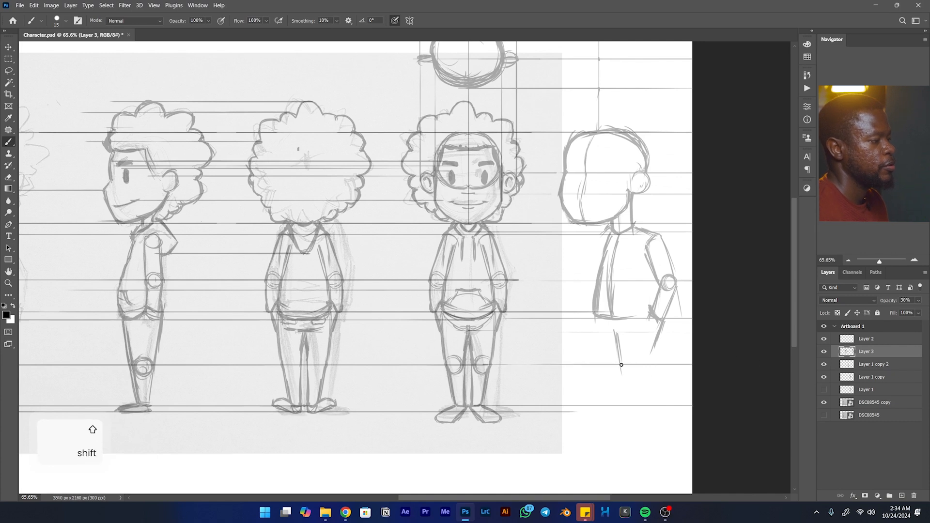
- Sketch the near knee circle on the knee guide and draw the near lower leg down to the ankle guide
{"action": "mouse_move", "coordinate": [622, 362]}
{"action": "left_mouse_down"}
{"action": "mouse_move", "coordinate": [625, 364]}
{"action": "mouse_move", "coordinate": [634, 359]}
{"action": "mouse_move", "coordinate": [630, 373]}
{"action": "mouse_move", "coordinate": [643, 370]}
{"action": "mouse_move", "coordinate": [635, 356]}
{"action": "mouse_move", "coordinate": [628, 371]}
{"action": "mouse_move", "coordinate": [644, 367]}
{"action": "mouse_move", "coordinate": [631, 359]}
{"action": "mouse_move", "coordinate": [641, 372]}
{"action": "mouse_move", "coordinate": [650, 352]}
{"action": "mouse_move", "coordinate": [642, 381]}
{"action": "left_mouse_up"}
{"action": "mouse_move", "coordinate": [616, 335]}
{"action": "left_mouse_down"}
{"action": "mouse_move", "coordinate": [628, 378]}
{"action": "mouse_move", "coordinate": [613, 338]}
{"action": "mouse_move", "coordinate": [631, 408]}
{"action": "left_mouse_up"}
{"action": "mouse_move", "coordinate": [621, 366]}
{"action": "left_mouse_down"}
{"action": "mouse_move", "coordinate": [630, 409]}
{"action": "mouse_move", "coordinate": [641, 405]}
{"action": "mouse_move", "coordinate": [643, 376]}
{"action": "mouse_move", "coordinate": [641, 404]}
{"action": "left_mouse_up"}
- Sketch the far leg from hem to ankle guide, then add both feet to the three-quarter view
{"action": "mouse_move", "coordinate": [598, 318]}
{"action": "left_mouse_down"}
{"action": "mouse_move", "coordinate": [600, 355]}
{"action": "mouse_move", "coordinate": [594, 316]}
{"action": "mouse_move", "coordinate": [606, 397]}
{"action": "left_mouse_up"}
{"action": "mouse_move", "coordinate": [594, 336]}
{"action": "left_mouse_down"}
{"action": "mouse_move", "coordinate": [608, 409]}
{"action": "mouse_move", "coordinate": [619, 371]}
{"action": "mouse_move", "coordinate": [615, 401]}
{"action": "left_mouse_up"}
{"action": "mouse_move", "coordinate": [619, 358]}
{"action": "left_mouse_down"}
{"action": "mouse_move", "coordinate": [612, 383]}
{"action": "mouse_move", "coordinate": [616, 346]}
{"action": "mouse_move", "coordinate": [613, 403]}
{"action": "mouse_move", "coordinate": [609, 396]}
{"action": "mouse_move", "coordinate": [585, 419]}
{"action": "mouse_move", "coordinate": [615, 409]}
{"action": "mouse_move", "coordinate": [605, 422]}
{"action": "mouse_move", "coordinate": [612, 417]}
{"action": "mouse_move", "coordinate": [583, 424]}
{"action": "left_mouse_up"}
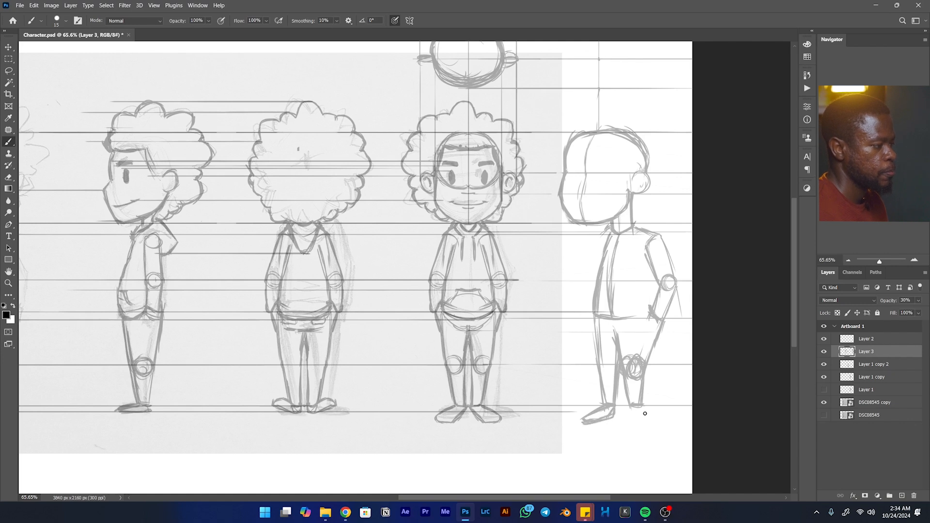
{"action": "mouse_move", "coordinate": [640, 411]}
{"action": "left_mouse_down"}
{"action": "mouse_move", "coordinate": [621, 425]}
{"action": "mouse_move", "coordinate": [633, 427]}
{"action": "mouse_move", "coordinate": [643, 416]}
{"action": "mouse_move", "coordinate": [641, 430]}
{"action": "mouse_move", "coordinate": [630, 412]}
{"action": "mouse_move", "coordinate": [627, 421]}
{"action": "mouse_move", "coordinate": [645, 424]}
{"action": "mouse_move", "coordinate": [636, 425]}
{"action": "mouse_move", "coordinate": [646, 424]}
{"action": "mouse_move", "coordinate": [644, 411]}
{"action": "mouse_move", "coordinate": [645, 428]}
{"action": "mouse_move", "coordinate": [630, 414]}
{"action": "mouse_move", "coordinate": [640, 432]}
{"action": "left_mouse_up"}
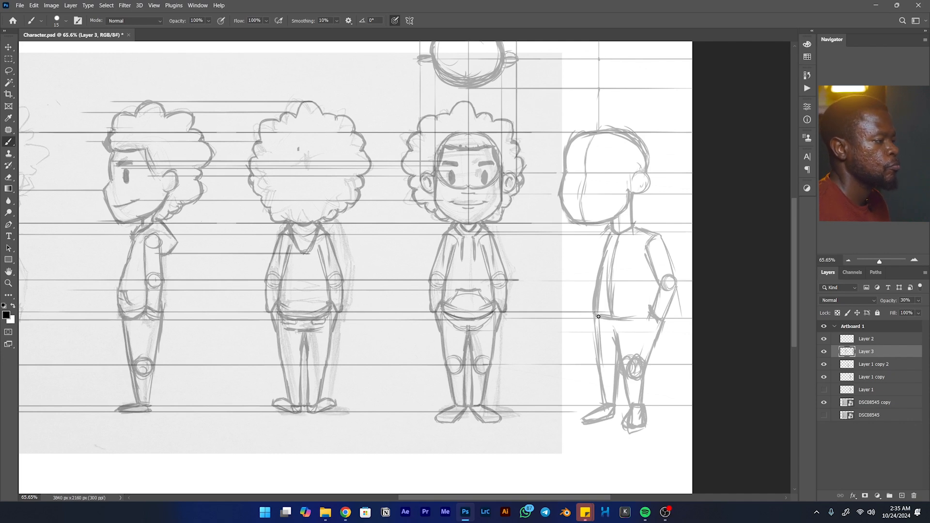
- Darken the three-quarter jacket's hem and centre line, then sketch the front pocket on a guide level with its top edge
{"action": "left_click_drag", "start_coordinate": [632, 319], "coordinate": [646, 316]}
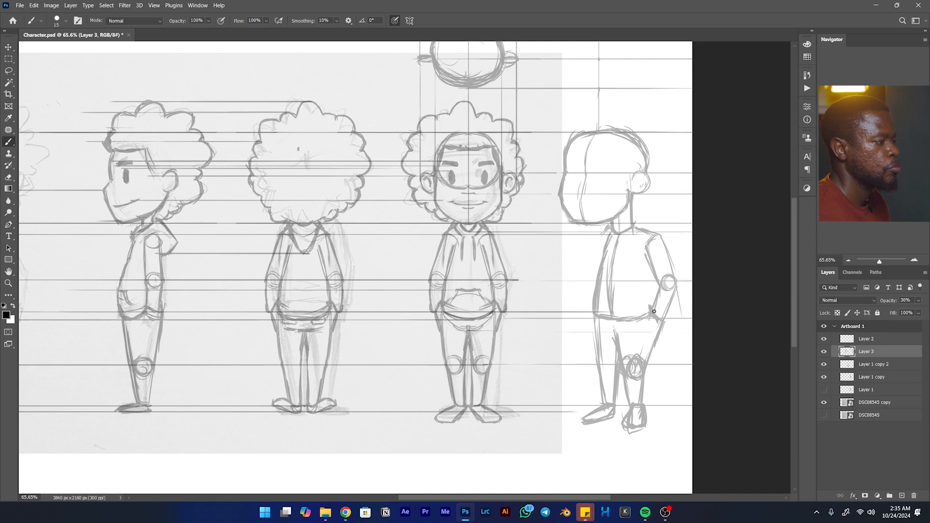
{"action": "left_click_drag", "start_coordinate": [610, 272], "coordinate": [607, 323]}
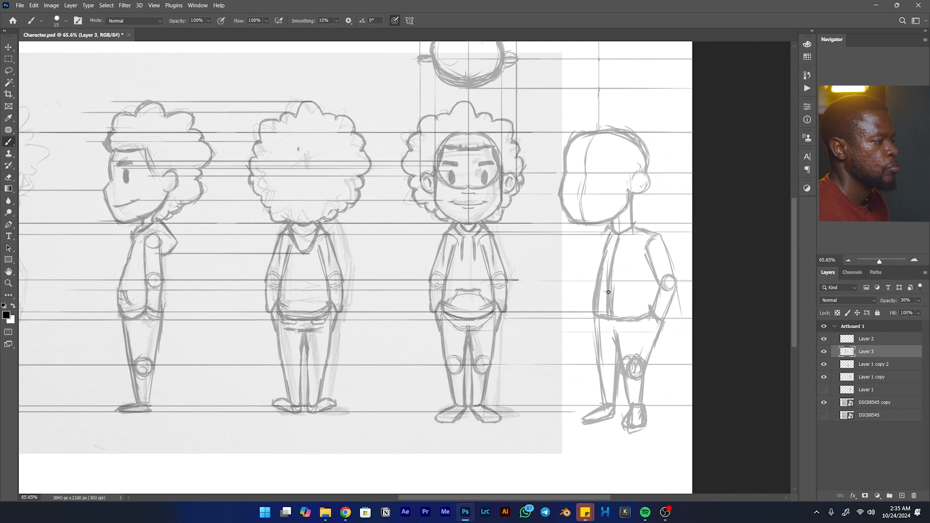
{"action": "left_click_drag", "start_coordinate": [644, 292], "coordinate": [450, 288]}
{"action": "mouse_move", "coordinate": [622, 305]}
{"action": "left_mouse_down"}
{"action": "mouse_move", "coordinate": [622, 290]}
{"action": "mouse_move", "coordinate": [635, 308]}
{"action": "left_mouse_up"}
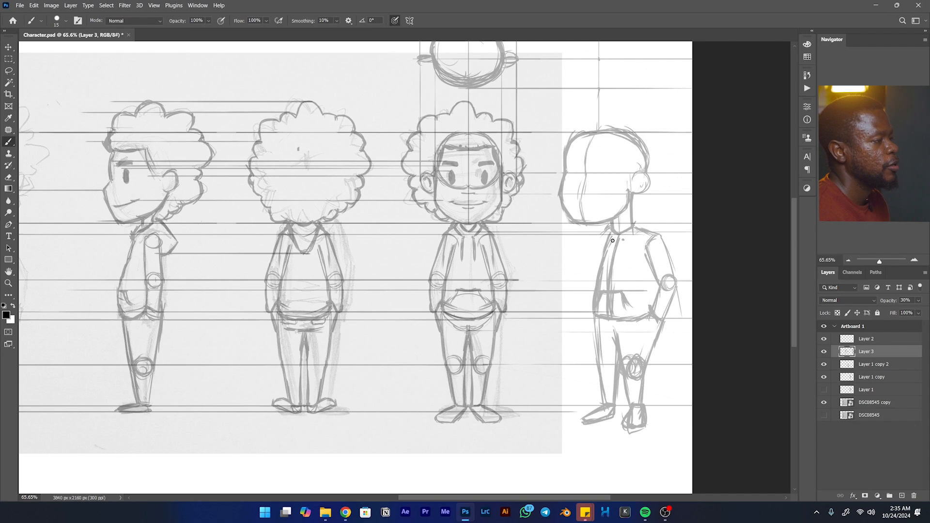
- Sketch the drawstrings at the three-quarter neckline and the hood's edges around the neck
{"action": "left_click_drag", "start_coordinate": [613, 242], "coordinate": [619, 257]}
{"action": "left_click_drag", "start_coordinate": [609, 228], "coordinate": [615, 232]}
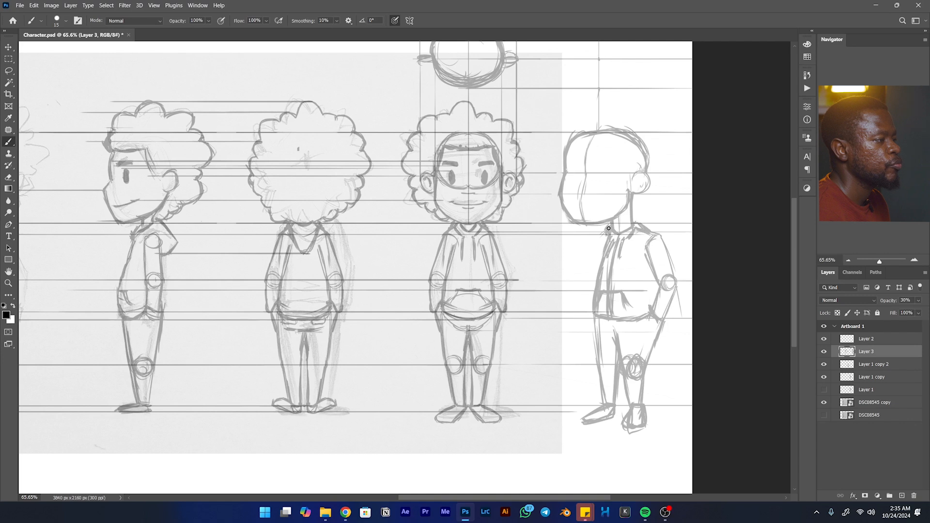
{"action": "left_click_drag", "start_coordinate": [596, 248], "coordinate": [609, 234]}
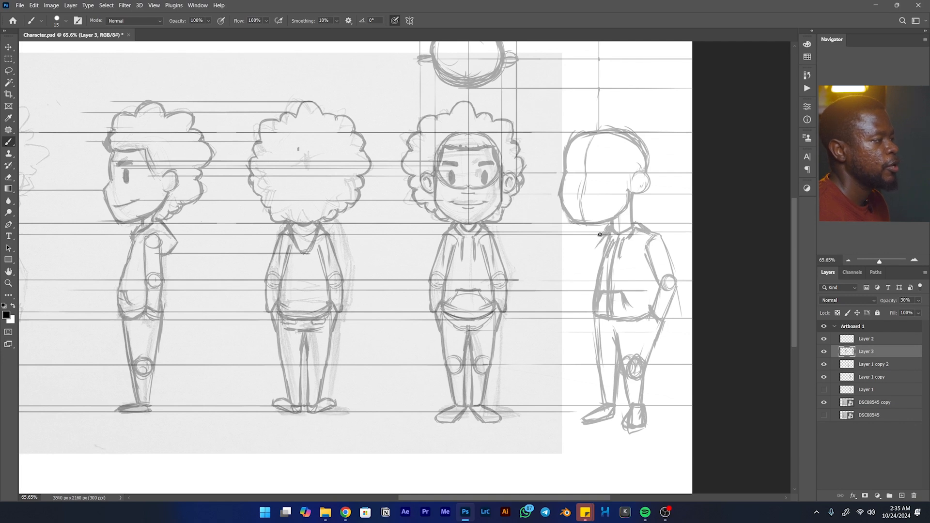
- Sketch the far arm with its elbow circle behind the three-quarter torso, then darken the far leg's outline
{"action": "mouse_move", "coordinate": [599, 235]}
{"action": "left_mouse_down"}
{"action": "mouse_move", "coordinate": [585, 274]}
{"action": "mouse_move", "coordinate": [600, 239]}
{"action": "mouse_move", "coordinate": [586, 280]}
{"action": "mouse_move", "coordinate": [595, 285]}
{"action": "mouse_move", "coordinate": [598, 275]}
{"action": "mouse_move", "coordinate": [584, 285]}
{"action": "mouse_move", "coordinate": [593, 315]}
{"action": "mouse_move", "coordinate": [586, 279]}
{"action": "mouse_move", "coordinate": [593, 318]}
{"action": "left_mouse_up"}
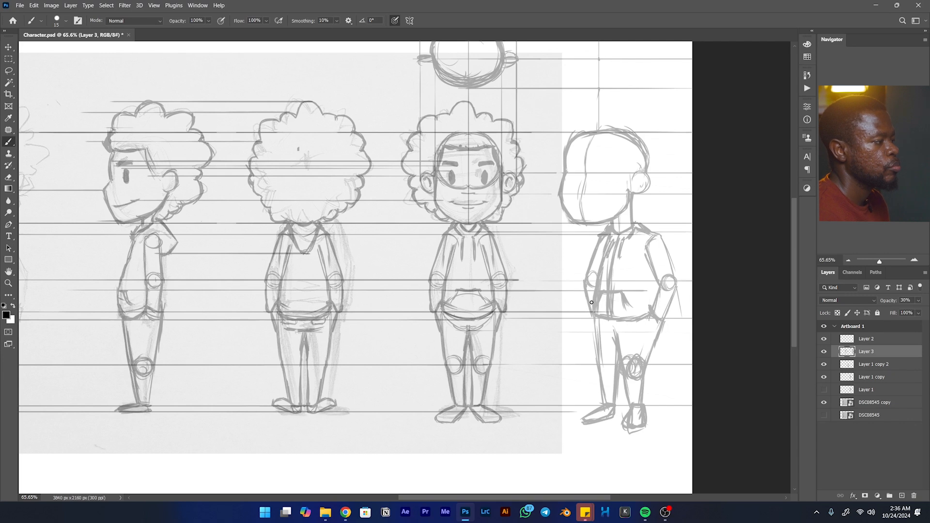
{"action": "left_click_drag", "start_coordinate": [593, 299], "coordinate": [600, 385]}
{"action": "mouse_move", "coordinate": [591, 339]}
{"action": "left_mouse_down"}
{"action": "mouse_move", "coordinate": [603, 407]}
{"action": "mouse_move", "coordinate": [613, 404]}
{"action": "left_mouse_up"}
{"action": "left_click_drag", "start_coordinate": [617, 353], "coordinate": [612, 384]}
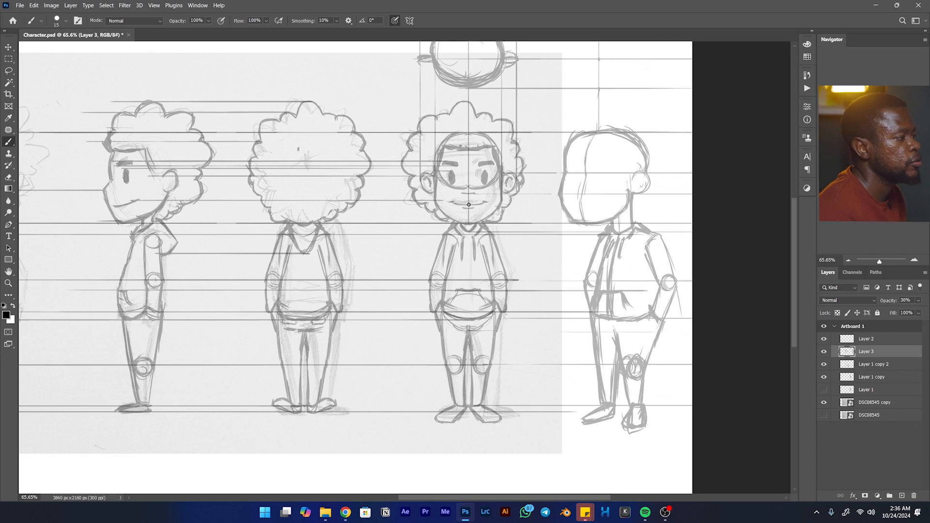
- Draw a guide from the front view's mouth and sketch the nose and mouth on the three-quarter face
{"action": "key", "text": "shift"}
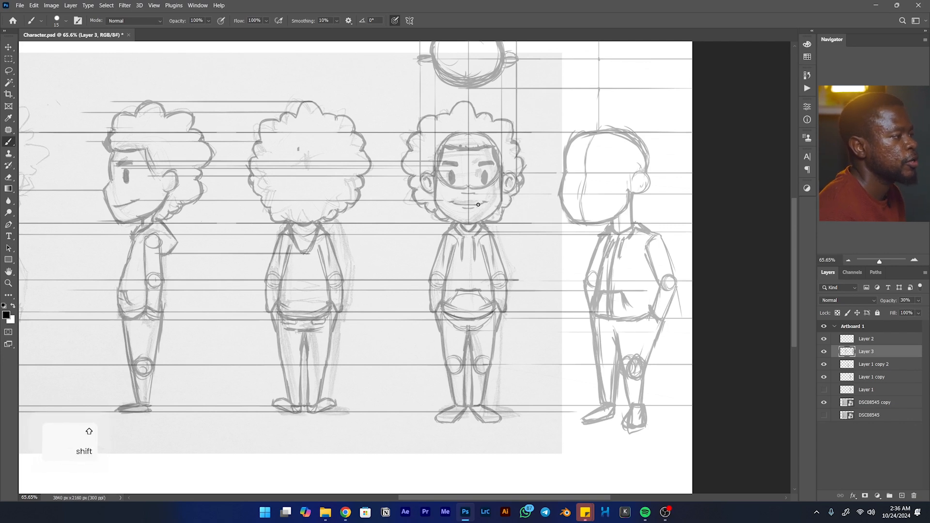
{"action": "left_click_drag", "start_coordinate": [598, 198], "coordinate": [546, 198]}
{"action": "key", "text": "ctrl+z"}
{"action": "key", "text": "ctrl+z"}
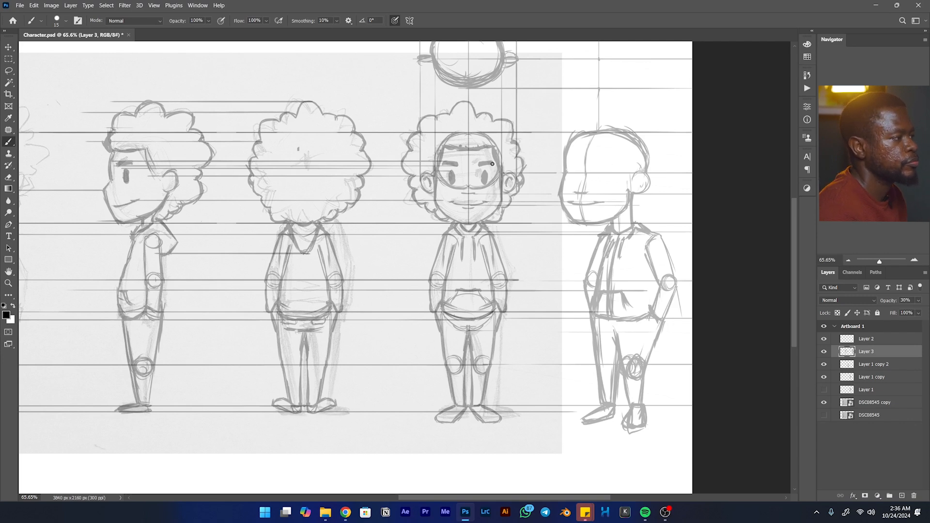
- Draw a guide from the front view's eyebrows and sketch both eyebrows on the three-quarter face
{"action": "key", "text": "shift"}
{"action": "left_click_drag", "start_coordinate": [514, 160], "coordinate": [643, 162]}
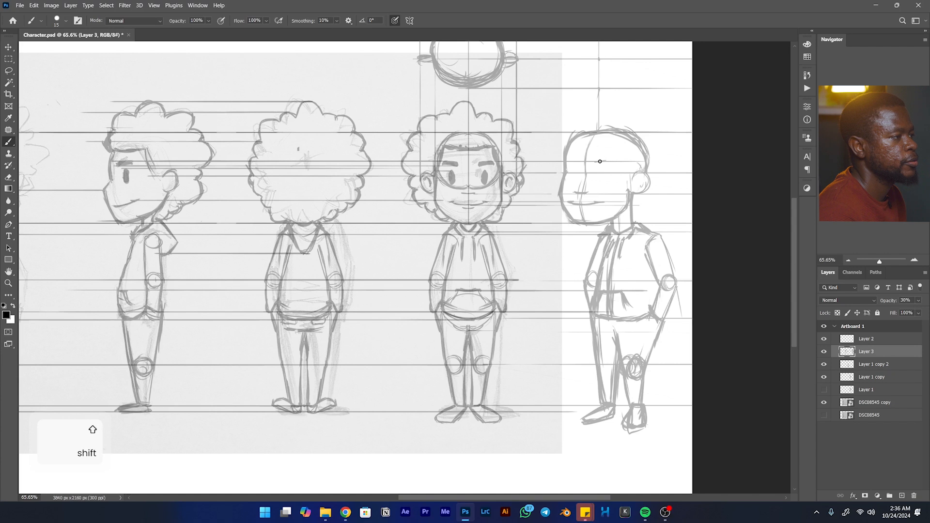
{"action": "left_click_drag", "start_coordinate": [608, 160], "coordinate": [616, 161]}
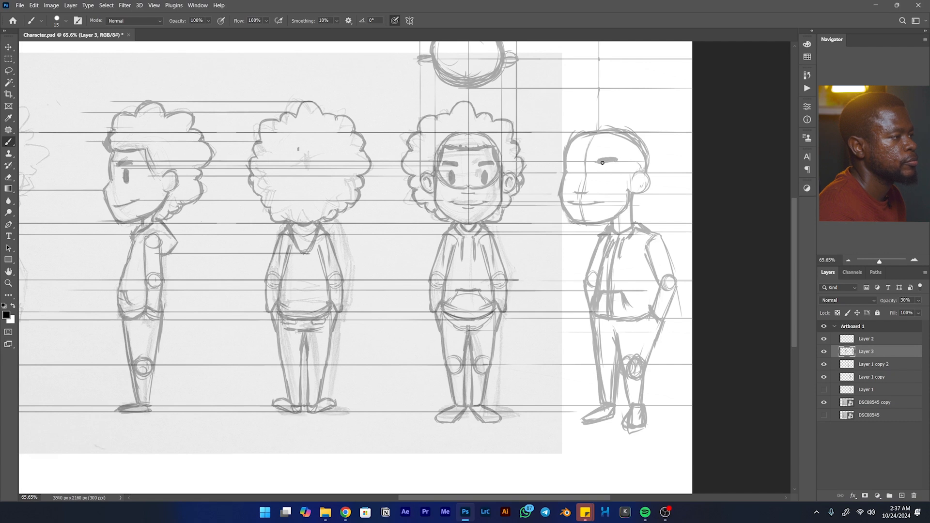
{"action": "left_click_drag", "start_coordinate": [578, 160], "coordinate": [566, 161]}
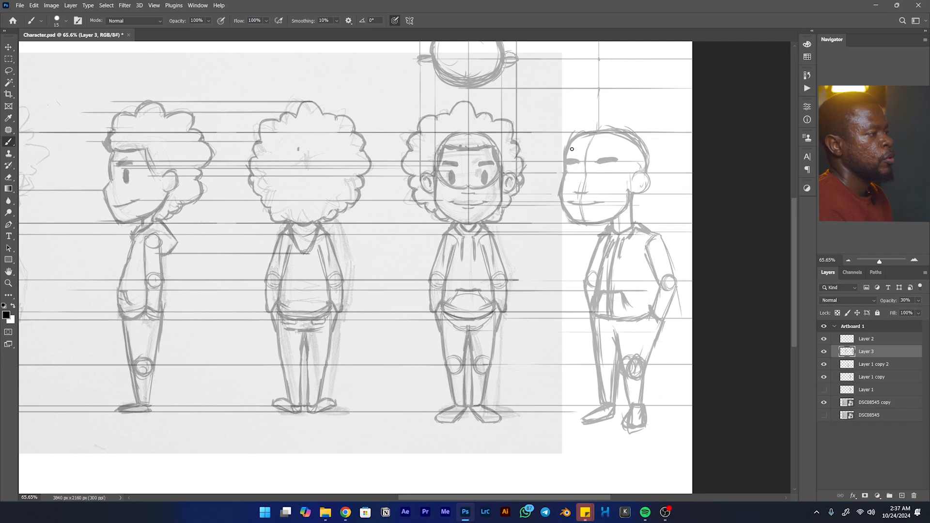
- Draw a guide from the front view's hairline and sketch the hairline and sideburn on the three-quarter head
{"action": "left_click_drag", "start_coordinate": [477, 150], "coordinate": [695, 150]}
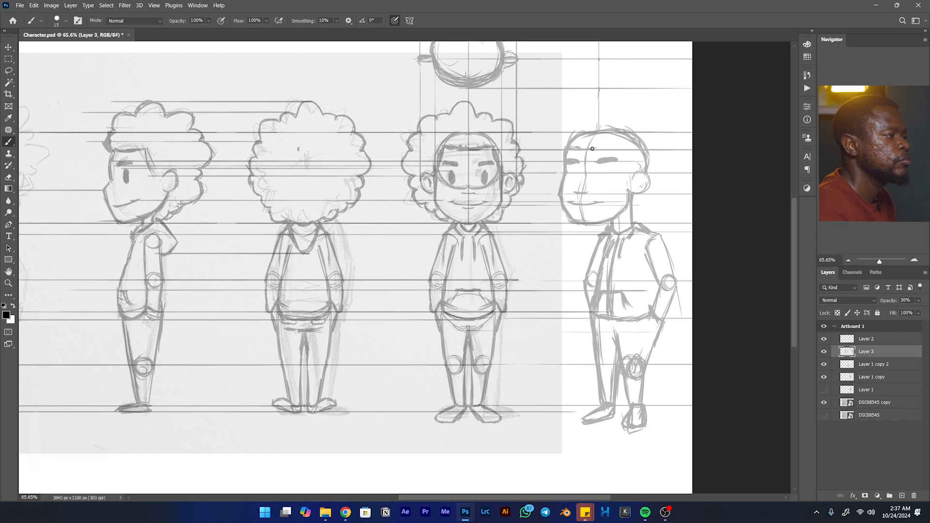
{"action": "mouse_move", "coordinate": [602, 147]}
{"action": "left_mouse_down"}
{"action": "mouse_move", "coordinate": [630, 175]}
{"action": "mouse_move", "coordinate": [621, 148]}
{"action": "mouse_move", "coordinate": [631, 179]}
{"action": "left_mouse_up"}
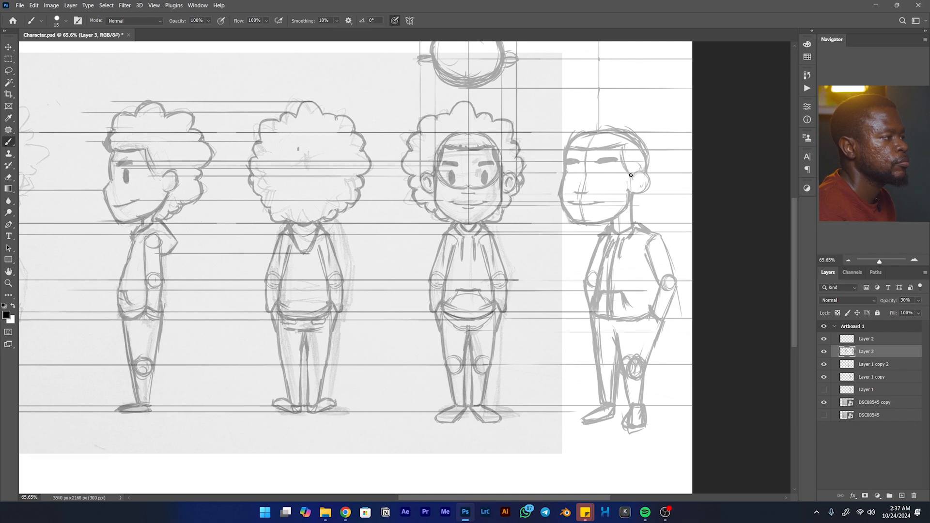
{"action": "left_click_drag", "start_coordinate": [620, 147], "coordinate": [629, 170]}
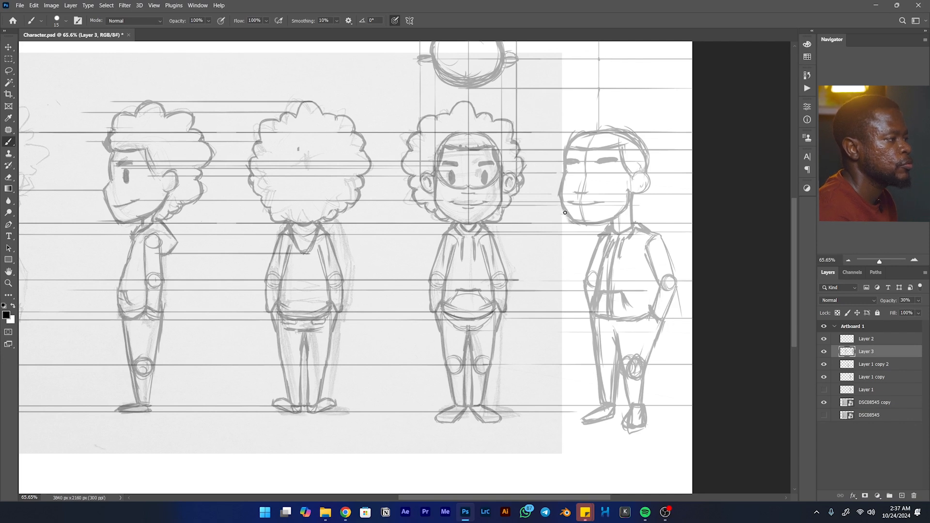
- Sketch the scalloped curly hair outline around the three-quarter head, from the nape over the crown to the far side of the face
{"action": "left_click_drag", "start_coordinate": [562, 217], "coordinate": [554, 215]}
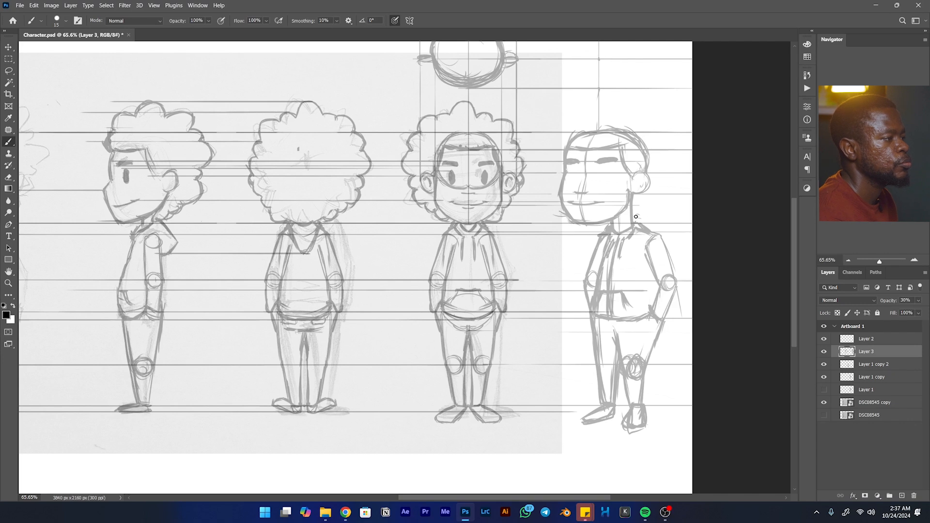
{"action": "mouse_move", "coordinate": [634, 218]}
{"action": "left_mouse_down"}
{"action": "mouse_move", "coordinate": [658, 216]}
{"action": "mouse_move", "coordinate": [677, 193]}
{"action": "mouse_move", "coordinate": [658, 210]}
{"action": "mouse_move", "coordinate": [672, 204]}
{"action": "mouse_move", "coordinate": [667, 210]}
{"action": "mouse_move", "coordinate": [680, 190]}
{"action": "mouse_move", "coordinate": [672, 151]}
{"action": "left_mouse_up"}
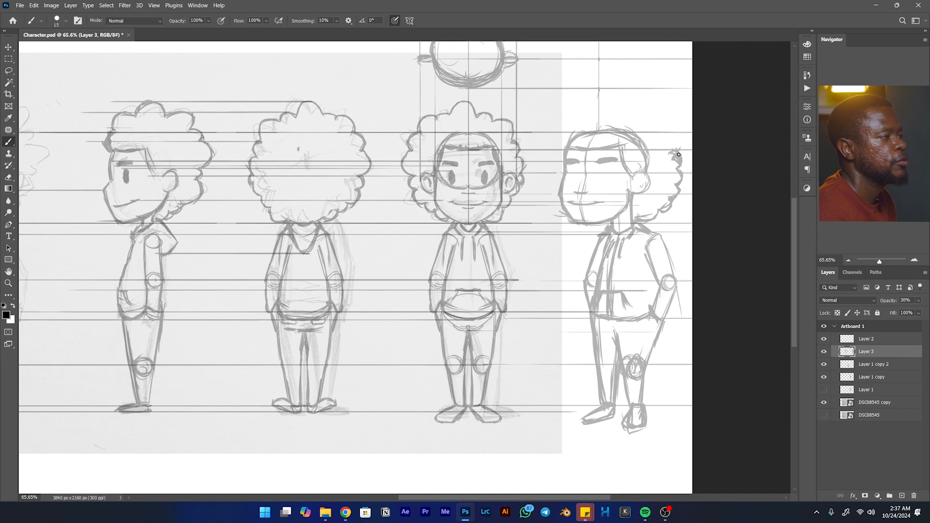
{"action": "mouse_move", "coordinate": [670, 138]}
{"action": "left_mouse_down"}
{"action": "mouse_move", "coordinate": [626, 109]}
{"action": "mouse_move", "coordinate": [641, 113]}
{"action": "mouse_move", "coordinate": [624, 97]}
{"action": "mouse_move", "coordinate": [638, 113]}
{"action": "mouse_move", "coordinate": [612, 107]}
{"action": "mouse_move", "coordinate": [644, 119]}
{"action": "mouse_move", "coordinate": [635, 111]}
{"action": "mouse_move", "coordinate": [627, 119]}
{"action": "mouse_move", "coordinate": [614, 104]}
{"action": "mouse_move", "coordinate": [625, 114]}
{"action": "mouse_move", "coordinate": [594, 105]}
{"action": "mouse_move", "coordinate": [612, 104]}
{"action": "mouse_move", "coordinate": [596, 111]}
{"action": "mouse_move", "coordinate": [615, 107]}
{"action": "mouse_move", "coordinate": [587, 115]}
{"action": "left_mouse_up"}
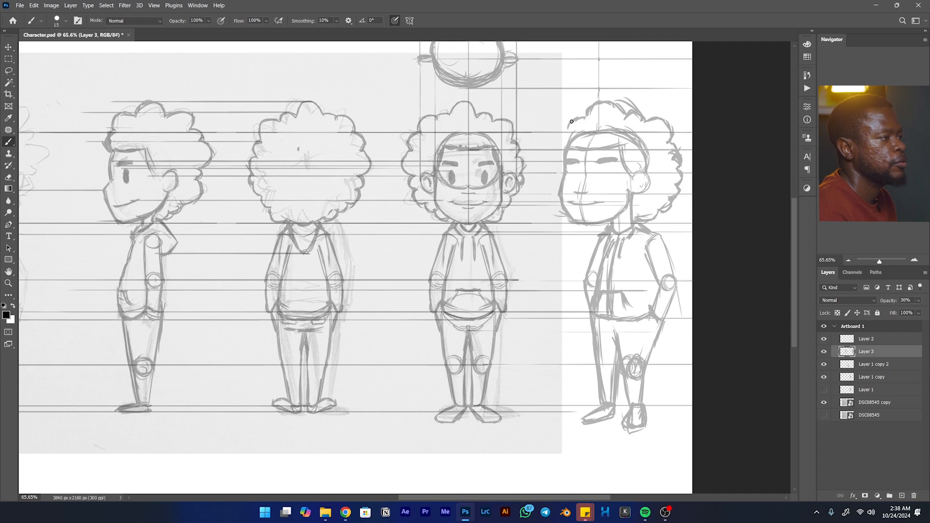
{"action": "left_click_drag", "start_coordinate": [565, 131], "coordinate": [553, 145]}
{"action": "left_click_drag", "start_coordinate": [554, 149], "coordinate": [549, 170]}
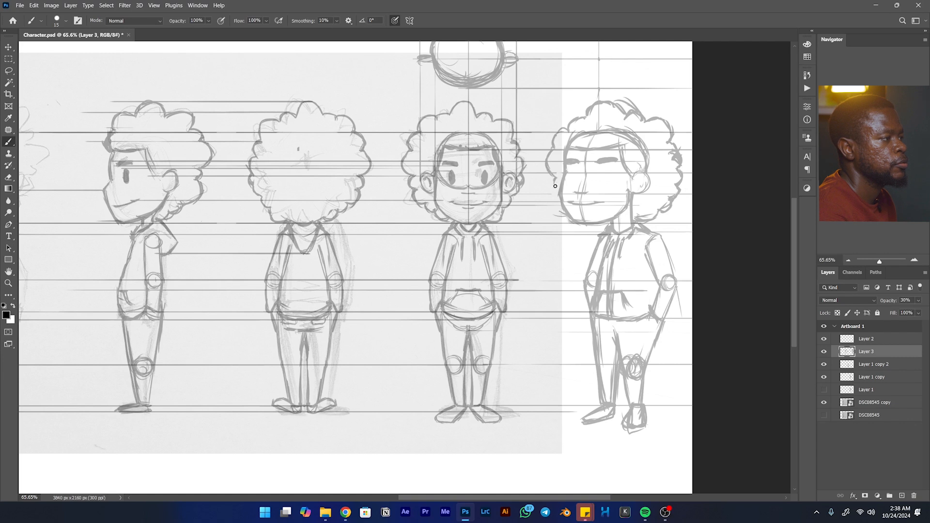
{"action": "mouse_move", "coordinate": [557, 189]}
{"action": "left_mouse_down"}
{"action": "mouse_move", "coordinate": [563, 203]}
{"action": "mouse_move", "coordinate": [555, 175]}
{"action": "left_mouse_up"}
{"action": "key", "text": "ctrl+z"}
{"action": "left_click_drag", "start_coordinate": [564, 130], "coordinate": [570, 123]}
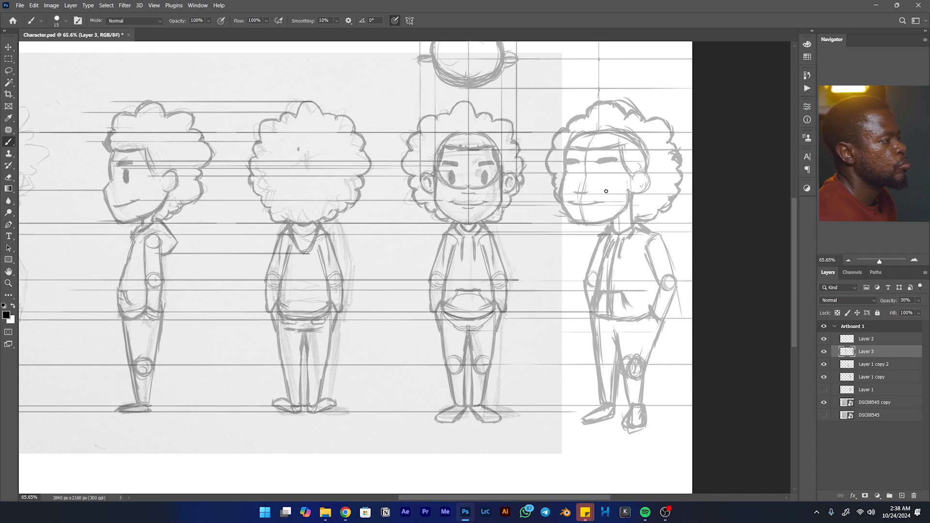
- Sketch both oval eyes on the three-quarter face, aligned horizontally with the front view's eyes
{"action": "left_click_drag", "start_coordinate": [604, 174], "coordinate": [603, 174]}
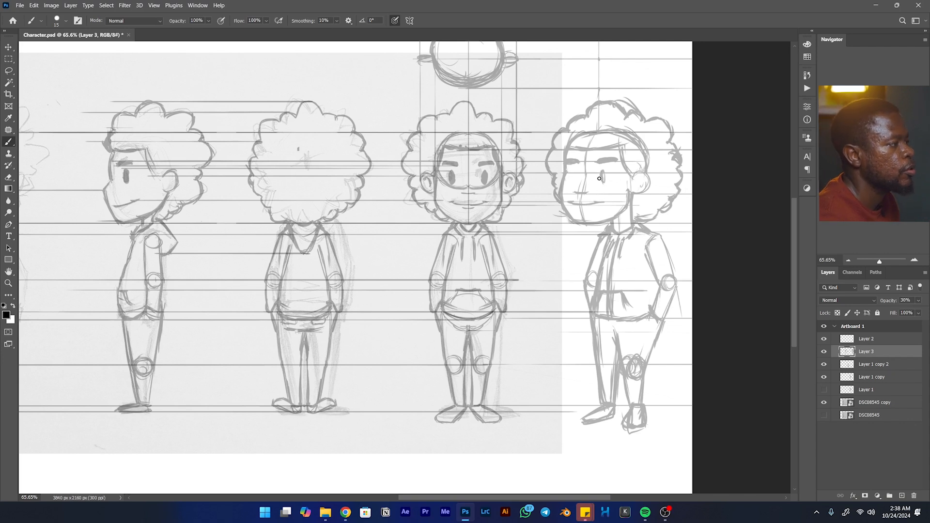
{"action": "key", "text": "shift"}
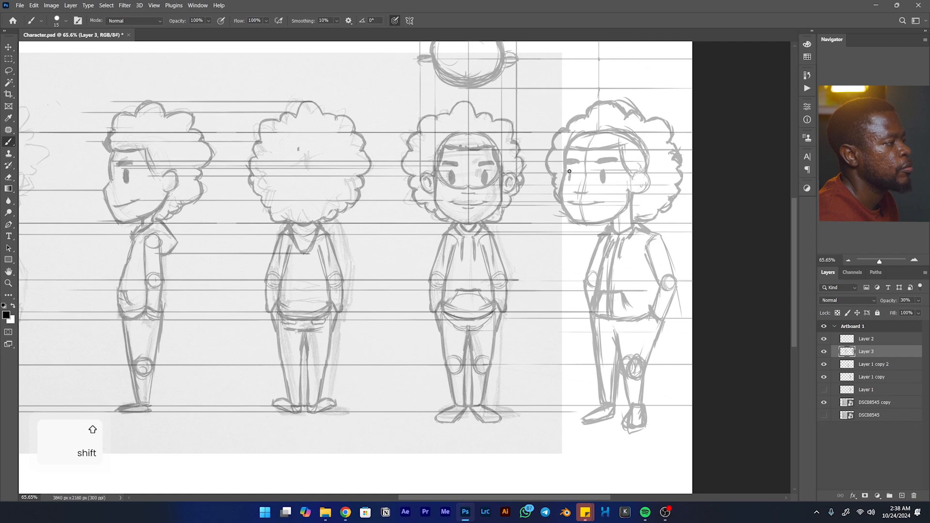
{"action": "left_click_drag", "start_coordinate": [569, 171], "coordinate": [569, 183]}
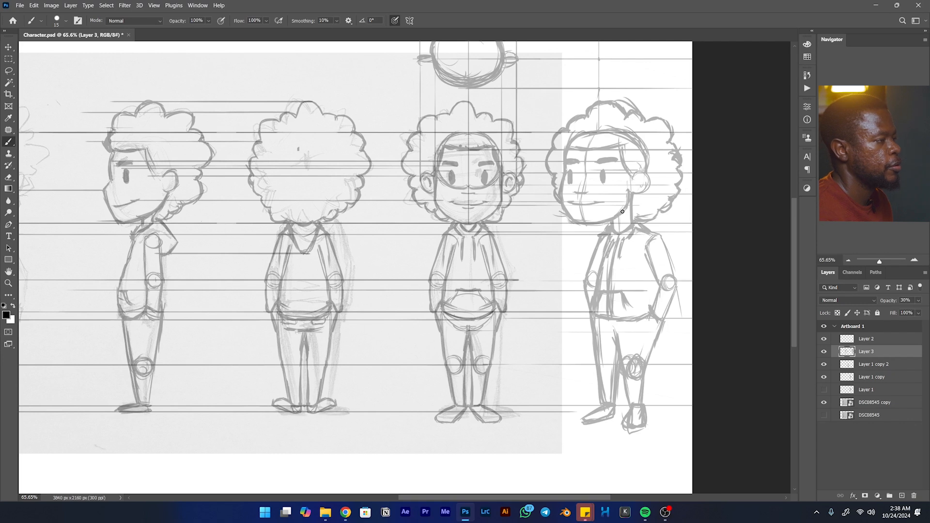
- Shift the four sketch layers, Layer 1 copy through Layer 2, left to centre the views on the artboard and group them
{"action": "mouse_move", "coordinate": [606, 250]}
{"action": "left_mouse_down"}
{"action": "mouse_move", "coordinate": [587, 261]}
{"action": "mouse_move", "coordinate": [590, 252]}
{"action": "mouse_move", "coordinate": [571, 247]}
{"action": "left_mouse_up"}
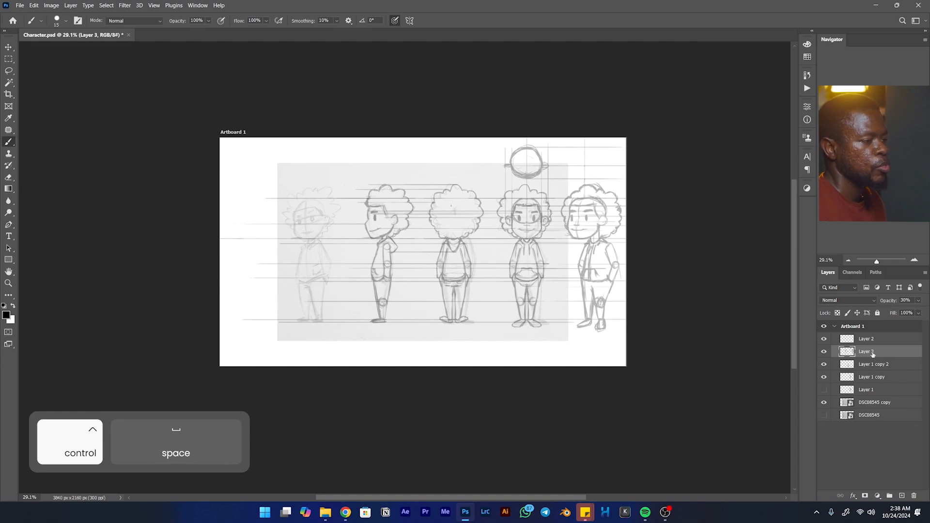
{"action": "left_click", "coordinate": [871, 380]}
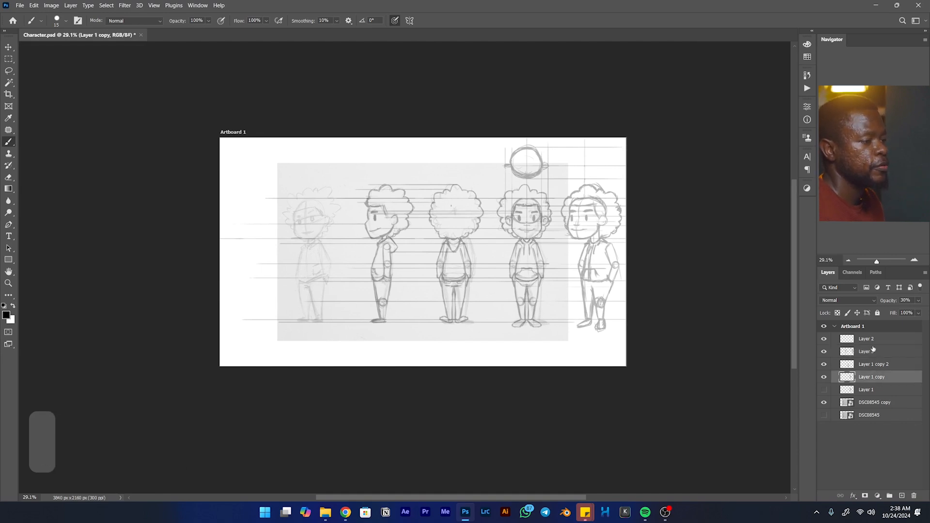
{"action": "left_click", "coordinate": [874, 340], "text": "shift"}
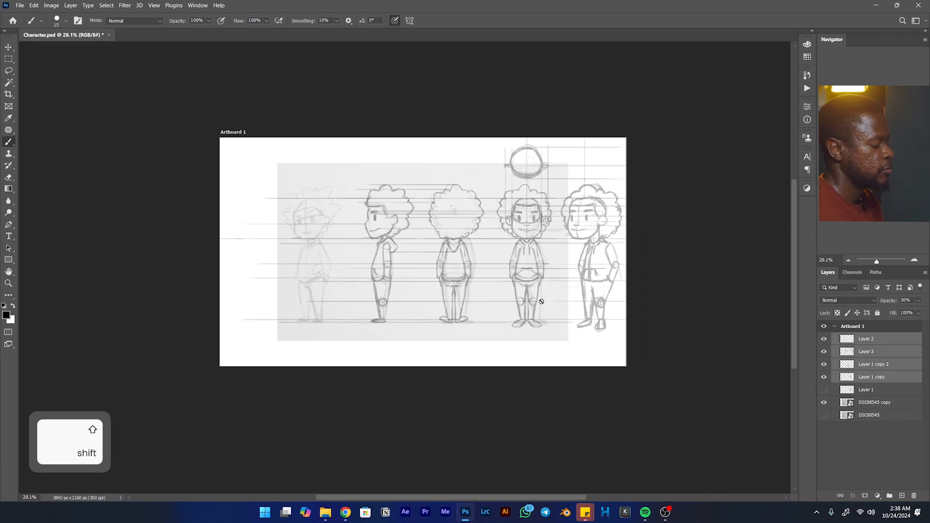
{"action": "key", "text": "v"}
{"action": "left_click_drag", "start_coordinate": [568, 284], "coordinate": [507, 285]}
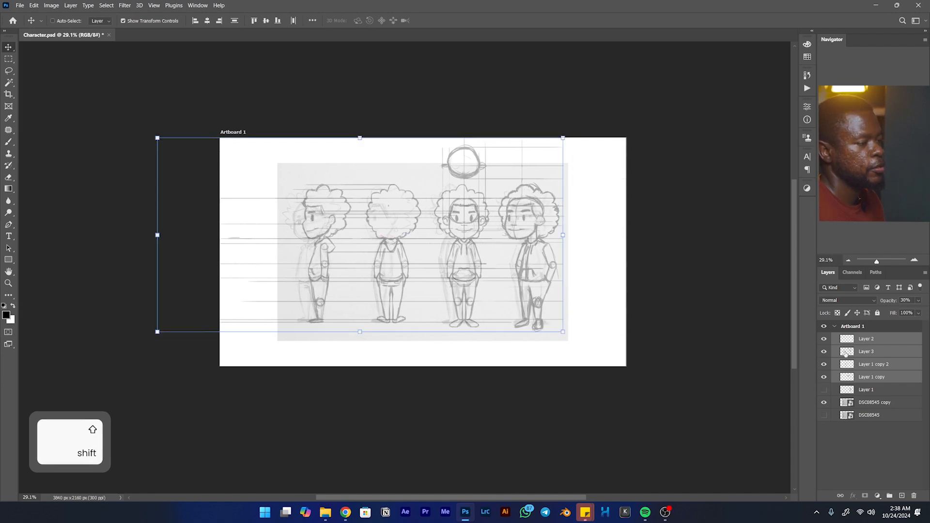
{"action": "key", "text": "ctrl+g"}
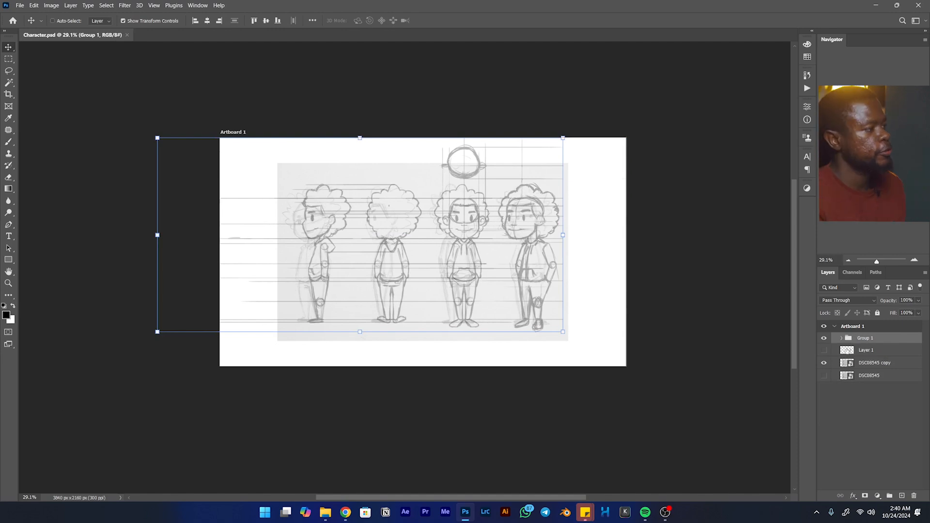
- Hide the visible reference photo layer and lower the sketch group's opacity to 35%
{"action": "left_click", "coordinate": [825, 366]}
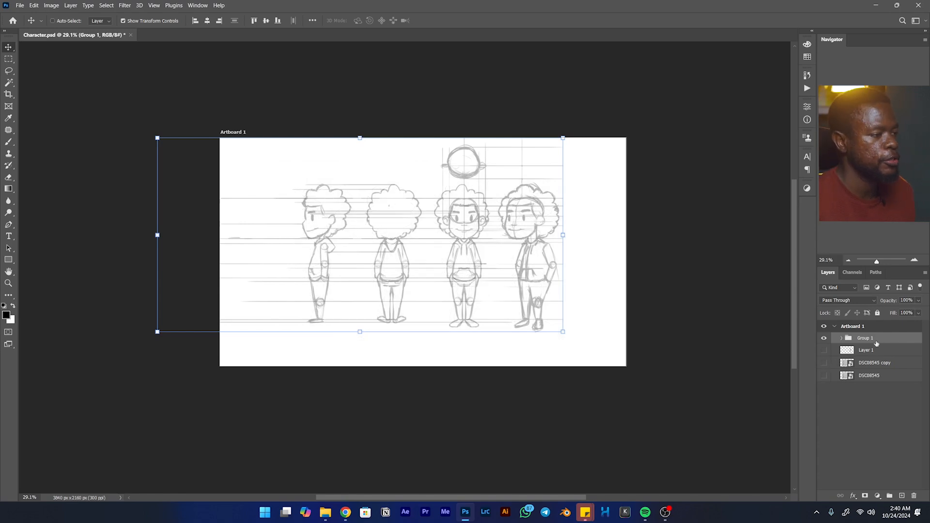
{"action": "left_click_drag", "start_coordinate": [891, 302], "coordinate": [870, 305]}
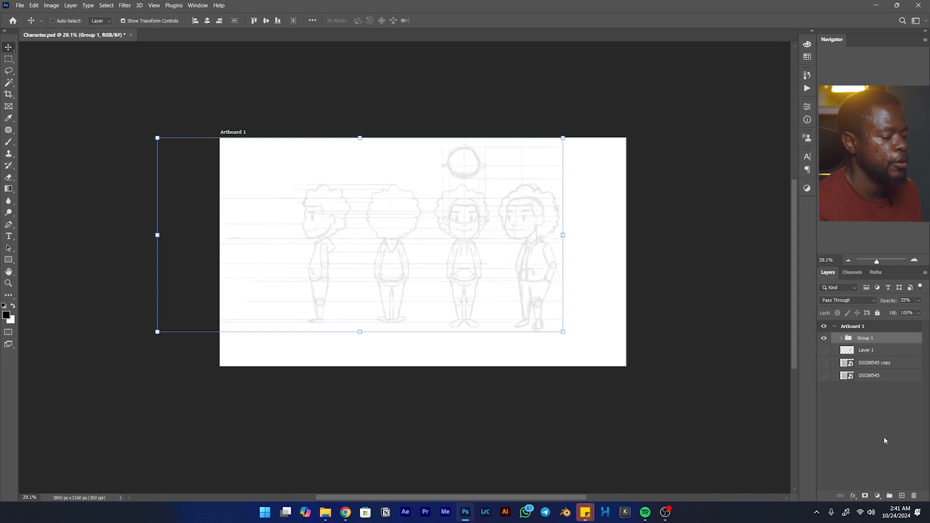
- Add a new layer above the sketch group and ready the Brush tool at the side view's head
{"action": "left_click", "coordinate": [902, 496]}
{"action": "key", "text": "ctrl"}
{"action": "key", "text": "ctrl+space"}
{"action": "left_click_drag", "start_coordinate": [473, 221], "coordinate": [498, 208]}
{"action": "left_click_drag", "start_coordinate": [410, 223], "coordinate": [582, 197]}
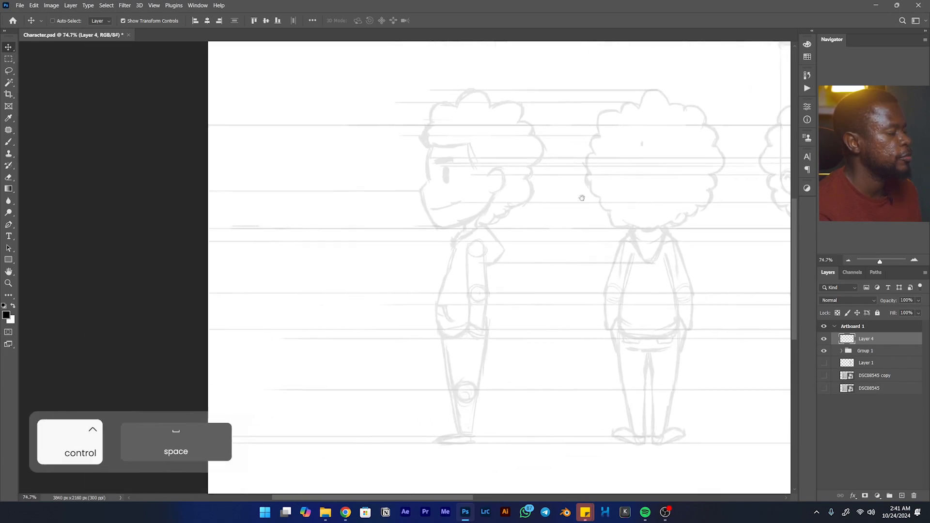
{"action": "left_click_drag", "start_coordinate": [478, 170], "coordinate": [463, 251]}
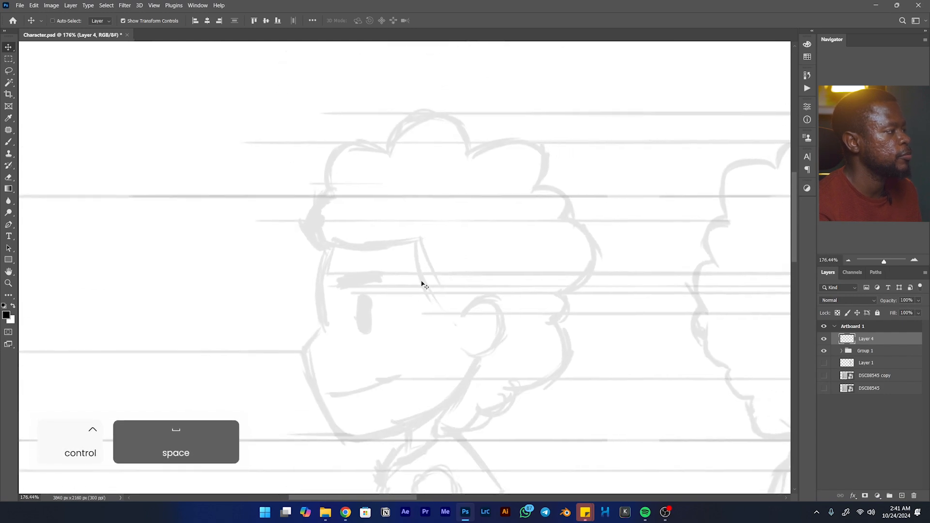
{"action": "key", "text": "b"}
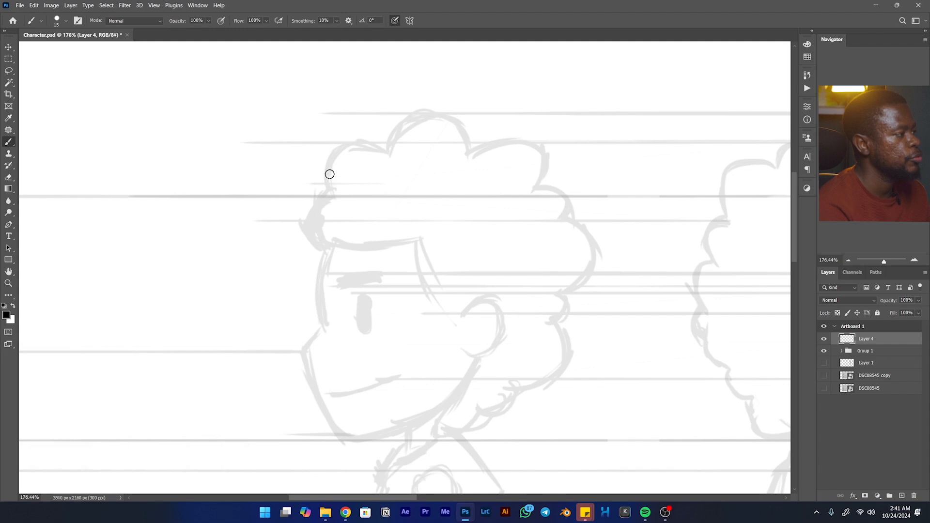
- Try a brush stroke along the side view's front hair curl, undo it, and open the brush smoothing value for editing
{"action": "mouse_move", "coordinate": [330, 191]}
{"action": "left_mouse_down"}
{"action": "mouse_move", "coordinate": [340, 153]}
{"action": "mouse_move", "coordinate": [376, 145]}
{"action": "mouse_move", "coordinate": [403, 165]}
{"action": "left_mouse_up"}
{"action": "key", "text": "ctrl+z"}
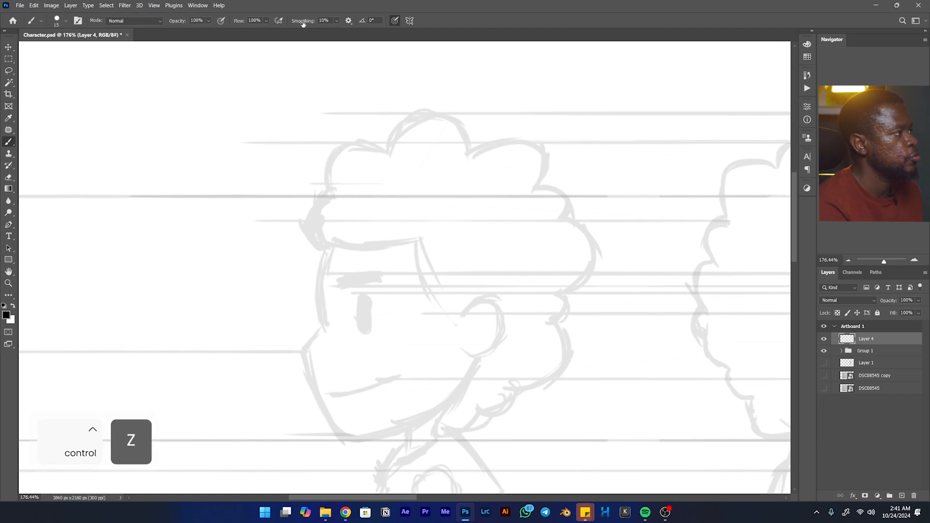
{"action": "left_click", "coordinate": [319, 20]}
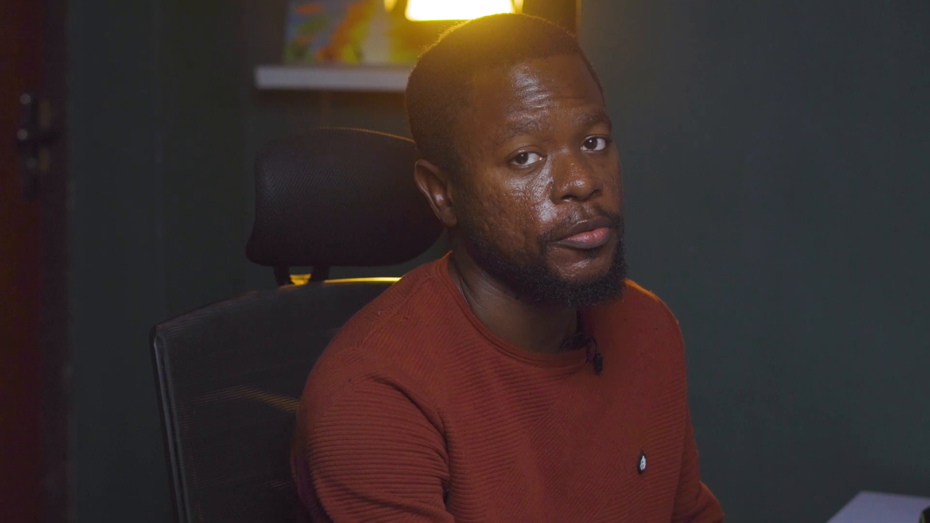
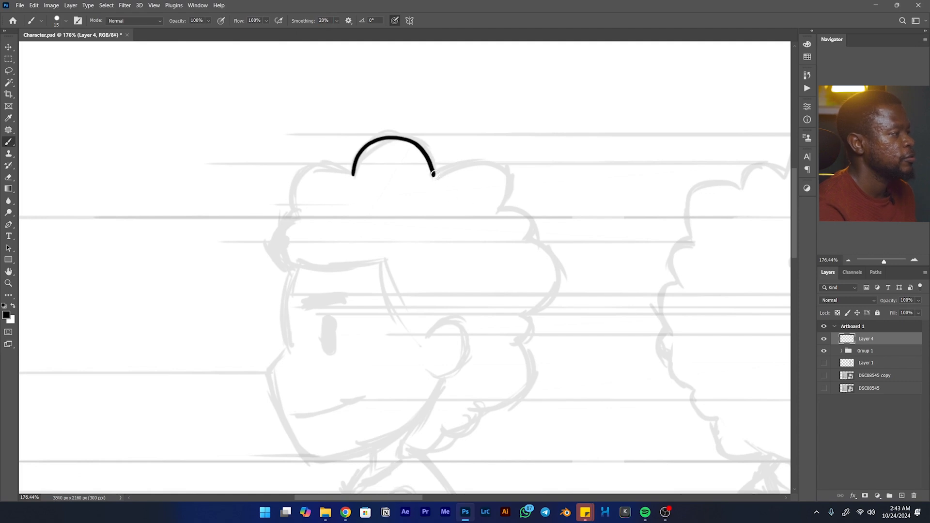
- Ink the side view's scalloped hair outline over the crown and down the back of the head
{"action": "mouse_move", "coordinate": [438, 172]}
{"action": "left_mouse_down"}
{"action": "mouse_move", "coordinate": [468, 160]}
{"action": "mouse_move", "coordinate": [507, 170]}
{"action": "left_mouse_up"}
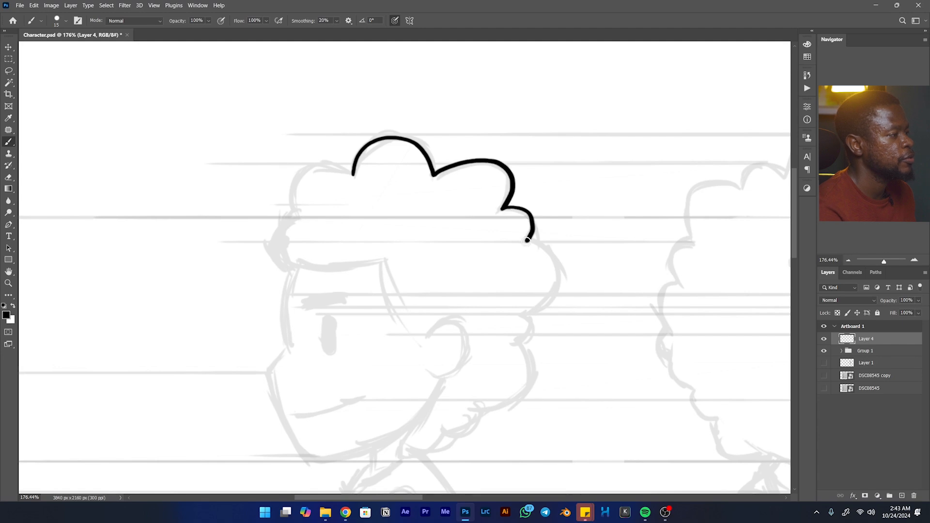
{"action": "mouse_move", "coordinate": [530, 241]}
{"action": "left_mouse_down"}
{"action": "mouse_move", "coordinate": [554, 270]}
{"action": "mouse_move", "coordinate": [542, 303]}
{"action": "mouse_move", "coordinate": [525, 315]}
{"action": "mouse_move", "coordinate": [530, 329]}
{"action": "left_mouse_up"}
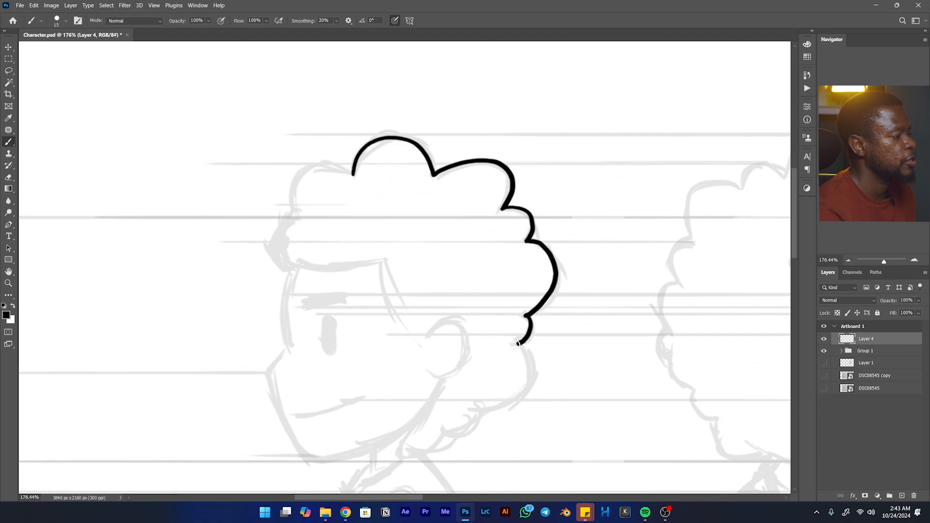
{"action": "mouse_move", "coordinate": [354, 174]}
{"action": "left_mouse_down"}
{"action": "mouse_move", "coordinate": [323, 158]}
{"action": "mouse_move", "coordinate": [302, 169]}
{"action": "left_mouse_up"}
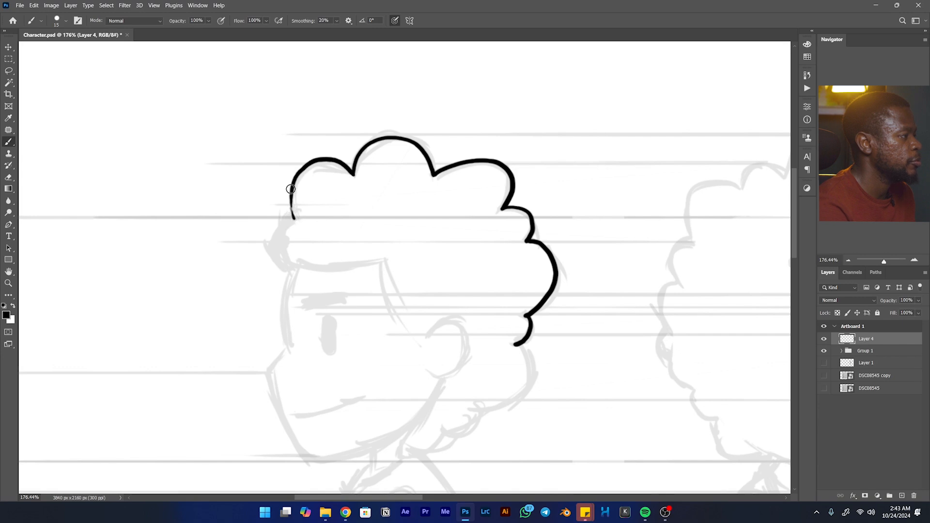
- Ink the side view's forehead curl, the hairline across the brow and the outer ear curve
{"action": "key", "text": "space"}
{"action": "mouse_move", "coordinate": [291, 196]}
{"action": "left_mouse_down"}
{"action": "mouse_move", "coordinate": [344, 140]}
{"action": "mouse_move", "coordinate": [366, 160]}
{"action": "mouse_move", "coordinate": [356, 148]}
{"action": "mouse_move", "coordinate": [351, 172]}
{"action": "mouse_move", "coordinate": [363, 188]}
{"action": "mouse_move", "coordinate": [377, 154]}
{"action": "left_mouse_up"}
{"action": "key", "text": "space"}
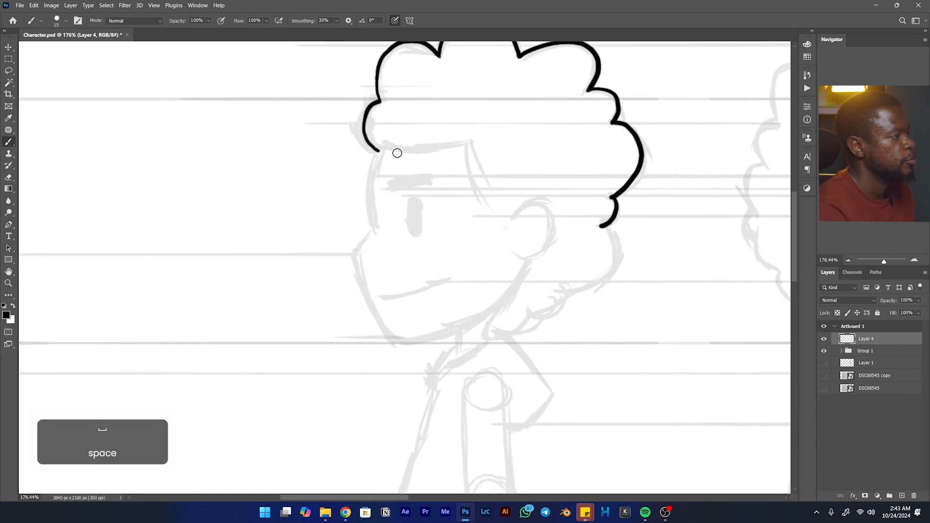
{"action": "mouse_move", "coordinate": [403, 156]}
{"action": "left_mouse_down"}
{"action": "mouse_move", "coordinate": [467, 142]}
{"action": "mouse_move", "coordinate": [474, 186]}
{"action": "mouse_move", "coordinate": [500, 215]}
{"action": "mouse_move", "coordinate": [542, 201]}
{"action": "mouse_move", "coordinate": [558, 220]}
{"action": "mouse_move", "coordinate": [552, 248]}
{"action": "mouse_move", "coordinate": [519, 250]}
{"action": "left_mouse_up"}
{"action": "key", "text": "space"}
- Ink the side view's thick solid eyebrow, trim its back end with the Eraser, and fill in the oval eye
{"action": "mouse_move", "coordinate": [415, 178]}
{"action": "left_mouse_down"}
{"action": "mouse_move", "coordinate": [489, 147]}
{"action": "mouse_move", "coordinate": [507, 156]}
{"action": "mouse_move", "coordinate": [468, 157]}
{"action": "mouse_move", "coordinate": [498, 150]}
{"action": "left_mouse_up"}
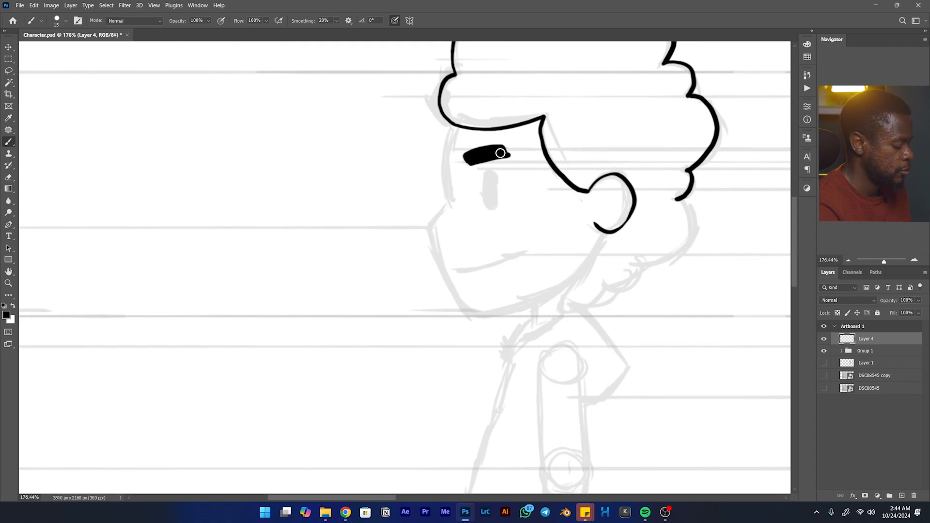
{"action": "key", "text": "e"}
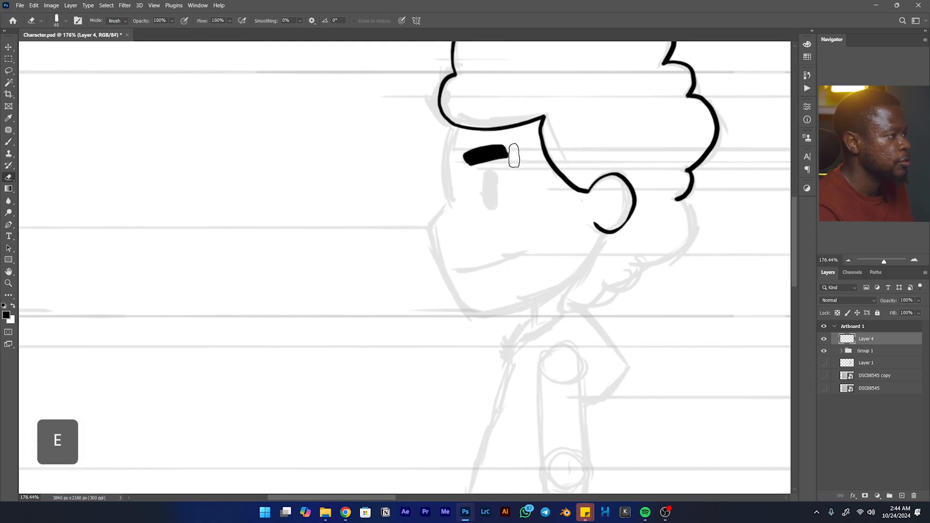
{"action": "key", "text": "b"}
{"action": "left_click", "coordinate": [487, 173]}
{"action": "mouse_move", "coordinate": [497, 178]}
{"action": "left_mouse_down"}
{"action": "mouse_move", "coordinate": [494, 201]}
{"action": "mouse_move", "coordinate": [488, 175]}
{"action": "mouse_move", "coordinate": [492, 199]}
{"action": "left_mouse_up"}
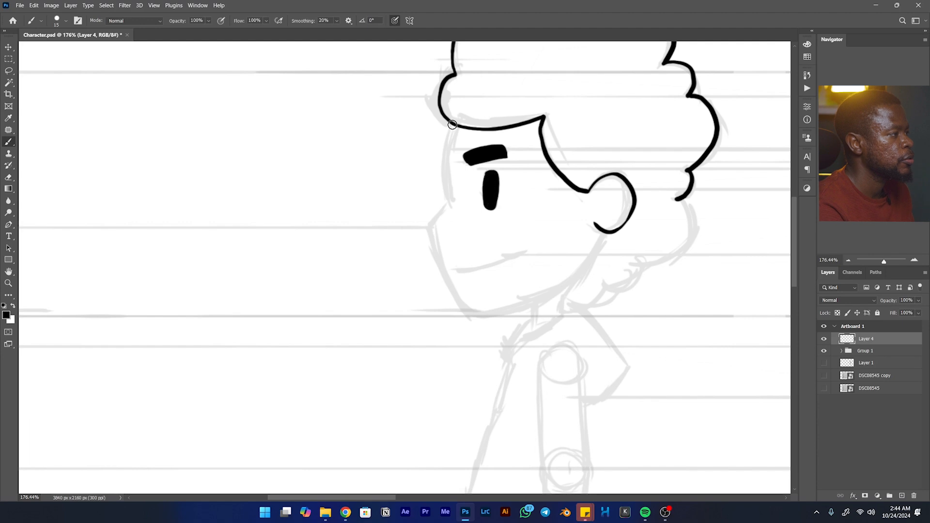
- Ink the side view's face profile from forehead over the nose to the chin and along the jaw, redoing uneven strokes
{"action": "mouse_move", "coordinate": [449, 130]}
{"action": "left_mouse_down"}
{"action": "mouse_move", "coordinate": [448, 208]}
{"action": "mouse_move", "coordinate": [434, 221]}
{"action": "left_mouse_up"}
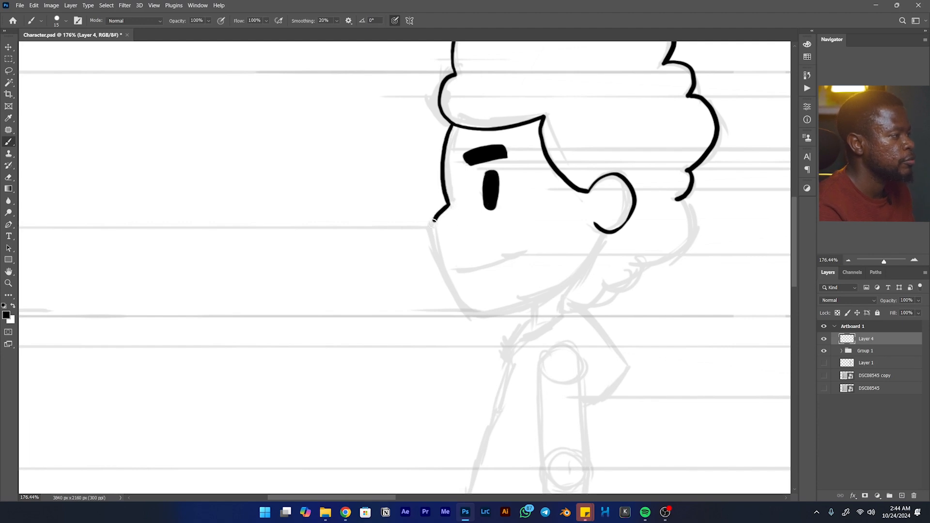
{"action": "key", "text": "ctrl+z"}
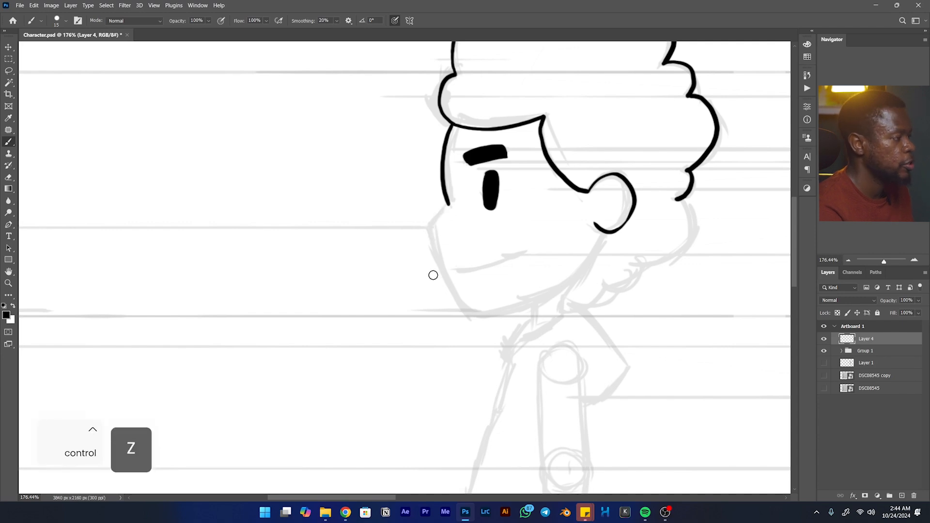
{"action": "mouse_move", "coordinate": [429, 226]}
{"action": "left_mouse_down"}
{"action": "mouse_move", "coordinate": [433, 255]}
{"action": "mouse_move", "coordinate": [470, 316]}
{"action": "left_mouse_up"}
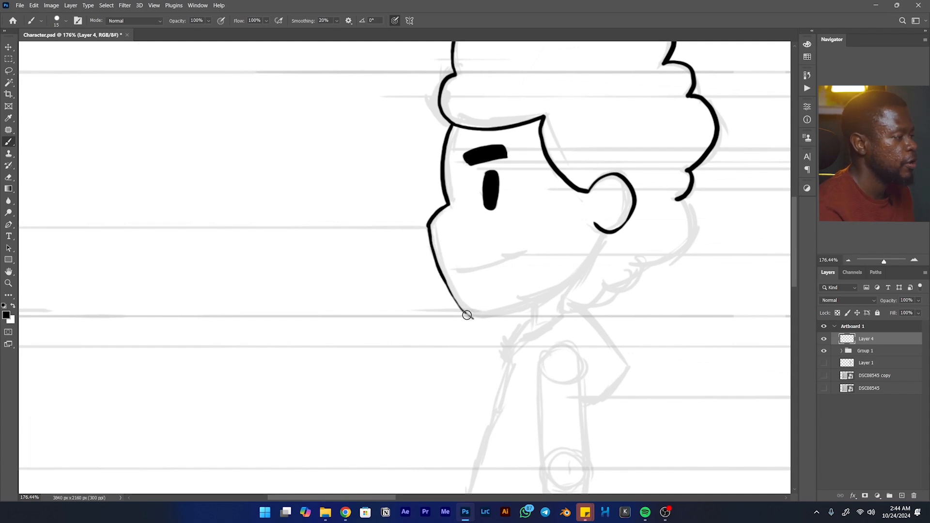
{"action": "mouse_move", "coordinate": [484, 317]}
{"action": "left_mouse_down"}
{"action": "mouse_move", "coordinate": [558, 291]}
{"action": "mouse_move", "coordinate": [584, 271]}
{"action": "left_mouse_up"}
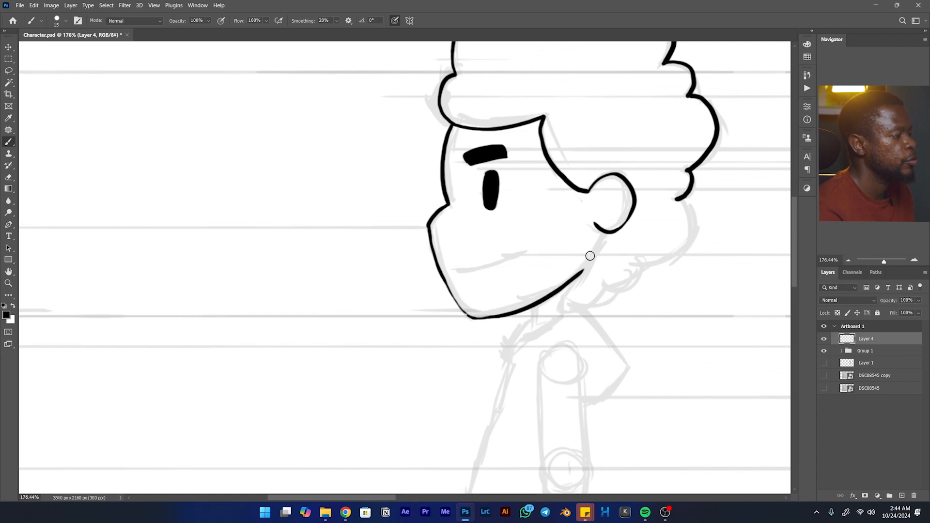
{"action": "key", "text": "ctrl+z"}
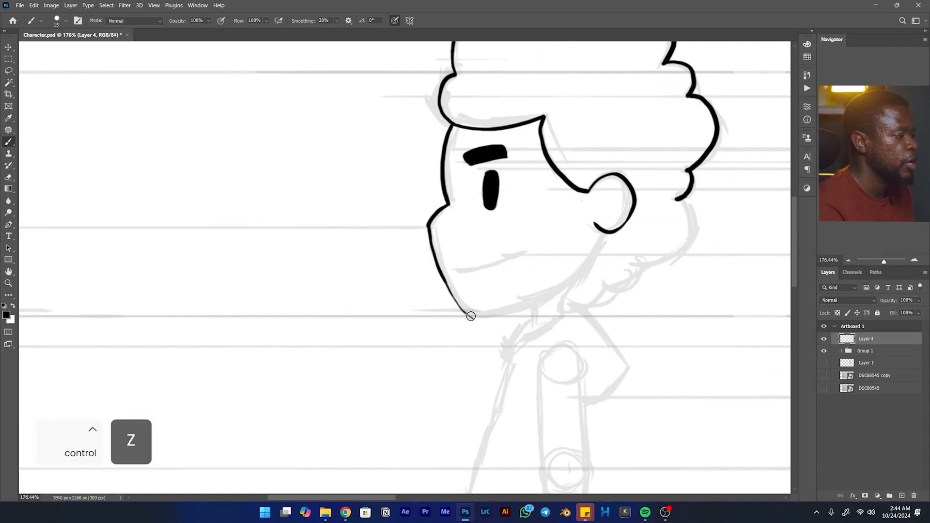
{"action": "mouse_move", "coordinate": [477, 318]}
{"action": "left_mouse_down"}
{"action": "mouse_move", "coordinate": [550, 295]}
{"action": "mouse_move", "coordinate": [584, 267]}
{"action": "left_mouse_up"}
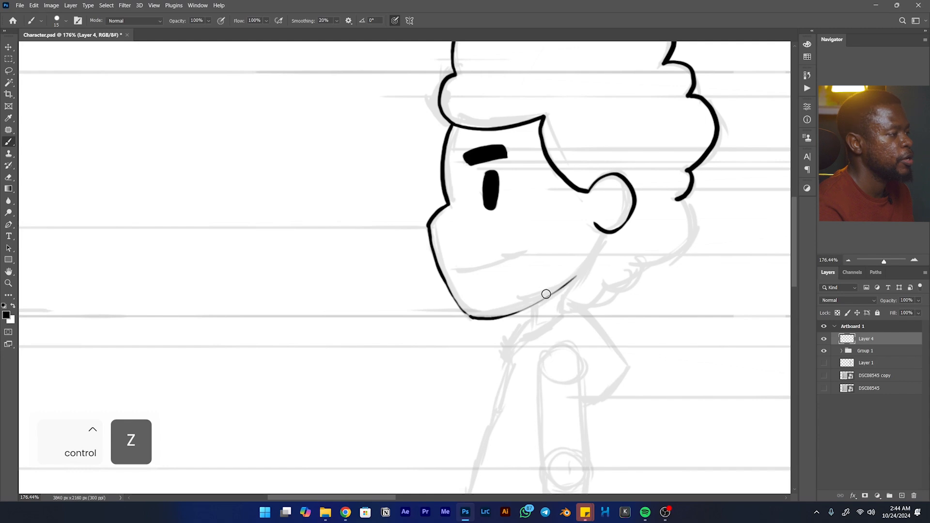
- Ink the side view's mouth as a gentle upward curve with a short corner mark, replacing the first attempt
{"action": "left_click_drag", "start_coordinate": [457, 270], "coordinate": [520, 249]}
{"action": "key", "text": "ctrl+z"}
{"action": "left_click_drag", "start_coordinate": [459, 271], "coordinate": [523, 255]}
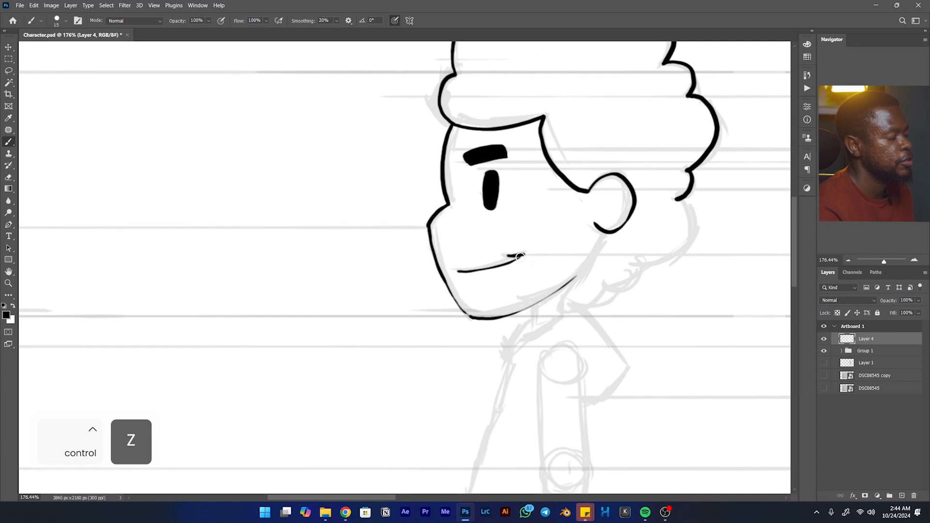
- Ink the side view's inner ear detail and the lower hair curls running behind the ear towards the neck
{"action": "key", "text": "space"}
{"action": "left_click_drag", "start_coordinate": [562, 245], "coordinate": [495, 282]}
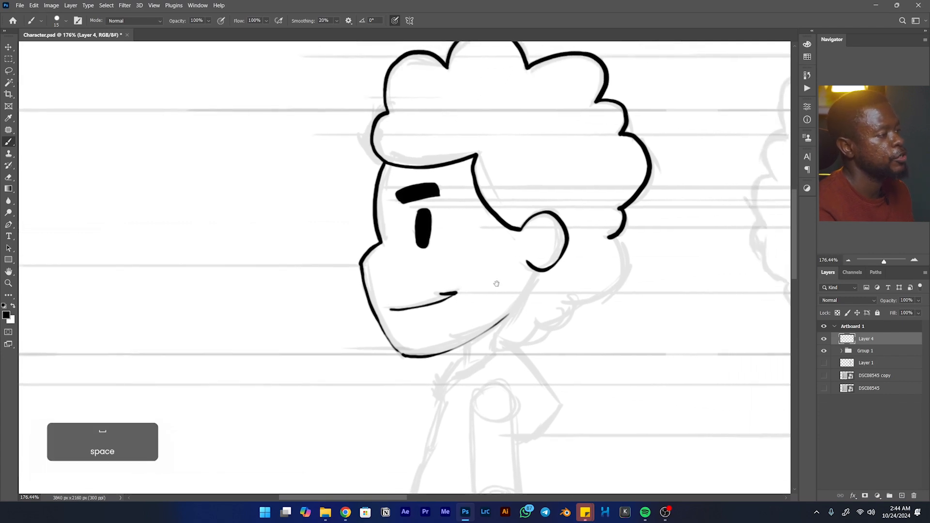
{"action": "mouse_move", "coordinate": [552, 231]}
{"action": "left_mouse_down"}
{"action": "mouse_move", "coordinate": [545, 251]}
{"action": "mouse_move", "coordinate": [492, 218]}
{"action": "left_mouse_up"}
{"action": "key", "text": "space"}
{"action": "mouse_move", "coordinate": [572, 204]}
{"action": "left_mouse_down"}
{"action": "mouse_move", "coordinate": [583, 239]}
{"action": "mouse_move", "coordinate": [570, 272]}
{"action": "mouse_move", "coordinate": [518, 283]}
{"action": "mouse_move", "coordinate": [471, 312]}
{"action": "mouse_move", "coordinate": [529, 234]}
{"action": "mouse_move", "coordinate": [473, 217]}
{"action": "mouse_move", "coordinate": [473, 232]}
{"action": "mouse_move", "coordinate": [473, 182]}
{"action": "left_mouse_up"}
{"action": "key", "text": "space"}
{"action": "key", "text": "space"}
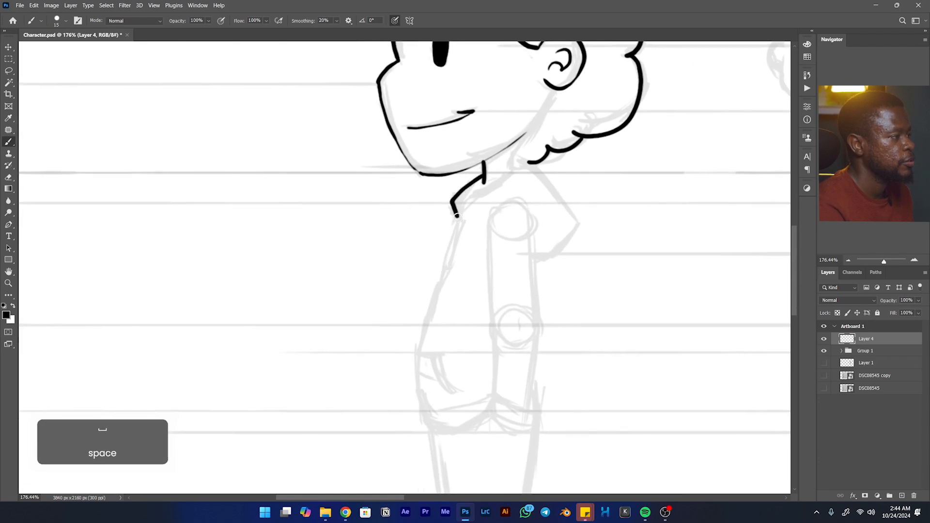
- Ink the side view's neck, collar and torso front down to the curved lower hem of the top
{"action": "mouse_move", "coordinate": [448, 239]}
{"action": "left_mouse_down"}
{"action": "mouse_move", "coordinate": [415, 368]}
{"action": "mouse_move", "coordinate": [429, 430]}
{"action": "mouse_move", "coordinate": [457, 426]}
{"action": "mouse_move", "coordinate": [438, 325]}
{"action": "mouse_move", "coordinate": [402, 340]}
{"action": "mouse_move", "coordinate": [448, 328]}
{"action": "left_mouse_up"}
{"action": "key", "text": "space"}
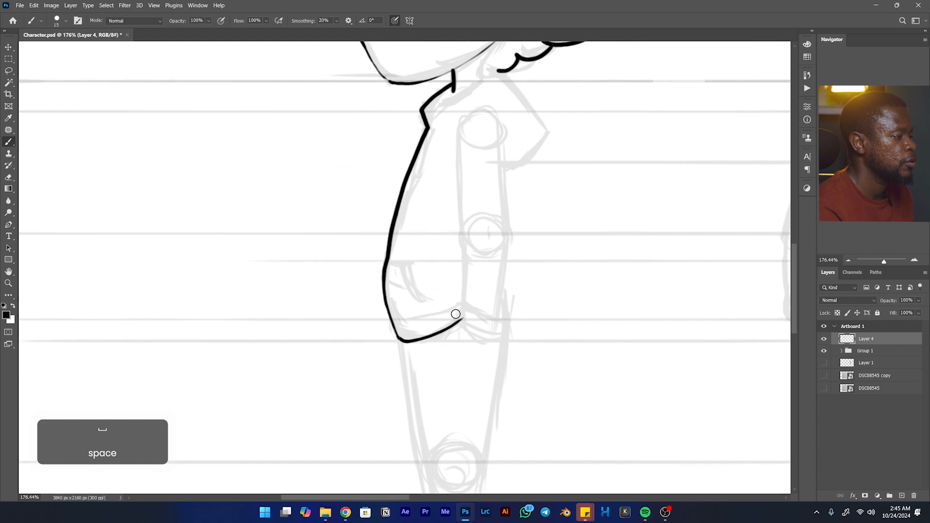
- Ink the side view's upper arm with a straight front edge, a rounded shoulder and the back edge to the elbow
{"action": "left_click_drag", "start_coordinate": [457, 131], "coordinate": [457, 184]}
{"action": "key", "text": "ctrl+z"}
{"action": "left_click_drag", "start_coordinate": [459, 132], "coordinate": [465, 248]}
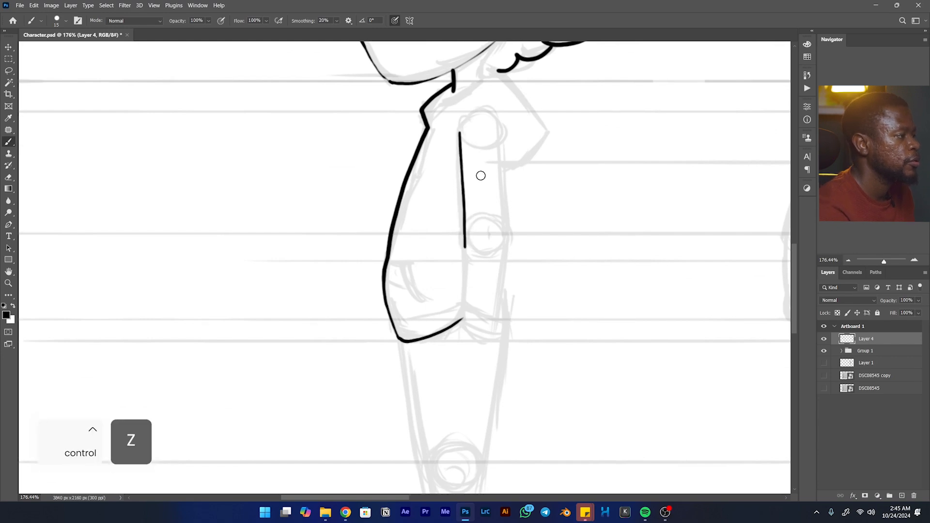
{"action": "left_click_drag", "start_coordinate": [490, 118], "coordinate": [507, 232]}
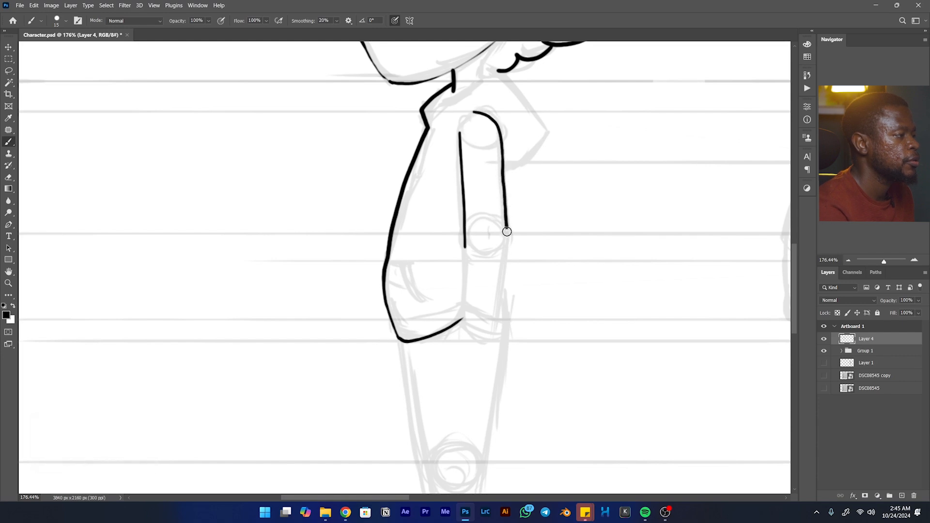
- Ink the side view's forearm edges, the small elbow fold and the slanted line closing the sleeve
{"action": "left_click_drag", "start_coordinate": [503, 270], "coordinate": [495, 317]}
{"action": "key", "text": "ctrl+z"}
{"action": "left_click_drag", "start_coordinate": [507, 233], "coordinate": [499, 298]}
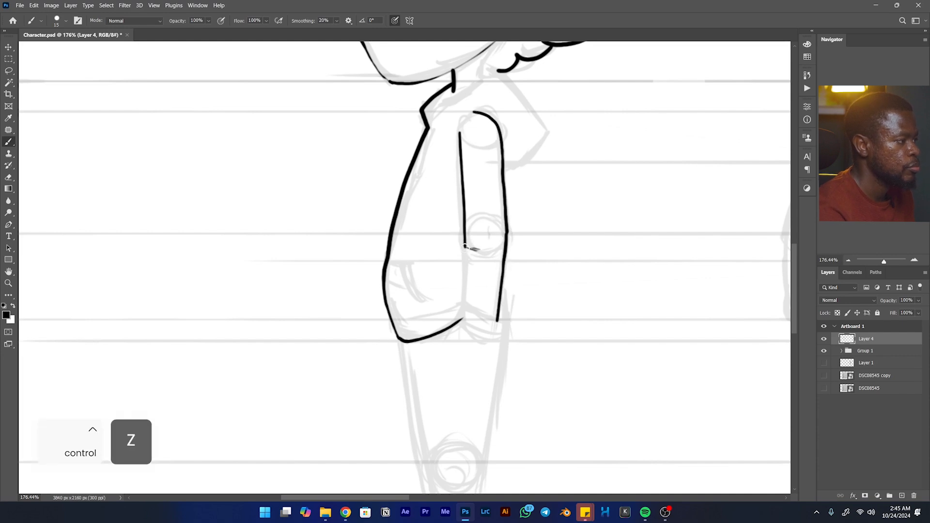
{"action": "mouse_move", "coordinate": [465, 254]}
{"action": "left_mouse_down"}
{"action": "mouse_move", "coordinate": [480, 257]}
{"action": "mouse_move", "coordinate": [462, 298]}
{"action": "left_mouse_up"}
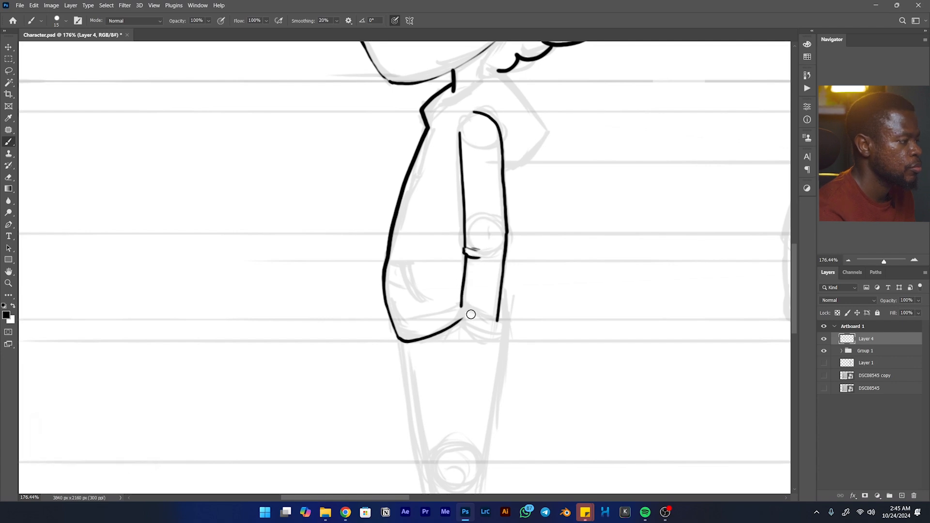
{"action": "left_click_drag", "start_coordinate": [473, 321], "coordinate": [501, 336]}
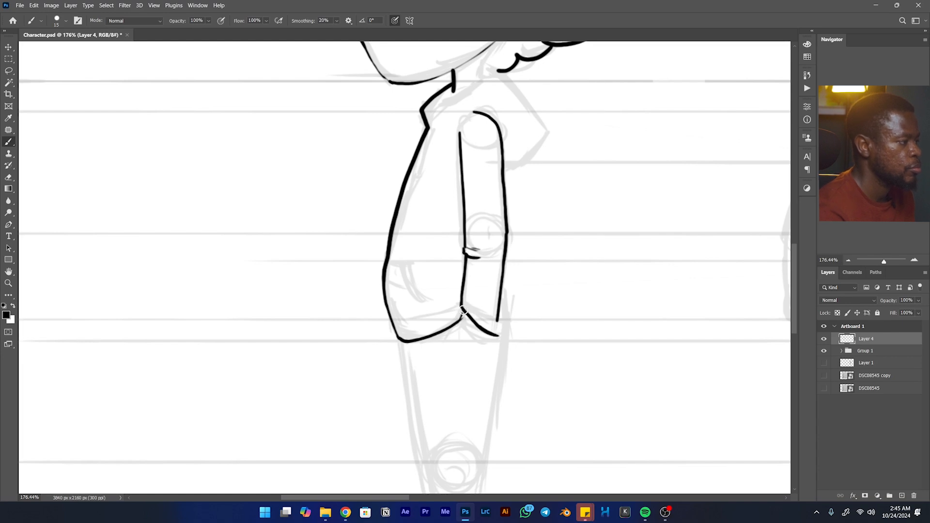
- Ink the short fold above the top's hem and the curved pocket opening at the side view's belly
{"action": "mouse_move", "coordinate": [460, 307]}
{"action": "left_mouse_down"}
{"action": "mouse_move", "coordinate": [424, 318]}
{"action": "mouse_move", "coordinate": [437, 315]}
{"action": "left_mouse_up"}
{"action": "key", "text": "ctrl+z"}
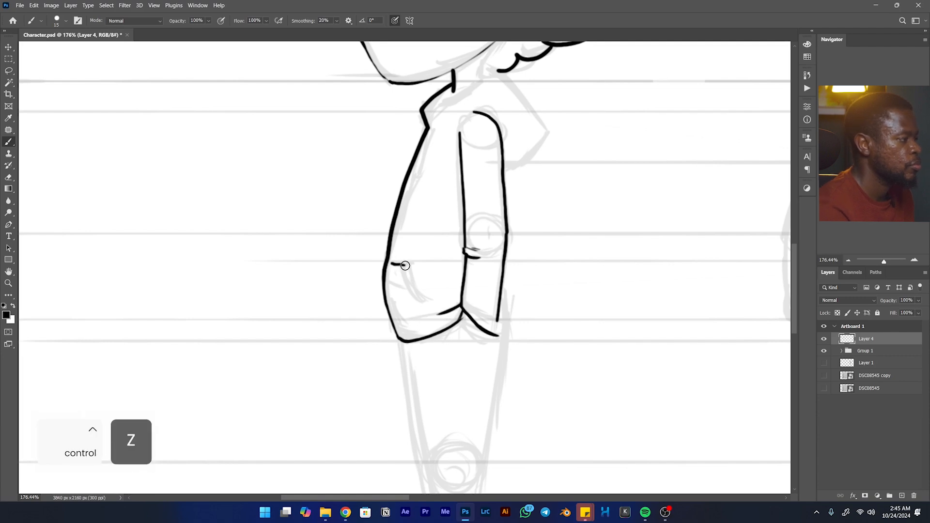
{"action": "key", "text": "ctrl+z"}
{"action": "mouse_move", "coordinate": [390, 264]}
{"action": "left_mouse_down"}
{"action": "mouse_move", "coordinate": [408, 288]}
{"action": "mouse_move", "coordinate": [424, 299]}
{"action": "mouse_move", "coordinate": [402, 271]}
{"action": "left_mouse_up"}
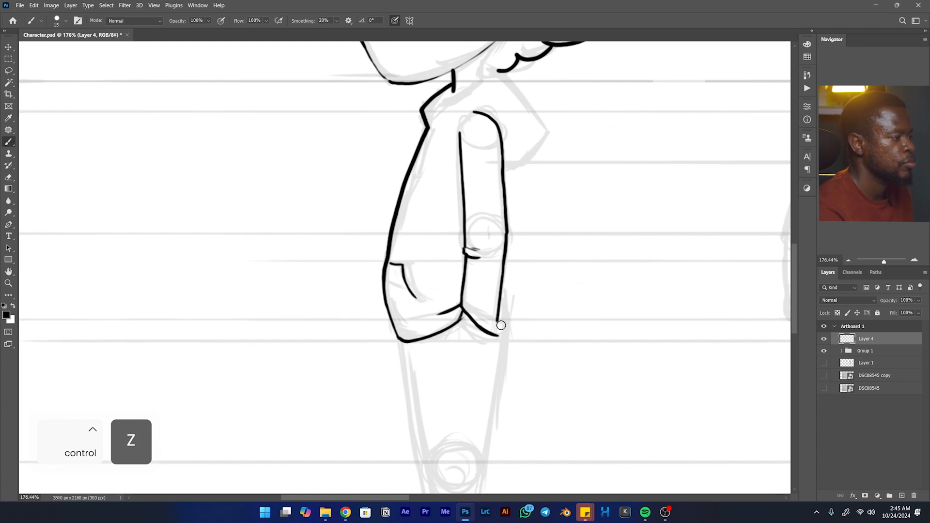
- Ink the back edge of the side view's near leg from the hip to the knee, undoing rejected strokes
{"action": "key", "text": "space"}
{"action": "mouse_move", "coordinate": [503, 332]}
{"action": "left_mouse_down"}
{"action": "mouse_move", "coordinate": [523, 255]}
{"action": "mouse_move", "coordinate": [514, 250]}
{"action": "left_mouse_up"}
{"action": "key", "text": "ctrl+z"}
{"action": "key", "text": "ctrl+z"}
{"action": "key", "text": "ctrl+z"}
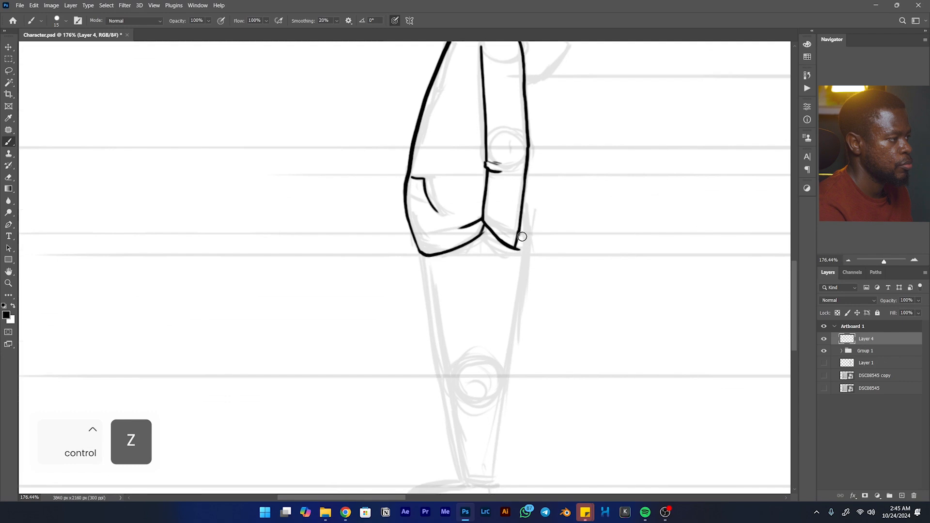
{"action": "key", "text": "ctrl+z"}
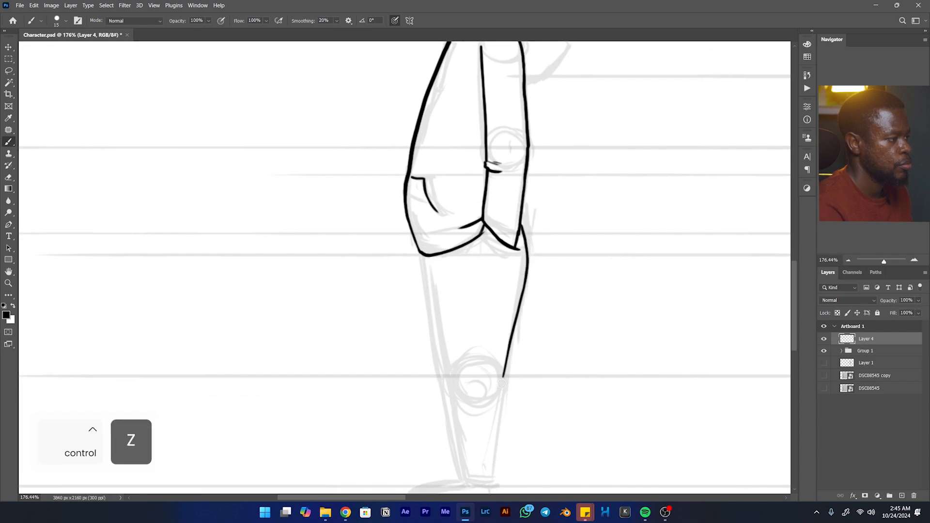
- Ink the front edge of the side view's near leg from the hem to the ankle, including the trouser end
{"action": "left_click_drag", "start_coordinate": [426, 260], "coordinate": [434, 297]}
{"action": "key", "text": "ctrl+z"}
{"action": "mouse_move", "coordinate": [427, 261]}
{"action": "left_mouse_down"}
{"action": "mouse_move", "coordinate": [451, 391]}
{"action": "mouse_move", "coordinate": [431, 237]}
{"action": "mouse_move", "coordinate": [415, 193]}
{"action": "mouse_move", "coordinate": [438, 305]}
{"action": "mouse_move", "coordinate": [455, 309]}
{"action": "left_mouse_up"}
{"action": "key", "text": "space"}
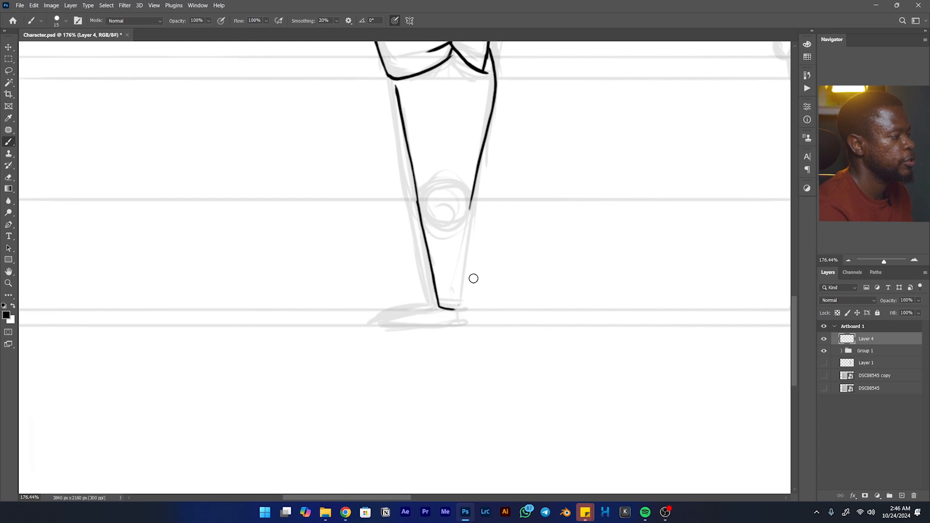
- Ink the back edge of the side view's near lower leg from the knee to the ankle, redoing rejected strokes
{"action": "left_click_drag", "start_coordinate": [470, 202], "coordinate": [460, 301]}
{"action": "key", "text": "ctrl+z"}
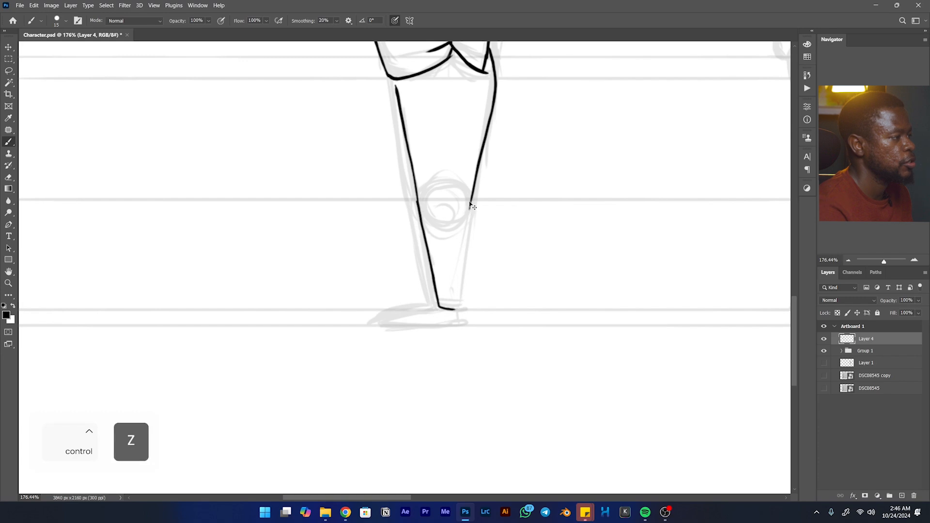
{"action": "mouse_move", "coordinate": [462, 283]}
{"action": "left_mouse_down"}
{"action": "mouse_move", "coordinate": [458, 310]}
{"action": "mouse_move", "coordinate": [439, 302]}
{"action": "left_mouse_up"}
{"action": "key", "text": "ctrl+z"}
{"action": "key", "text": "ctrl+z"}
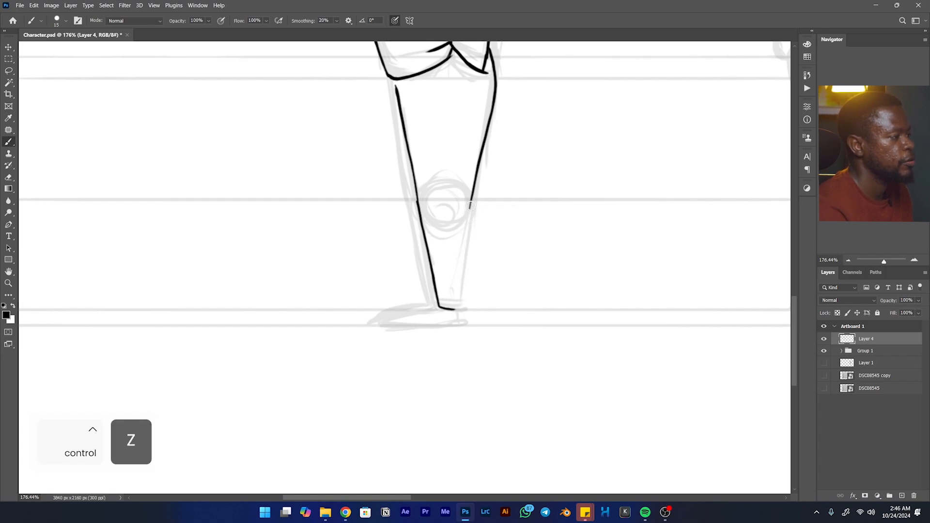
{"action": "left_click_drag", "start_coordinate": [469, 214], "coordinate": [456, 309]}
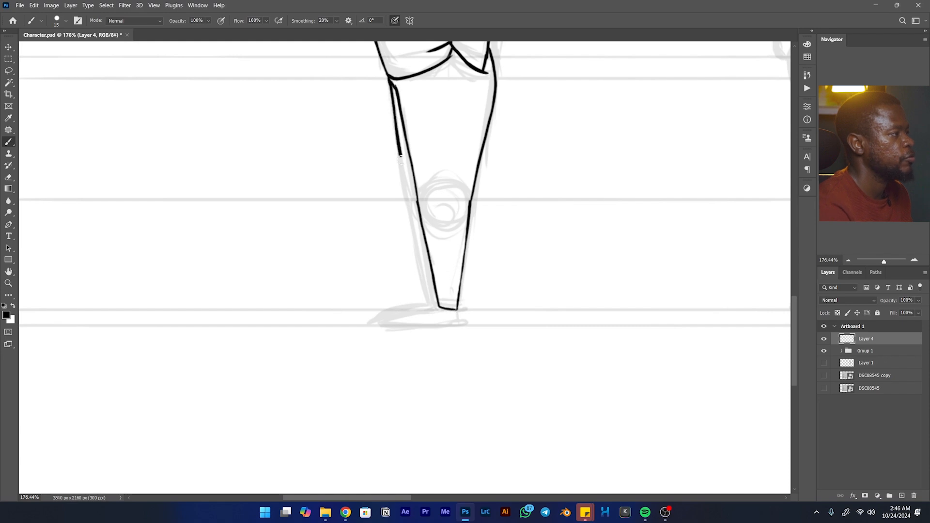
- Ink the side view's far leg edge, the near shoe and the far shoe peeking out behind it
{"action": "mouse_move", "coordinate": [429, 301]}
{"action": "left_mouse_down"}
{"action": "mouse_move", "coordinate": [434, 307]}
{"action": "mouse_move", "coordinate": [401, 314]}
{"action": "left_mouse_up"}
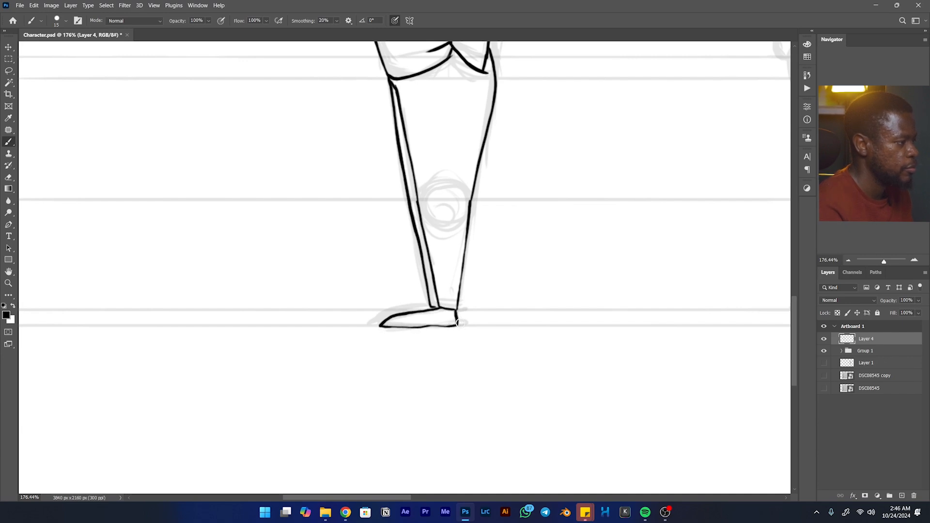
{"action": "mouse_move", "coordinate": [433, 307]}
{"action": "left_mouse_down"}
{"action": "mouse_move", "coordinate": [406, 306]}
{"action": "mouse_move", "coordinate": [383, 324]}
{"action": "left_mouse_up"}
{"action": "key", "text": "ctrl+z"}
{"action": "left_click_drag", "start_coordinate": [433, 307], "coordinate": [412, 309]}
{"action": "left_click_drag", "start_coordinate": [411, 309], "coordinate": [375, 321]}
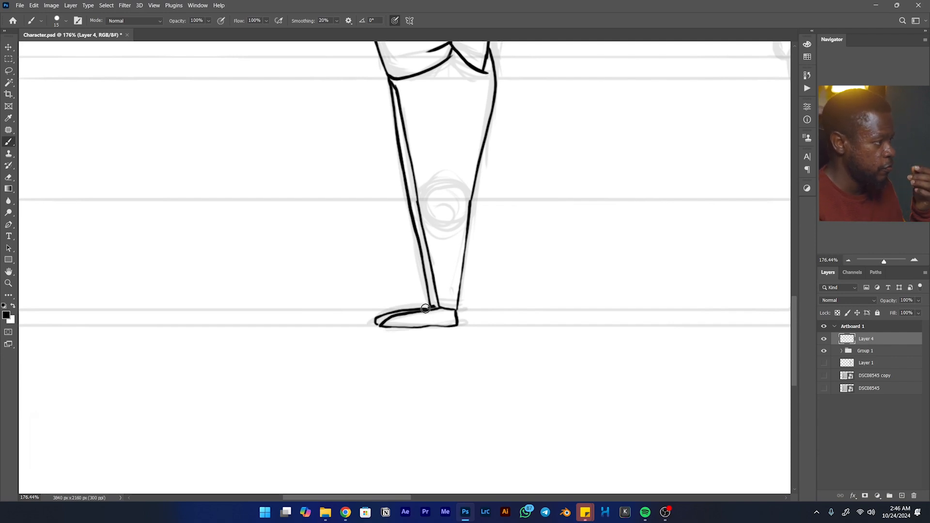
- Ink a short curved pocket line just below the sleeve end at the side view's hip
{"action": "mouse_move", "coordinate": [443, 205]}
{"action": "left_mouse_down"}
{"action": "mouse_move", "coordinate": [383, 460]}
{"action": "mouse_move", "coordinate": [375, 456]}
{"action": "left_mouse_up"}
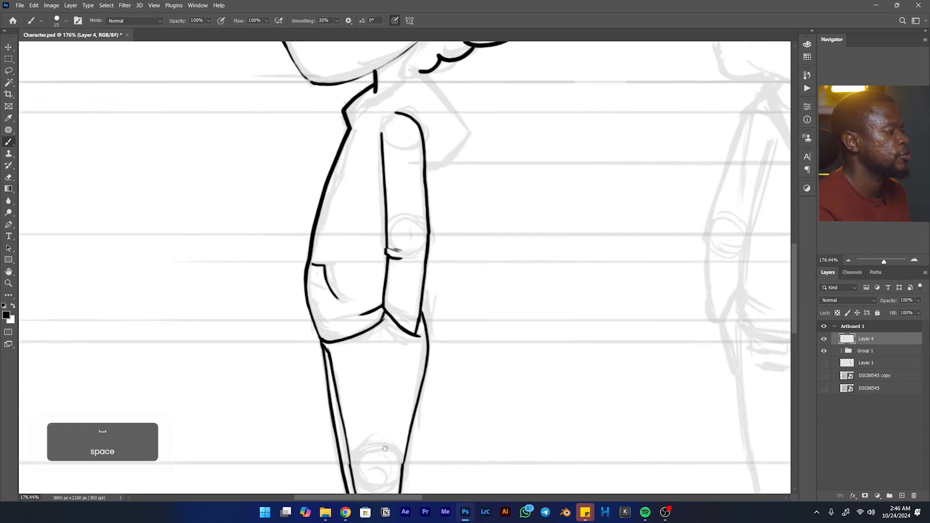
{"action": "left_click_drag", "start_coordinate": [384, 314], "coordinate": [409, 345]}
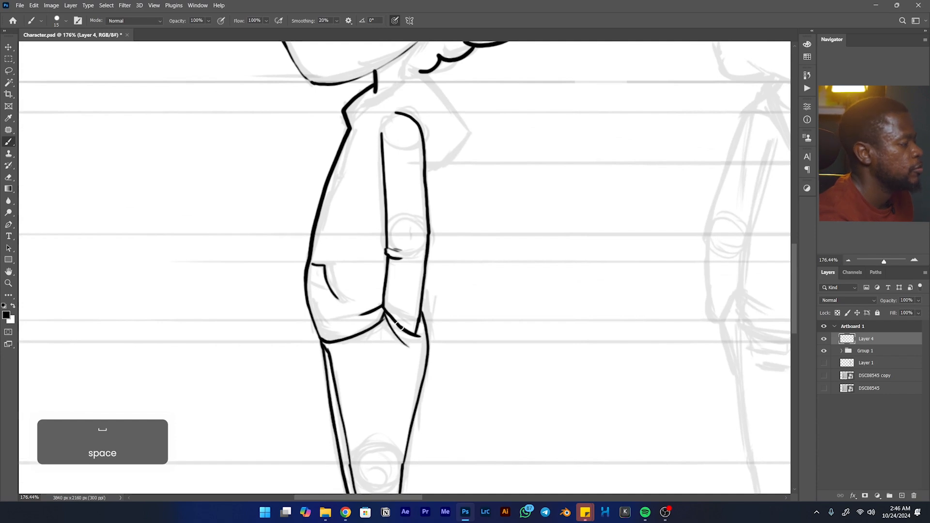
{"action": "left_click_drag", "start_coordinate": [400, 311], "coordinate": [420, 407]}
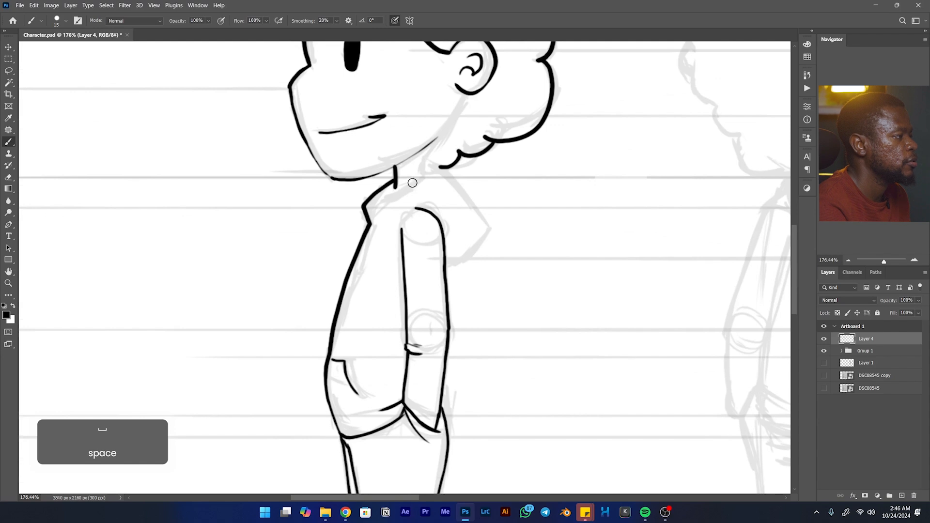
- Ink the side view's folded collar edge and the pointed hood hanging behind the shoulder
{"action": "left_click_drag", "start_coordinate": [405, 187], "coordinate": [383, 199]}
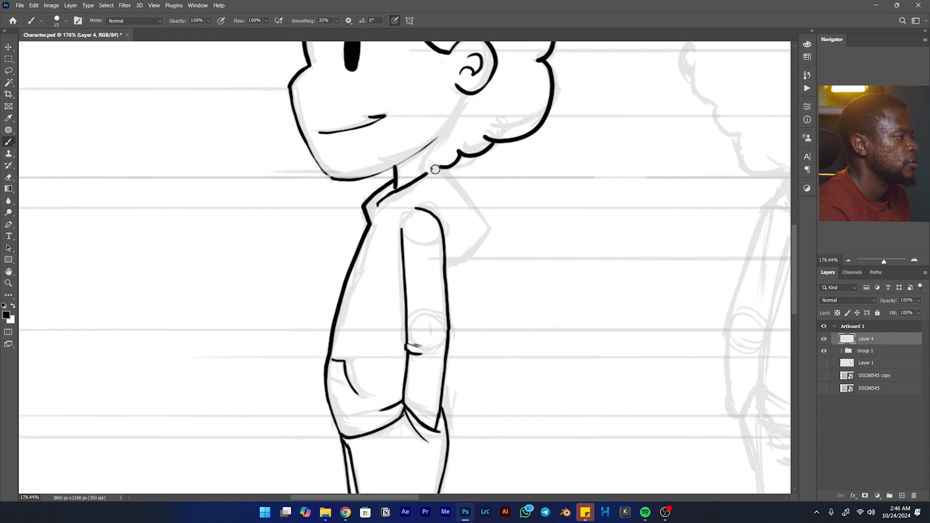
{"action": "left_click_drag", "start_coordinate": [482, 245], "coordinate": [454, 265]}
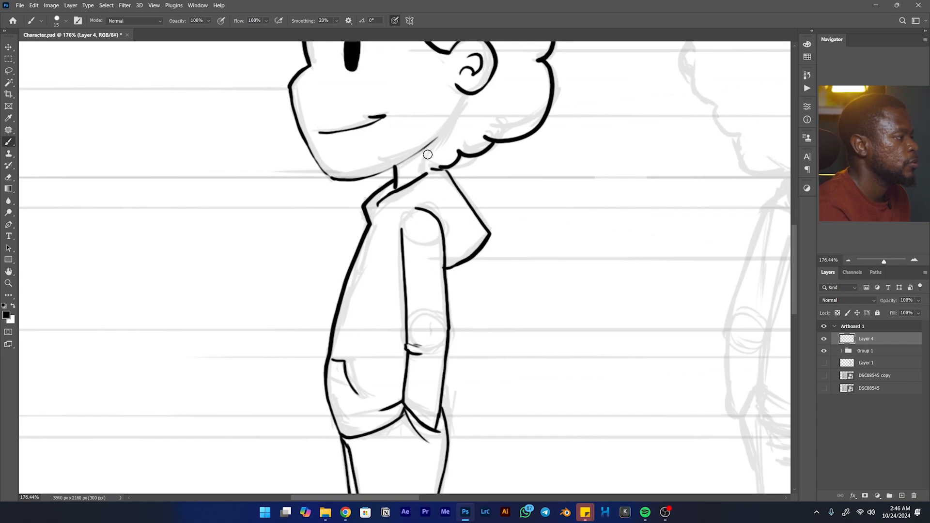
{"action": "key", "text": "ctrl+z"}
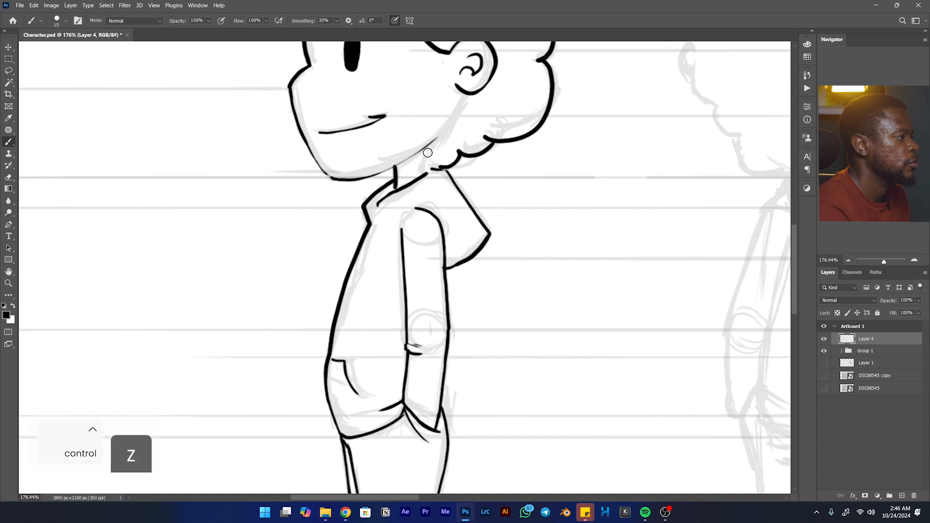
- Ink the back of the side view's neck and the jaw line up to the ear, redoing rejected strokes
{"action": "left_click_drag", "start_coordinate": [428, 173], "coordinate": [429, 288]}
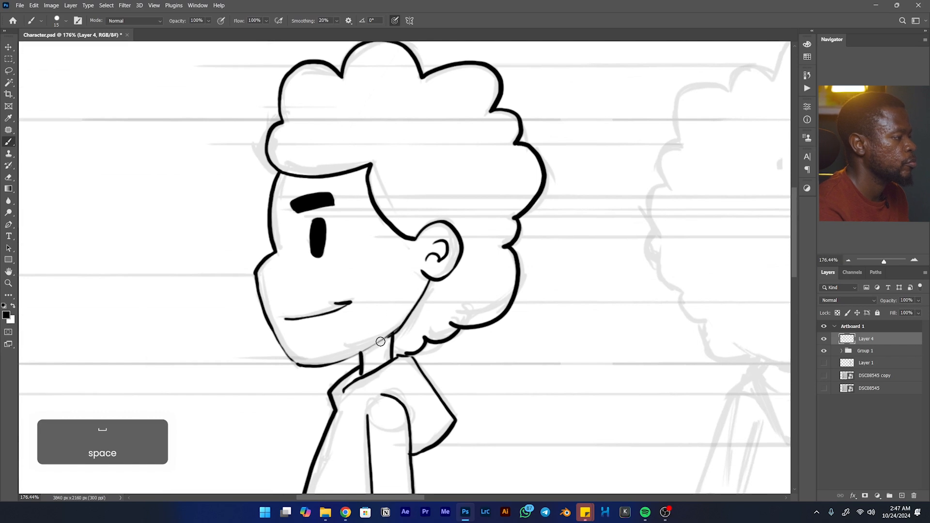
{"action": "key", "text": "ctrl+z"}
{"action": "left_click_drag", "start_coordinate": [430, 283], "coordinate": [386, 331]}
{"action": "key", "text": "e"}
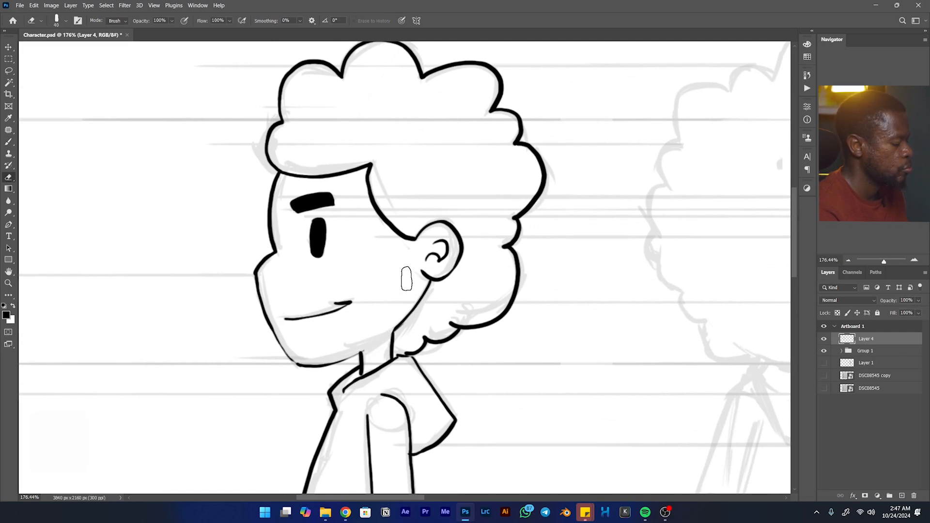
{"action": "key", "text": "b"}
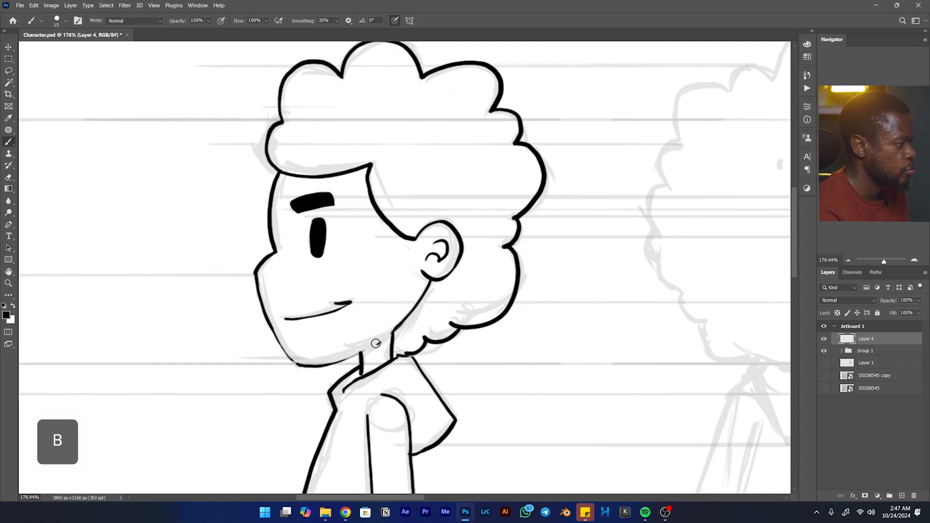
{"action": "key", "text": "ctrl+z"}
- Try to ink the hood's outer edge beside the front view's neck without symmetry
{"action": "mouse_move", "coordinate": [454, 287]}
{"action": "left_mouse_down"}
{"action": "mouse_move", "coordinate": [426, 307]}
{"action": "mouse_move", "coordinate": [281, 201]}
{"action": "left_mouse_up"}
{"action": "left_click_drag", "start_coordinate": [573, 238], "coordinate": [516, 141]}
{"action": "mouse_move", "coordinate": [419, 293]}
{"action": "left_mouse_down"}
{"action": "mouse_move", "coordinate": [536, 216]}
{"action": "mouse_move", "coordinate": [550, 128]}
{"action": "mouse_move", "coordinate": [488, 109]}
{"action": "mouse_move", "coordinate": [281, 328]}
{"action": "left_mouse_up"}
{"action": "mouse_move", "coordinate": [427, 187]}
{"action": "left_mouse_down"}
{"action": "mouse_move", "coordinate": [342, 224]}
{"action": "mouse_move", "coordinate": [276, 174]}
{"action": "mouse_move", "coordinate": [467, 199]}
{"action": "mouse_move", "coordinate": [307, 264]}
{"action": "mouse_move", "coordinate": [511, 285]}
{"action": "left_mouse_up"}
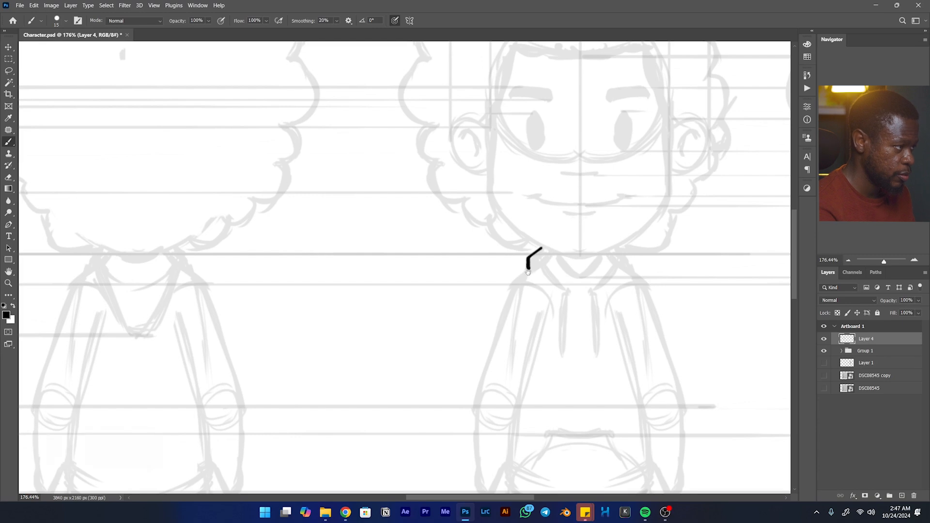
{"action": "key", "text": "ctrl+z"}
{"action": "left_click_drag", "start_coordinate": [540, 240], "coordinate": [409, 248]}
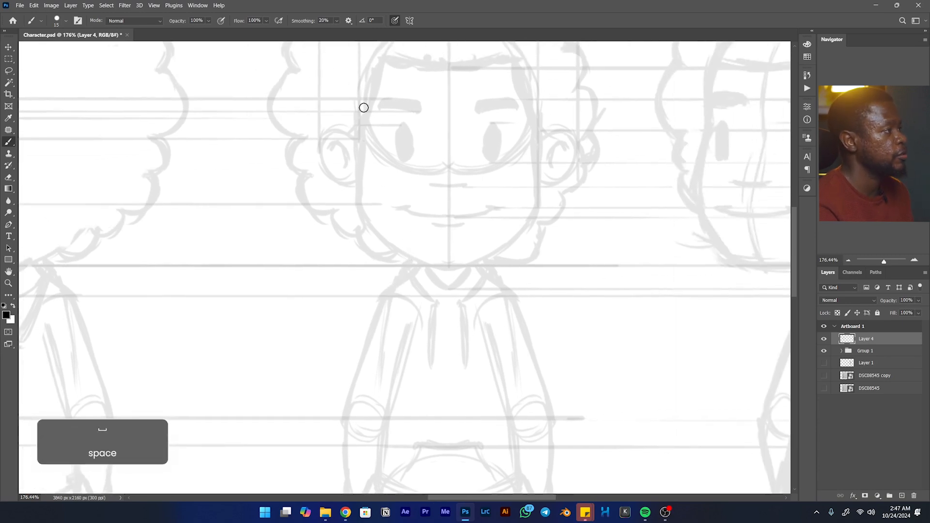
- Try to place a vertical paint symmetry axis on the front view's centre line
{"action": "left_click", "coordinate": [409, 21]}
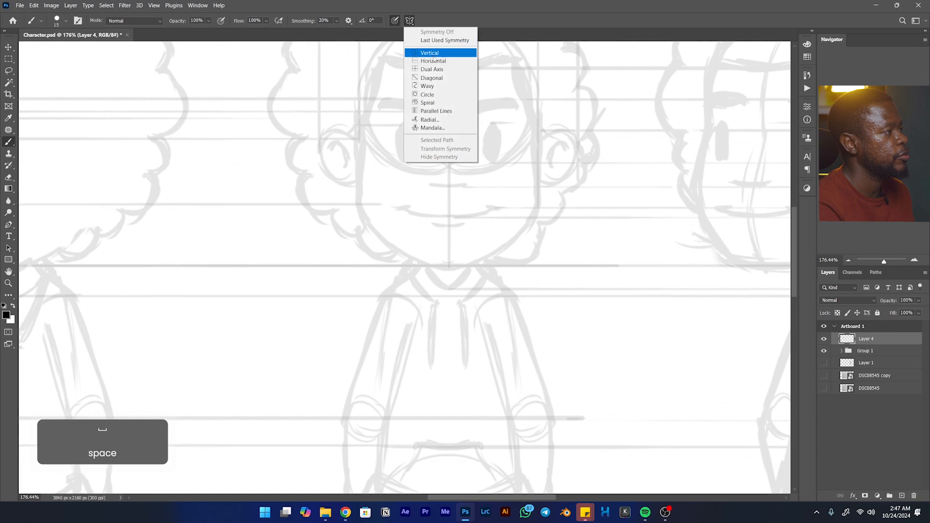
{"action": "left_click", "coordinate": [435, 53]}
{"action": "left_click_drag", "start_coordinate": [198, 259], "coordinate": [448, 257]}
{"action": "left_click", "coordinate": [445, 22]}
{"action": "key", "text": "ctrl+z"}
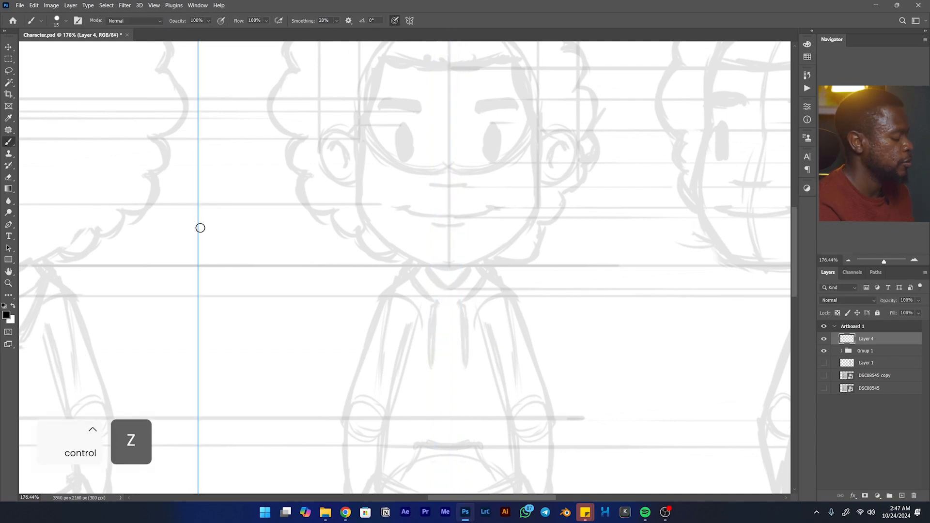
- Turn on vertical paint symmetry for the brush and align its axis with the centre of the front view's face
{"action": "key", "text": "b"}
{"action": "left_click", "coordinate": [409, 21]}
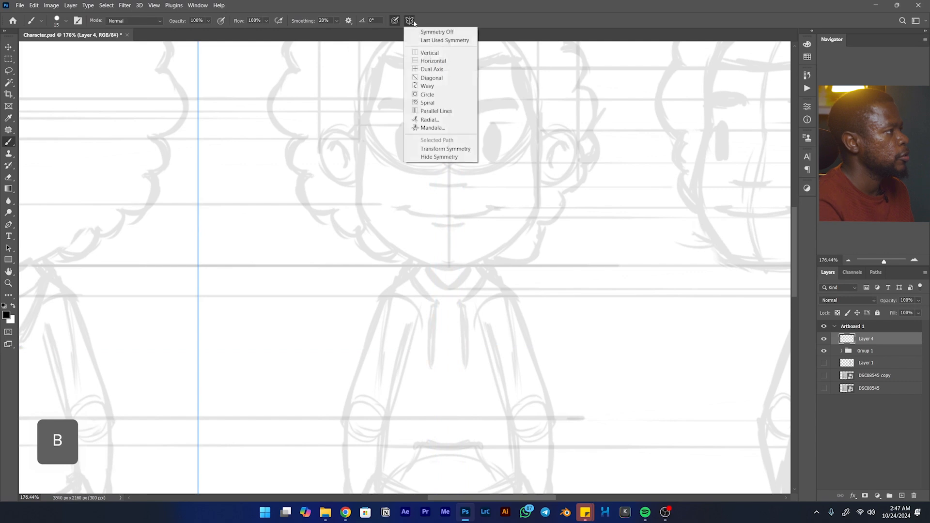
{"action": "left_click", "coordinate": [432, 53]}
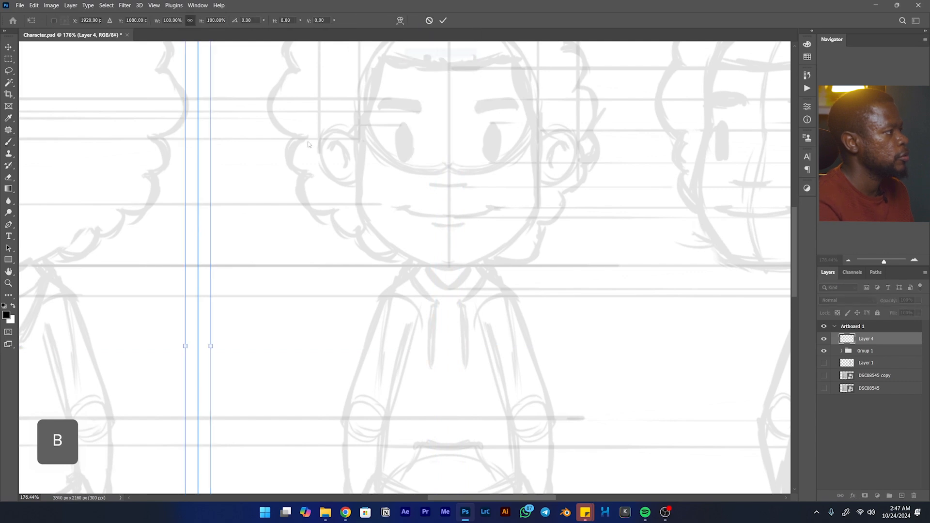
{"action": "left_click_drag", "start_coordinate": [199, 228], "coordinate": [447, 247]}
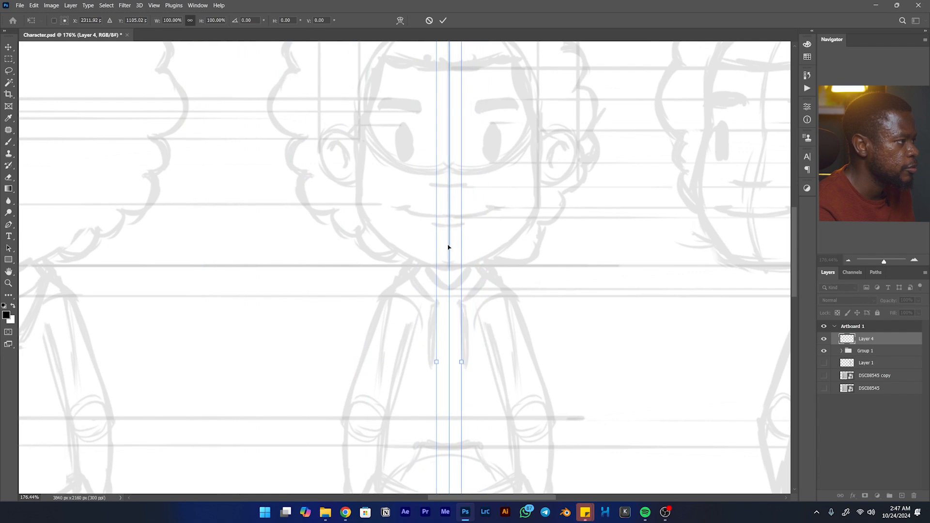
{"action": "left_click", "coordinate": [442, 21]}
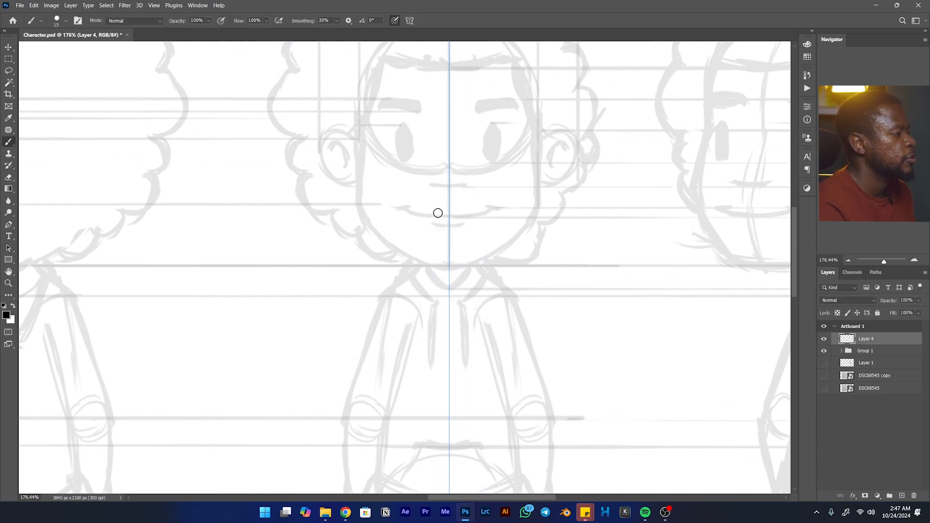
- Ink the front view's smiling mouth, short nose line and short line below the lips with mirrored strokes
{"action": "mouse_move", "coordinate": [398, 208]}
{"action": "left_mouse_down"}
{"action": "mouse_move", "coordinate": [442, 214]}
{"action": "mouse_move", "coordinate": [405, 208]}
{"action": "mouse_move", "coordinate": [447, 211]}
{"action": "left_mouse_up"}
{"action": "key", "text": "ctrl+z"}
{"action": "key", "text": "ctrl+z"}
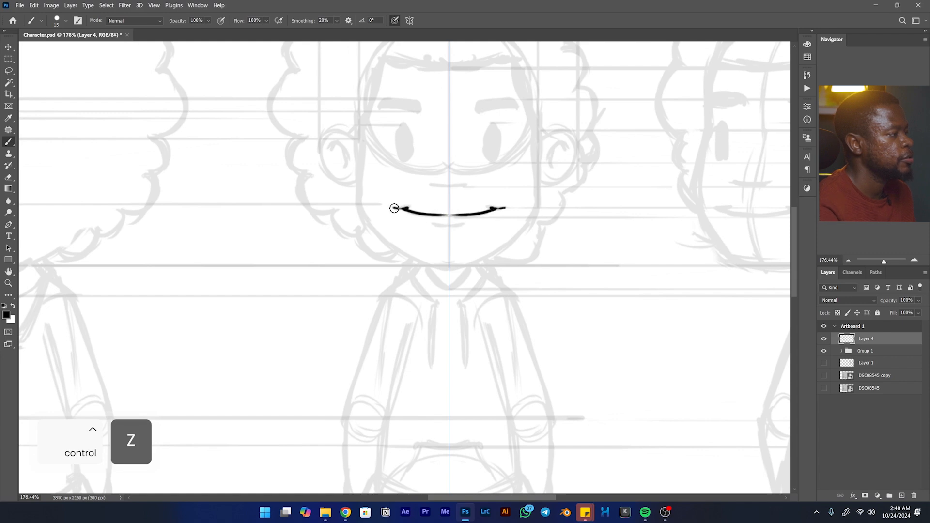
{"action": "left_click_drag", "start_coordinate": [432, 185], "coordinate": [448, 185]}
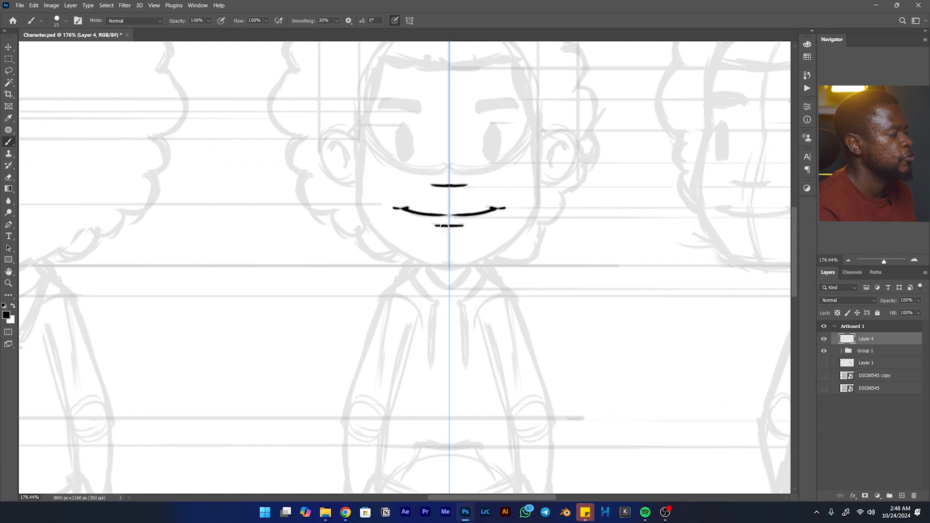
- Ink the front view's solid oval eyes and erase a small highlight notch in each with a smaller eraser
{"action": "left_click_drag", "start_coordinate": [403, 129], "coordinate": [406, 155]}
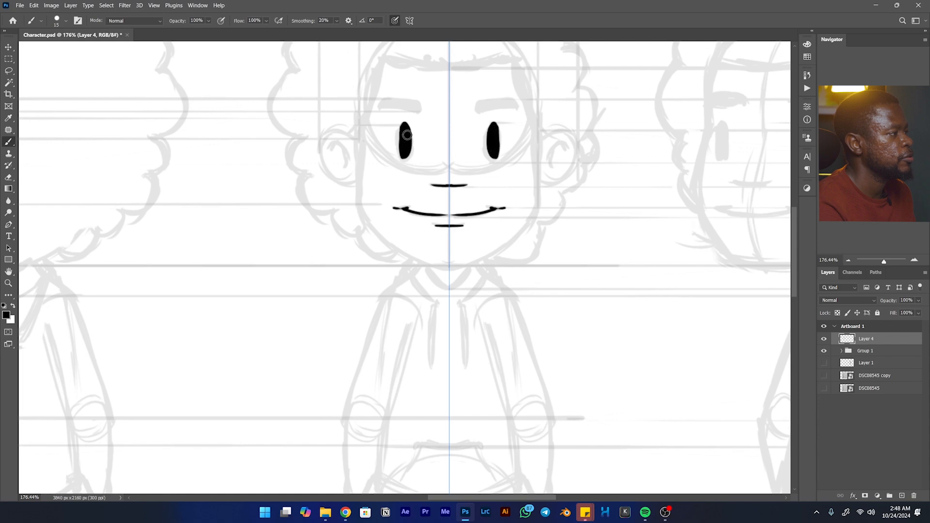
{"action": "key", "text": "e"}
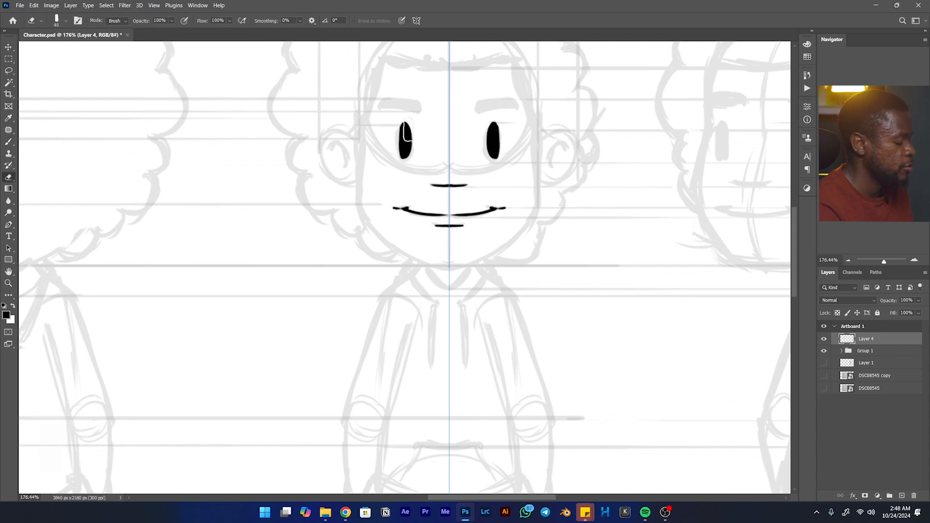
{"action": "key", "text": "bracketleft"}
{"action": "key", "text": "bracketleft"}
{"action": "key", "text": "bracketleft"}
{"action": "key", "text": "bracketleft"}
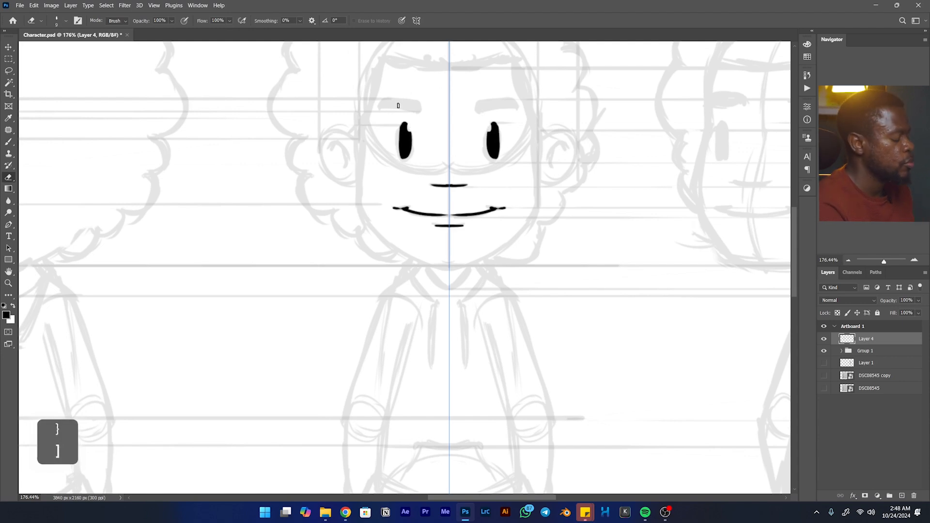
- Ink the front view's thick solid eyebrows above the eyes
{"action": "key", "text": "b"}
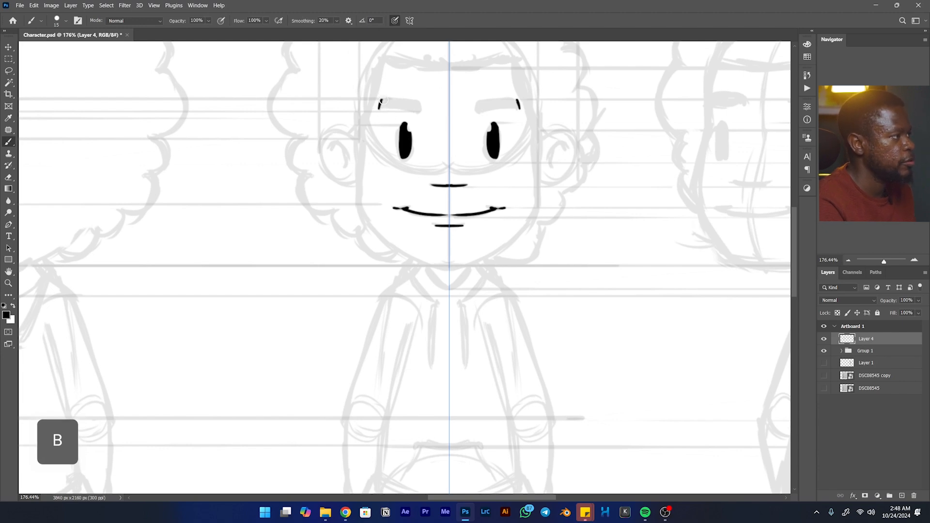
{"action": "mouse_move", "coordinate": [387, 101]}
{"action": "left_mouse_down"}
{"action": "mouse_move", "coordinate": [416, 104]}
{"action": "mouse_move", "coordinate": [381, 103]}
{"action": "mouse_move", "coordinate": [410, 99]}
{"action": "mouse_move", "coordinate": [419, 111]}
{"action": "mouse_move", "coordinate": [378, 110]}
{"action": "mouse_move", "coordinate": [418, 107]}
{"action": "mouse_move", "coordinate": [381, 106]}
{"action": "mouse_move", "coordinate": [413, 106]}
{"action": "mouse_move", "coordinate": [389, 104]}
{"action": "mouse_move", "coordinate": [438, 145]}
{"action": "mouse_move", "coordinate": [438, 167]}
{"action": "left_mouse_up"}
{"action": "key", "text": "space"}
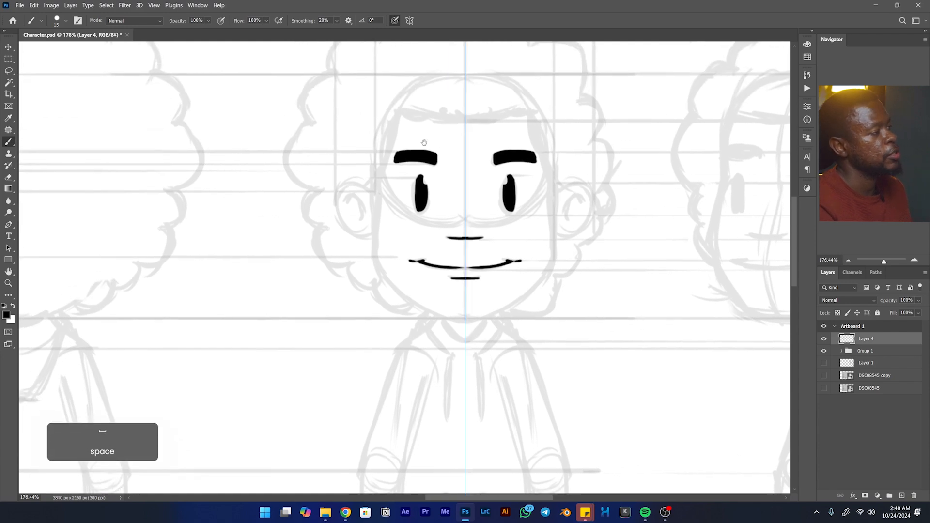
- Ink the front view's hairline from the temples across the forehead, and both ears with their inner curves
{"action": "left_click_drag", "start_coordinate": [398, 114], "coordinate": [373, 193]}
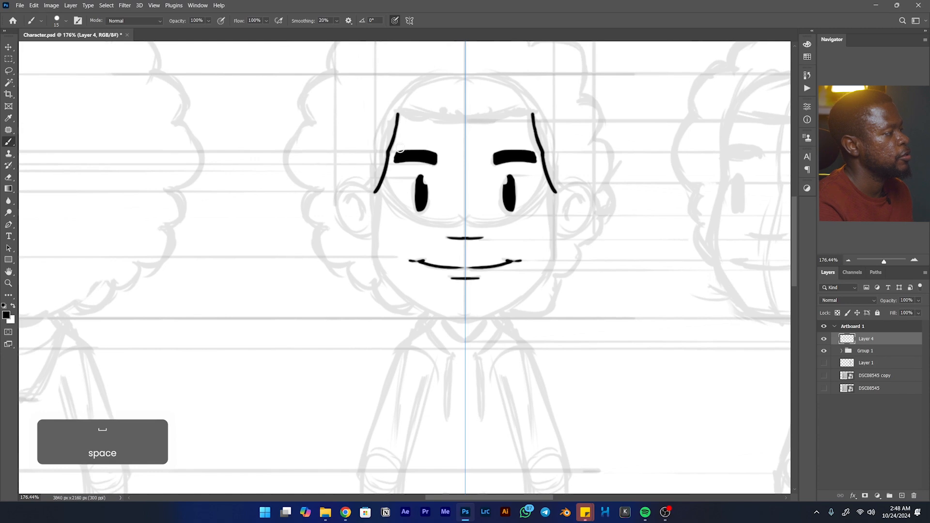
{"action": "mouse_move", "coordinate": [398, 114]}
{"action": "left_mouse_down"}
{"action": "mouse_move", "coordinate": [461, 123]}
{"action": "mouse_move", "coordinate": [477, 96]}
{"action": "mouse_move", "coordinate": [511, 74]}
{"action": "left_mouse_up"}
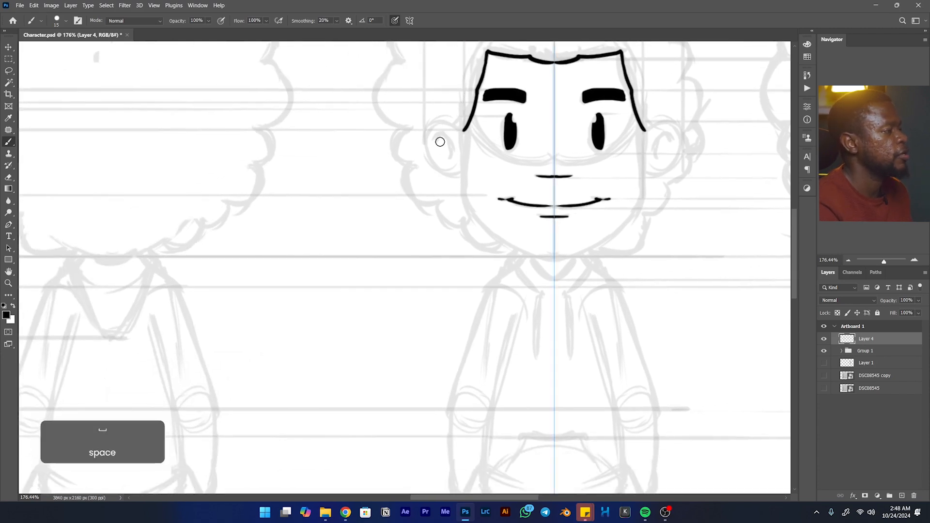
{"action": "mouse_move", "coordinate": [448, 124]}
{"action": "left_mouse_down"}
{"action": "mouse_move", "coordinate": [427, 122]}
{"action": "mouse_move", "coordinate": [422, 150]}
{"action": "mouse_move", "coordinate": [463, 173]}
{"action": "mouse_move", "coordinate": [437, 161]}
{"action": "left_mouse_up"}
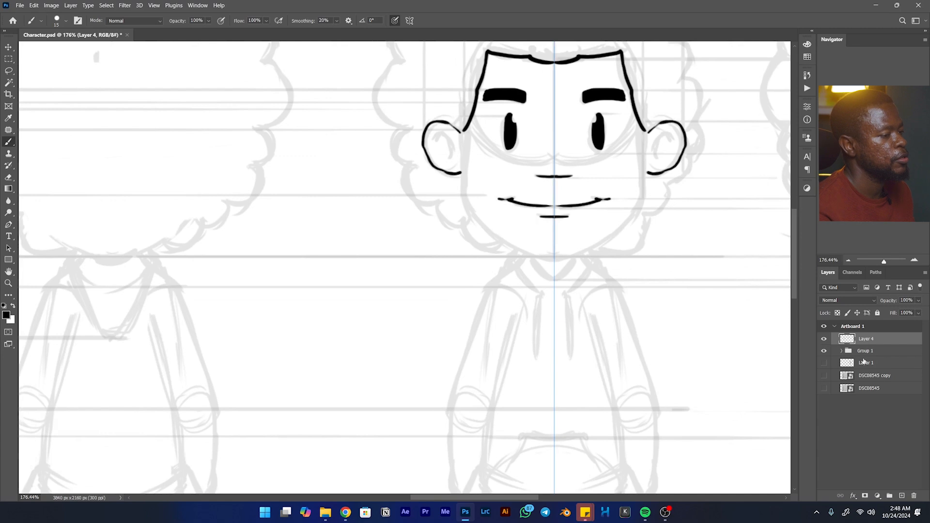
{"action": "mouse_move", "coordinate": [436, 142]}
{"action": "left_mouse_down"}
{"action": "mouse_move", "coordinate": [450, 140]}
{"action": "mouse_move", "coordinate": [446, 157]}
{"action": "left_mouse_up"}
- Ink the front view's hood collar, V-shaped neckline and two hanging drawstrings, redoing rejected strokes
{"action": "key", "text": "space"}
{"action": "left_click_drag", "start_coordinate": [624, 195], "coordinate": [620, 212]}
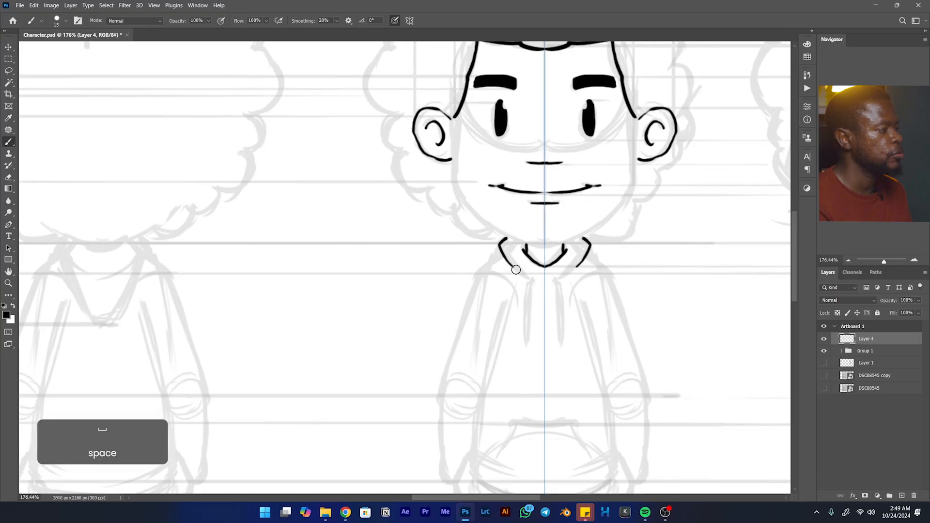
{"action": "mouse_move", "coordinate": [518, 271]}
{"action": "left_mouse_down"}
{"action": "mouse_move", "coordinate": [495, 248]}
{"action": "mouse_move", "coordinate": [532, 273]}
{"action": "mouse_move", "coordinate": [525, 329]}
{"action": "mouse_move", "coordinate": [532, 285]}
{"action": "left_mouse_up"}
{"action": "key", "text": "ctrl+z"}
{"action": "key", "text": "ctrl+z"}
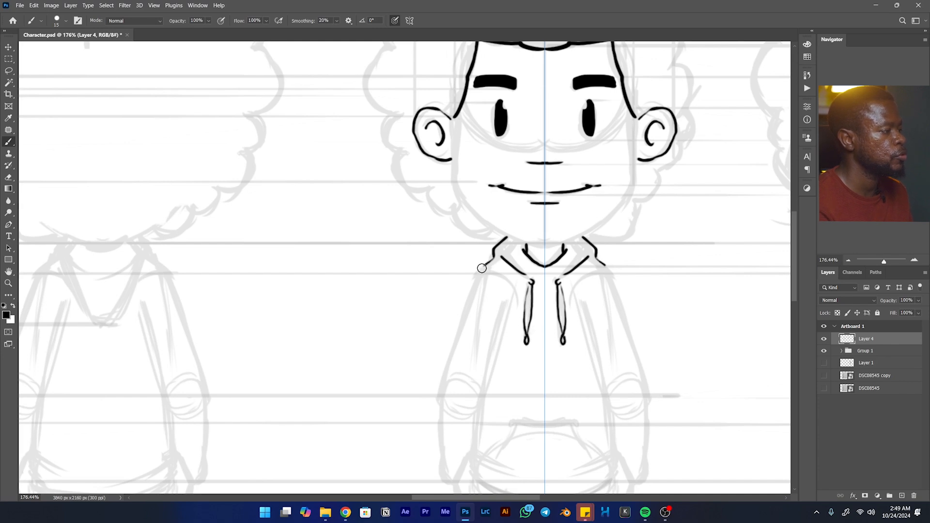
- Ink the front view's shoulders and outer upper sleeves down to the elbows, trimming the line ends with the eraser
{"action": "left_click_drag", "start_coordinate": [476, 278], "coordinate": [458, 315]}
{"action": "key", "text": "ctrl+z"}
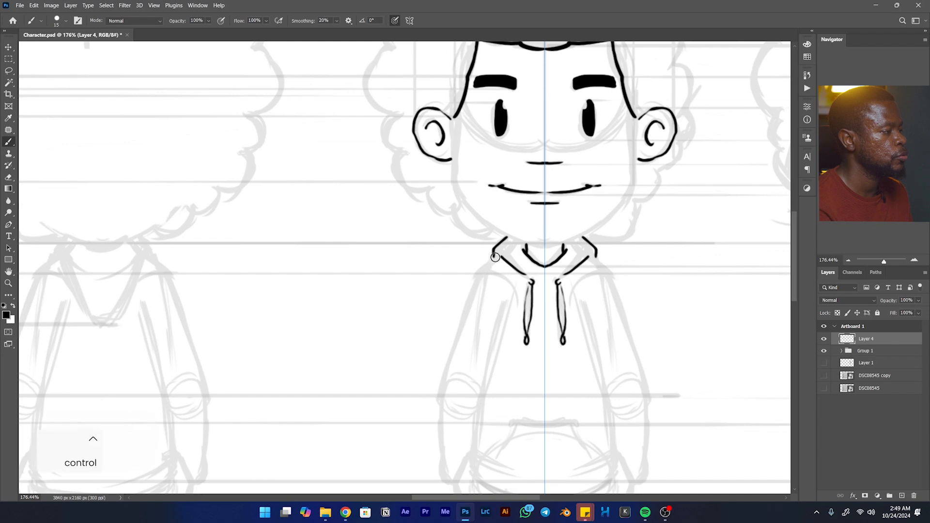
{"action": "mouse_move", "coordinate": [491, 261]}
{"action": "left_mouse_down"}
{"action": "mouse_move", "coordinate": [466, 301]}
{"action": "mouse_move", "coordinate": [436, 406]}
{"action": "mouse_move", "coordinate": [432, 260]}
{"action": "left_mouse_up"}
{"action": "key", "text": "space"}
{"action": "key", "text": "e"}
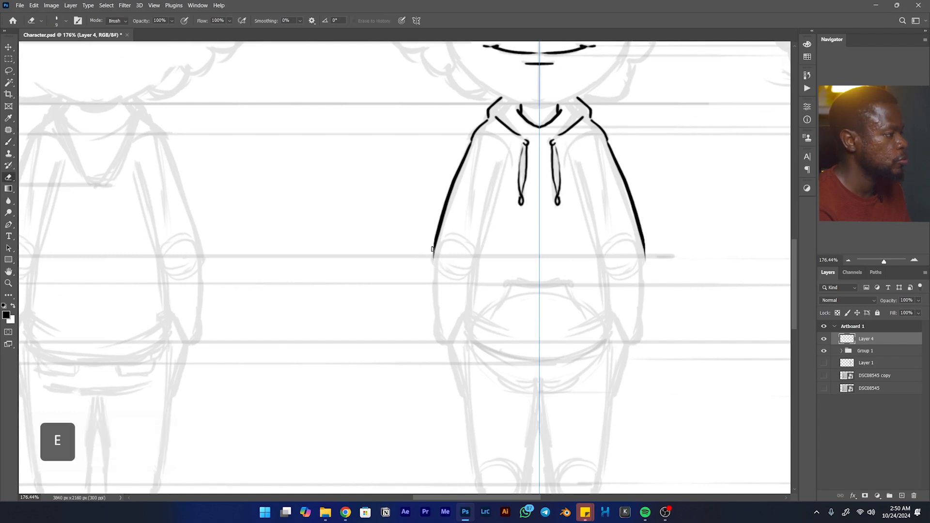
{"action": "key", "text": "b"}
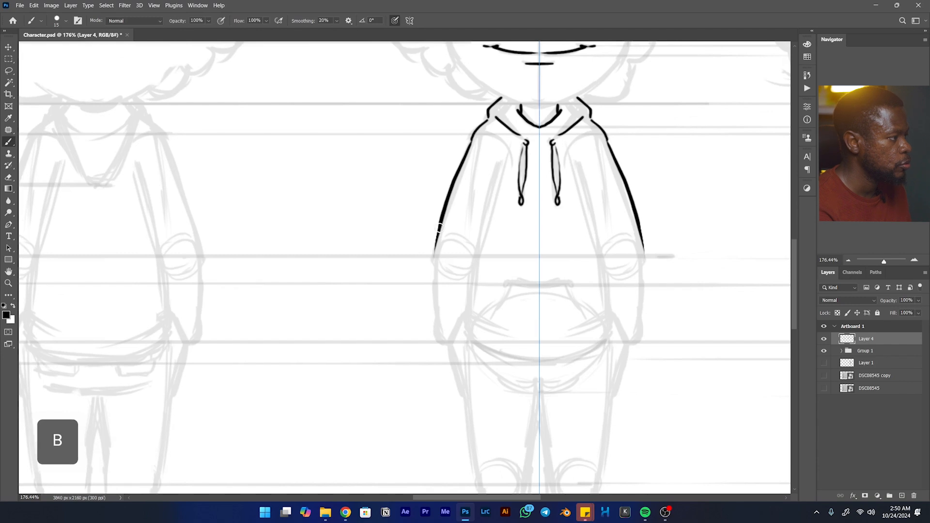
- Ink the front view's outer lower sleeves from elbow to cuff, with the inner wrist edges and upper hip lines
{"action": "left_click_drag", "start_coordinate": [432, 276], "coordinate": [442, 345]}
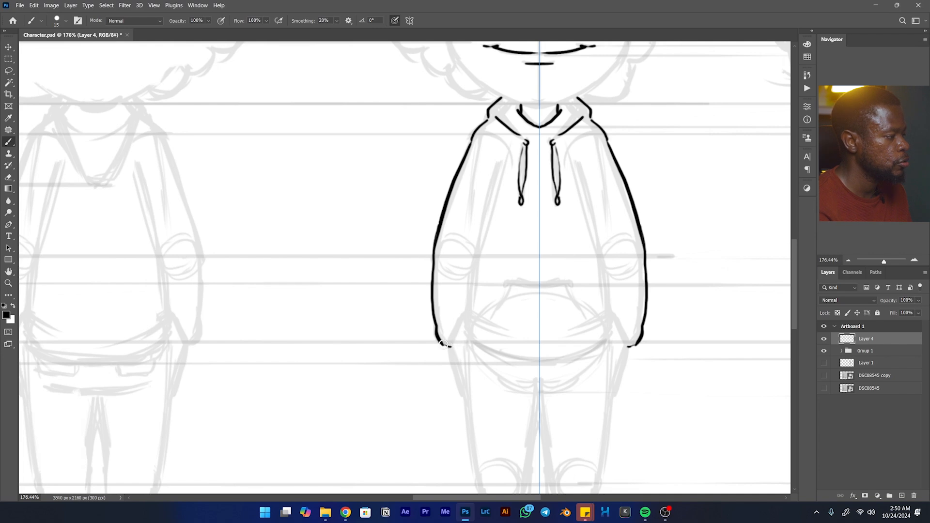
{"action": "left_click_drag", "start_coordinate": [463, 316], "coordinate": [452, 357]}
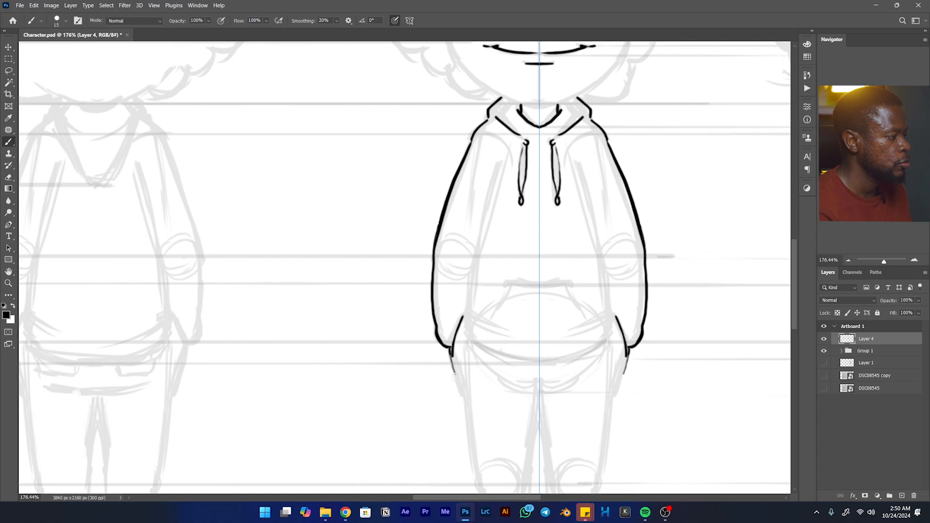
- Ink the outer edges of the front view's legs from the hips down to the knees
{"action": "key", "text": "space"}
{"action": "mouse_move", "coordinate": [465, 389]}
{"action": "left_mouse_down"}
{"action": "mouse_move", "coordinate": [444, 192]}
{"action": "mouse_move", "coordinate": [455, 295]}
{"action": "left_mouse_up"}
{"action": "key", "text": "space"}
{"action": "left_click_drag", "start_coordinate": [540, 270], "coordinate": [534, 327]}
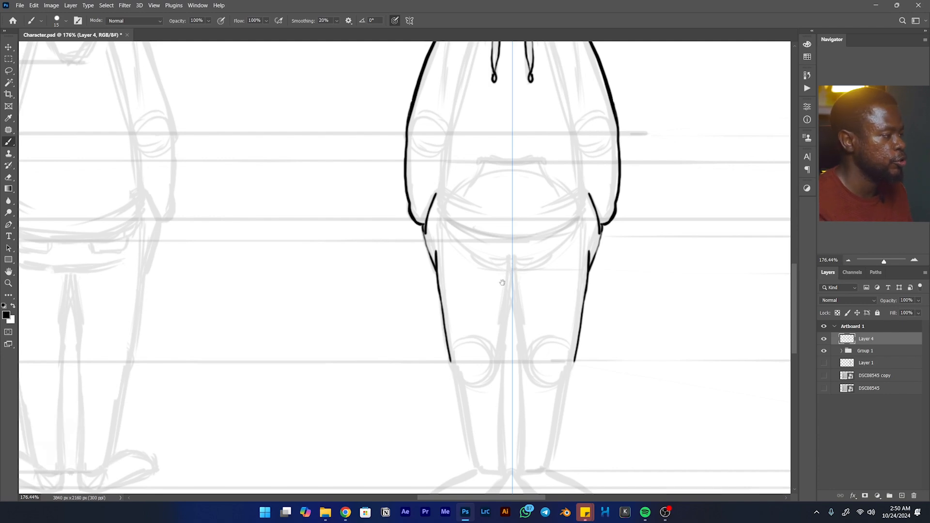
- Ink a short curved line across the symmetry axis at the front view's crotch
{"action": "left_click_drag", "start_coordinate": [502, 282], "coordinate": [498, 218]}
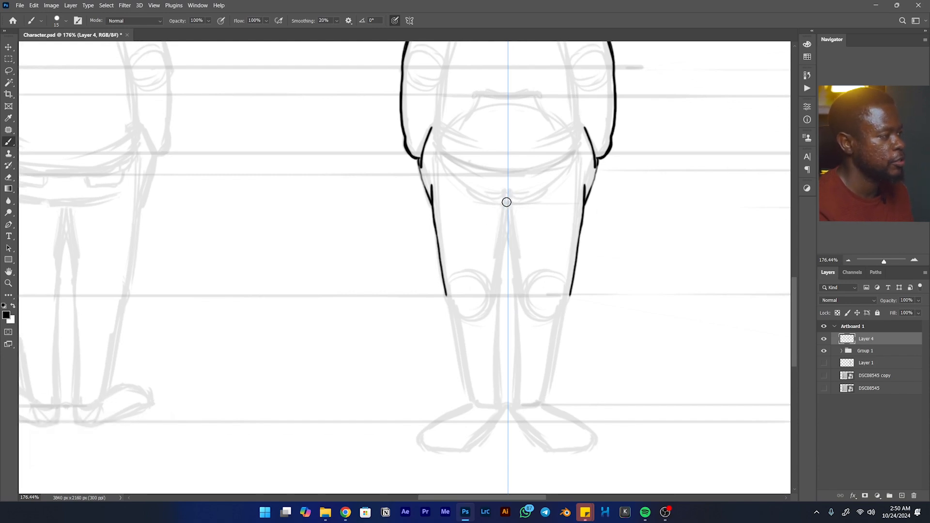
{"action": "mouse_move", "coordinate": [490, 199]}
{"action": "left_mouse_down"}
{"action": "mouse_move", "coordinate": [525, 199]}
{"action": "mouse_move", "coordinate": [498, 169]}
{"action": "left_mouse_up"}
{"action": "key", "text": "space"}
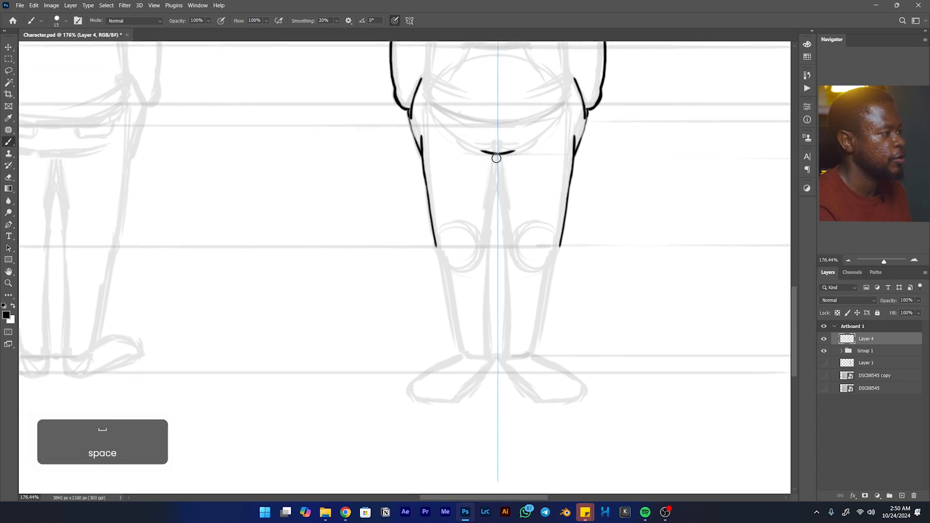
{"action": "left_click_drag", "start_coordinate": [308, 161], "coordinate": [341, 392]}
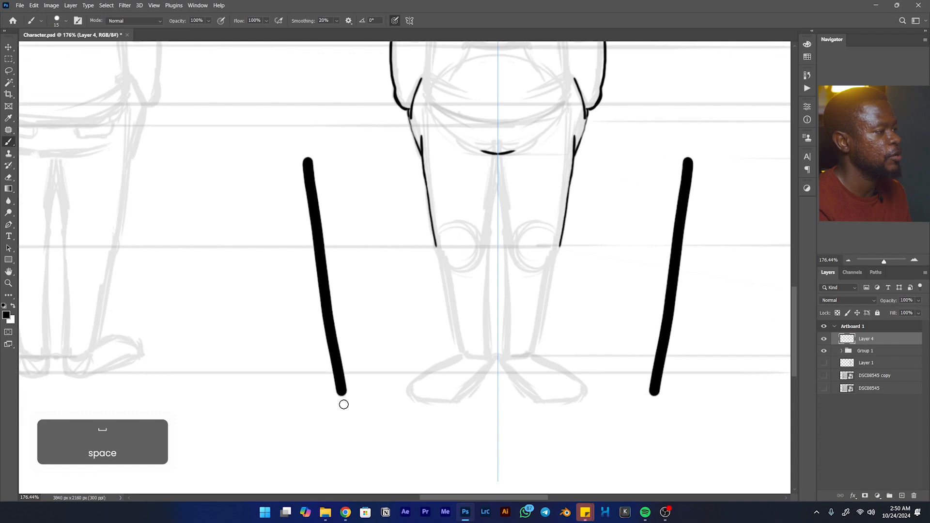
{"action": "key", "text": "ctrl+z"}
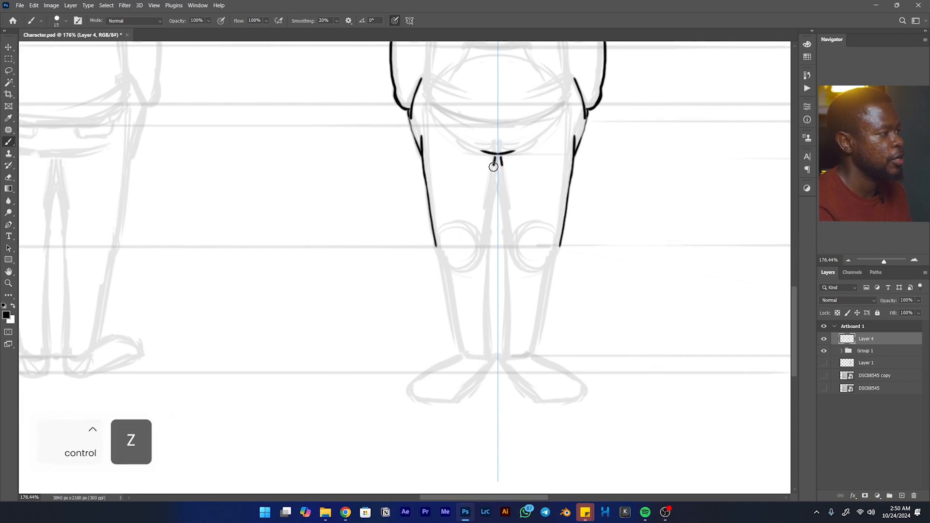
{"action": "key", "text": "ctrl+z"}
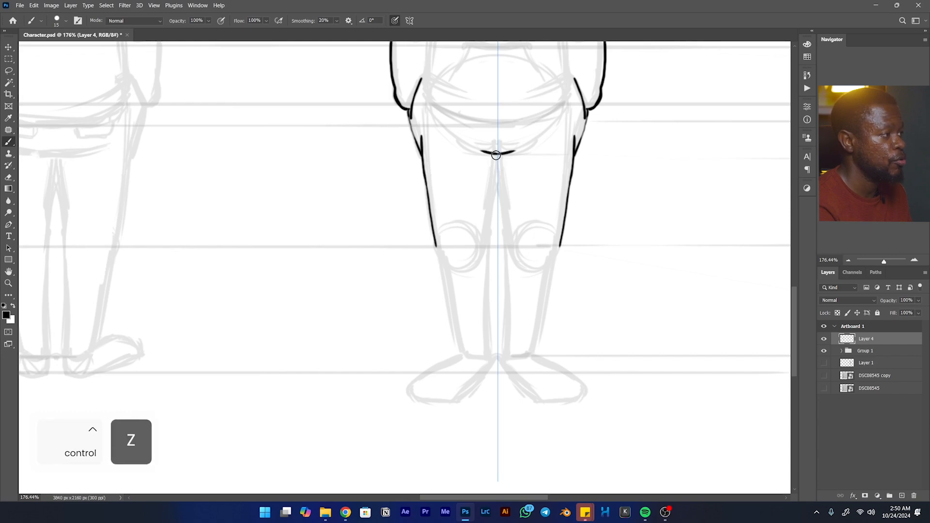
- Ink the front view's inner leg edges from crotch to ankles, the outer lower legs and the trouser hems
{"action": "left_click_drag", "start_coordinate": [492, 206], "coordinate": [489, 244]}
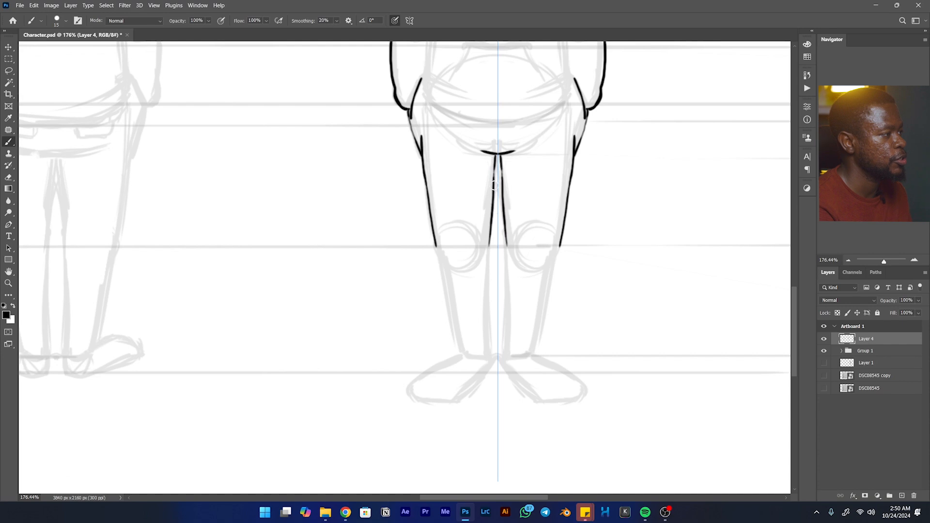
{"action": "mouse_move", "coordinate": [496, 161]}
{"action": "left_mouse_down"}
{"action": "mouse_move", "coordinate": [492, 207]}
{"action": "mouse_move", "coordinate": [477, 150]}
{"action": "left_mouse_up"}
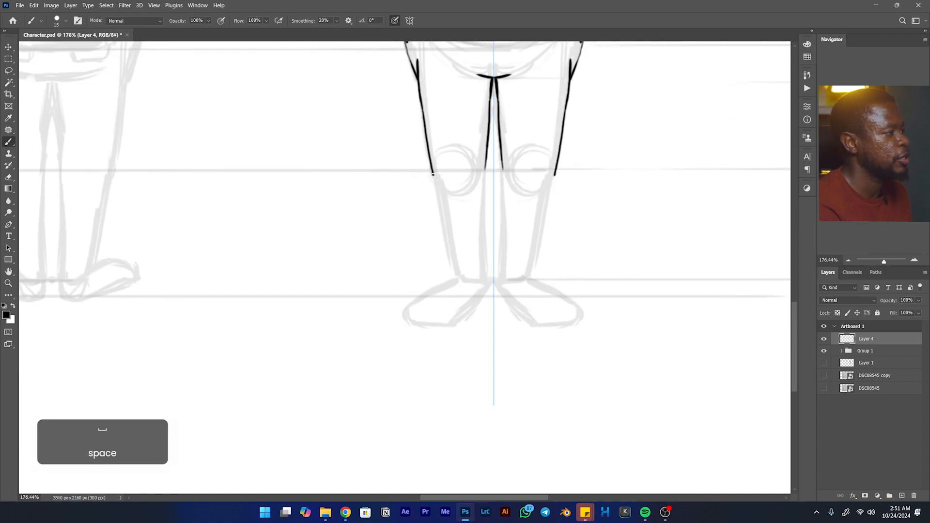
{"action": "key", "text": "ctrl+z"}
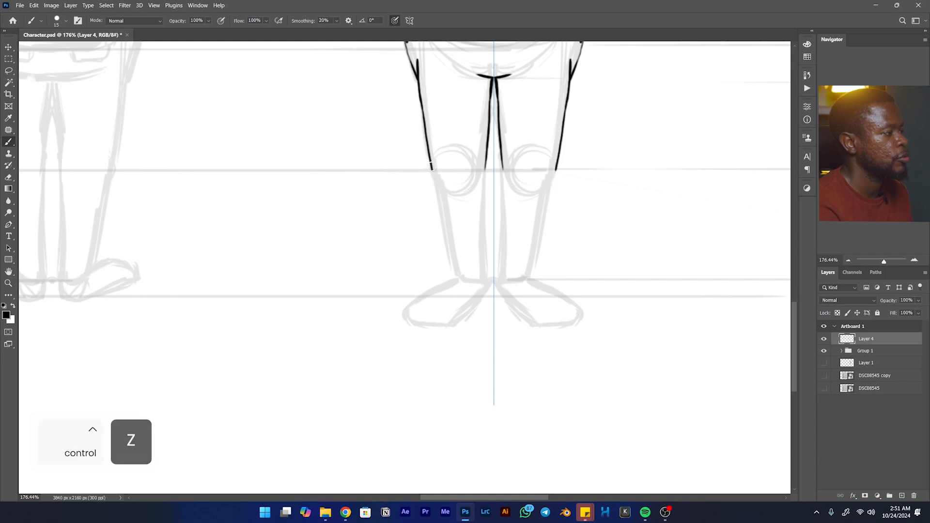
{"action": "mouse_move", "coordinate": [432, 169]}
{"action": "left_mouse_down"}
{"action": "mouse_move", "coordinate": [456, 278]}
{"action": "mouse_move", "coordinate": [484, 282]}
{"action": "left_mouse_up"}
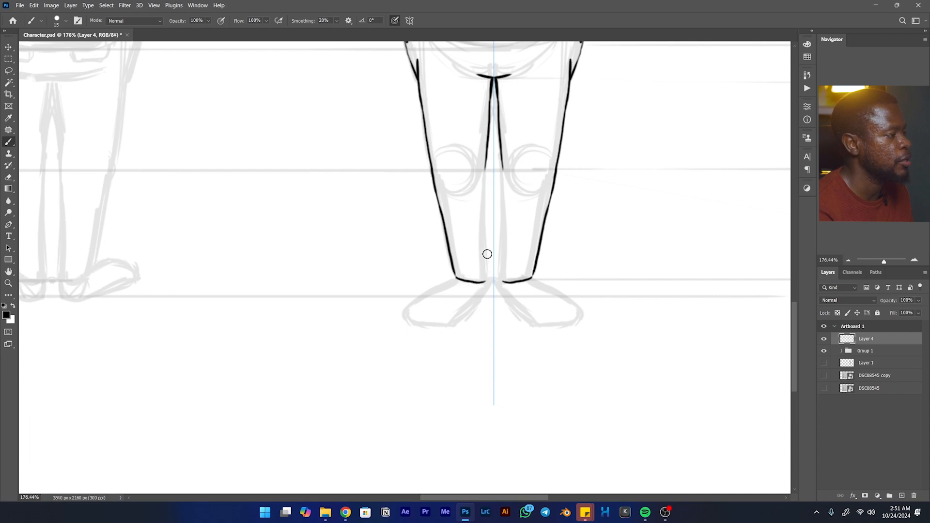
{"action": "left_click_drag", "start_coordinate": [485, 168], "coordinate": [487, 280]}
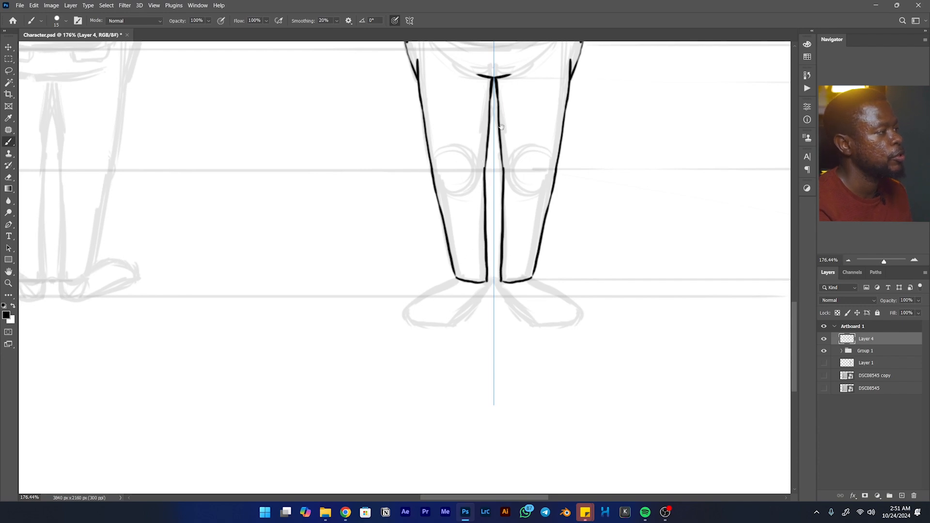
- Ink the curved bottom hem of the front view's hoodie across the symmetry axis, undoing strokes that miss the curve
{"action": "left_click_drag", "start_coordinate": [501, 127], "coordinate": [488, 308]}
{"action": "mouse_move", "coordinate": [442, 58]}
{"action": "left_mouse_down"}
{"action": "mouse_move", "coordinate": [407, 176]}
{"action": "mouse_move", "coordinate": [392, 193]}
{"action": "mouse_move", "coordinate": [370, 317]}
{"action": "mouse_move", "coordinate": [404, 346]}
{"action": "mouse_move", "coordinate": [388, 334]}
{"action": "mouse_move", "coordinate": [440, 350]}
{"action": "left_mouse_up"}
{"action": "key", "text": "ctrl+z"}
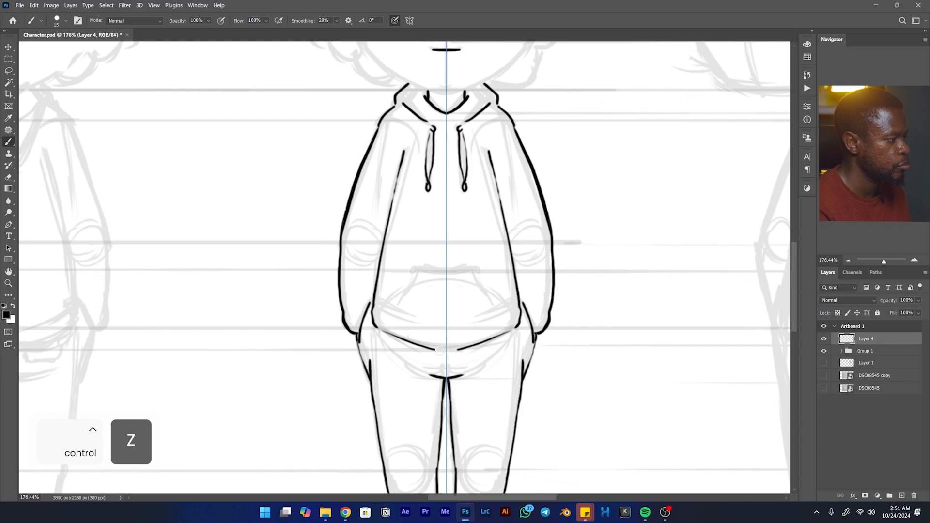
{"action": "key", "text": "ctrl+z"}
{"action": "left_click_drag", "start_coordinate": [374, 328], "coordinate": [445, 345]}
{"action": "key", "text": "ctrl+z"}
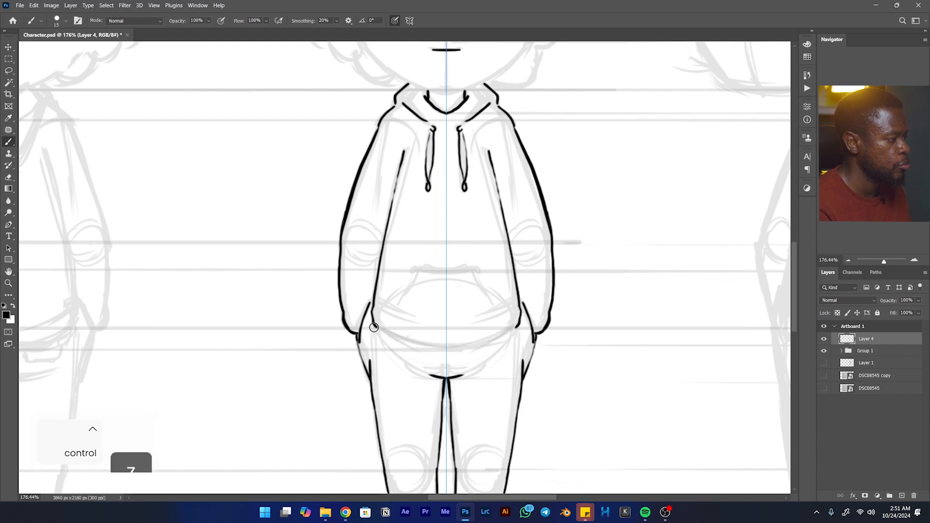
{"action": "mouse_move", "coordinate": [382, 331]}
{"action": "left_mouse_down"}
{"action": "mouse_move", "coordinate": [417, 343]}
{"action": "mouse_move", "coordinate": [452, 338]}
{"action": "left_mouse_up"}
{"action": "key", "text": "ctrl+z"}
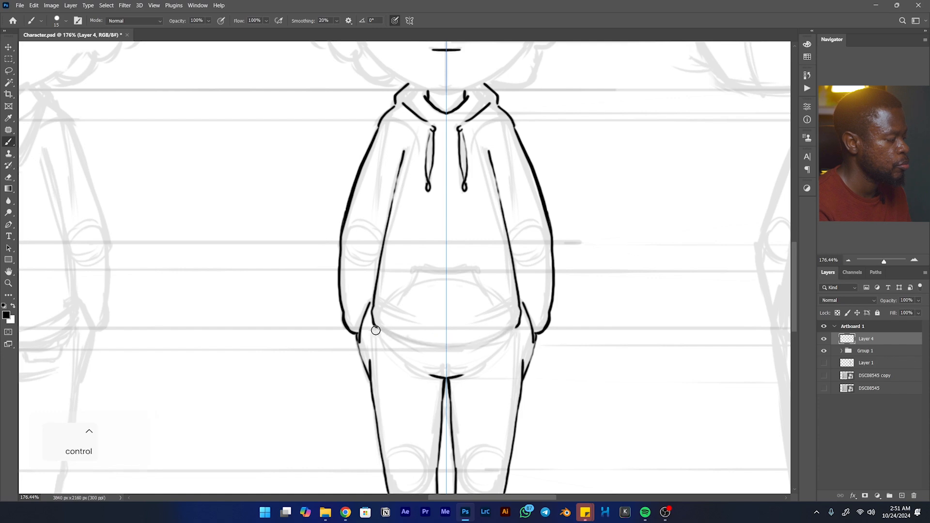
{"action": "left_click_drag", "start_coordinate": [375, 328], "coordinate": [457, 346]}
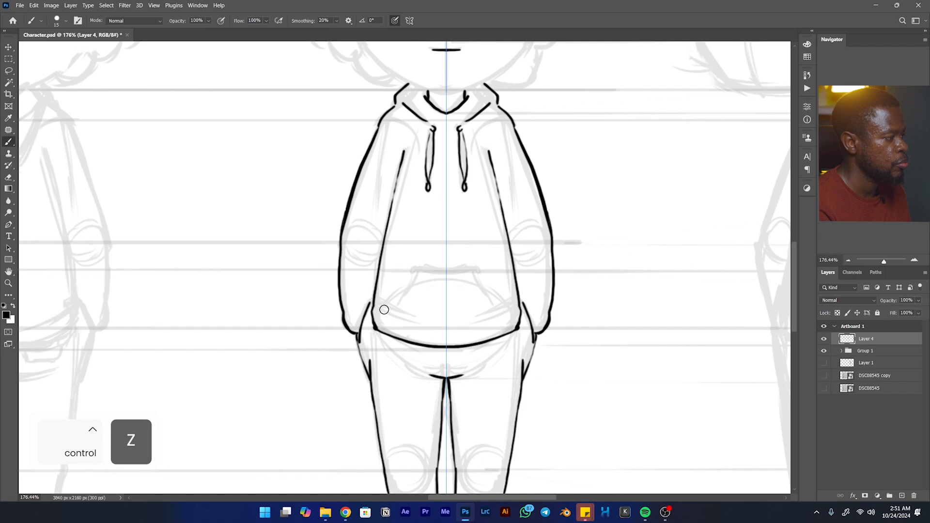
- Ink short fold lines at the hoodie's lower side edges and the outline of its front pocket
{"action": "left_click_drag", "start_coordinate": [374, 307], "coordinate": [385, 312]}
{"action": "key", "text": "ctrl+z"}
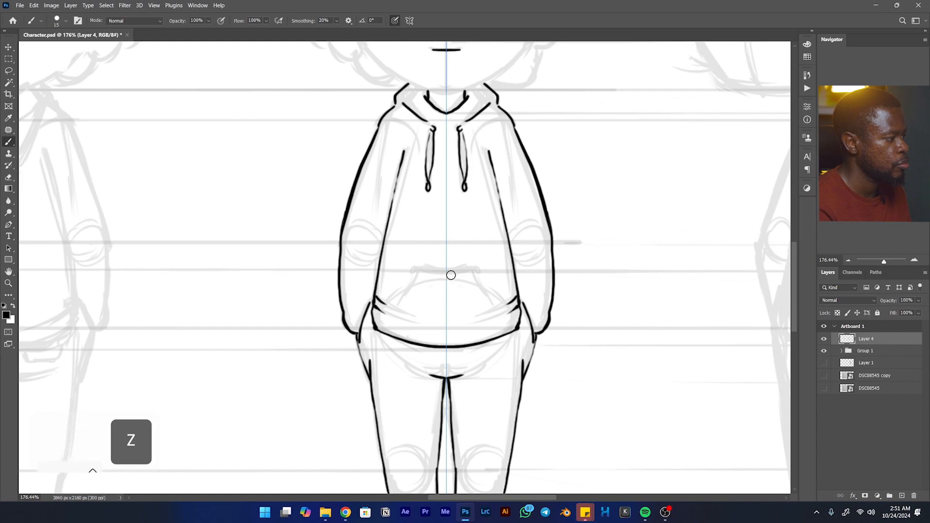
{"action": "mouse_move", "coordinate": [449, 271]}
{"action": "left_mouse_down"}
{"action": "mouse_move", "coordinate": [420, 266]}
{"action": "mouse_move", "coordinate": [435, 272]}
{"action": "mouse_move", "coordinate": [418, 271]}
{"action": "mouse_move", "coordinate": [402, 306]}
{"action": "left_mouse_up"}
{"action": "key", "text": "ctrl+z"}
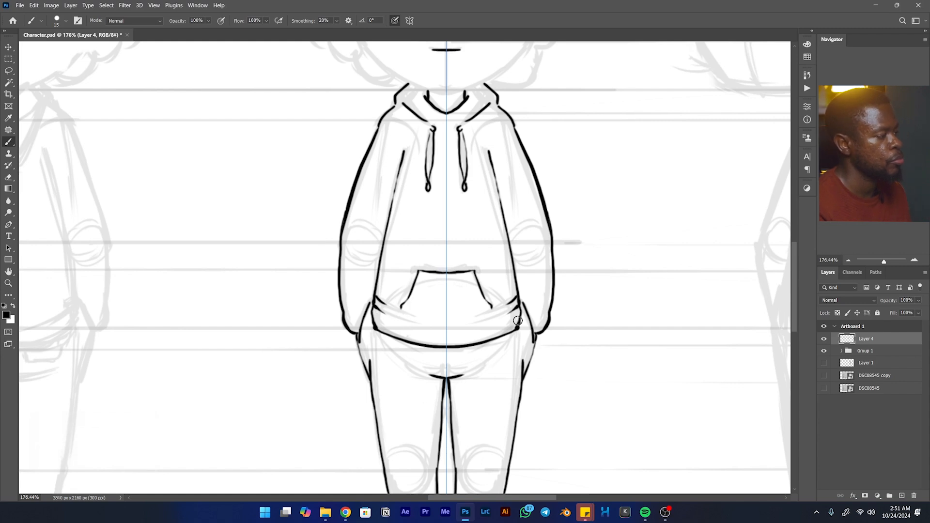
- Ink a short crease line at the inner elbow of each sleeve in the front view
{"action": "key", "text": "space"}
{"action": "left_click_drag", "start_coordinate": [518, 321], "coordinate": [453, 369]}
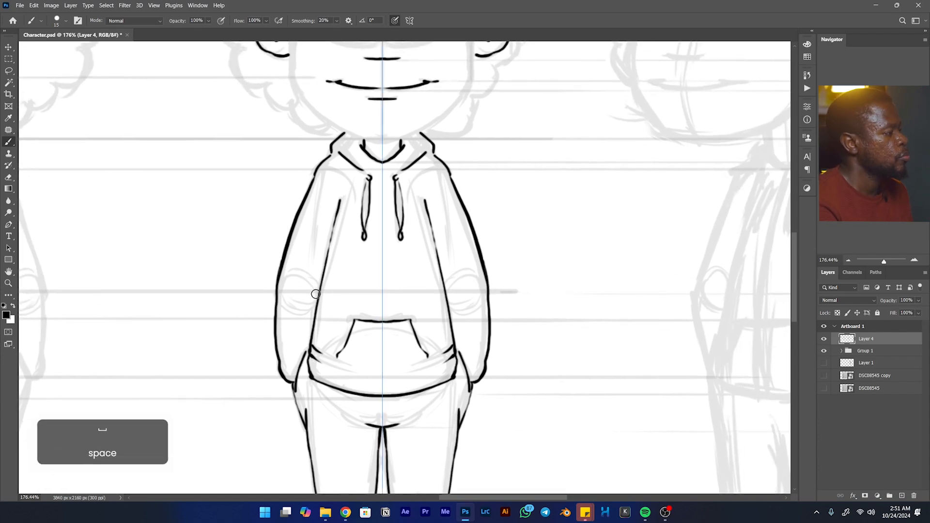
{"action": "left_click_drag", "start_coordinate": [305, 294], "coordinate": [315, 293]}
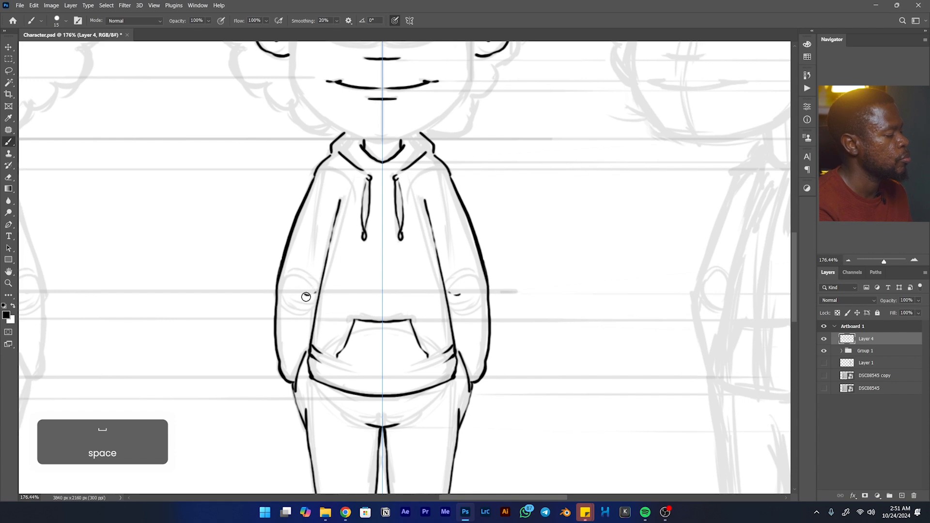
- Ink the outlines of both front-view shoes below the trouser hems, with short inner ankle lines
{"action": "key", "text": "space"}
{"action": "left_click_drag", "start_coordinate": [473, 308], "coordinate": [569, 299]}
{"action": "mouse_move", "coordinate": [594, 434]}
{"action": "left_mouse_down"}
{"action": "mouse_move", "coordinate": [553, 195]}
{"action": "mouse_move", "coordinate": [567, 107]}
{"action": "left_mouse_up"}
{"action": "left_click_drag", "start_coordinate": [441, 291], "coordinate": [444, 304]}
{"action": "key", "text": "ctrl+z"}
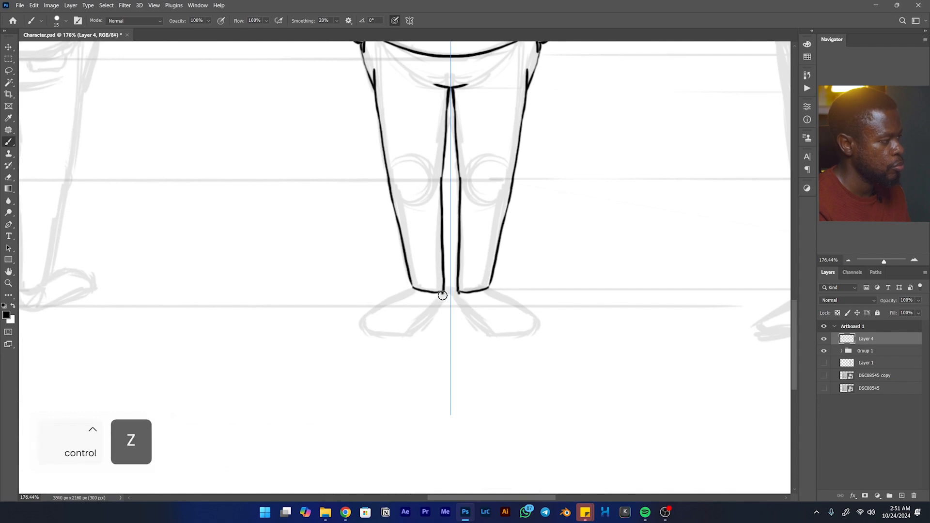
{"action": "mouse_move", "coordinate": [404, 297]}
{"action": "left_mouse_down"}
{"action": "mouse_move", "coordinate": [363, 319]}
{"action": "mouse_move", "coordinate": [362, 333]}
{"action": "mouse_move", "coordinate": [400, 337]}
{"action": "mouse_move", "coordinate": [441, 304]}
{"action": "left_mouse_up"}
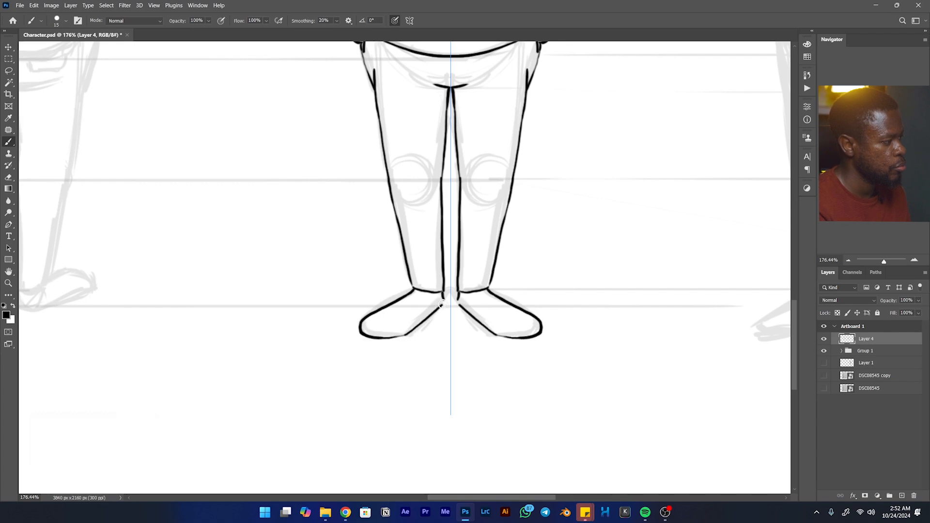
- Ink short crease marks at the inner knees of the front view's trousers
{"action": "key", "text": "space"}
{"action": "left_click_drag", "start_coordinate": [468, 167], "coordinate": [383, 376]}
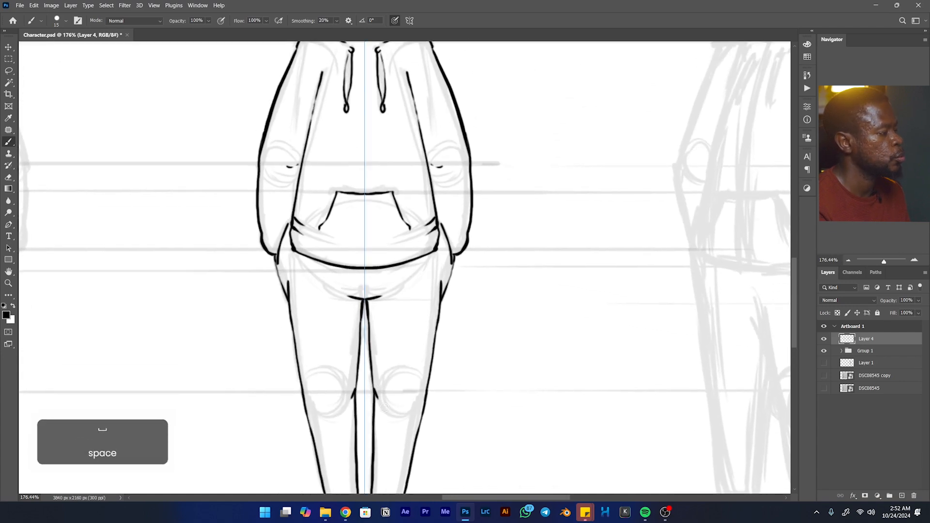
{"action": "mouse_move", "coordinate": [408, 316]}
{"action": "left_mouse_down"}
{"action": "mouse_move", "coordinate": [536, 387]}
{"action": "mouse_move", "coordinate": [545, 405]}
{"action": "left_mouse_up"}
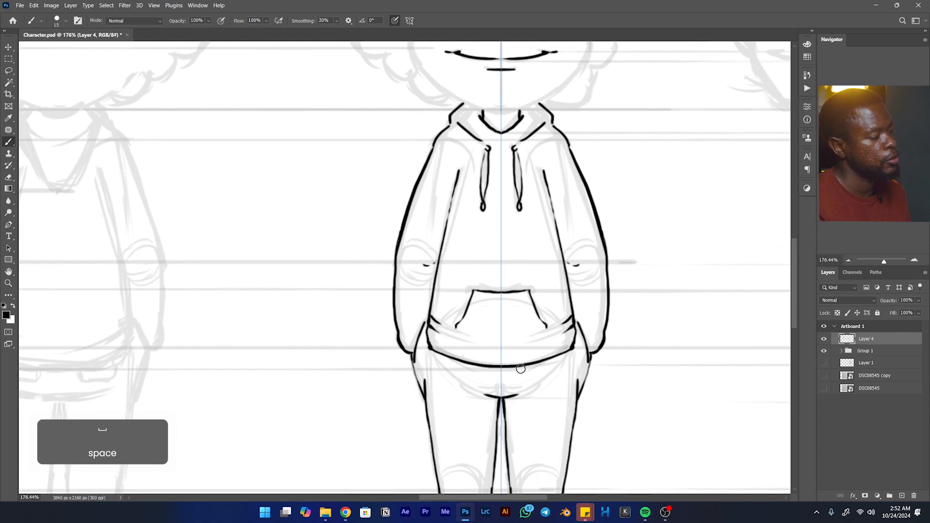
{"action": "key", "text": "ctrl+z"}
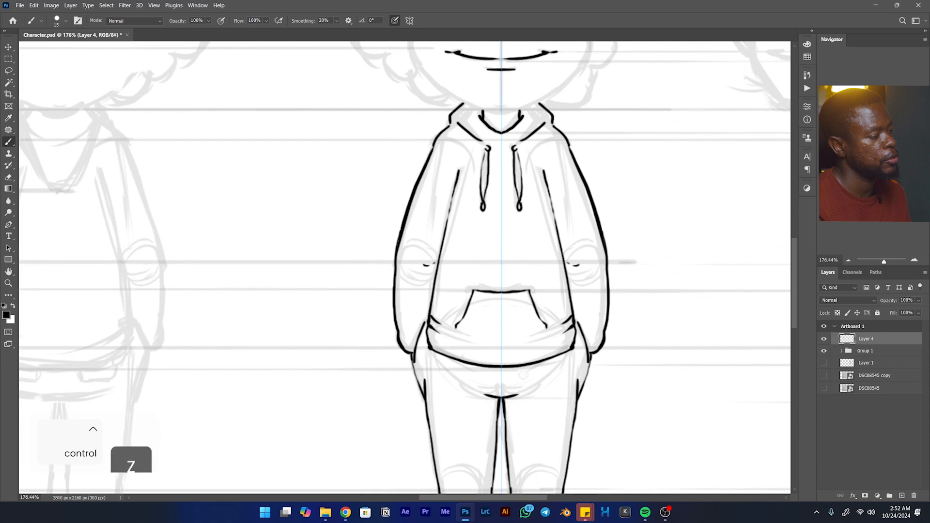
- Ink the front view's jawline from below the ears around the chin, closing the gaps where the ears meet the head
{"action": "key", "text": "space"}
{"action": "mouse_move", "coordinate": [602, 277]}
{"action": "left_mouse_down"}
{"action": "mouse_move", "coordinate": [588, 299]}
{"action": "mouse_move", "coordinate": [585, 388]}
{"action": "left_mouse_up"}
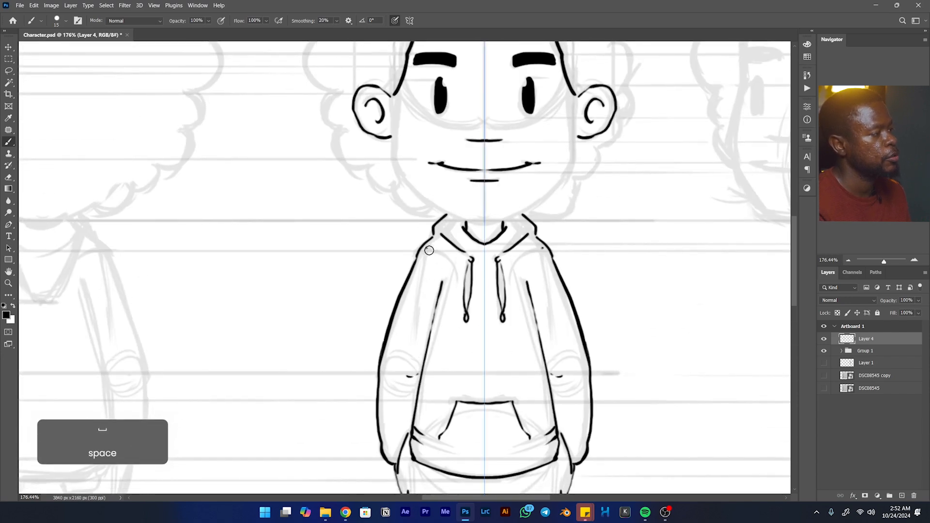
{"action": "left_click_drag", "start_coordinate": [452, 236], "coordinate": [760, 191]}
{"action": "left_click_drag", "start_coordinate": [537, 218], "coordinate": [276, 227]}
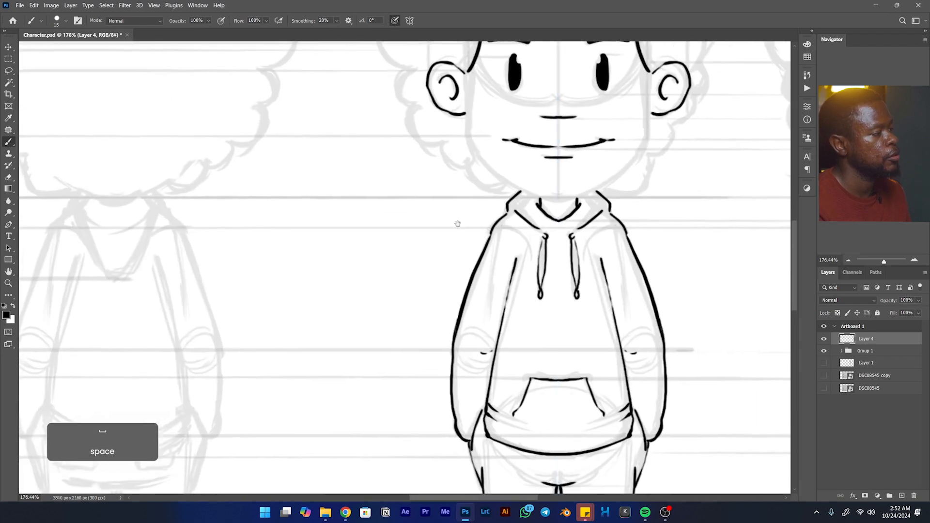
{"action": "left_click_drag", "start_coordinate": [457, 223], "coordinate": [281, 318]}
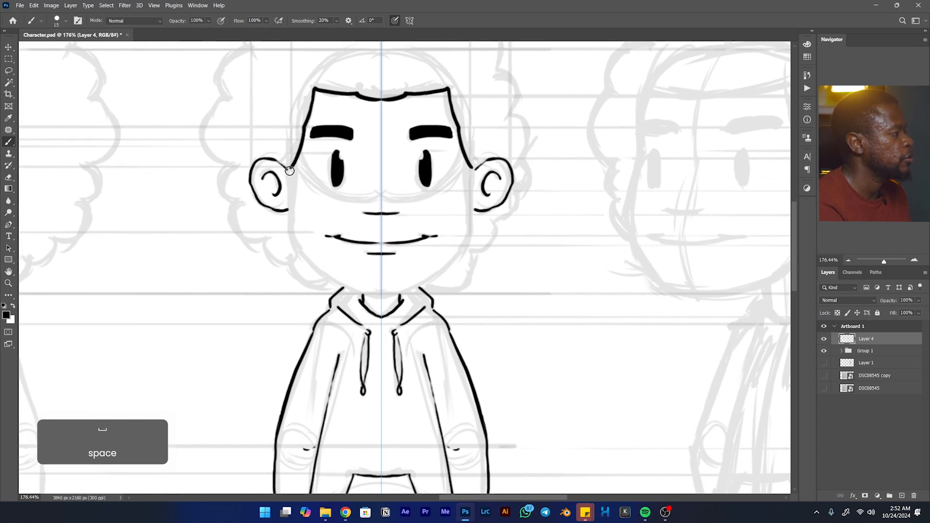
{"action": "key", "text": "ctrl+z"}
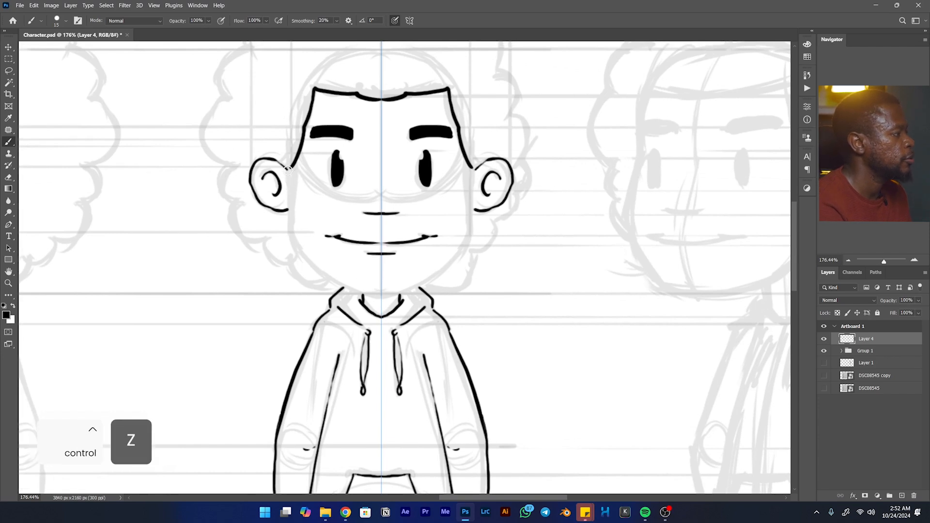
{"action": "key", "text": "ctrl+z"}
{"action": "key", "text": "ctrl+z"}
{"action": "key", "text": "ctrl+z"}
{"action": "mouse_move", "coordinate": [288, 209]}
{"action": "left_mouse_down"}
{"action": "mouse_move", "coordinate": [301, 259]}
{"action": "mouse_move", "coordinate": [329, 281]}
{"action": "mouse_move", "coordinate": [362, 293]}
{"action": "mouse_move", "coordinate": [398, 291]}
{"action": "left_mouse_up"}
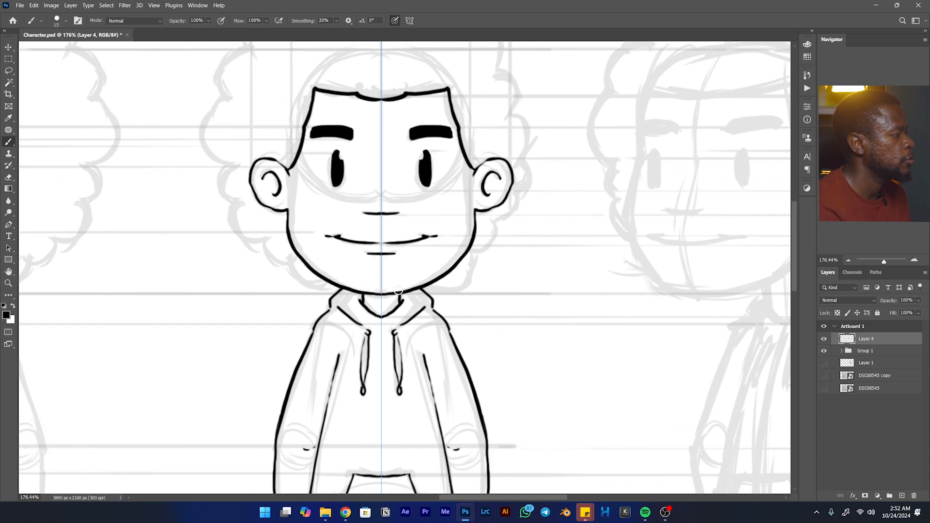
- Turn off paint symmetry in preparation for inking the asymmetrical hair on the front view
{"action": "key", "text": "space"}
{"action": "mouse_move", "coordinate": [349, 223]}
{"action": "left_mouse_down"}
{"action": "mouse_move", "coordinate": [364, 257]}
{"action": "mouse_move", "coordinate": [440, 347]}
{"action": "mouse_move", "coordinate": [394, 356]}
{"action": "mouse_move", "coordinate": [383, 383]}
{"action": "left_mouse_up"}
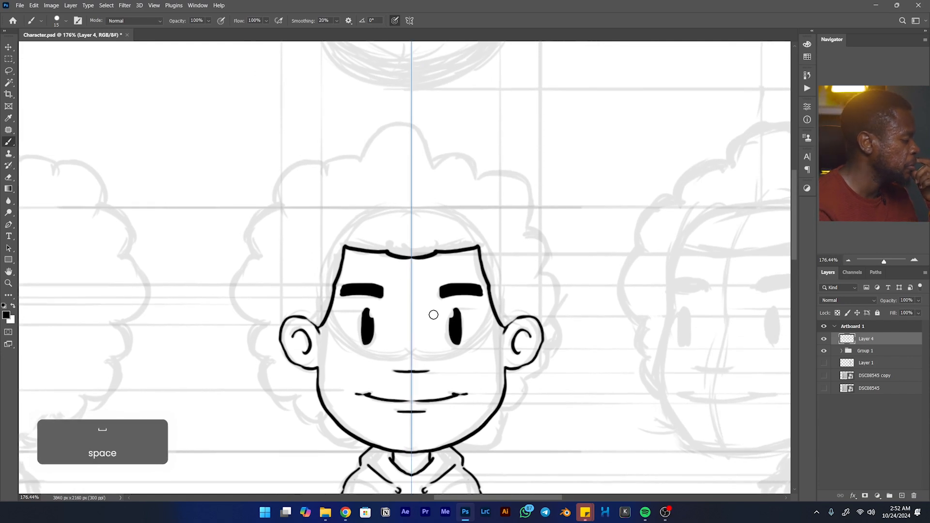
{"action": "mouse_move", "coordinate": [471, 322]}
{"action": "left_mouse_down"}
{"action": "mouse_move", "coordinate": [546, 208]}
{"action": "mouse_move", "coordinate": [489, 282]}
{"action": "left_mouse_up"}
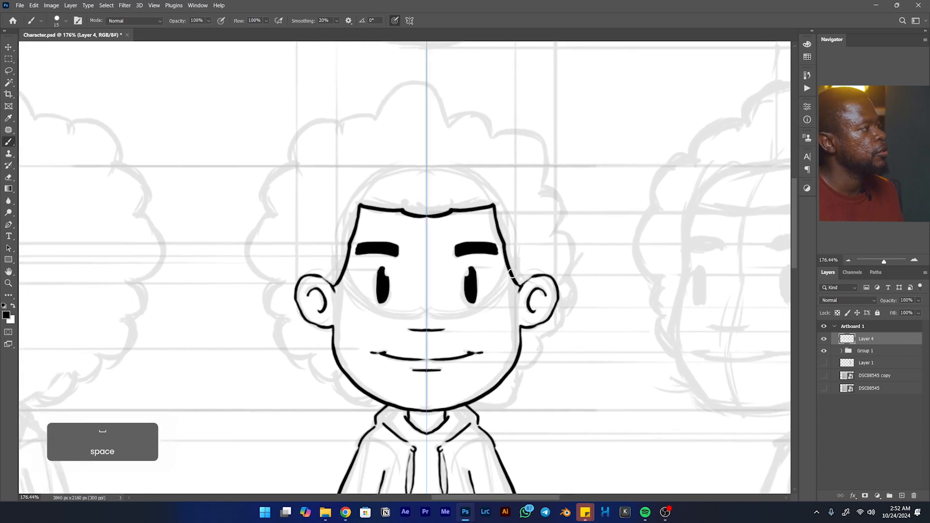
{"action": "left_click", "coordinate": [409, 20]}
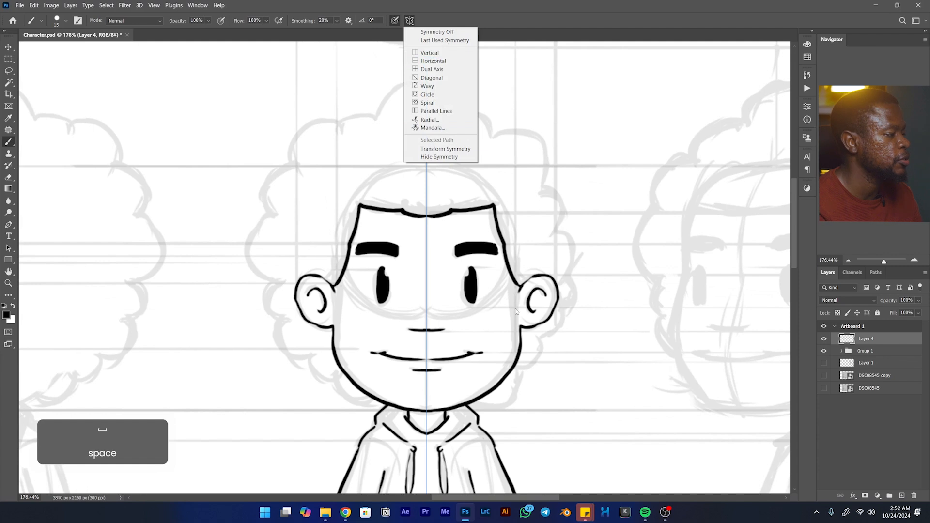
{"action": "left_click", "coordinate": [443, 41]}
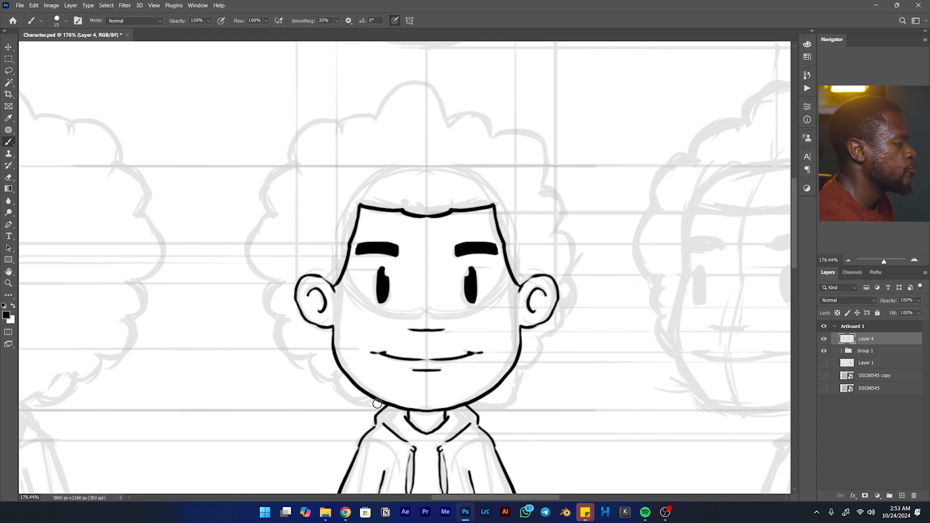
- Ink the scalloped outline of the front view's curly hair, following the sketch around the whole head
{"action": "mouse_move", "coordinate": [382, 406]}
{"action": "left_mouse_down"}
{"action": "mouse_move", "coordinate": [344, 398]}
{"action": "mouse_move", "coordinate": [270, 331]}
{"action": "mouse_move", "coordinate": [259, 289]}
{"action": "mouse_move", "coordinate": [275, 273]}
{"action": "mouse_move", "coordinate": [249, 263]}
{"action": "left_mouse_up"}
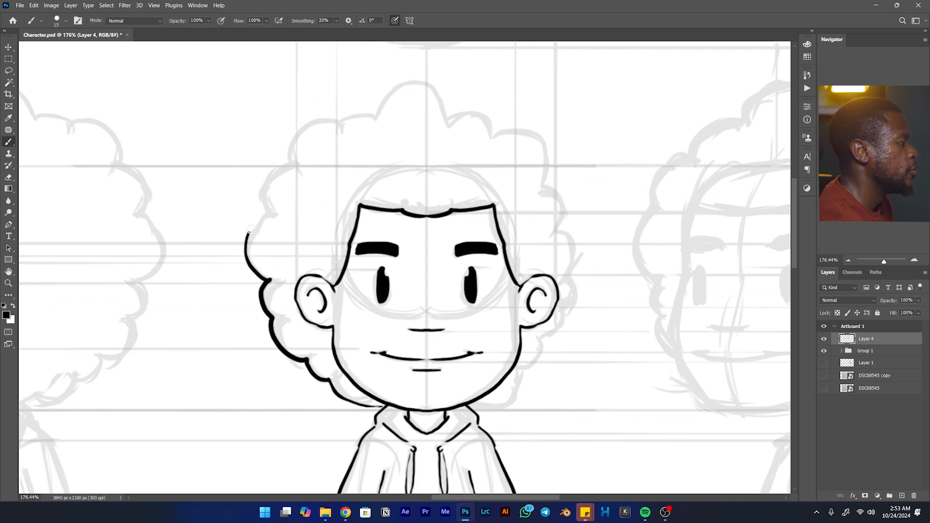
{"action": "mouse_move", "coordinate": [272, 215]}
{"action": "left_mouse_down"}
{"action": "mouse_move", "coordinate": [259, 194]}
{"action": "mouse_move", "coordinate": [265, 176]}
{"action": "mouse_move", "coordinate": [295, 159]}
{"action": "mouse_move", "coordinate": [295, 132]}
{"action": "mouse_move", "coordinate": [313, 119]}
{"action": "mouse_move", "coordinate": [376, 118]}
{"action": "mouse_move", "coordinate": [411, 89]}
{"action": "mouse_move", "coordinate": [450, 118]}
{"action": "mouse_move", "coordinate": [489, 116]}
{"action": "left_mouse_up"}
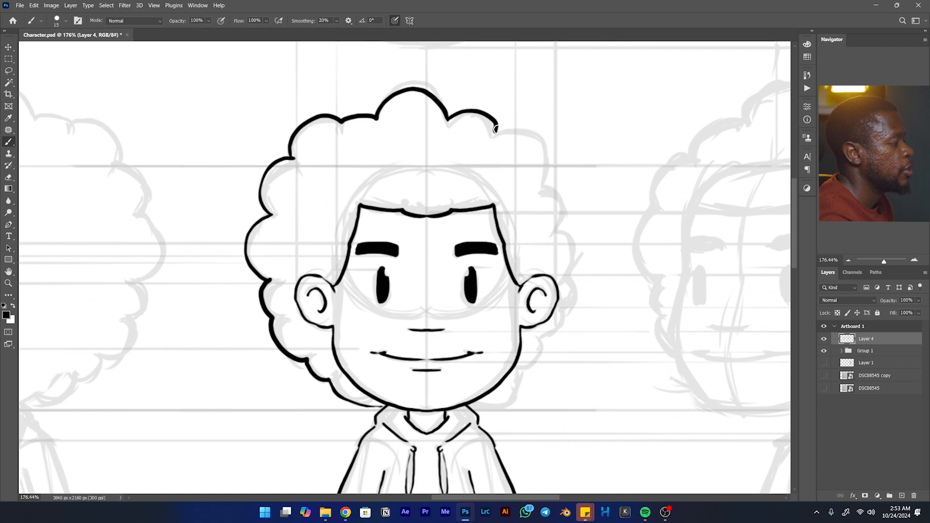
{"action": "mouse_move", "coordinate": [515, 129]}
{"action": "left_mouse_down"}
{"action": "mouse_move", "coordinate": [547, 147]}
{"action": "mouse_move", "coordinate": [557, 181]}
{"action": "left_mouse_up"}
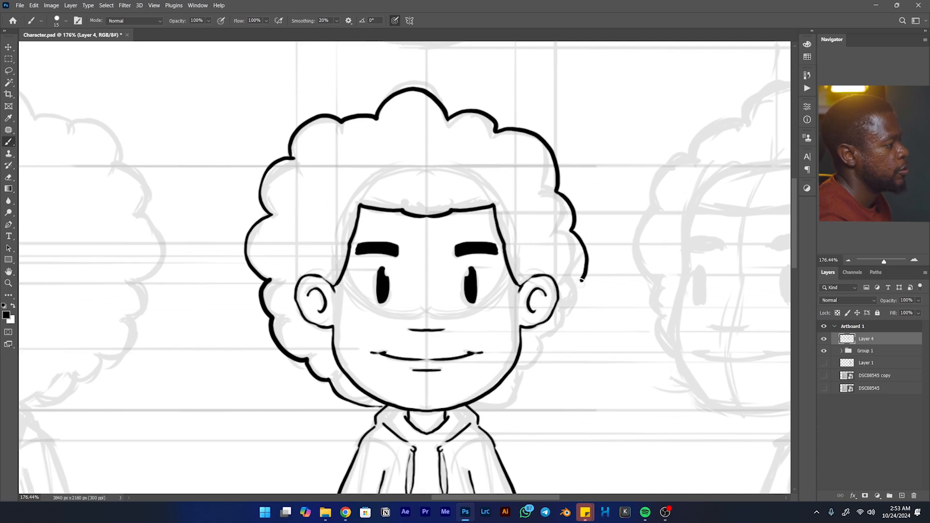
{"action": "mouse_move", "coordinate": [576, 287]}
{"action": "left_mouse_down"}
{"action": "mouse_move", "coordinate": [578, 315]}
{"action": "mouse_move", "coordinate": [551, 360]}
{"action": "left_mouse_up"}
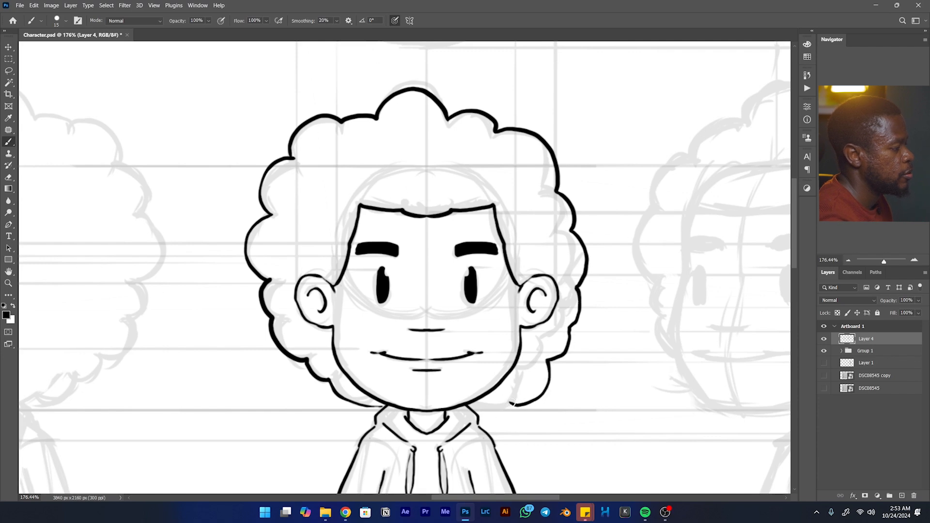
{"action": "left_click_drag", "start_coordinate": [551, 308], "coordinate": [620, 235]}
{"action": "left_click_drag", "start_coordinate": [618, 288], "coordinate": [501, 259]}
{"action": "left_click_drag", "start_coordinate": [591, 204], "coordinate": [555, 178]}
{"action": "mouse_move", "coordinate": [546, 269]}
{"action": "left_mouse_down"}
{"action": "mouse_move", "coordinate": [564, 229]}
{"action": "mouse_move", "coordinate": [558, 232]}
{"action": "left_mouse_up"}
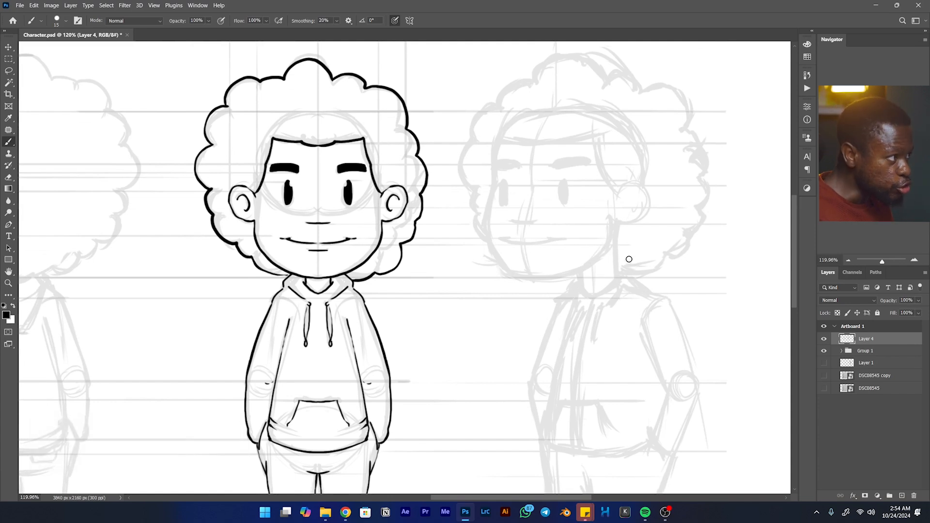
- Ink the three-quarter view's nose as a short horizontal line with upturned ends, following the sketch
{"action": "mouse_move", "coordinate": [550, 203]}
{"action": "left_mouse_down"}
{"action": "mouse_move", "coordinate": [560, 184]}
{"action": "mouse_move", "coordinate": [547, 164]}
{"action": "mouse_move", "coordinate": [518, 199]}
{"action": "left_mouse_up"}
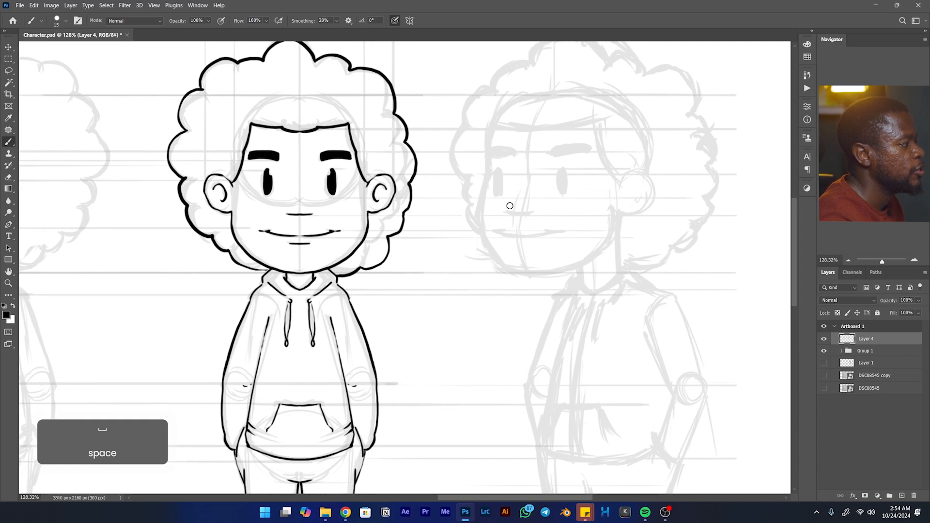
{"action": "left_click_drag", "start_coordinate": [509, 206], "coordinate": [519, 199]}
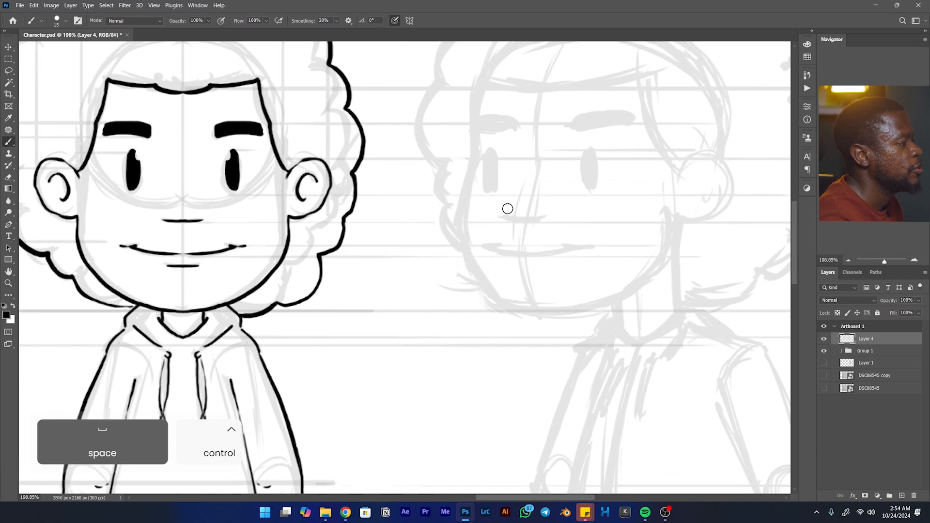
{"action": "key", "text": "ctrl+z"}
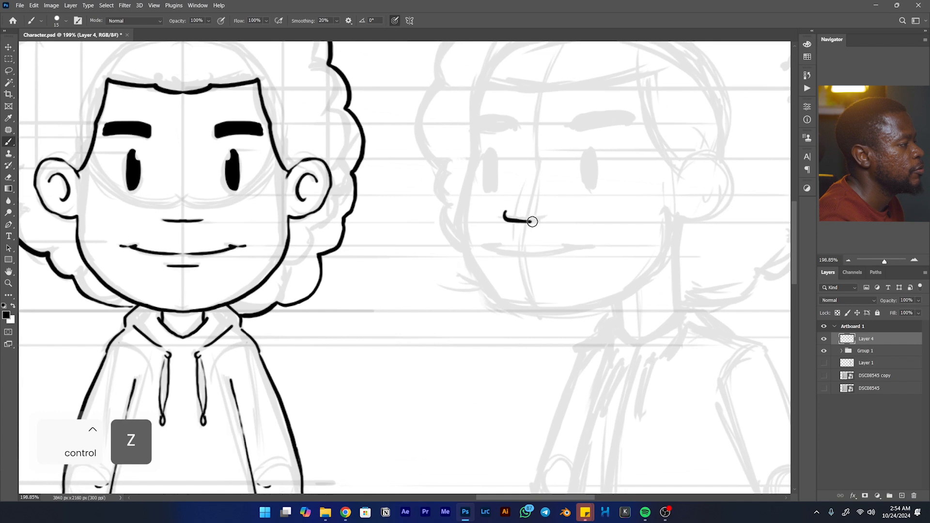
{"action": "key", "text": "ctrl+z"}
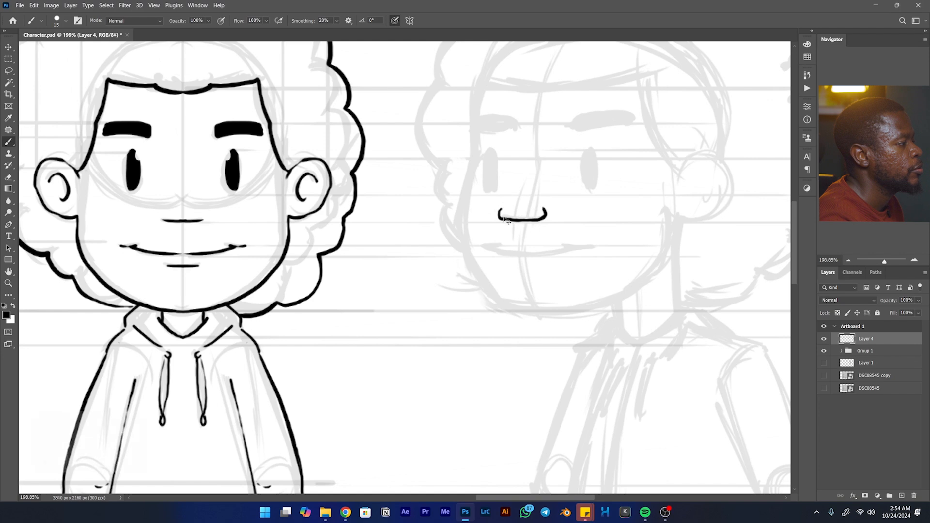
{"action": "key", "text": "ctrl+z"}
- Ink the three-quarter view's gently curved smile with its corner marks and a short lower-lip line beneath it
{"action": "key", "text": "space"}
{"action": "left_click_drag", "start_coordinate": [607, 163], "coordinate": [589, 184]}
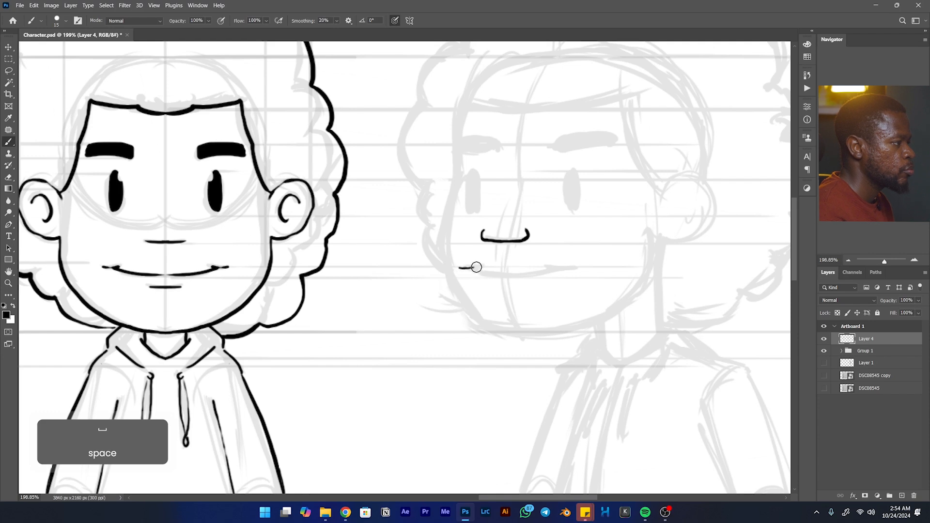
{"action": "left_click_drag", "start_coordinate": [472, 266], "coordinate": [492, 275]}
{"action": "key", "text": "ctrl+z"}
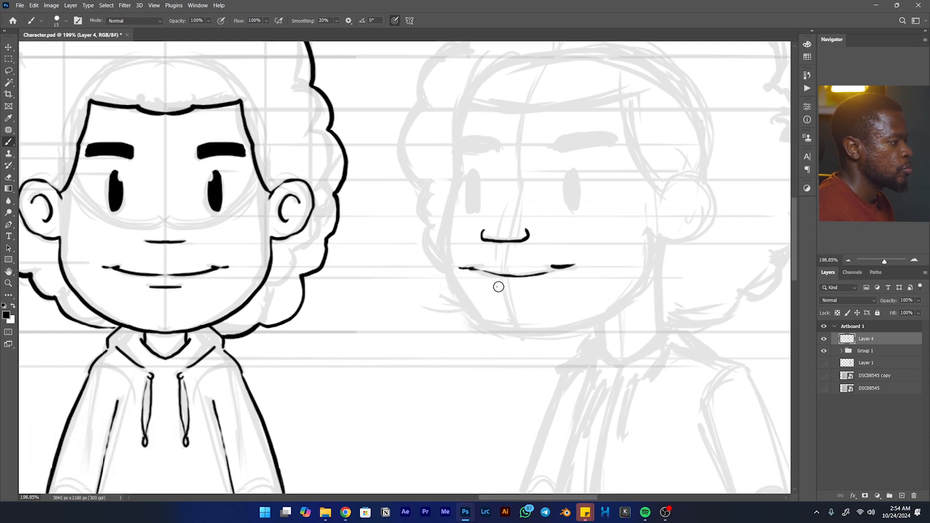
{"action": "key", "text": "ctrl+z"}
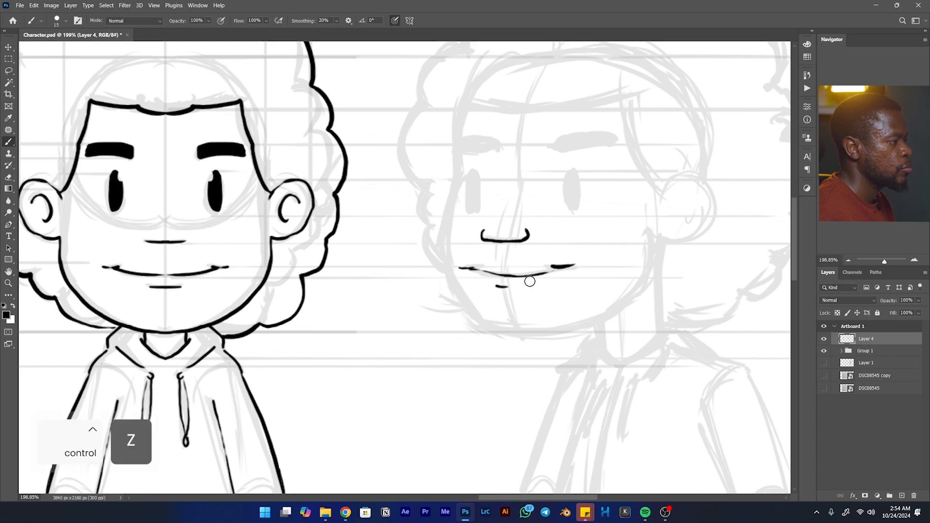
{"action": "key", "text": "ctrl+z"}
{"action": "key", "text": "ctrl+z"}
{"action": "left_click_drag", "start_coordinate": [517, 287], "coordinate": [528, 286]}
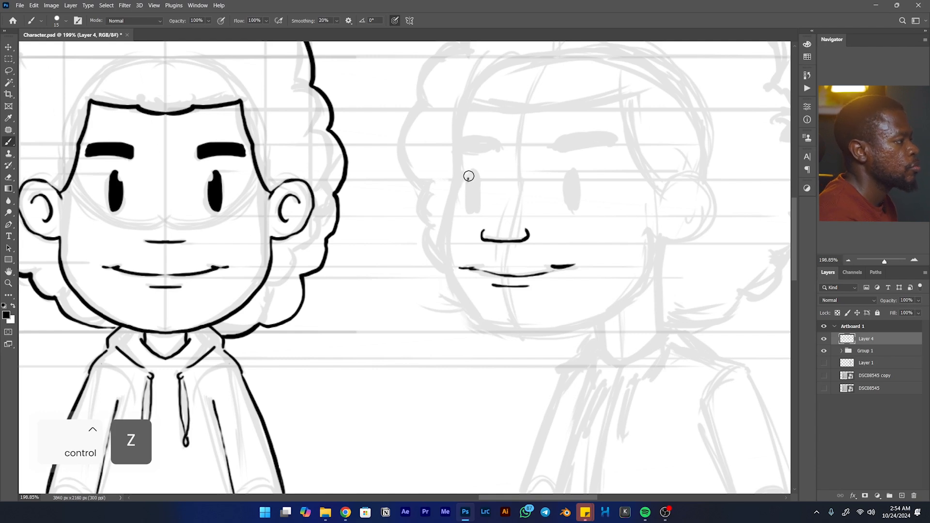
- Fill in both of the three-quarter view's eyes as solid black vertical ovals over the sketched shapes
{"action": "mouse_move", "coordinate": [468, 180]}
{"action": "left_mouse_down"}
{"action": "mouse_move", "coordinate": [473, 214]}
{"action": "mouse_move", "coordinate": [472, 177]}
{"action": "left_mouse_up"}
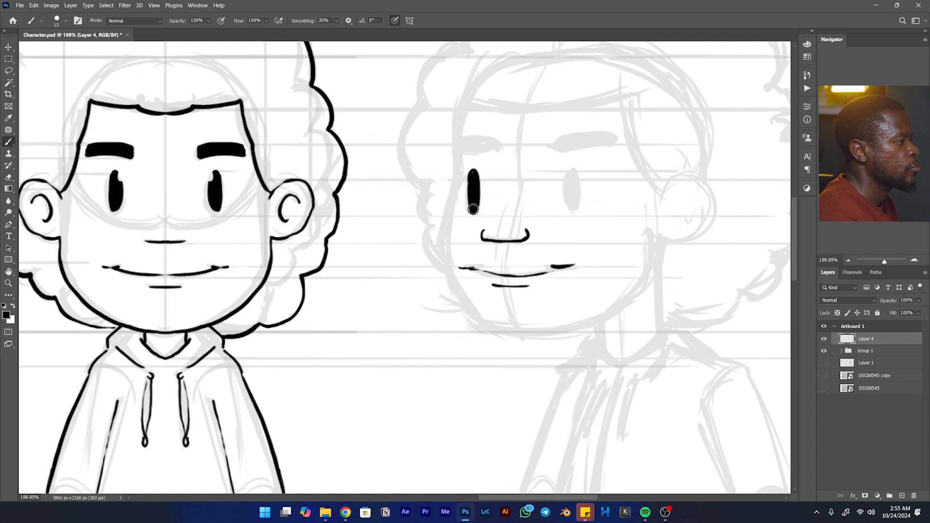
{"action": "mouse_move", "coordinate": [571, 171]}
{"action": "left_mouse_down"}
{"action": "mouse_move", "coordinate": [574, 209]}
{"action": "mouse_move", "coordinate": [569, 175]}
{"action": "mouse_move", "coordinate": [567, 201]}
{"action": "left_mouse_up"}
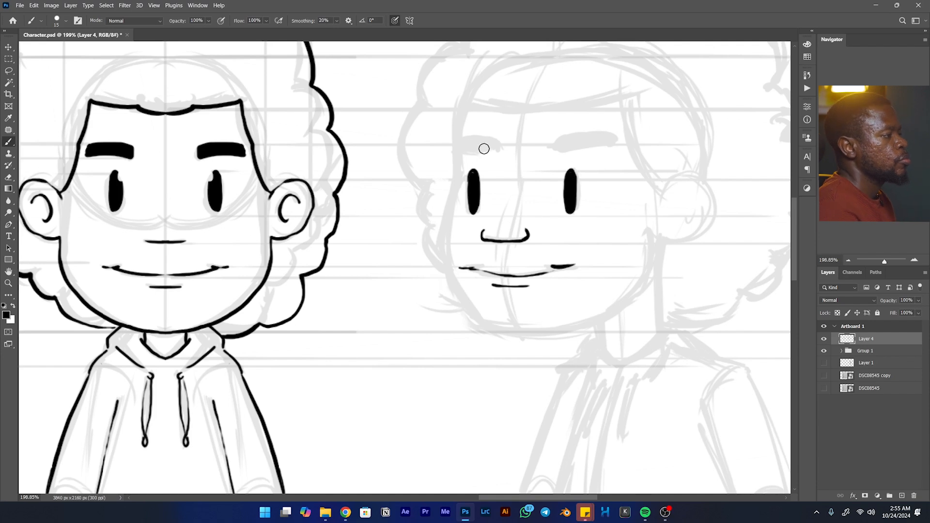
- Ink the rounded outline of the three-quarter view's ear and the small curved inner-ear detail
{"action": "left_click_drag", "start_coordinate": [499, 172], "coordinate": [486, 184]}
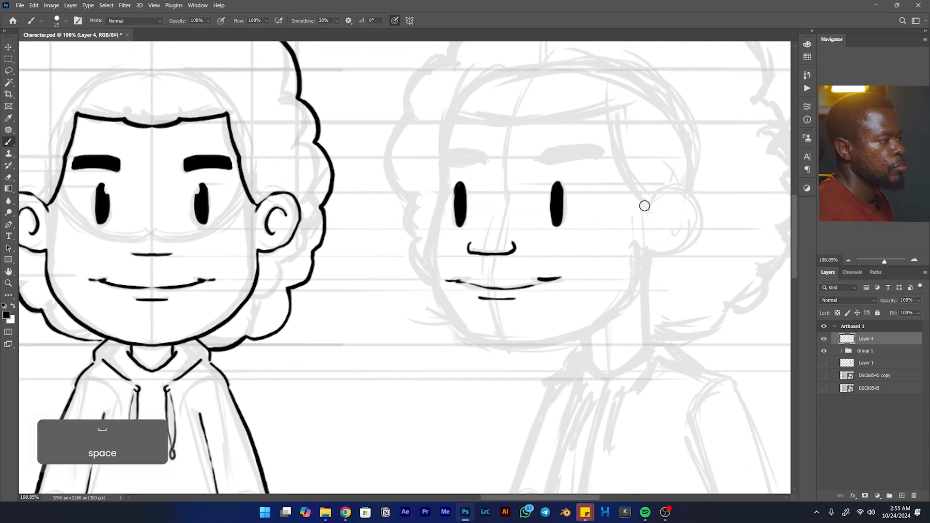
{"action": "left_click_drag", "start_coordinate": [645, 199], "coordinate": [679, 191]}
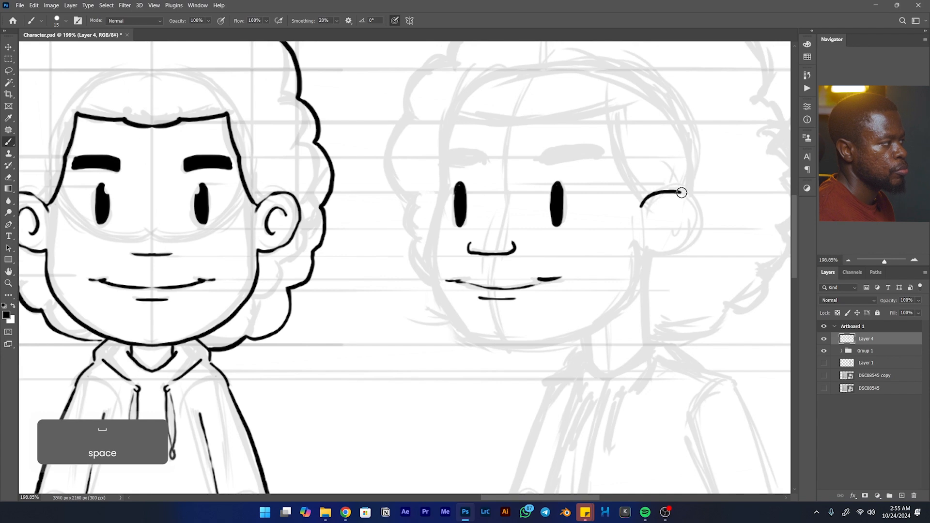
{"action": "key", "text": "ctrl+z"}
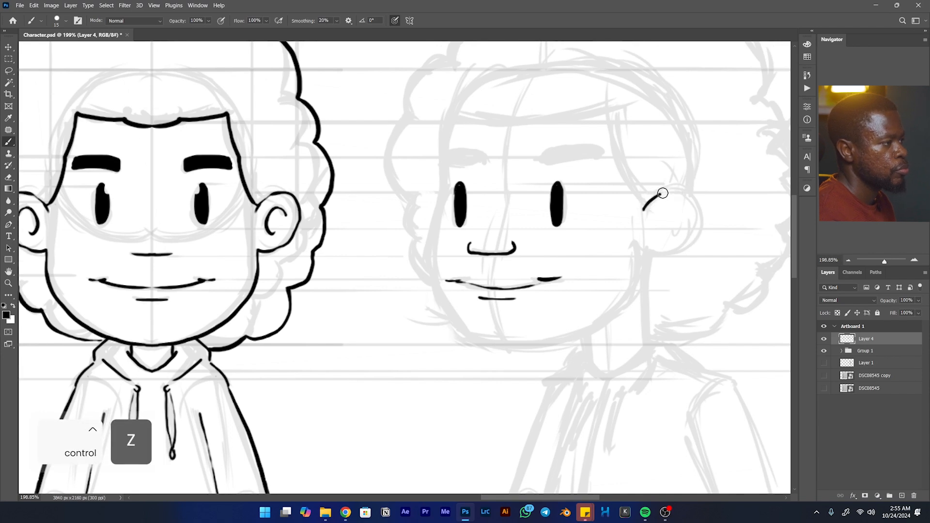
{"action": "key", "text": "ctrl+z"}
{"action": "mouse_move", "coordinate": [643, 209]}
{"action": "left_mouse_down"}
{"action": "mouse_move", "coordinate": [682, 194]}
{"action": "mouse_move", "coordinate": [695, 223]}
{"action": "left_mouse_up"}
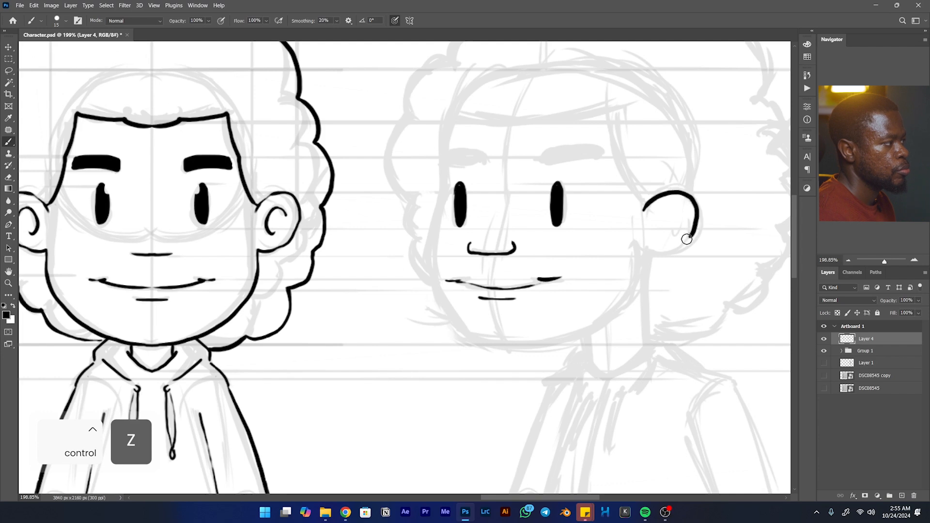
{"action": "key", "text": "ctrl+z"}
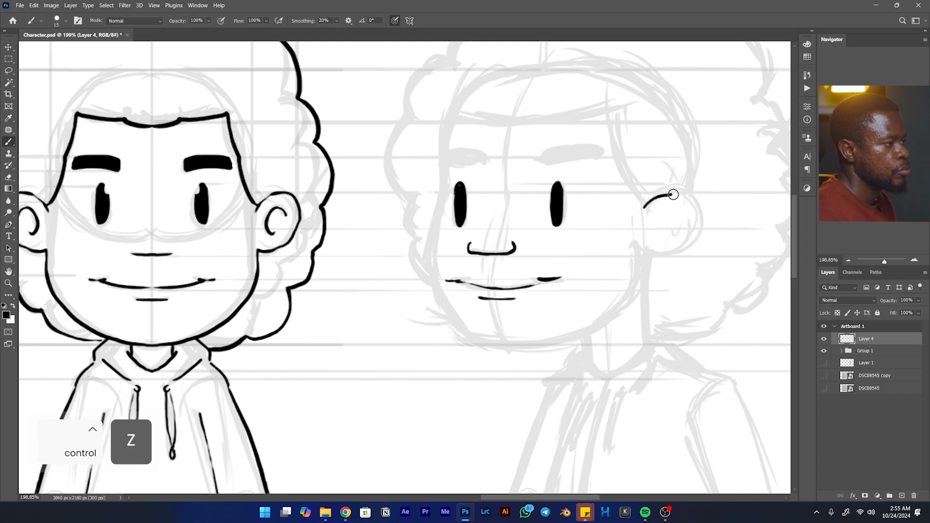
{"action": "mouse_move", "coordinate": [692, 201]}
{"action": "left_mouse_down"}
{"action": "mouse_move", "coordinate": [690, 241]}
{"action": "mouse_move", "coordinate": [656, 256]}
{"action": "mouse_move", "coordinate": [677, 252]}
{"action": "left_mouse_up"}
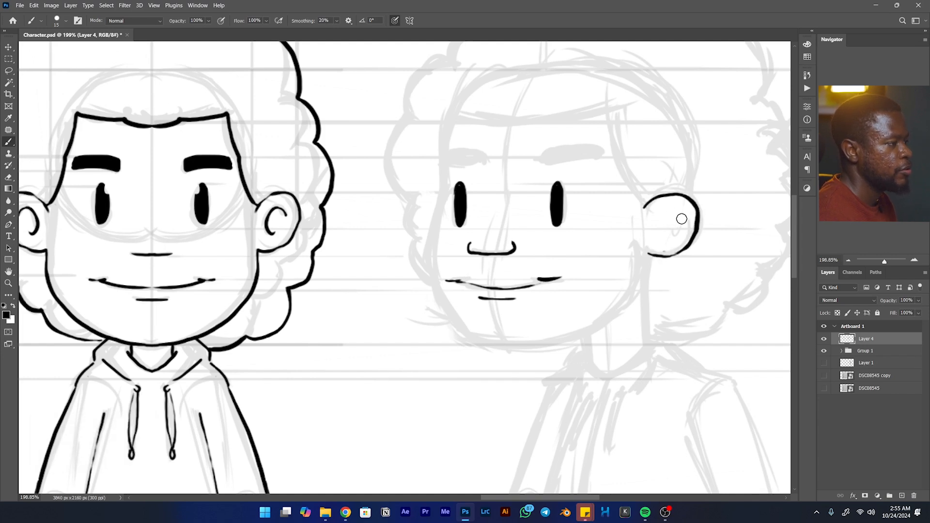
{"action": "mouse_move", "coordinate": [681, 221]}
{"action": "left_mouse_down"}
{"action": "mouse_move", "coordinate": [657, 223]}
{"action": "mouse_move", "coordinate": [669, 232]}
{"action": "mouse_move", "coordinate": [664, 213]}
{"action": "mouse_move", "coordinate": [671, 236]}
{"action": "left_mouse_up"}
{"action": "key", "text": "ctrl+z"}
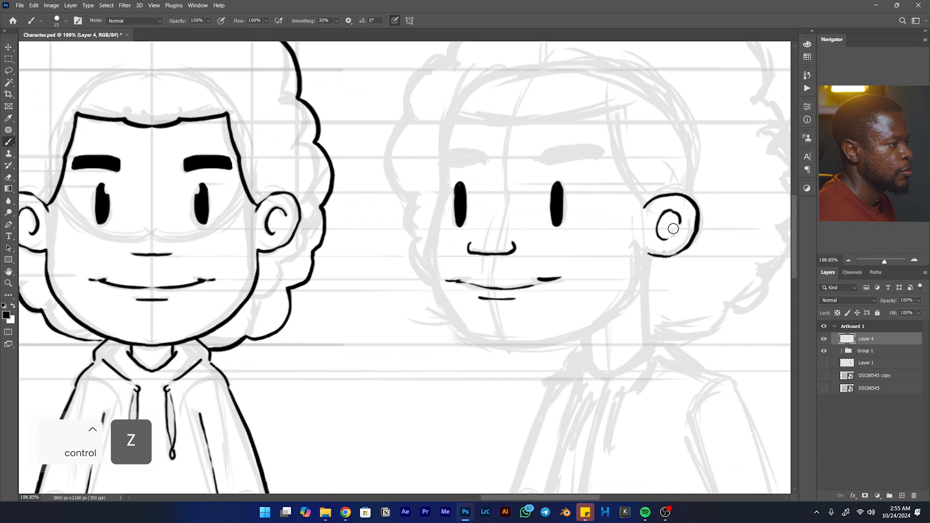
- Ink the three-quarter view's hairline from the top of the ear up the temple and across the forehead to the far corner
{"action": "key", "text": "space"}
{"action": "left_click_drag", "start_coordinate": [672, 237], "coordinate": [623, 320]}
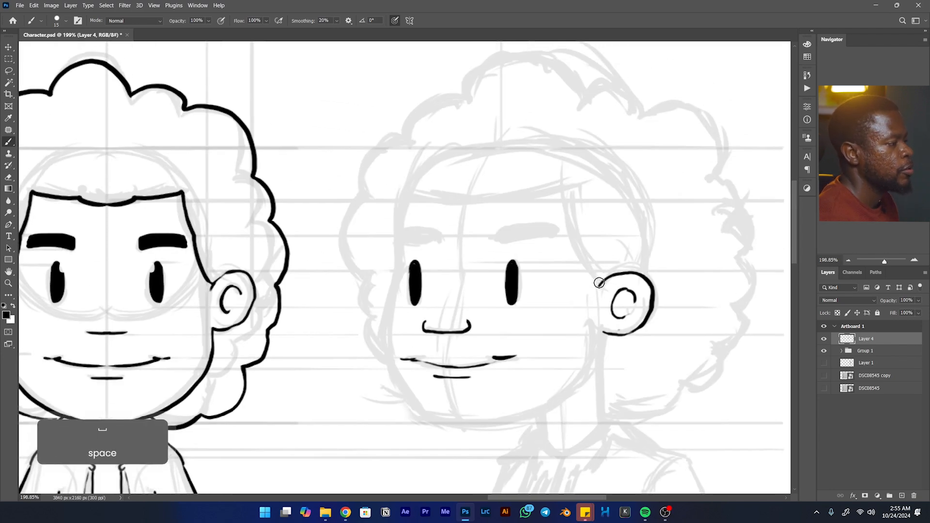
{"action": "mouse_move", "coordinate": [599, 283]}
{"action": "left_mouse_down"}
{"action": "mouse_move", "coordinate": [563, 190]}
{"action": "mouse_move", "coordinate": [570, 207]}
{"action": "mouse_move", "coordinate": [509, 204]}
{"action": "left_mouse_up"}
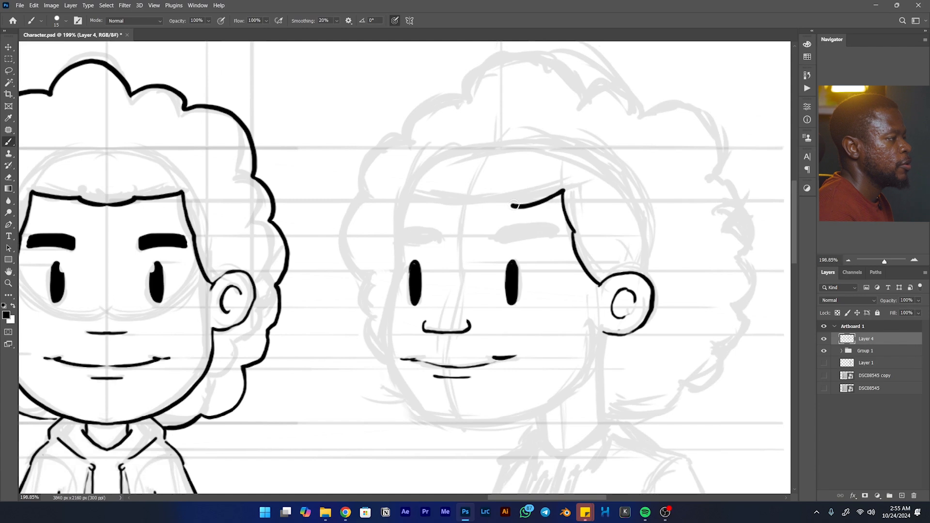
{"action": "key", "text": "ctrl+z"}
{"action": "mouse_move", "coordinate": [563, 190]}
{"action": "left_mouse_down"}
{"action": "mouse_move", "coordinate": [489, 206]}
{"action": "mouse_move", "coordinate": [433, 193]}
{"action": "mouse_move", "coordinate": [485, 203]}
{"action": "mouse_move", "coordinate": [563, 190]}
{"action": "left_mouse_up"}
{"action": "key", "text": "ctrl+z"}
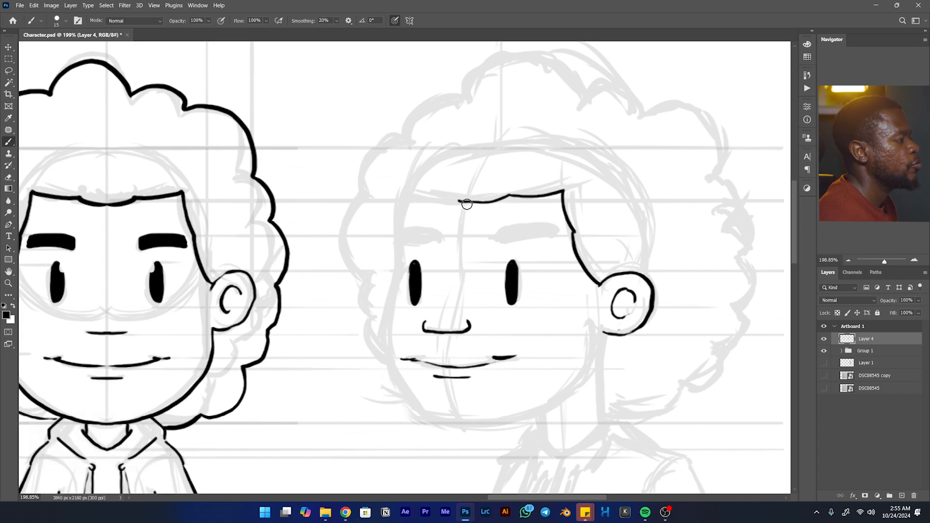
{"action": "left_click_drag", "start_coordinate": [472, 205], "coordinate": [447, 196]}
{"action": "key", "text": "ctrl+z"}
{"action": "key", "text": "ctrl+z"}
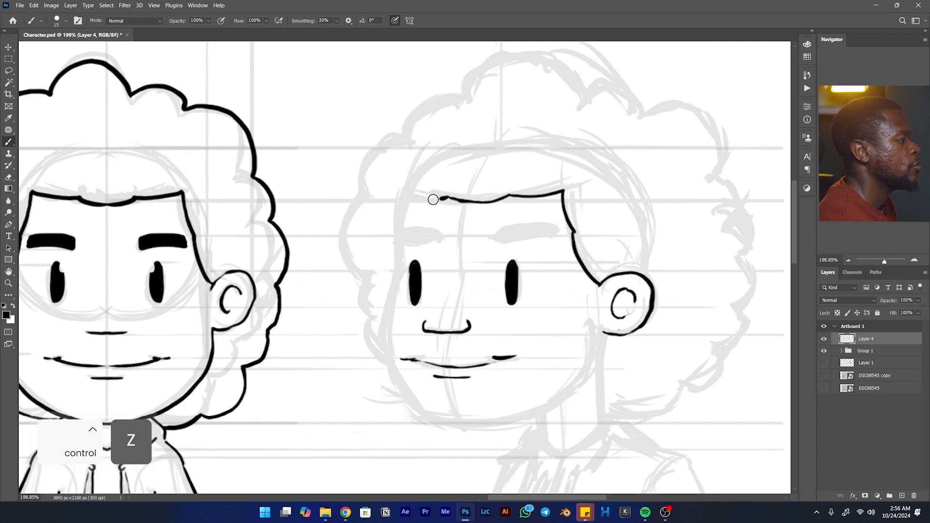
{"action": "key", "text": "ctrl+z"}
{"action": "left_click_drag", "start_coordinate": [449, 197], "coordinate": [408, 187]}
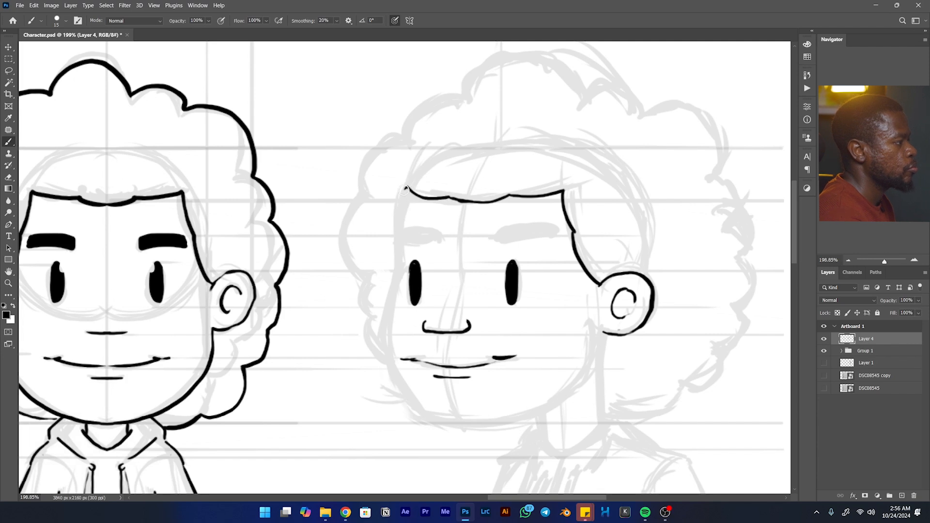
- Ink the far side of the three-quarter view's face from the hairline corner down past the eye and around the cheek to the chin
{"action": "mouse_move", "coordinate": [403, 193]}
{"action": "left_mouse_down"}
{"action": "mouse_move", "coordinate": [403, 270]}
{"action": "mouse_move", "coordinate": [402, 206]}
{"action": "left_mouse_up"}
{"action": "key", "text": "space"}
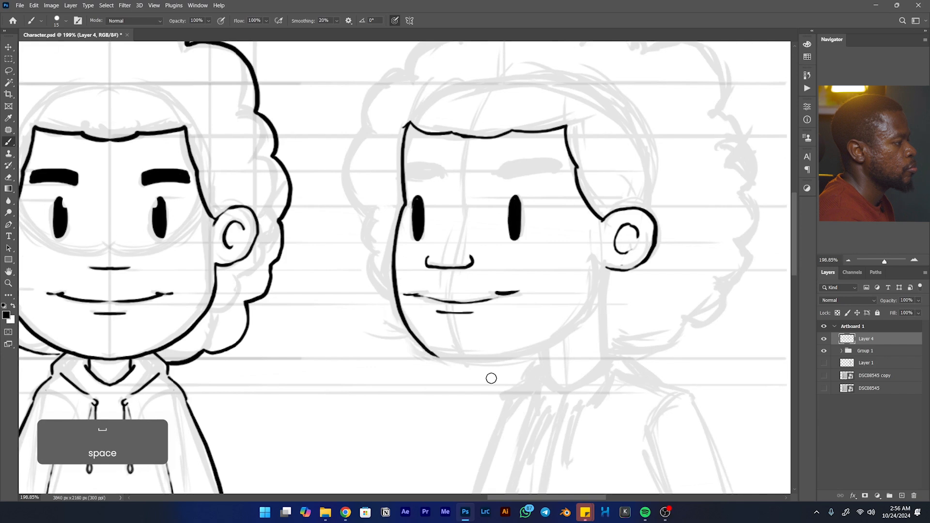
{"action": "key", "text": "ctrl+z"}
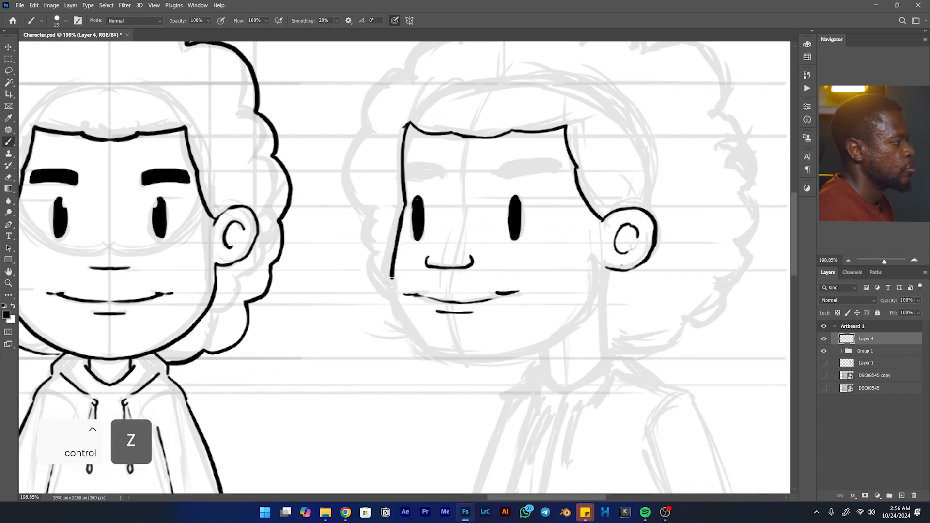
{"action": "left_click_drag", "start_coordinate": [413, 337], "coordinate": [448, 364]}
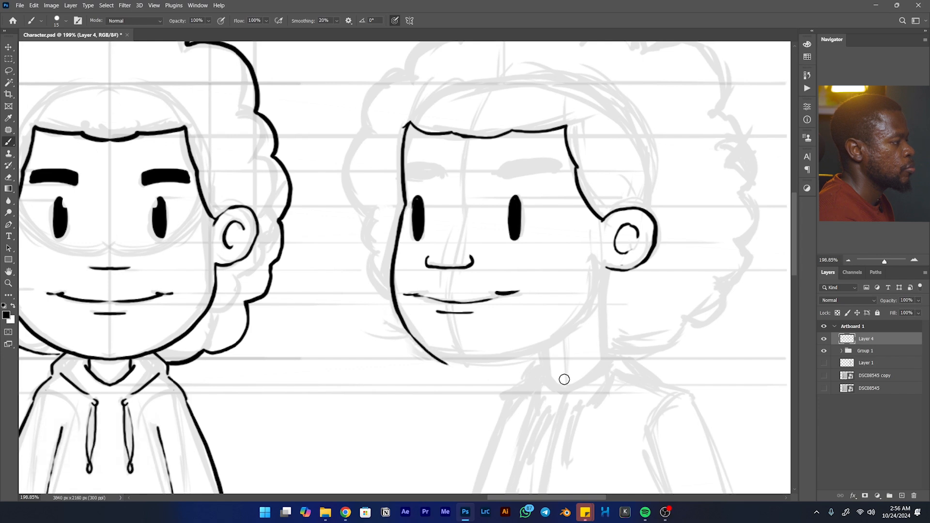
{"action": "key", "text": "ctrl+z"}
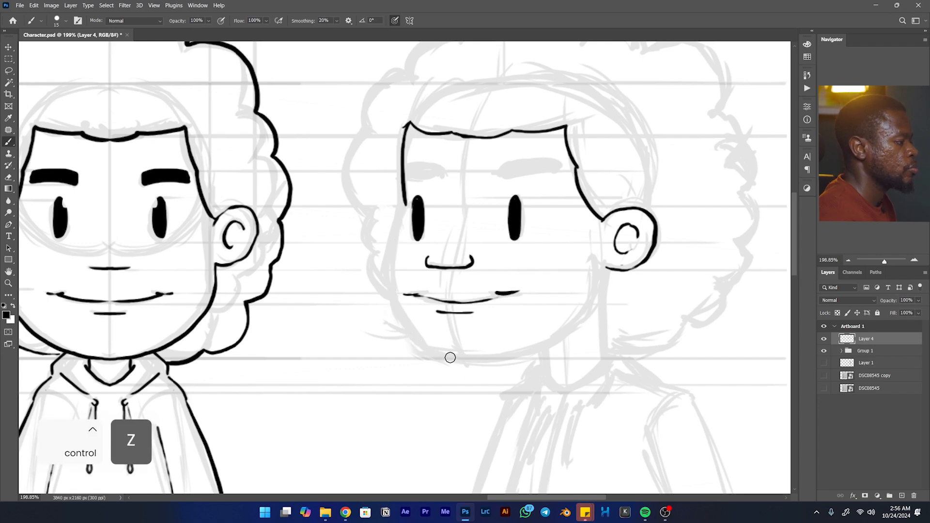
{"action": "left_click_drag", "start_coordinate": [456, 358], "coordinate": [440, 356]}
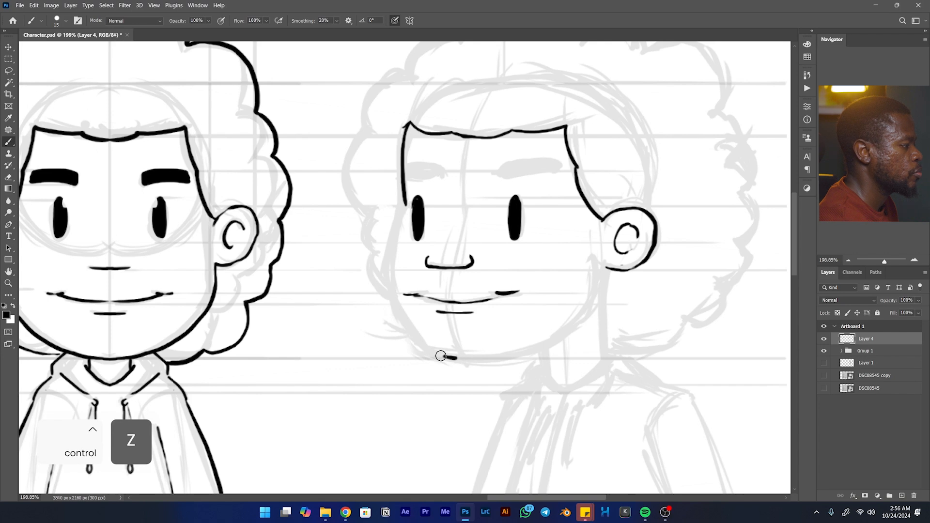
{"action": "key", "text": "ctrl+z"}
{"action": "key", "text": "ctrl+z"}
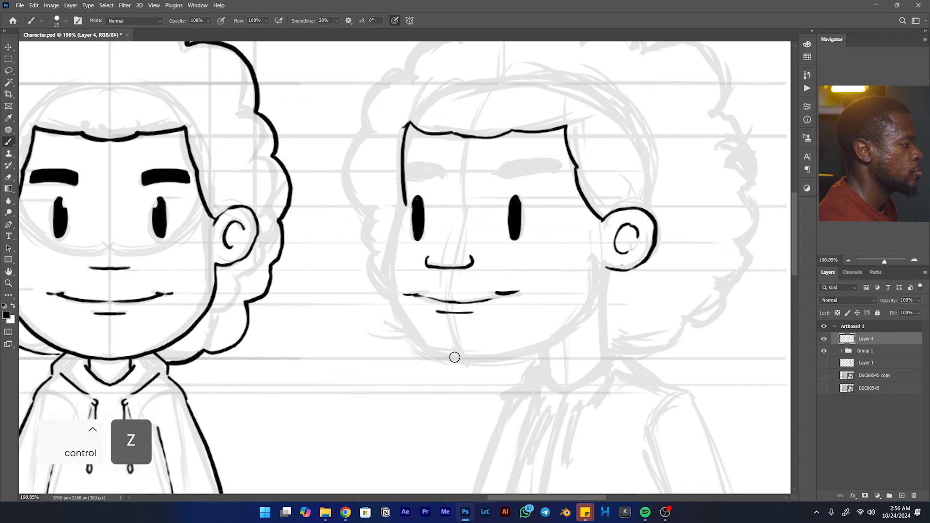
{"action": "key", "text": "ctrl+z"}
{"action": "mouse_move", "coordinate": [420, 341]}
{"action": "left_mouse_down"}
{"action": "mouse_move", "coordinate": [394, 315]}
{"action": "mouse_move", "coordinate": [381, 279]}
{"action": "mouse_move", "coordinate": [380, 244]}
{"action": "mouse_move", "coordinate": [392, 220]}
{"action": "left_mouse_up"}
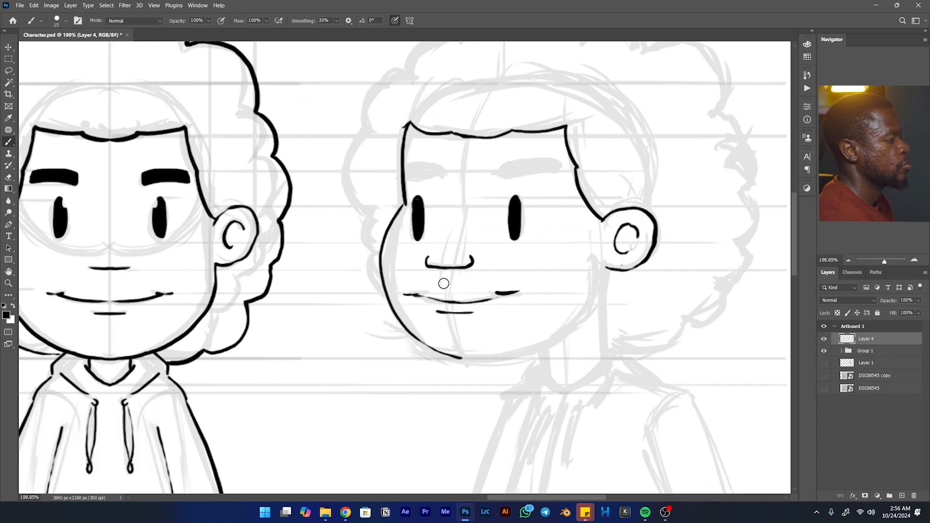
{"action": "key", "text": "ctrl+z"}
{"action": "mouse_move", "coordinate": [458, 358]}
{"action": "left_mouse_down"}
{"action": "mouse_move", "coordinate": [396, 307]}
{"action": "mouse_move", "coordinate": [392, 225]}
{"action": "left_mouse_up"}
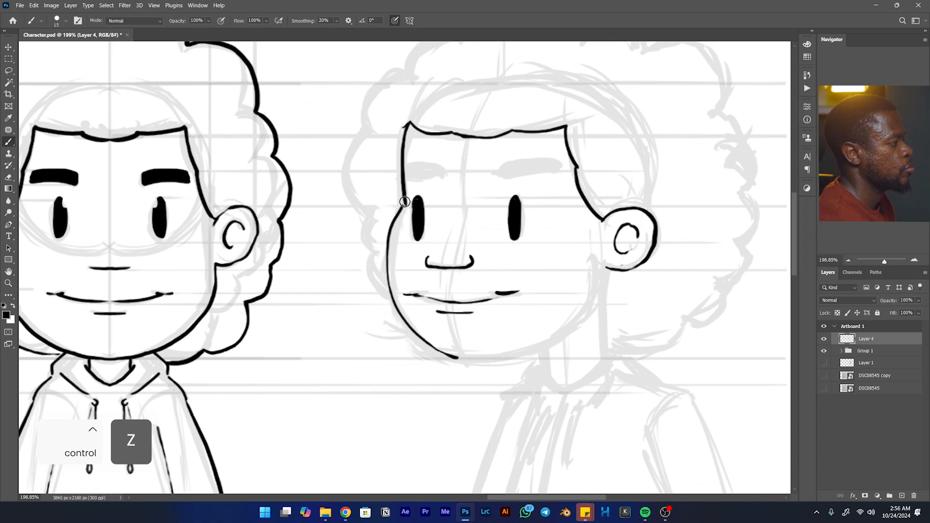
{"action": "key", "text": "ctrl+z"}
{"action": "mouse_move", "coordinate": [458, 358]}
{"action": "left_mouse_down"}
{"action": "mouse_move", "coordinate": [402, 315]}
{"action": "mouse_move", "coordinate": [388, 262]}
{"action": "mouse_move", "coordinate": [396, 218]}
{"action": "left_mouse_up"}
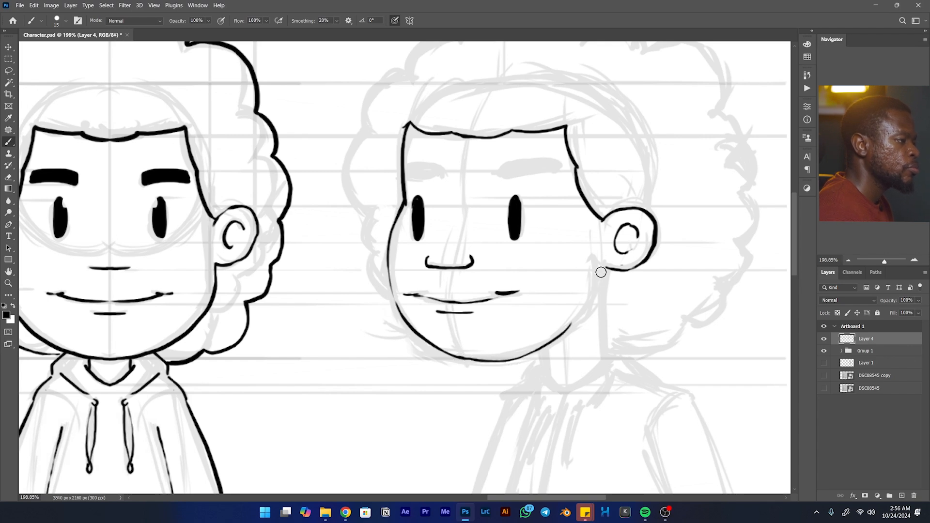
- Ink the near side of the three-quarter view's jaw from below the ear, joining it smoothly to the chin line
{"action": "left_click_drag", "start_coordinate": [601, 279], "coordinate": [555, 331]}
{"action": "key", "text": "ctrl+z"}
{"action": "mouse_move", "coordinate": [602, 266]}
{"action": "left_mouse_down"}
{"action": "mouse_move", "coordinate": [578, 318]}
{"action": "mouse_move", "coordinate": [538, 342]}
{"action": "left_mouse_up"}
{"action": "key", "text": "ctrl+z"}
{"action": "left_click_drag", "start_coordinate": [603, 264], "coordinate": [566, 340]}
{"action": "key", "text": "ctrl+z"}
{"action": "left_click_drag", "start_coordinate": [601, 266], "coordinate": [540, 350]}
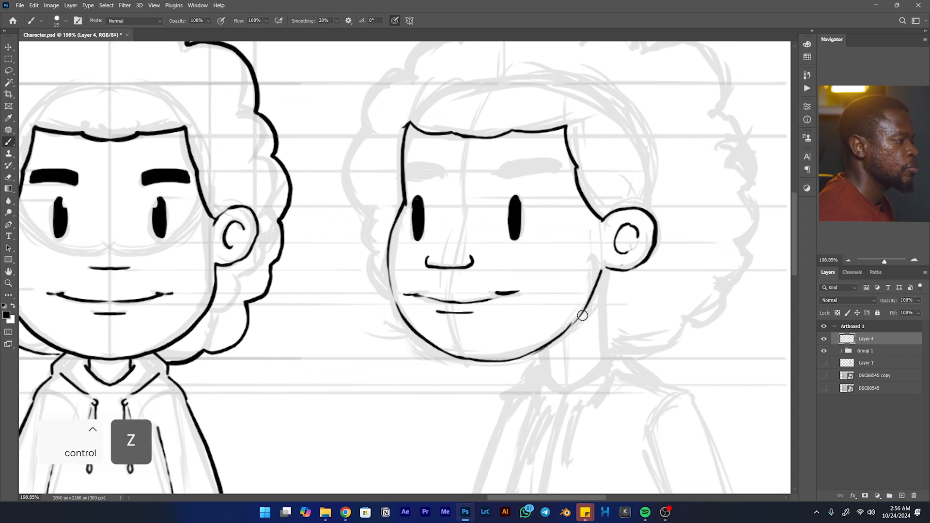
{"action": "left_click_drag", "start_coordinate": [582, 315], "coordinate": [625, 234]}
- Ink both of the three-quarter view's eyebrows as thick solid shapes, with the far one meeting the edge of the face
{"action": "left_click_drag", "start_coordinate": [587, 308], "coordinate": [630, 342]}
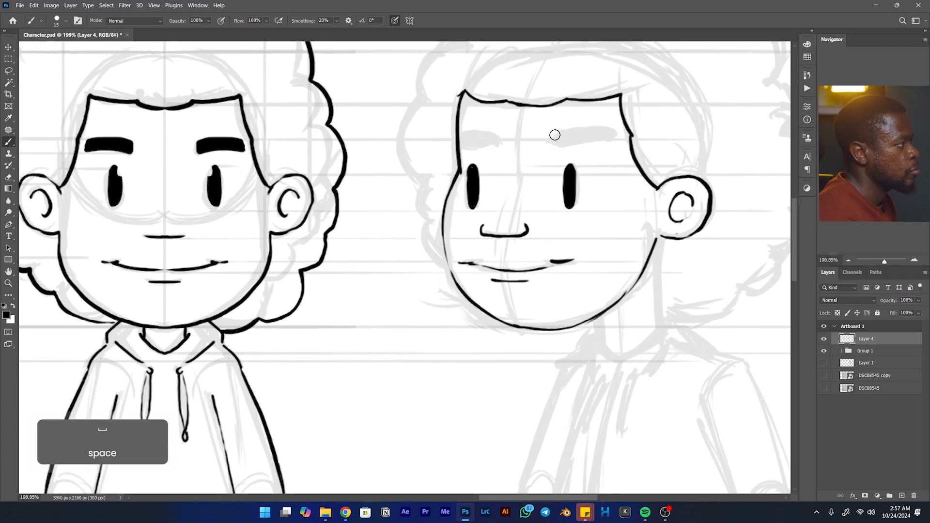
{"action": "left_click_drag", "start_coordinate": [552, 132], "coordinate": [552, 136]}
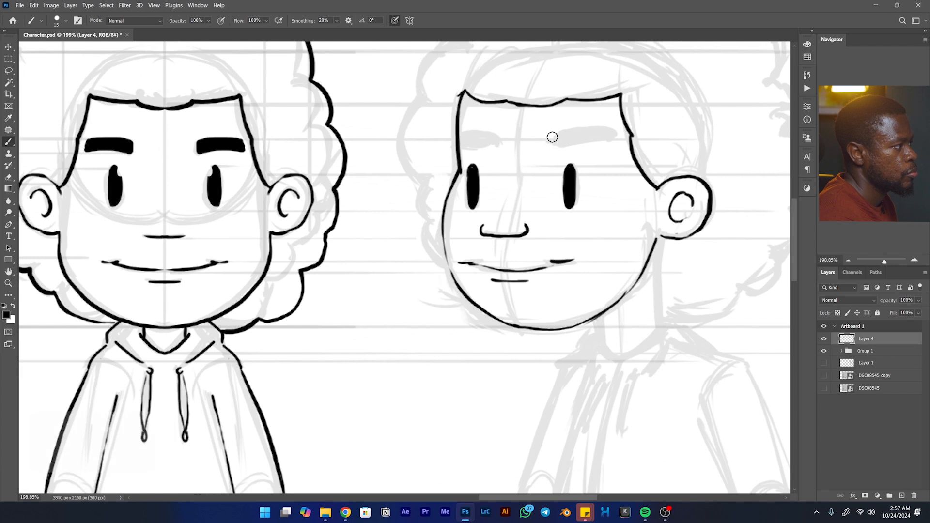
{"action": "key", "text": "ctrl+z"}
{"action": "key", "text": "ctrl+z"}
{"action": "left_click_drag", "start_coordinate": [551, 140], "coordinate": [552, 146]}
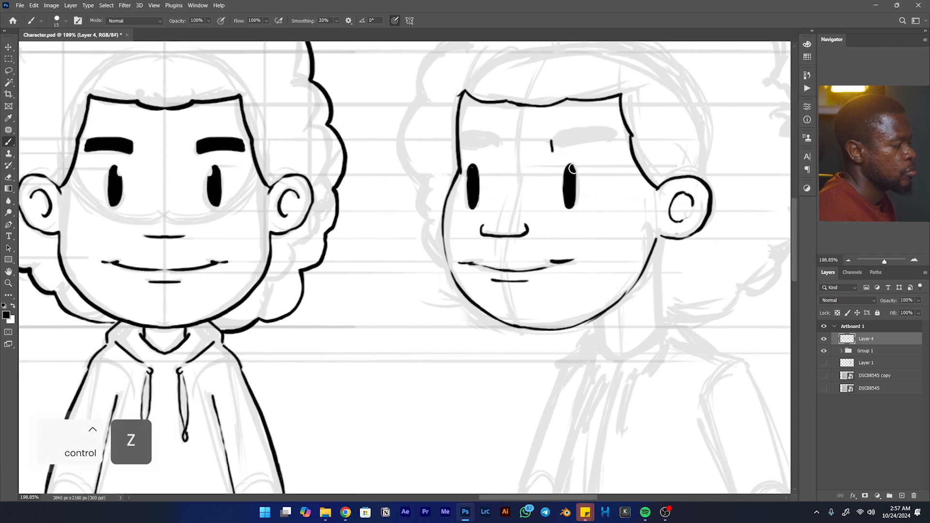
{"action": "left_click_drag", "start_coordinate": [552, 145], "coordinate": [581, 139]}
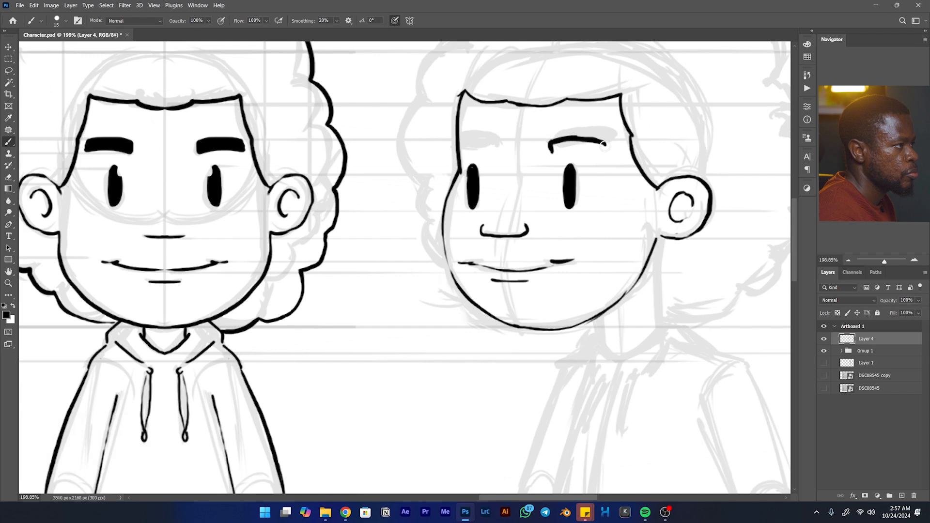
{"action": "left_click_drag", "start_coordinate": [550, 152], "coordinate": [600, 147]}
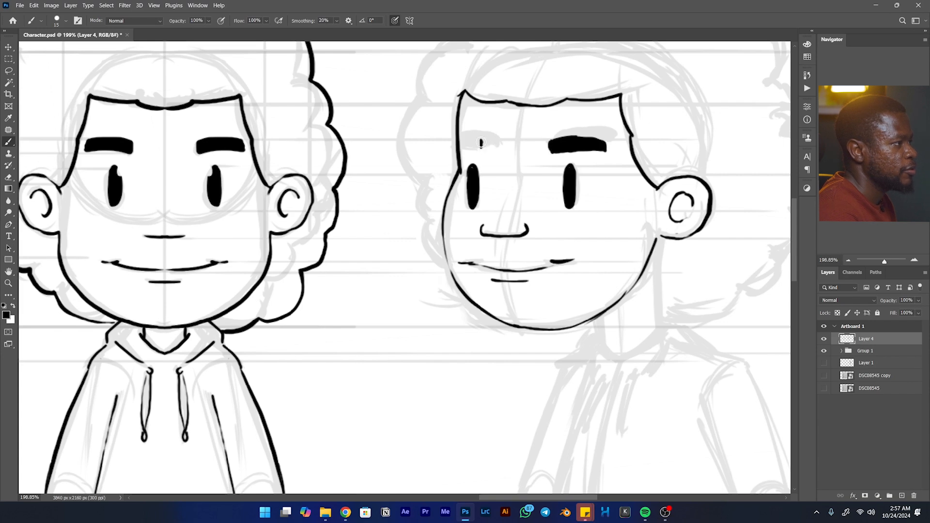
{"action": "mouse_move", "coordinate": [468, 148]}
{"action": "left_mouse_down"}
{"action": "mouse_move", "coordinate": [456, 151]}
{"action": "mouse_move", "coordinate": [460, 141]}
{"action": "mouse_move", "coordinate": [480, 143]}
{"action": "mouse_move", "coordinate": [462, 141]}
{"action": "mouse_move", "coordinate": [478, 140]}
{"action": "mouse_move", "coordinate": [462, 151]}
{"action": "left_mouse_up"}
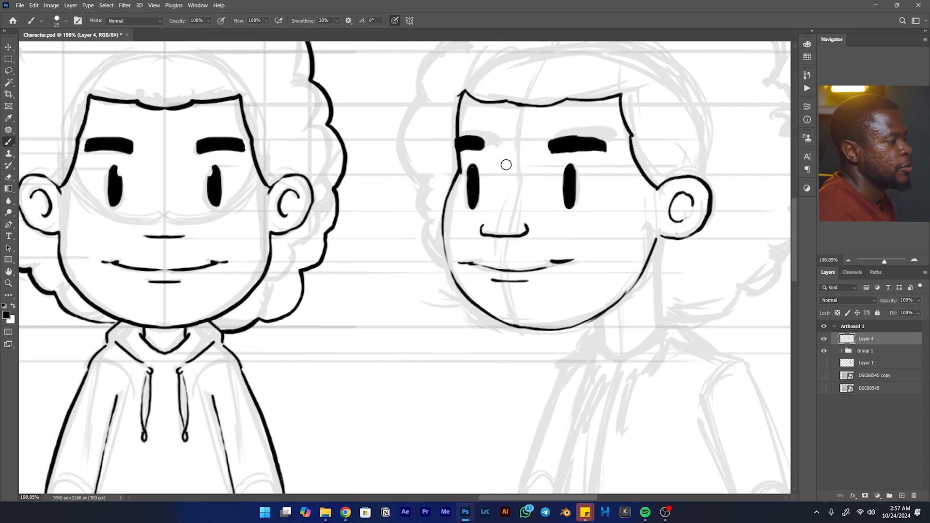
- Ink the three-quarter view's curly hair outline in scalloped curves around the head, from the far cheek over the top to below the ear
{"action": "key", "text": "space"}
{"action": "left_click_drag", "start_coordinate": [591, 172], "coordinate": [600, 226]}
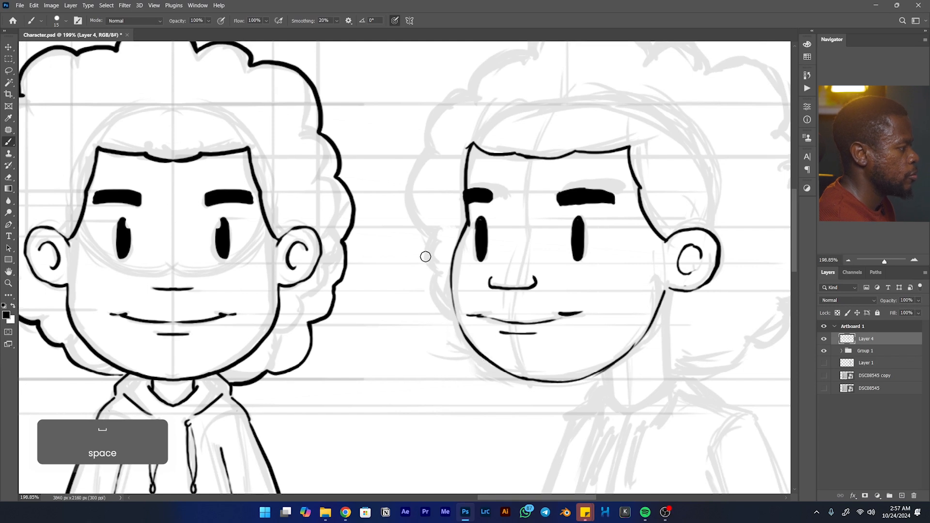
{"action": "mouse_move", "coordinate": [440, 275]}
{"action": "left_mouse_down"}
{"action": "mouse_move", "coordinate": [453, 308]}
{"action": "mouse_move", "coordinate": [435, 298]}
{"action": "mouse_move", "coordinate": [426, 232]}
{"action": "mouse_move", "coordinate": [405, 201]}
{"action": "mouse_move", "coordinate": [409, 169]}
{"action": "mouse_move", "coordinate": [425, 156]}
{"action": "mouse_move", "coordinate": [386, 228]}
{"action": "mouse_move", "coordinate": [378, 198]}
{"action": "mouse_move", "coordinate": [396, 180]}
{"action": "mouse_move", "coordinate": [428, 172]}
{"action": "mouse_move", "coordinate": [436, 141]}
{"action": "mouse_move", "coordinate": [454, 129]}
{"action": "mouse_move", "coordinate": [482, 126]}
{"action": "mouse_move", "coordinate": [518, 85]}
{"action": "mouse_move", "coordinate": [548, 83]}
{"action": "mouse_move", "coordinate": [583, 101]}
{"action": "mouse_move", "coordinate": [606, 134]}
{"action": "mouse_move", "coordinate": [636, 122]}
{"action": "mouse_move", "coordinate": [662, 136]}
{"action": "mouse_move", "coordinate": [667, 146]}
{"action": "mouse_move", "coordinate": [591, 183]}
{"action": "mouse_move", "coordinate": [561, 186]}
{"action": "mouse_move", "coordinate": [555, 164]}
{"action": "mouse_move", "coordinate": [577, 167]}
{"action": "mouse_move", "coordinate": [603, 191]}
{"action": "mouse_move", "coordinate": [609, 229]}
{"action": "mouse_move", "coordinate": [604, 193]}
{"action": "mouse_move", "coordinate": [630, 262]}
{"action": "mouse_move", "coordinate": [637, 328]}
{"action": "mouse_move", "coordinate": [630, 395]}
{"action": "mouse_move", "coordinate": [635, 337]}
{"action": "mouse_move", "coordinate": [653, 303]}
{"action": "mouse_move", "coordinate": [580, 336]}
{"action": "mouse_move", "coordinate": [546, 329]}
{"action": "mouse_move", "coordinate": [633, 279]}
{"action": "mouse_move", "coordinate": [496, 347]}
{"action": "mouse_move", "coordinate": [464, 346]}
{"action": "left_mouse_up"}
{"action": "key", "text": "ctrl+z"}
{"action": "key", "text": "space"}
{"action": "key", "text": "space"}
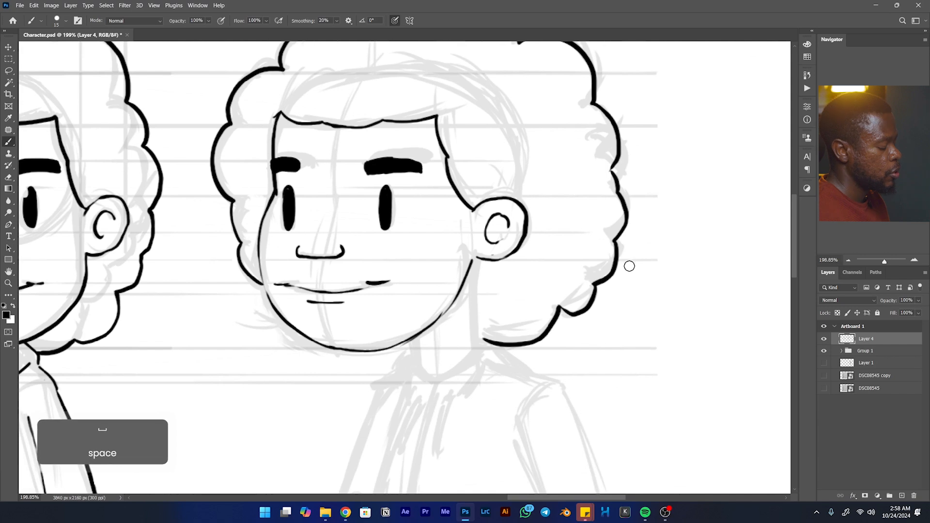
- Lasso the inked three-quarter head with its hair, move it slightly to the right over the body sketch, and deselect it
{"action": "key", "text": "l"}
{"action": "mouse_move", "coordinate": [636, 239]}
{"action": "left_mouse_down"}
{"action": "mouse_move", "coordinate": [589, 233]}
{"action": "mouse_move", "coordinate": [574, 271]}
{"action": "left_mouse_up"}
{"action": "mouse_move", "coordinate": [610, 149]}
{"action": "left_mouse_down"}
{"action": "mouse_move", "coordinate": [672, 318]}
{"action": "mouse_move", "coordinate": [487, 389]}
{"action": "mouse_move", "coordinate": [401, 349]}
{"action": "mouse_move", "coordinate": [374, 276]}
{"action": "mouse_move", "coordinate": [381, 162]}
{"action": "mouse_move", "coordinate": [546, 67]}
{"action": "mouse_move", "coordinate": [666, 177]}
{"action": "mouse_move", "coordinate": [668, 240]}
{"action": "left_mouse_up"}
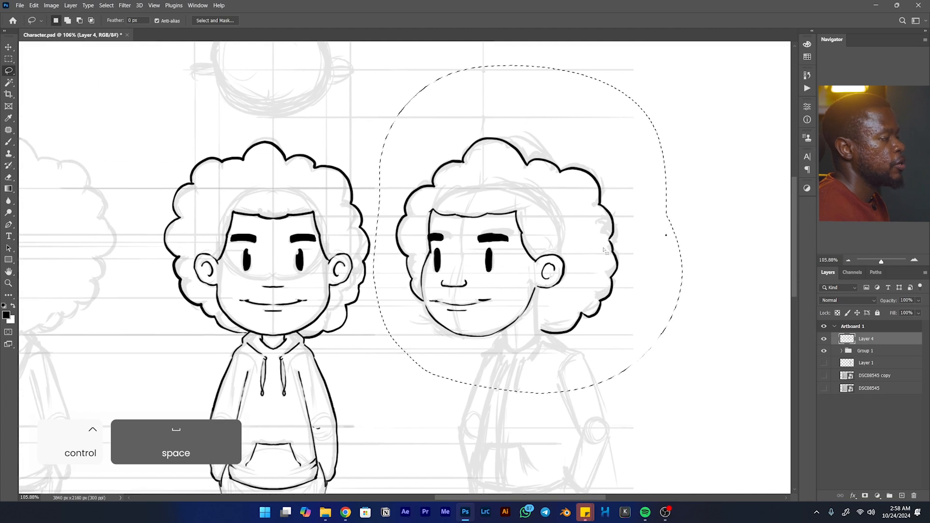
{"action": "key", "text": "v"}
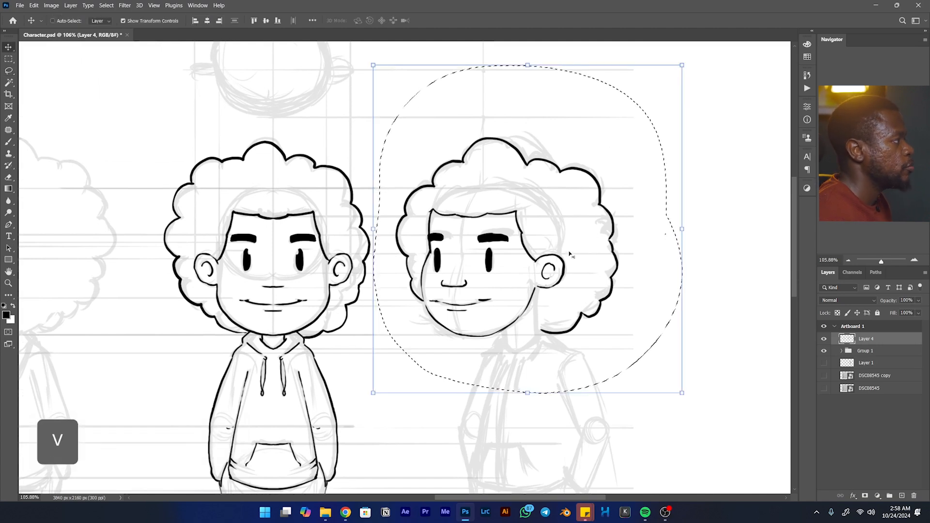
{"action": "left_click_drag", "start_coordinate": [569, 254], "coordinate": [588, 252]}
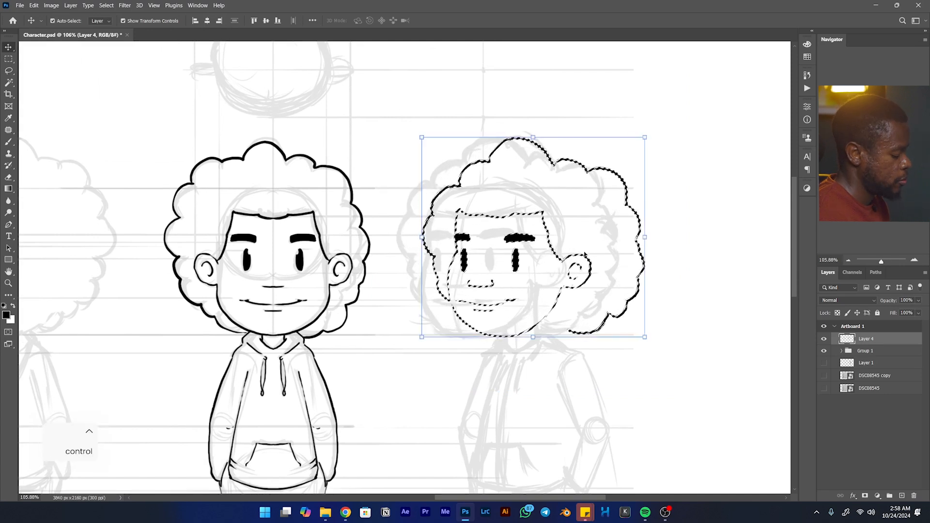
{"action": "key", "text": "ctrl+d"}
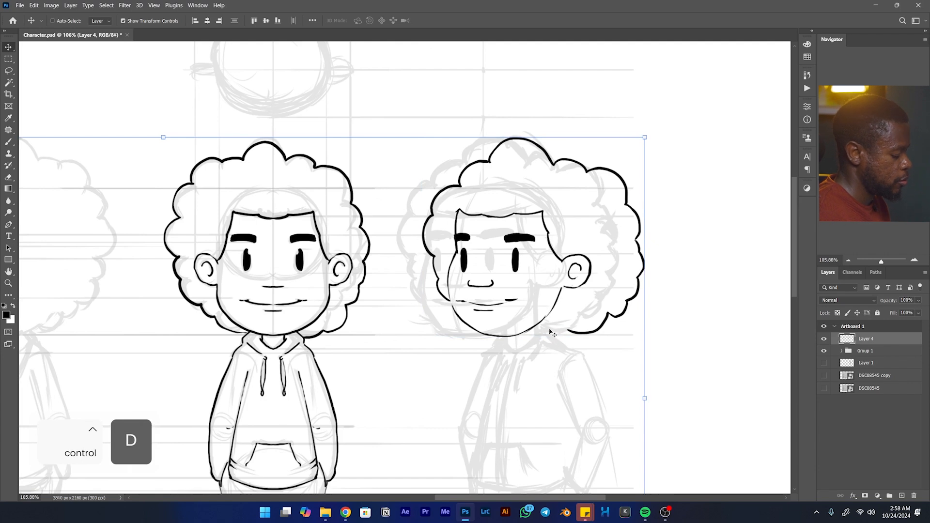
- Ink both sides of the three-quarter view's neck below the jaw and the slanted neckline edge on the near side
{"action": "key", "text": "b"}
{"action": "left_click_drag", "start_coordinate": [550, 330], "coordinate": [533, 327]}
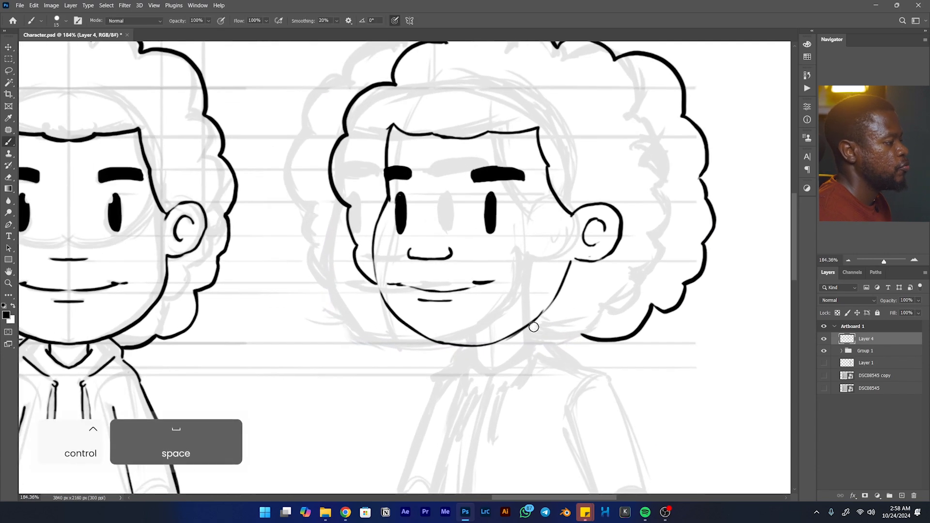
{"action": "key", "text": "ctrl+z"}
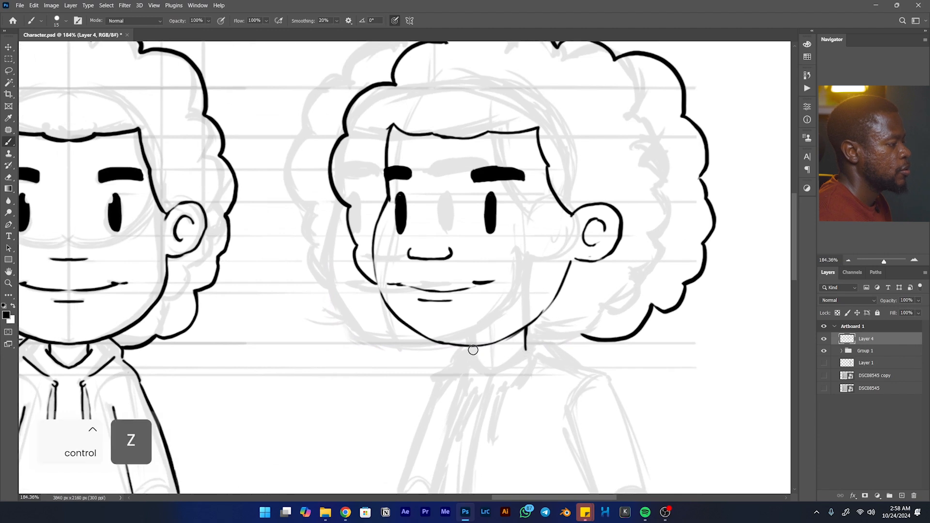
{"action": "mouse_move", "coordinate": [522, 353]}
{"action": "left_mouse_down"}
{"action": "mouse_move", "coordinate": [550, 284]}
{"action": "mouse_move", "coordinate": [518, 306]}
{"action": "left_mouse_up"}
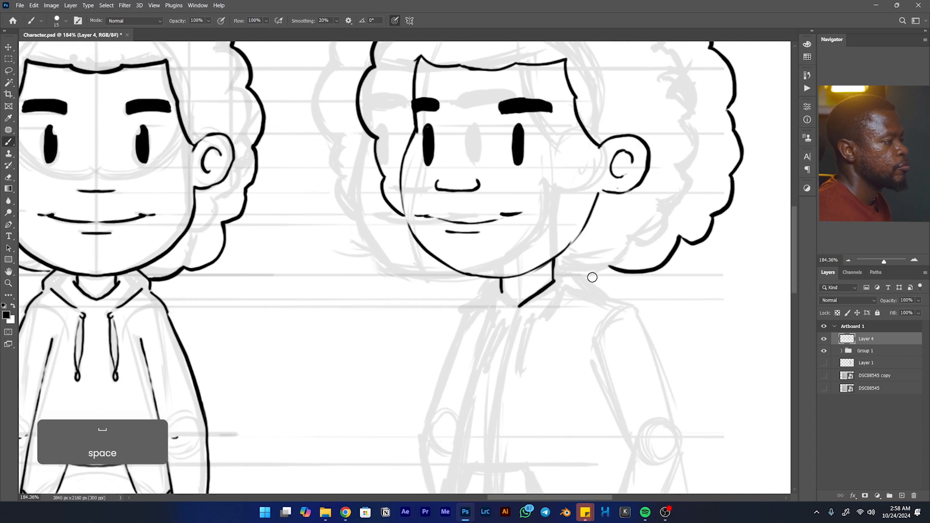
- Ink the hood's edges around the three-quarter view's neck and the two slanted drawstrings on the chest
{"action": "left_click_drag", "start_coordinate": [583, 275], "coordinate": [605, 297]}
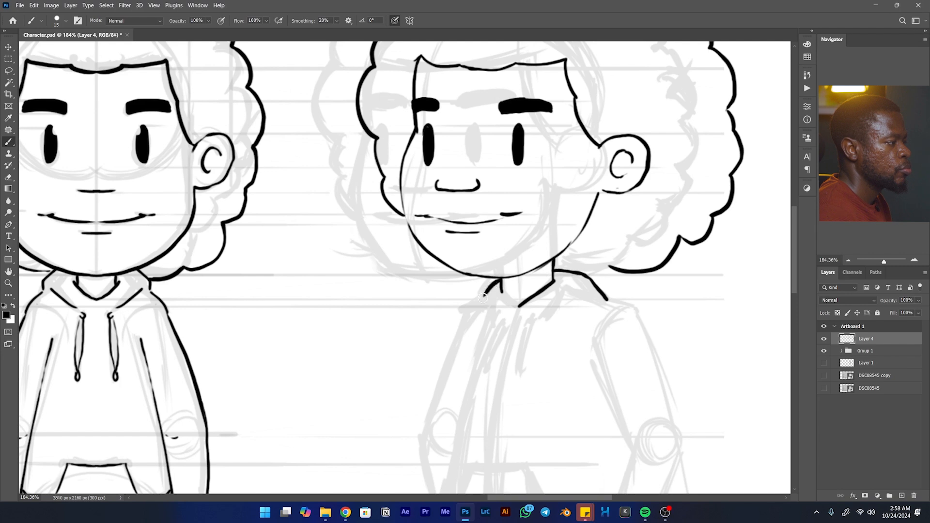
{"action": "left_click_drag", "start_coordinate": [557, 309], "coordinate": [569, 300]}
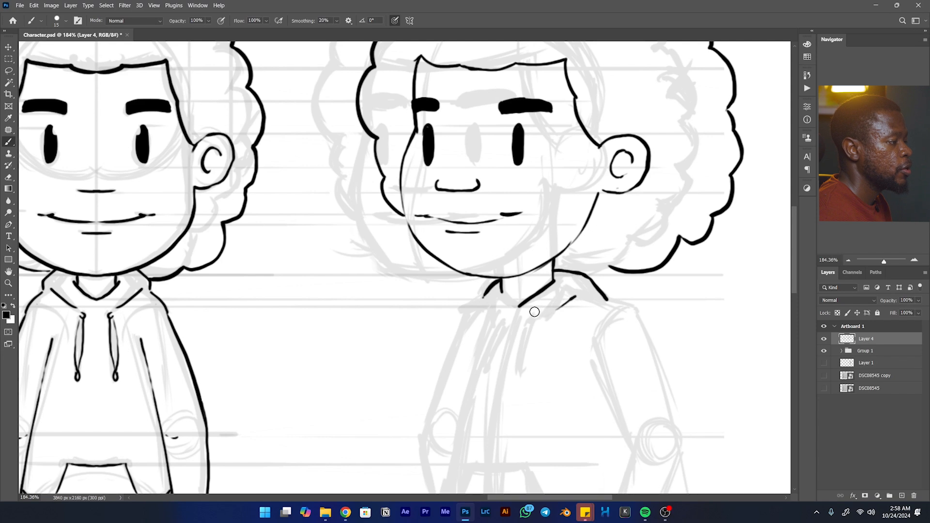
{"action": "mouse_move", "coordinate": [536, 313]}
{"action": "left_mouse_down"}
{"action": "mouse_move", "coordinate": [523, 371]}
{"action": "mouse_move", "coordinate": [536, 319]}
{"action": "left_mouse_up"}
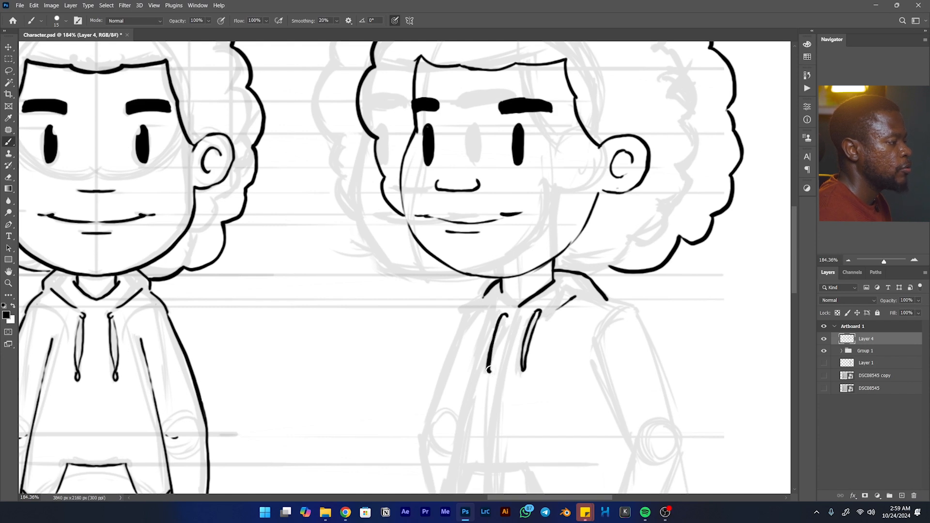
- Ink the near shoulder of the three-quarter view, continuing from the end of the hood to the top of the arm
{"action": "key", "text": "space"}
{"action": "mouse_move", "coordinate": [639, 297]}
{"action": "left_mouse_down"}
{"action": "mouse_move", "coordinate": [537, 204]}
{"action": "mouse_move", "coordinate": [568, 187]}
{"action": "left_mouse_up"}
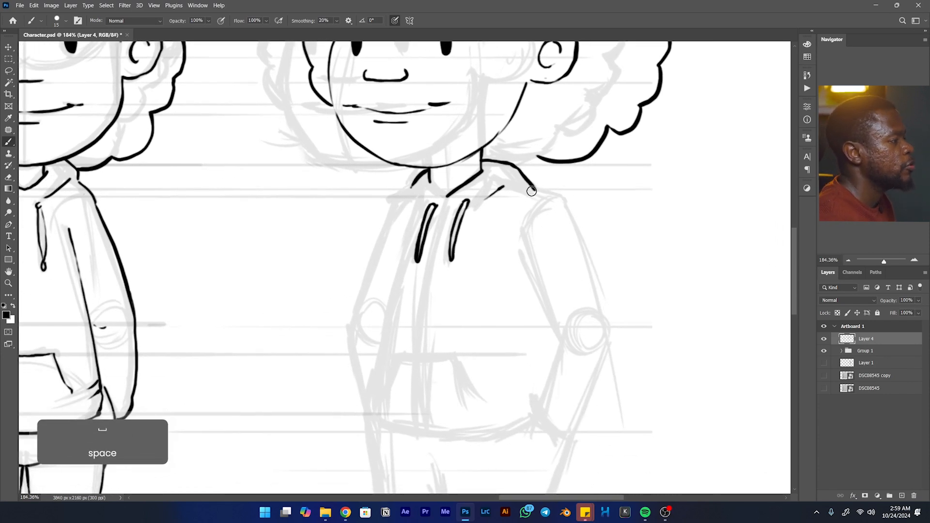
{"action": "key", "text": "ctrl+z"}
{"action": "mouse_move", "coordinate": [535, 190]}
{"action": "left_mouse_down"}
{"action": "mouse_move", "coordinate": [566, 208]}
{"action": "mouse_move", "coordinate": [542, 164]}
{"action": "left_mouse_up"}
- Ink the outer edge of the three-quarter view's near upper arm from the shoulder down to the elbow
{"action": "key", "text": "space"}
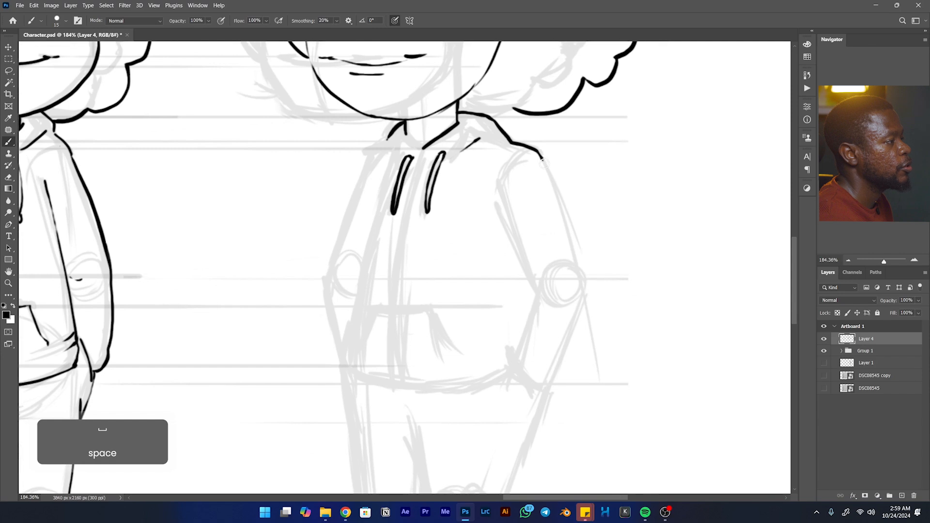
{"action": "left_click_drag", "start_coordinate": [563, 197], "coordinate": [567, 211]}
{"action": "key", "text": "ctrl+z"}
{"action": "left_click_drag", "start_coordinate": [539, 153], "coordinate": [564, 211]}
{"action": "key", "text": "ctrl+z"}
{"action": "key", "text": "ctrl+z"}
{"action": "key", "text": "ctrl+z"}
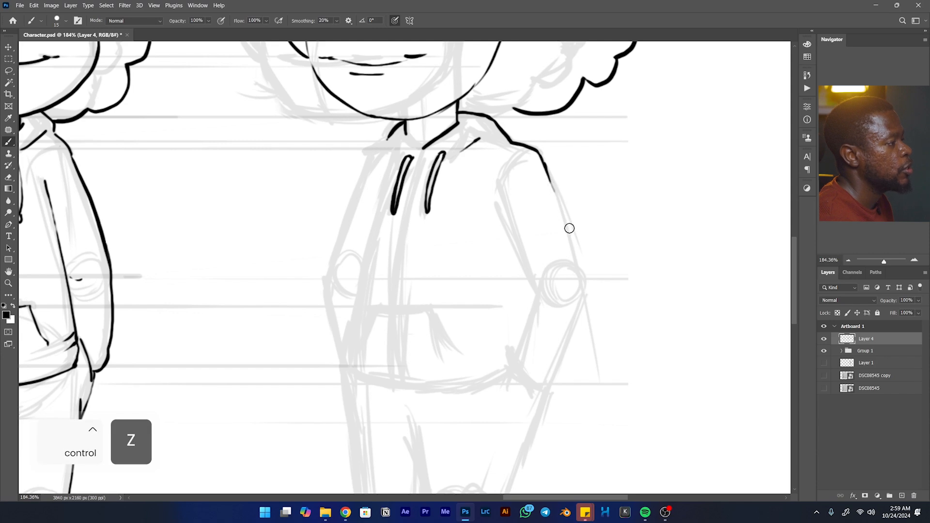
{"action": "key", "text": "ctrl+z"}
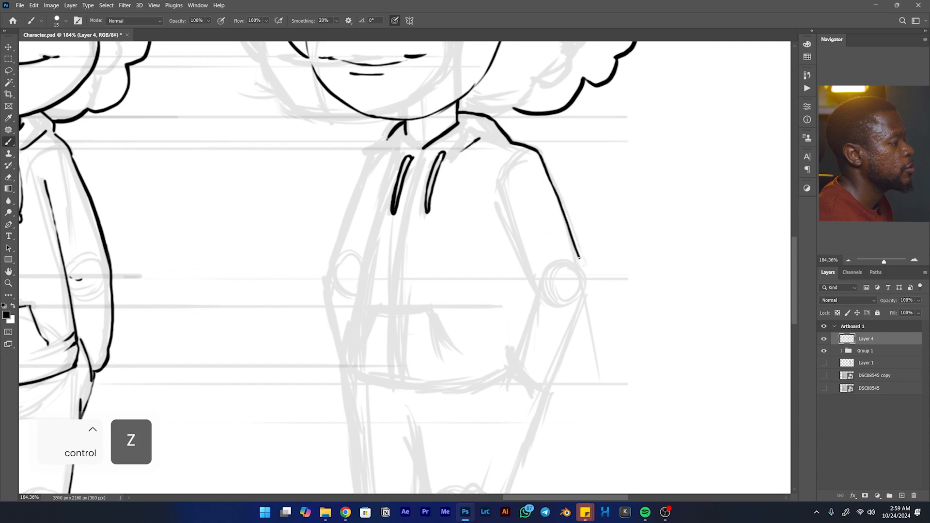
- Clean up the elbow tip, then ink both edges of the near forearm and the fold lines inside the elbow
{"action": "key", "text": "space"}
{"action": "mouse_move", "coordinate": [587, 287]}
{"action": "left_mouse_down"}
{"action": "mouse_move", "coordinate": [595, 244]}
{"action": "mouse_move", "coordinate": [624, 190]}
{"action": "left_mouse_up"}
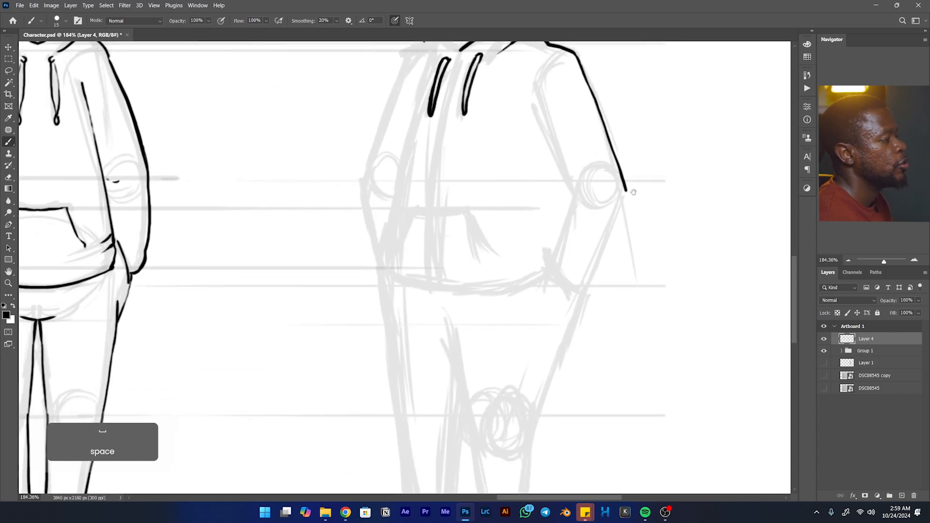
{"action": "key", "text": "e"}
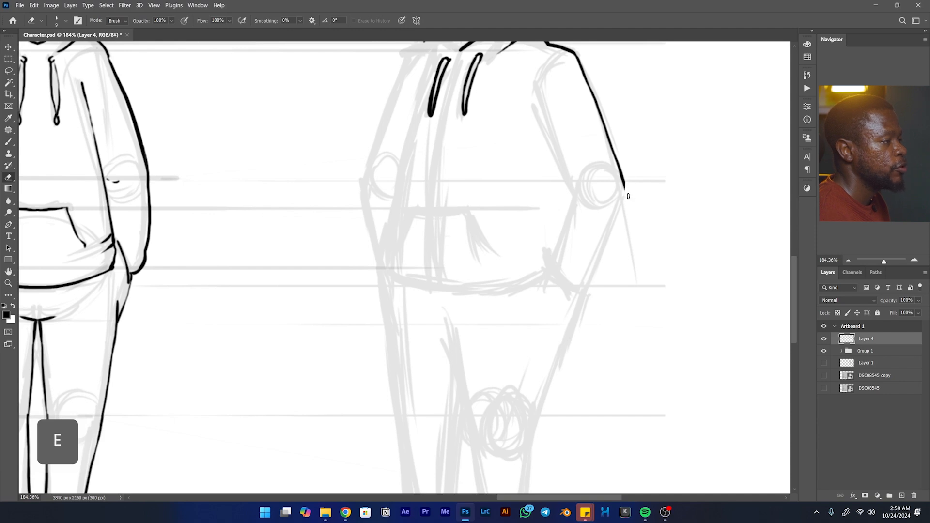
{"action": "key", "text": "b"}
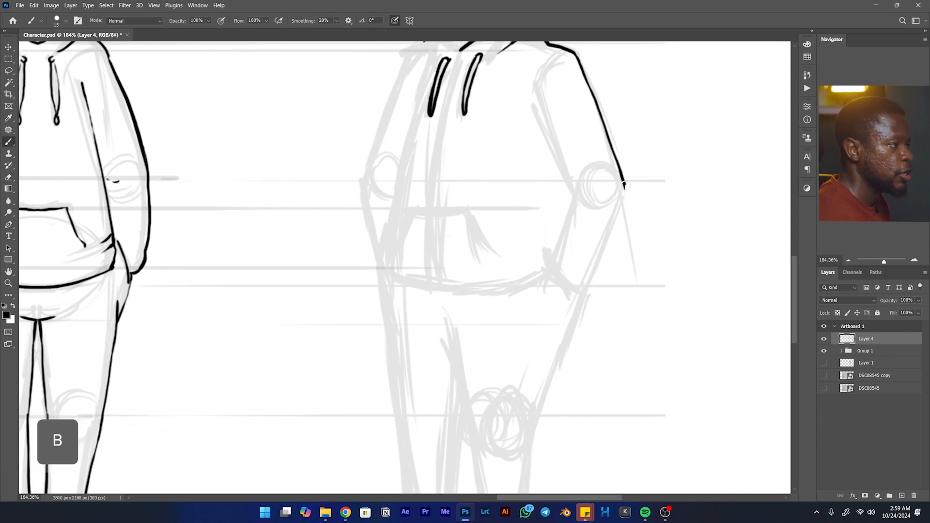
{"action": "left_click_drag", "start_coordinate": [622, 201], "coordinate": [612, 228]}
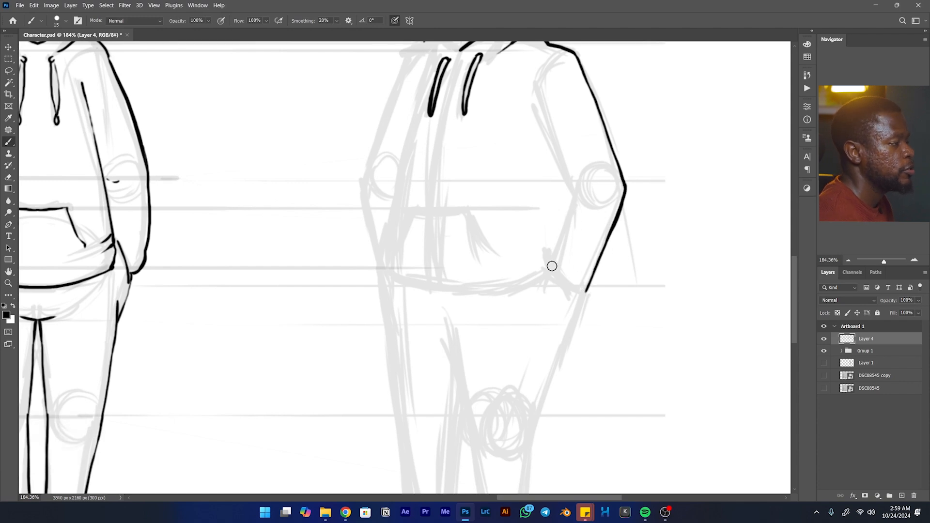
{"action": "mouse_move", "coordinate": [552, 261]}
{"action": "left_mouse_down"}
{"action": "mouse_move", "coordinate": [576, 195]}
{"action": "mouse_move", "coordinate": [592, 191]}
{"action": "left_mouse_up"}
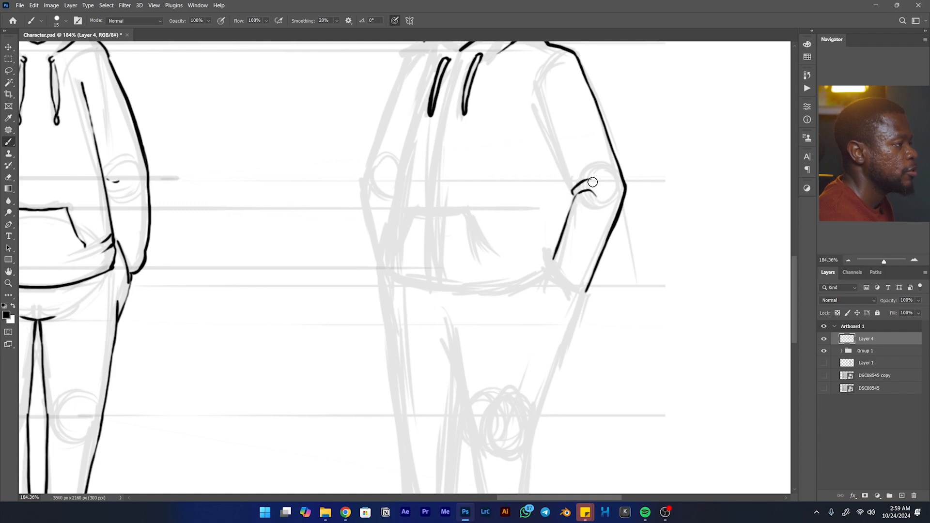
- Ink the inner edge of the near upper arm between the elbow fold and the shoulder
{"action": "key", "text": "space"}
{"action": "left_click_drag", "start_coordinate": [569, 202], "coordinate": [541, 289]}
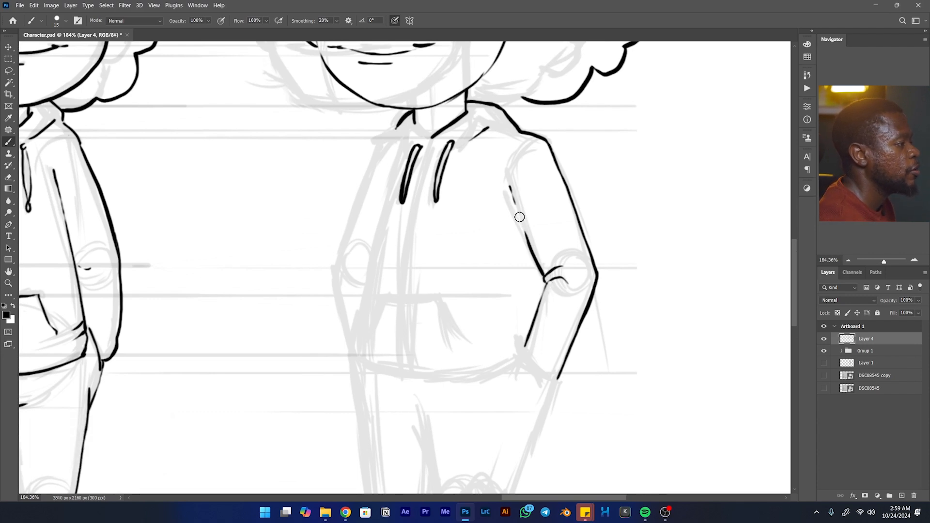
{"action": "key", "text": "ctrl+z"}
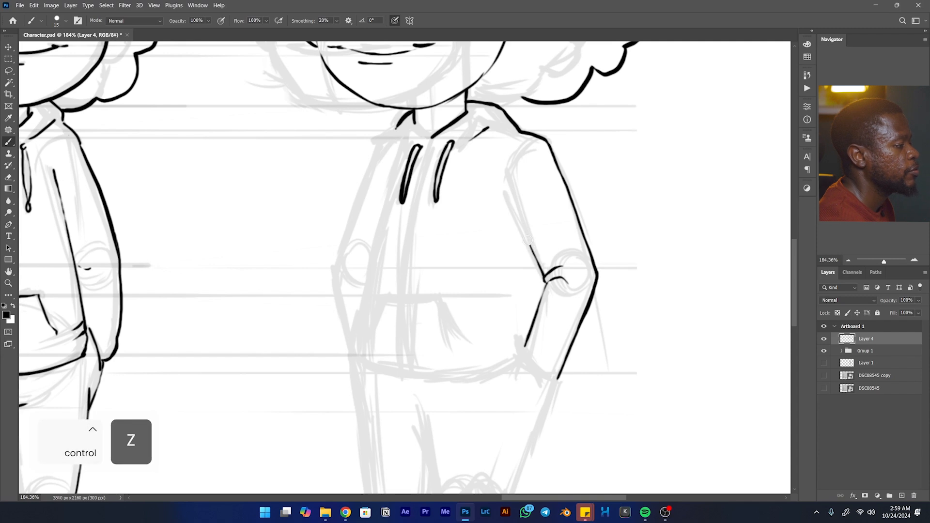
{"action": "key", "text": "space"}
{"action": "mouse_move", "coordinate": [547, 240]}
{"action": "left_mouse_down"}
{"action": "mouse_move", "coordinate": [625, 199]}
{"action": "mouse_move", "coordinate": [642, 211]}
{"action": "left_mouse_up"}
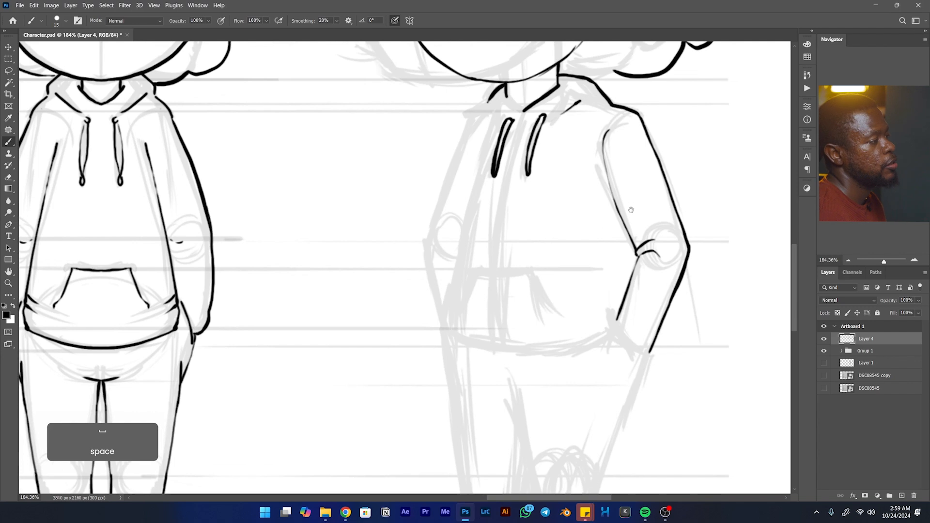
- Ink the curved lower end of the near sleeve at the hip of the three-quarter view
{"action": "mouse_move", "coordinate": [618, 260]}
{"action": "left_mouse_down"}
{"action": "mouse_move", "coordinate": [565, 169]}
{"action": "mouse_move", "coordinate": [563, 145]}
{"action": "left_mouse_up"}
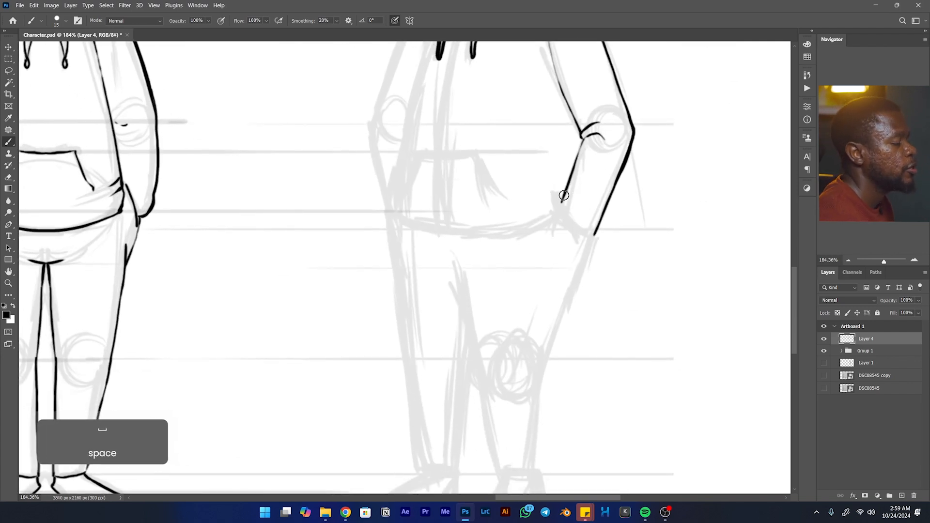
{"action": "left_click_drag", "start_coordinate": [583, 253], "coordinate": [588, 219]}
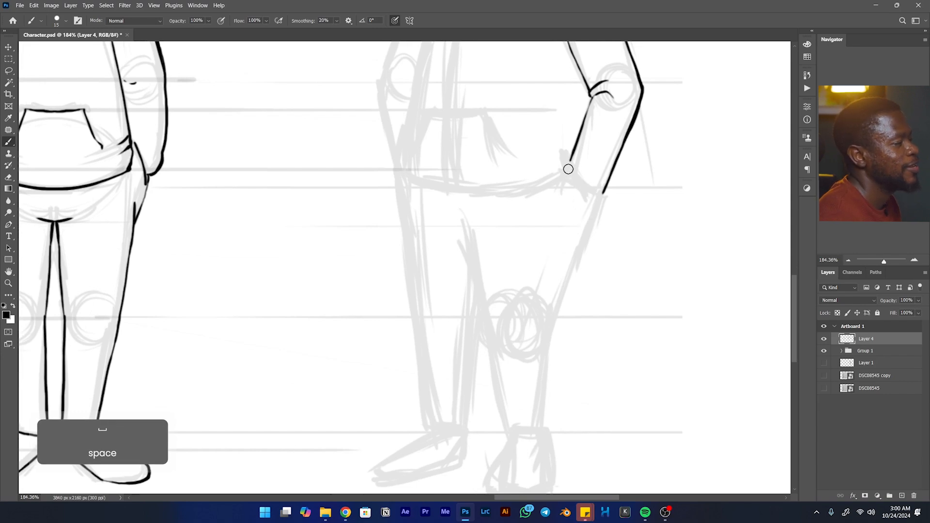
{"action": "left_click_drag", "start_coordinate": [570, 178], "coordinate": [599, 208]}
- Ink the inner and outer edges of the three-quarter view's near thigh down to the knee
{"action": "left_click_drag", "start_coordinate": [558, 242], "coordinate": [585, 204]}
{"action": "left_click_drag", "start_coordinate": [486, 189], "coordinate": [522, 271]}
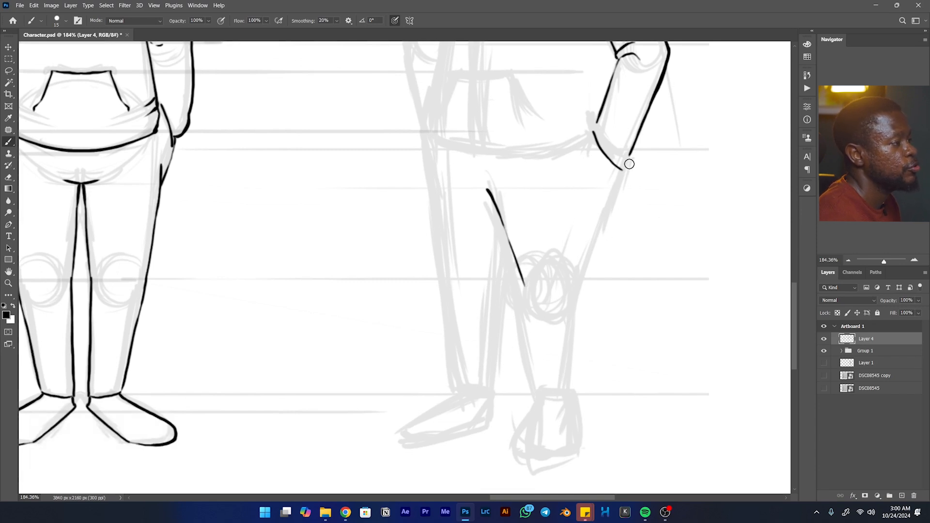
{"action": "mouse_move", "coordinate": [628, 167]}
{"action": "left_mouse_down"}
{"action": "mouse_move", "coordinate": [624, 176]}
{"action": "mouse_move", "coordinate": [597, 278]}
{"action": "left_mouse_up"}
{"action": "key", "text": "ctrl+z"}
{"action": "key", "text": "ctrl+z"}
{"action": "left_click_drag", "start_coordinate": [629, 153], "coordinate": [588, 276]}
{"action": "key", "text": "ctrl+z"}
{"action": "left_click_drag", "start_coordinate": [628, 161], "coordinate": [603, 250]}
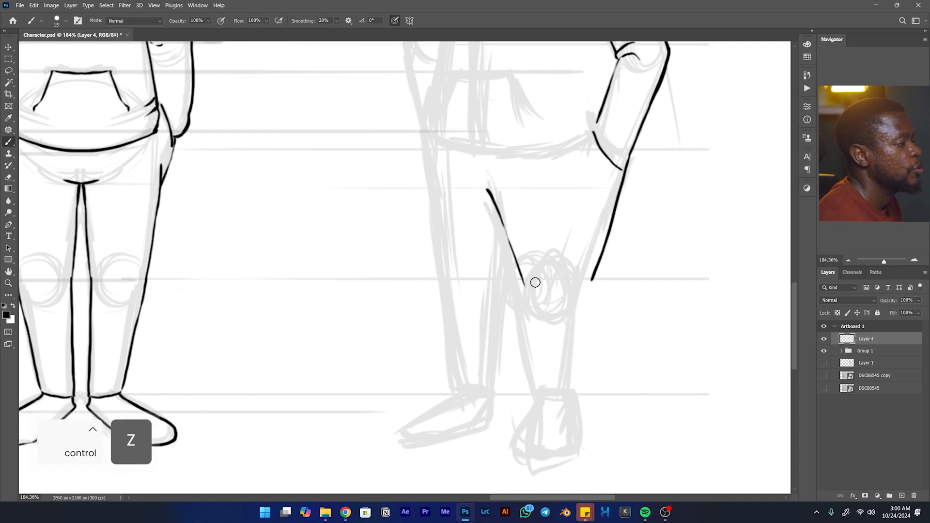
- Ink the three-quarter view's near lower leg: inner edge from the knee, ankle hem, and outer edge back up to the knee
{"action": "left_click_drag", "start_coordinate": [520, 273], "coordinate": [525, 289]}
{"action": "left_click_drag", "start_coordinate": [535, 339], "coordinate": [548, 397]}
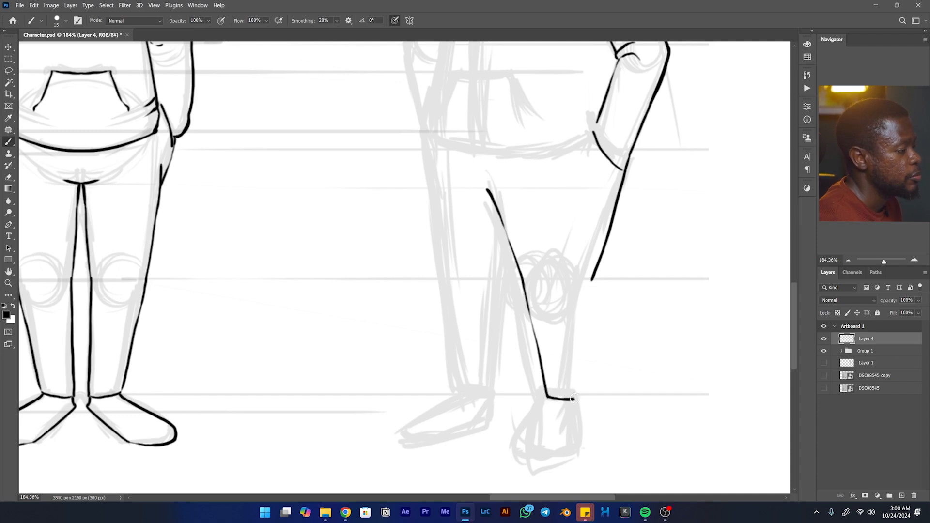
{"action": "key", "text": "e"}
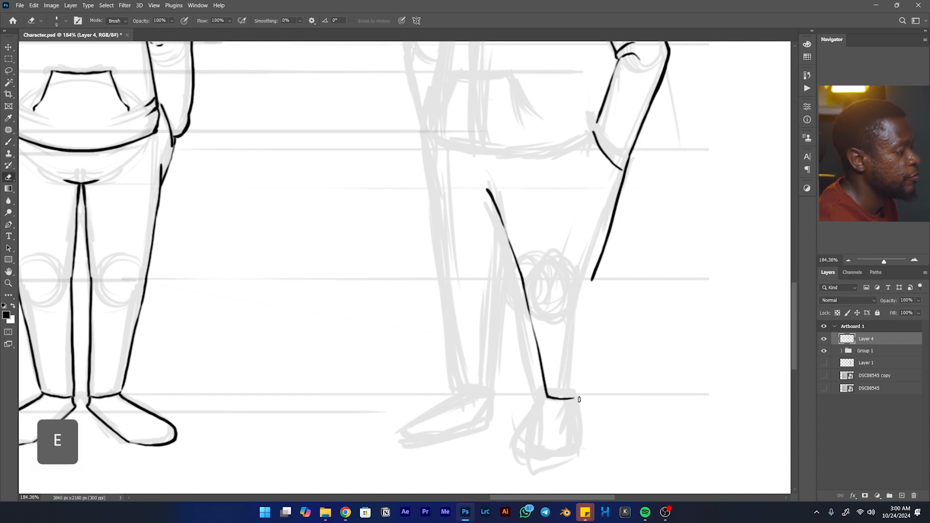
{"action": "key", "text": "b"}
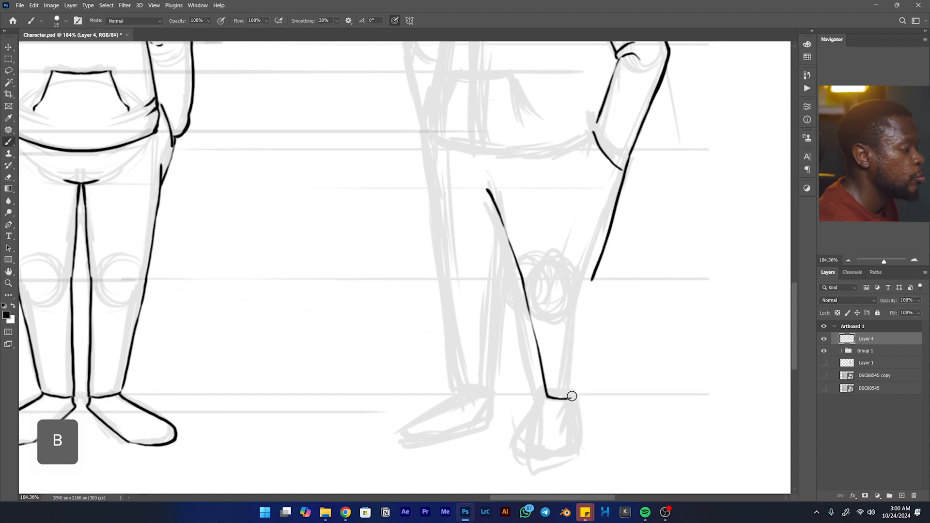
{"action": "left_click_drag", "start_coordinate": [570, 397], "coordinate": [594, 274]}
{"action": "key", "text": "ctrl"}
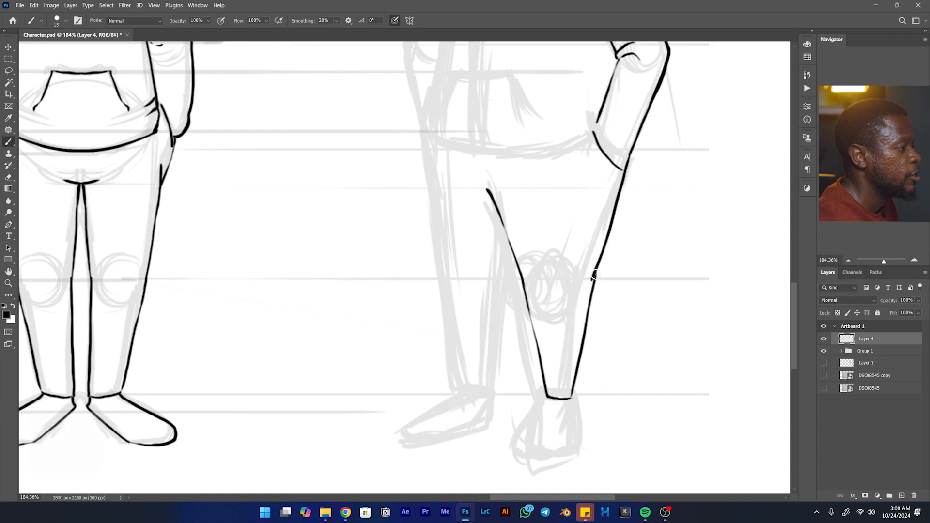
- Ink the outline of the three-quarter view's near foot below the ankle hem and save the document
{"action": "mouse_move", "coordinate": [590, 295]}
{"action": "left_mouse_down"}
{"action": "mouse_move", "coordinate": [574, 374]}
{"action": "mouse_move", "coordinate": [651, 255]}
{"action": "mouse_move", "coordinate": [652, 297]}
{"action": "left_mouse_up"}
{"action": "key", "text": "space"}
{"action": "key", "text": "ctrl+z"}
{"action": "mouse_move", "coordinate": [651, 251]}
{"action": "left_mouse_down"}
{"action": "mouse_move", "coordinate": [653, 304]}
{"action": "mouse_move", "coordinate": [619, 265]}
{"action": "mouse_move", "coordinate": [606, 305]}
{"action": "mouse_move", "coordinate": [627, 311]}
{"action": "mouse_move", "coordinate": [654, 286]}
{"action": "left_mouse_up"}
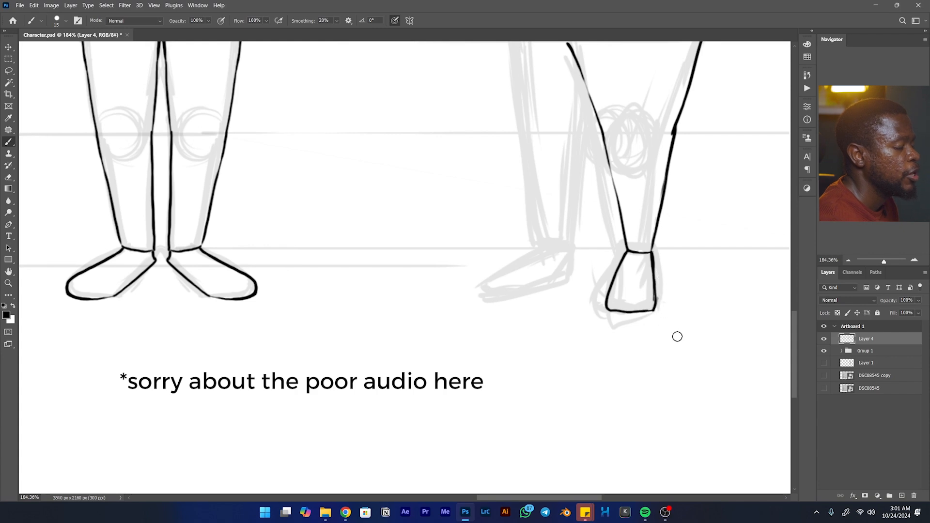
{"action": "key", "text": "ctrl"}
{"action": "key", "text": "ctrl+s"}
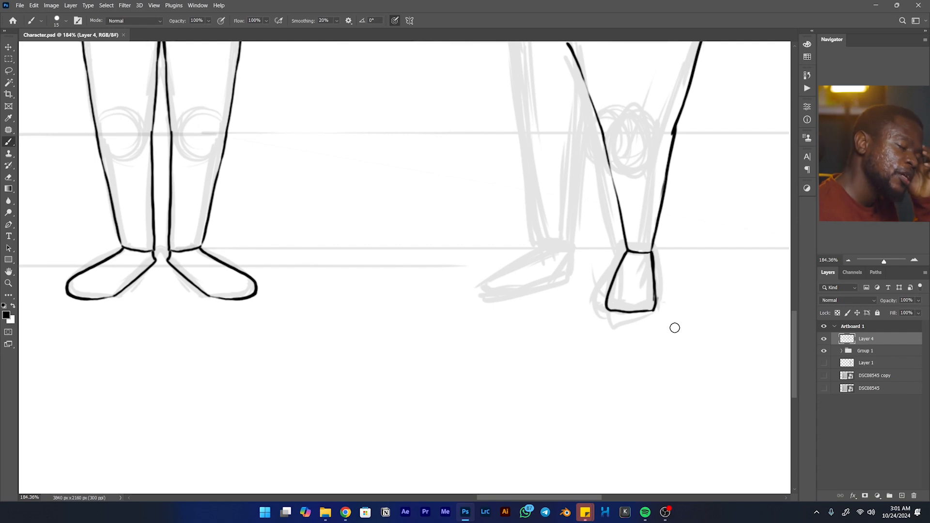
- Ink the inner edge of the far leg from the near thigh line down to the ankle
{"action": "key", "text": "space"}
{"action": "mouse_move", "coordinate": [563, 151]}
{"action": "left_mouse_down"}
{"action": "mouse_move", "coordinate": [545, 302]}
{"action": "mouse_move", "coordinate": [522, 253]}
{"action": "left_mouse_up"}
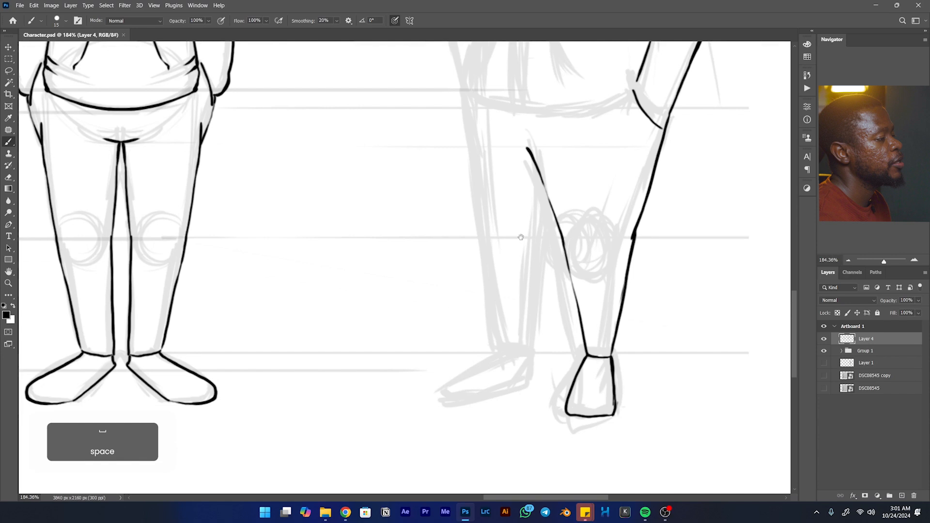
{"action": "left_click", "coordinate": [547, 198]}
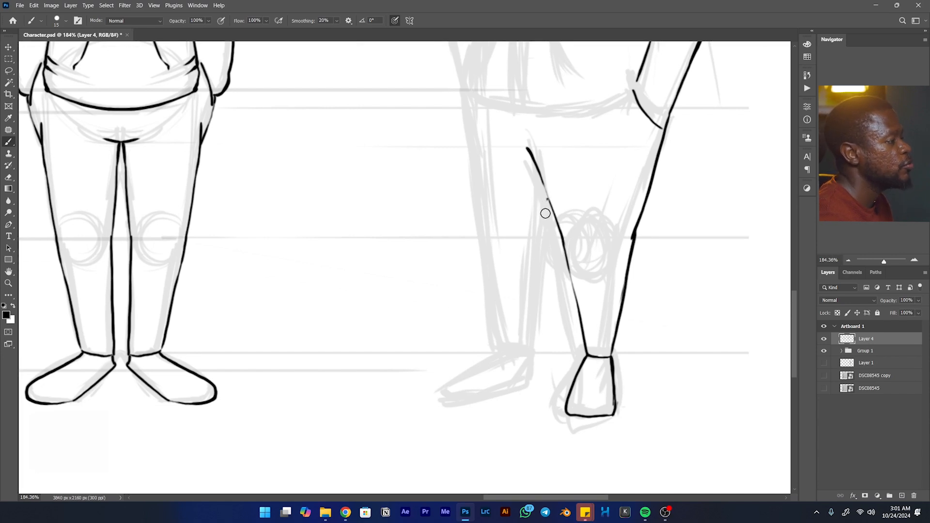
{"action": "key", "text": "ctrl+z"}
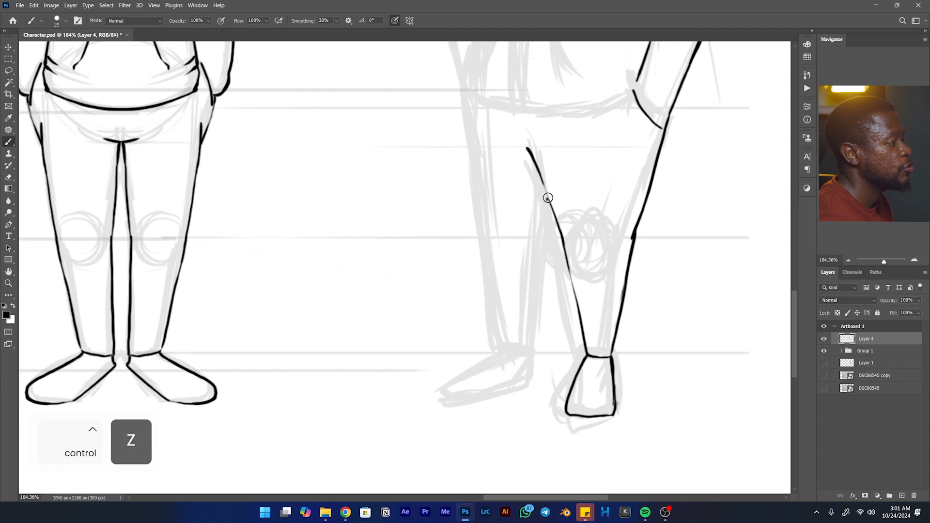
{"action": "key", "text": "ctrl+z"}
{"action": "key", "text": "ctrl+z"}
{"action": "left_click_drag", "start_coordinate": [548, 200], "coordinate": [528, 358]}
- Ink the outer edge of the far leg from the hip downward
{"action": "key", "text": "space"}
{"action": "left_click_drag", "start_coordinate": [445, 118], "coordinate": [449, 183]}
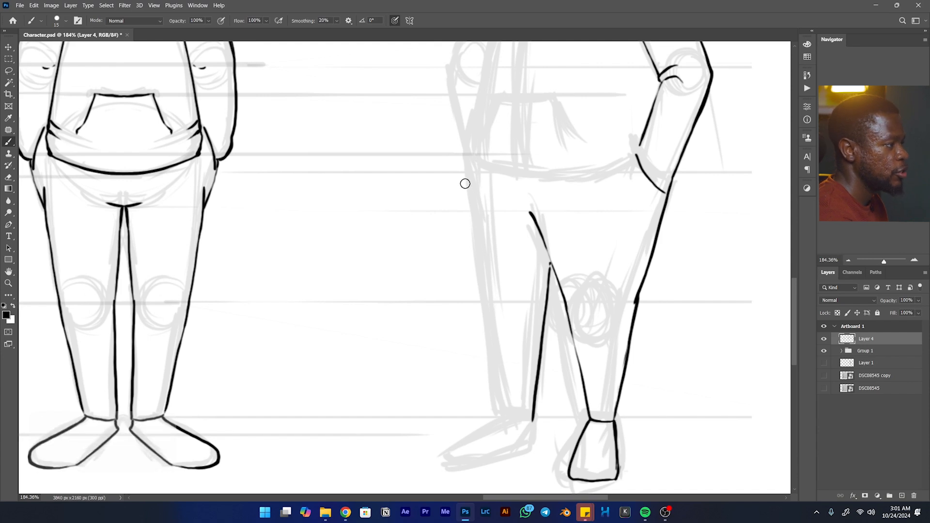
{"action": "key", "text": "ctrl+z"}
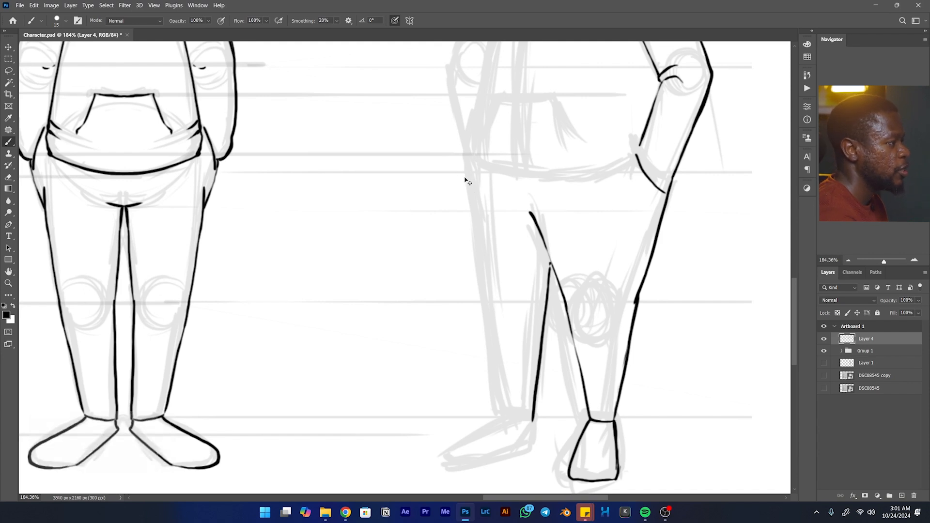
{"action": "left_click_drag", "start_coordinate": [465, 174], "coordinate": [472, 228]}
{"action": "key", "text": "ctrl+z"}
{"action": "mouse_move", "coordinate": [464, 179]}
{"action": "left_mouse_down"}
{"action": "mouse_move", "coordinate": [498, 418]}
{"action": "mouse_move", "coordinate": [511, 427]}
{"action": "mouse_move", "coordinate": [532, 419]}
{"action": "mouse_move", "coordinate": [524, 424]}
{"action": "mouse_move", "coordinate": [534, 308]}
{"action": "mouse_move", "coordinate": [558, 248]}
{"action": "mouse_move", "coordinate": [573, 324]}
{"action": "mouse_move", "coordinate": [542, 289]}
{"action": "mouse_move", "coordinate": [511, 317]}
{"action": "left_mouse_up"}
- Finish the far leg down to its ankle hem and ink the outline of the far foot
{"action": "key", "text": "space"}
{"action": "key", "text": "ctrl+z"}
{"action": "key", "text": "ctrl+z"}
{"action": "mouse_move", "coordinate": [541, 290]}
{"action": "left_mouse_down"}
{"action": "mouse_move", "coordinate": [497, 316]}
{"action": "mouse_move", "coordinate": [486, 339]}
{"action": "mouse_move", "coordinate": [518, 340]}
{"action": "mouse_move", "coordinate": [570, 314]}
{"action": "mouse_move", "coordinate": [575, 292]}
{"action": "left_mouse_up"}
{"action": "key", "text": "e"}
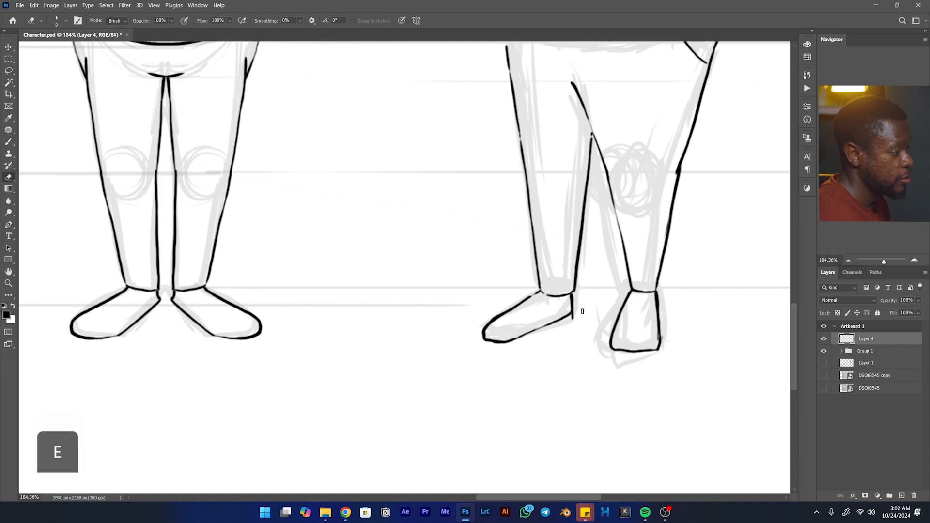
- Join the three-quarter view's hood to the near shoulder and extend the hood's far edge down toward the far shoulder
{"action": "key", "text": "space"}
{"action": "left_click_drag", "start_coordinate": [586, 298], "coordinate": [504, 418]}
{"action": "left_click_drag", "start_coordinate": [555, 259], "coordinate": [549, 338]}
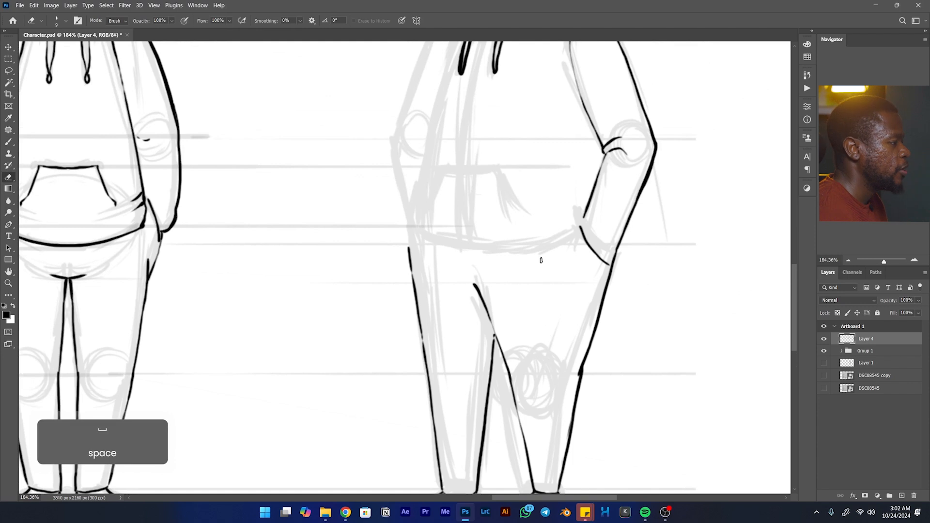
{"action": "left_click_drag", "start_coordinate": [523, 181], "coordinate": [566, 308]}
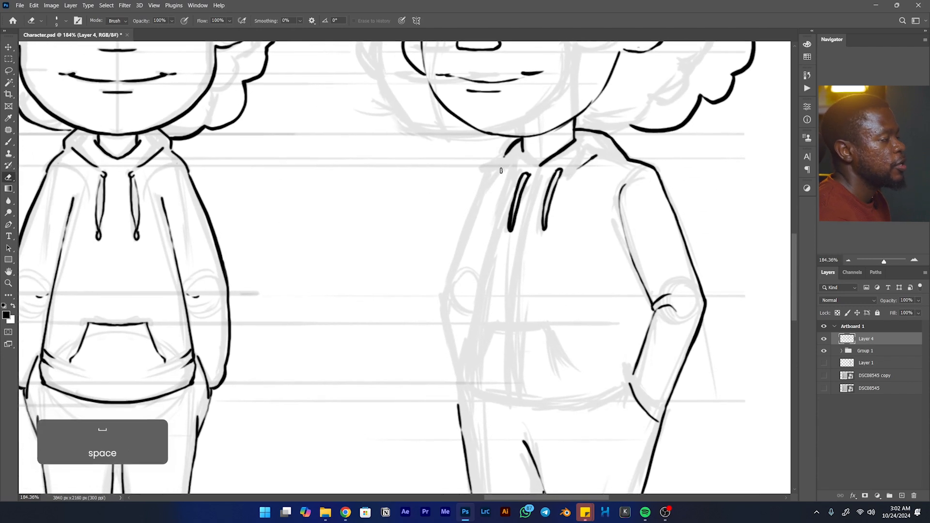
{"action": "key", "text": "b"}
{"action": "key", "text": "space"}
{"action": "left_click_drag", "start_coordinate": [497, 161], "coordinate": [525, 141]}
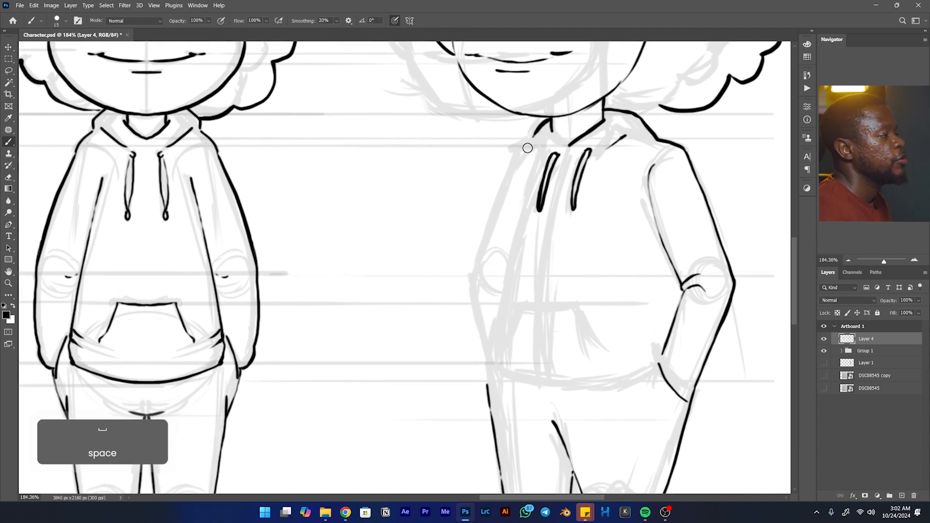
{"action": "left_click_drag", "start_coordinate": [521, 174], "coordinate": [526, 151]}
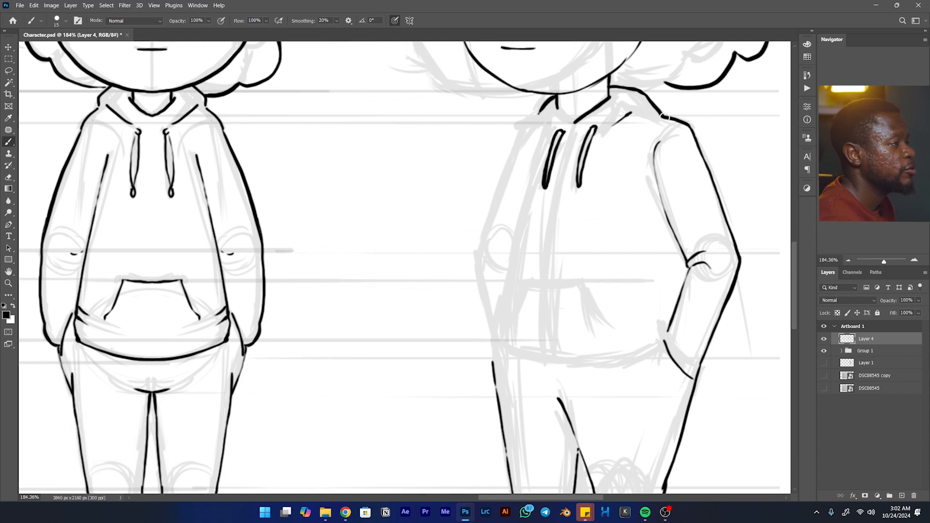
{"action": "left_click_drag", "start_coordinate": [666, 117], "coordinate": [609, 99]}
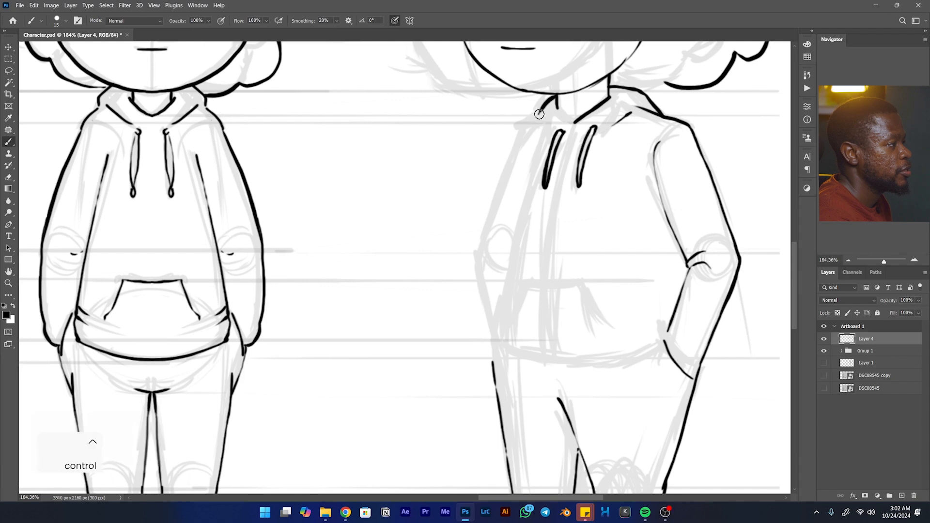
{"action": "key", "text": "ctrl+z"}
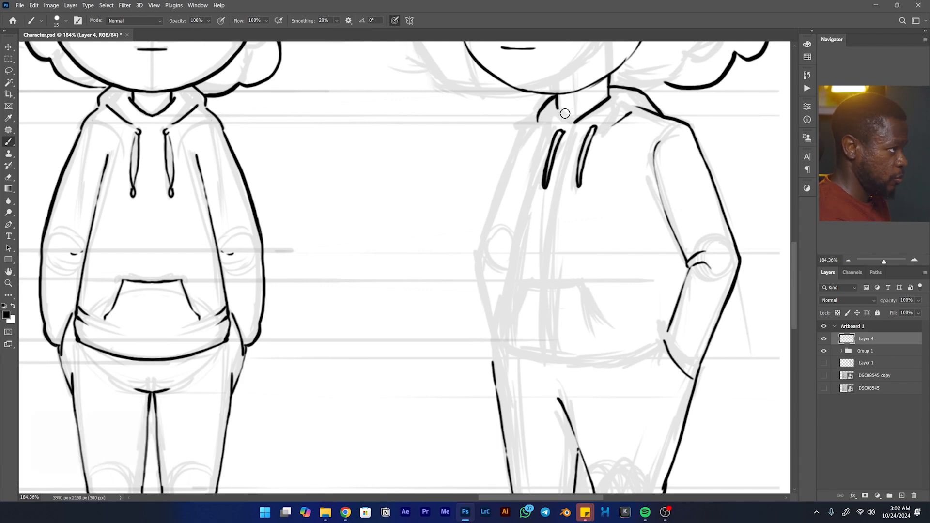
- Ink the V-shaped neckline and complete the near front edge of the hood
{"action": "mouse_move", "coordinate": [558, 112]}
{"action": "left_mouse_down"}
{"action": "mouse_move", "coordinate": [573, 123]}
{"action": "mouse_move", "coordinate": [566, 93]}
{"action": "mouse_move", "coordinate": [576, 79]}
{"action": "left_mouse_up"}
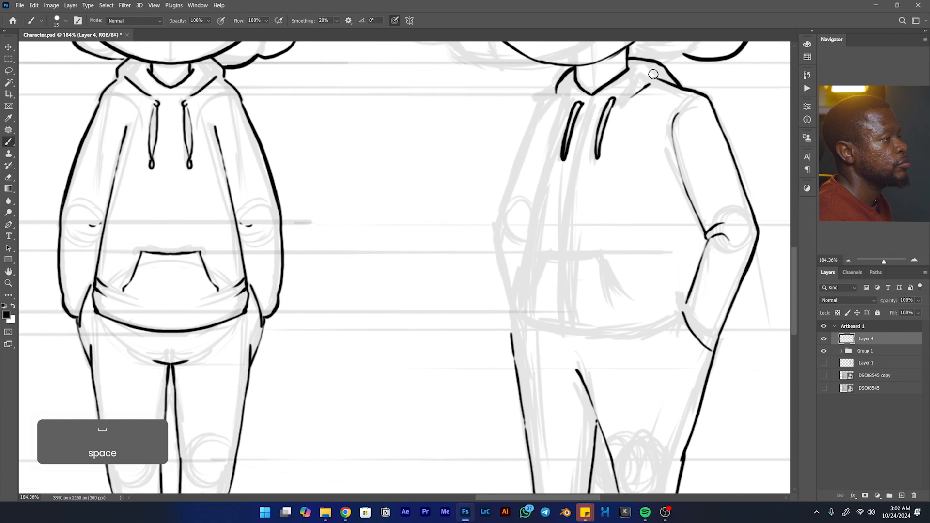
{"action": "key", "text": "ctrl"}
{"action": "key", "text": "ctrl+z"}
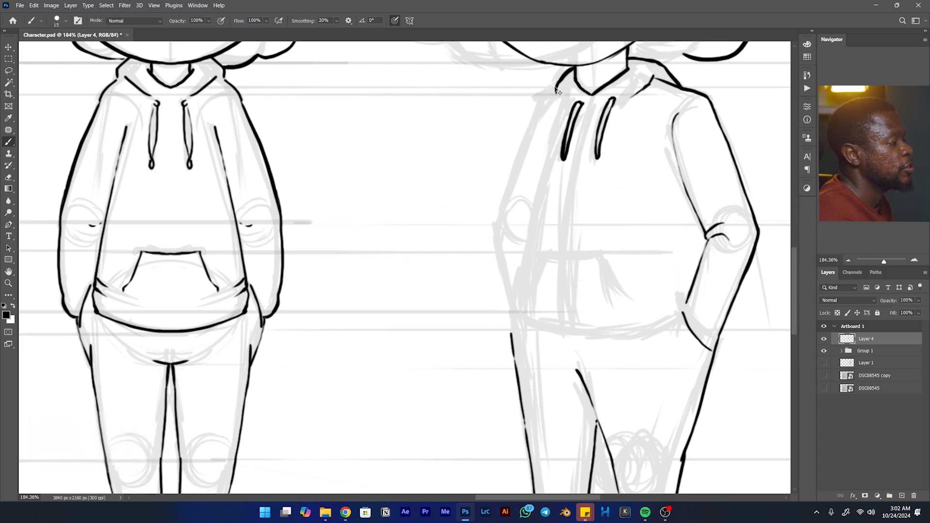
- Ink the far shoulder and the outer edge of the far upper arm down to the elbow
{"action": "key", "text": "ctrl+z"}
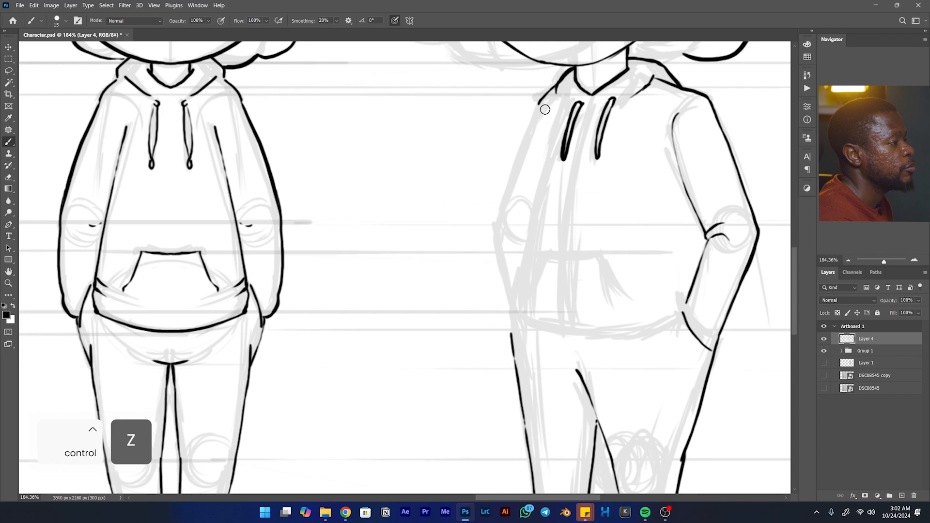
{"action": "left_click_drag", "start_coordinate": [540, 101], "coordinate": [503, 194]}
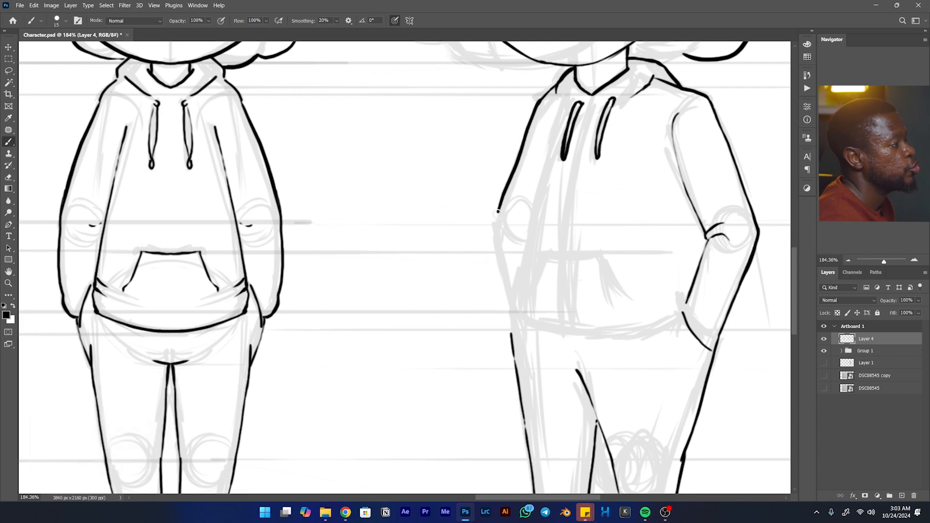
{"action": "key", "text": "ctrl+z"}
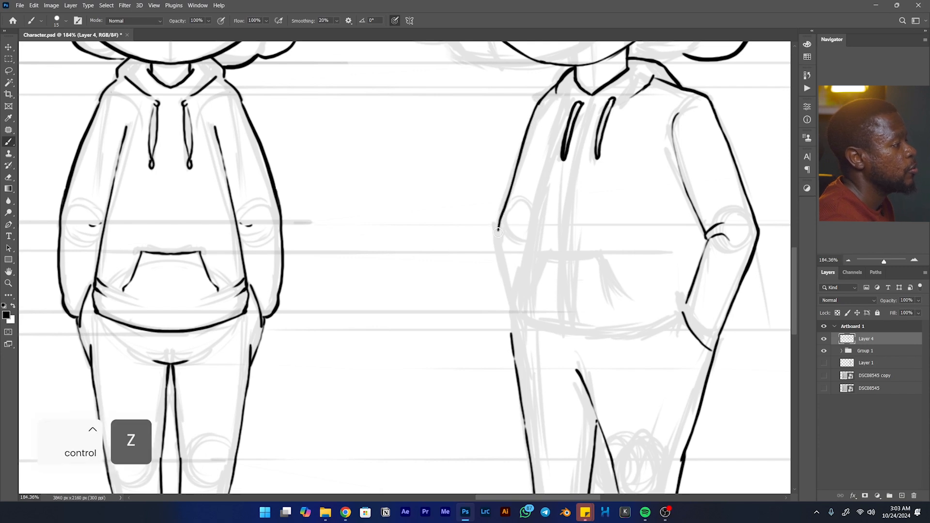
- Ink the outer edge of the far forearm from the elbow down to the hip
{"action": "key", "text": "space"}
{"action": "left_click_drag", "start_coordinate": [500, 241], "coordinate": [482, 197]}
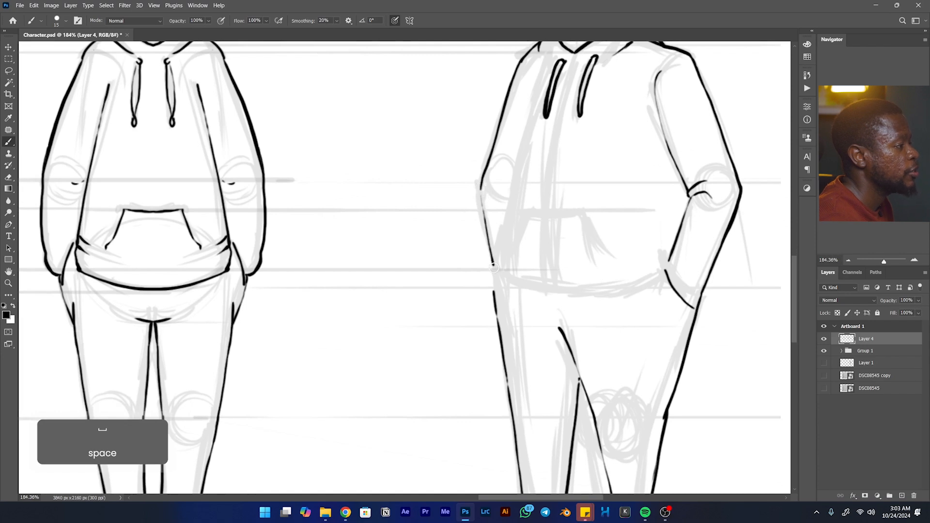
{"action": "mouse_move", "coordinate": [486, 227]}
{"action": "left_mouse_down"}
{"action": "mouse_move", "coordinate": [484, 222]}
{"action": "mouse_move", "coordinate": [482, 176]}
{"action": "left_mouse_up"}
{"action": "key", "text": "ctrl+z"}
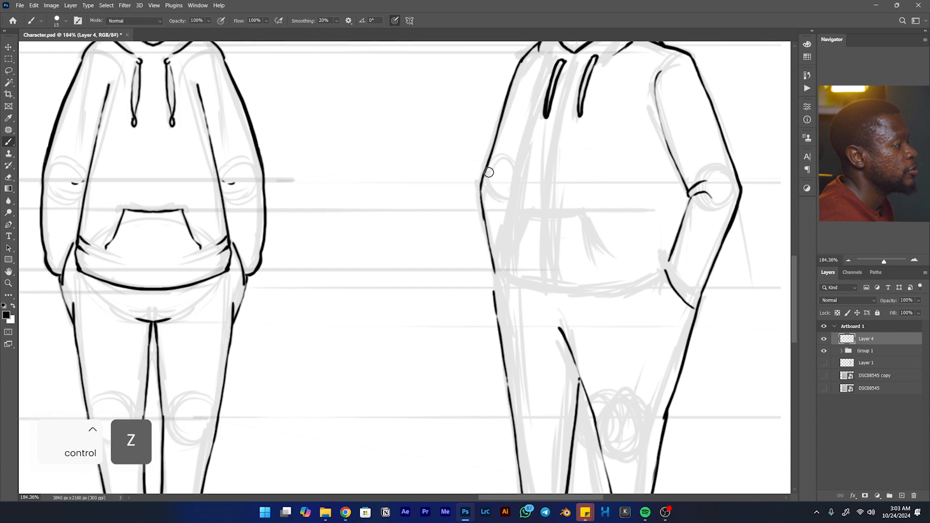
- Ink the hoodie's far side seam from beside the drawstring down to the hem
{"action": "key", "text": "space"}
{"action": "left_click_drag", "start_coordinate": [535, 135], "coordinate": [512, 177]}
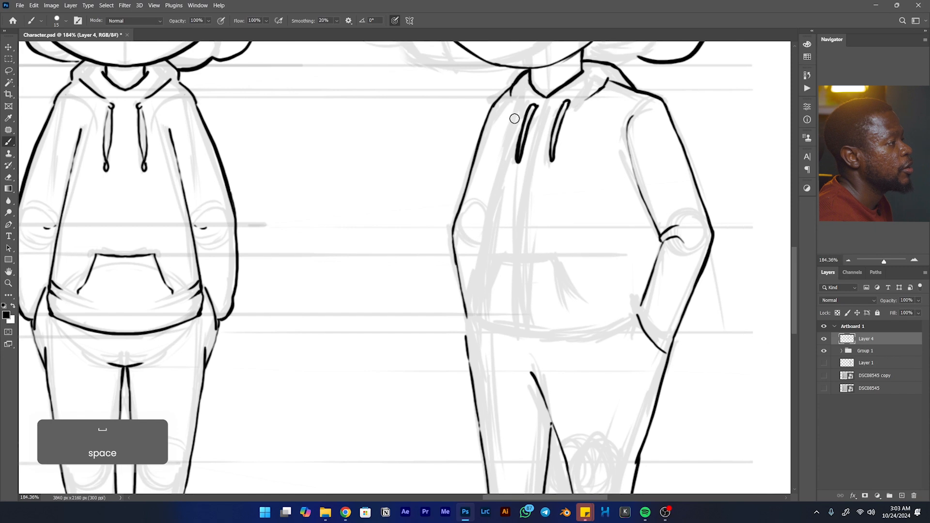
{"action": "left_click_drag", "start_coordinate": [517, 115], "coordinate": [482, 242]}
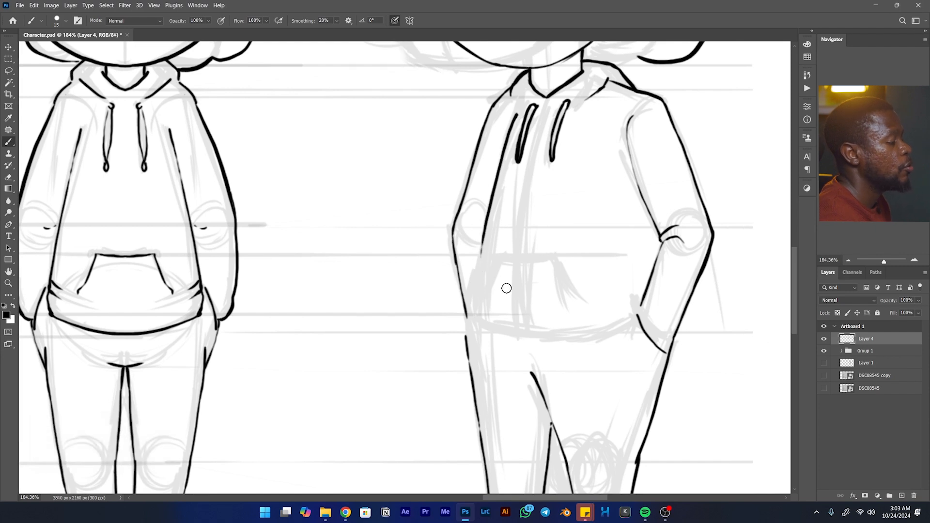
{"action": "left_click_drag", "start_coordinate": [481, 254], "coordinate": [473, 323]}
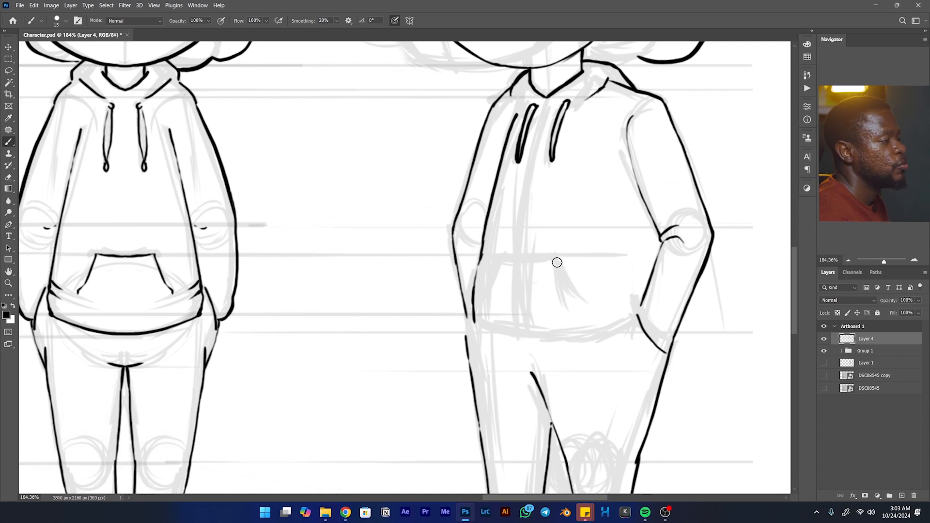
- Ink the hoodie's front pocket with its top edge and both slanted side openings
{"action": "left_click_drag", "start_coordinate": [559, 270], "coordinate": [574, 306]}
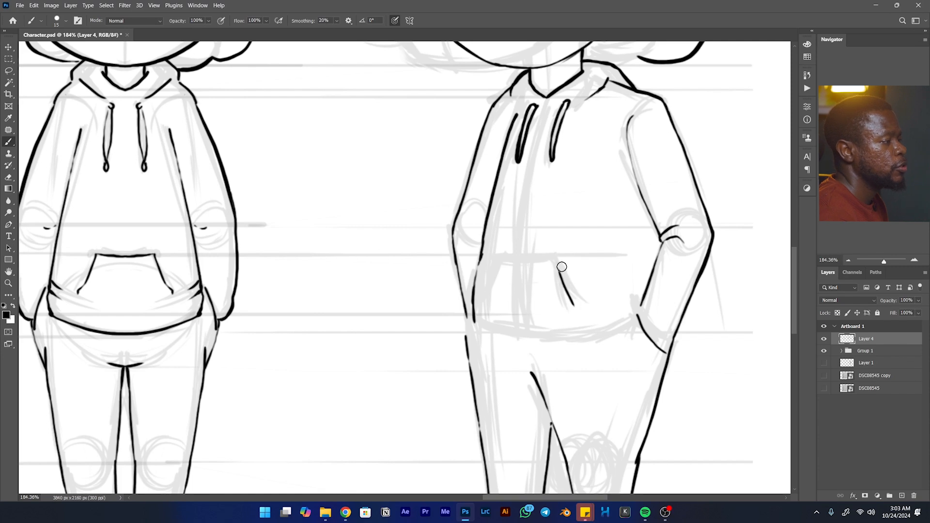
{"action": "mouse_move", "coordinate": [559, 273]}
{"action": "left_mouse_down"}
{"action": "mouse_move", "coordinate": [554, 254]}
{"action": "mouse_move", "coordinate": [498, 252]}
{"action": "left_mouse_up"}
{"action": "key", "text": "ctrl+z"}
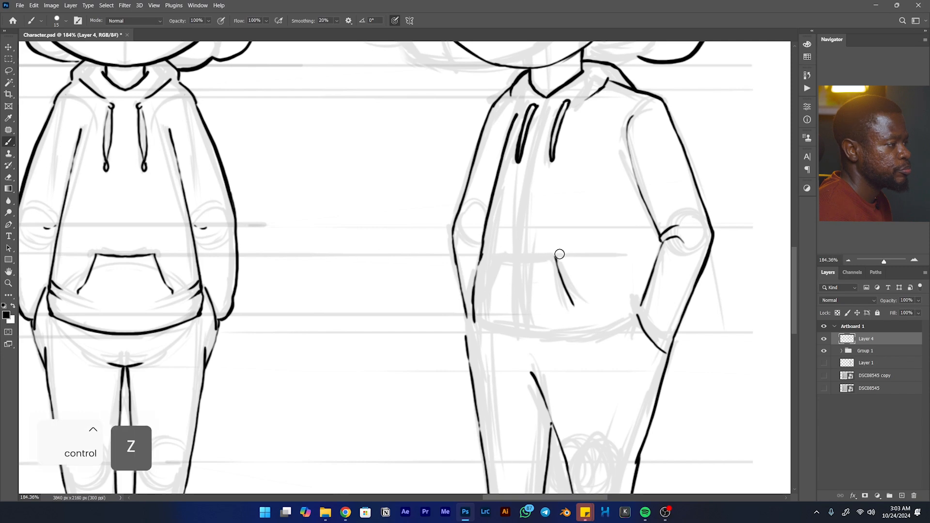
{"action": "left_click_drag", "start_coordinate": [554, 257], "coordinate": [492, 258]}
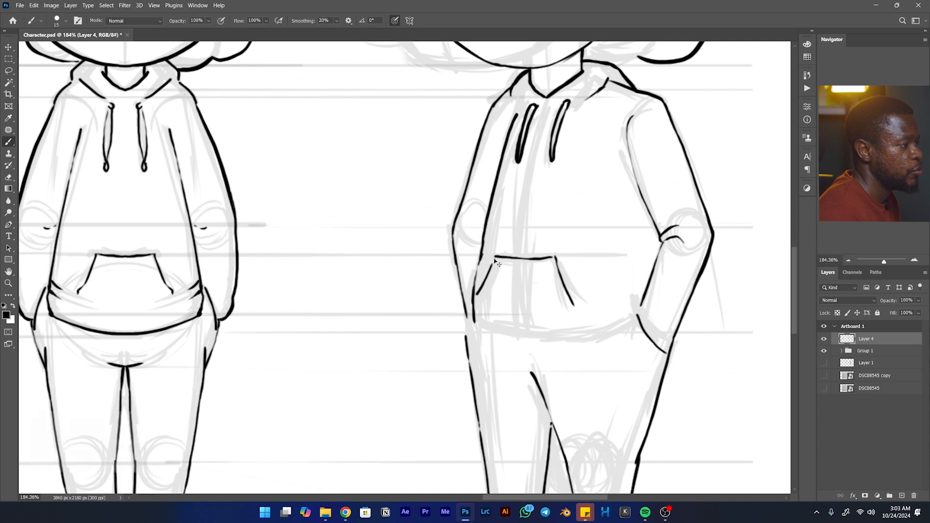
{"action": "key", "text": "ctrl+z"}
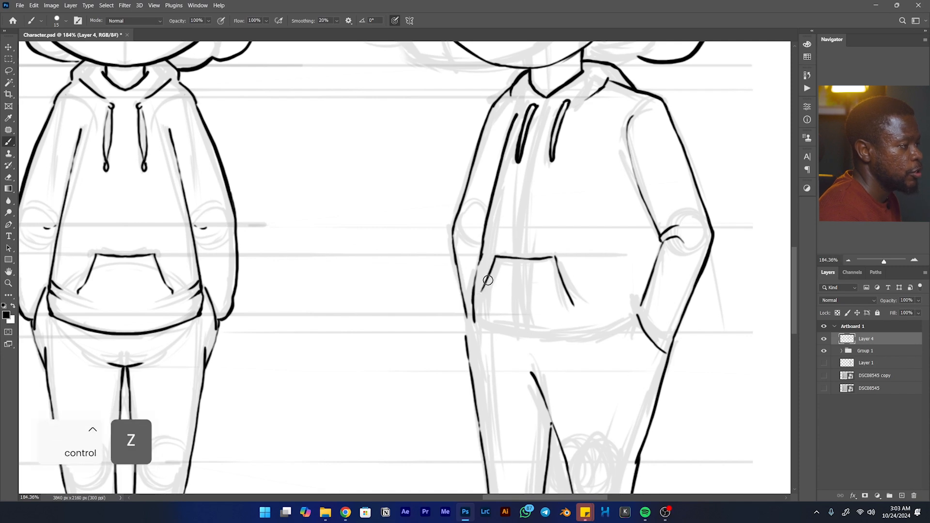
- Ink the hoodie's curved bottom hem across the hips and the fold line above its near end
{"action": "mouse_move", "coordinate": [610, 316]}
{"action": "left_mouse_down"}
{"action": "mouse_move", "coordinate": [630, 275]}
{"action": "mouse_move", "coordinate": [601, 292]}
{"action": "mouse_move", "coordinate": [510, 288]}
{"action": "mouse_move", "coordinate": [552, 284]}
{"action": "left_mouse_up"}
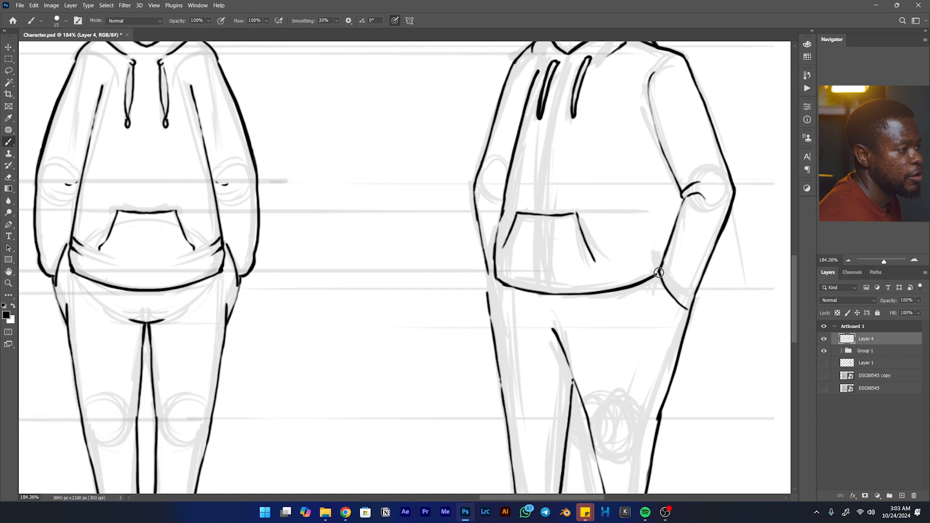
{"action": "mouse_move", "coordinate": [660, 264]}
{"action": "left_mouse_down"}
{"action": "mouse_move", "coordinate": [633, 274]}
{"action": "mouse_move", "coordinate": [597, 270]}
{"action": "mouse_move", "coordinate": [521, 325]}
{"action": "mouse_move", "coordinate": [444, 341]}
{"action": "left_mouse_up"}
{"action": "key", "text": "space"}
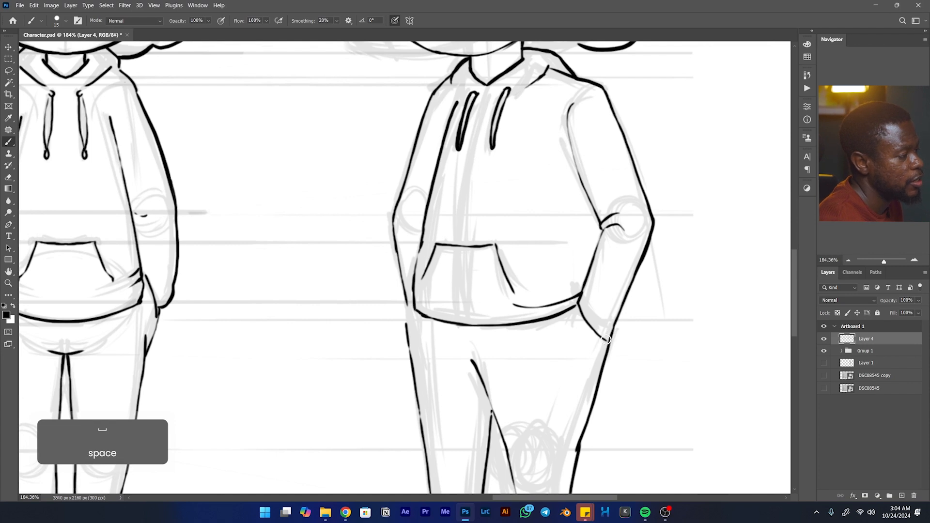
{"action": "left_click_drag", "start_coordinate": [581, 304], "coordinate": [554, 337]}
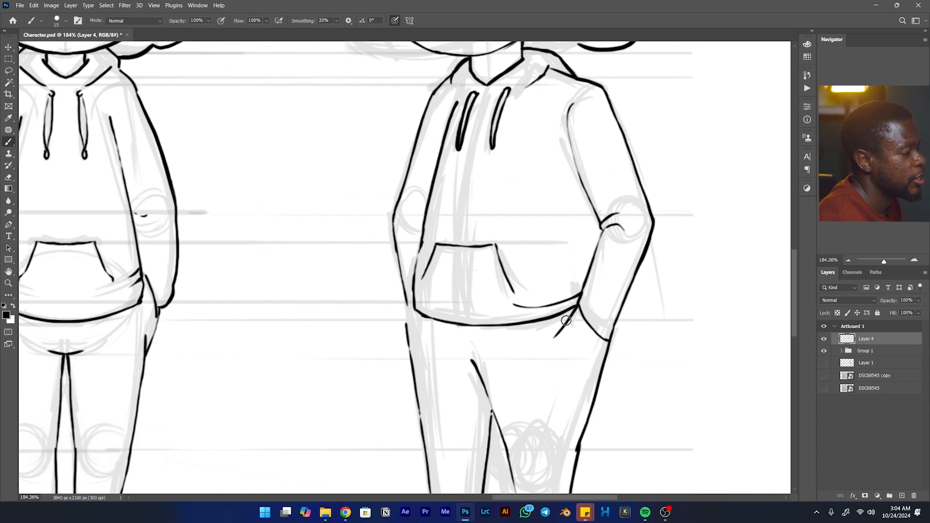
{"action": "key", "text": "ctrl+z"}
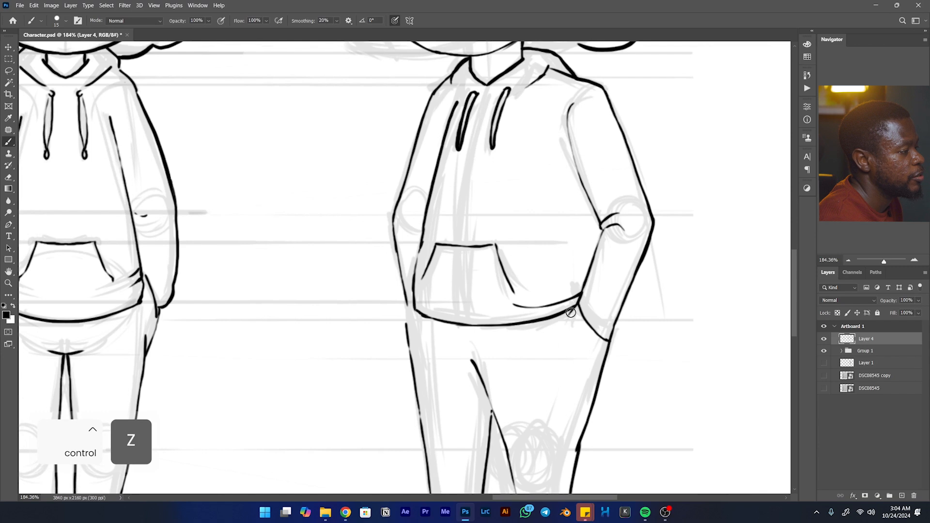
- Ink the short gap between the bottom of the hair and the back of the hood on the three-quarter view
{"action": "key", "text": "space"}
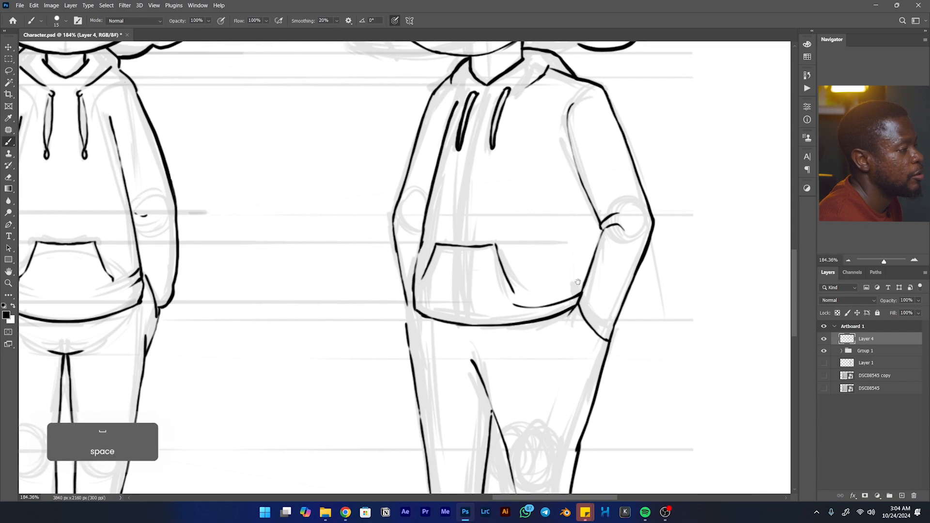
{"action": "left_click_drag", "start_coordinate": [577, 282], "coordinate": [681, 262]}
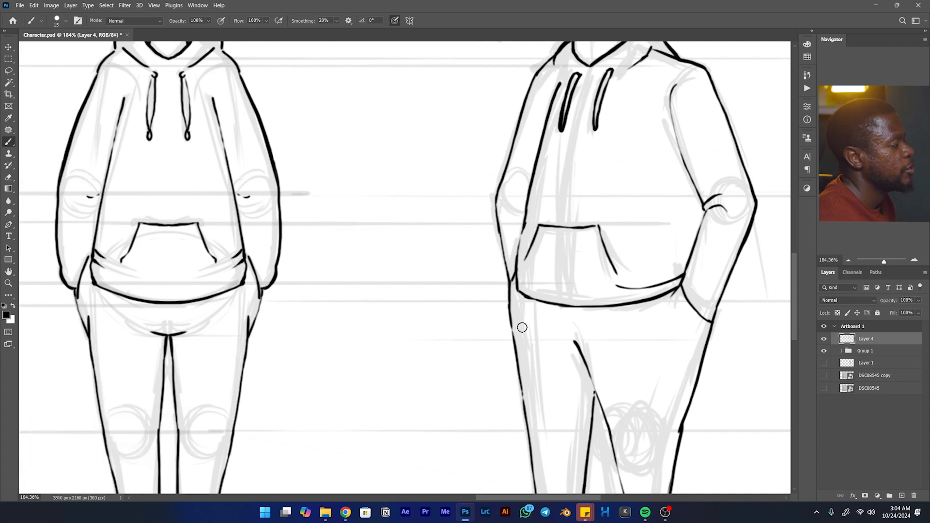
{"action": "mouse_move", "coordinate": [511, 194]}
{"action": "left_mouse_down"}
{"action": "mouse_move", "coordinate": [416, 344]}
{"action": "mouse_move", "coordinate": [419, 335]}
{"action": "left_mouse_up"}
{"action": "mouse_move", "coordinate": [586, 235]}
{"action": "left_mouse_down"}
{"action": "mouse_move", "coordinate": [573, 251]}
{"action": "mouse_move", "coordinate": [595, 226]}
{"action": "left_mouse_up"}
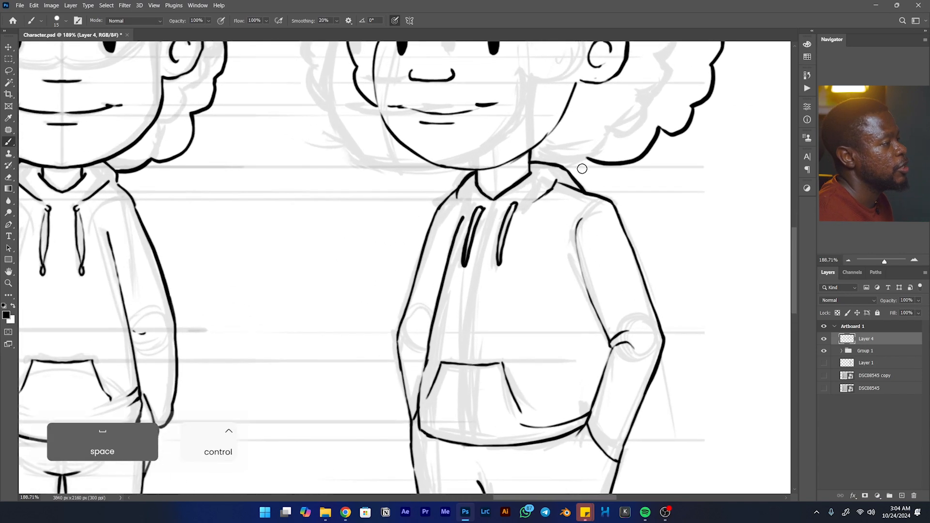
{"action": "left_click_drag", "start_coordinate": [588, 157], "coordinate": [576, 166]}
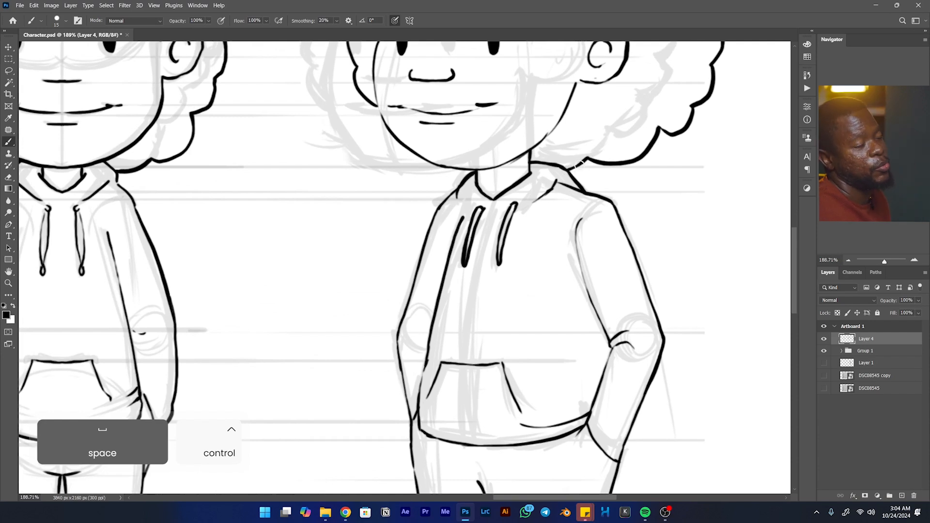
{"action": "mouse_move", "coordinate": [562, 159]}
{"action": "left_mouse_down"}
{"action": "mouse_move", "coordinate": [499, 187]}
{"action": "mouse_move", "coordinate": [668, 259]}
{"action": "mouse_move", "coordinate": [640, 177]}
{"action": "mouse_move", "coordinate": [625, 160]}
{"action": "mouse_move", "coordinate": [548, 236]}
{"action": "mouse_move", "coordinate": [534, 236]}
{"action": "left_mouse_up"}
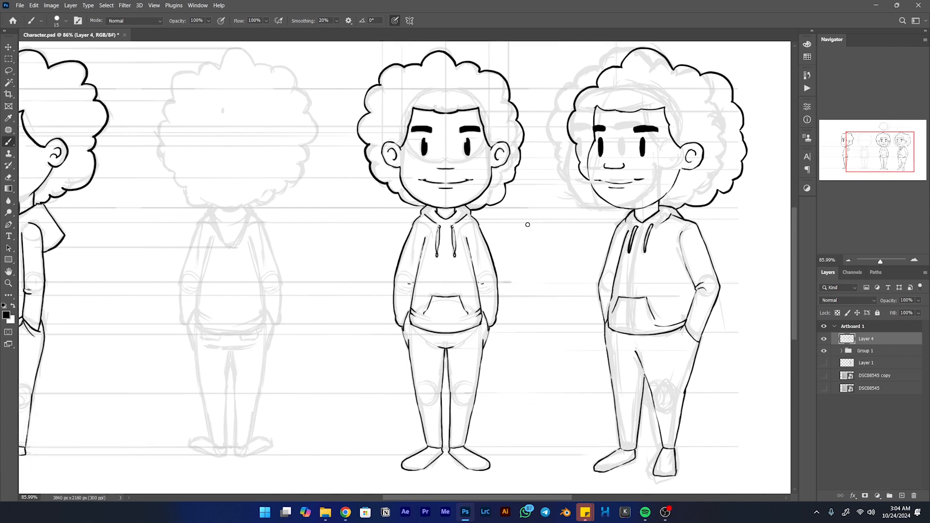
- Lasso the three-quarter view's near arm line art, shift it horizontally inward toward the torso, and deselect it
{"action": "left_click_drag", "start_coordinate": [661, 262], "coordinate": [616, 255]}
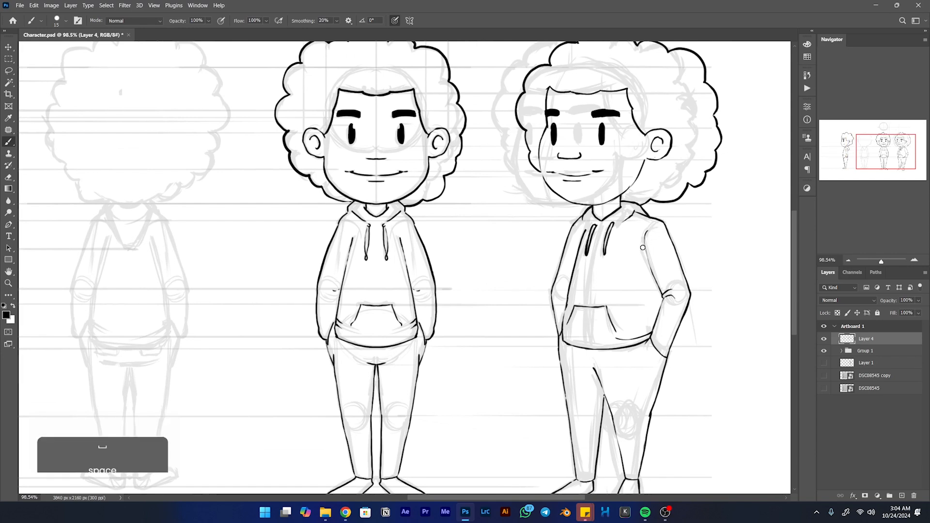
{"action": "mouse_move", "coordinate": [658, 226]}
{"action": "left_mouse_down"}
{"action": "mouse_move", "coordinate": [671, 226]}
{"action": "mouse_move", "coordinate": [651, 216]}
{"action": "left_mouse_up"}
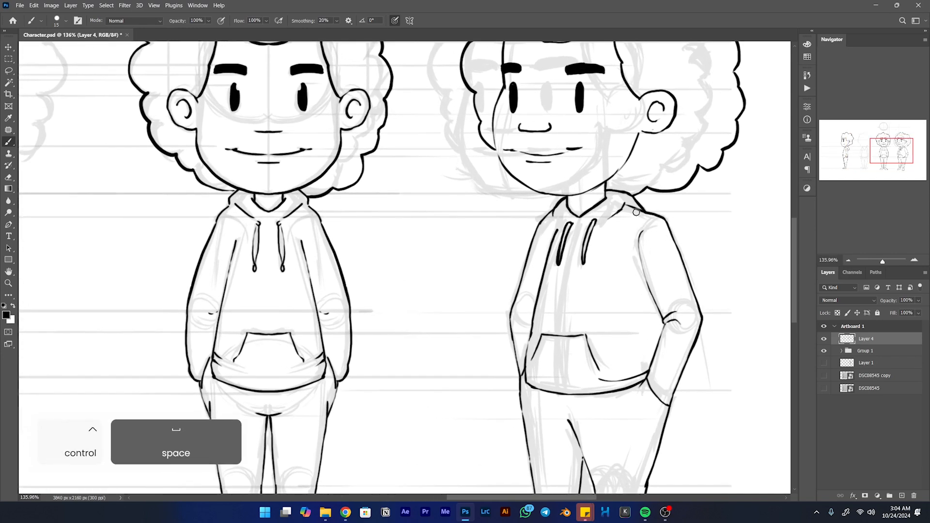
{"action": "key", "text": "l"}
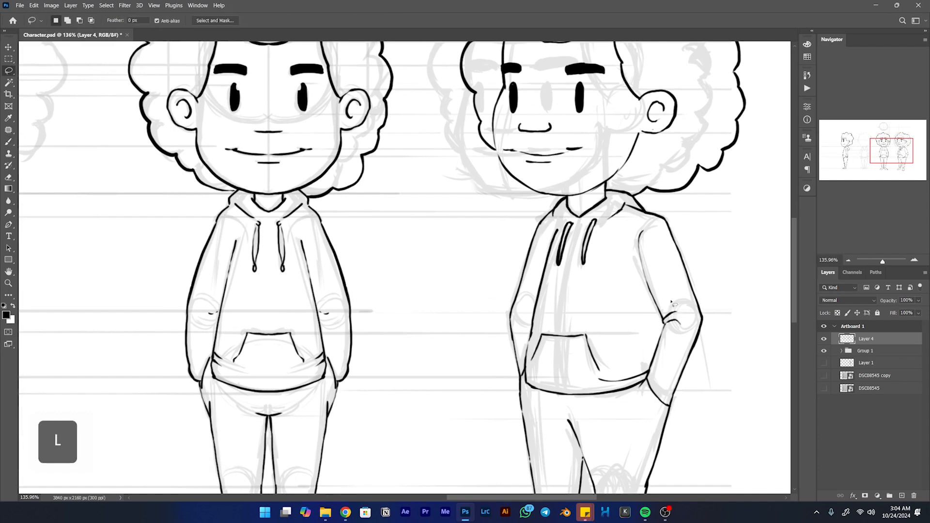
{"action": "mouse_move", "coordinate": [684, 226]}
{"action": "left_mouse_down"}
{"action": "mouse_move", "coordinate": [703, 372]}
{"action": "mouse_move", "coordinate": [682, 416]}
{"action": "mouse_move", "coordinate": [655, 412]}
{"action": "mouse_move", "coordinate": [648, 374]}
{"action": "left_mouse_up"}
{"action": "mouse_move", "coordinate": [647, 315]}
{"action": "left_mouse_down"}
{"action": "mouse_move", "coordinate": [630, 254]}
{"action": "mouse_move", "coordinate": [651, 213]}
{"action": "left_mouse_up"}
{"action": "key", "text": "v"}
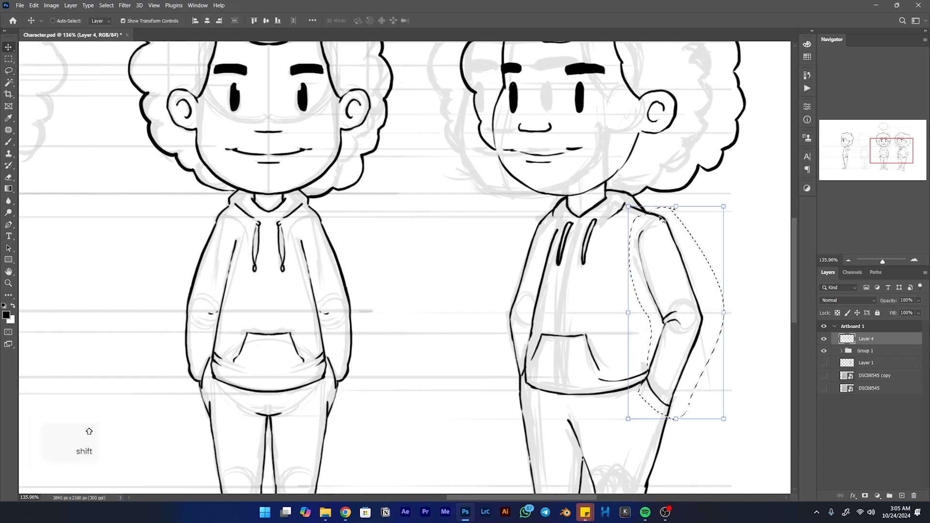
{"action": "key", "text": "shift+Left"}
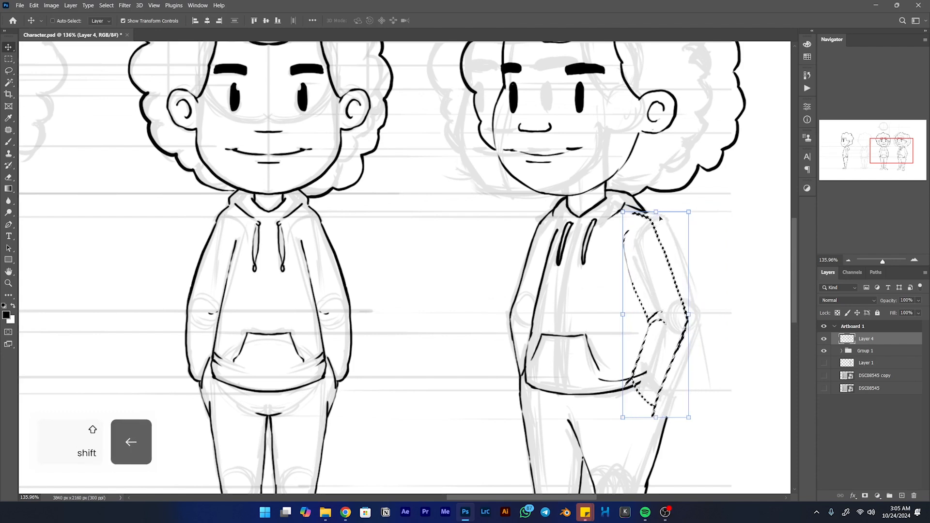
{"action": "key", "text": "Right"}
{"action": "key", "text": "Right"}
{"action": "key", "text": "Right"}
{"action": "key", "text": "Right"}
{"action": "key", "text": "Right"}
{"action": "key", "text": "Right"}
{"action": "key", "text": "Right"}
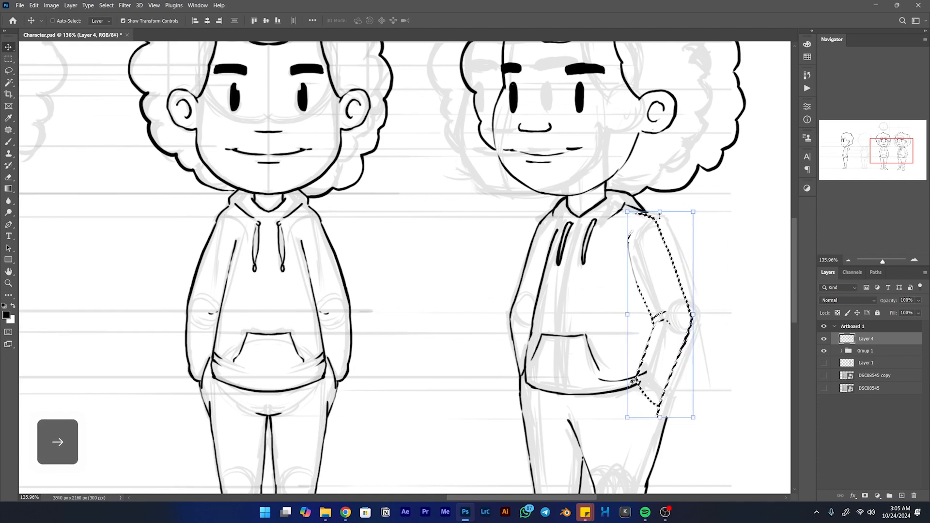
{"action": "key", "text": "Left"}
{"action": "key", "text": "Left"}
{"action": "key", "text": "Left"}
{"action": "key", "text": "Left"}
{"action": "key", "text": "Left"}
{"action": "key", "text": "Left"}
{"action": "key", "text": "Left"}
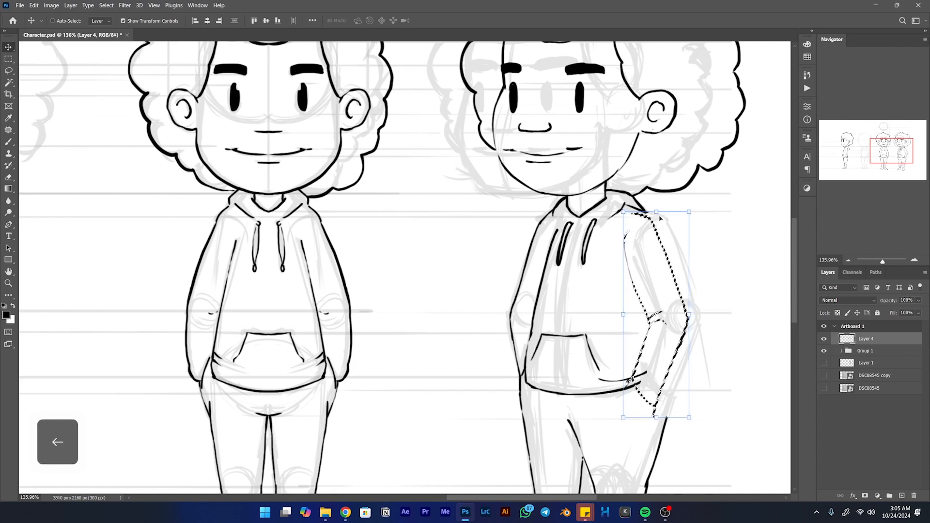
{"action": "key", "text": "Return"}
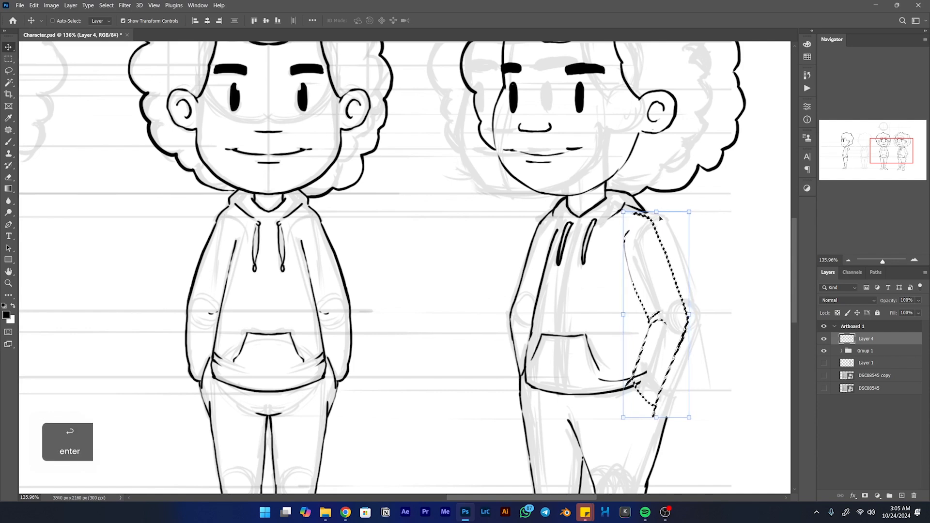
{"action": "key", "text": "ctrl+d"}
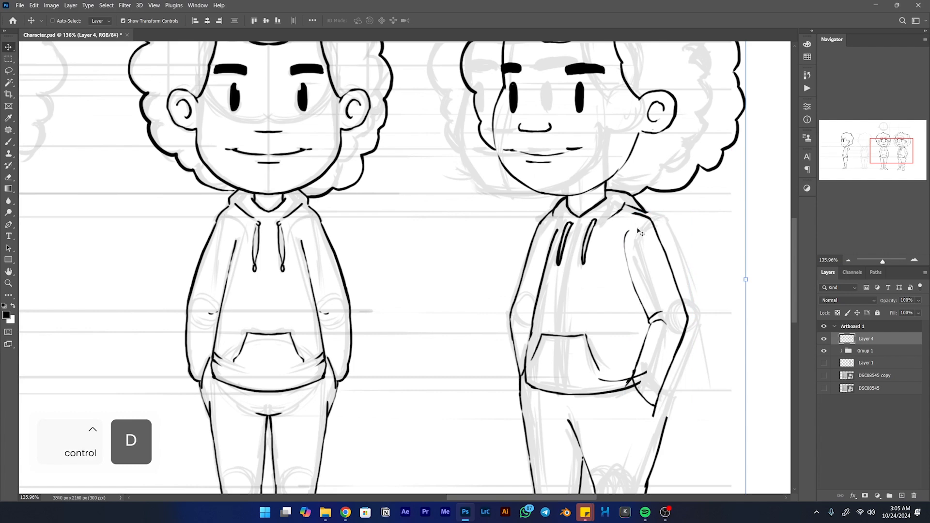
- Clean up the join between the back of the hood and the shifted near shoulder line
{"action": "key", "text": "e"}
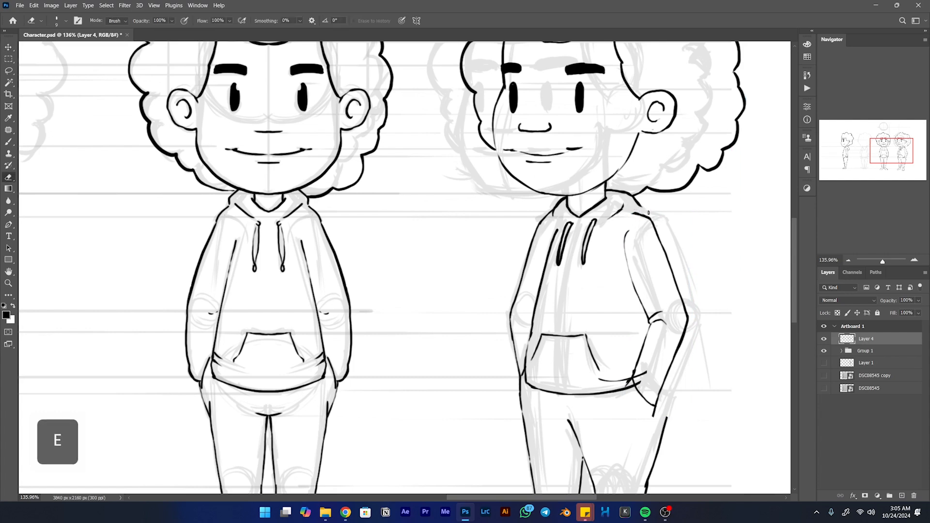
{"action": "key", "text": "b"}
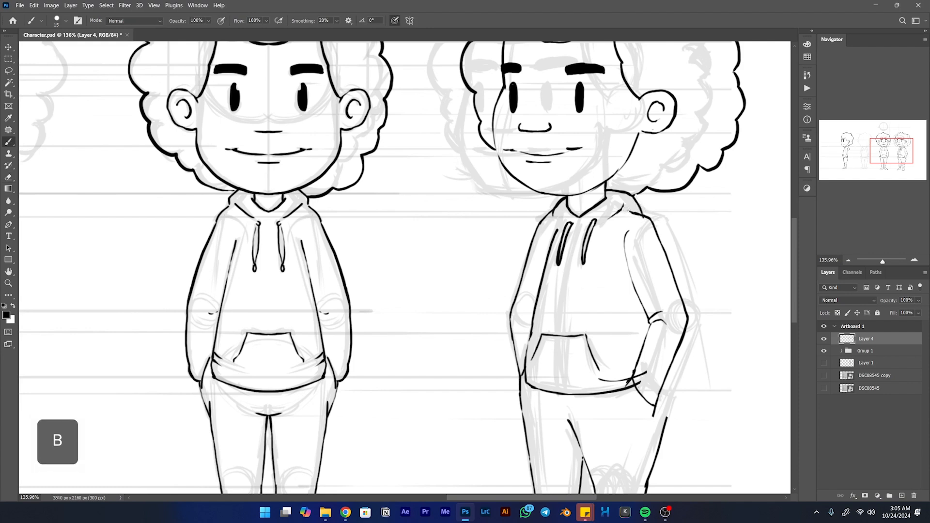
{"action": "key", "text": "e"}
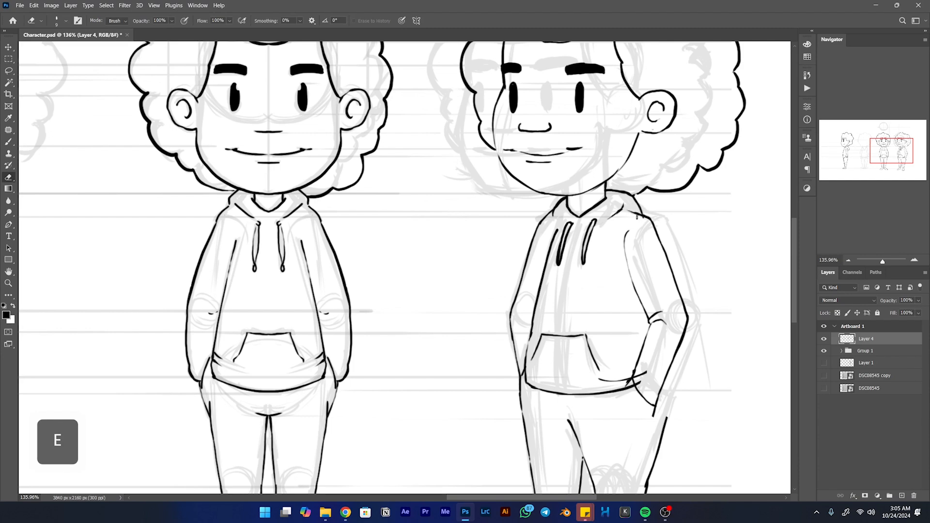
- Erase the near leg's outer thigh line from below the hand down to the knee
{"action": "key", "text": "space"}
{"action": "left_click_drag", "start_coordinate": [647, 328], "coordinate": [640, 221]}
{"action": "key", "text": "e"}
{"action": "key", "text": "space"}
{"action": "left_click_drag", "start_coordinate": [610, 314], "coordinate": [605, 219]}
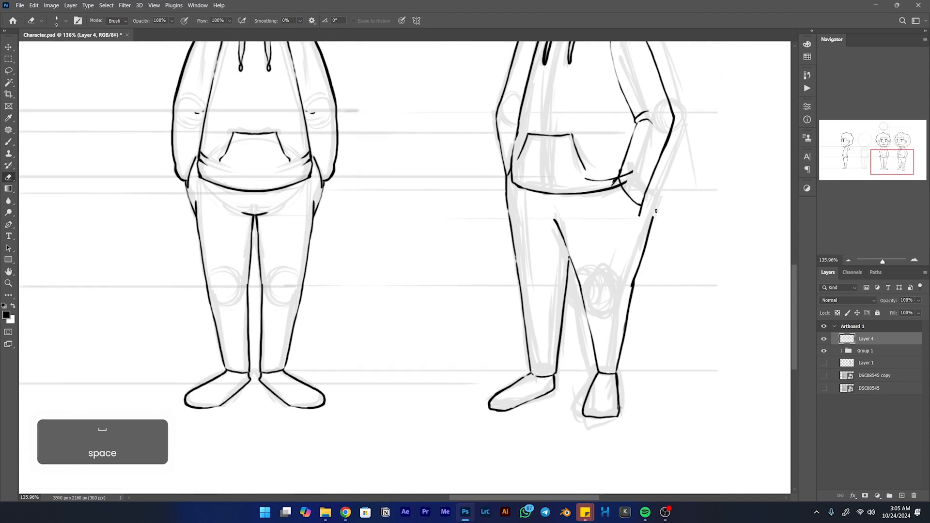
{"action": "left_click_drag", "start_coordinate": [657, 206], "coordinate": [652, 218]}
{"action": "left_click_drag", "start_coordinate": [635, 283], "coordinate": [630, 268]}
- Redraw the near leg's outer thigh line from the shifted hand down past the knee
{"action": "key", "text": "b"}
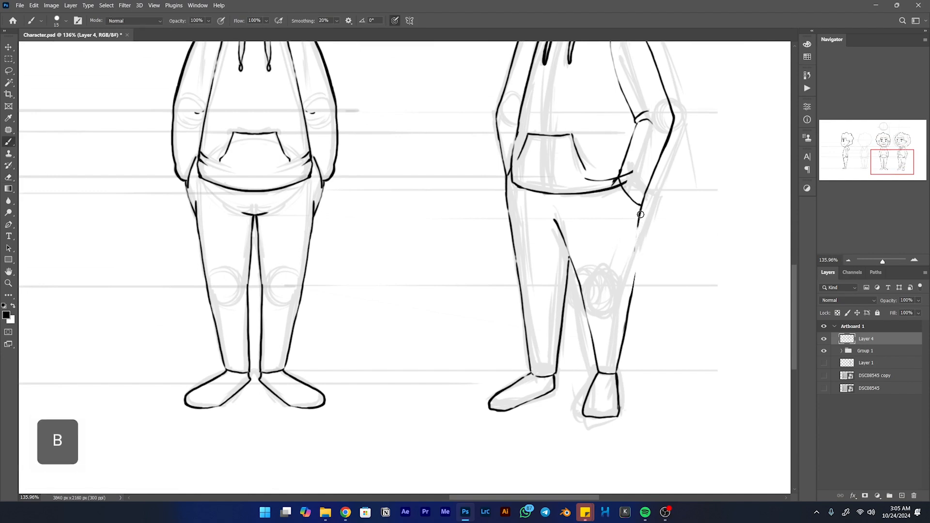
{"action": "left_click_drag", "start_coordinate": [634, 257], "coordinate": [627, 324]}
{"action": "key", "text": "ctrl+z"}
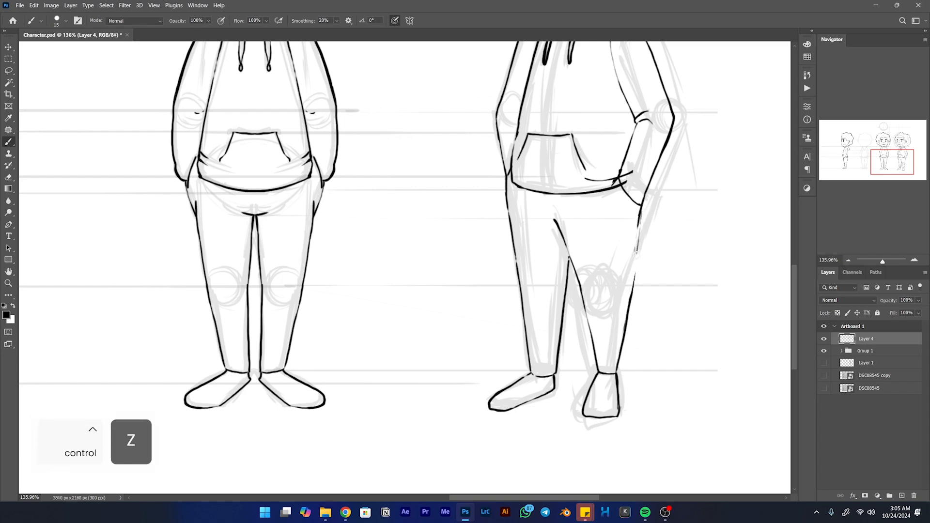
{"action": "key", "text": "ctrl+z"}
{"action": "mouse_move", "coordinate": [639, 217]}
{"action": "left_mouse_down"}
{"action": "mouse_move", "coordinate": [621, 346]}
{"action": "mouse_move", "coordinate": [633, 261]}
{"action": "mouse_move", "coordinate": [623, 328]}
{"action": "left_mouse_up"}
- Erase the overlapping ink around the near knee and tidy the outer leg line into one clean contour
{"action": "key", "text": "e"}
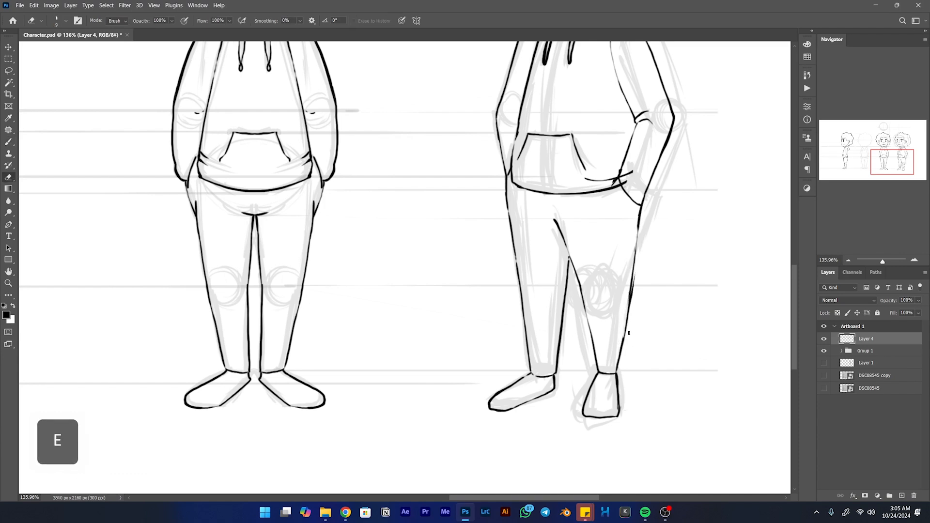
{"action": "left_click_drag", "start_coordinate": [632, 293], "coordinate": [627, 326]}
{"action": "mouse_move", "coordinate": [634, 277]}
{"action": "left_mouse_down"}
{"action": "mouse_move", "coordinate": [624, 347]}
{"action": "mouse_move", "coordinate": [637, 260]}
{"action": "mouse_move", "coordinate": [624, 342]}
{"action": "mouse_move", "coordinate": [634, 282]}
{"action": "left_mouse_up"}
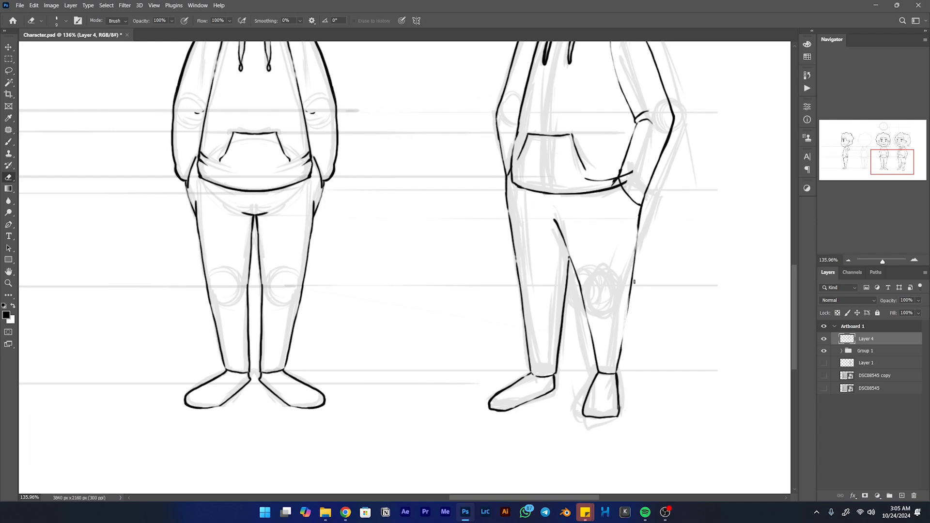
{"action": "key", "text": "b"}
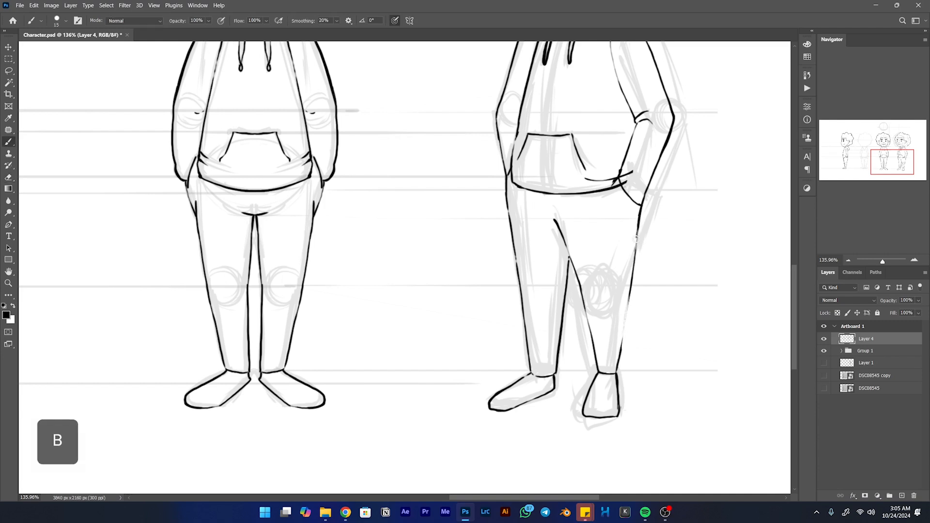
{"action": "key", "text": "ctrl+z"}
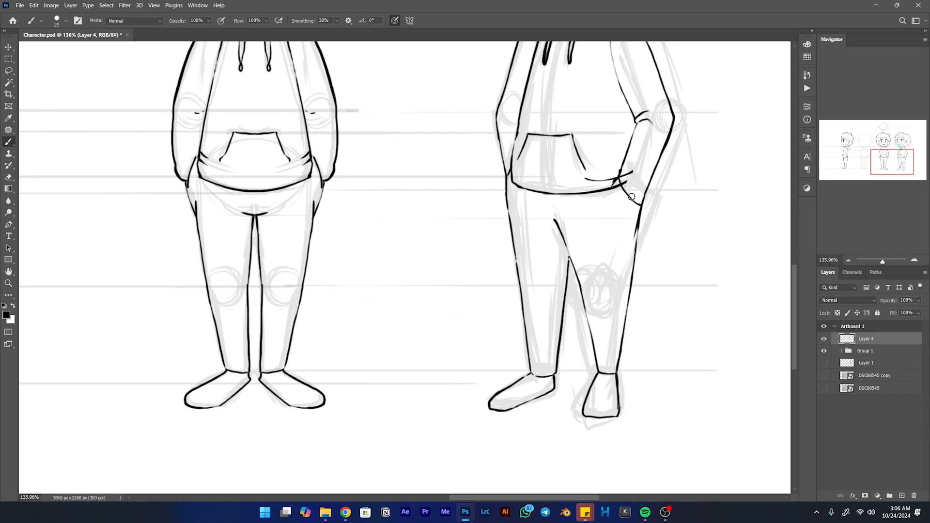
- Erase the ends of the hoodie's hem and fold lines that overlap the shifted near forearm
{"action": "key", "text": "e"}
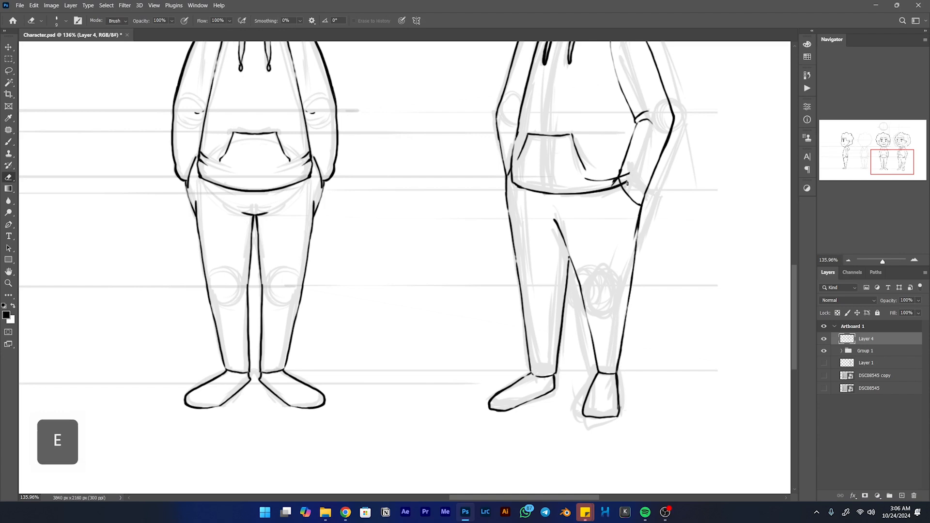
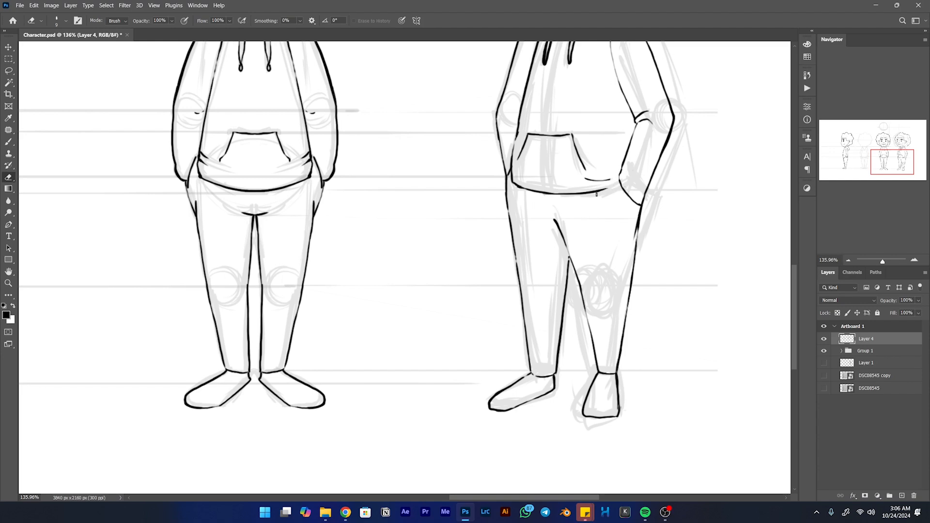
- Redraw the end of the three-quarter view's hoodie hem so it meets the near forearm
{"action": "key", "text": "b"}
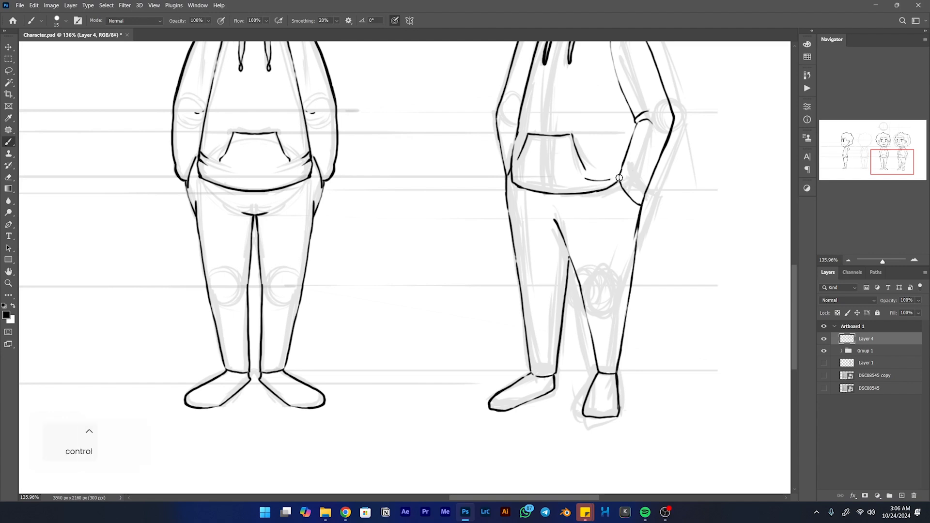
{"action": "key", "text": "ctrl+z"}
{"action": "key", "text": "ctrl+z"}
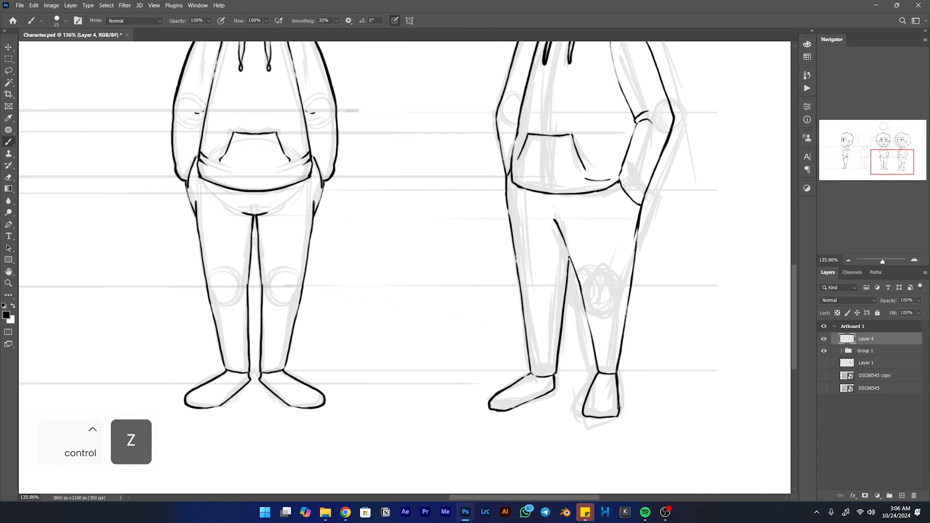
{"action": "key", "text": "ctrl+z"}
{"action": "mouse_move", "coordinate": [611, 179]}
{"action": "left_mouse_down"}
{"action": "mouse_move", "coordinate": [579, 194]}
{"action": "mouse_move", "coordinate": [557, 298]}
{"action": "mouse_move", "coordinate": [583, 315]}
{"action": "left_mouse_up"}
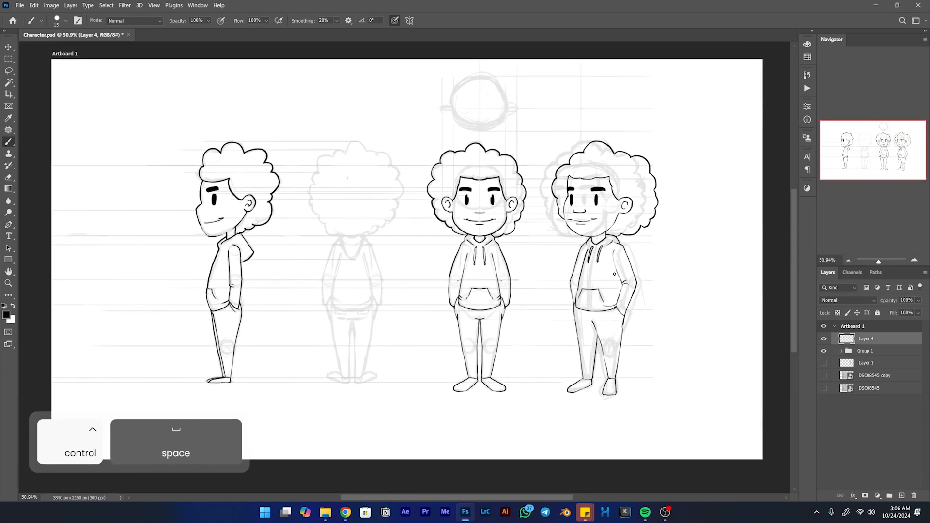
- Touch up the far corner of the three-quarter view's mouth and erase the excess ink around it
{"action": "left_click_drag", "start_coordinate": [572, 209], "coordinate": [649, 209]}
{"action": "key", "text": "e"}
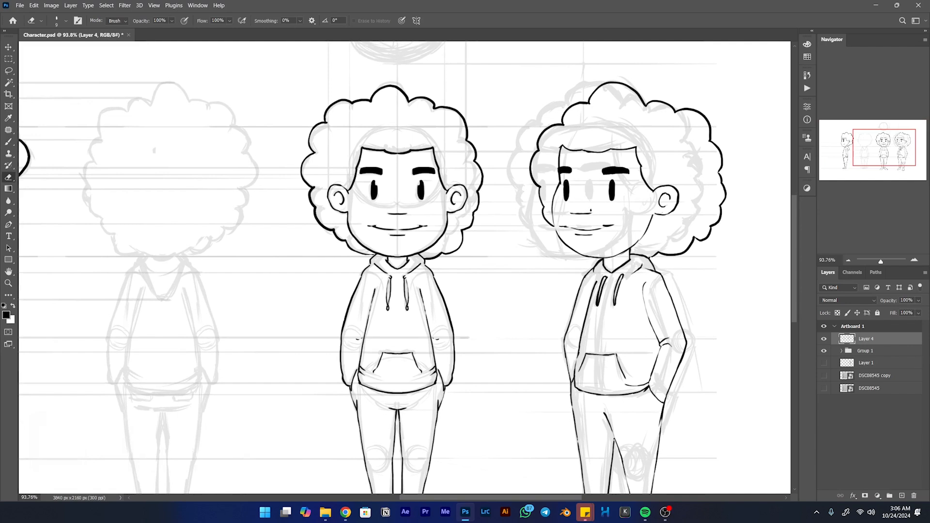
{"action": "left_click_drag", "start_coordinate": [536, 239], "coordinate": [589, 253]}
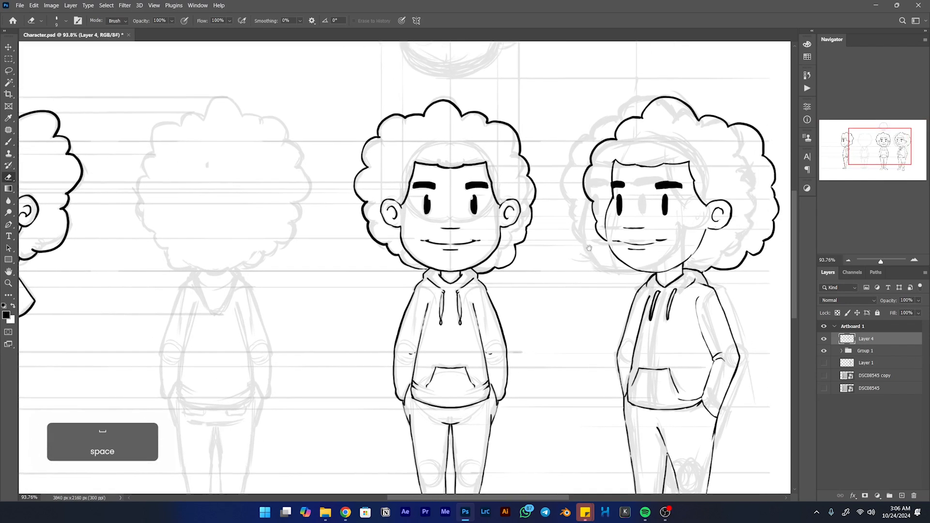
{"action": "key", "text": "e"}
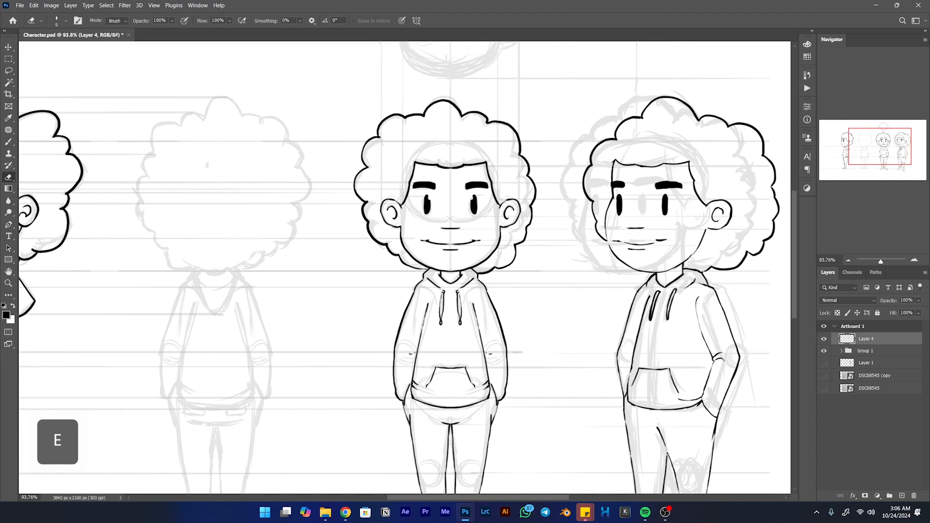
{"action": "key", "text": "b"}
{"action": "mouse_move", "coordinate": [621, 235]}
{"action": "left_mouse_down"}
{"action": "mouse_move", "coordinate": [652, 252]}
{"action": "mouse_move", "coordinate": [621, 246]}
{"action": "left_mouse_up"}
{"action": "key", "text": "e"}
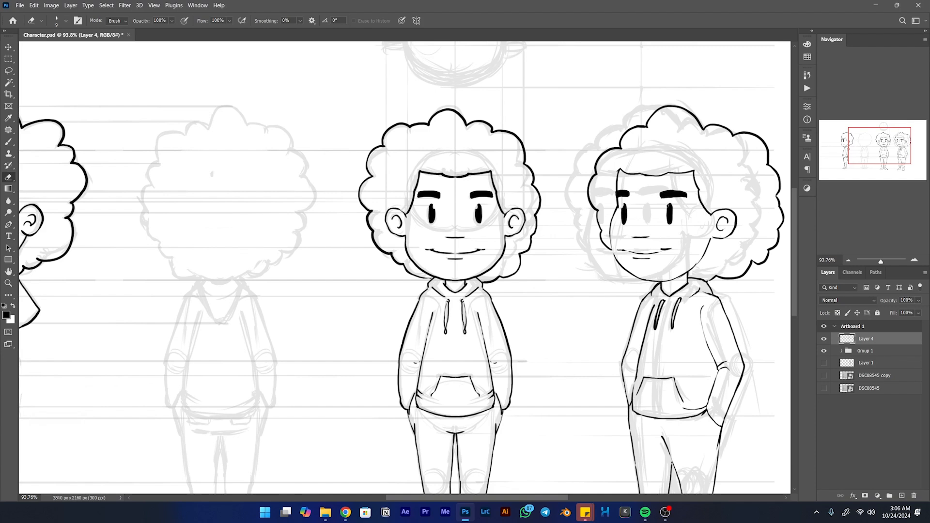
{"action": "left_click_drag", "start_coordinate": [620, 230], "coordinate": [485, 245]}
{"action": "key", "text": "b"}
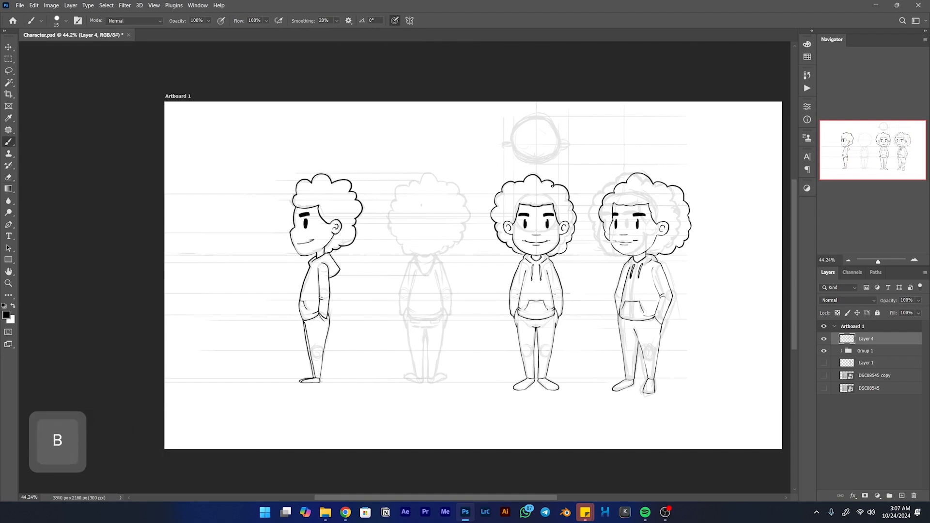
- Select the whole inked front view with a rectangular marquee and duplicate it straight across onto the faded back-view sketch
{"action": "key", "text": "m"}
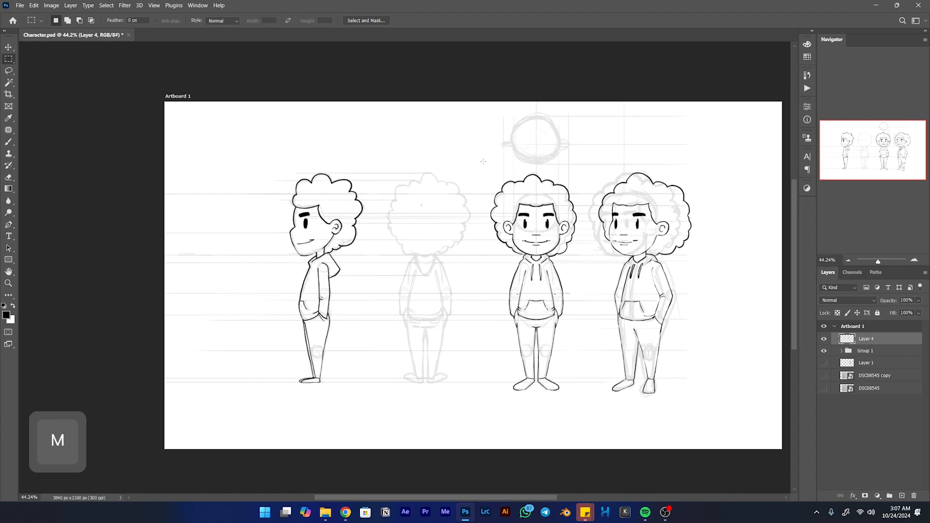
{"action": "left_click_drag", "start_coordinate": [571, 415], "coordinate": [584, 412]}
{"action": "right_click", "coordinate": [557, 270]}
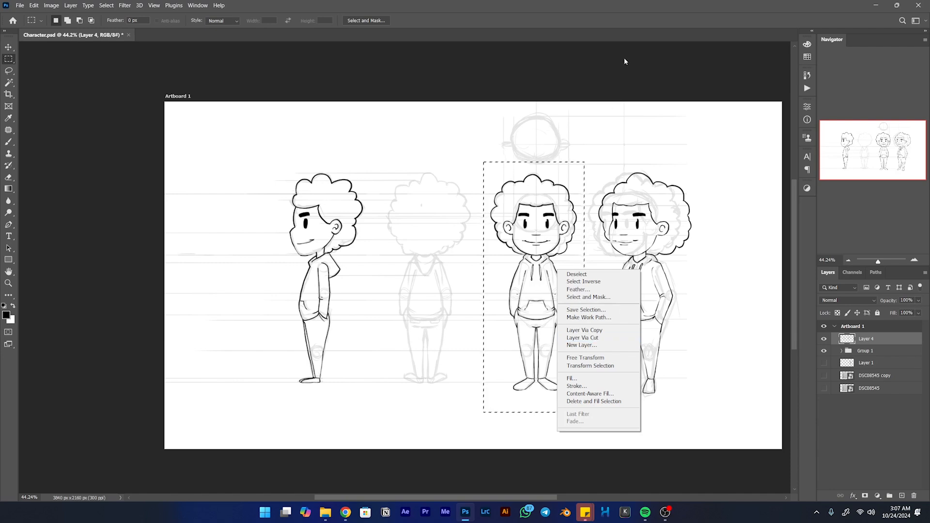
{"action": "left_click", "coordinate": [662, 17]}
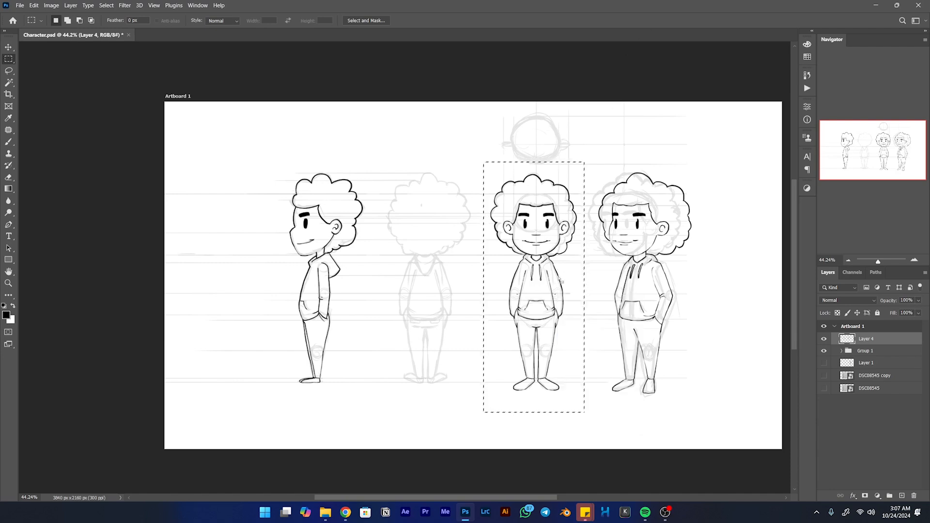
{"action": "key", "text": "v"}
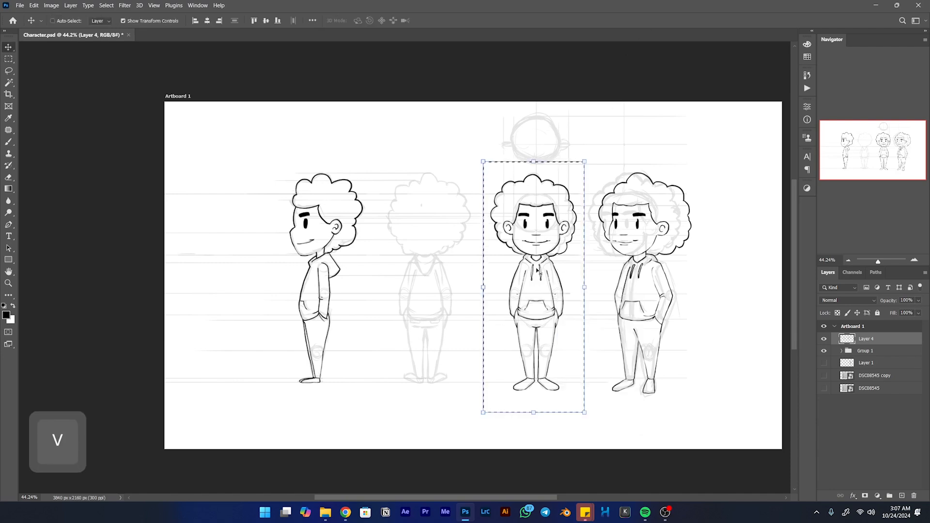
{"action": "key", "text": "alt"}
{"action": "left_click_drag", "start_coordinate": [551, 274], "coordinate": [447, 274]}
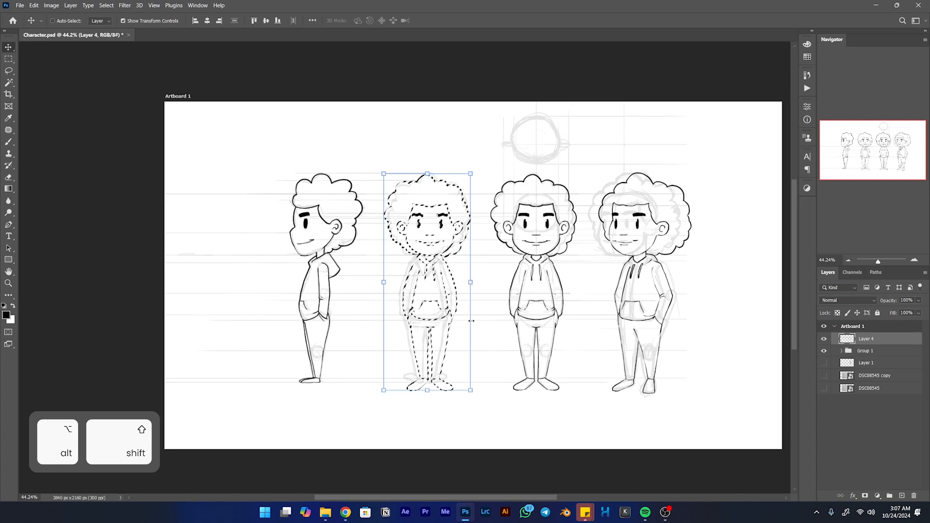
- Flip the duplicated figure horizontally with Free Transform and apply the transformation
{"action": "key", "text": "ctrl+t"}
{"action": "right_click", "coordinate": [451, 319]}
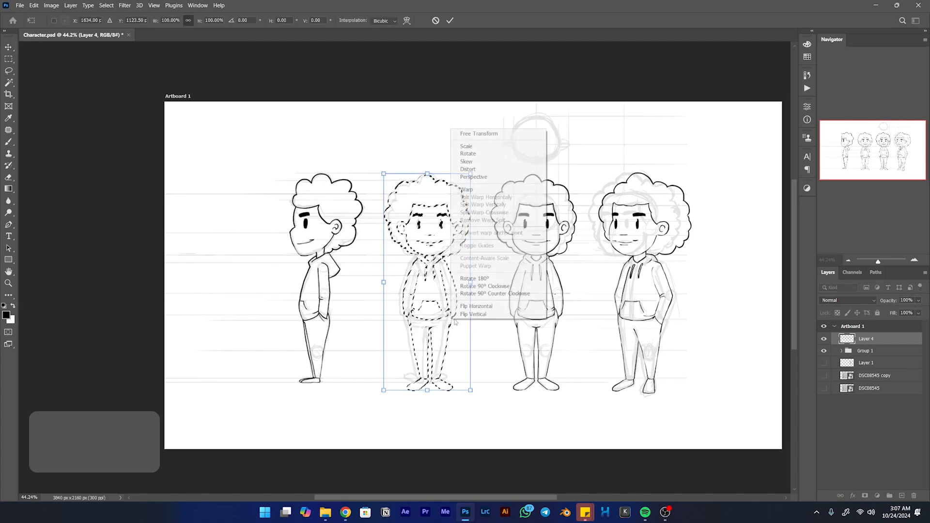
{"action": "left_click", "coordinate": [470, 341]}
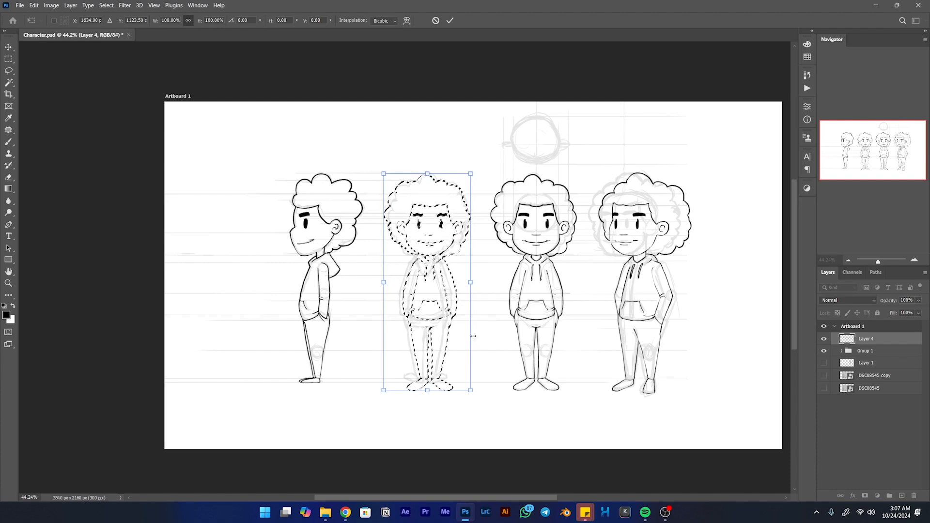
{"action": "right_click", "coordinate": [456, 313]}
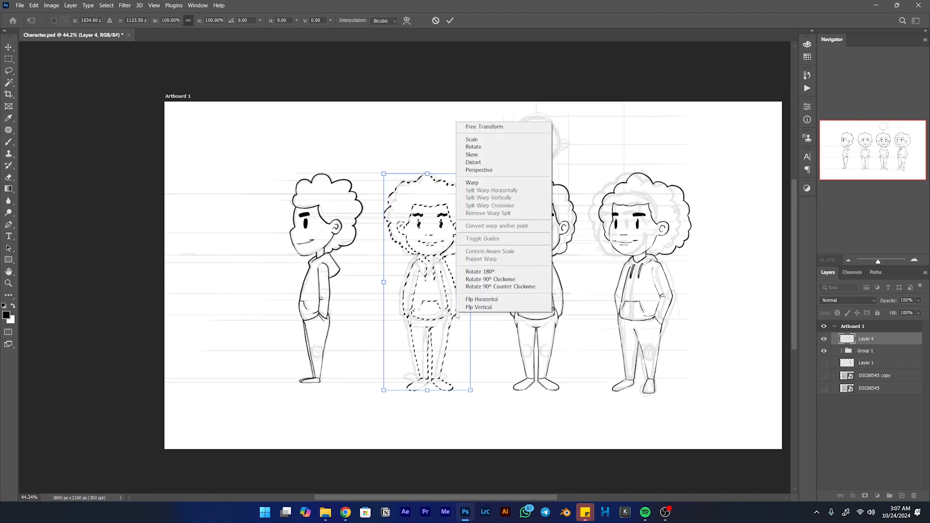
{"action": "left_click", "coordinate": [484, 299]}
{"action": "scroll", "coordinate": [454, 266], "scroll_direction": "up", "scroll_amount": 4}
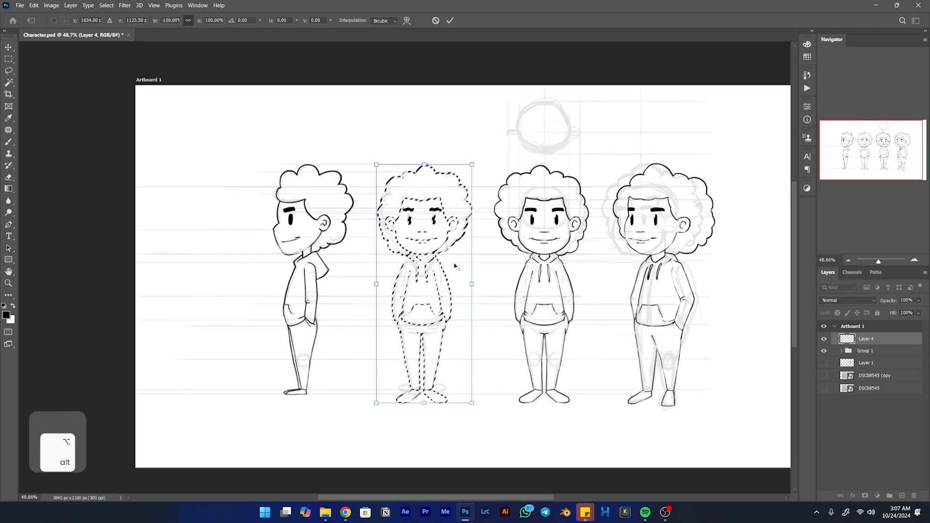
{"action": "scroll", "coordinate": [455, 267], "scroll_direction": "up", "scroll_amount": 1}
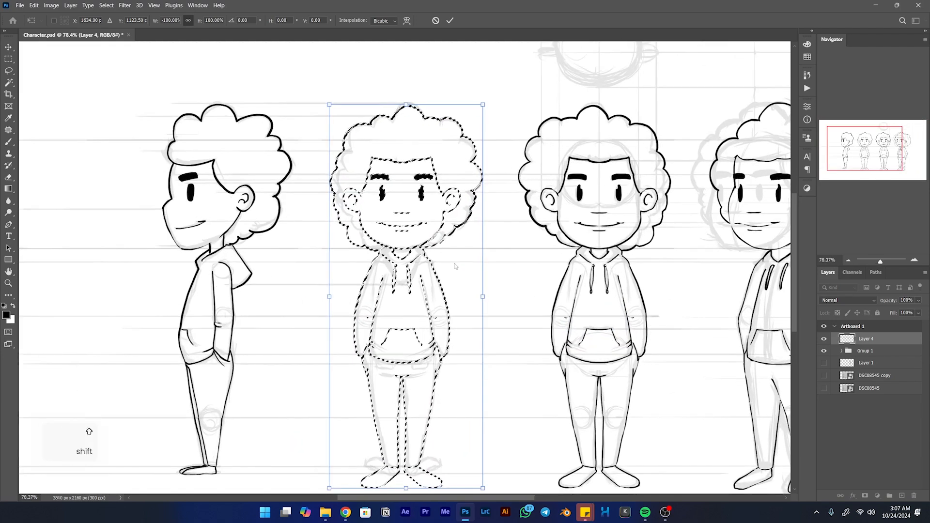
{"action": "key", "text": "shift+Left"}
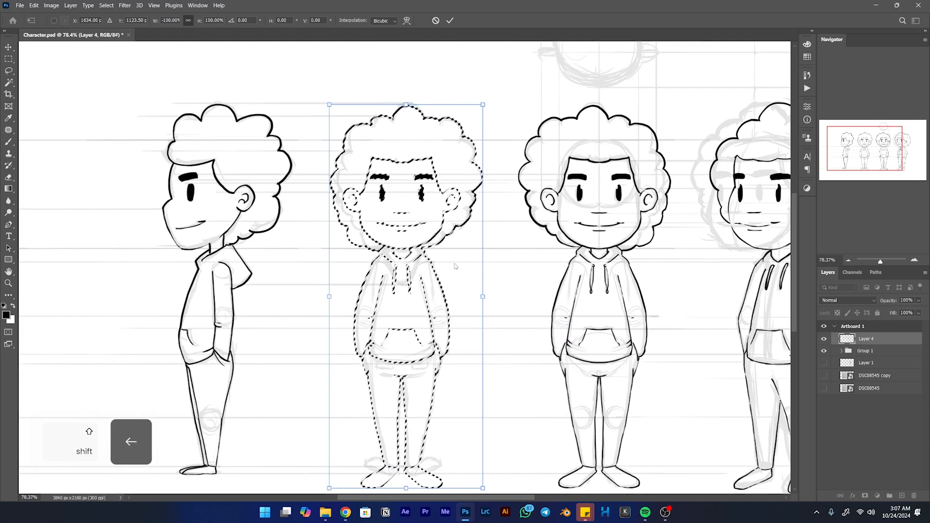
{"action": "key", "text": "Return"}
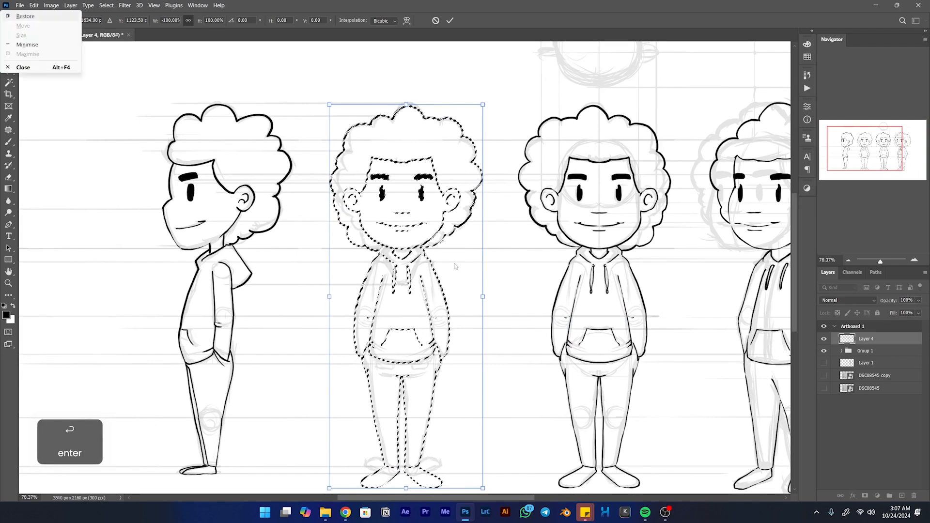
{"action": "left_click", "coordinate": [492, 22]}
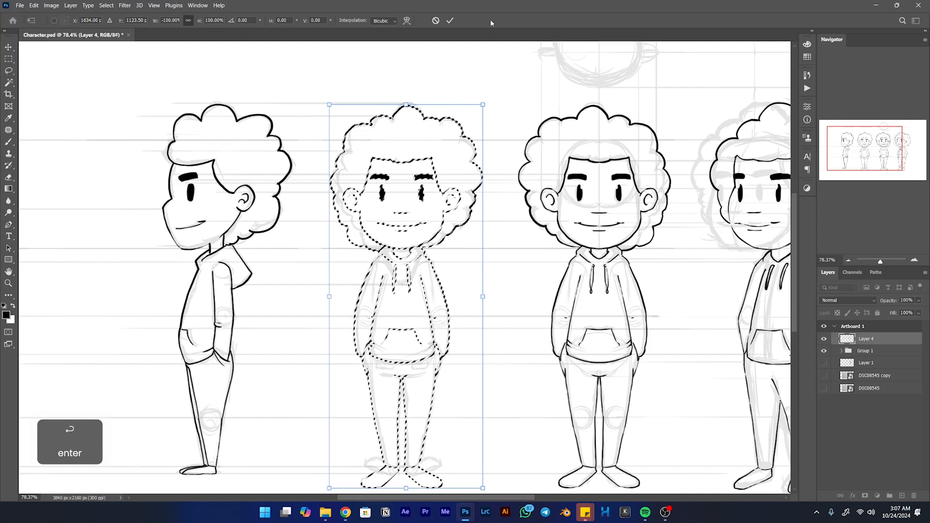
{"action": "left_click", "coordinate": [450, 20]}
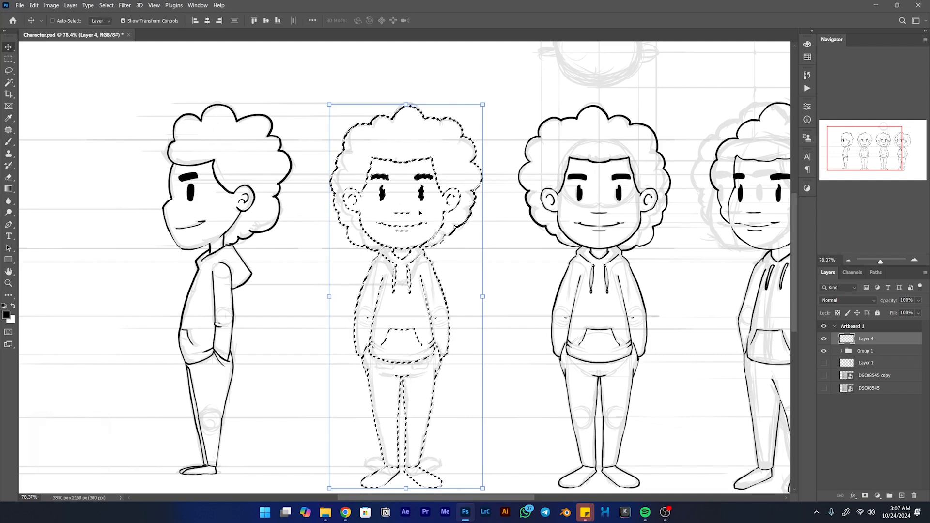
- Nudge the flipped copy sideways to line up with the back-view sketch, and deselect it
{"action": "key", "text": "shift+Left"}
{"action": "key", "text": "Right"}
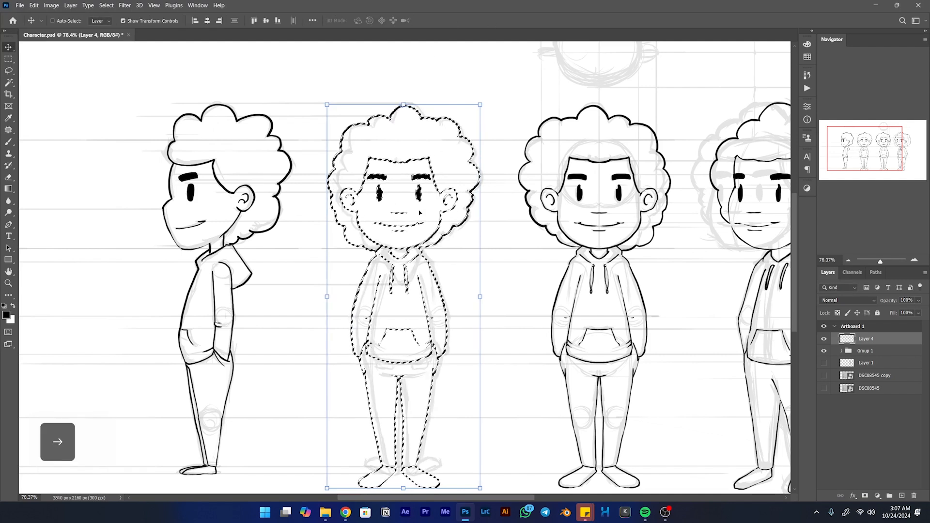
{"action": "key", "text": "Right"}
{"action": "key", "text": "Right"}
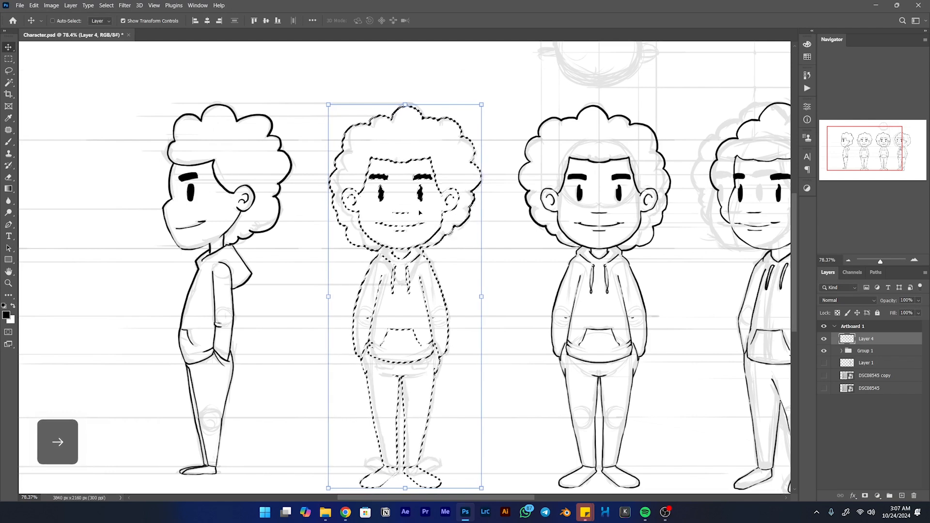
{"action": "key", "text": "ctrl"}
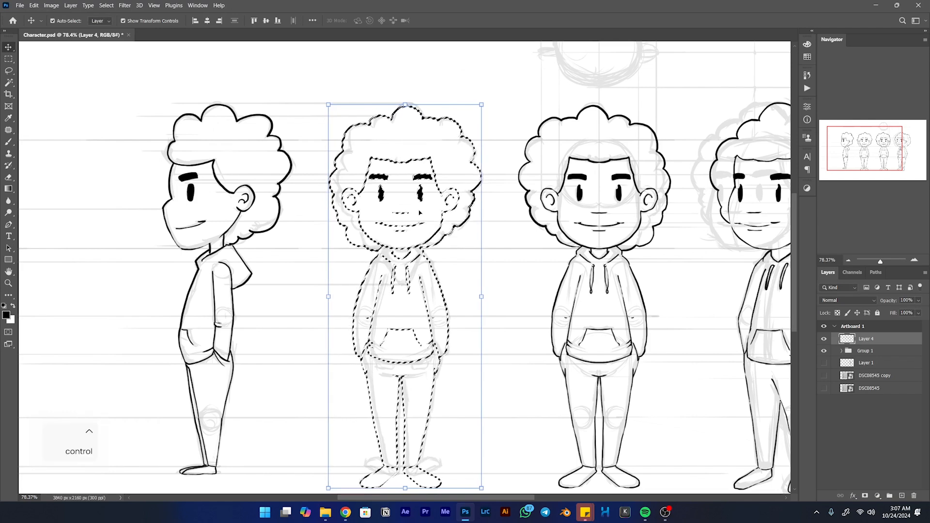
{"action": "key", "text": "ctrl+d"}
- Erase the face, hairline and ears inside the back view's hair outline with an enlarged eraser
{"action": "key", "text": "e"}
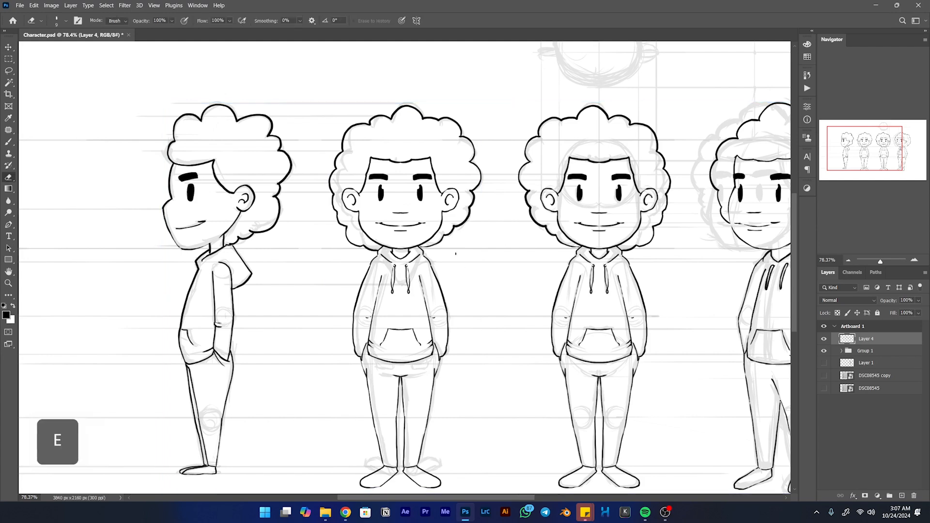
{"action": "key", "text": "bracketright"}
{"action": "key", "text": "bracketright"}
{"action": "key", "text": "bracketright"}
{"action": "key", "text": "bracketright"}
{"action": "key", "text": "bracketright"}
{"action": "key", "text": "bracketright"}
{"action": "key", "text": "bracketright"}
{"action": "key", "text": "bracketright"}
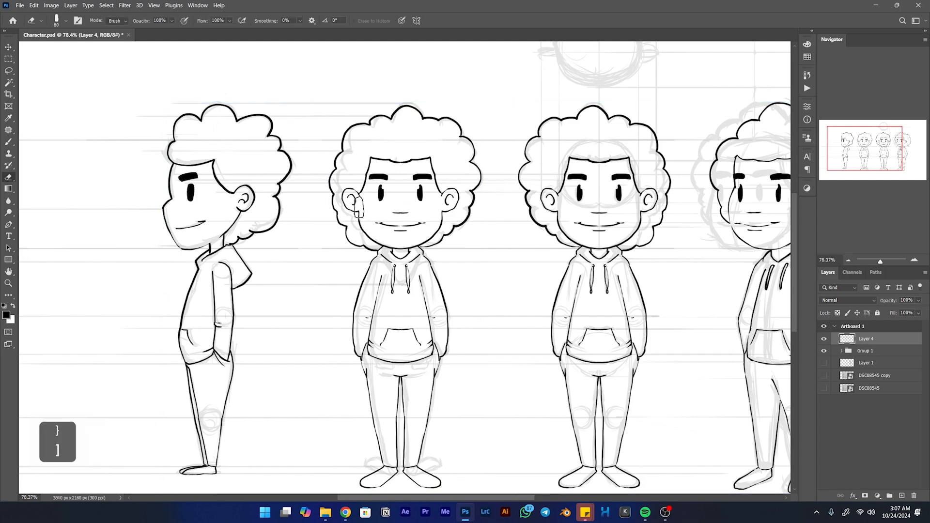
{"action": "mouse_move", "coordinate": [361, 167]}
{"action": "left_mouse_down"}
{"action": "mouse_move", "coordinate": [375, 150]}
{"action": "mouse_move", "coordinate": [388, 227]}
{"action": "mouse_move", "coordinate": [434, 209]}
{"action": "mouse_move", "coordinate": [430, 220]}
{"action": "mouse_move", "coordinate": [440, 219]}
{"action": "mouse_move", "coordinate": [457, 192]}
{"action": "mouse_move", "coordinate": [433, 189]}
{"action": "mouse_move", "coordinate": [386, 209]}
{"action": "mouse_move", "coordinate": [398, 164]}
{"action": "mouse_move", "coordinate": [389, 163]}
{"action": "mouse_move", "coordinate": [407, 151]}
{"action": "mouse_move", "coordinate": [390, 202]}
{"action": "left_mouse_up"}
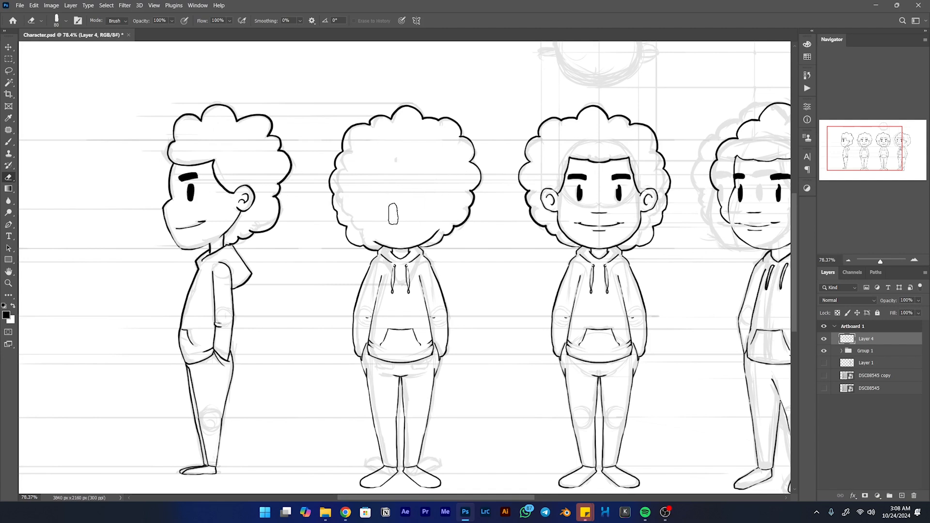
- Erase the drawstrings, front neckline and belly pocket from the back view's hoodie with a smaller eraser
{"action": "key", "text": "["}
{"action": "key", "text": "bracketleft"}
{"action": "key", "text": "bracketleft"}
{"action": "key", "text": "bracketleft"}
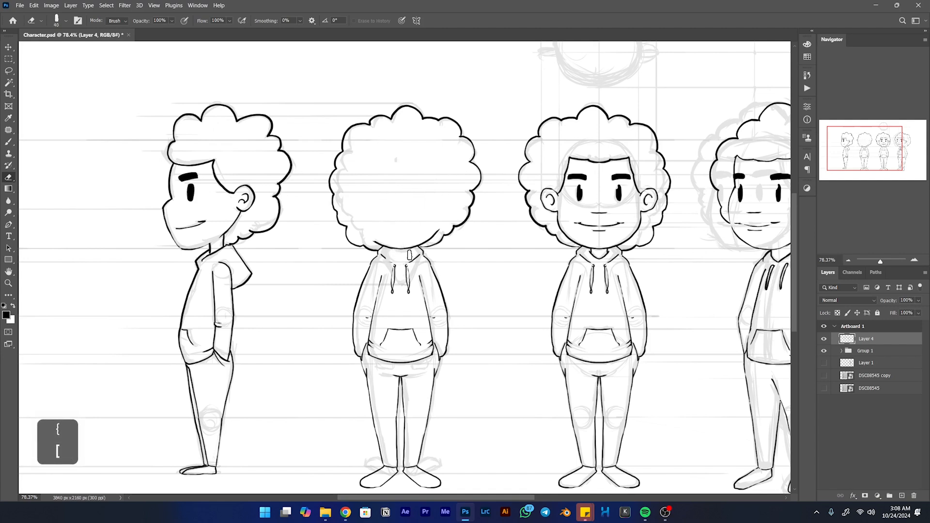
{"action": "mouse_move", "coordinate": [382, 255]}
{"action": "left_mouse_down"}
{"action": "mouse_move", "coordinate": [395, 295]}
{"action": "mouse_move", "coordinate": [397, 267]}
{"action": "mouse_move", "coordinate": [412, 284]}
{"action": "left_mouse_up"}
{"action": "mouse_move", "coordinate": [420, 334]}
{"action": "left_mouse_down"}
{"action": "mouse_move", "coordinate": [417, 346]}
{"action": "mouse_move", "coordinate": [393, 329]}
{"action": "mouse_move", "coordinate": [383, 344]}
{"action": "left_mouse_up"}
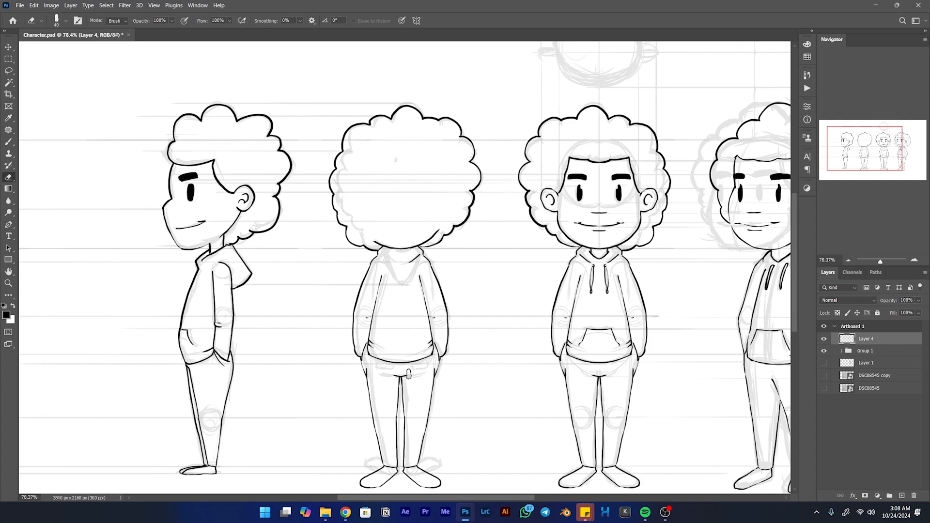
- Erase the copied front-facing feet below the back view's trouser hems
{"action": "left_click_drag", "start_coordinate": [418, 376], "coordinate": [455, 293]}
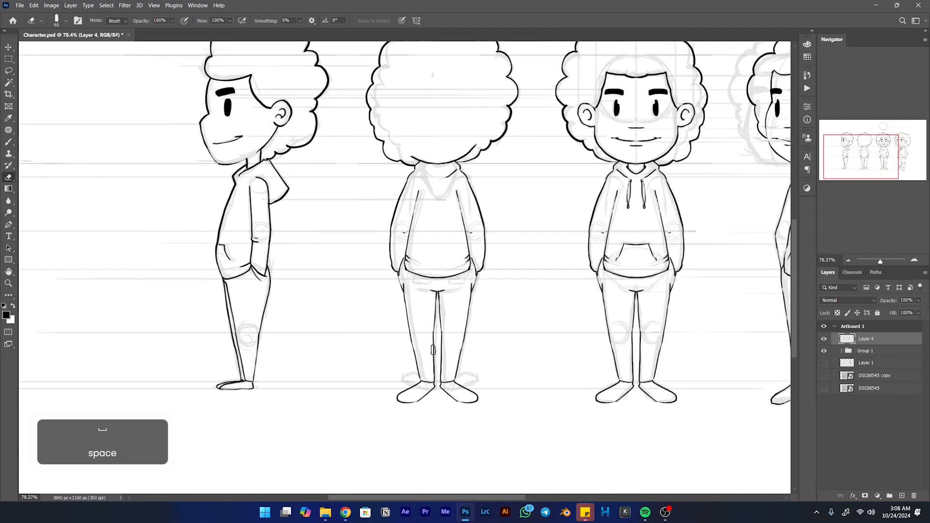
{"action": "mouse_move", "coordinate": [420, 400]}
{"action": "left_mouse_down"}
{"action": "mouse_move", "coordinate": [459, 387]}
{"action": "mouse_move", "coordinate": [461, 402]}
{"action": "mouse_move", "coordinate": [475, 402]}
{"action": "mouse_move", "coordinate": [472, 391]}
{"action": "mouse_move", "coordinate": [492, 405]}
{"action": "left_mouse_up"}
{"action": "key", "text": "space"}
{"action": "left_click_drag", "start_coordinate": [456, 129], "coordinate": [474, 208]}
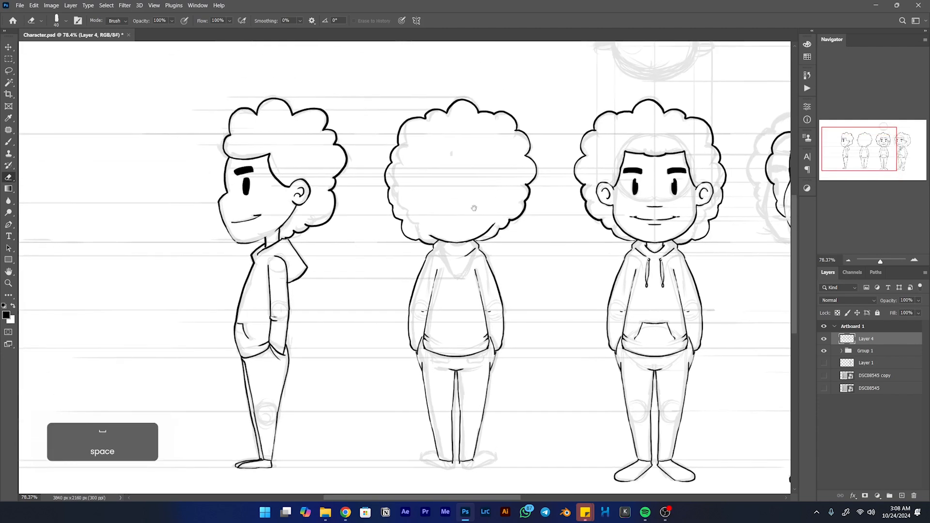
{"action": "left_click", "coordinate": [416, 20]}
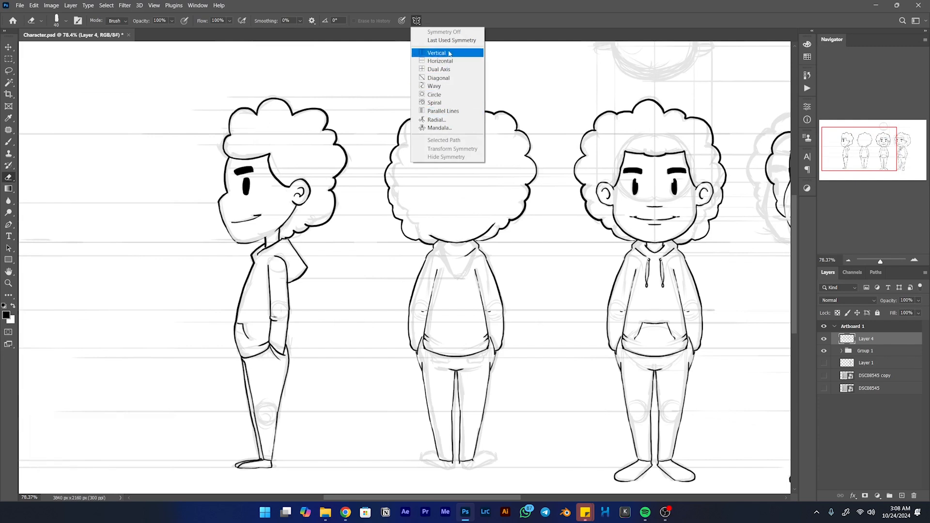
{"action": "left_click", "coordinate": [500, 28]}
- Set up vertical paint symmetry for the Brush, with its axis along the centre of the back view
{"action": "left_click_drag", "start_coordinate": [503, 298], "coordinate": [513, 265]}
{"action": "key", "text": "b"}
{"action": "left_click_drag", "start_coordinate": [461, 221], "coordinate": [504, 221]}
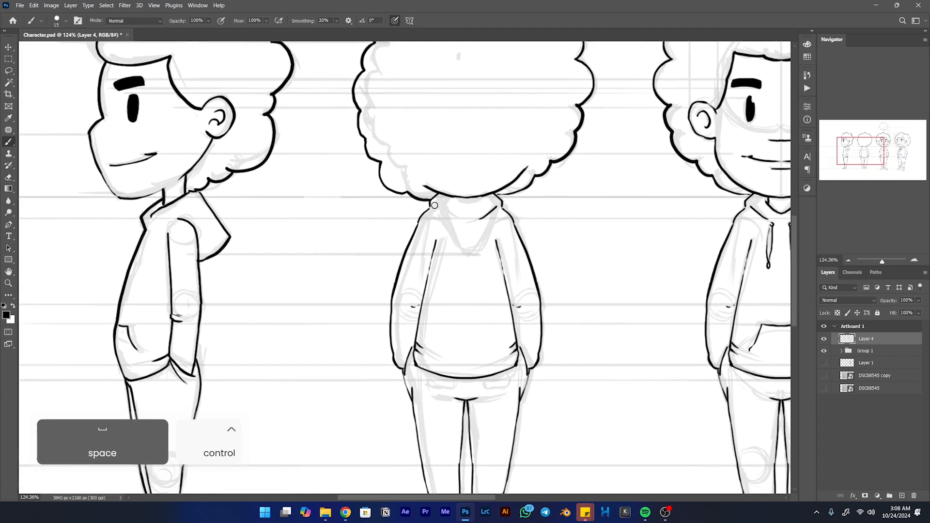
{"action": "left_click_drag", "start_coordinate": [440, 213], "coordinate": [362, 226]}
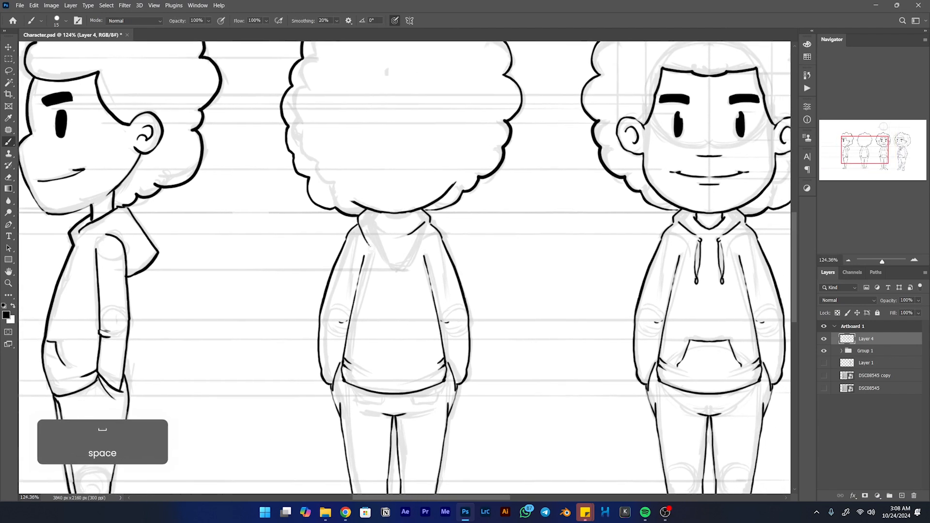
{"action": "key", "text": "ctrl+z"}
{"action": "left_click", "coordinate": [410, 21]}
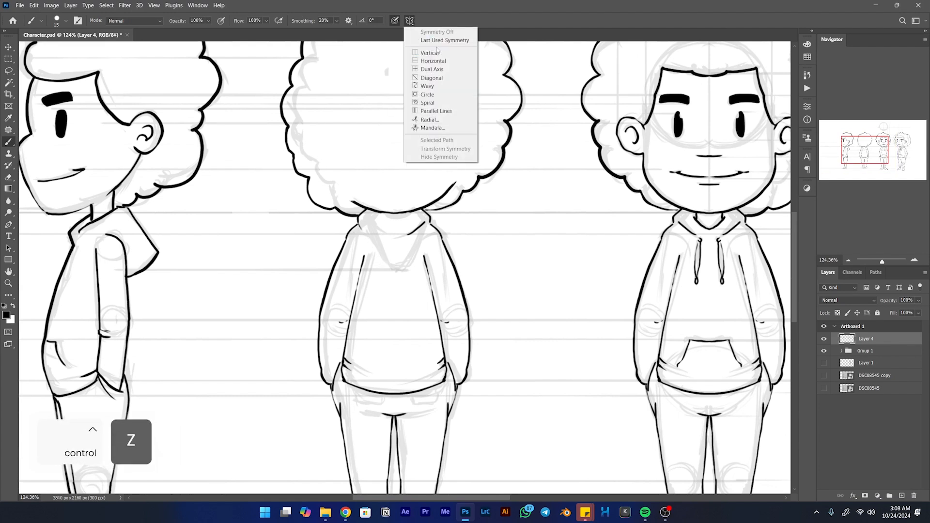
{"action": "left_click", "coordinate": [434, 56]}
{"action": "left_click_drag", "start_coordinate": [533, 244], "coordinate": [393, 238]}
{"action": "left_click", "coordinate": [443, 20]}
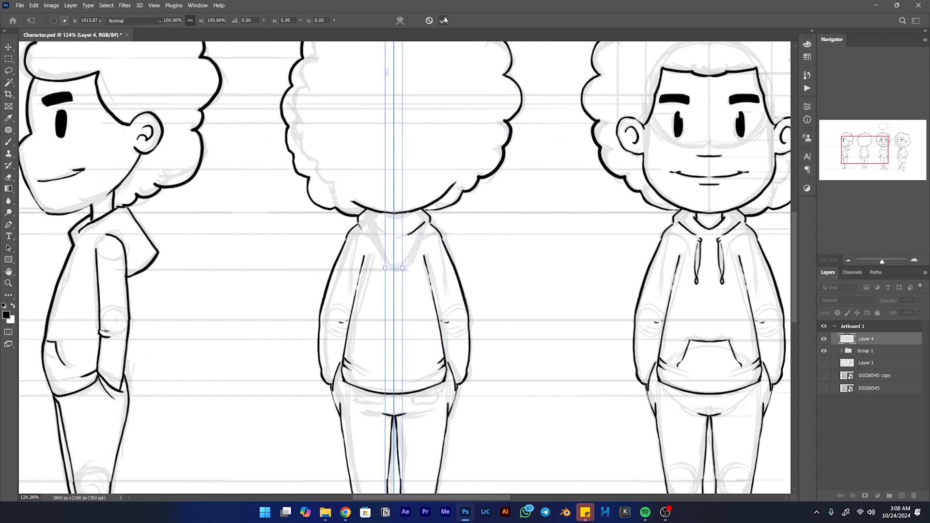
- Ink the back view's hood as a mirrored pointed drape over the sketch, with a curved neckline inside it
{"action": "left_click_drag", "start_coordinate": [363, 228], "coordinate": [371, 249]}
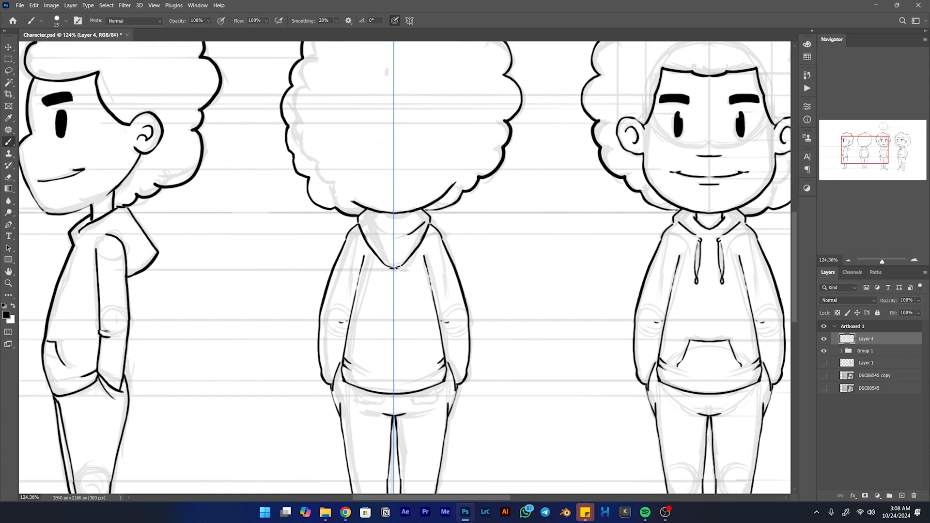
{"action": "key", "text": "ctrl+z"}
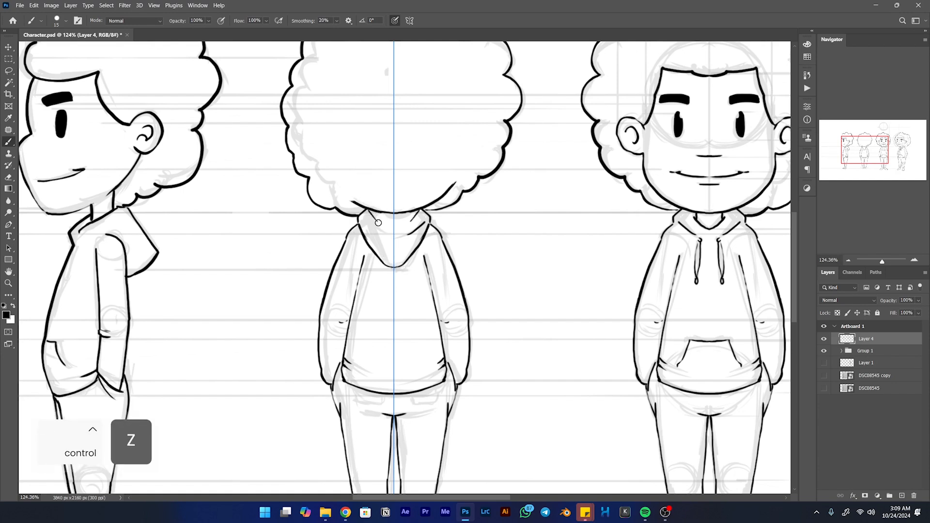
{"action": "left_click_drag", "start_coordinate": [410, 219], "coordinate": [381, 220]}
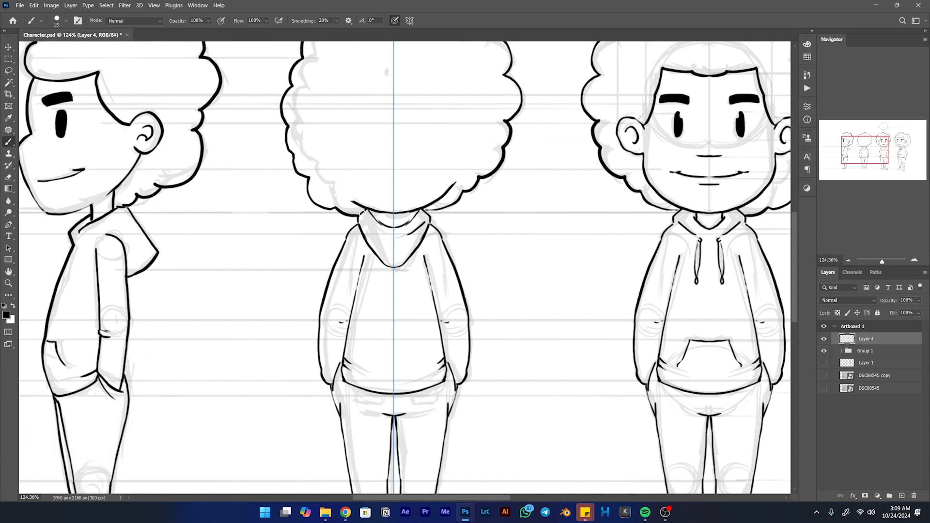
{"action": "left_click_drag", "start_coordinate": [364, 211], "coordinate": [388, 233]}
{"action": "key", "text": "ctrl+z"}
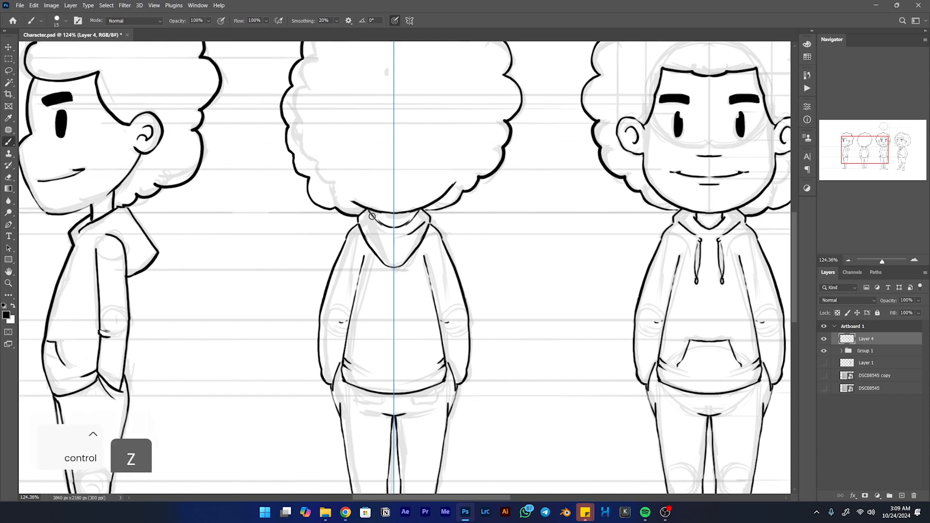
- Erase the leftover front-collar strokes inside the back view's hood with a smaller eraser
{"action": "key", "text": "e"}
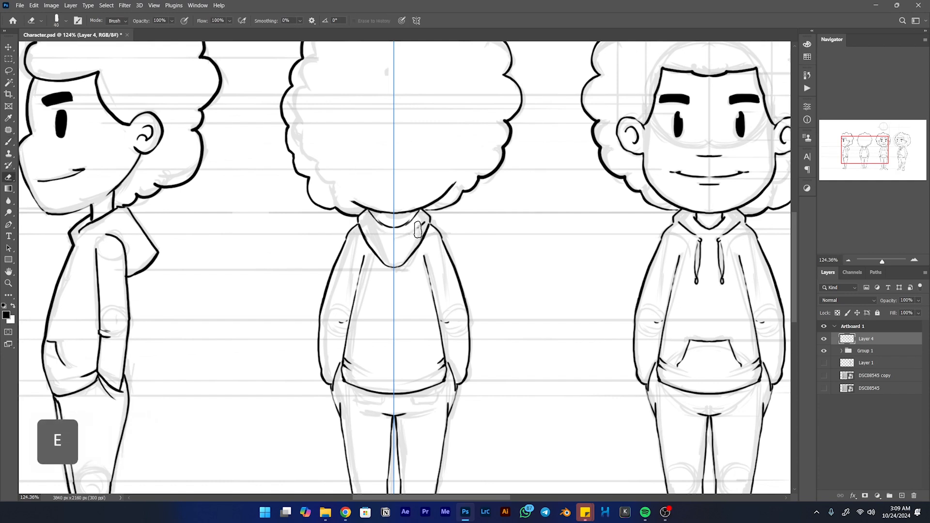
{"action": "key", "text": "bracketleft"}
{"action": "key", "text": "bracketleft"}
{"action": "key", "text": "bracketleft"}
{"action": "key", "text": "bracketleft"}
{"action": "key", "text": "bracketleft"}
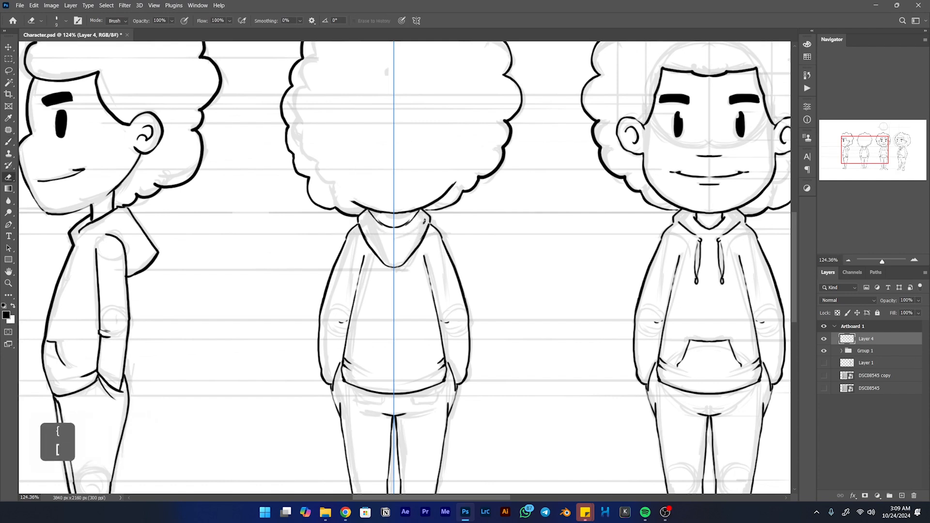
- Try short mirrored neck lines in the hood opening, and erase them together with the curved neckline
{"action": "key", "text": "b"}
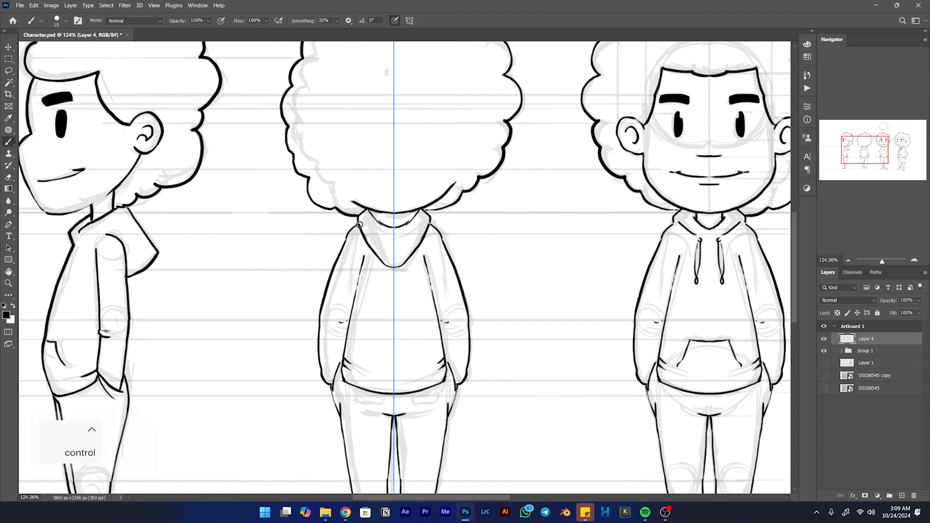
{"action": "key", "text": "ctrl+z"}
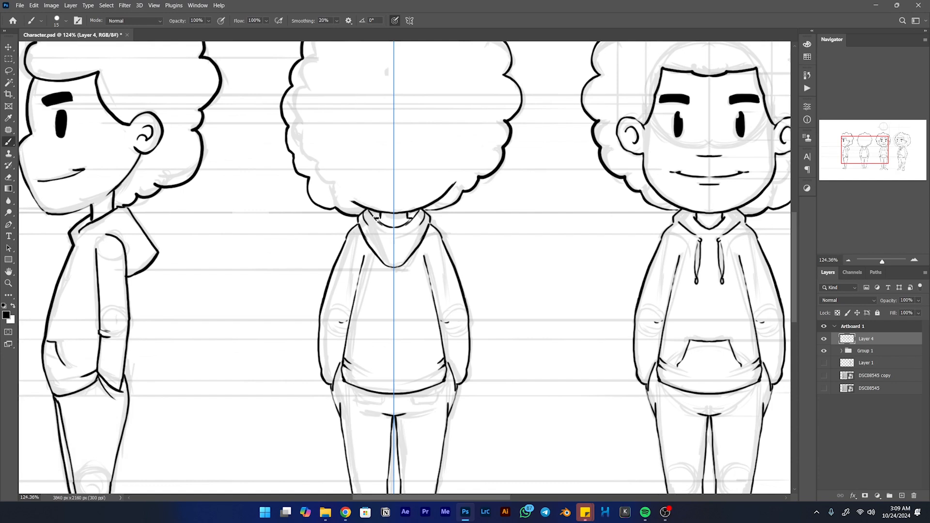
{"action": "key", "text": "e"}
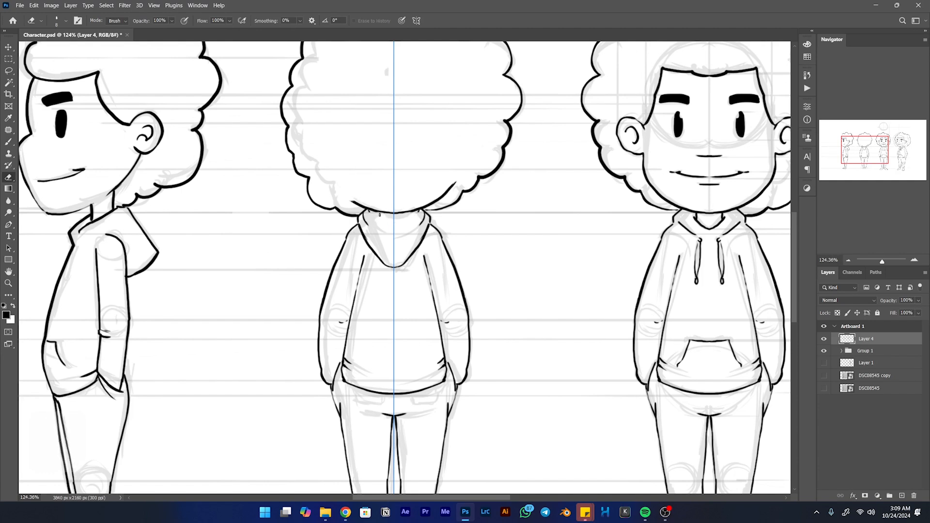
{"action": "key", "text": "b"}
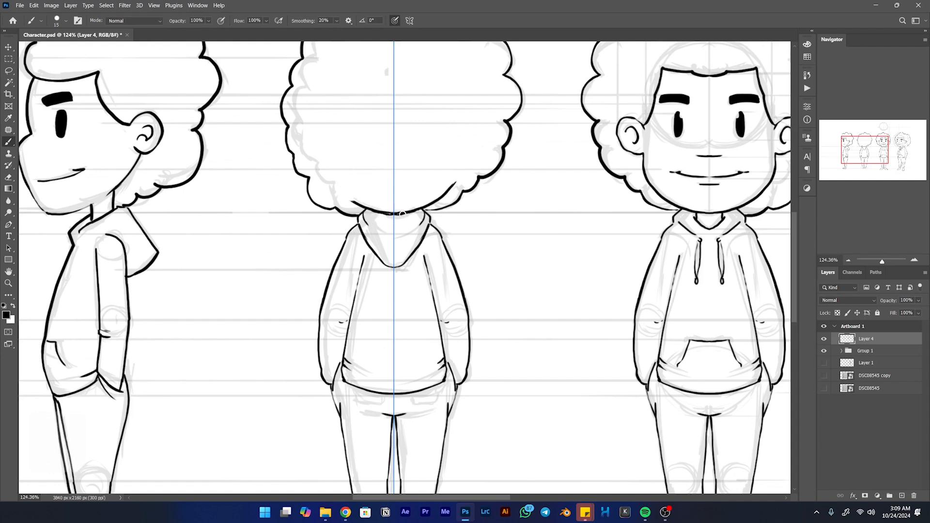
- Erase the stray inner strokes at the bottom of the back view's hair and rework its lower edge above the hood
{"action": "key", "text": "e"}
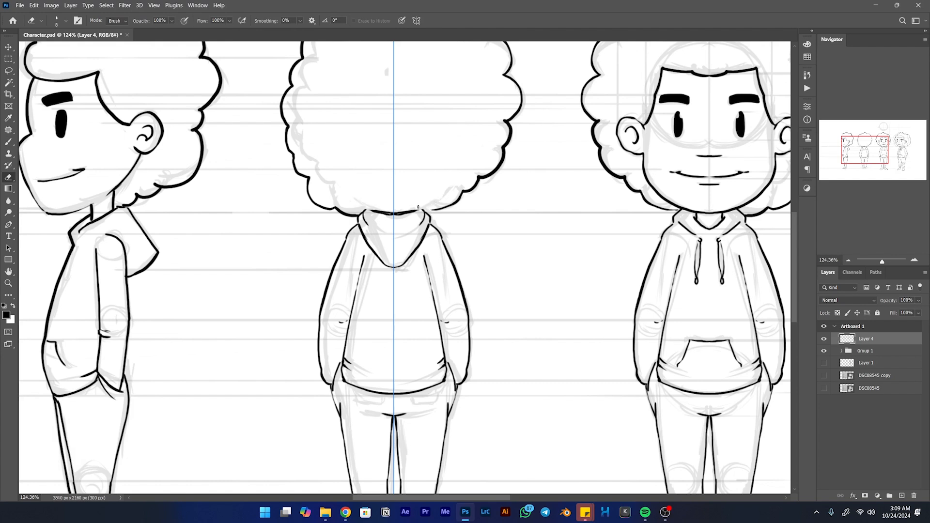
{"action": "key", "text": "b"}
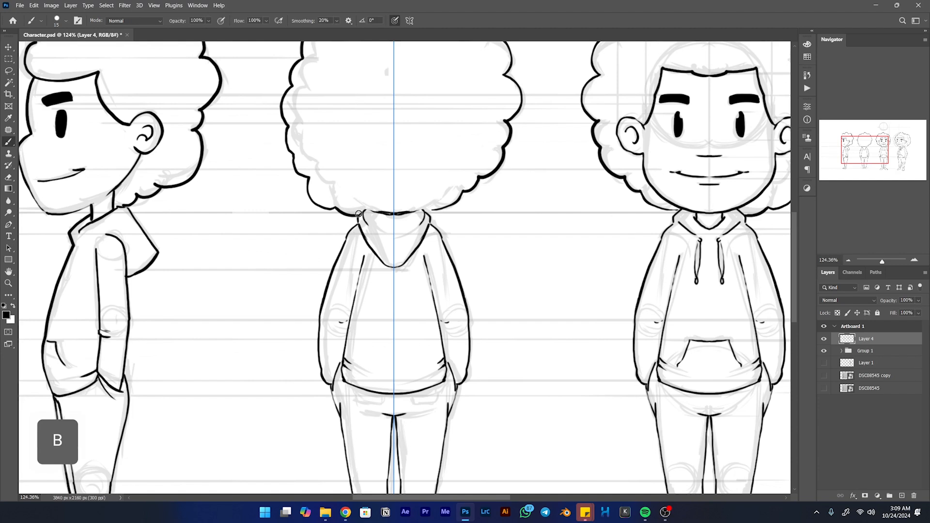
{"action": "key", "text": "ctrl+z"}
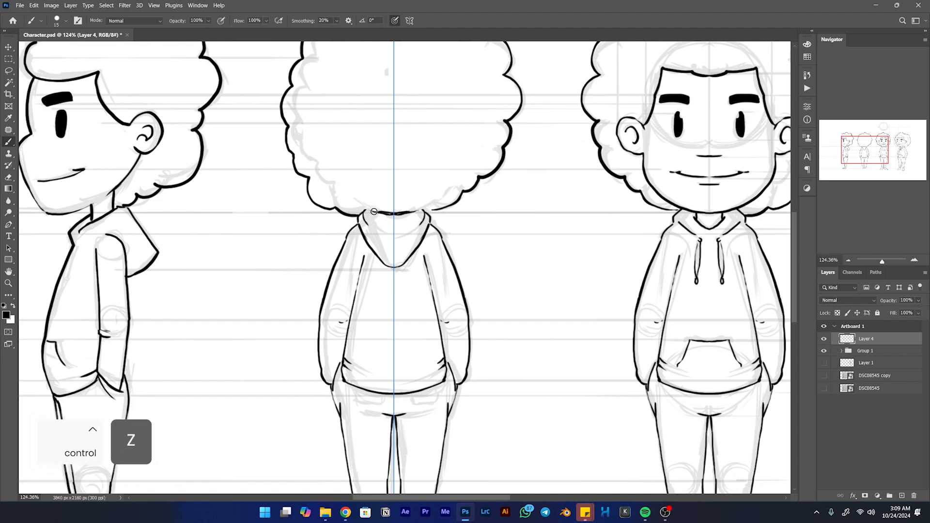
{"action": "mouse_move", "coordinate": [376, 209]}
{"action": "left_mouse_down"}
{"action": "mouse_move", "coordinate": [398, 211]}
{"action": "mouse_move", "coordinate": [363, 210]}
{"action": "mouse_move", "coordinate": [440, 248]}
{"action": "mouse_move", "coordinate": [445, 330]}
{"action": "mouse_move", "coordinate": [507, 211]}
{"action": "mouse_move", "coordinate": [454, 181]}
{"action": "mouse_move", "coordinate": [442, 95]}
{"action": "left_mouse_up"}
- Ink the mirrored back pockets just below the hoodie hem on the back view's trousers
{"action": "key", "text": "space"}
{"action": "left_click_drag", "start_coordinate": [405, 315], "coordinate": [434, 228]}
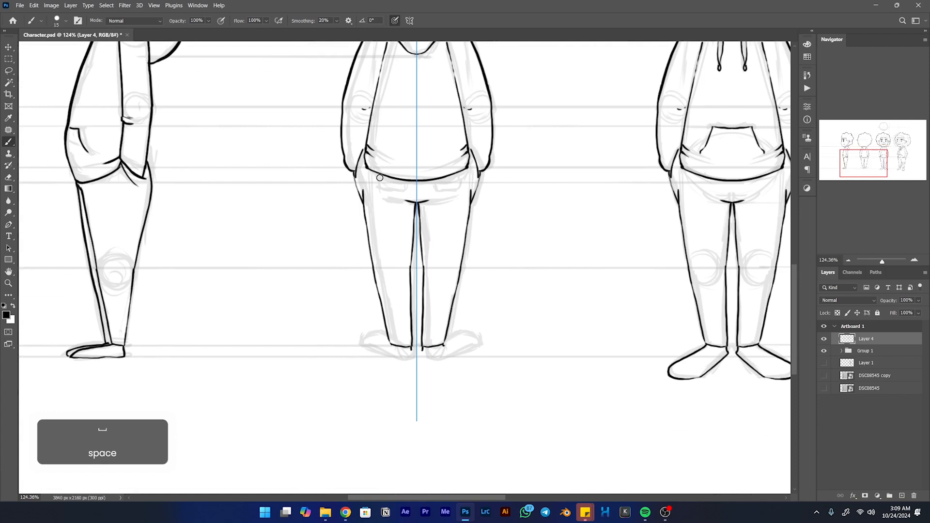
{"action": "left_click_drag", "start_coordinate": [377, 174], "coordinate": [378, 182]}
{"action": "key", "text": "ctrl+z"}
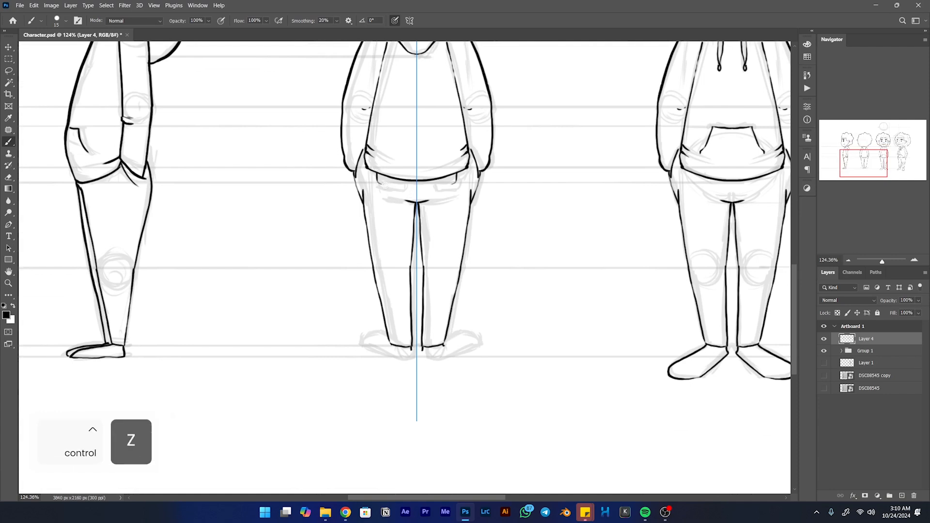
- Replace the short crotch line on the back view's trousers with a wider mirrored seat curve
{"action": "key", "text": "space"}
{"action": "mouse_move", "coordinate": [413, 201]}
{"action": "left_mouse_down"}
{"action": "mouse_move", "coordinate": [414, 130]}
{"action": "mouse_move", "coordinate": [387, 127]}
{"action": "mouse_move", "coordinate": [402, 130]}
{"action": "left_mouse_up"}
{"action": "key", "text": "ctrl+z"}
{"action": "key", "text": "e"}
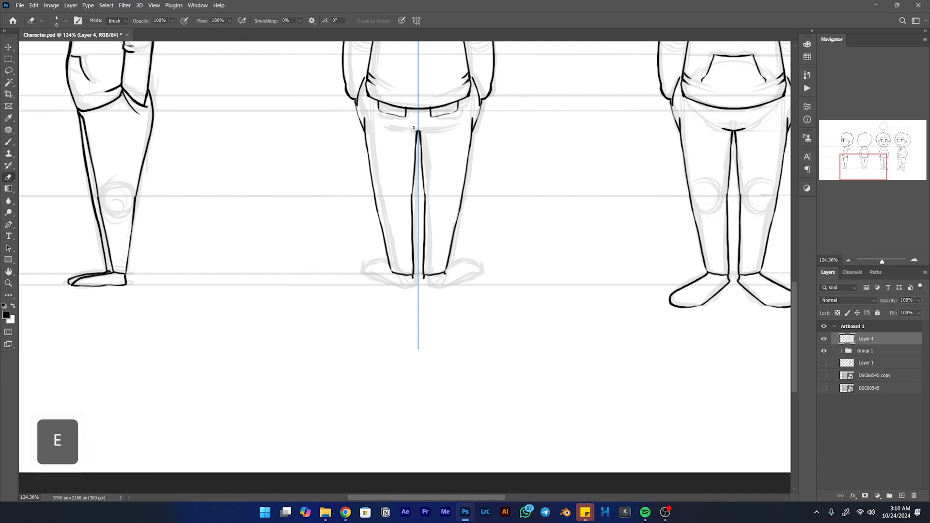
{"action": "key", "text": "b"}
{"action": "left_click_drag", "start_coordinate": [419, 132], "coordinate": [393, 130]}
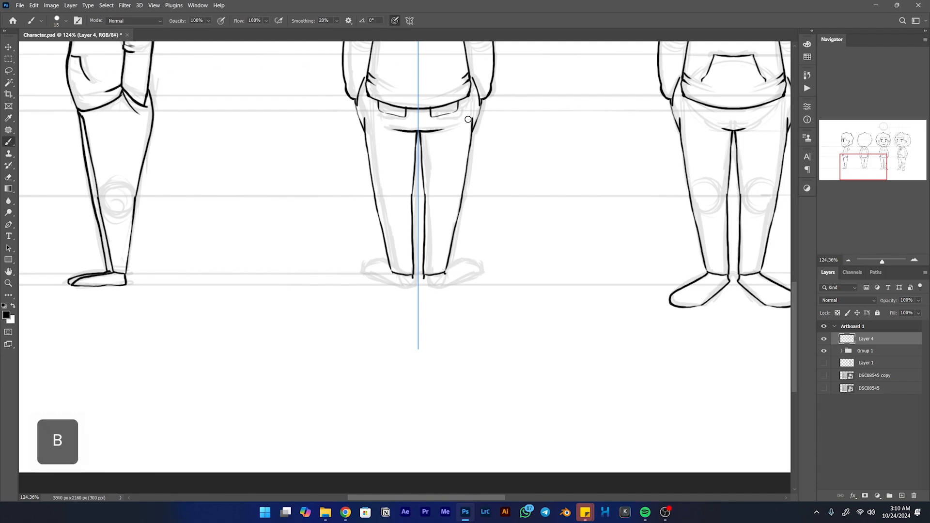
- Ink the back view's mirrored shoes over the foot sketch, including outlines, heels, sole lines and lace details
{"action": "key", "text": "space"}
{"action": "left_click_drag", "start_coordinate": [391, 276], "coordinate": [394, 206]}
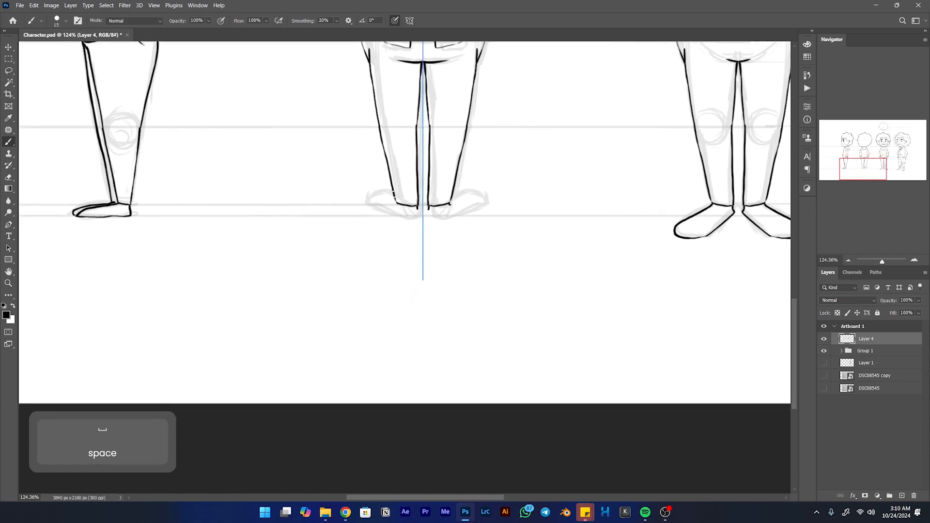
{"action": "left_click_drag", "start_coordinate": [385, 189], "coordinate": [368, 196]}
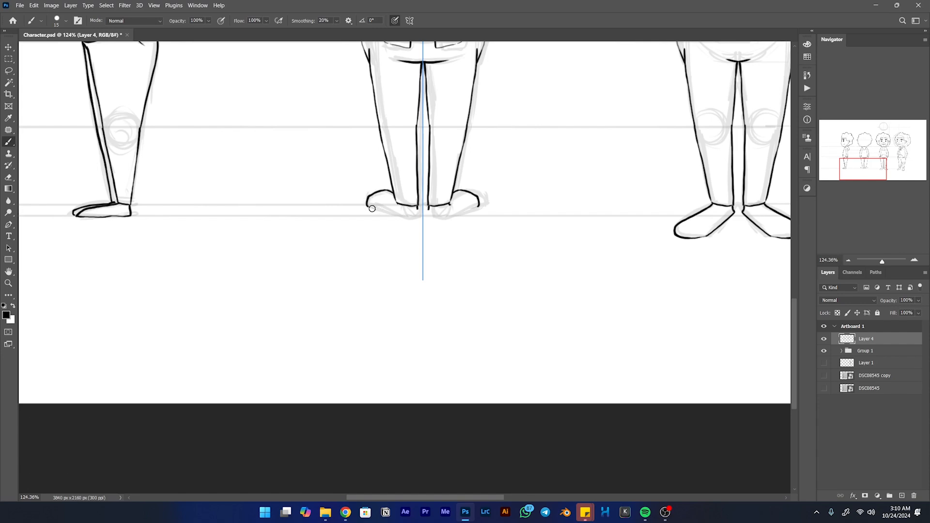
{"action": "left_click_drag", "start_coordinate": [367, 205], "coordinate": [392, 216]}
{"action": "key", "text": "ctrl+z"}
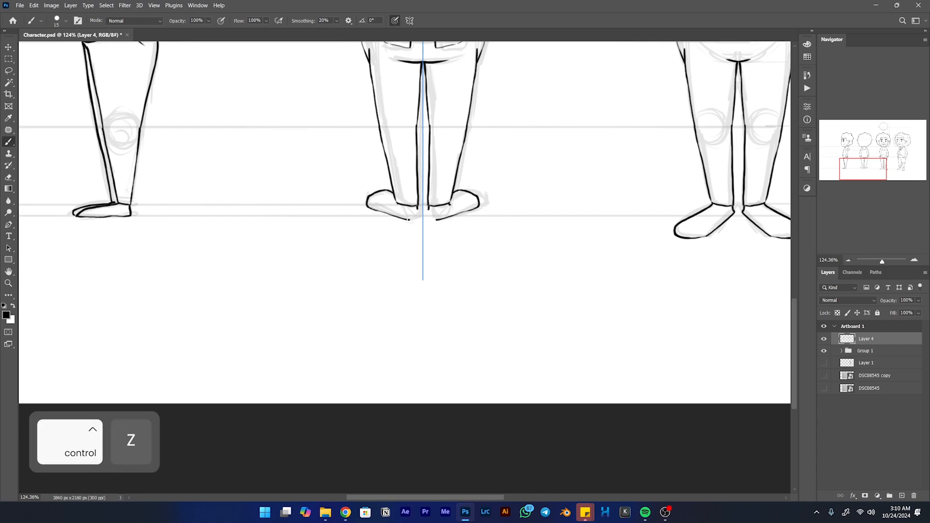
{"action": "mouse_move", "coordinate": [417, 208]}
{"action": "left_mouse_down"}
{"action": "mouse_move", "coordinate": [418, 216]}
{"action": "mouse_move", "coordinate": [400, 210]}
{"action": "left_mouse_up"}
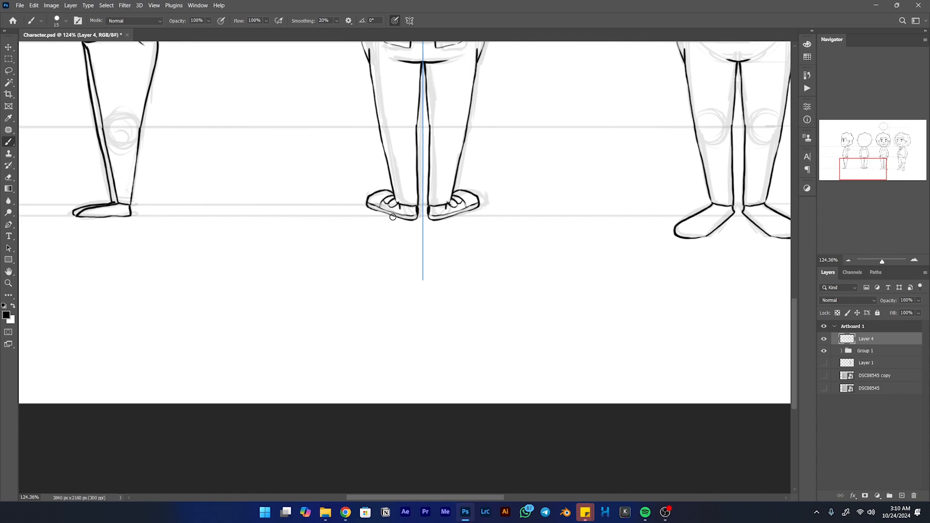
- Turn off the Brush's paint symmetry
{"action": "left_click_drag", "start_coordinate": [535, 235], "coordinate": [662, 261]}
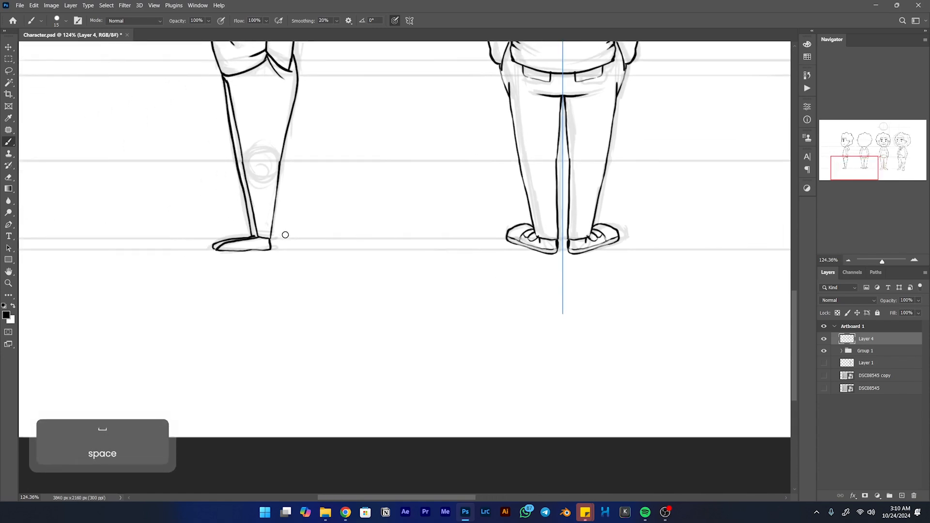
{"action": "left_click_drag", "start_coordinate": [429, 141], "coordinate": [409, 406]}
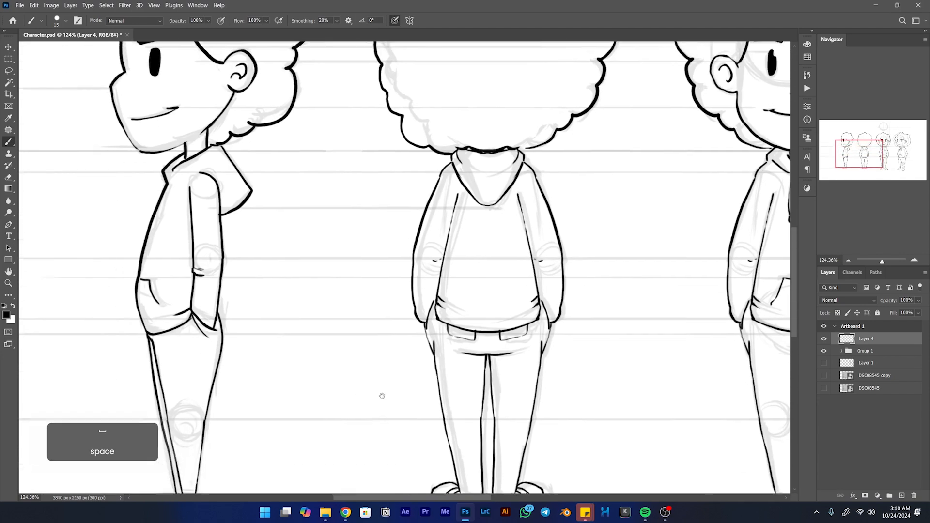
{"action": "left_click", "coordinate": [410, 21]}
{"action": "left_click", "coordinate": [427, 33]}
- Ink a toe-cap curve on the side view's shoe, and try a sole line beneath it
{"action": "left_click_drag", "start_coordinate": [296, 328], "coordinate": [410, 103]}
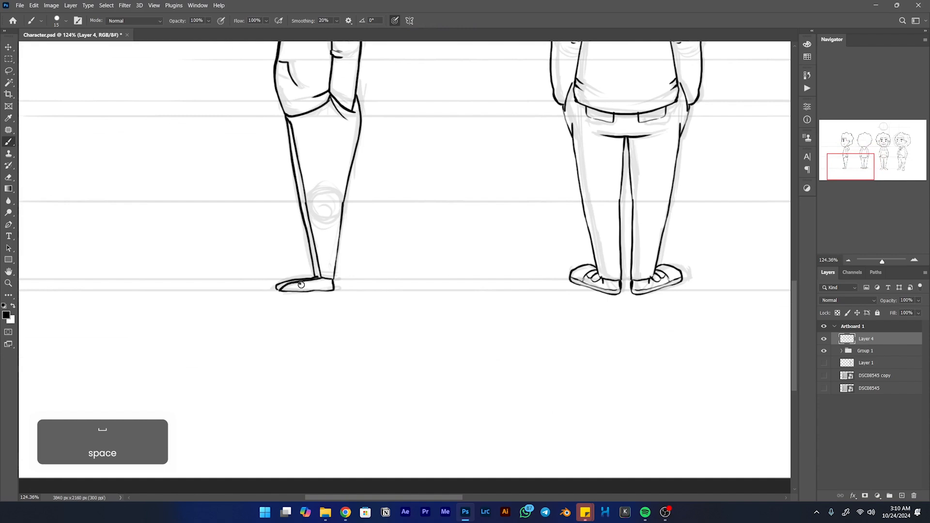
{"action": "key", "text": "ctrl+z"}
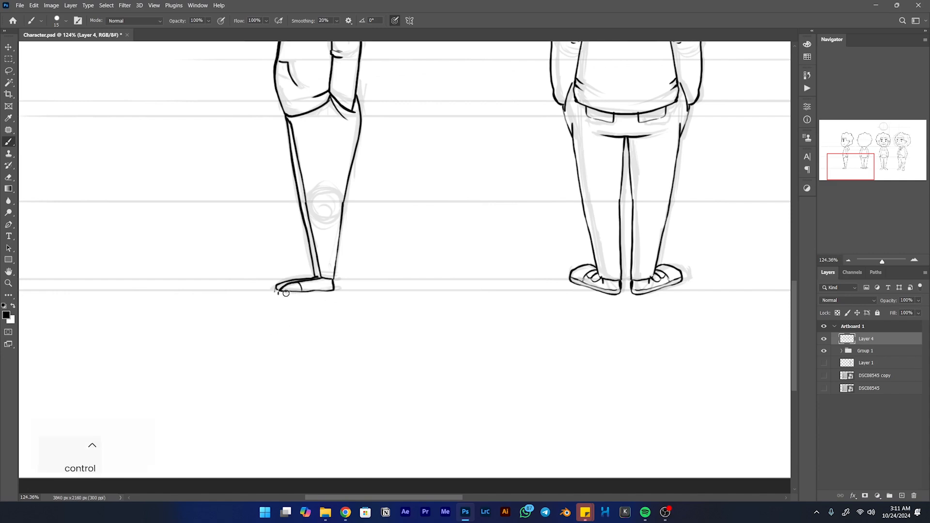
{"action": "key", "text": "ctrl+z"}
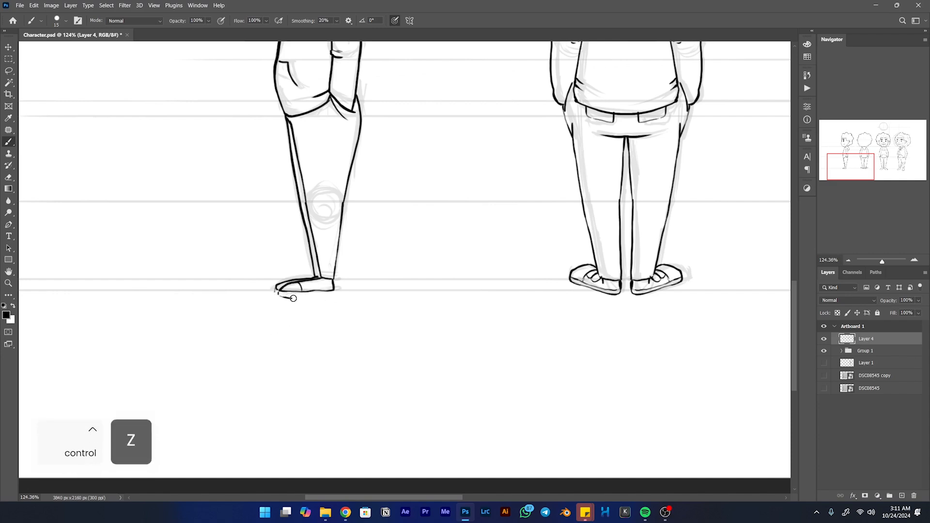
{"action": "key", "text": "ctrl+z"}
- Ink a curved toe cap on each of the front view's shoes
{"action": "mouse_move", "coordinate": [305, 297]}
{"action": "left_mouse_down"}
{"action": "mouse_move", "coordinate": [333, 290]}
{"action": "mouse_move", "coordinate": [276, 291]}
{"action": "mouse_move", "coordinate": [322, 307]}
{"action": "left_mouse_up"}
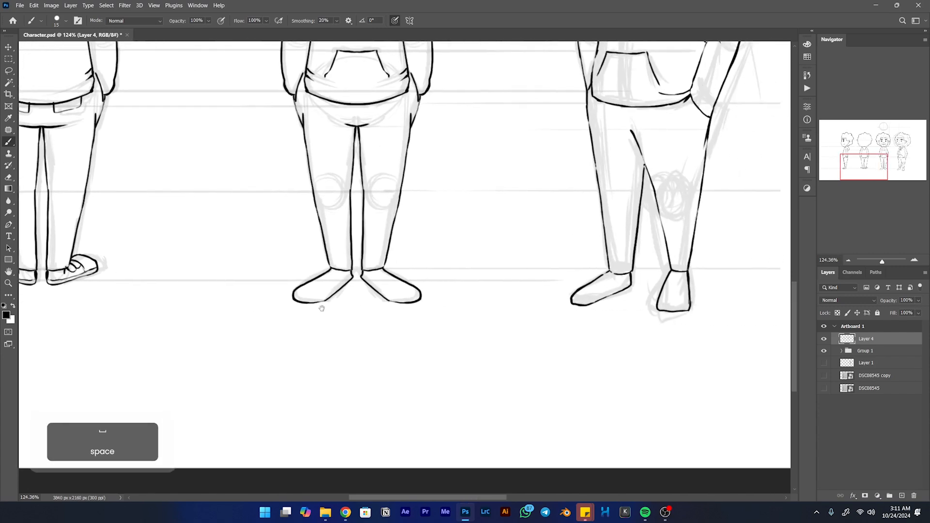
{"action": "left_click_drag", "start_coordinate": [370, 286], "coordinate": [356, 288]}
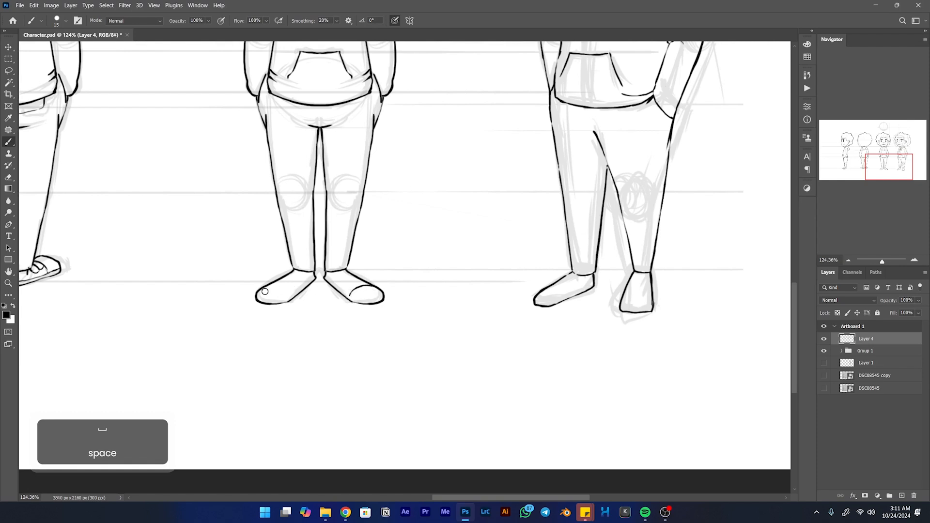
{"action": "mouse_move", "coordinate": [263, 292]}
{"action": "left_mouse_down"}
{"action": "mouse_move", "coordinate": [292, 295]}
{"action": "mouse_move", "coordinate": [309, 279]}
{"action": "mouse_move", "coordinate": [293, 294]}
{"action": "left_mouse_up"}
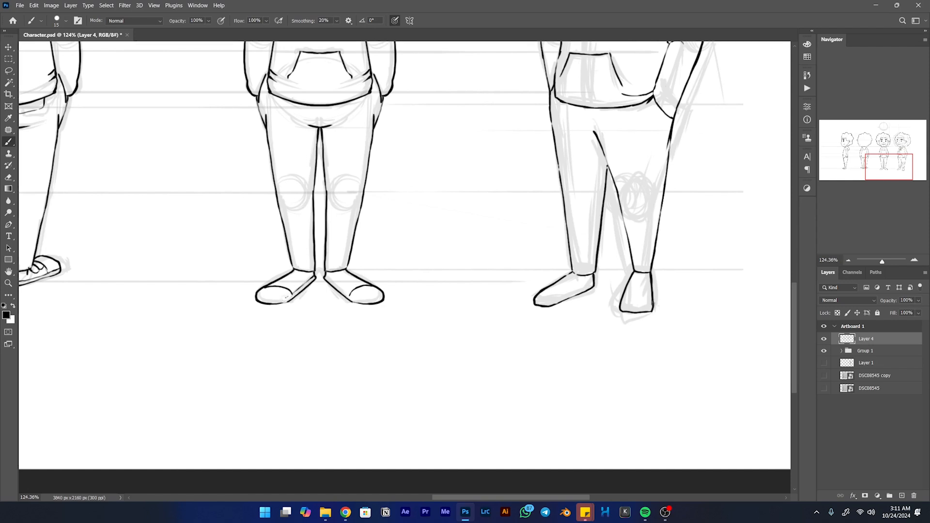
- Ink the sole line along the inner edge of the front view's shoes
{"action": "left_click_drag", "start_coordinate": [323, 274], "coordinate": [337, 284]}
{"action": "key", "text": "z"}
{"action": "key", "text": "ctrl+z"}
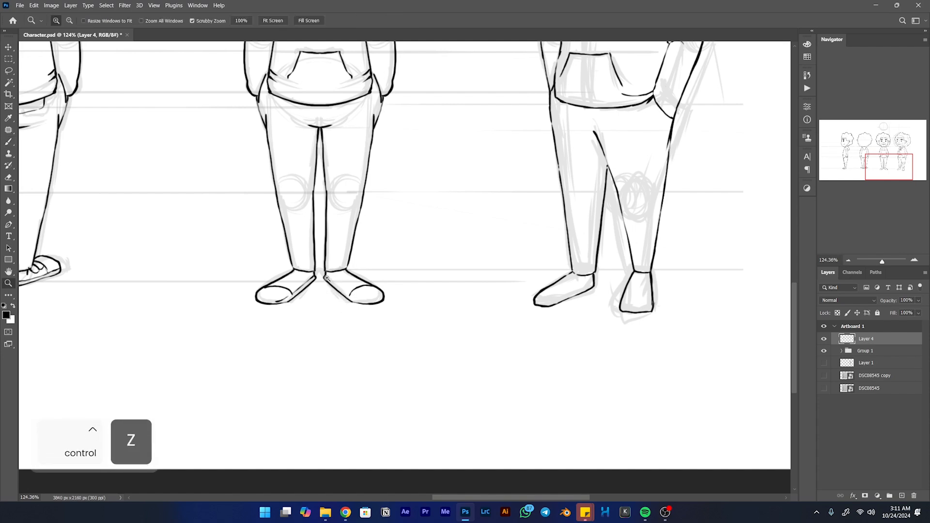
{"action": "key", "text": "b"}
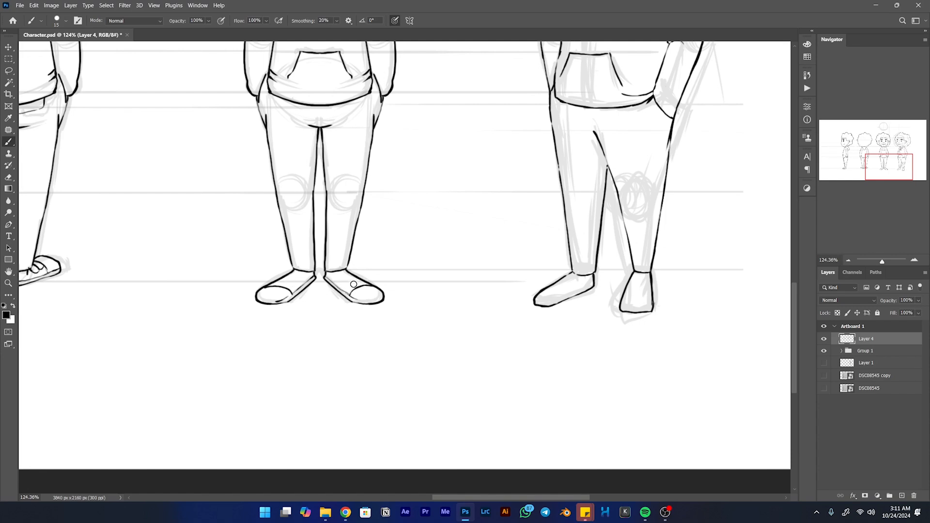
- Ink lace lines on both front-view shoes, and add a toe cap, sole line and laces to the three-quarter view's sideways-pointing shoe
{"action": "mouse_move", "coordinate": [366, 281]}
{"action": "left_mouse_down"}
{"action": "mouse_move", "coordinate": [360, 279]}
{"action": "mouse_move", "coordinate": [343, 285]}
{"action": "mouse_move", "coordinate": [360, 279]}
{"action": "left_mouse_up"}
{"action": "mouse_move", "coordinate": [280, 279]}
{"action": "left_mouse_down"}
{"action": "mouse_move", "coordinate": [291, 281]}
{"action": "mouse_move", "coordinate": [281, 286]}
{"action": "left_mouse_up"}
{"action": "mouse_move", "coordinate": [593, 277]}
{"action": "left_mouse_down"}
{"action": "mouse_move", "coordinate": [558, 301]}
{"action": "mouse_move", "coordinate": [532, 299]}
{"action": "mouse_move", "coordinate": [555, 283]}
{"action": "mouse_move", "coordinate": [573, 286]}
{"action": "left_mouse_up"}
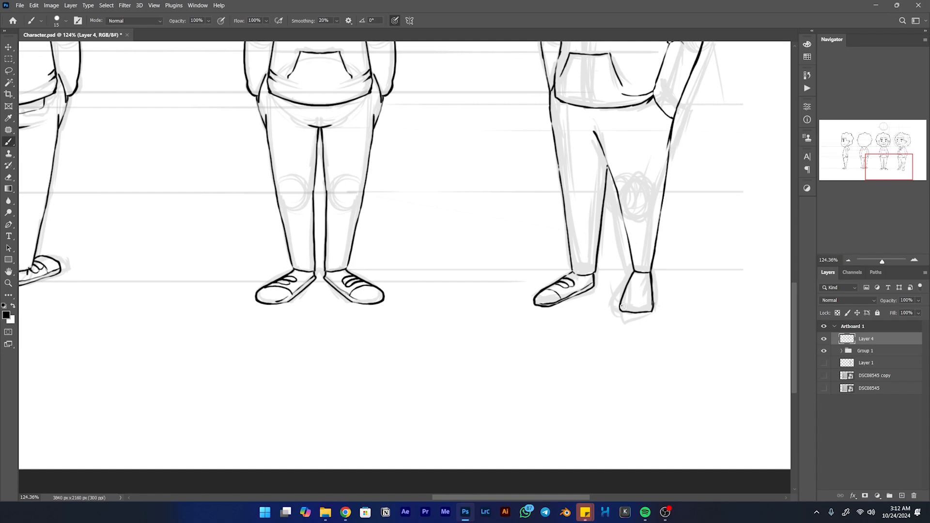
- Hide the sketch layer group, Group 1, beneath the line art
{"action": "mouse_move", "coordinate": [630, 307]}
{"action": "left_mouse_down"}
{"action": "mouse_move", "coordinate": [653, 303]}
{"action": "mouse_move", "coordinate": [641, 290]}
{"action": "mouse_move", "coordinate": [651, 289]}
{"action": "mouse_move", "coordinate": [632, 284]}
{"action": "mouse_move", "coordinate": [652, 287]}
{"action": "mouse_move", "coordinate": [566, 356]}
{"action": "left_mouse_up"}
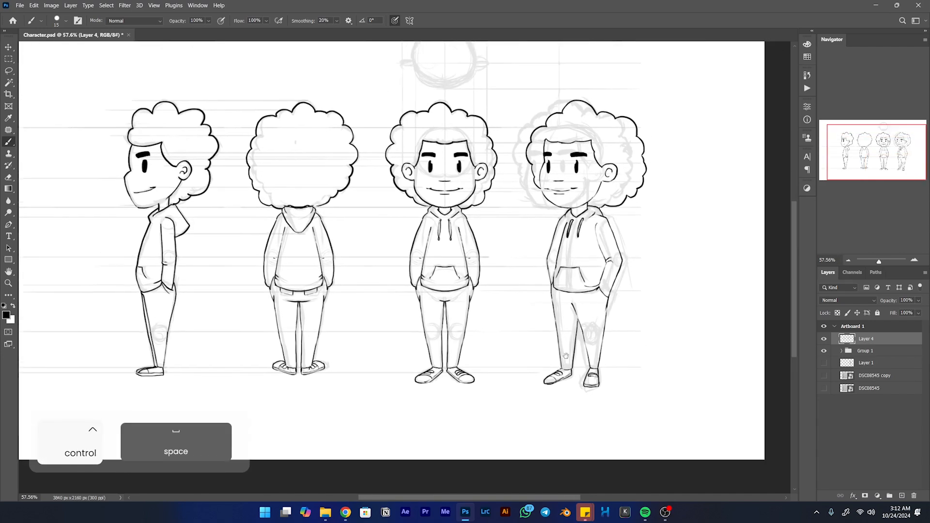
{"action": "left_click_drag", "start_coordinate": [575, 315], "coordinate": [574, 335]}
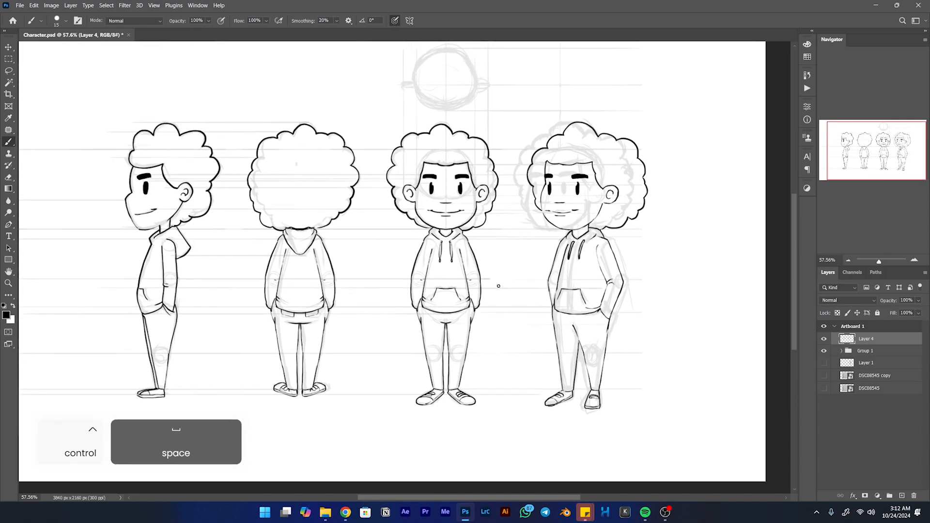
{"action": "left_click", "coordinate": [824, 351]}
{"action": "mouse_move", "coordinate": [458, 196]}
{"action": "left_mouse_down"}
{"action": "mouse_move", "coordinate": [412, 200]}
{"action": "mouse_move", "coordinate": [477, 218]}
{"action": "mouse_move", "coordinate": [456, 214]}
{"action": "left_mouse_up"}
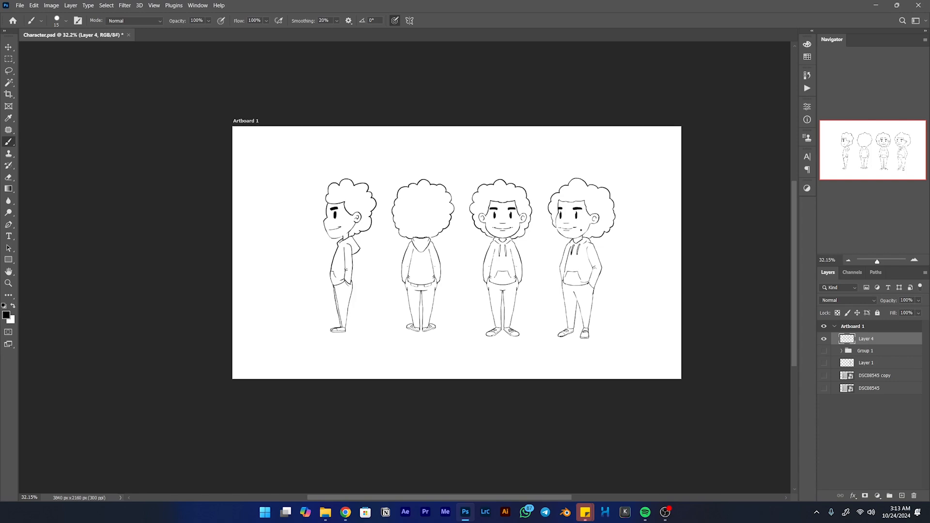
- Rename the line art layer, Layer 4, as Line
{"action": "key", "text": "ctrl+space"}
{"action": "left_click_drag", "start_coordinate": [589, 210], "coordinate": [610, 203]}
{"action": "left_click_drag", "start_coordinate": [610, 242], "coordinate": [532, 192]}
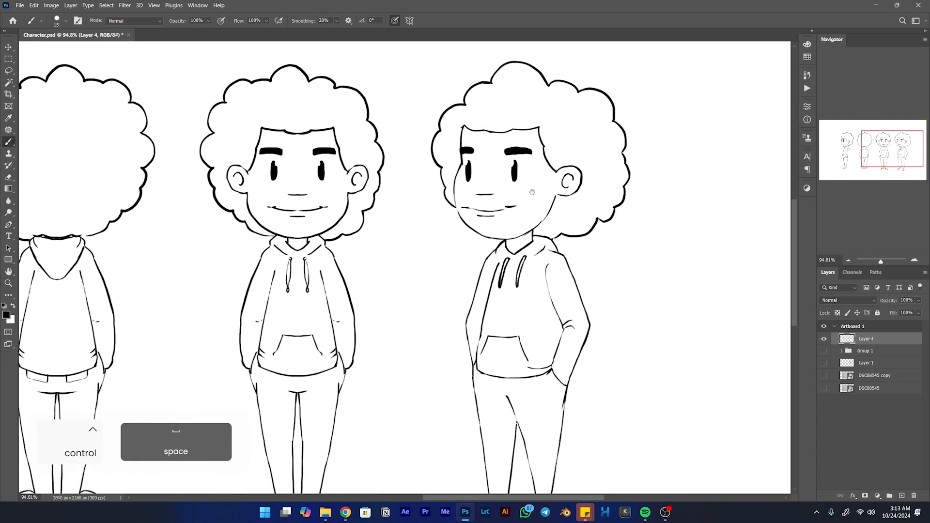
{"action": "double_click", "coordinate": [865, 338]}
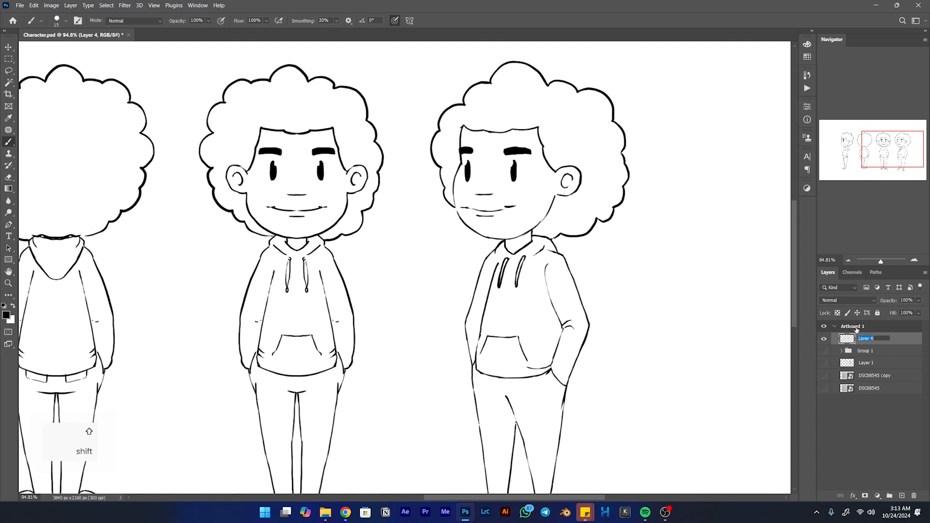
{"action": "type", "text": "Line"}
{"action": "key", "text": "Return"}
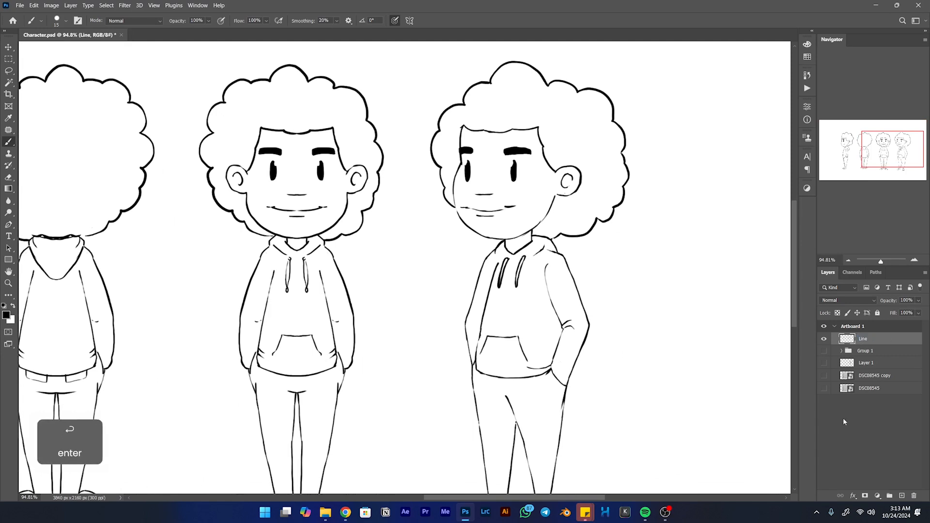
- Add a new layer beneath the Line layer and name it Colours
{"action": "left_click", "coordinate": [902, 495]}
{"action": "left_click_drag", "start_coordinate": [881, 342], "coordinate": [867, 353]}
{"action": "double_click", "coordinate": [866, 352]}
{"action": "type", "text": "Colours"}
{"action": "key", "text": "Return"}
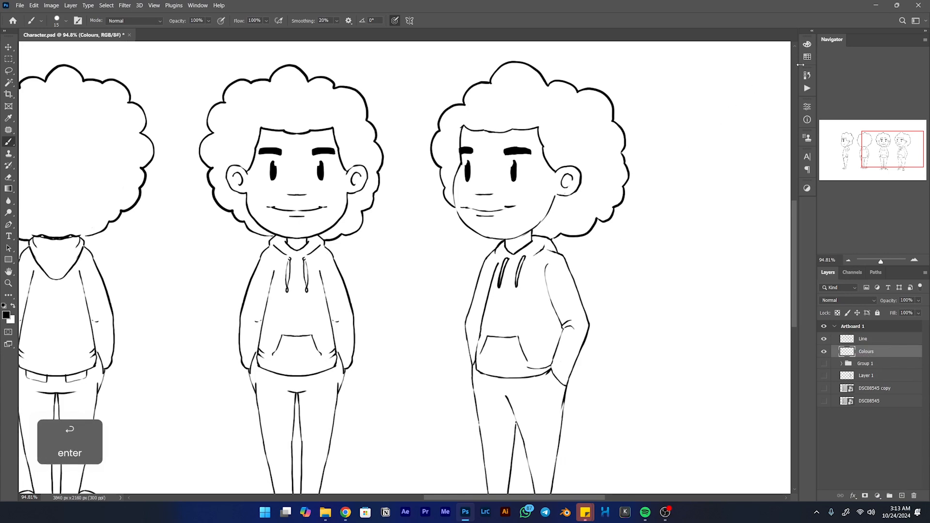
- Choose a light orange-brown skin tone as the foreground colour and scribble it over the three-quarter view's cheek
{"action": "left_click", "coordinate": [807, 44]}
{"action": "left_click", "coordinate": [785, 124]}
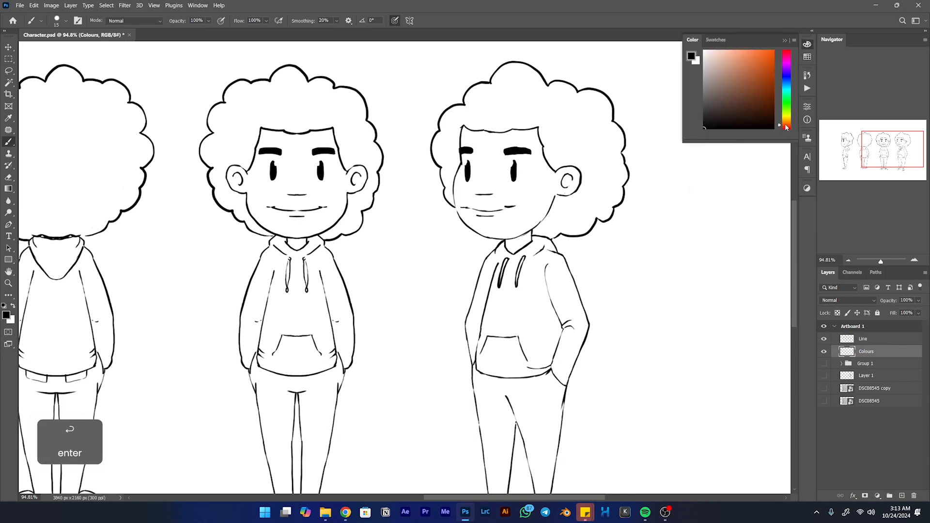
{"action": "left_click", "coordinate": [731, 62]}
{"action": "left_click", "coordinate": [749, 61]}
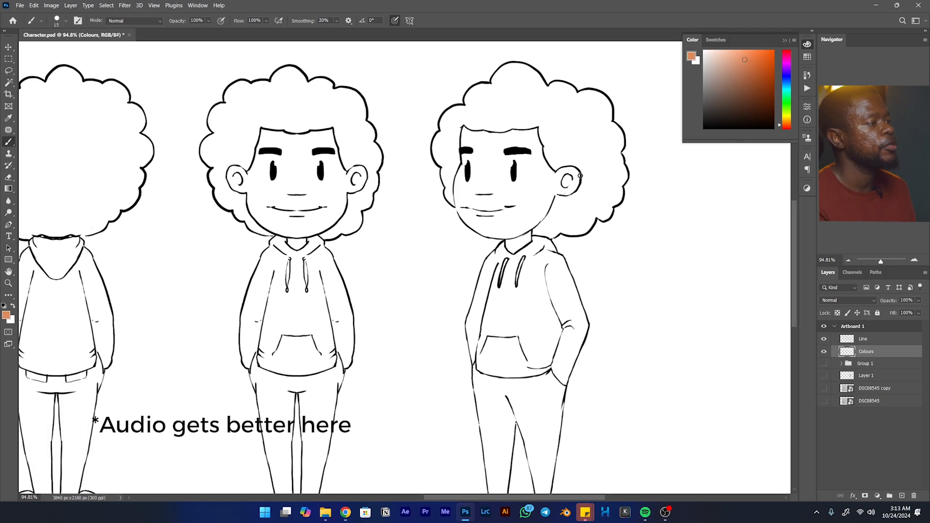
{"action": "mouse_move", "coordinate": [525, 168]}
{"action": "left_mouse_down"}
{"action": "mouse_move", "coordinate": [512, 206]}
{"action": "mouse_move", "coordinate": [517, 187]}
{"action": "mouse_move", "coordinate": [519, 194]}
{"action": "left_mouse_up"}
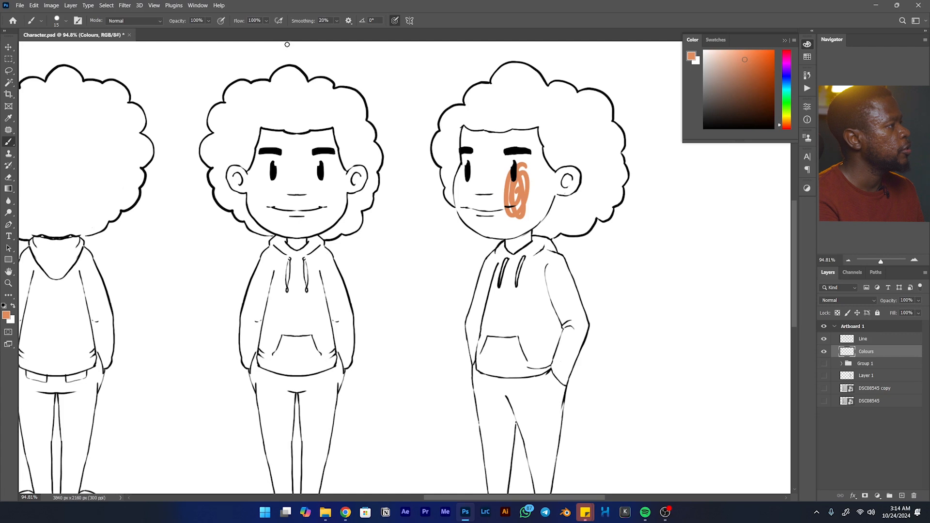
- Enlarge the brush to 70 and paint the skin tone over the three-quarter view's forehead, face and jaw, overlapping the hair
{"action": "key", "text": "bracketright"}
{"action": "key", "text": "bracketright"}
{"action": "key", "text": "bracketright"}
{"action": "key", "text": "bracketright"}
{"action": "key", "text": "bracketright"}
{"action": "key", "text": "bracketright"}
{"action": "key", "text": "bracketright"}
{"action": "key", "text": "bracketleft"}
{"action": "mouse_move", "coordinate": [527, 141]}
{"action": "left_mouse_down"}
{"action": "mouse_move", "coordinate": [488, 196]}
{"action": "mouse_move", "coordinate": [527, 108]}
{"action": "mouse_move", "coordinate": [481, 128]}
{"action": "mouse_move", "coordinate": [471, 176]}
{"action": "mouse_move", "coordinate": [468, 144]}
{"action": "mouse_move", "coordinate": [462, 202]}
{"action": "mouse_move", "coordinate": [482, 226]}
{"action": "mouse_move", "coordinate": [520, 223]}
{"action": "mouse_move", "coordinate": [503, 228]}
{"action": "mouse_move", "coordinate": [546, 200]}
{"action": "mouse_move", "coordinate": [537, 214]}
{"action": "mouse_move", "coordinate": [554, 224]}
{"action": "mouse_move", "coordinate": [534, 218]}
{"action": "mouse_move", "coordinate": [557, 220]}
{"action": "left_mouse_up"}
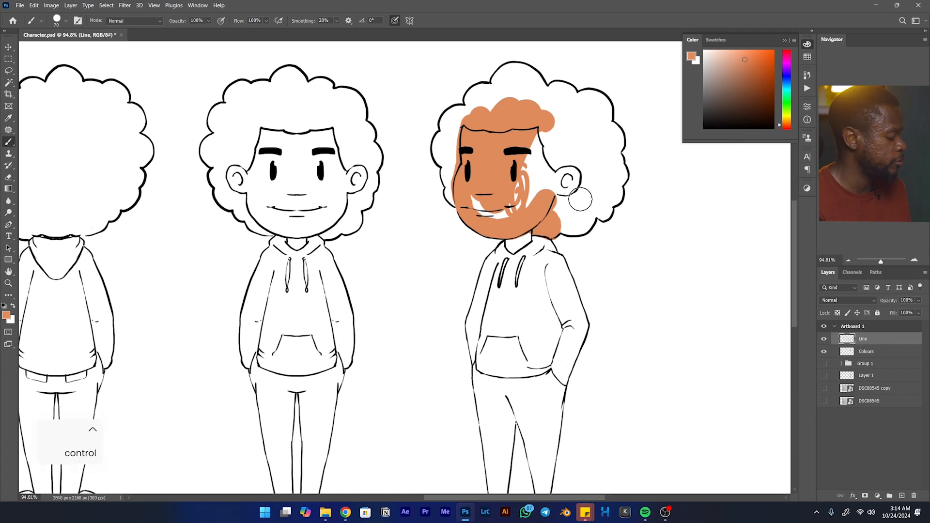
{"action": "key", "text": "q"}
{"action": "key", "text": "w"}
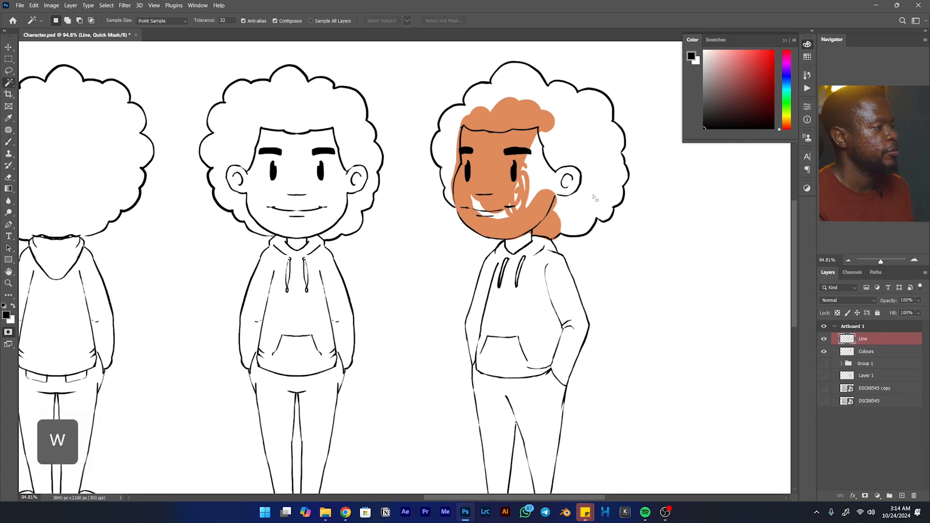
{"action": "key", "text": "space"}
{"action": "left_click_drag", "start_coordinate": [583, 199], "coordinate": [572, 237]}
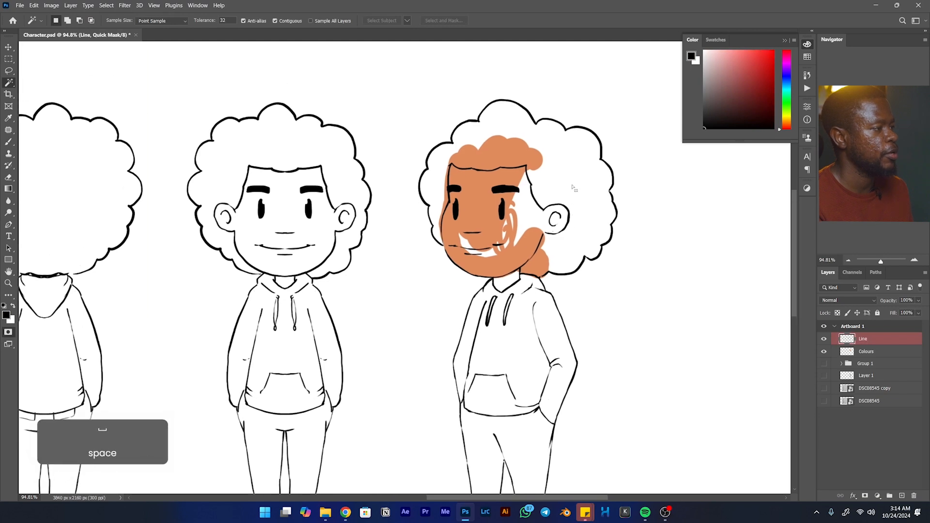
{"action": "key", "text": "ctrl"}
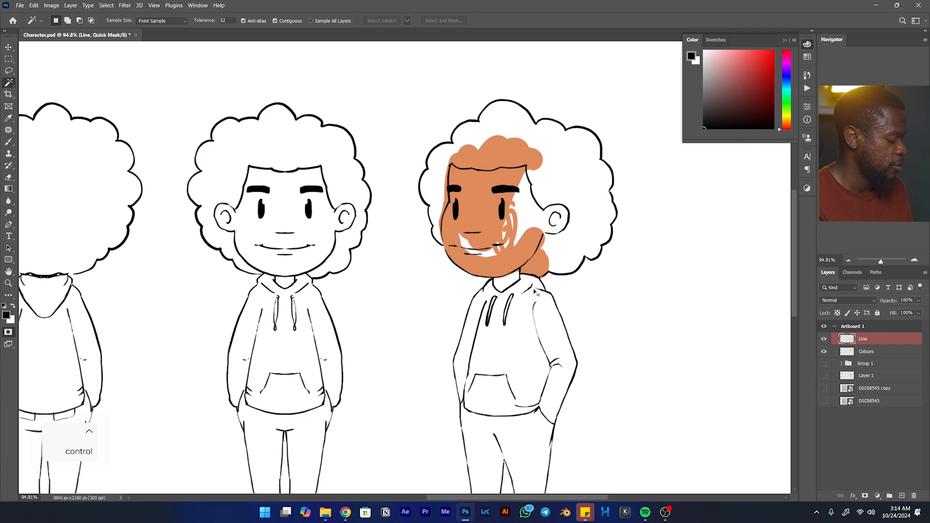
{"action": "key", "text": "ctrl+d"}
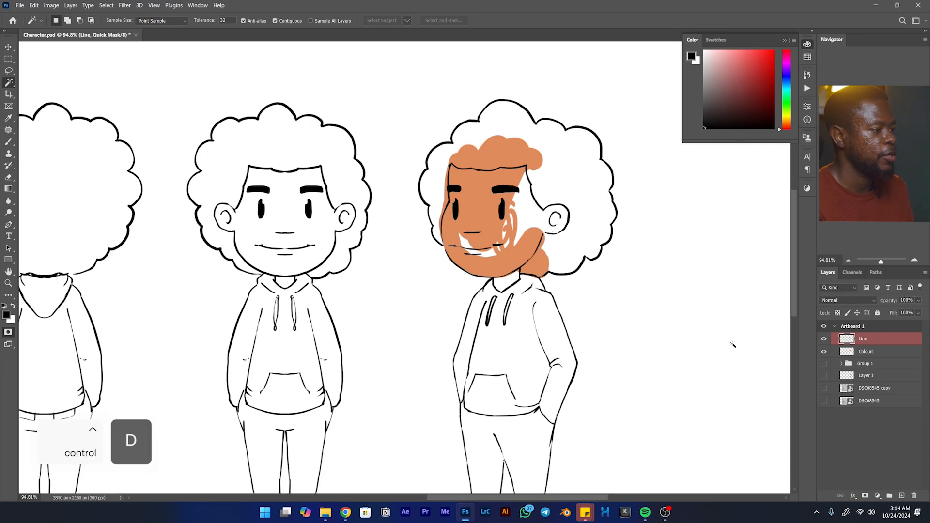
- Exit Quick Mask on the Colours layer and paint the skin tone over the three-quarter view's cheek, ear and lower hair
{"action": "left_click", "coordinate": [869, 352]}
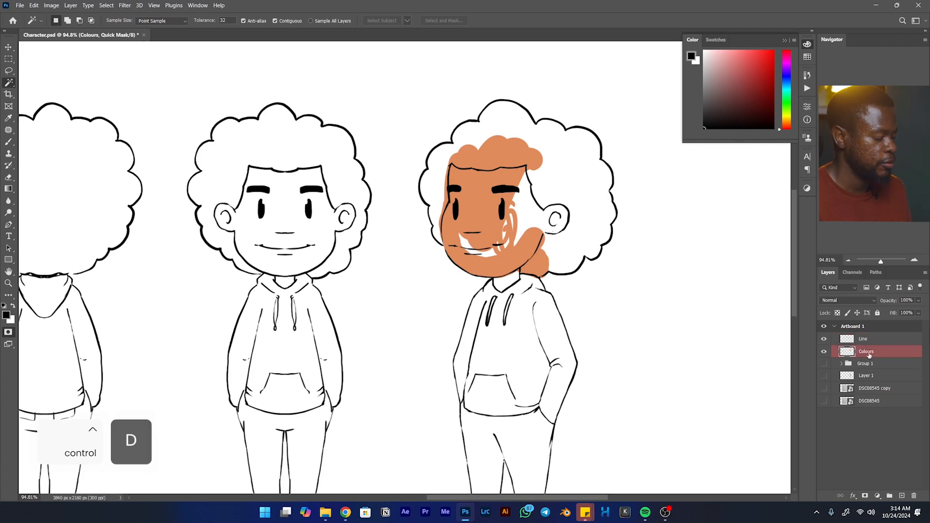
{"action": "key", "text": "b"}
{"action": "mouse_move", "coordinate": [523, 232]}
{"action": "left_mouse_down"}
{"action": "mouse_move", "coordinate": [496, 250]}
{"action": "mouse_move", "coordinate": [517, 226]}
{"action": "left_mouse_up"}
{"action": "key", "text": "ctrl+z"}
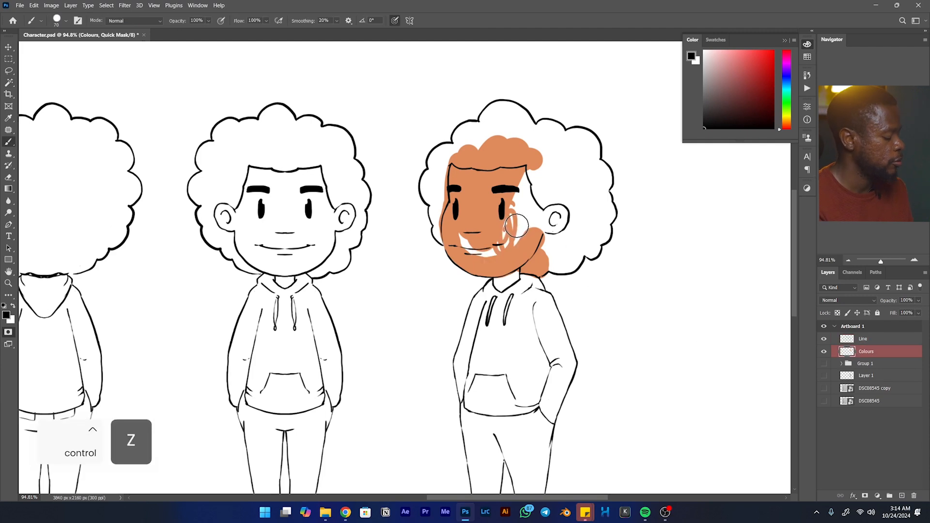
{"action": "left_click", "coordinate": [7, 334]}
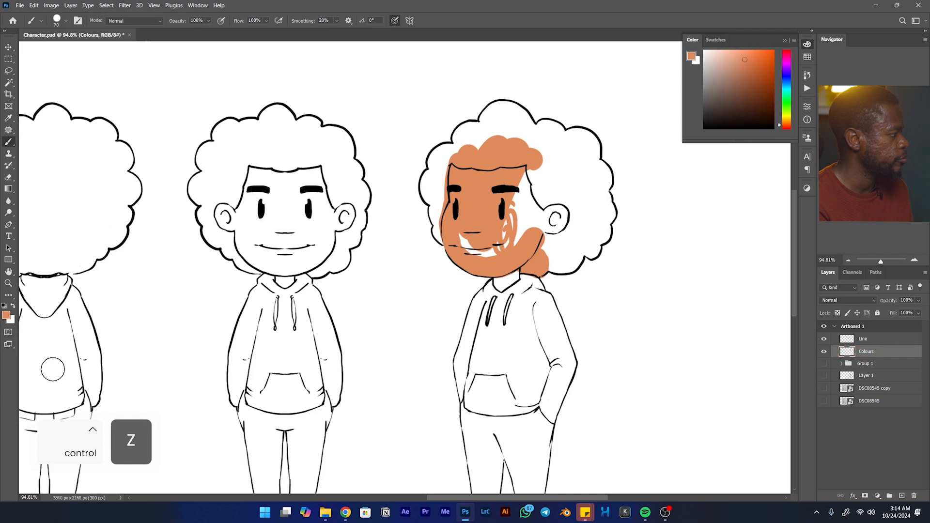
{"action": "mouse_move", "coordinate": [521, 215]}
{"action": "left_mouse_down"}
{"action": "mouse_move", "coordinate": [537, 203]}
{"action": "mouse_move", "coordinate": [526, 252]}
{"action": "mouse_move", "coordinate": [569, 228]}
{"action": "mouse_move", "coordinate": [552, 266]}
{"action": "mouse_move", "coordinate": [566, 267]}
{"action": "mouse_move", "coordinate": [557, 265]}
{"action": "mouse_move", "coordinate": [581, 245]}
{"action": "mouse_move", "coordinate": [588, 254]}
{"action": "mouse_move", "coordinate": [607, 230]}
{"action": "mouse_move", "coordinate": [608, 209]}
{"action": "mouse_move", "coordinate": [589, 222]}
{"action": "left_mouse_up"}
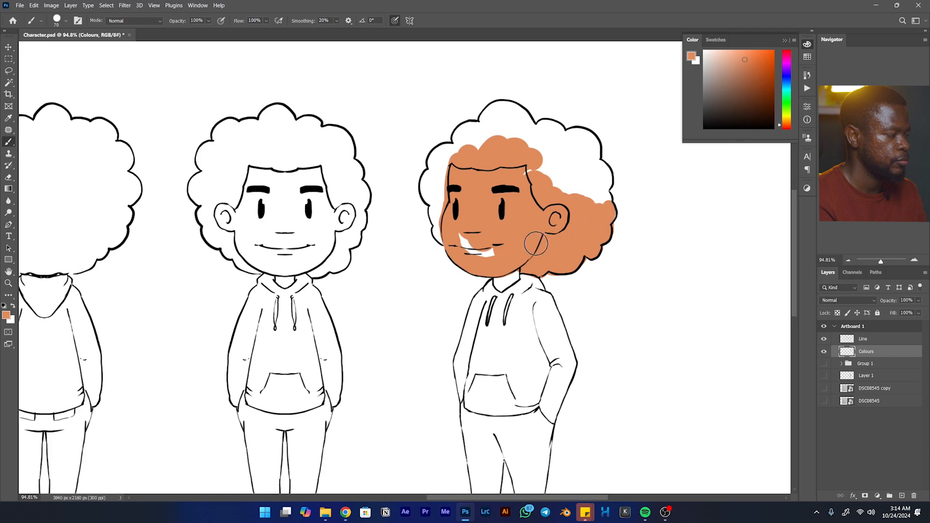
- Paint the skin tone over the three-quarter view's remaining mouth gap, neck and upper hoodie
{"action": "key", "text": "space"}
{"action": "left_click_drag", "start_coordinate": [502, 334], "coordinate": [520, 235]}
{"action": "mouse_move", "coordinate": [525, 148]}
{"action": "left_mouse_down"}
{"action": "mouse_move", "coordinate": [499, 148]}
{"action": "mouse_move", "coordinate": [525, 198]}
{"action": "mouse_move", "coordinate": [533, 154]}
{"action": "left_mouse_up"}
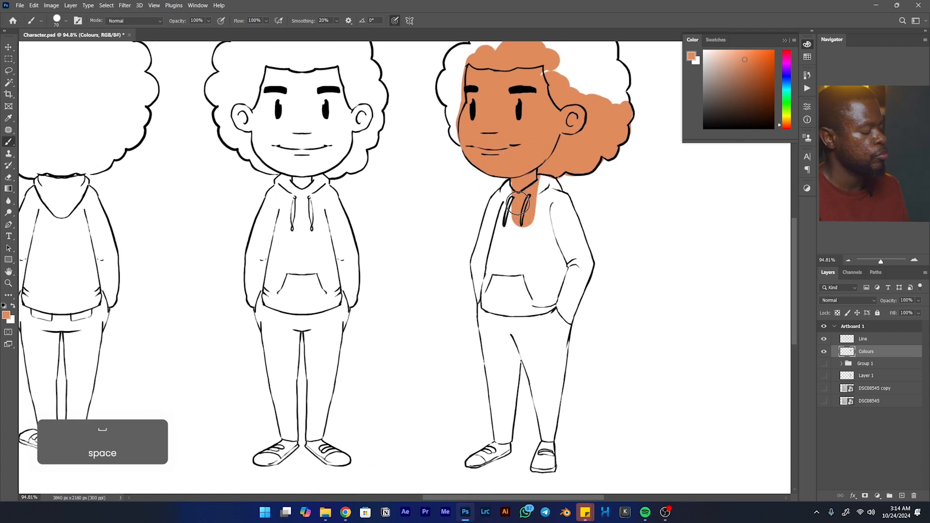
- Lasso the inside of the three-quarter view's hoodie, adding the far sleeve and the leg with the sideways-pointing shoe to the selection
{"action": "key", "text": "l"}
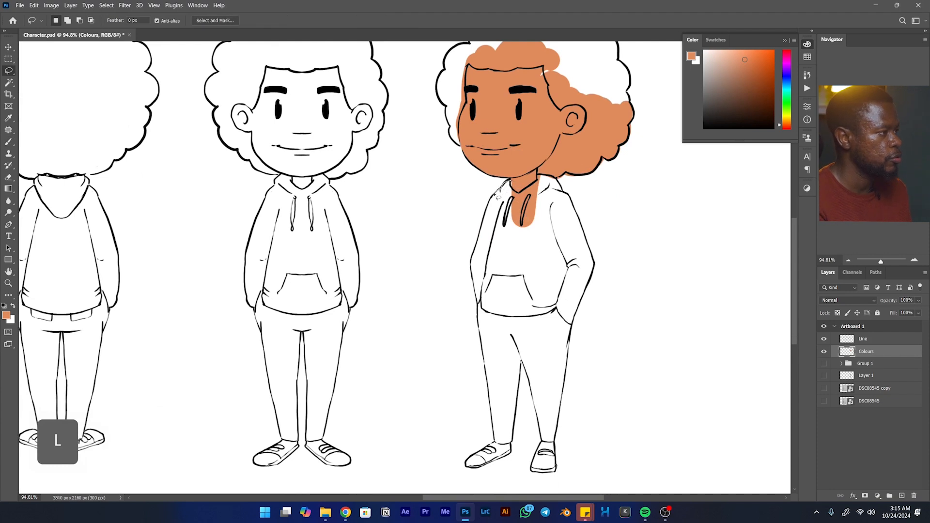
{"action": "mouse_move", "coordinate": [494, 200]}
{"action": "left_mouse_down"}
{"action": "mouse_move", "coordinate": [500, 292]}
{"action": "mouse_move", "coordinate": [555, 293]}
{"action": "mouse_move", "coordinate": [547, 197]}
{"action": "mouse_move", "coordinate": [507, 177]}
{"action": "mouse_move", "coordinate": [550, 176]}
{"action": "mouse_move", "coordinate": [555, 186]}
{"action": "mouse_move", "coordinate": [570, 233]}
{"action": "mouse_move", "coordinate": [539, 273]}
{"action": "mouse_move", "coordinate": [578, 233]}
{"action": "mouse_move", "coordinate": [565, 208]}
{"action": "mouse_move", "coordinate": [585, 263]}
{"action": "mouse_move", "coordinate": [548, 388]}
{"action": "mouse_move", "coordinate": [505, 294]}
{"action": "left_mouse_up"}
{"action": "key", "text": "shift"}
{"action": "mouse_move", "coordinate": [529, 325]}
{"action": "left_mouse_down"}
{"action": "mouse_move", "coordinate": [530, 364]}
{"action": "mouse_move", "coordinate": [520, 360]}
{"action": "mouse_move", "coordinate": [500, 395]}
{"action": "mouse_move", "coordinate": [490, 245]}
{"action": "left_mouse_up"}
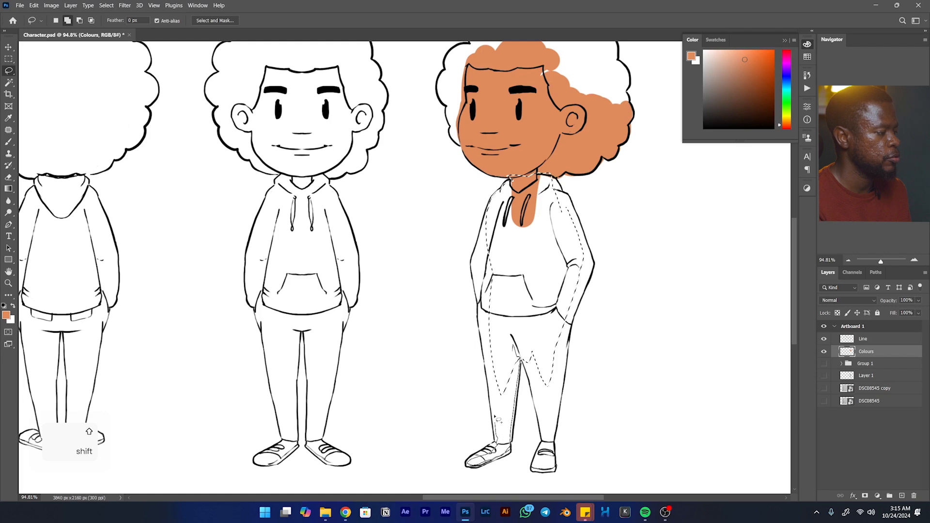
{"action": "left_click_drag", "start_coordinate": [483, 310], "coordinate": [485, 253]}
{"action": "left_click_drag", "start_coordinate": [495, 209], "coordinate": [526, 195]}
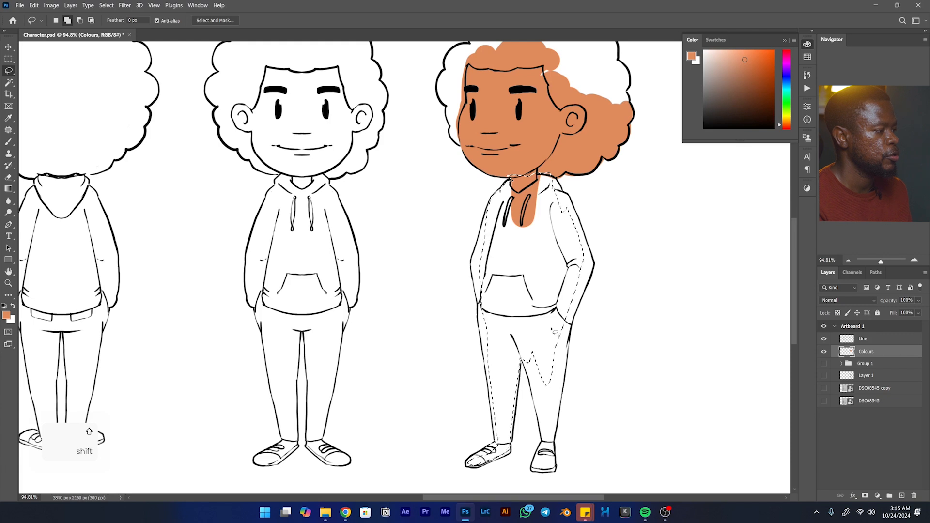
- Add the three-quarter view's forward-facing leg and shoe to the selection, fill it with the skin tone and deselect
{"action": "left_click_drag", "start_coordinate": [520, 354], "coordinate": [534, 380]}
{"action": "left_click_drag", "start_coordinate": [540, 453], "coordinate": [534, 470]}
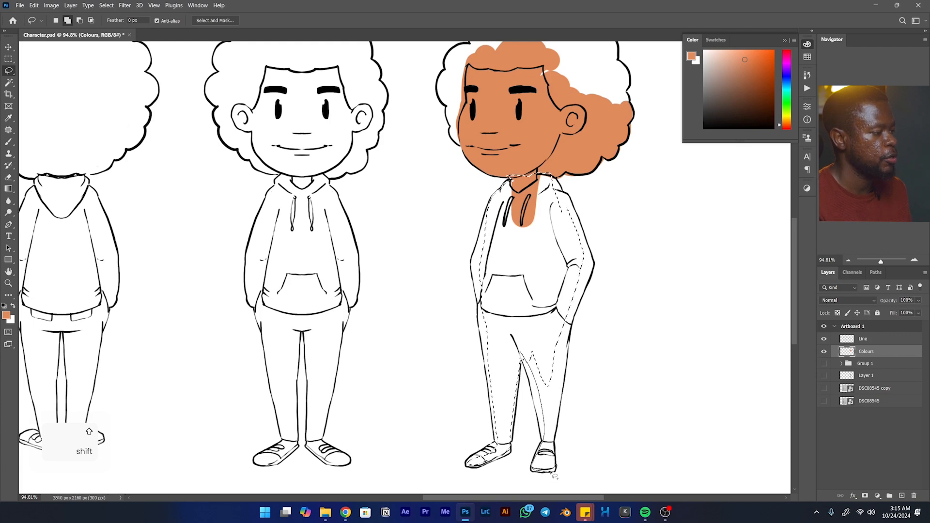
{"action": "left_click_drag", "start_coordinate": [555, 437], "coordinate": [574, 297]}
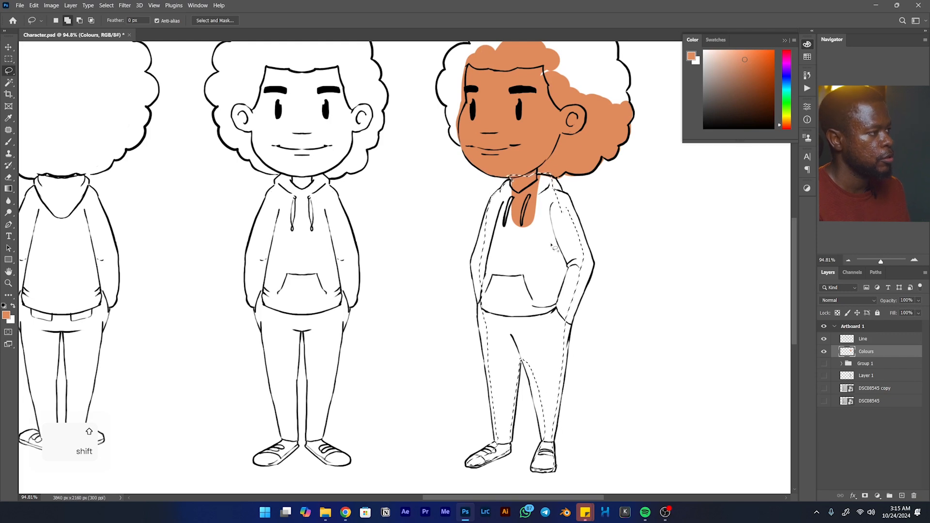
{"action": "key", "text": "b"}
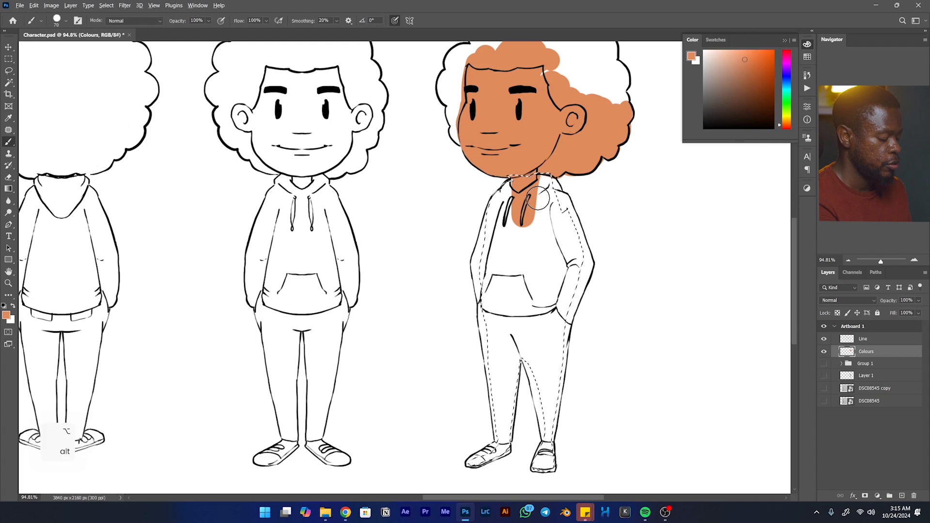
{"action": "key", "text": "alt+BackSpace"}
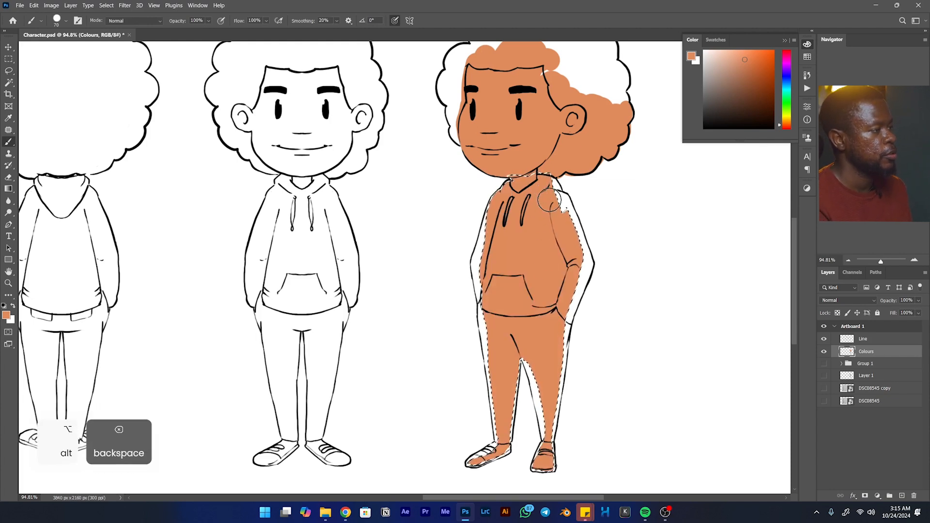
{"action": "key", "text": "ctrl+d"}
- Brush the skin tone into the gaps along the three-quarter view's near shoulder, sleeve and forward-facing trouser leg
{"action": "mouse_move", "coordinate": [539, 181]}
{"action": "left_mouse_down"}
{"action": "mouse_move", "coordinate": [554, 212]}
{"action": "mouse_move", "coordinate": [546, 186]}
{"action": "mouse_move", "coordinate": [560, 204]}
{"action": "mouse_move", "coordinate": [572, 247]}
{"action": "mouse_move", "coordinate": [568, 234]}
{"action": "mouse_move", "coordinate": [575, 236]}
{"action": "mouse_move", "coordinate": [569, 220]}
{"action": "mouse_move", "coordinate": [580, 260]}
{"action": "mouse_move", "coordinate": [572, 285]}
{"action": "mouse_move", "coordinate": [585, 263]}
{"action": "mouse_move", "coordinate": [552, 363]}
{"action": "left_mouse_up"}
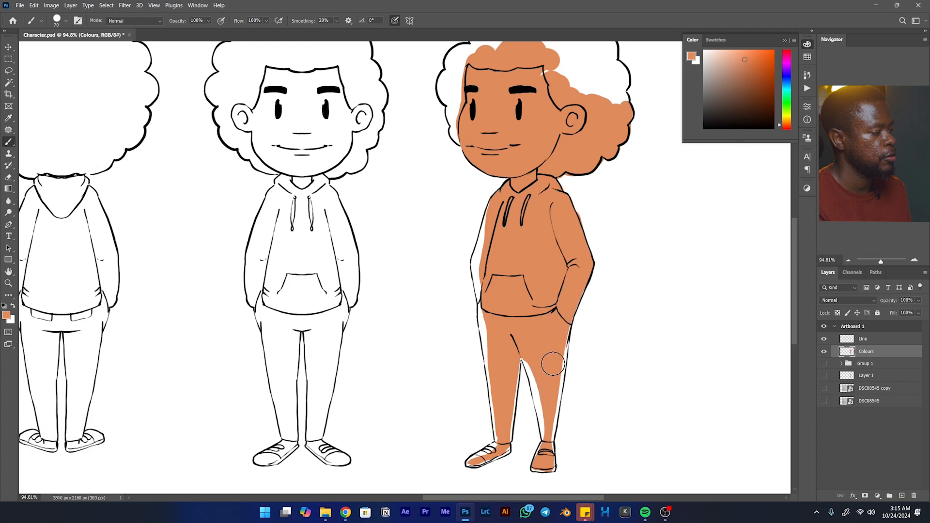
{"action": "left_click_drag", "start_coordinate": [564, 318], "coordinate": [549, 417]}
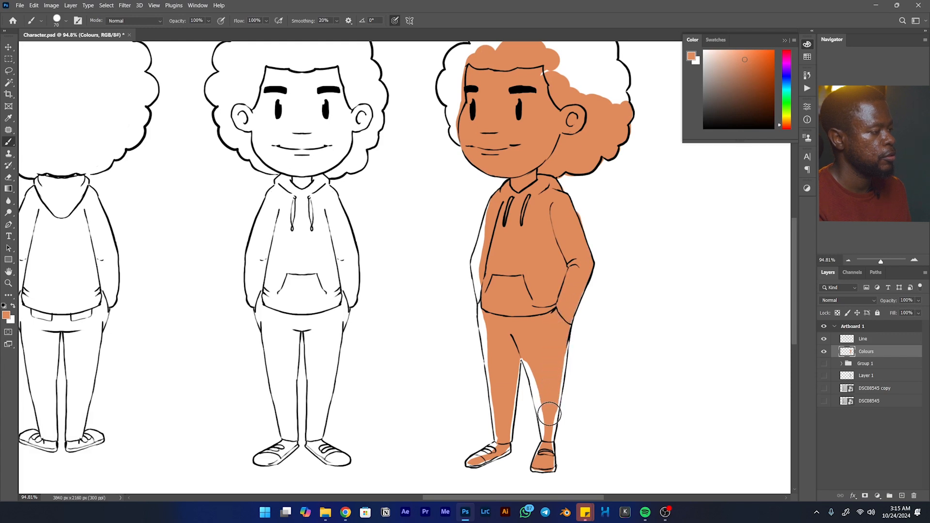
{"action": "mouse_move", "coordinate": [528, 357]}
{"action": "left_mouse_down"}
{"action": "mouse_move", "coordinate": [546, 418]}
{"action": "mouse_move", "coordinate": [537, 359]}
{"action": "mouse_move", "coordinate": [541, 385]}
{"action": "mouse_move", "coordinate": [540, 463]}
{"action": "left_mouse_up"}
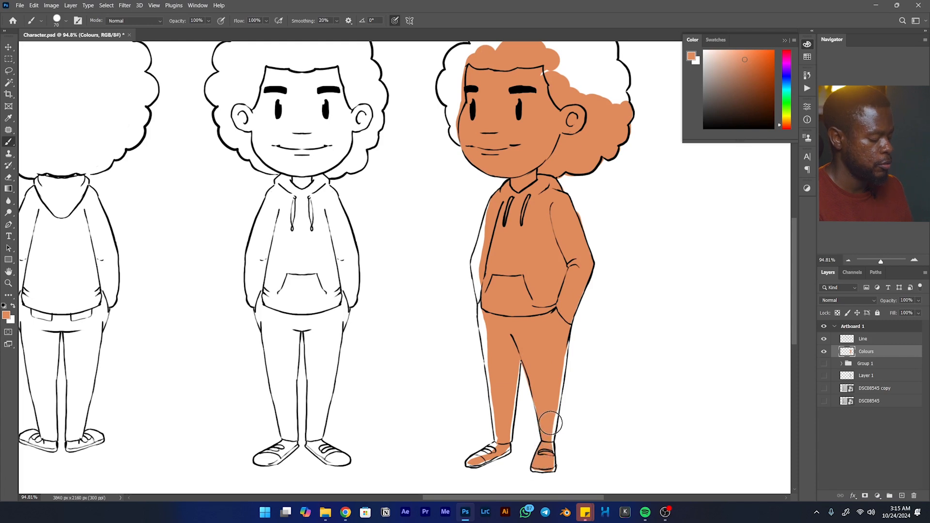
- Reduce the brush to 25 and fill the remaining gaps in the three-quarter view's shoes and along both trouser outlines
{"action": "key", "text": "bracketleft"}
{"action": "key", "text": "bracketleft"}
{"action": "key", "text": "bracketleft"}
{"action": "key", "text": "bracketleft"}
{"action": "key", "text": "bracketleft"}
{"action": "key", "text": "bracketleft"}
{"action": "key", "text": "bracketleft"}
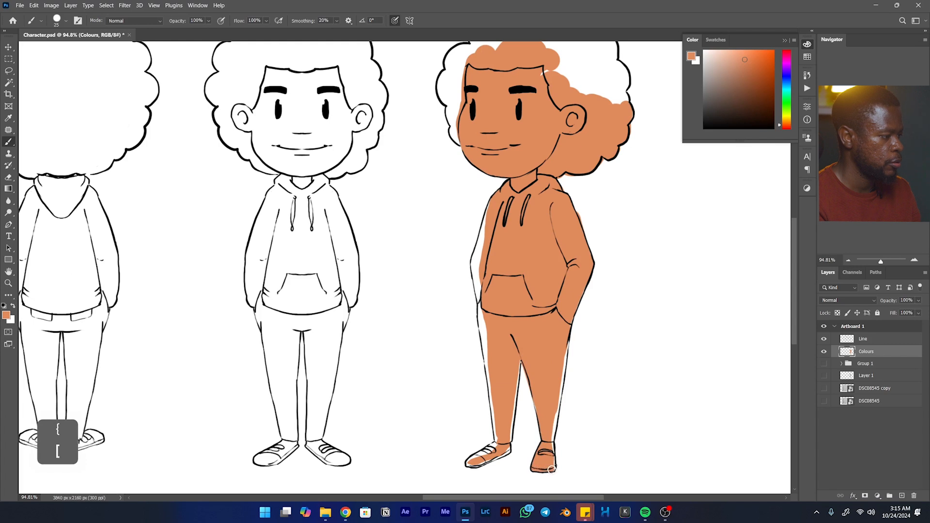
{"action": "left_click_drag", "start_coordinate": [551, 445], "coordinate": [569, 331]}
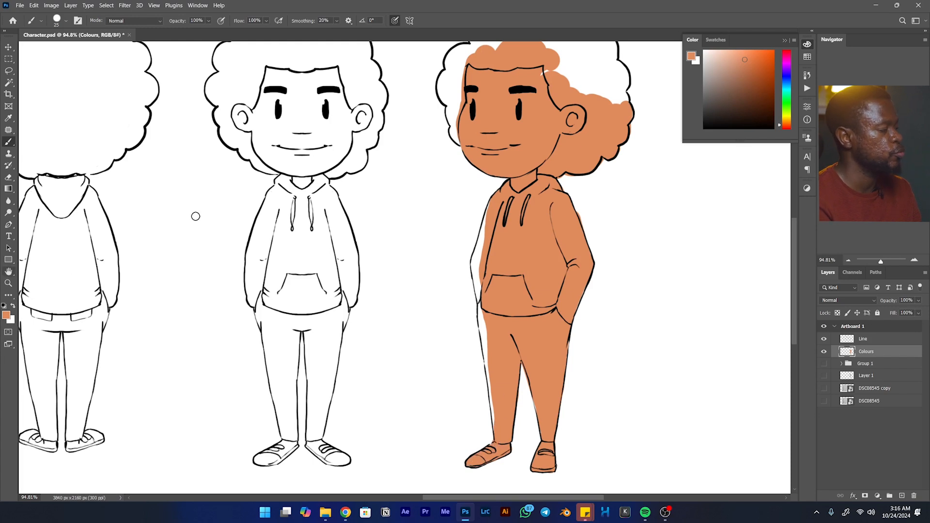
{"action": "left_click_drag", "start_coordinate": [483, 319], "coordinate": [493, 383]}
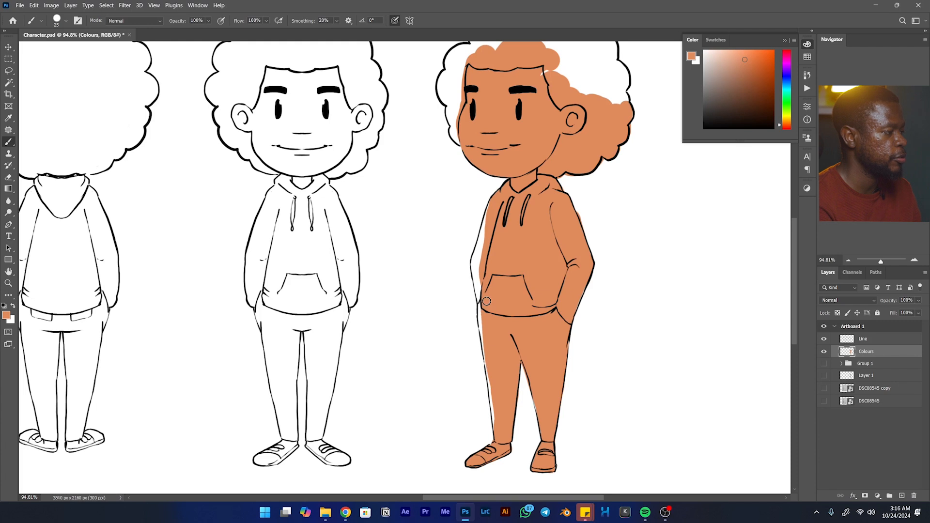
{"action": "mouse_move", "coordinate": [481, 304]}
{"action": "left_mouse_down"}
{"action": "mouse_move", "coordinate": [482, 307]}
{"action": "mouse_move", "coordinate": [497, 424]}
{"action": "left_mouse_up"}
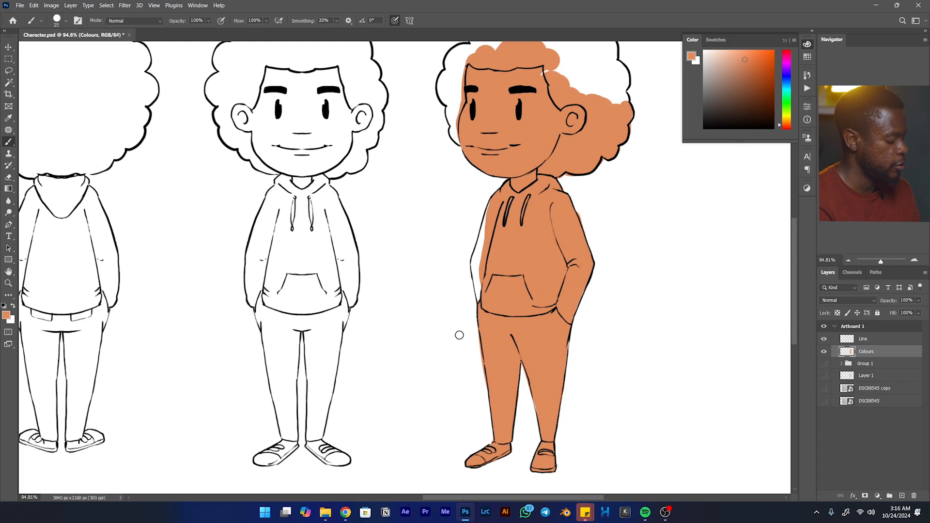
- Brush the skin tone into the unfilled far sleeve of the three-quarter view's hoodie
{"action": "key", "text": "e"}
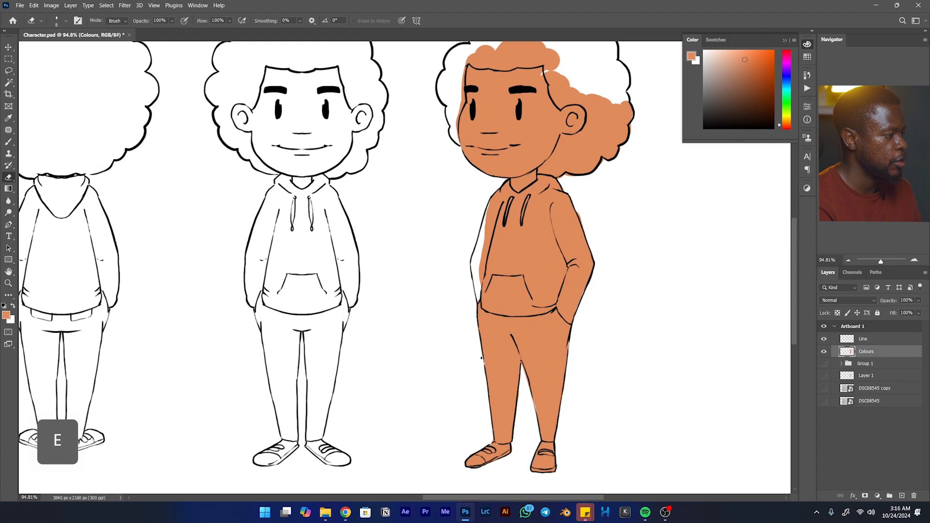
{"action": "key", "text": "b"}
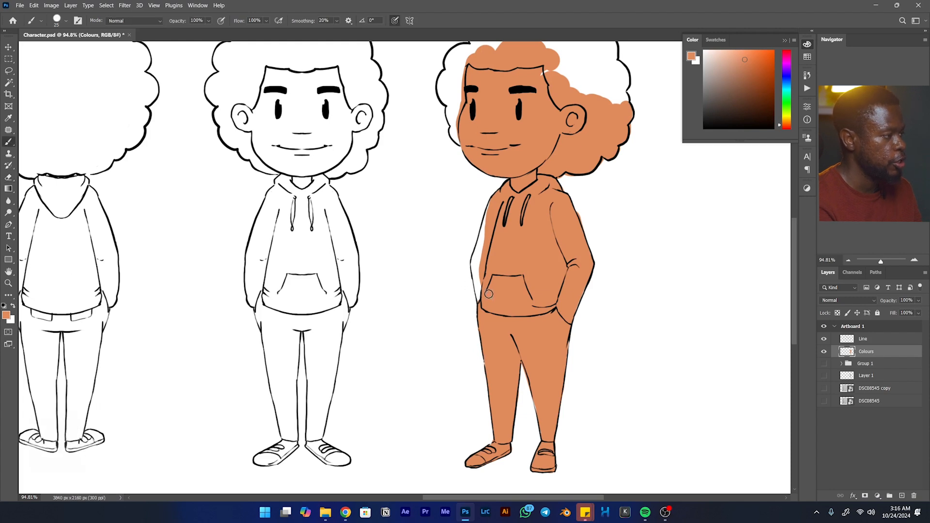
{"action": "mouse_move", "coordinate": [483, 309]}
{"action": "left_mouse_down"}
{"action": "mouse_move", "coordinate": [474, 256]}
{"action": "mouse_move", "coordinate": [492, 213]}
{"action": "left_mouse_up"}
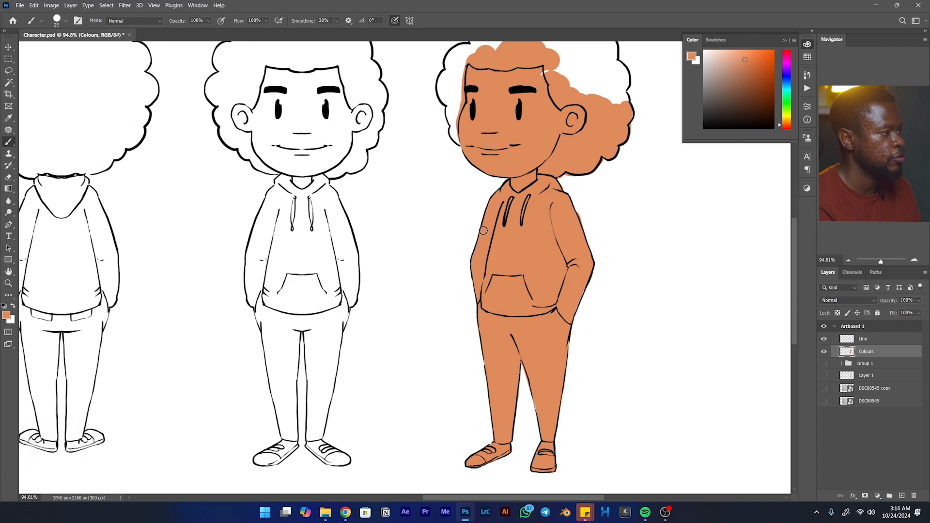
- Brush the skin tone along the inside of the three-quarter view's hair outline, from the far cheek over the crown to the back
{"action": "key", "text": "space"}
{"action": "left_click_drag", "start_coordinate": [570, 183], "coordinate": [529, 381]}
{"action": "left_click_drag", "start_coordinate": [515, 254], "coordinate": [521, 256]}
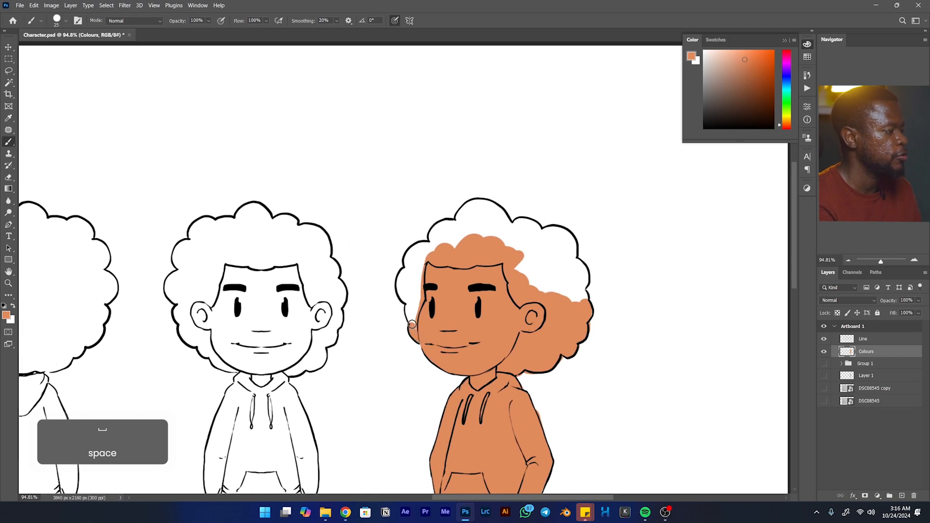
{"action": "mouse_move", "coordinate": [411, 316]}
{"action": "left_mouse_down"}
{"action": "mouse_move", "coordinate": [419, 335]}
{"action": "mouse_move", "coordinate": [401, 275]}
{"action": "mouse_move", "coordinate": [448, 222]}
{"action": "left_mouse_up"}
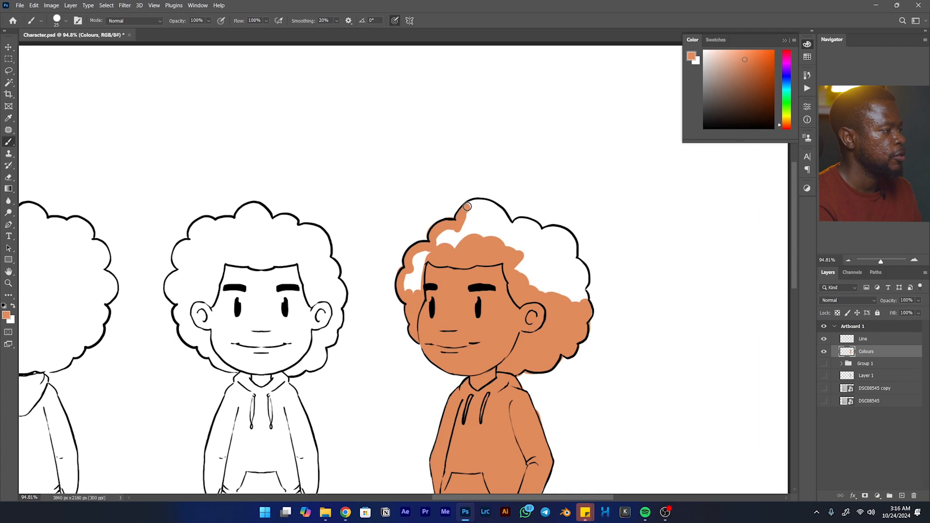
{"action": "mouse_move", "coordinate": [494, 207]}
{"action": "left_mouse_down"}
{"action": "mouse_move", "coordinate": [518, 246]}
{"action": "mouse_move", "coordinate": [525, 236]}
{"action": "mouse_move", "coordinate": [513, 221]}
{"action": "mouse_move", "coordinate": [538, 229]}
{"action": "mouse_move", "coordinate": [533, 286]}
{"action": "left_mouse_up"}
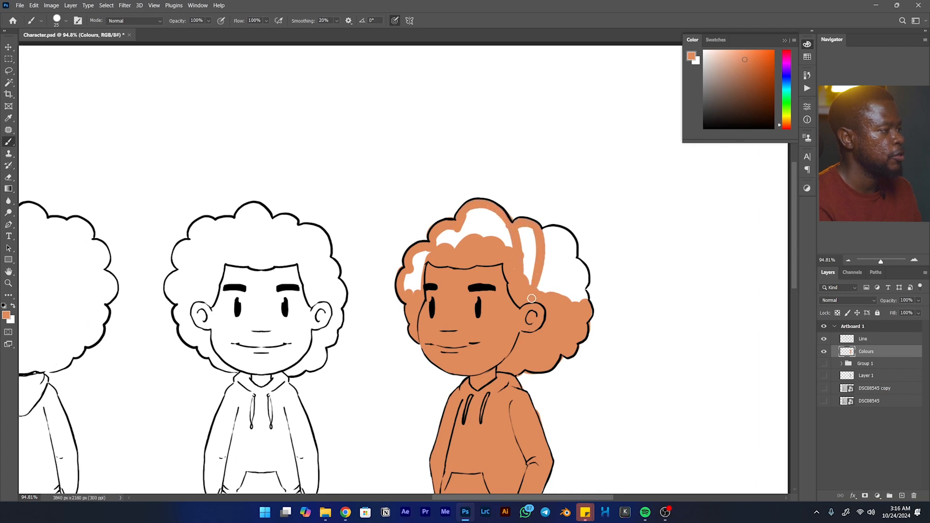
{"action": "mouse_move", "coordinate": [562, 233]}
{"action": "left_mouse_down"}
{"action": "mouse_move", "coordinate": [570, 274]}
{"action": "mouse_move", "coordinate": [549, 295]}
{"action": "mouse_move", "coordinate": [576, 261]}
{"action": "mouse_move", "coordinate": [580, 289]}
{"action": "left_mouse_up"}
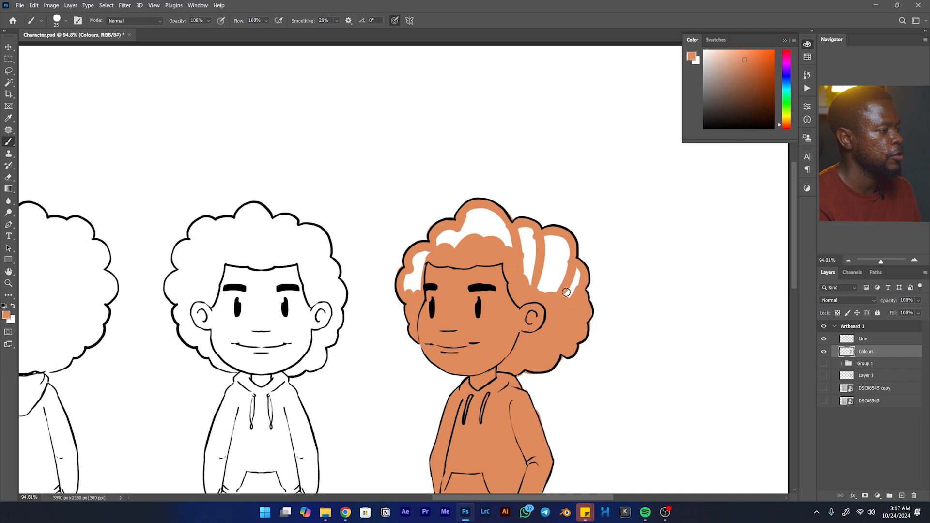
- Lasso the unfilled inside of the three-quarter view's hair, fill it with the skin tone, deselect and brush over the leftover slivers
{"action": "key", "text": "l"}
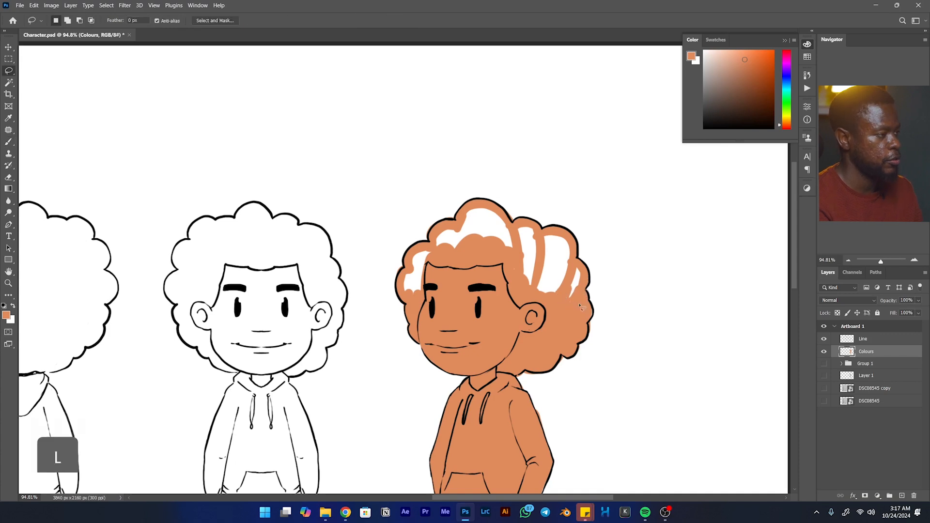
{"action": "left_click_drag", "start_coordinate": [570, 311], "coordinate": [586, 279]}
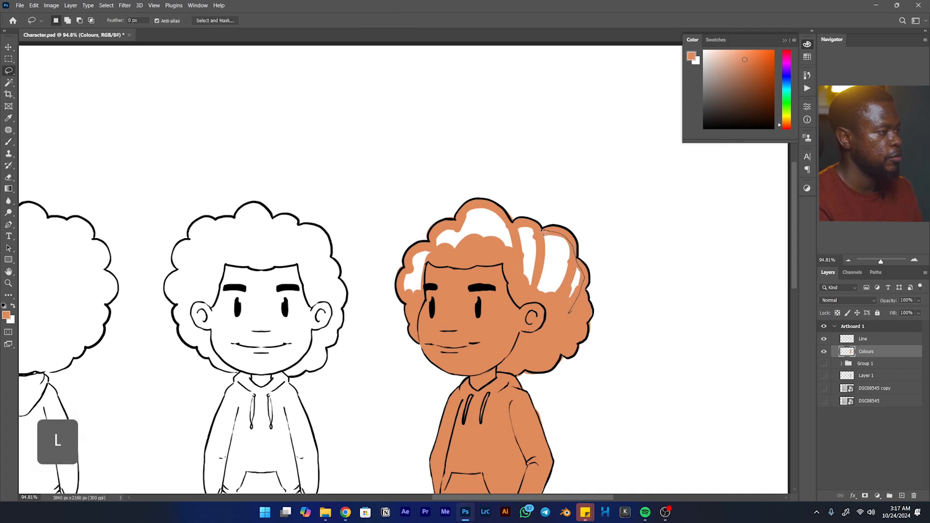
{"action": "left_click_drag", "start_coordinate": [467, 215], "coordinate": [451, 232]}
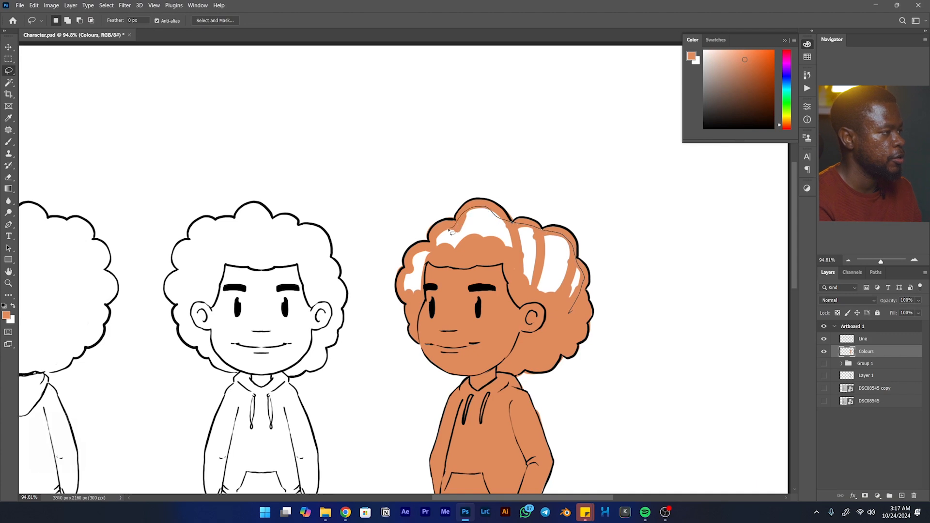
{"action": "left_click_drag", "start_coordinate": [446, 310], "coordinate": [569, 311]}
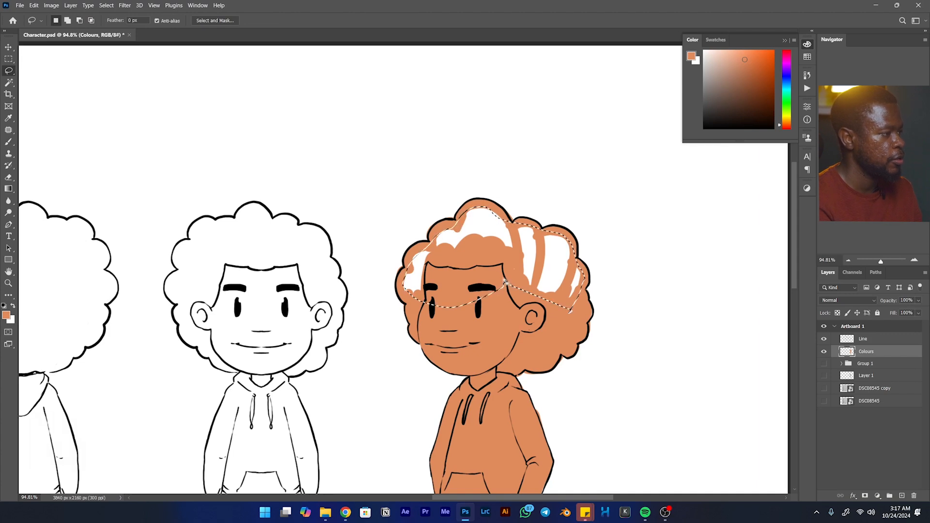
{"action": "key", "text": "alt+BackSpace"}
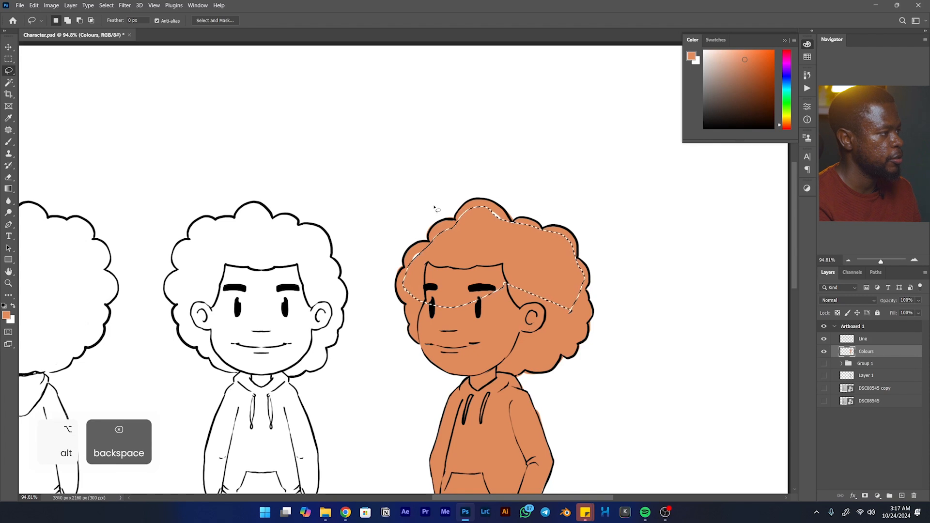
{"action": "key", "text": "ctrl"}
{"action": "key", "text": "ctrl+d"}
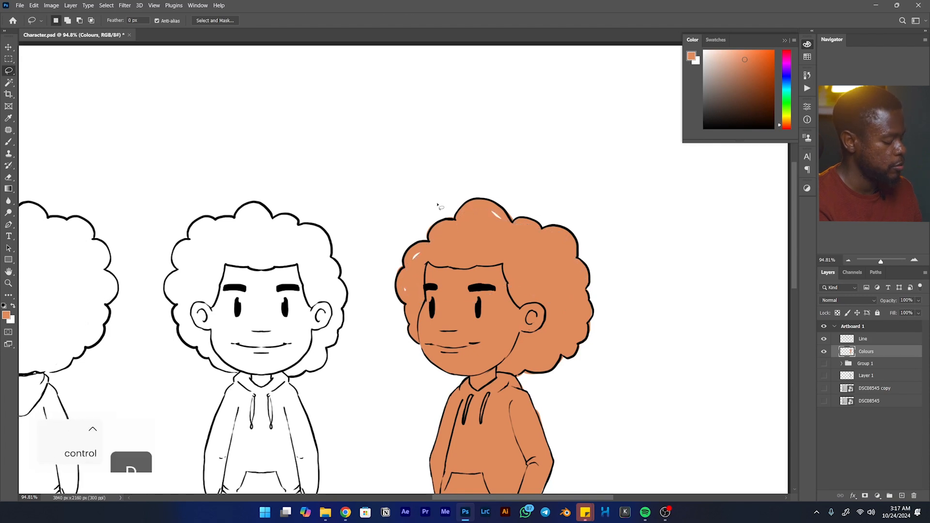
{"action": "key", "text": "b"}
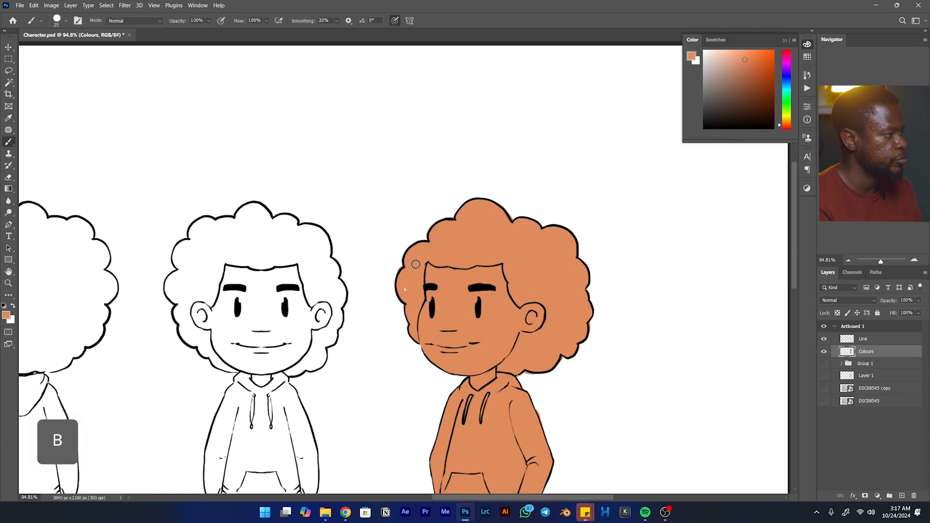
- Add a new layer above Colours and clip it to the Colours layer
{"action": "left_click_drag", "start_coordinate": [526, 341], "coordinate": [465, 160]}
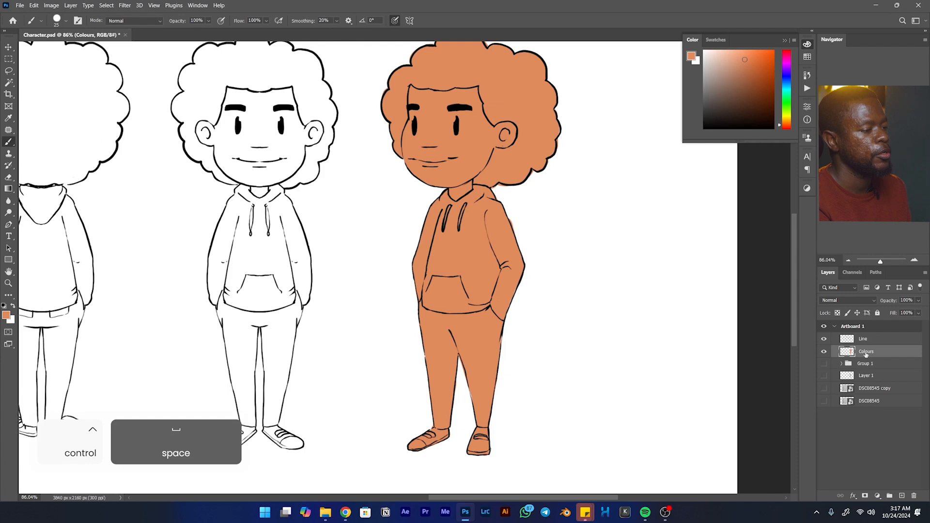
{"action": "left_click", "coordinate": [902, 495]}
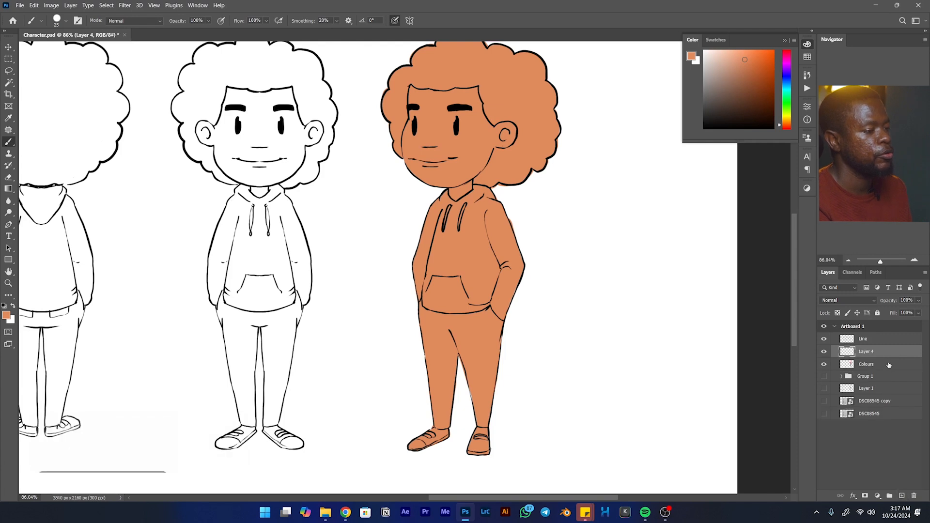
{"action": "right_click", "coordinate": [884, 352]}
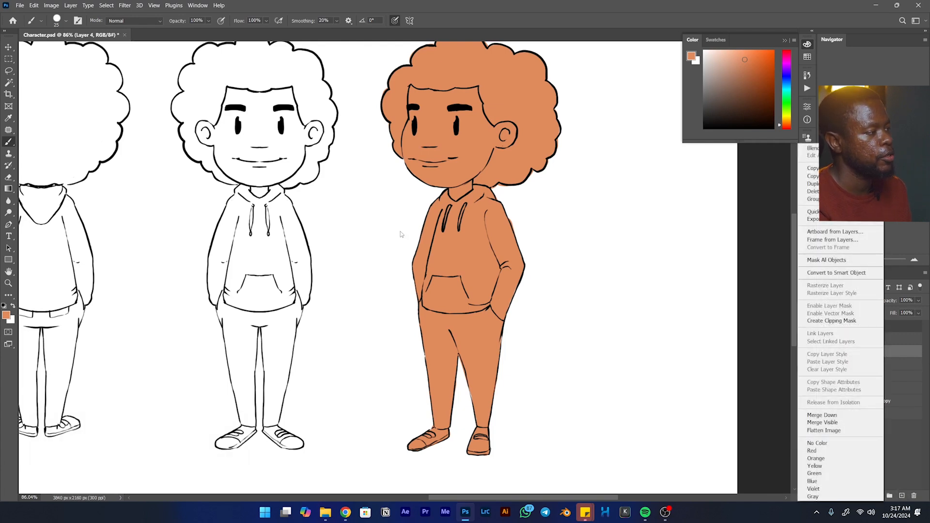
{"action": "left_click", "coordinate": [847, 322]}
{"action": "right_click", "coordinate": [891, 355]}
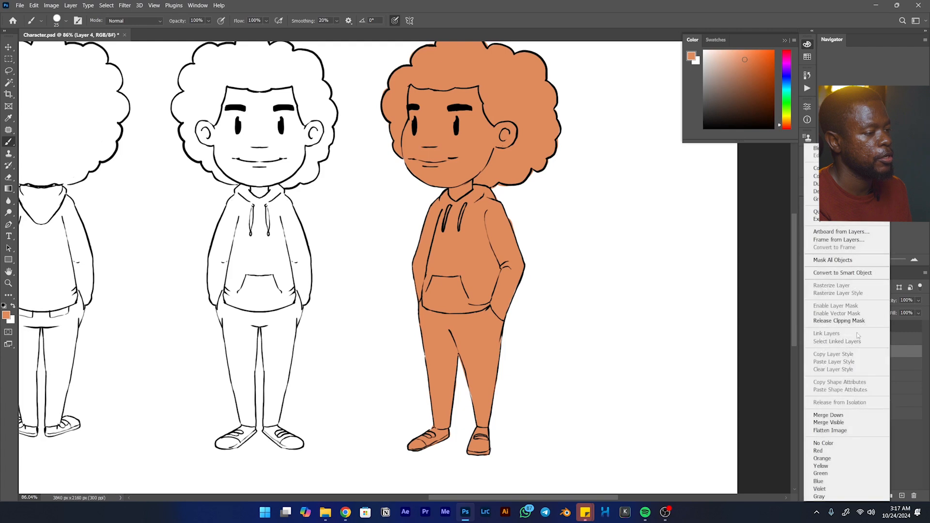
{"action": "left_click", "coordinate": [903, 350]}
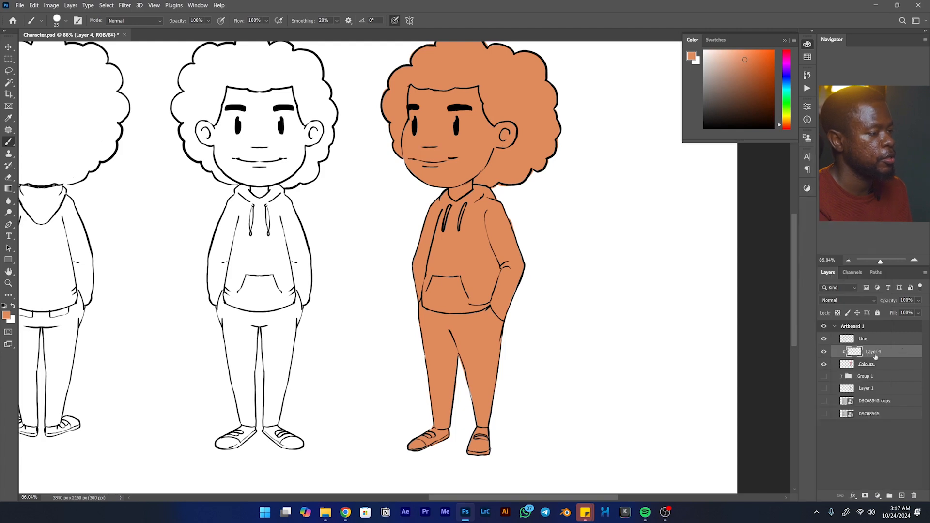
- Choose a light blue and paint the three-quarter view's hoodie along the near forearm, hem, far sleeve and hood on the clipped layer
{"action": "left_click", "coordinate": [787, 88]}
{"action": "left_click_drag", "start_coordinate": [787, 88], "coordinate": [788, 84]}
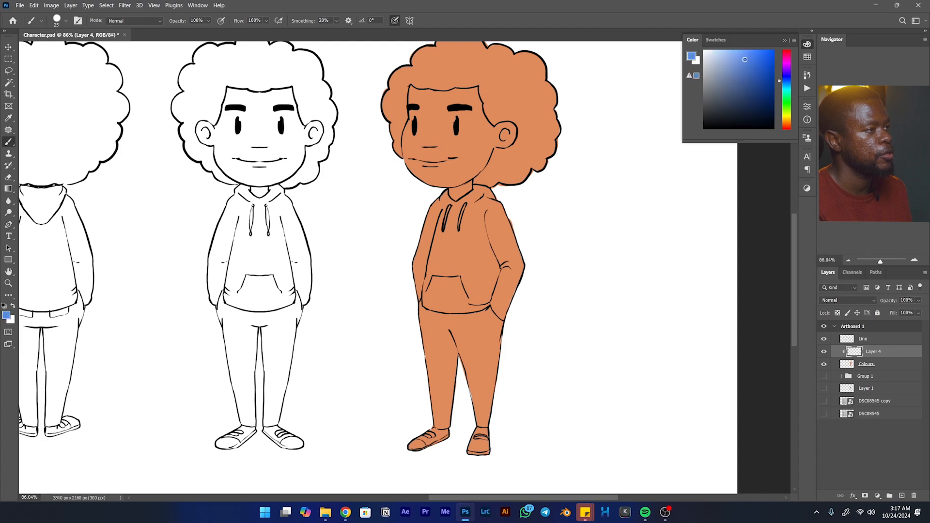
{"action": "left_click_drag", "start_coordinate": [745, 59], "coordinate": [738, 55]}
{"action": "mouse_move", "coordinate": [511, 230]}
{"action": "left_mouse_down"}
{"action": "mouse_move", "coordinate": [496, 264]}
{"action": "mouse_move", "coordinate": [515, 228]}
{"action": "left_mouse_up"}
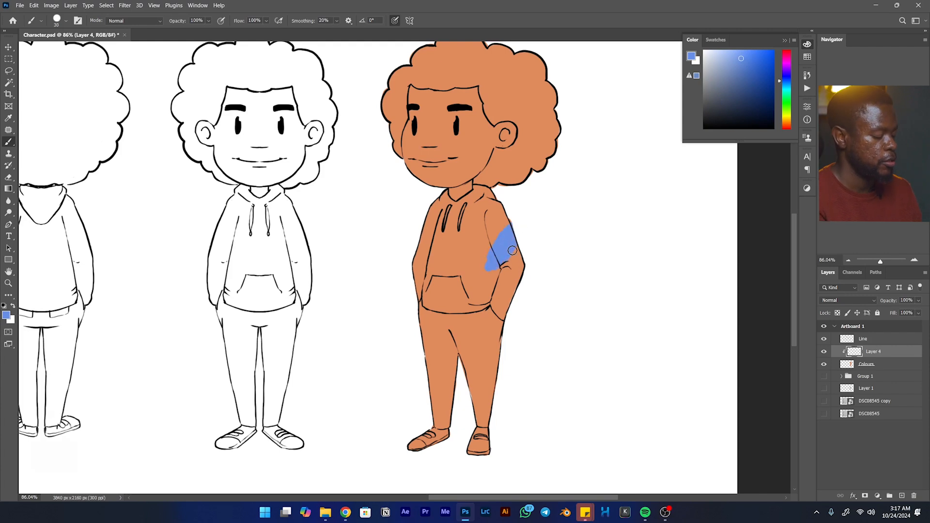
{"action": "key", "text": "bracketright"}
{"action": "key", "text": "bracketright"}
{"action": "key", "text": "bracketright"}
{"action": "key", "text": "bracketright"}
{"action": "key", "text": "bracketright"}
{"action": "key", "text": "bracketright"}
{"action": "mouse_move", "coordinate": [504, 289]}
{"action": "left_mouse_down"}
{"action": "mouse_move", "coordinate": [503, 308]}
{"action": "mouse_move", "coordinate": [492, 293]}
{"action": "mouse_move", "coordinate": [503, 307]}
{"action": "mouse_move", "coordinate": [518, 236]}
{"action": "mouse_move", "coordinate": [489, 294]}
{"action": "mouse_move", "coordinate": [498, 293]}
{"action": "mouse_move", "coordinate": [466, 302]}
{"action": "mouse_move", "coordinate": [418, 282]}
{"action": "mouse_move", "coordinate": [414, 253]}
{"action": "mouse_move", "coordinate": [430, 269]}
{"action": "mouse_move", "coordinate": [424, 249]}
{"action": "mouse_move", "coordinate": [441, 197]}
{"action": "mouse_move", "coordinate": [439, 213]}
{"action": "mouse_move", "coordinate": [477, 184]}
{"action": "mouse_move", "coordinate": [447, 201]}
{"action": "mouse_move", "coordinate": [452, 208]}
{"action": "mouse_move", "coordinate": [483, 191]}
{"action": "left_mouse_up"}
{"action": "key", "text": "bracketleft"}
{"action": "key", "text": "bracketleft"}
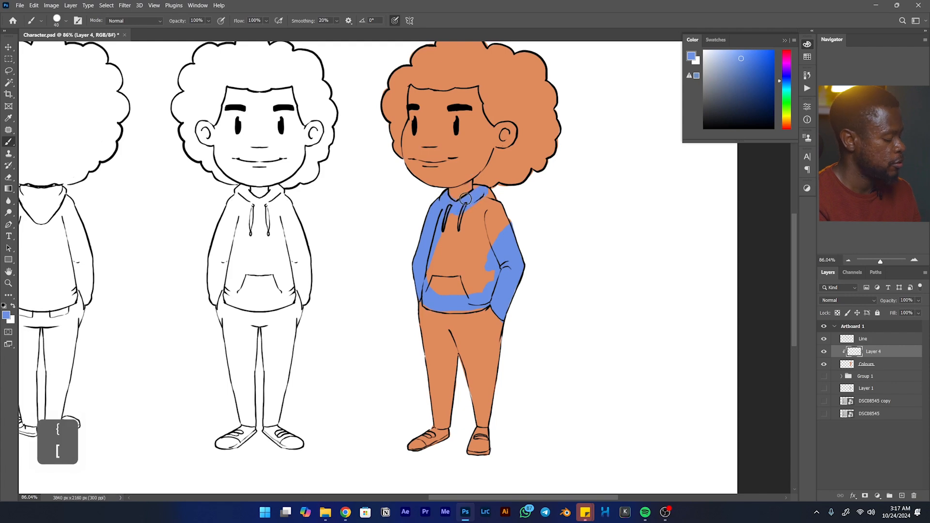
- Brush the light blue over the hoodie's near shoulder and upper sleeve, and touch up its hem
{"action": "key", "text": "e"}
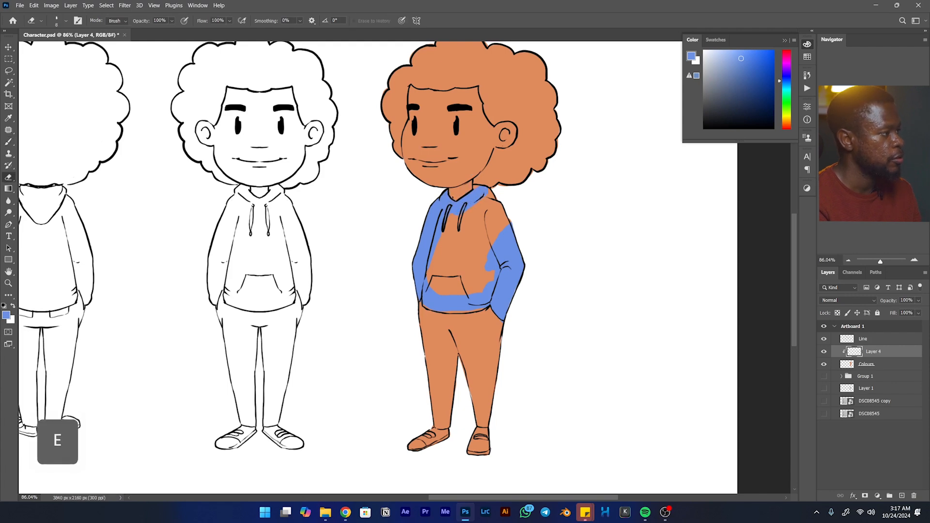
{"action": "key", "text": "b"}
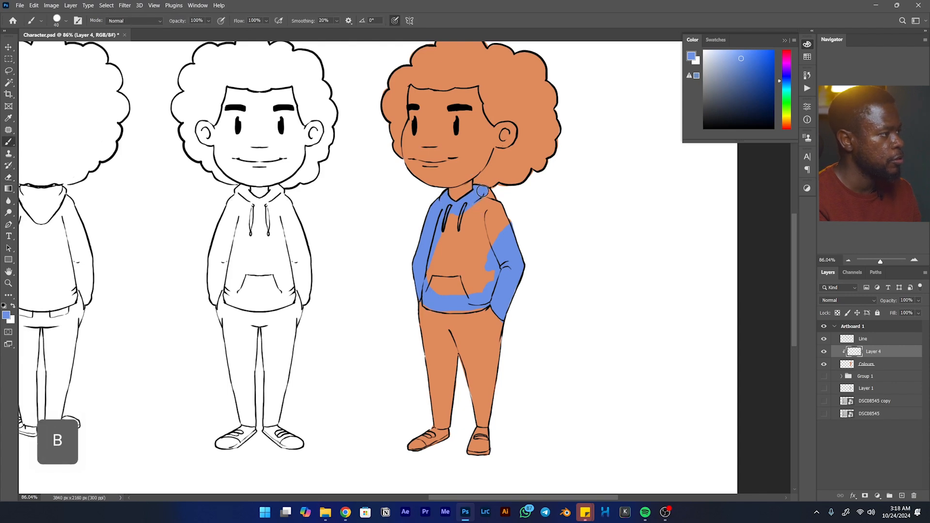
{"action": "left_click_drag", "start_coordinate": [493, 203], "coordinate": [517, 232]}
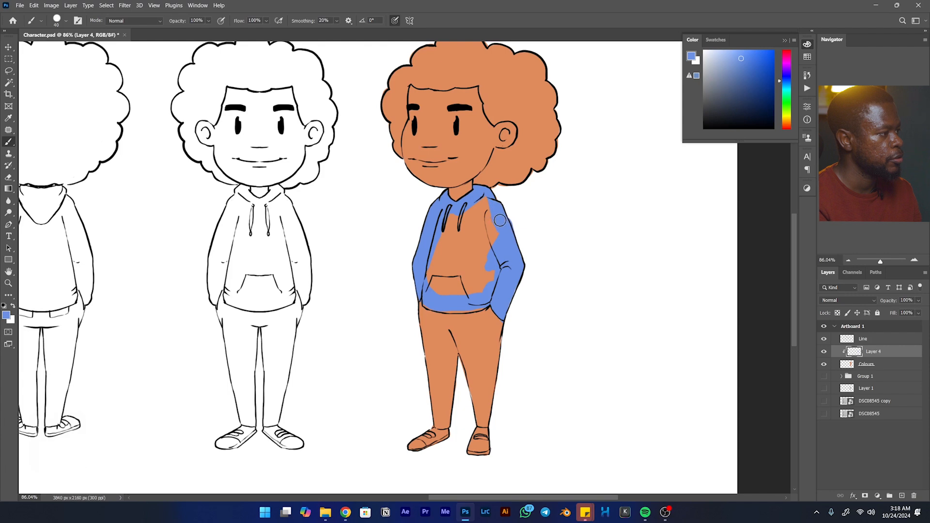
{"action": "left_click_drag", "start_coordinate": [486, 302], "coordinate": [451, 308]}
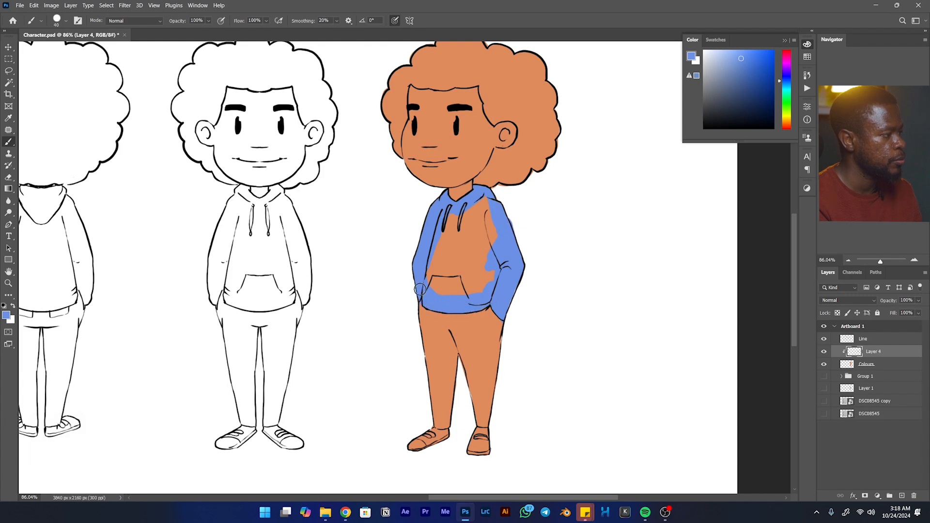
- Lasso the unpainted middle of the three-quarter view's hoodie, fill it with the light blue and deselect
{"action": "key", "text": "e"}
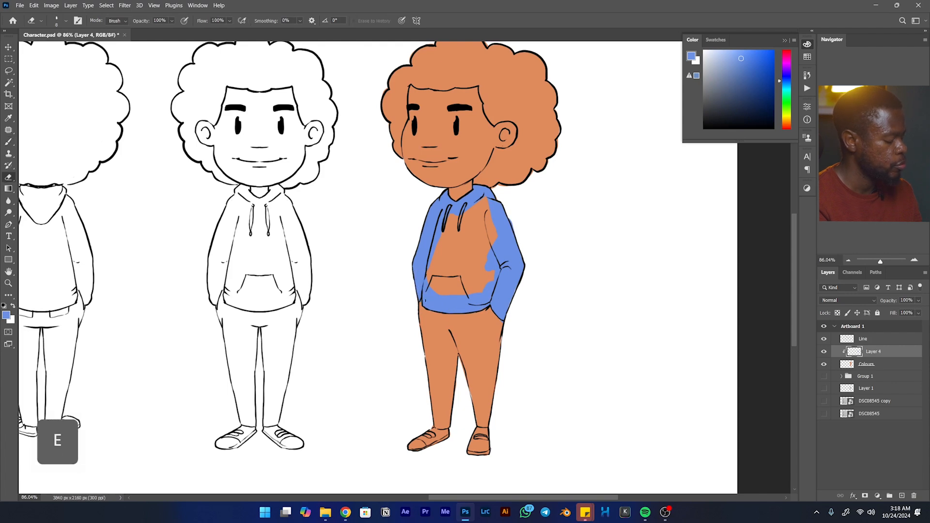
{"action": "key", "text": "l"}
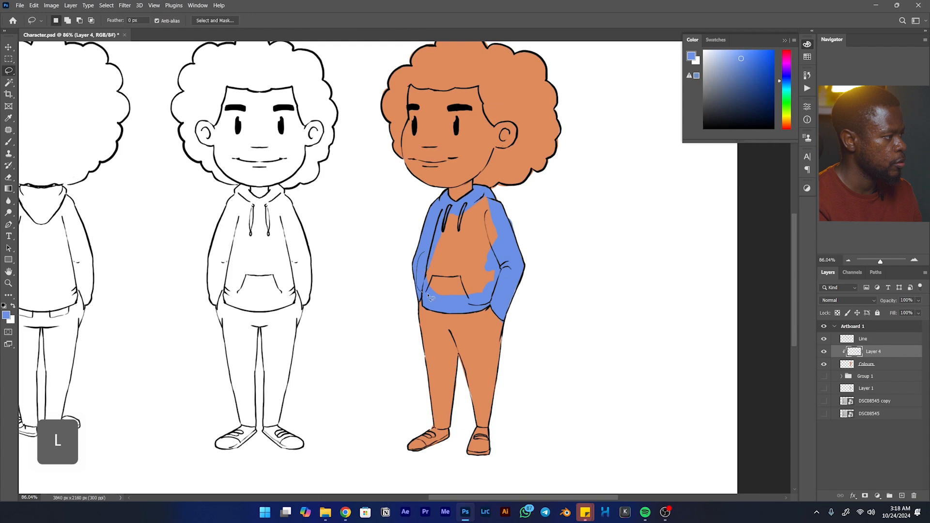
{"action": "mouse_move", "coordinate": [518, 261]}
{"action": "left_mouse_down"}
{"action": "mouse_move", "coordinate": [520, 221]}
{"action": "mouse_move", "coordinate": [498, 200]}
{"action": "left_mouse_up"}
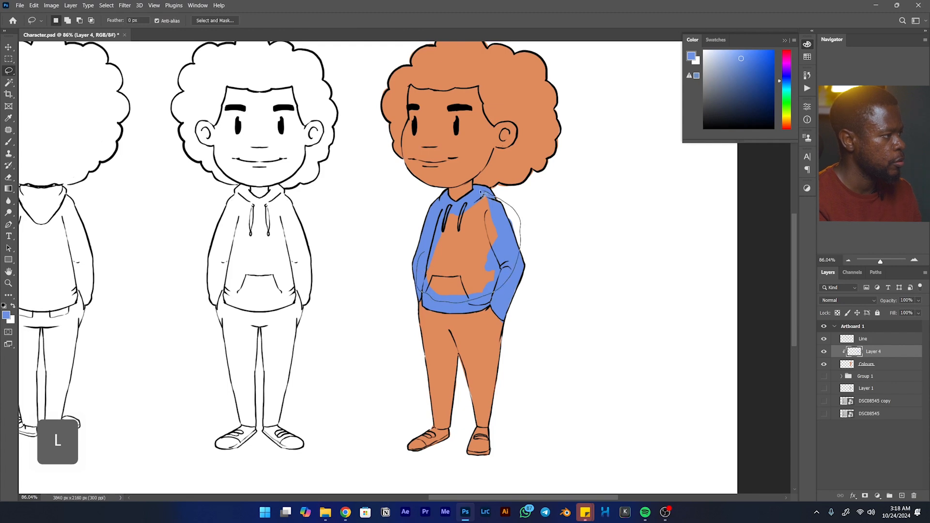
{"action": "left_click_drag", "start_coordinate": [414, 246], "coordinate": [418, 263]}
{"action": "key", "text": "alt+BackSpace"}
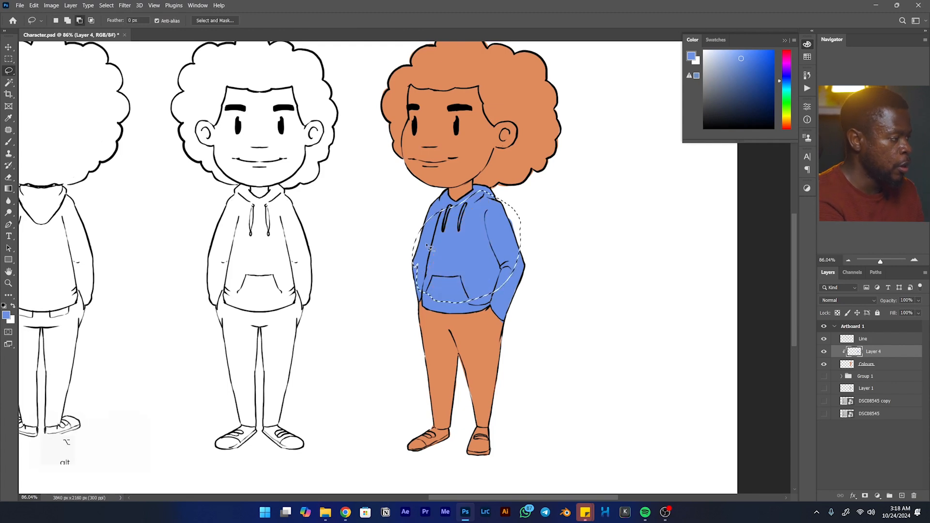
{"action": "left_click", "coordinate": [508, 301]}
- Choose a dark blue with the Brush and add a new layer directly above the Colours layer for the trousers
{"action": "left_click_drag", "start_coordinate": [512, 318], "coordinate": [498, 253]}
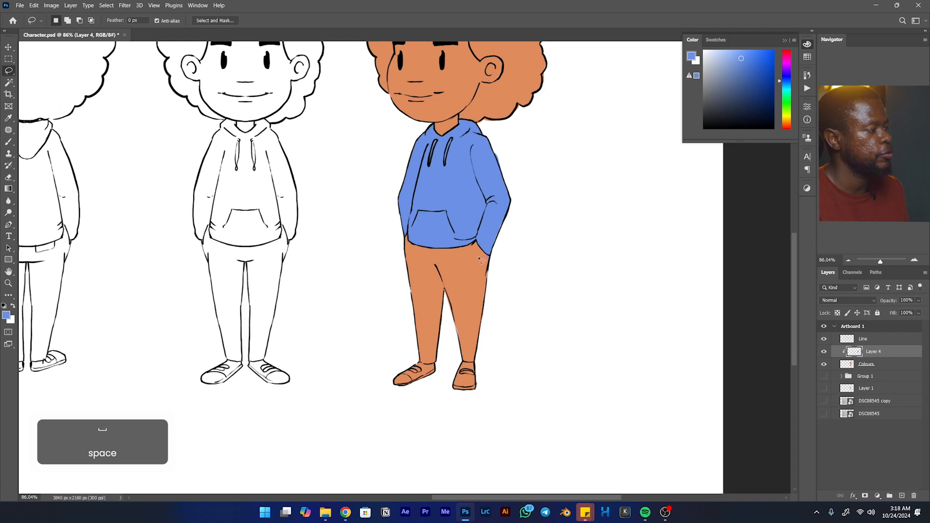
{"action": "key", "text": "b"}
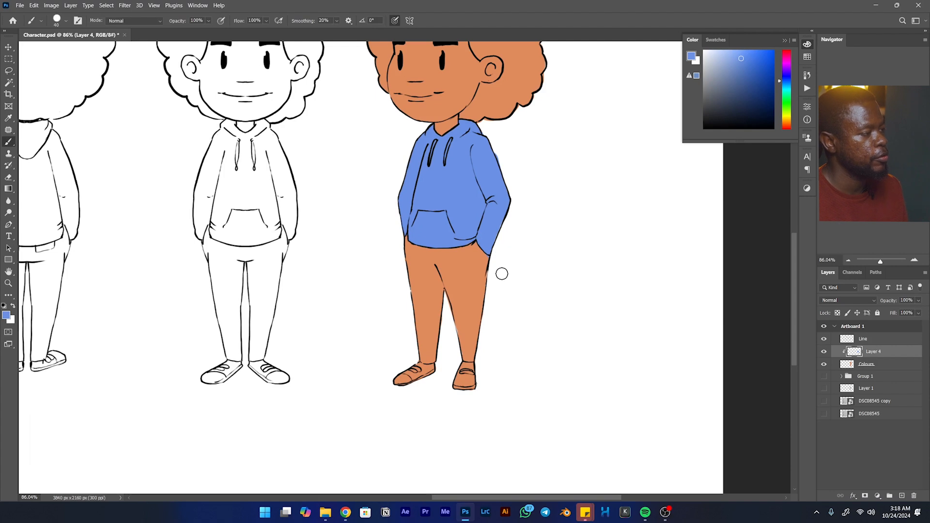
{"action": "left_click_drag", "start_coordinate": [499, 270], "coordinate": [494, 338]}
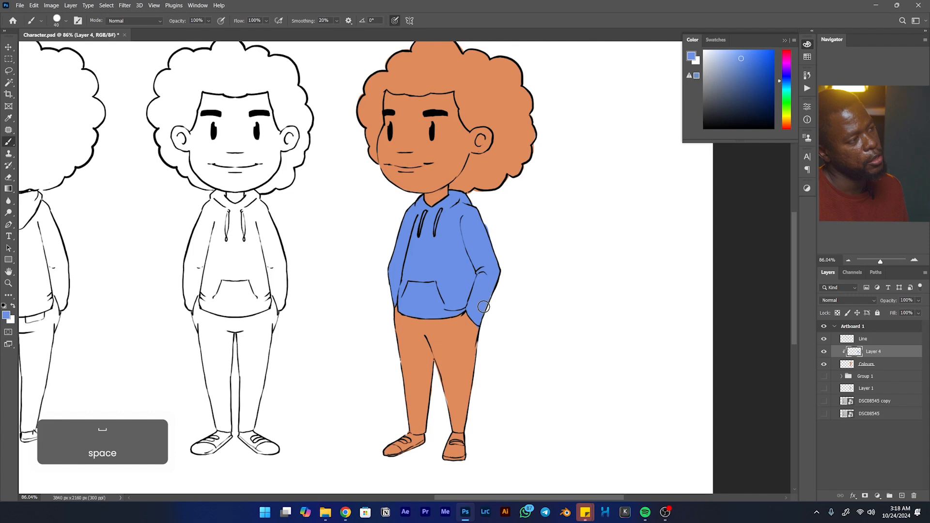
{"action": "left_click_drag", "start_coordinate": [744, 73], "coordinate": [752, 96]}
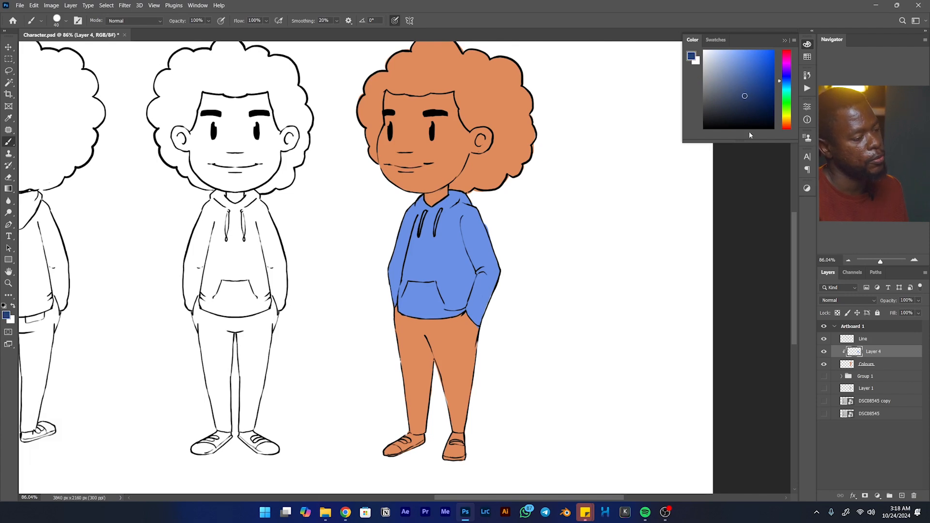
{"action": "left_click", "coordinate": [886, 367]}
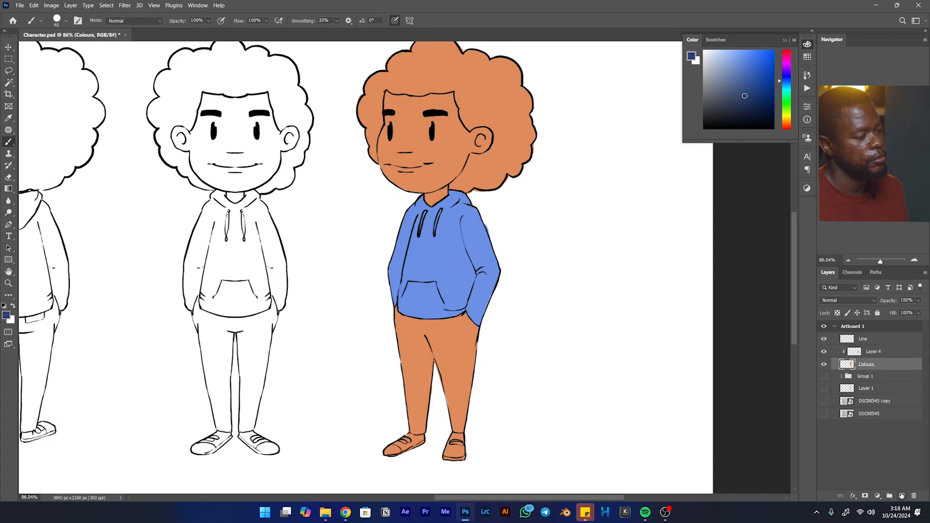
{"action": "left_click", "coordinate": [901, 496]}
- Rename the light-blue hoodie layer as Hoodie and the new empty layer beneath it as Pants
{"action": "double_click", "coordinate": [872, 352]}
{"action": "type", "text": "Hoodie"}
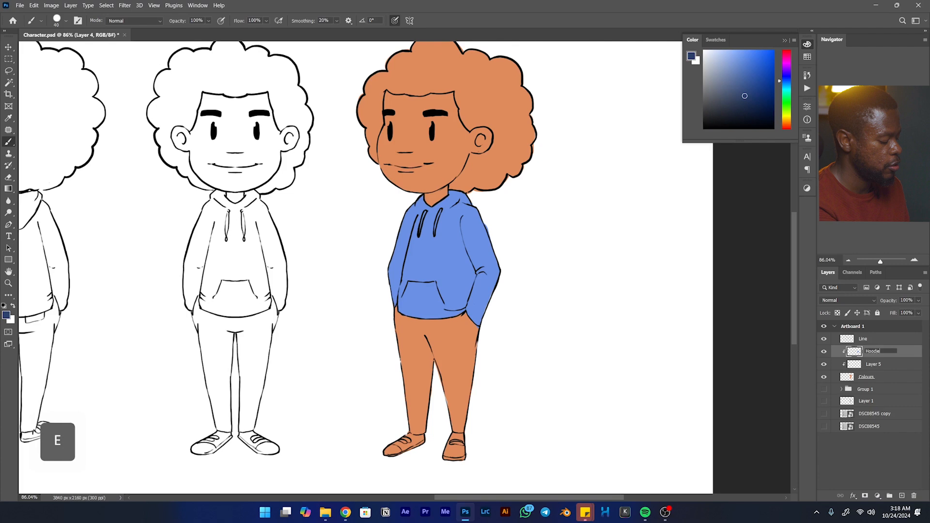
{"action": "key", "text": "Return"}
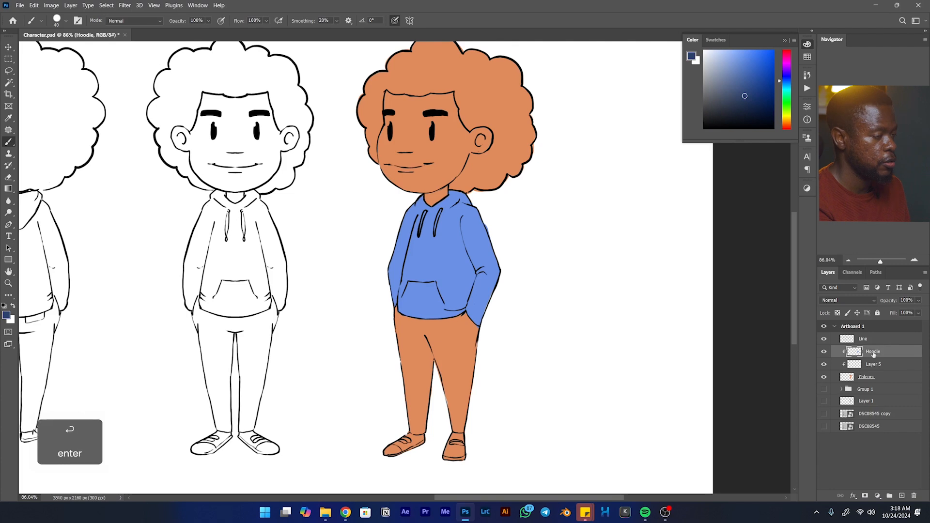
{"action": "double_click", "coordinate": [872, 364]}
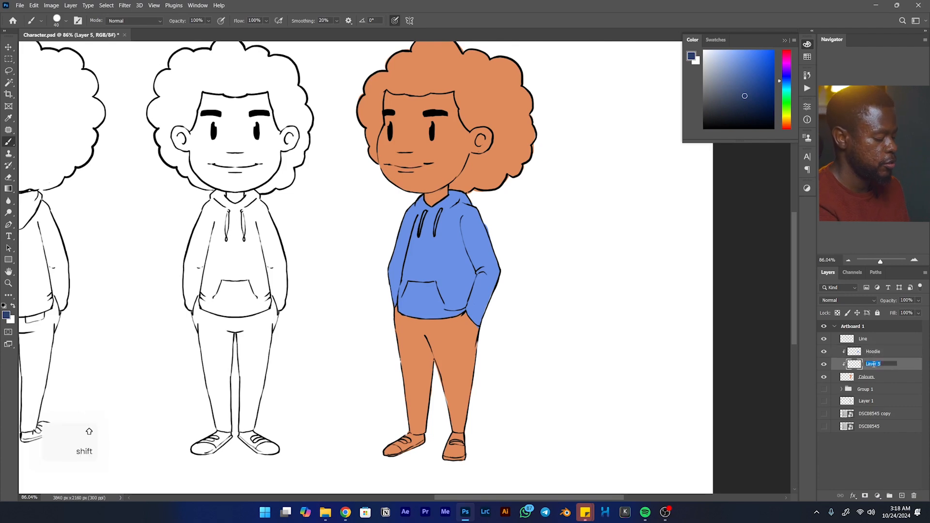
{"action": "type", "text": "Pants"}
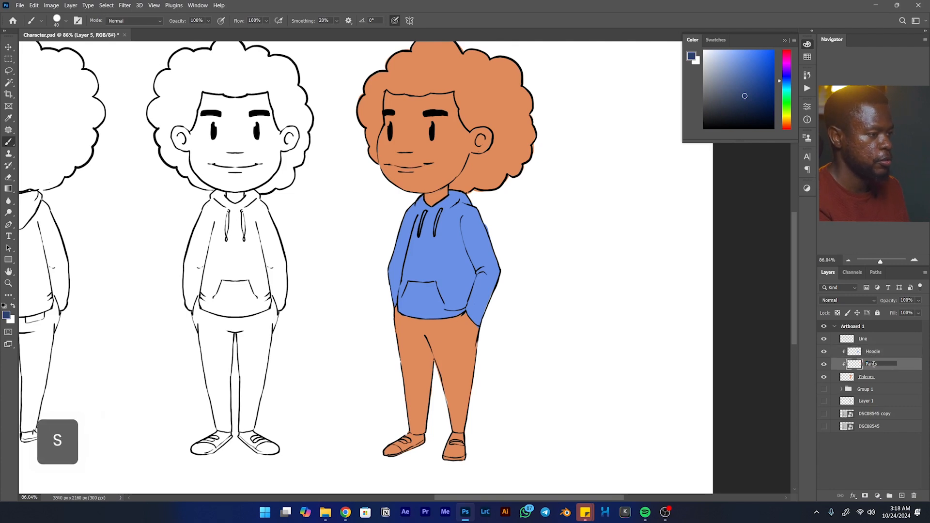
{"action": "key", "text": "Return"}
- Paint the three-quarter view's trousers dark blue on the Pants layer, enlarging the brush to cover both legs
{"action": "left_click_drag", "start_coordinate": [476, 336], "coordinate": [503, 284]}
{"action": "mouse_move", "coordinate": [427, 293]}
{"action": "left_mouse_down"}
{"action": "mouse_move", "coordinate": [454, 284]}
{"action": "mouse_move", "coordinate": [424, 284]}
{"action": "mouse_move", "coordinate": [424, 259]}
{"action": "mouse_move", "coordinate": [431, 275]}
{"action": "mouse_move", "coordinate": [509, 254]}
{"action": "mouse_move", "coordinate": [470, 284]}
{"action": "mouse_move", "coordinate": [488, 291]}
{"action": "mouse_move", "coordinate": [458, 317]}
{"action": "mouse_move", "coordinate": [438, 307]}
{"action": "mouse_move", "coordinate": [451, 300]}
{"action": "mouse_move", "coordinate": [450, 266]}
{"action": "mouse_move", "coordinate": [405, 321]}
{"action": "mouse_move", "coordinate": [466, 313]}
{"action": "mouse_move", "coordinate": [454, 326]}
{"action": "mouse_move", "coordinate": [465, 325]}
{"action": "mouse_move", "coordinate": [433, 338]}
{"action": "mouse_move", "coordinate": [429, 320]}
{"action": "mouse_move", "coordinate": [446, 375]}
{"action": "mouse_move", "coordinate": [466, 314]}
{"action": "mouse_move", "coordinate": [508, 289]}
{"action": "mouse_move", "coordinate": [479, 324]}
{"action": "mouse_move", "coordinate": [484, 373]}
{"action": "mouse_move", "coordinate": [499, 311]}
{"action": "left_mouse_up"}
{"action": "key", "text": "bracketright"}
{"action": "key", "text": "bracketright"}
{"action": "key", "text": "bracketright"}
{"action": "key", "text": "bracketright"}
{"action": "key", "text": "bracketright"}
{"action": "left_click_drag", "start_coordinate": [445, 298], "coordinate": [488, 276]}
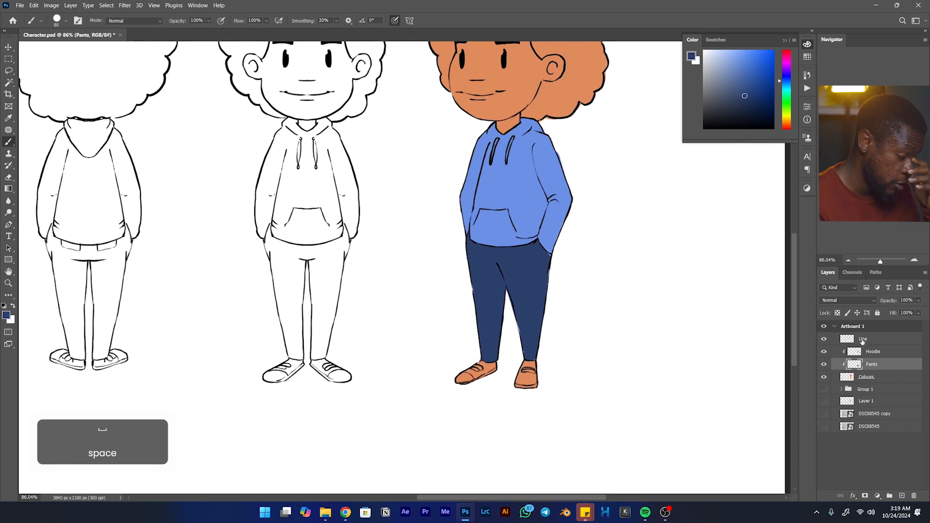
- Choose a bright red and add a new layer named Shoes directly above the Colours layer
{"action": "left_click", "coordinate": [783, 125]}
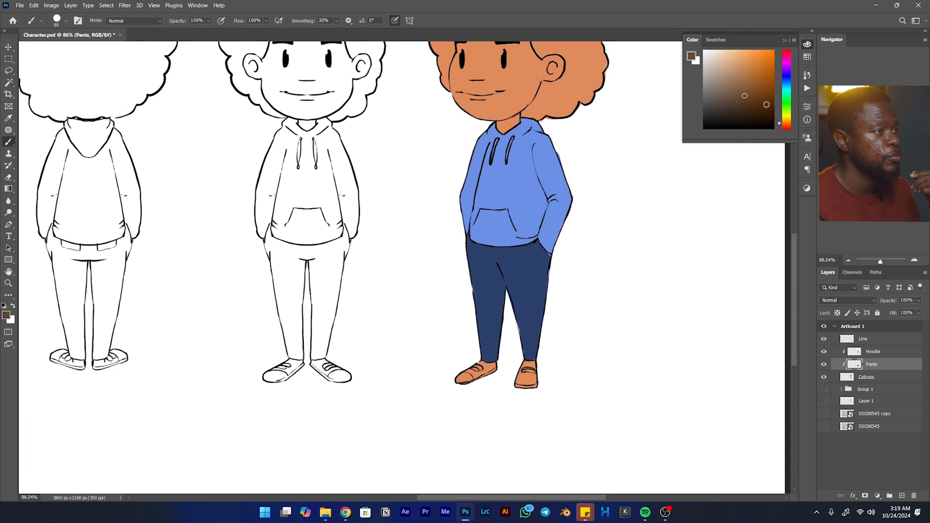
{"action": "mouse_move", "coordinate": [786, 65]}
{"action": "left_mouse_down"}
{"action": "mouse_move", "coordinate": [787, 50]}
{"action": "mouse_move", "coordinate": [763, 44]}
{"action": "left_mouse_up"}
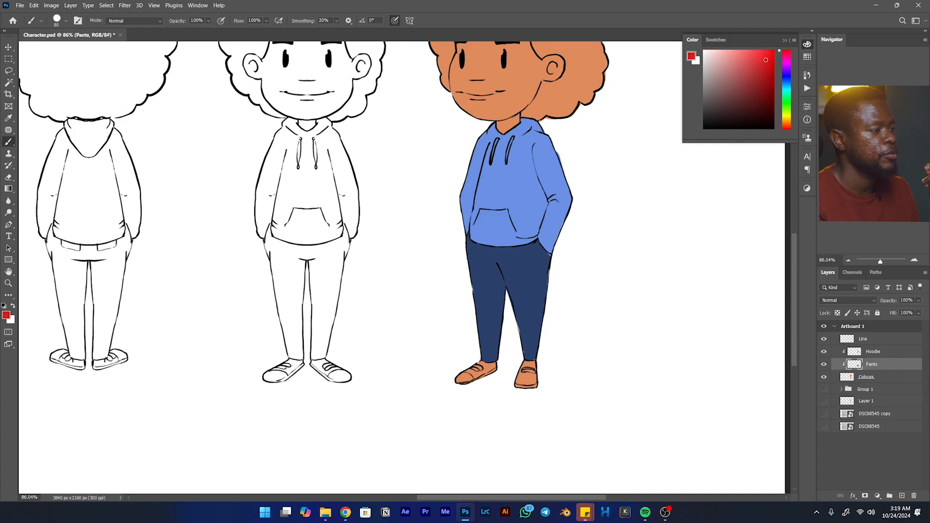
{"action": "left_click", "coordinate": [887, 378]}
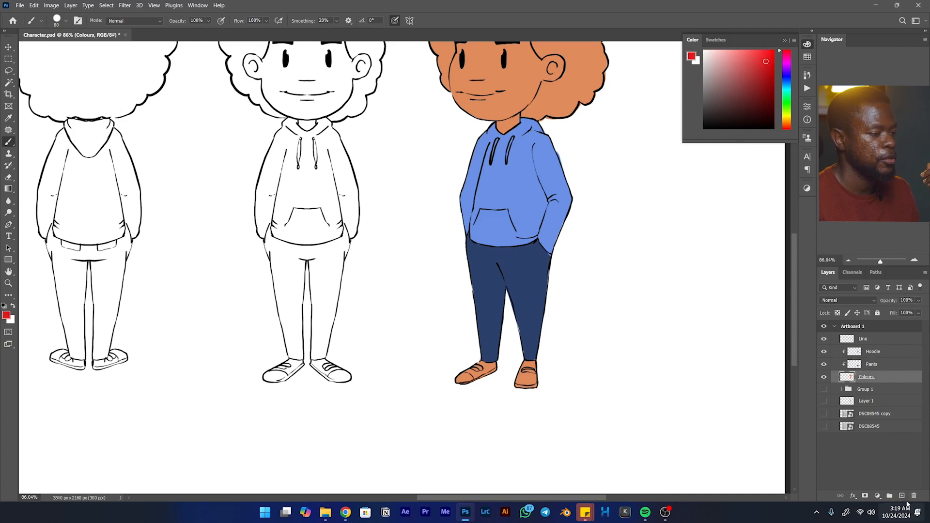
{"action": "left_click", "coordinate": [901, 496]}
{"action": "double_click", "coordinate": [870, 377]}
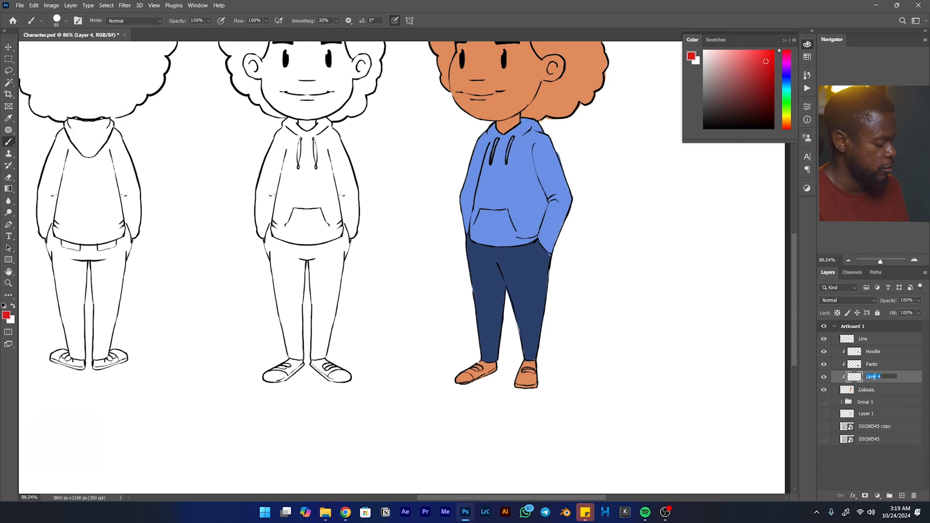
{"action": "type", "text": "Shoes"}
{"action": "key", "text": "Return"}
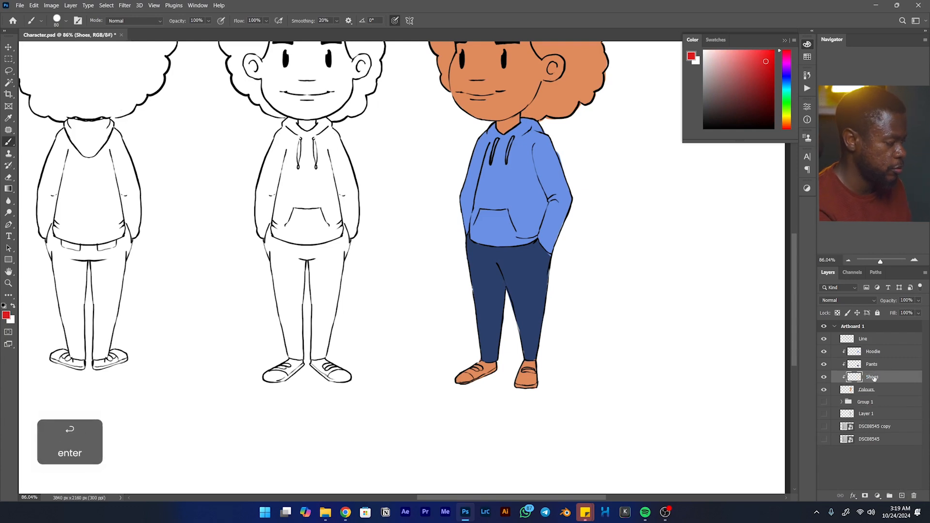
- Paint both shoes of the three-quarter view red, and brush their straps and front parts white with a small brush
{"action": "left_click_drag", "start_coordinate": [461, 382], "coordinate": [461, 386]}
{"action": "left_click_drag", "start_coordinate": [547, 372], "coordinate": [534, 364]}
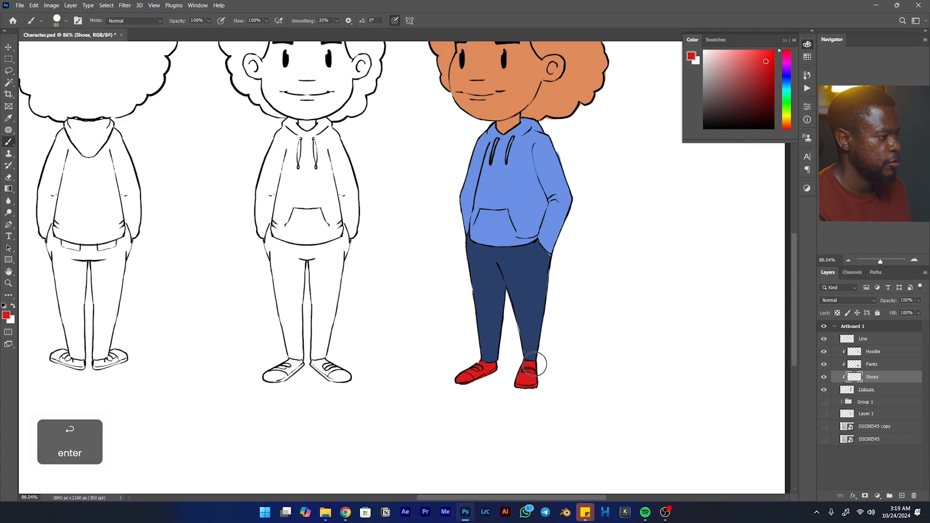
{"action": "key", "text": "x"}
{"action": "key", "text": "bracketleft"}
{"action": "key", "text": "bracketleft"}
{"action": "key", "text": "bracketleft"}
{"action": "key", "text": "bracketleft"}
{"action": "key", "text": "bracketleft"}
{"action": "key", "text": "bracketleft"}
{"action": "key", "text": "bracketleft"}
{"action": "key", "text": "bracketleft"}
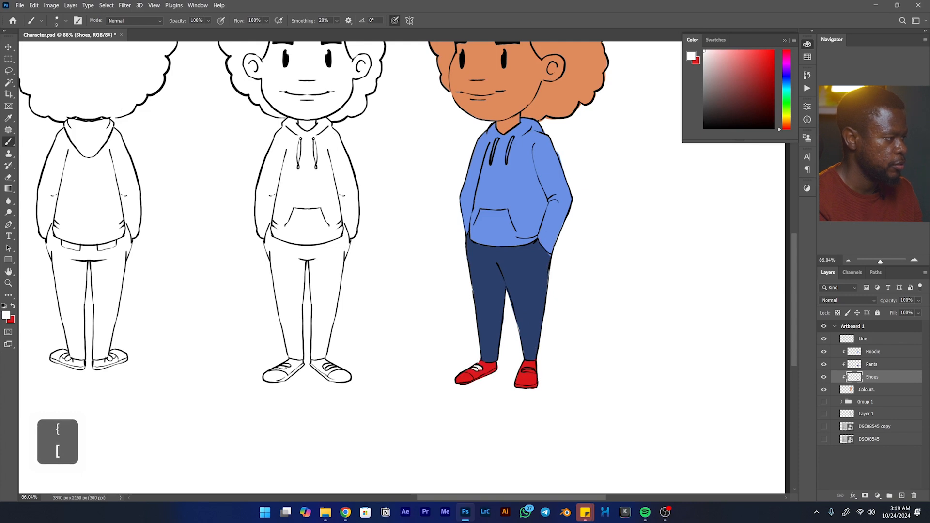
{"action": "left_click_drag", "start_coordinate": [525, 370], "coordinate": [530, 370]}
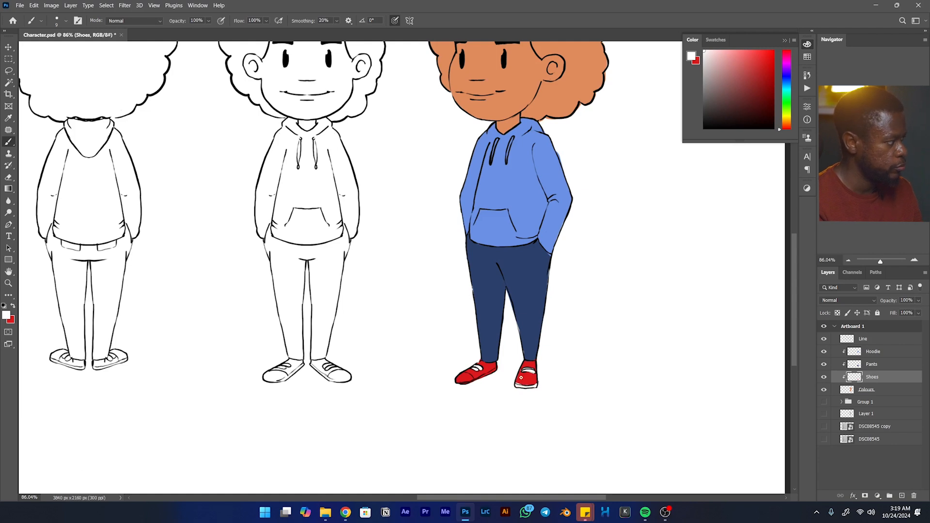
{"action": "key", "text": "x"}
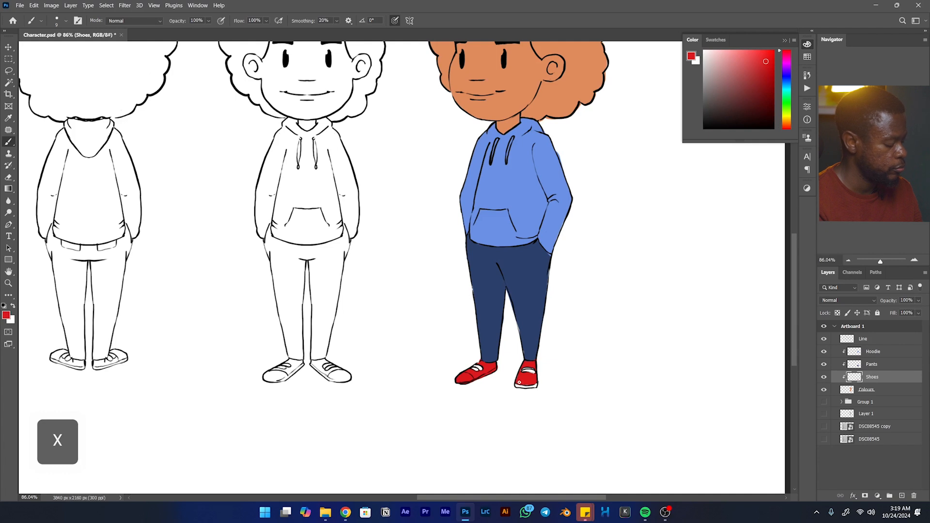
{"action": "key", "text": "x"}
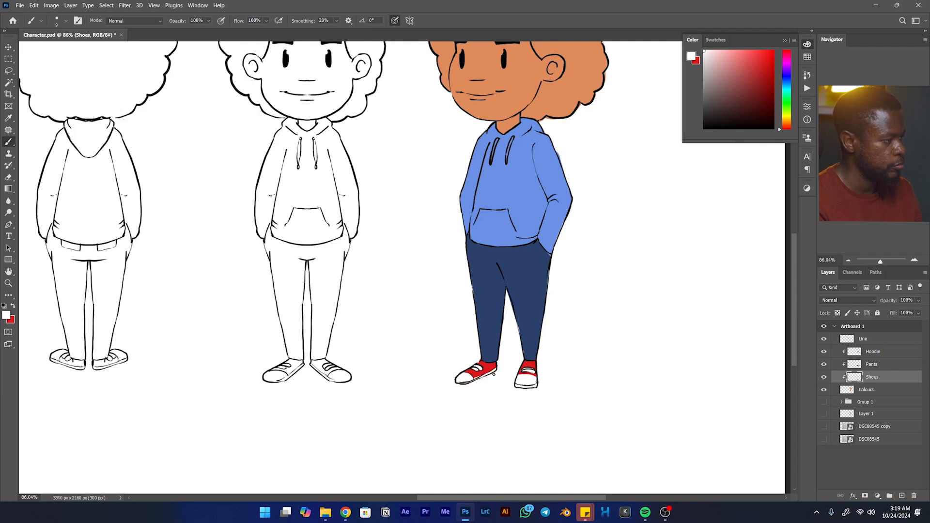
- Add a new layer directly above Colours for the hair and sample black from the three-quarter view's eyebrow
{"action": "key", "text": "space"}
{"action": "mouse_move", "coordinate": [535, 305]}
{"action": "left_mouse_down"}
{"action": "mouse_move", "coordinate": [503, 438]}
{"action": "mouse_move", "coordinate": [515, 450]}
{"action": "left_mouse_up"}
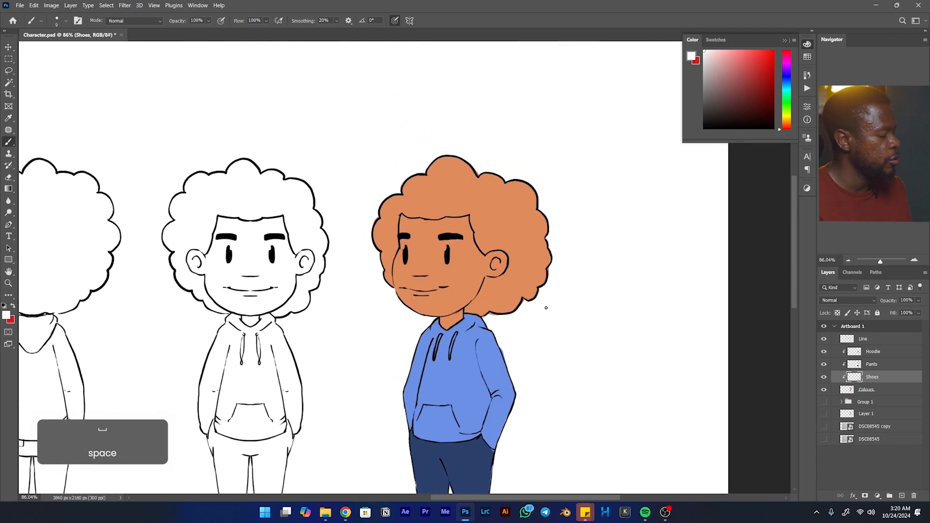
{"action": "left_click", "coordinate": [871, 389]}
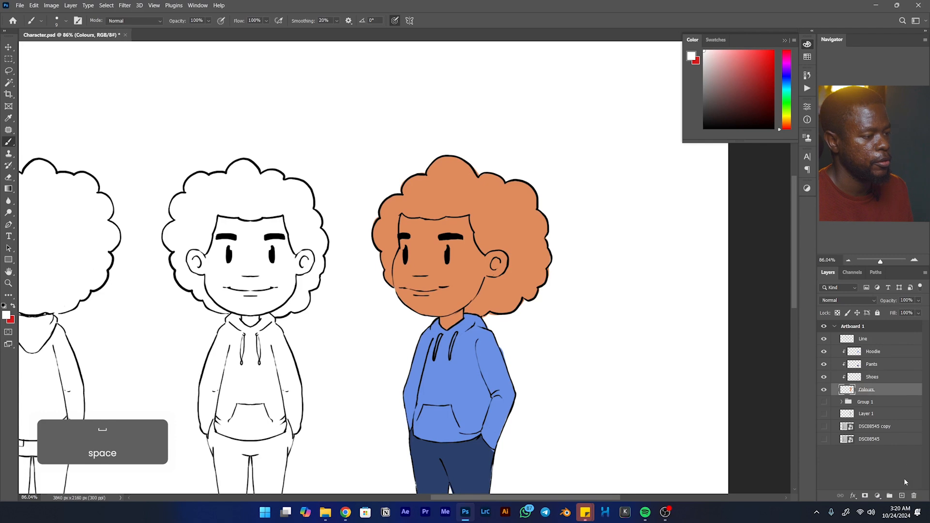
{"action": "left_click", "coordinate": [901, 496]}
{"action": "key", "text": "b"}
{"action": "key", "text": "alt"}
{"action": "left_click", "coordinate": [453, 237], "text": "alt"}
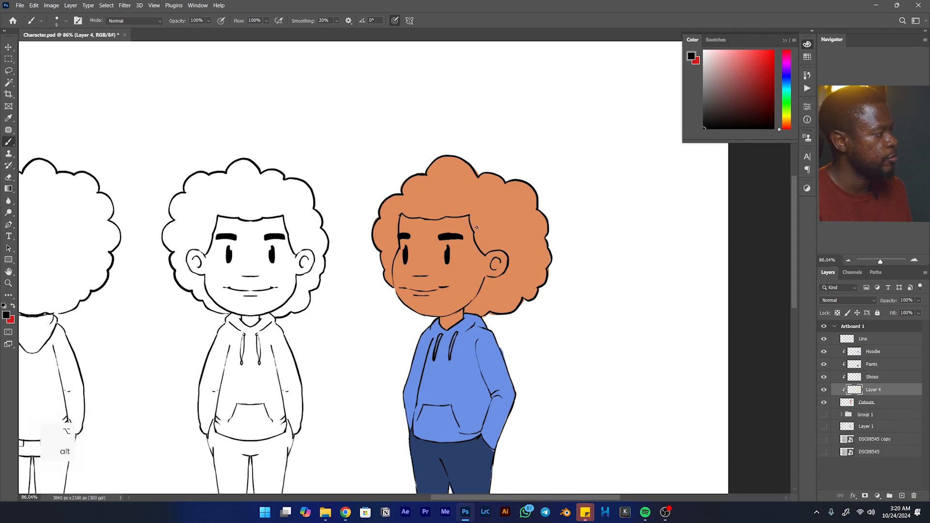
- Paint the three-quarter view's lower back hair black, and trace black along the jaw and around the ear with a smaller brush
{"action": "key", "text": "bracketright"}
{"action": "key", "text": "bracketright"}
{"action": "key", "text": "bracketright"}
{"action": "key", "text": "bracketright"}
{"action": "key", "text": "bracketright"}
{"action": "mouse_move", "coordinate": [544, 256]}
{"action": "left_mouse_down"}
{"action": "mouse_move", "coordinate": [504, 305]}
{"action": "mouse_move", "coordinate": [467, 313]}
{"action": "mouse_move", "coordinate": [487, 287]}
{"action": "left_mouse_up"}
{"action": "key", "text": "bracketleft"}
{"action": "key", "text": "bracketleft"}
{"action": "key", "text": "bracketleft"}
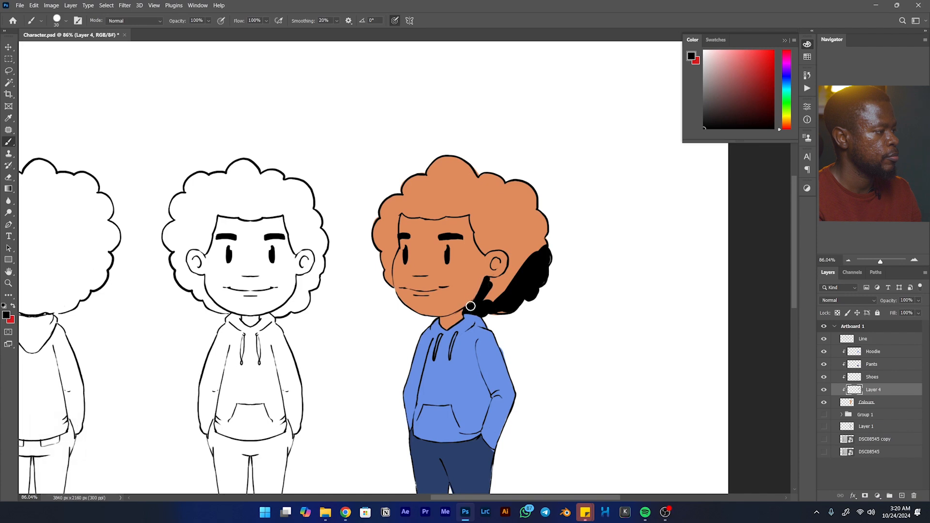
{"action": "key", "text": "e"}
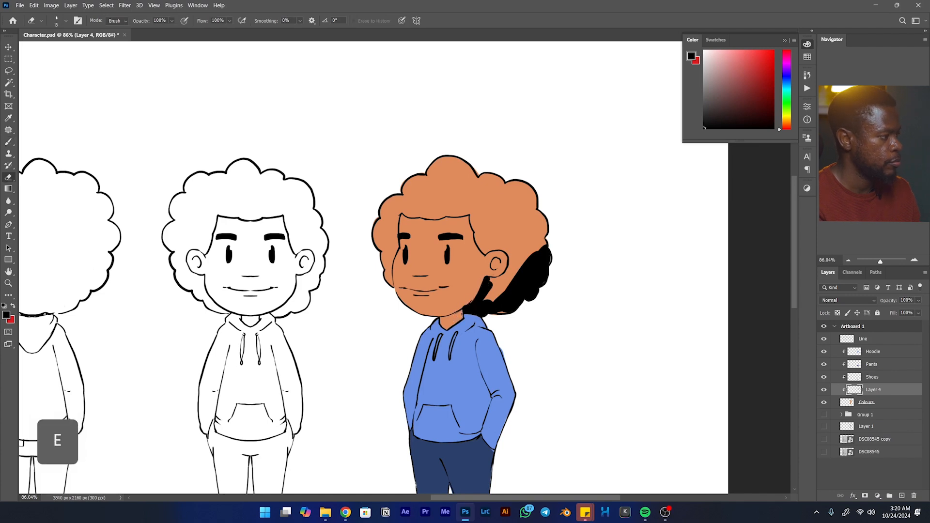
{"action": "key", "text": "b"}
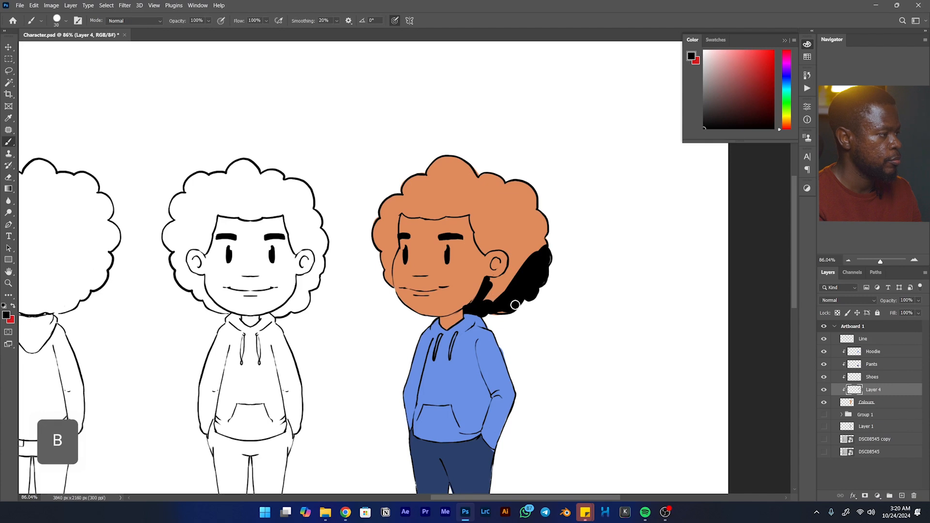
{"action": "mouse_move", "coordinate": [497, 307]}
{"action": "left_mouse_down"}
{"action": "mouse_move", "coordinate": [491, 281]}
{"action": "mouse_move", "coordinate": [513, 264]}
{"action": "mouse_move", "coordinate": [507, 275]}
{"action": "left_mouse_up"}
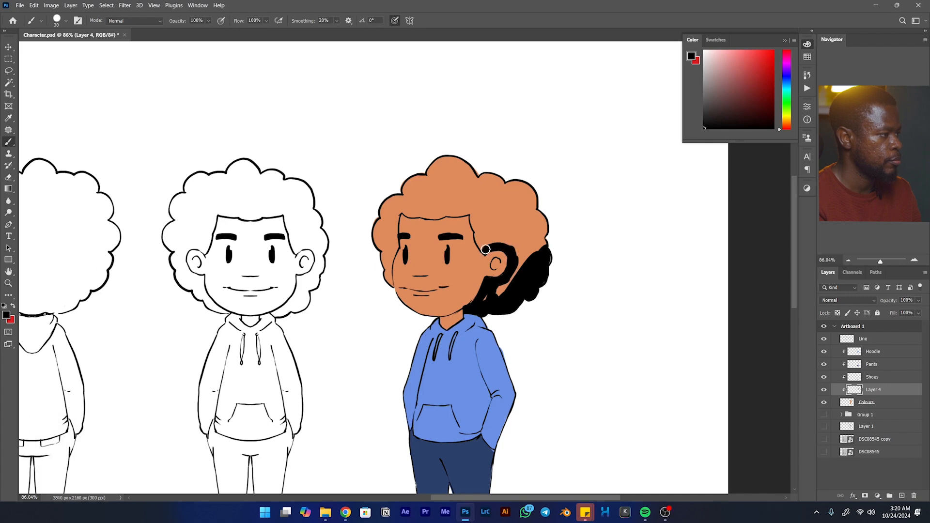
- Brush black along the forehead hairline from the ear to the far temple, and cover the hair on the far side
{"action": "mouse_move", "coordinate": [486, 250]}
{"action": "left_mouse_down"}
{"action": "mouse_move", "coordinate": [482, 245]}
{"action": "mouse_move", "coordinate": [476, 208]}
{"action": "mouse_move", "coordinate": [475, 226]}
{"action": "mouse_move", "coordinate": [475, 210]}
{"action": "mouse_move", "coordinate": [468, 223]}
{"action": "mouse_move", "coordinate": [448, 212]}
{"action": "left_mouse_up"}
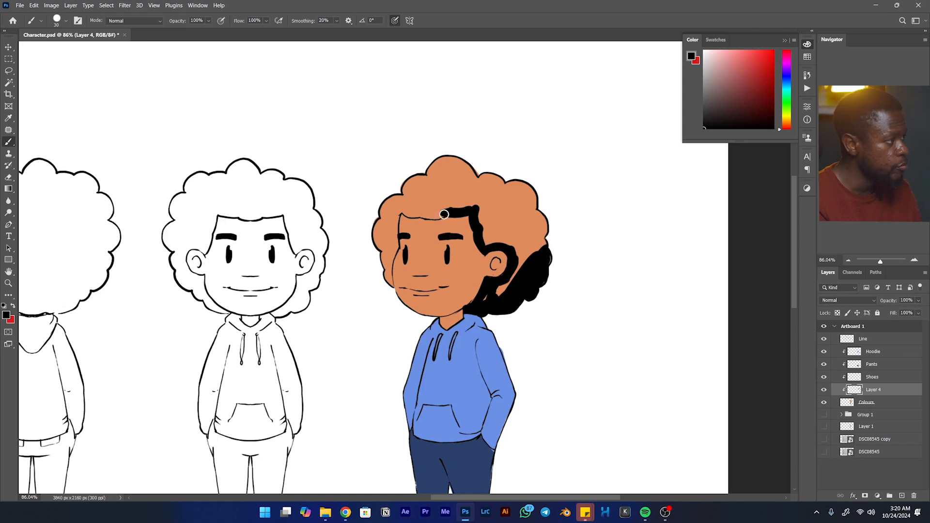
{"action": "mouse_move", "coordinate": [434, 216]}
{"action": "left_mouse_down"}
{"action": "mouse_move", "coordinate": [397, 209]}
{"action": "mouse_move", "coordinate": [392, 226]}
{"action": "mouse_move", "coordinate": [401, 207]}
{"action": "mouse_move", "coordinate": [412, 213]}
{"action": "mouse_move", "coordinate": [395, 225]}
{"action": "left_mouse_up"}
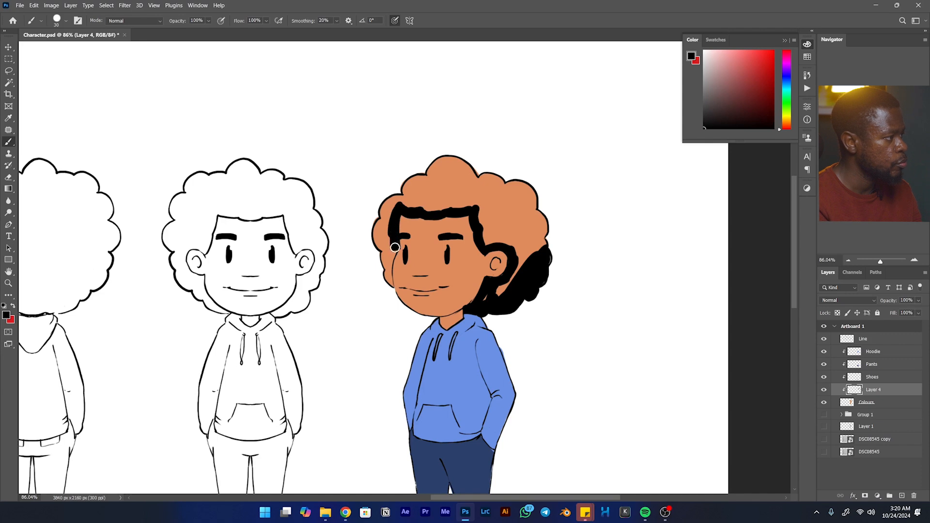
{"action": "left_click_drag", "start_coordinate": [390, 261], "coordinate": [388, 282]}
{"action": "mouse_move", "coordinate": [388, 263]}
{"action": "left_mouse_down"}
{"action": "mouse_move", "coordinate": [393, 226]}
{"action": "mouse_move", "coordinate": [385, 267]}
{"action": "mouse_move", "coordinate": [379, 202]}
{"action": "mouse_move", "coordinate": [380, 258]}
{"action": "left_mouse_up"}
{"action": "left_click_drag", "start_coordinate": [397, 201], "coordinate": [421, 164]}
- Enlarge the brush and fill the remaining crown and back of the three-quarter view's hair with black
{"action": "key", "text": "bracketright"}
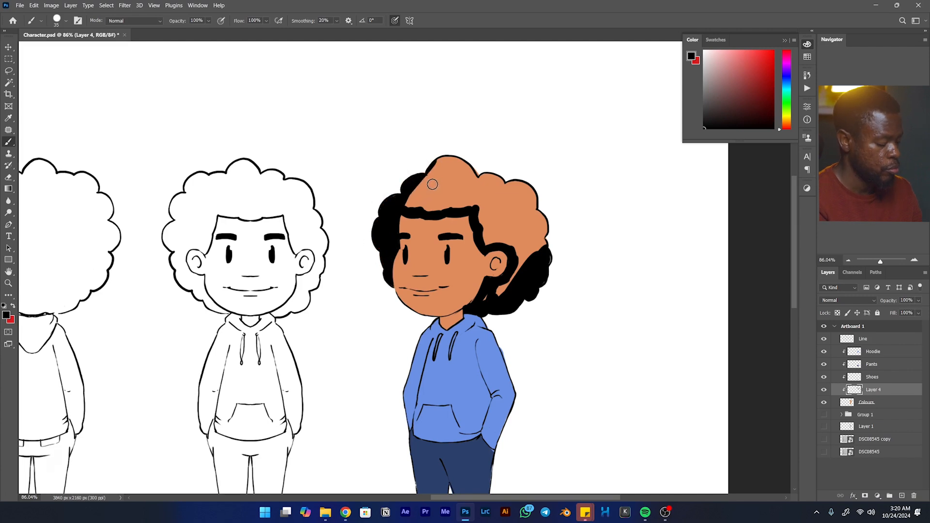
{"action": "key", "text": "bracketright"}
{"action": "key", "text": "bracketright"}
{"action": "key", "text": "bracketright"}
{"action": "key", "text": "bracketright"}
{"action": "key", "text": "bracketright"}
{"action": "mouse_move", "coordinate": [407, 203]}
{"action": "left_mouse_down"}
{"action": "mouse_move", "coordinate": [489, 202]}
{"action": "mouse_move", "coordinate": [462, 197]}
{"action": "mouse_move", "coordinate": [490, 163]}
{"action": "mouse_move", "coordinate": [431, 178]}
{"action": "mouse_move", "coordinate": [490, 139]}
{"action": "mouse_move", "coordinate": [498, 175]}
{"action": "mouse_move", "coordinate": [537, 173]}
{"action": "mouse_move", "coordinate": [526, 192]}
{"action": "mouse_move", "coordinate": [492, 193]}
{"action": "mouse_move", "coordinate": [482, 205]}
{"action": "mouse_move", "coordinate": [488, 237]}
{"action": "mouse_move", "coordinate": [519, 180]}
{"action": "left_mouse_up"}
{"action": "mouse_move", "coordinate": [541, 199]}
{"action": "left_mouse_down"}
{"action": "mouse_move", "coordinate": [551, 221]}
{"action": "mouse_move", "coordinate": [546, 248]}
{"action": "mouse_move", "coordinate": [511, 234]}
{"action": "mouse_move", "coordinate": [523, 265]}
{"action": "mouse_move", "coordinate": [505, 294]}
{"action": "left_mouse_up"}
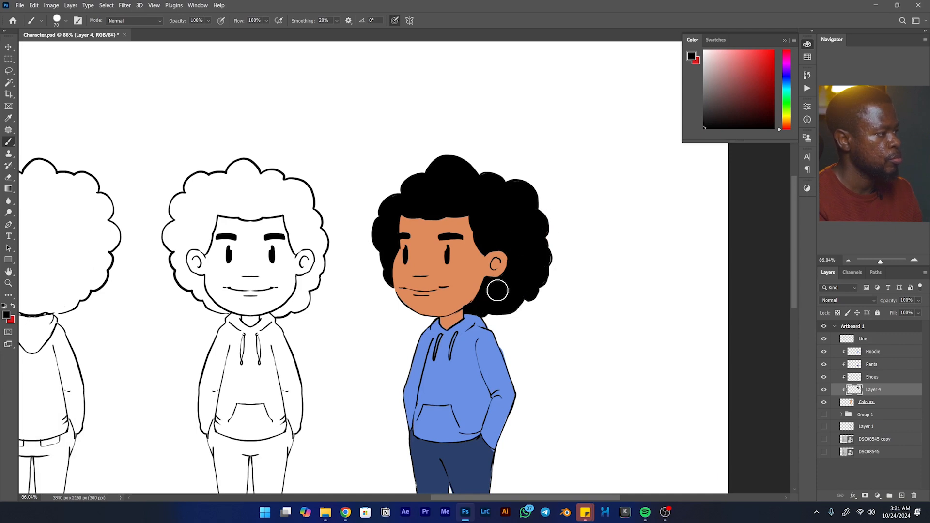
- Touch up the black hair's edge beside the jaw and neck with a small brush
{"action": "key", "text": "bracketleft"}
{"action": "key", "text": "bracketleft"}
{"action": "key", "text": "bracketleft"}
{"action": "key", "text": "bracketleft"}
{"action": "key", "text": "bracketleft"}
{"action": "key", "text": "bracketleft"}
{"action": "key", "text": "bracketleft"}
{"action": "key", "text": "bracketleft"}
{"action": "key", "text": "bracketleft"}
{"action": "key", "text": "bracketleft"}
{"action": "key", "text": "bracketright"}
{"action": "key", "text": "bracketright"}
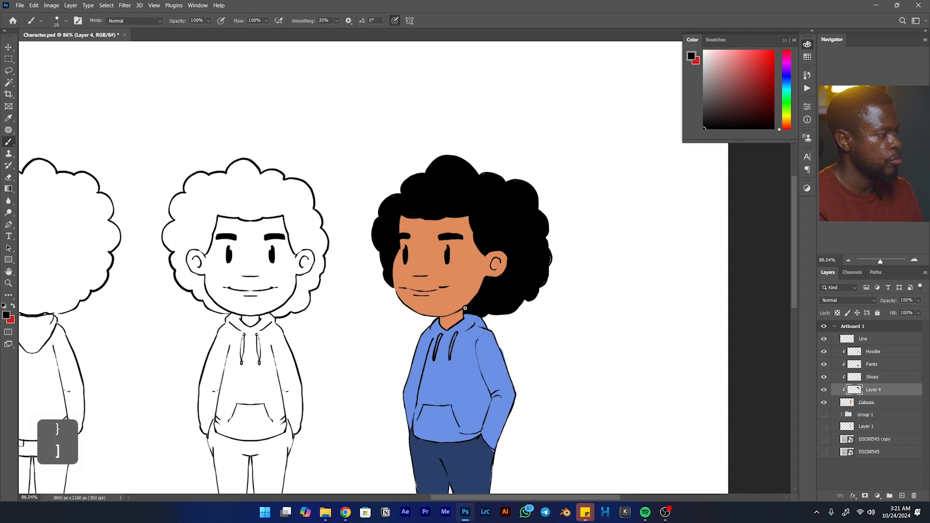
{"action": "key", "text": "e"}
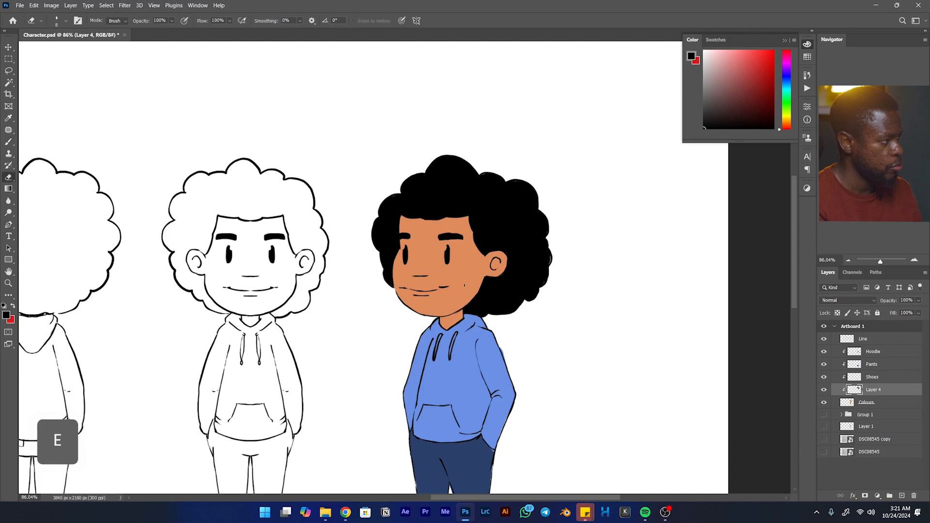
{"action": "key", "text": "b"}
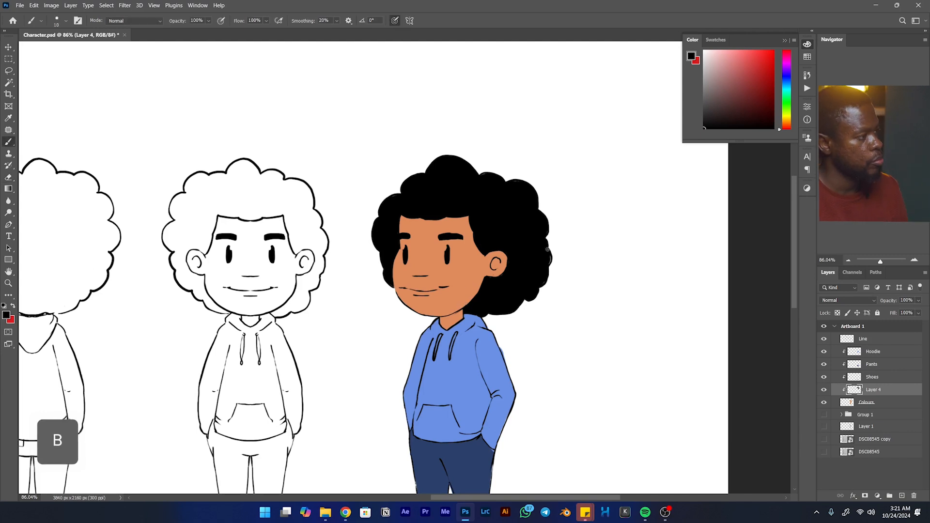
{"action": "left_click_drag", "start_coordinate": [527, 255], "coordinate": [463, 279]}
{"action": "left_click_drag", "start_coordinate": [444, 240], "coordinate": [468, 233]}
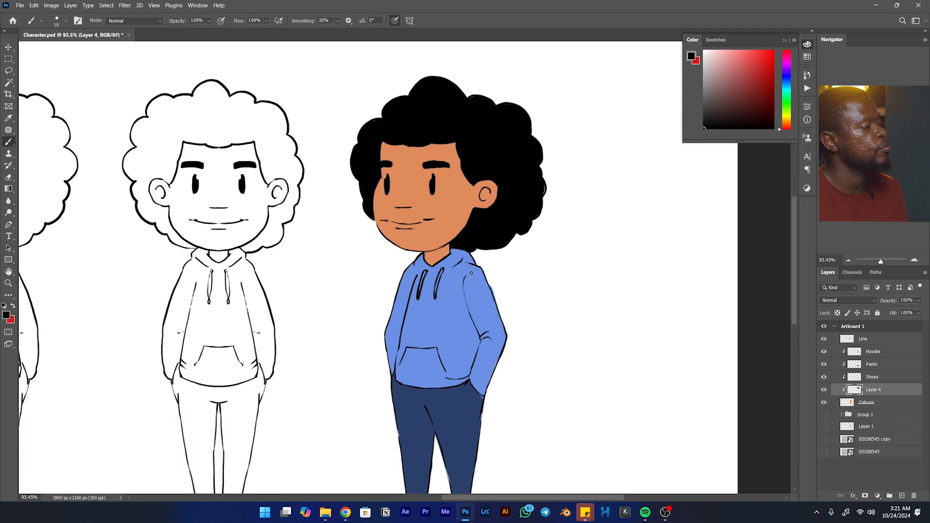
- Select the Hoodie layer and paint the three-quarter view's hoodie drawstrings white
{"action": "left_click", "coordinate": [882, 352]}
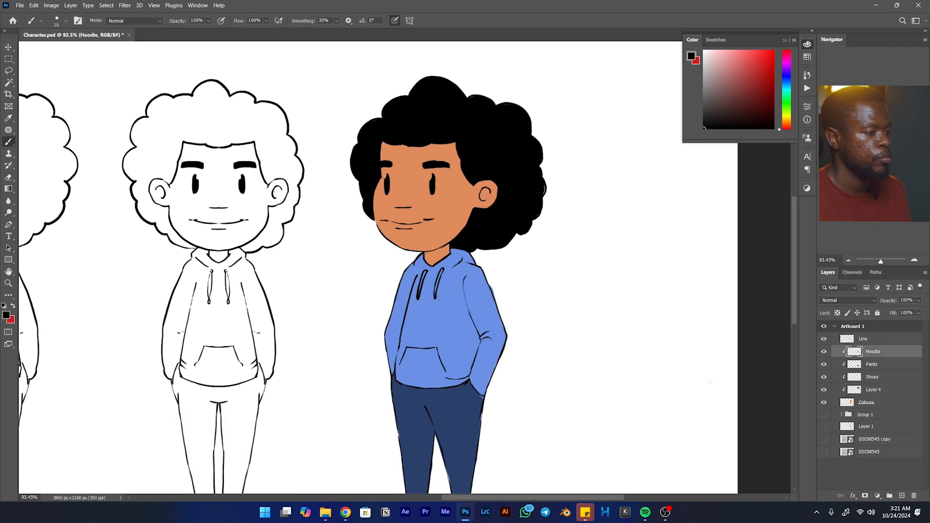
{"action": "key", "text": "d"}
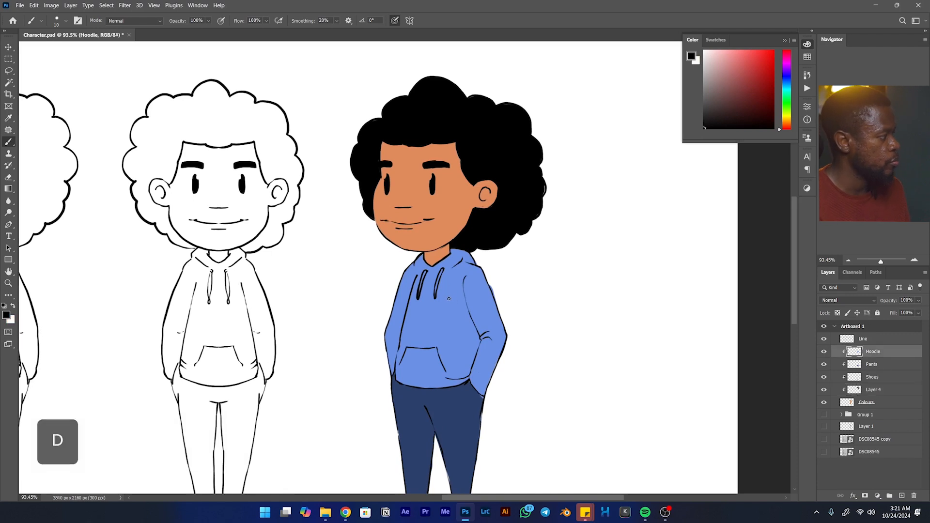
{"action": "key", "text": "x"}
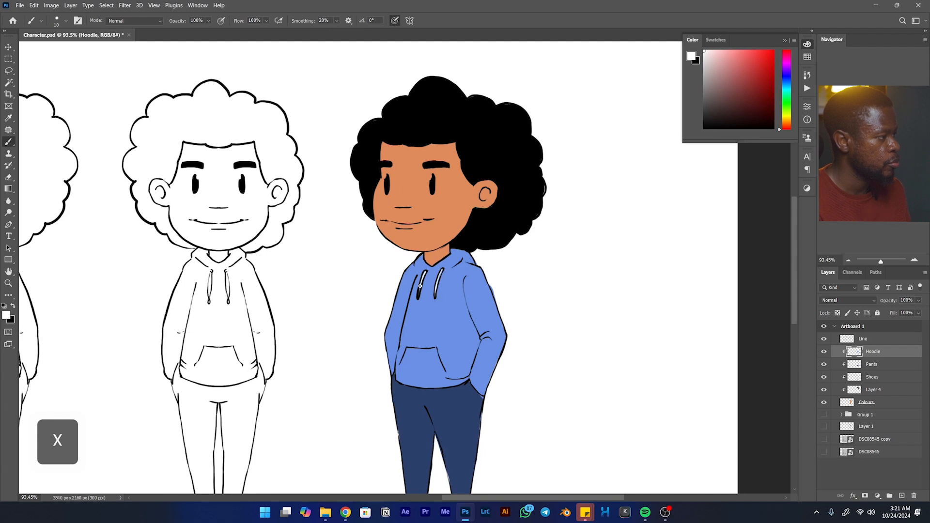
{"action": "key", "text": "ctrl+space"}
{"action": "left_click_drag", "start_coordinate": [479, 276], "coordinate": [472, 221]}
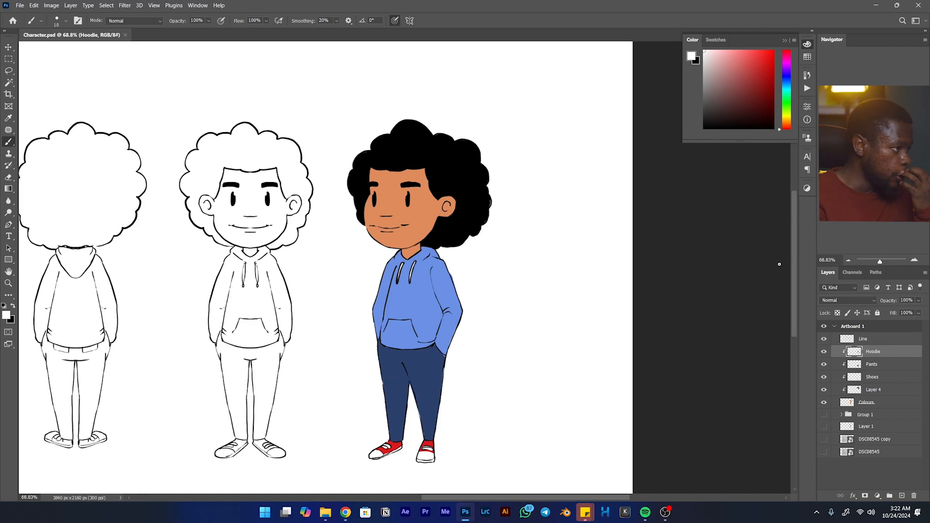
{"action": "left_click_drag", "start_coordinate": [450, 271], "coordinate": [419, 290]}
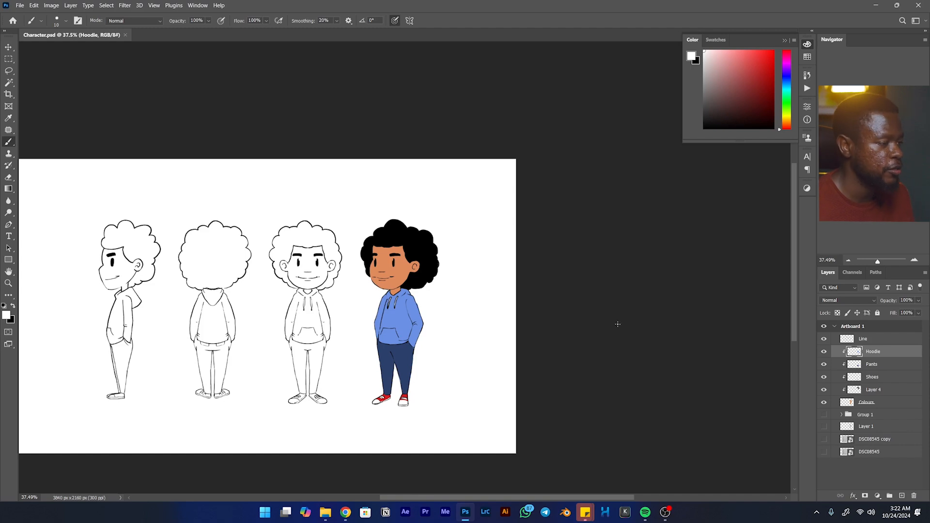
- Add a shading layer above Hoodie with Overlay blending and 40% opacity, and reset the foreground colour to black
{"action": "left_click", "coordinate": [903, 496]}
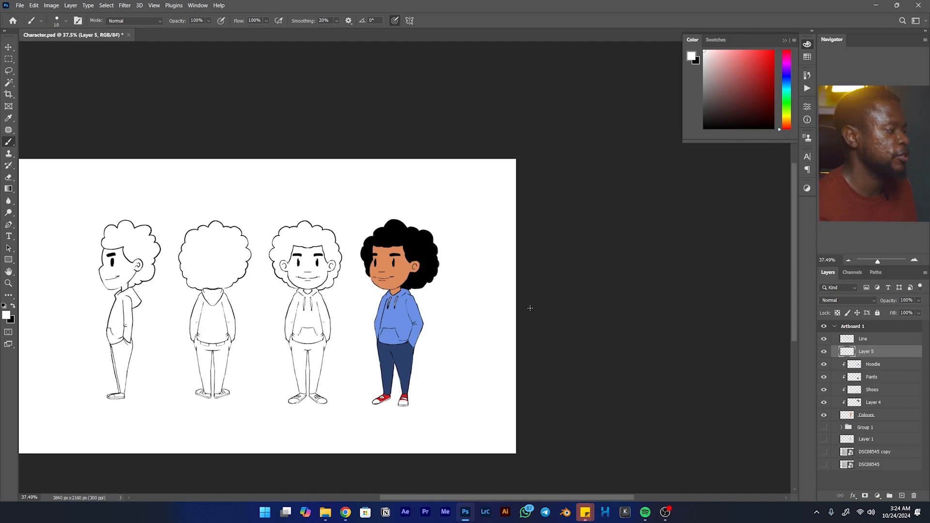
{"action": "key", "text": "ctrl+space"}
{"action": "mouse_move", "coordinate": [468, 224]}
{"action": "left_mouse_down"}
{"action": "mouse_move", "coordinate": [463, 252]}
{"action": "mouse_move", "coordinate": [456, 211]}
{"action": "mouse_move", "coordinate": [487, 186]}
{"action": "left_mouse_up"}
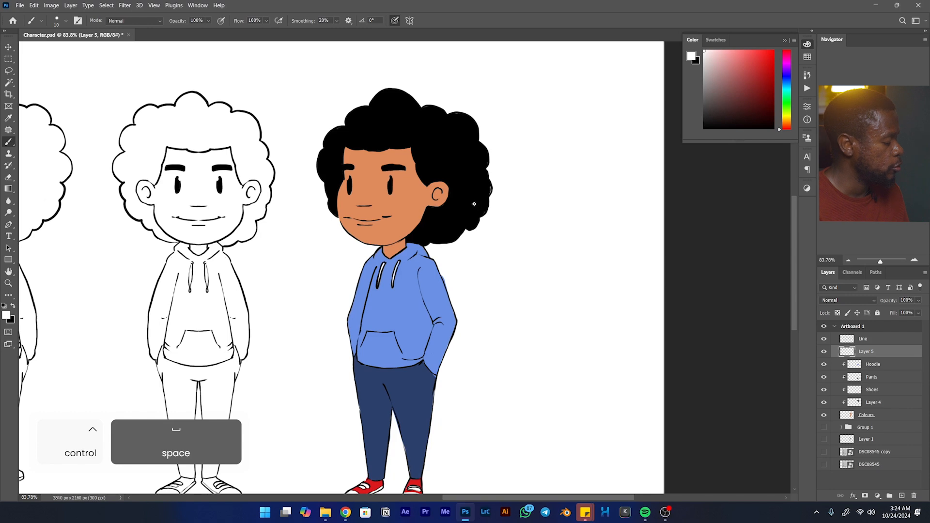
{"action": "key", "text": "d"}
{"action": "left_click_drag", "start_coordinate": [579, 259], "coordinate": [556, 245]}
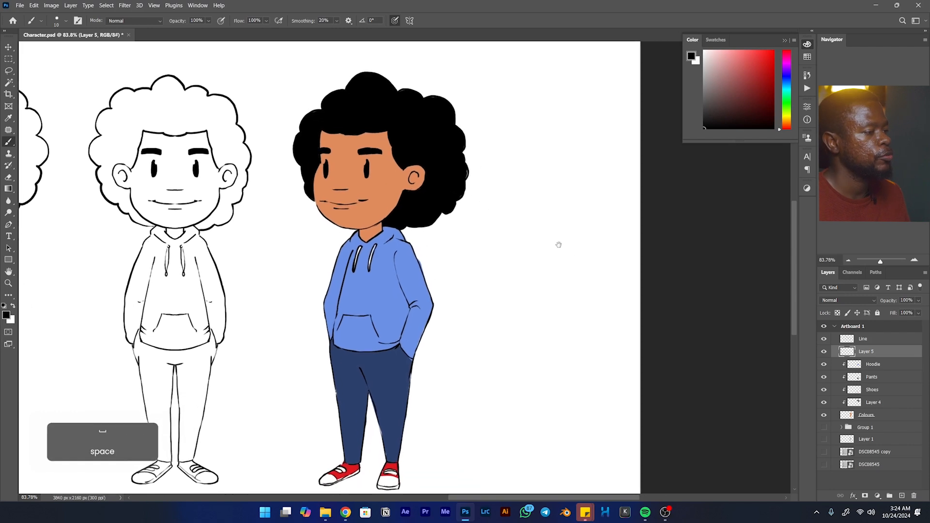
{"action": "left_click", "coordinate": [858, 300]}
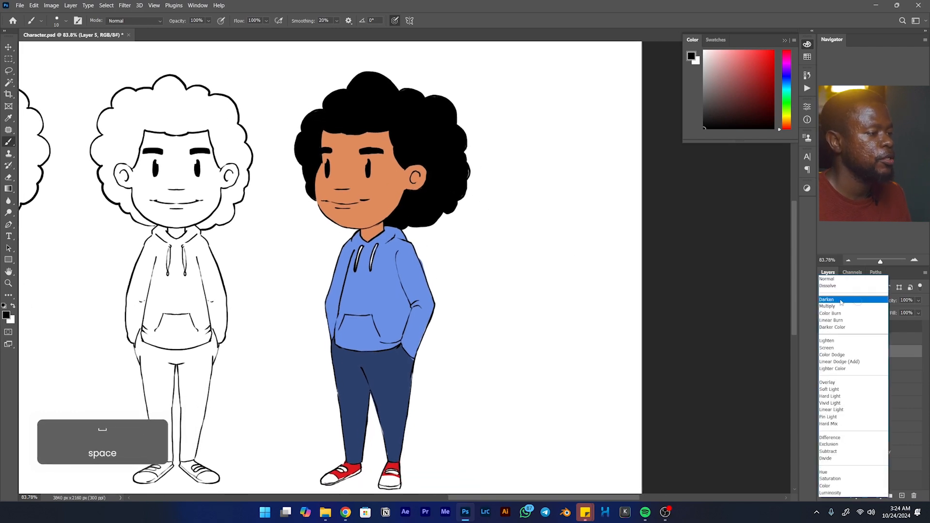
{"action": "left_click", "coordinate": [837, 383]}
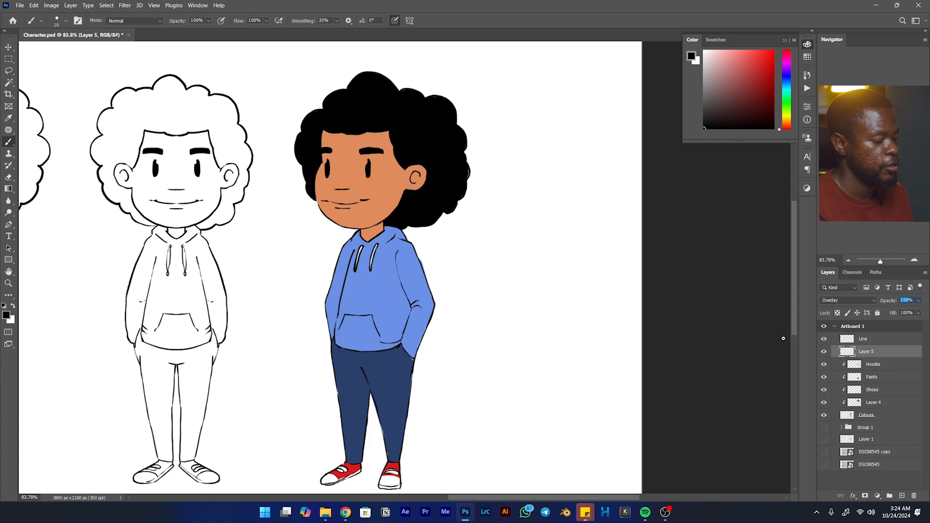
{"action": "type", "text": "40"}
{"action": "key", "text": "Return"}
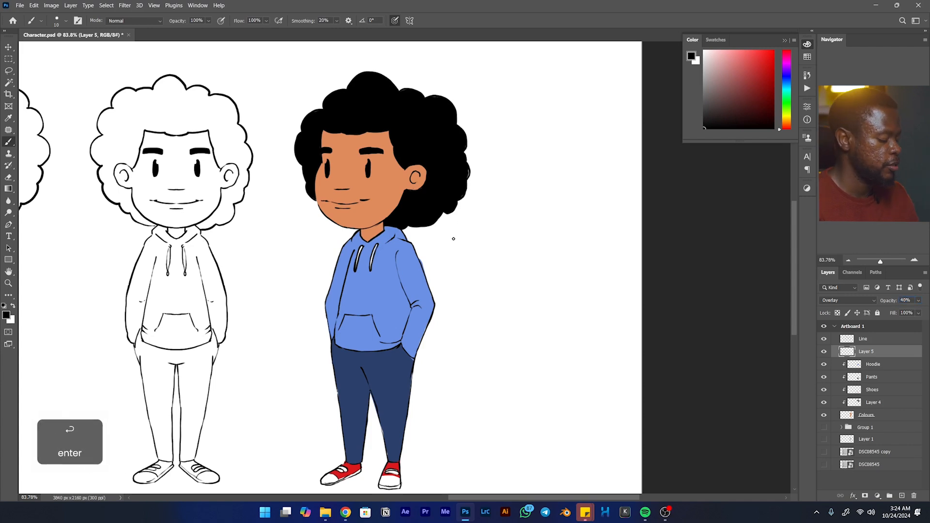
- Shade the ear's lower edge, and with a larger brush shade the neck beneath the jaw
{"action": "key", "text": "bracketright"}
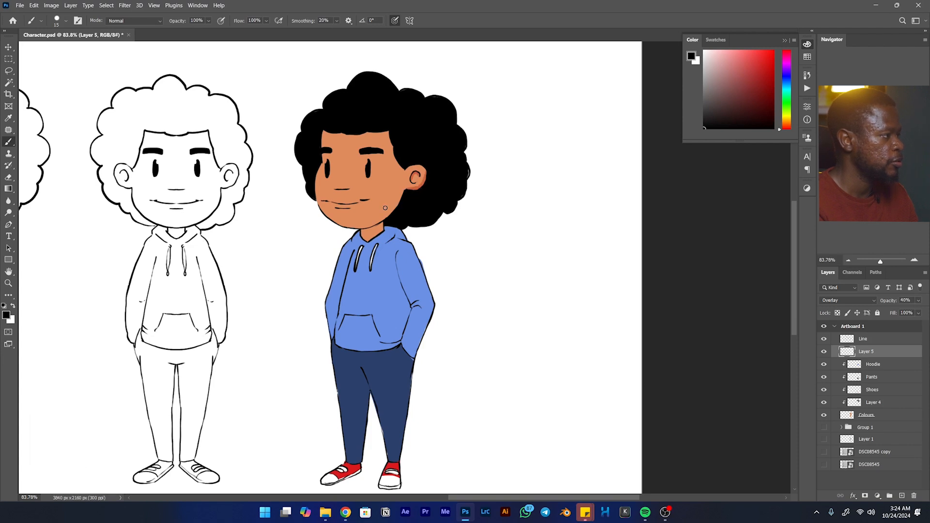
{"action": "key", "text": "bracketright"}
{"action": "key", "text": "bracketright"}
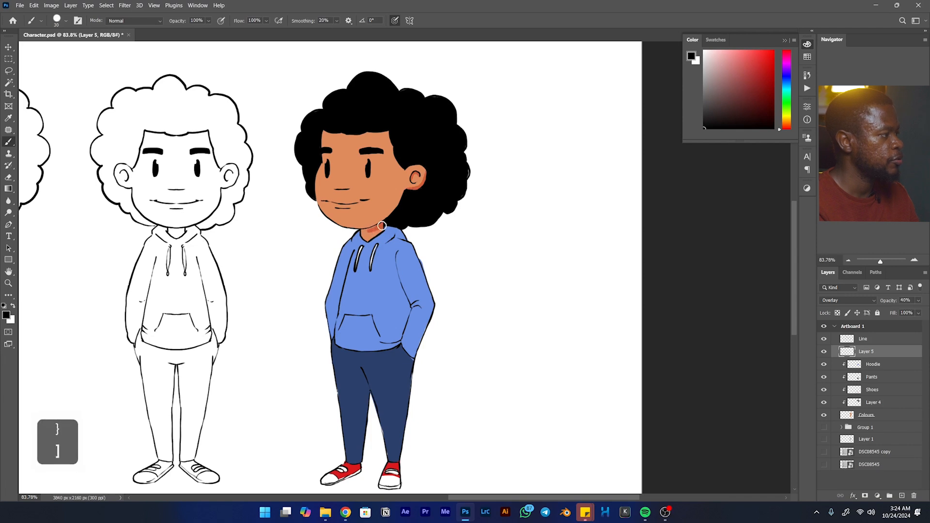
{"action": "mouse_move", "coordinate": [375, 228]}
{"action": "left_mouse_down"}
{"action": "mouse_move", "coordinate": [384, 222]}
{"action": "mouse_move", "coordinate": [364, 229]}
{"action": "mouse_move", "coordinate": [391, 224]}
{"action": "left_mouse_up"}
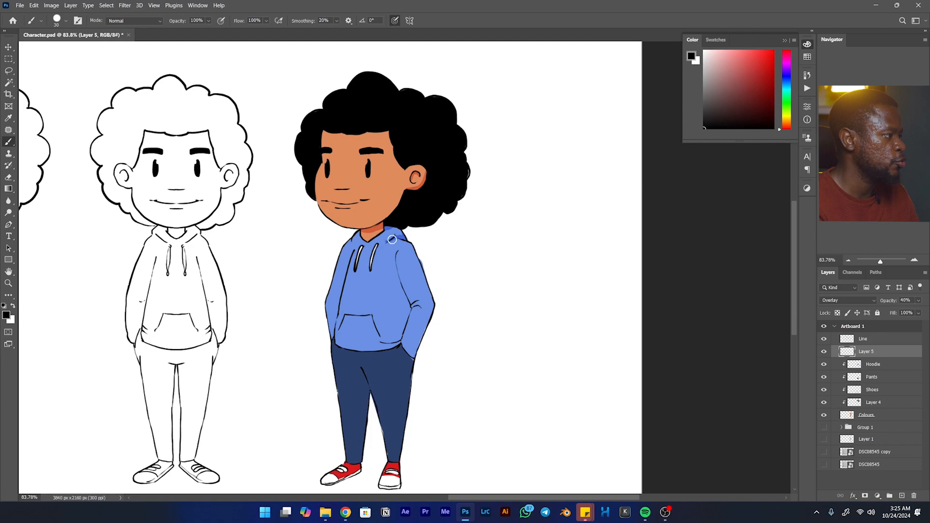
- Shade the hoodie under the hood fold, along the near sleeve's outer edge, and on the torso behind the arm
{"action": "left_click_drag", "start_coordinate": [393, 237], "coordinate": [384, 243]}
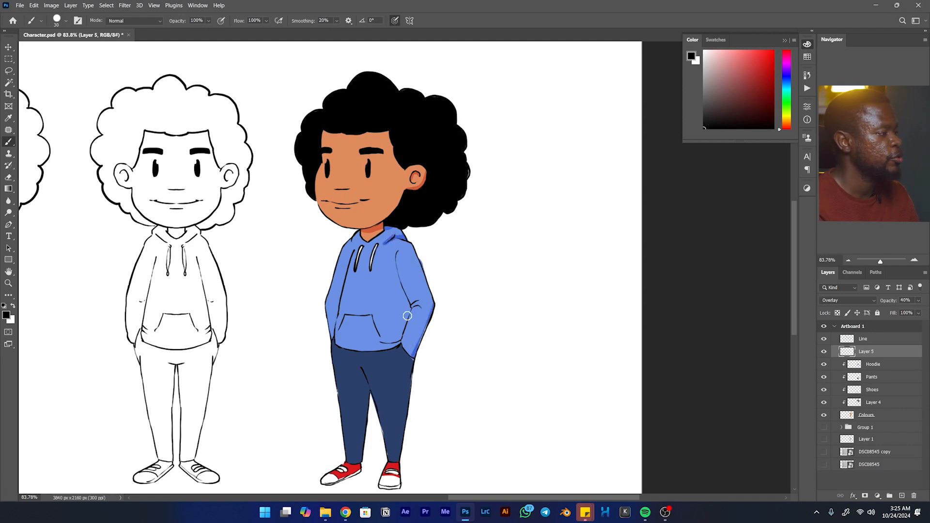
{"action": "left_click_drag", "start_coordinate": [410, 309], "coordinate": [398, 338]}
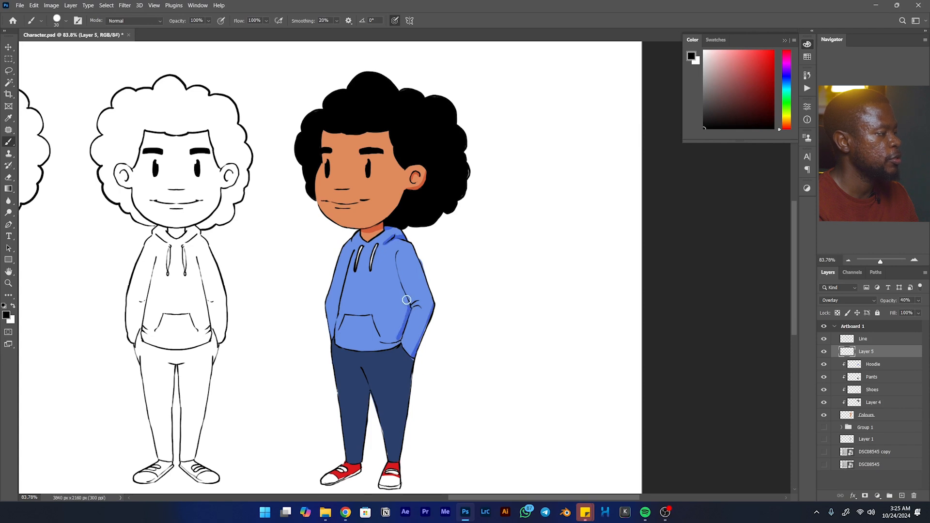
{"action": "left_click_drag", "start_coordinate": [403, 289], "coordinate": [402, 334]}
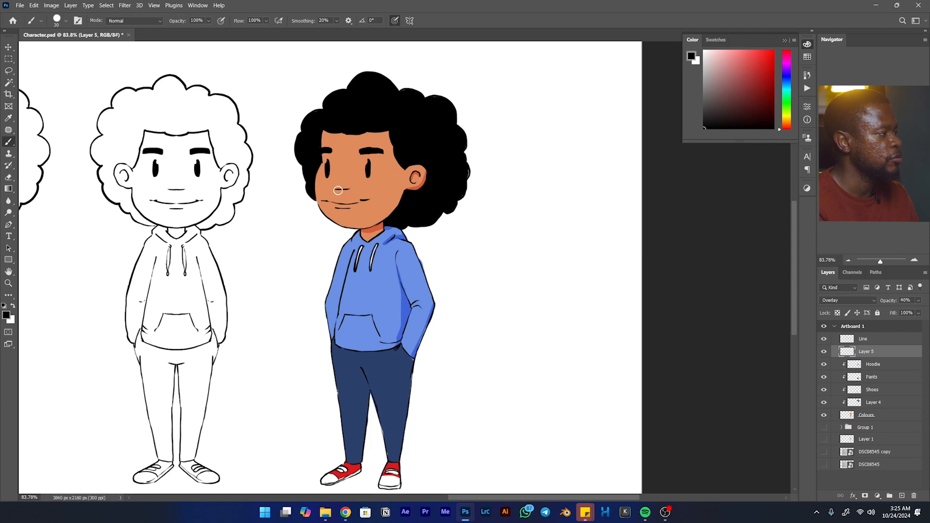
- Add small shadows beneath the nose and the lower lip, tidying their edges with the Eraser
{"action": "mouse_move", "coordinate": [349, 191]}
{"action": "left_mouse_down"}
{"action": "mouse_move", "coordinate": [339, 191]}
{"action": "mouse_move", "coordinate": [349, 189]}
{"action": "left_mouse_up"}
{"action": "key", "text": "e"}
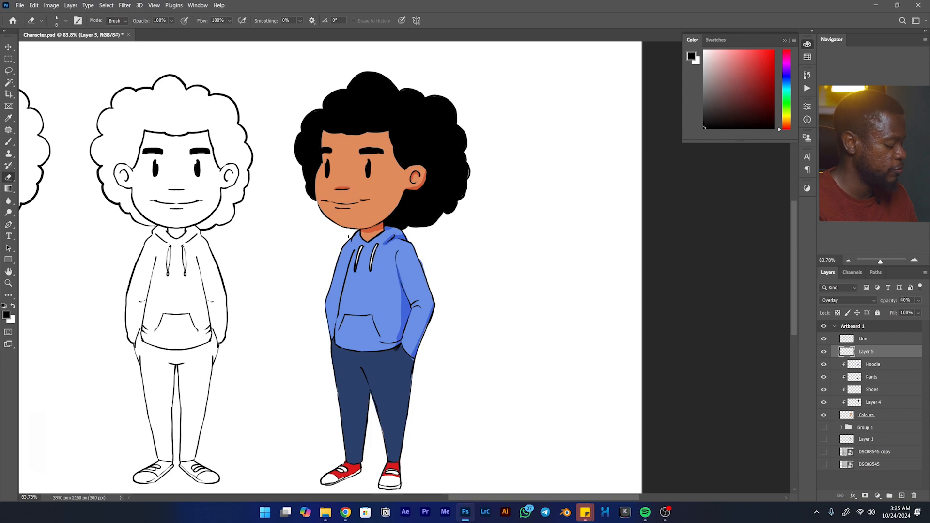
{"action": "key", "text": "b"}
{"action": "left_click_drag", "start_coordinate": [340, 209], "coordinate": [353, 208]}
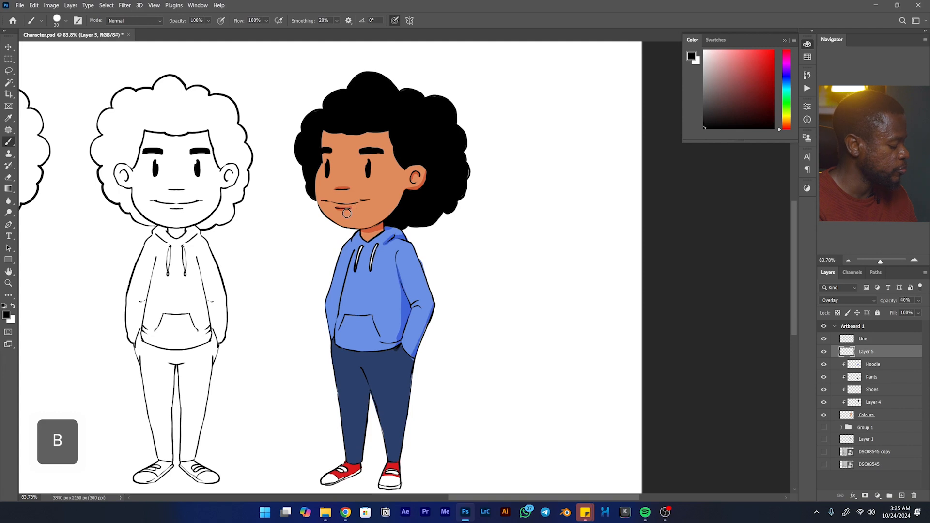
{"action": "key", "text": "e"}
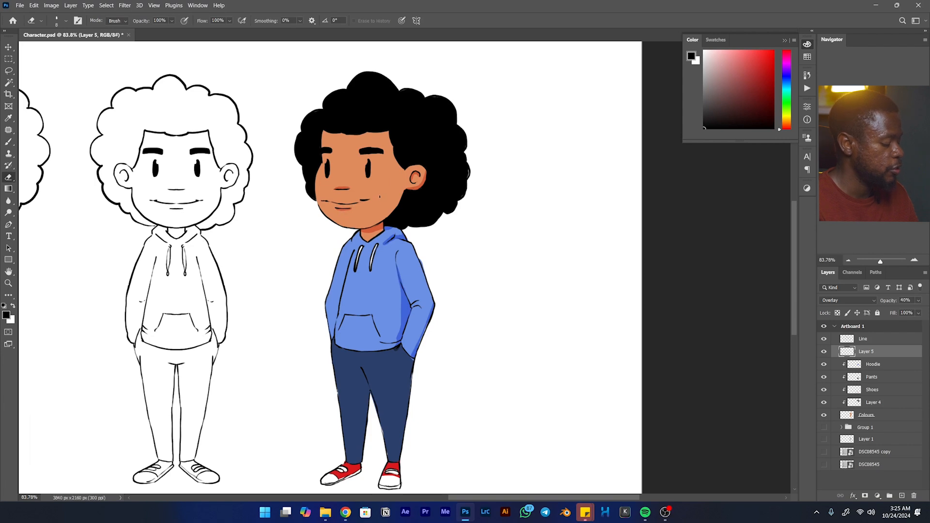
- Shade the jaw edge from the ear to the chin, undoing the rough stroke and cleaning up with the Eraser
{"action": "key", "text": "b"}
{"action": "left_click_drag", "start_coordinate": [403, 194], "coordinate": [386, 209]}
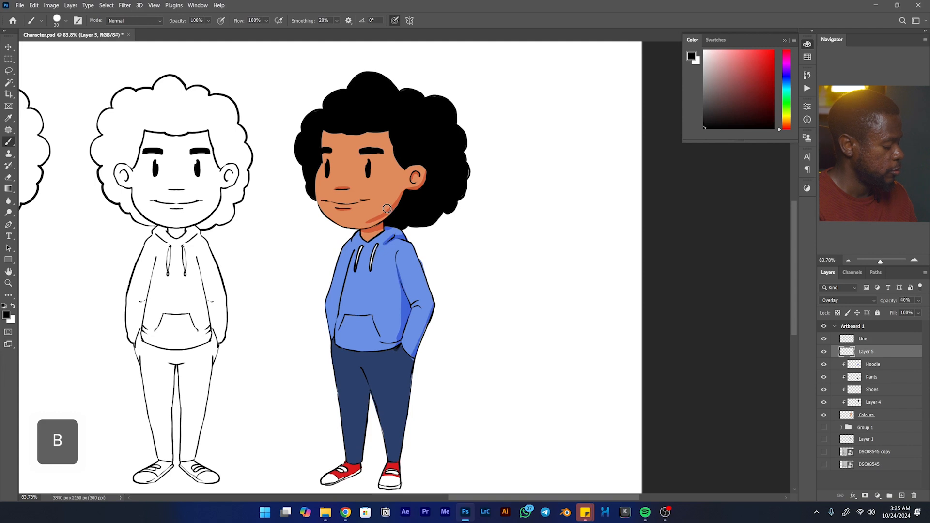
{"action": "key", "text": "ctrl+z"}
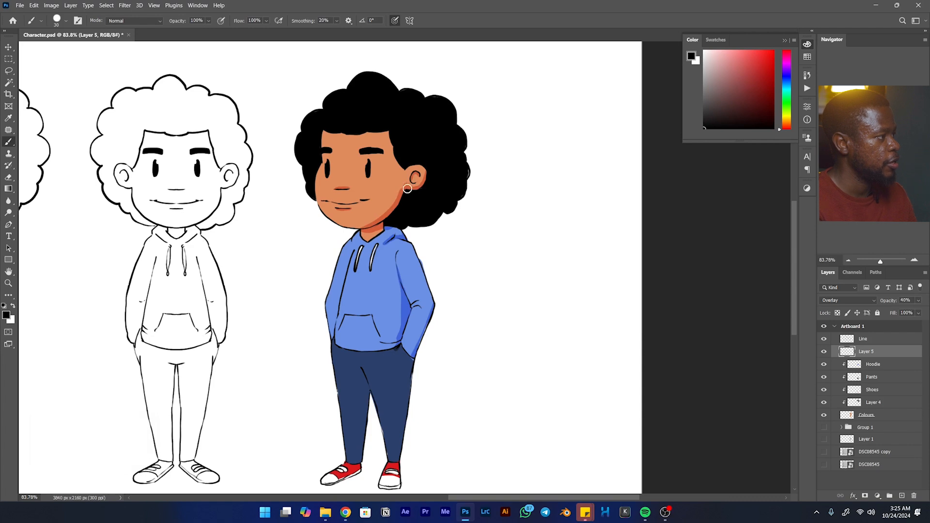
{"action": "key", "text": "e"}
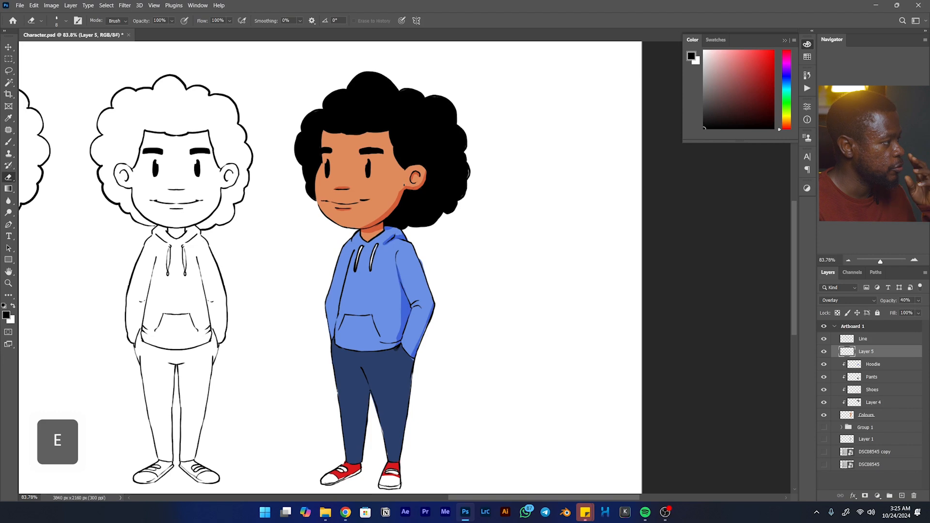
{"action": "key", "text": "b"}
{"action": "key", "text": "b"}
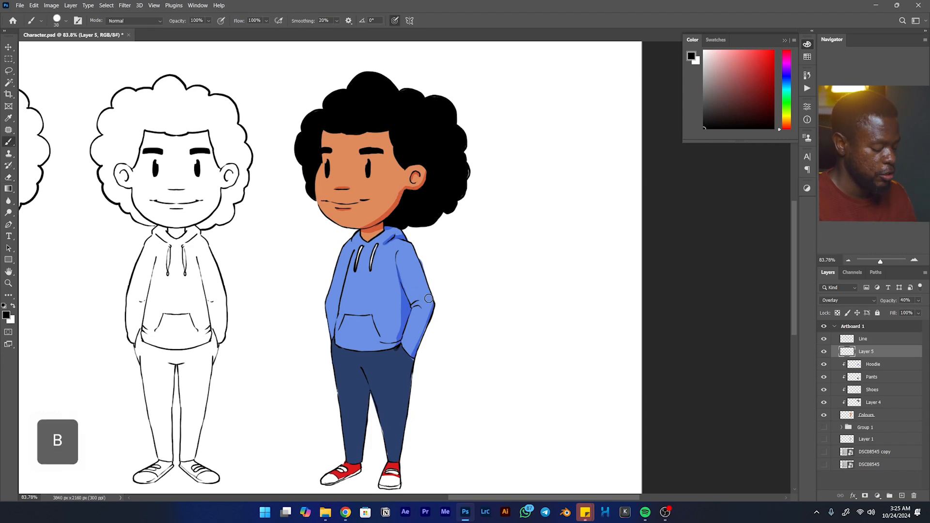
- Switch to a narrow, flat brush tip and shade the outer edge of the near pant leg from pocket to ankle
{"action": "right_click", "coordinate": [479, 251]}
{"action": "left_click", "coordinate": [530, 325]}
{"action": "left_click", "coordinate": [416, 376]}
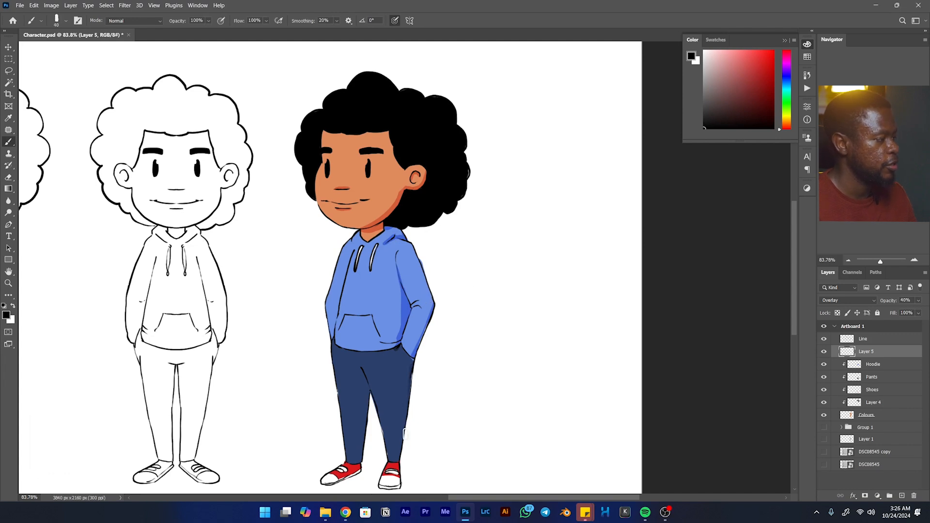
{"action": "left_click_drag", "start_coordinate": [410, 363], "coordinate": [401, 450]}
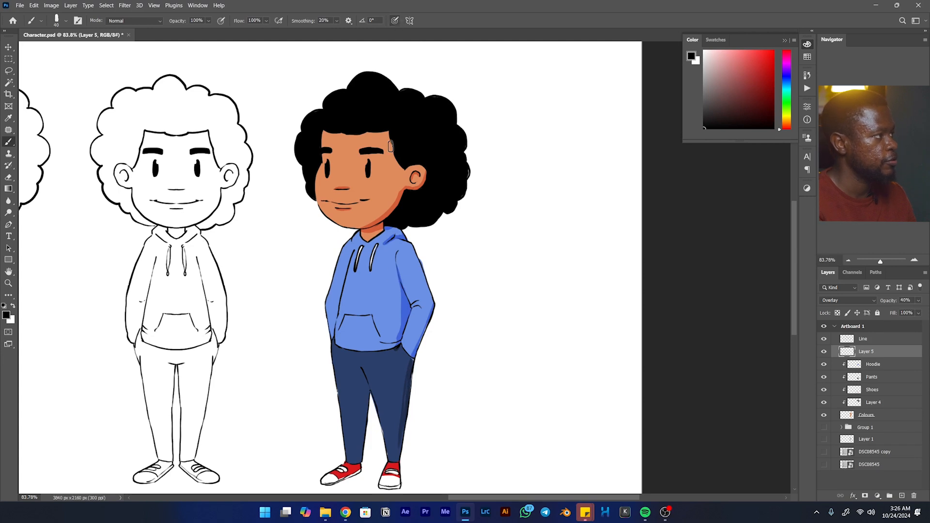
{"action": "mouse_move", "coordinate": [411, 359]}
{"action": "left_mouse_down"}
{"action": "mouse_move", "coordinate": [392, 446]}
{"action": "mouse_move", "coordinate": [406, 364]}
{"action": "left_mouse_up"}
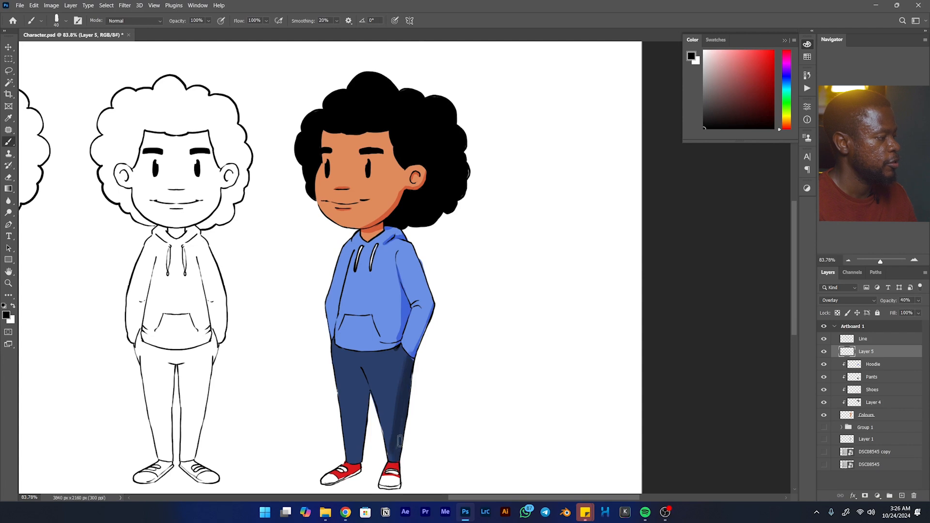
- Enlarge the Eraser and trim the shadow along the near pant leg
{"action": "key", "text": "space"}
{"action": "left_click_drag", "start_coordinate": [394, 451], "coordinate": [402, 392]}
{"action": "key", "text": "e"}
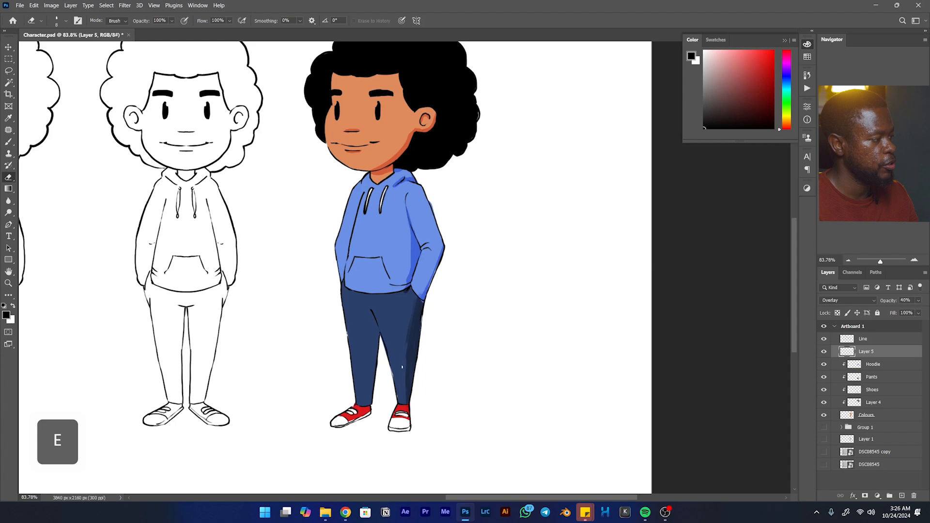
{"action": "key", "text": "bracketright"}
{"action": "key", "text": "bracketright"}
{"action": "key", "text": "bracketright"}
{"action": "key", "text": "bracketright"}
{"action": "key", "text": "bracketright"}
{"action": "key", "text": "bracketright"}
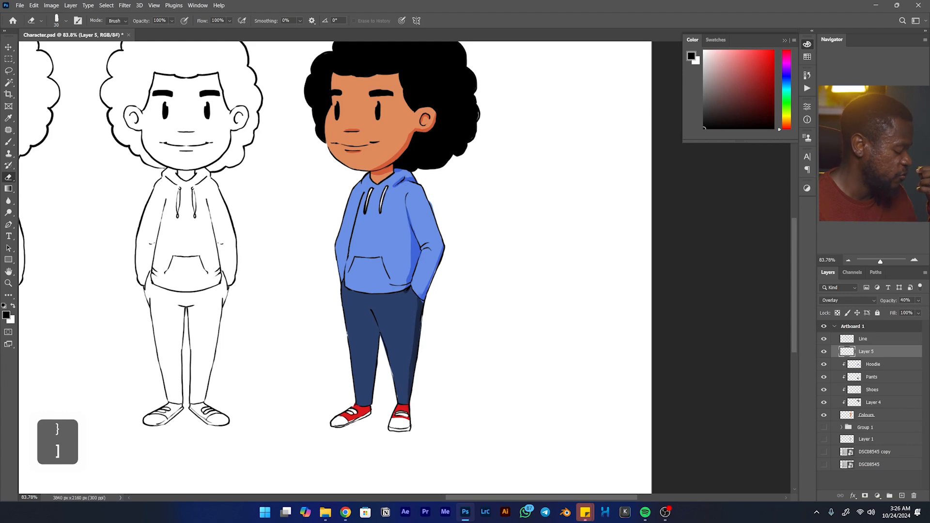
- Enlarge the flat brush and shade the near pant leg, the crotch area and the far leg's inner side
{"action": "key", "text": "b"}
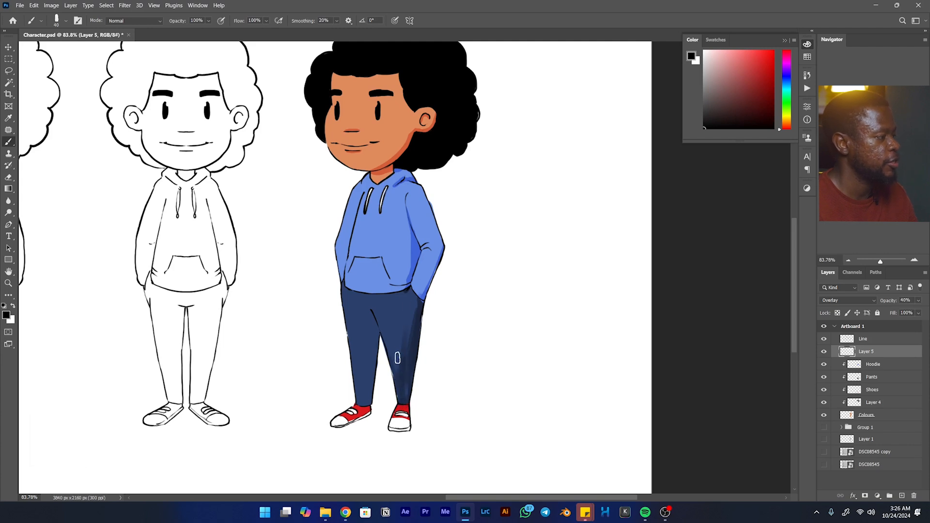
{"action": "key", "text": "bracketright"}
{"action": "key", "text": "bracketright"}
{"action": "key", "text": "bracketright"}
{"action": "key", "text": "bracketright"}
{"action": "key", "text": "bracketright"}
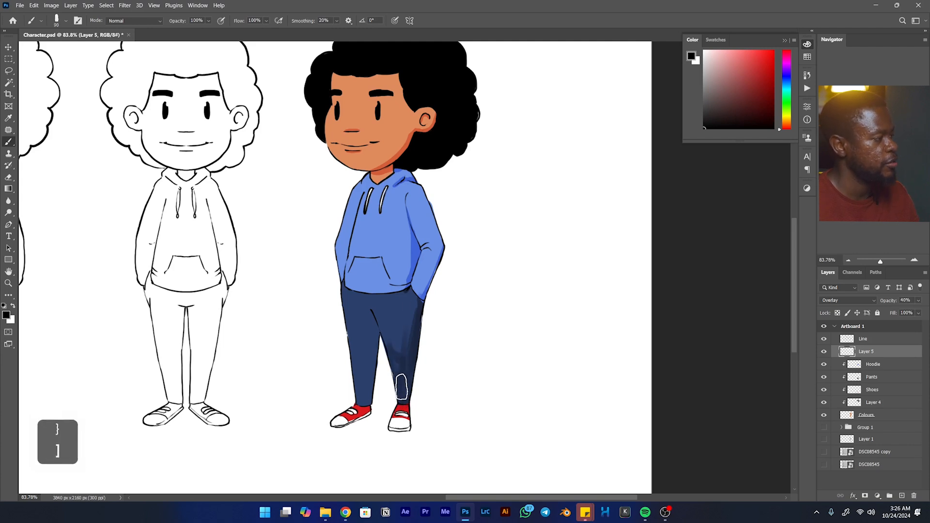
{"action": "mouse_move", "coordinate": [395, 348]}
{"action": "left_mouse_down"}
{"action": "mouse_move", "coordinate": [375, 353]}
{"action": "mouse_move", "coordinate": [365, 393]}
{"action": "mouse_move", "coordinate": [371, 319]}
{"action": "mouse_move", "coordinate": [373, 361]}
{"action": "left_mouse_up"}
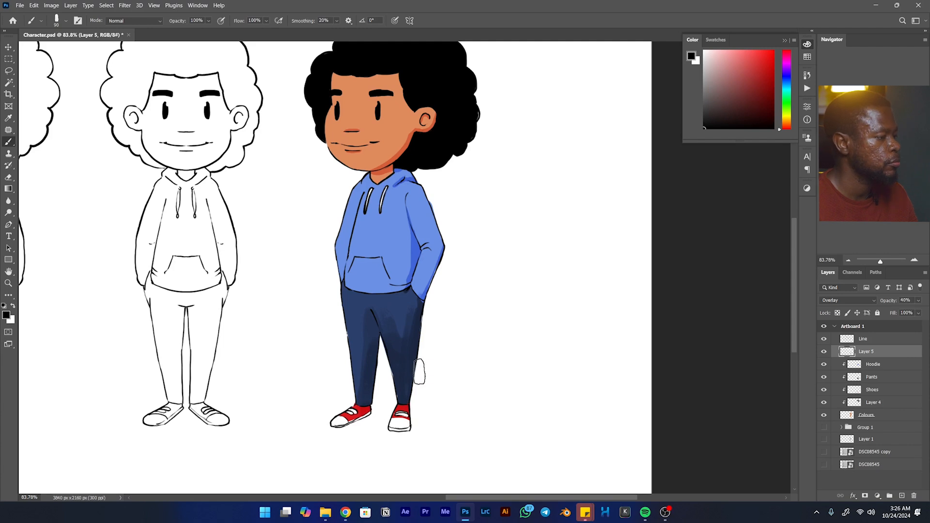
- Clip the shading layer to the Colours base along with the clothing layers, and clear the selection
{"action": "left_click", "coordinate": [850, 420], "text": "ctrl"}
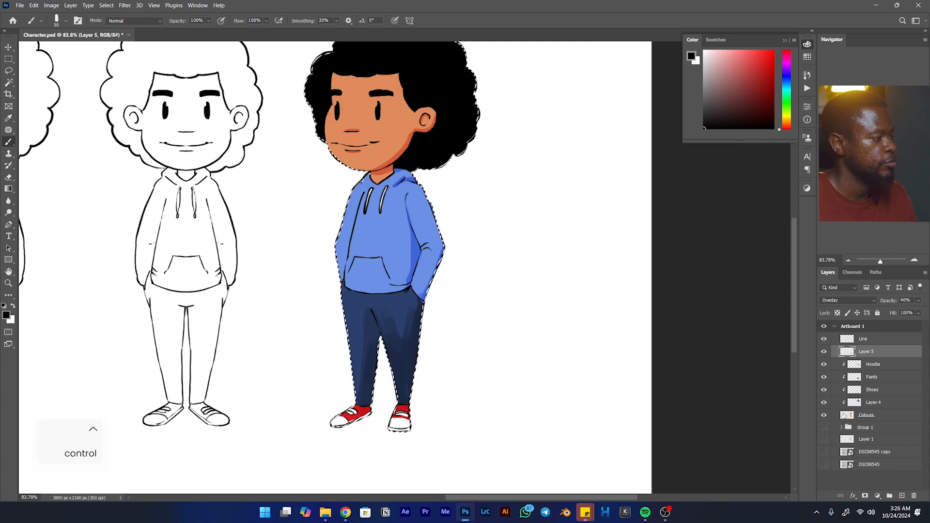
{"action": "mouse_move", "coordinate": [887, 358]}
{"action": "left_mouse_down"}
{"action": "mouse_move", "coordinate": [884, 374]}
{"action": "mouse_move", "coordinate": [874, 347]}
{"action": "left_mouse_up"}
{"action": "key", "text": "ctrl+d"}
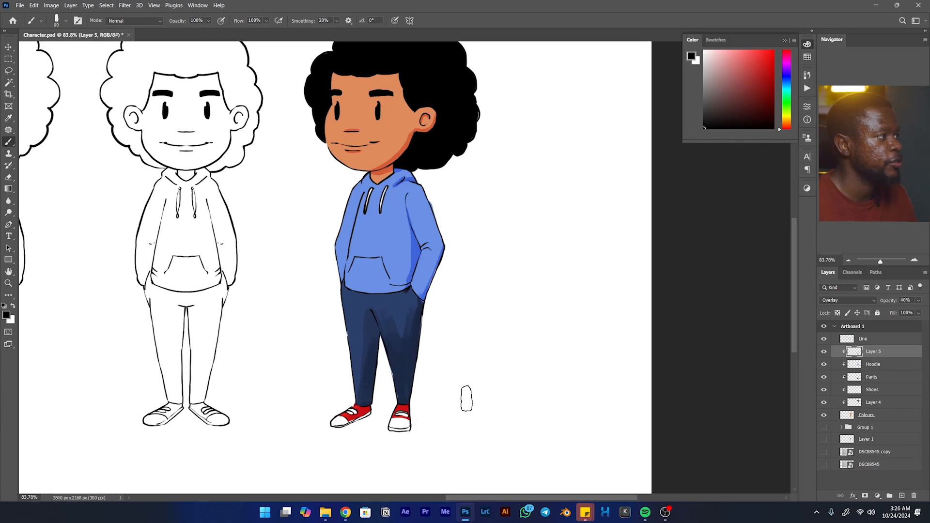
- Set the shading layer's blend mode to Multiply and reduce the brush to 35 px for shading the shoes
{"action": "left_click", "coordinate": [854, 303]}
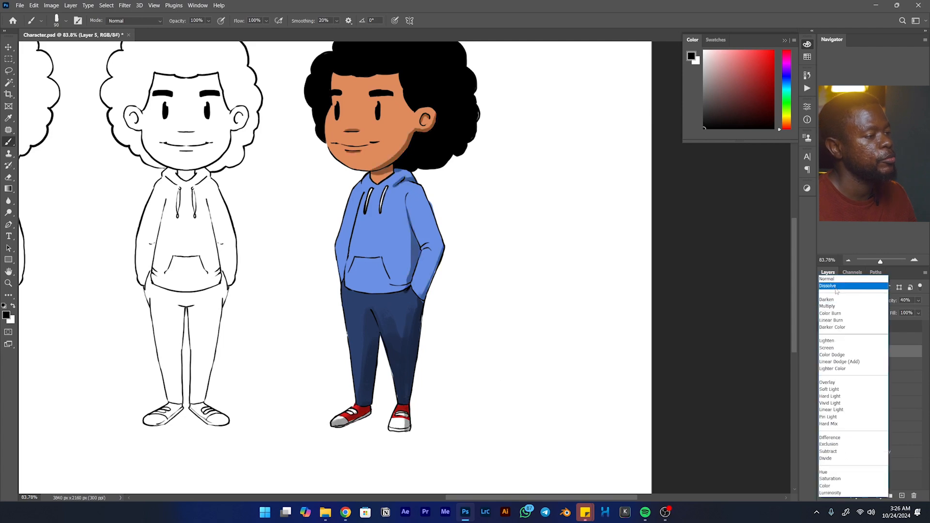
{"action": "left_click", "coordinate": [833, 307]}
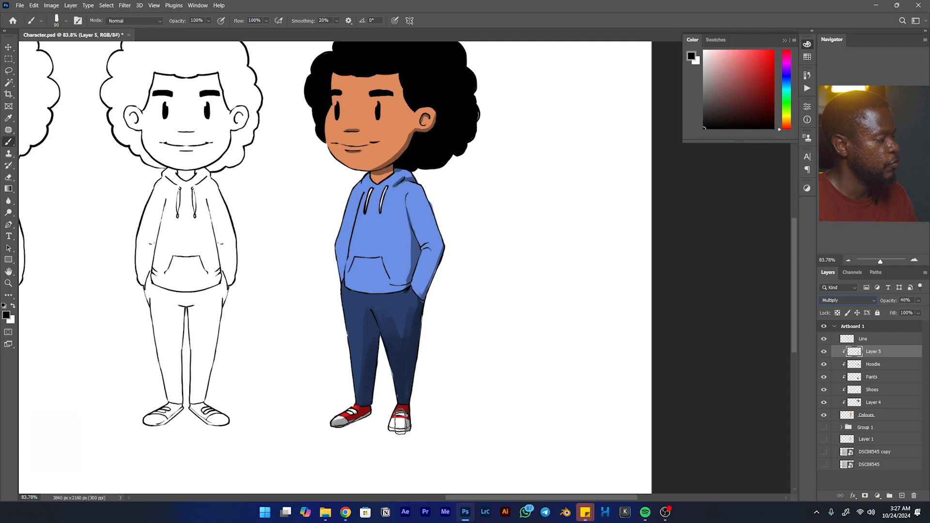
{"action": "key", "text": "e"}
{"action": "key", "text": "bracketleft"}
{"action": "key", "text": "bracketleft"}
{"action": "key", "text": "bracketleft"}
{"action": "key", "text": "bracketleft"}
{"action": "key", "text": "bracketleft"}
{"action": "key", "text": "bracketleft"}
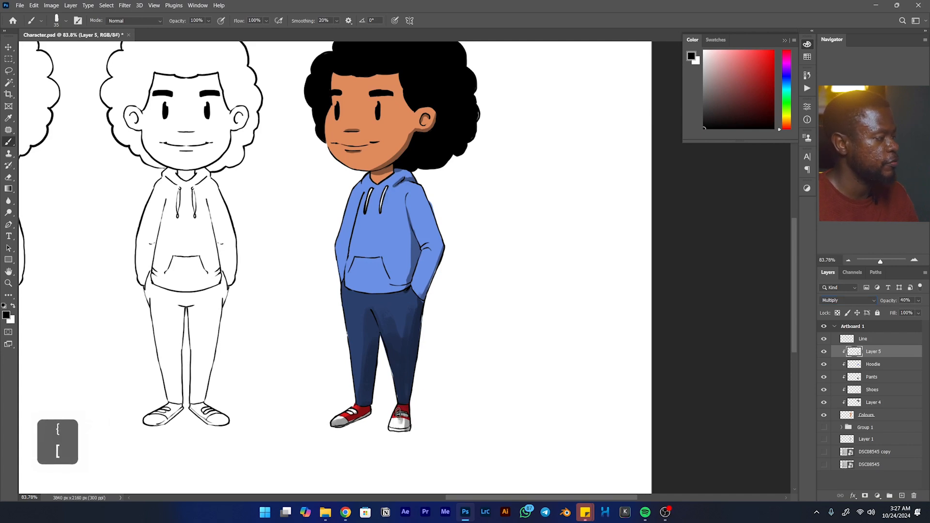
- Erase the patchy shadow from the middle of the near pant leg, enlarging the Eraser to 60 px
{"action": "key", "text": "e"}
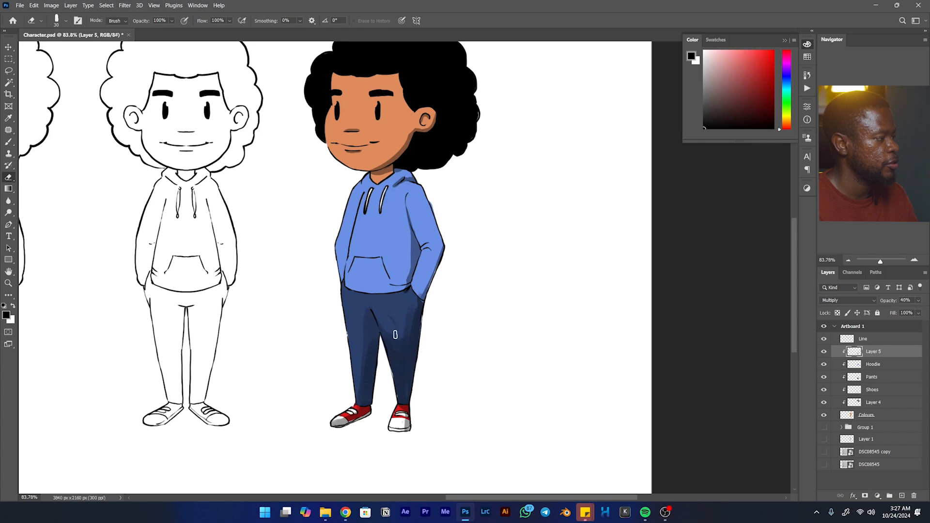
{"action": "key", "text": "bracketright"}
{"action": "key", "text": "bracketright"}
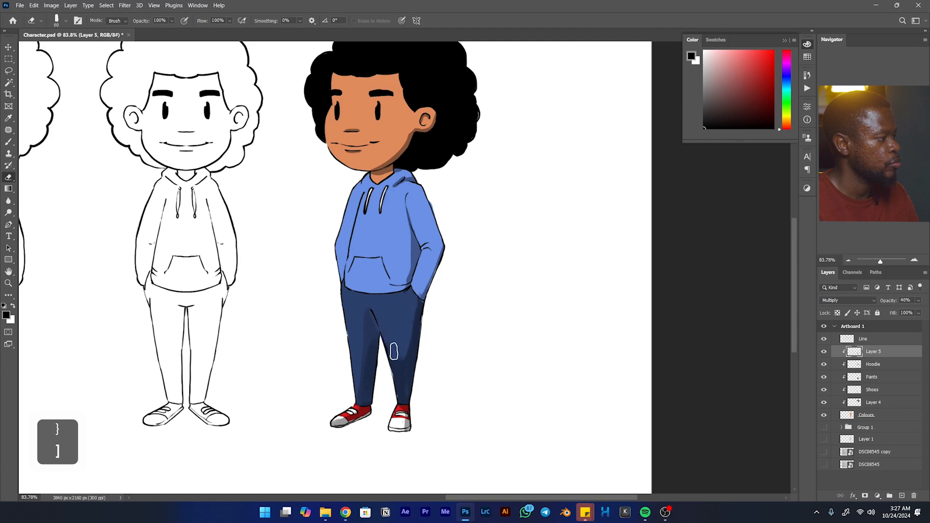
- Shade the outer edge of the hoodie's near sleeve from the shoulder past the elbow to the pocket with the Brush
{"action": "key", "text": "b"}
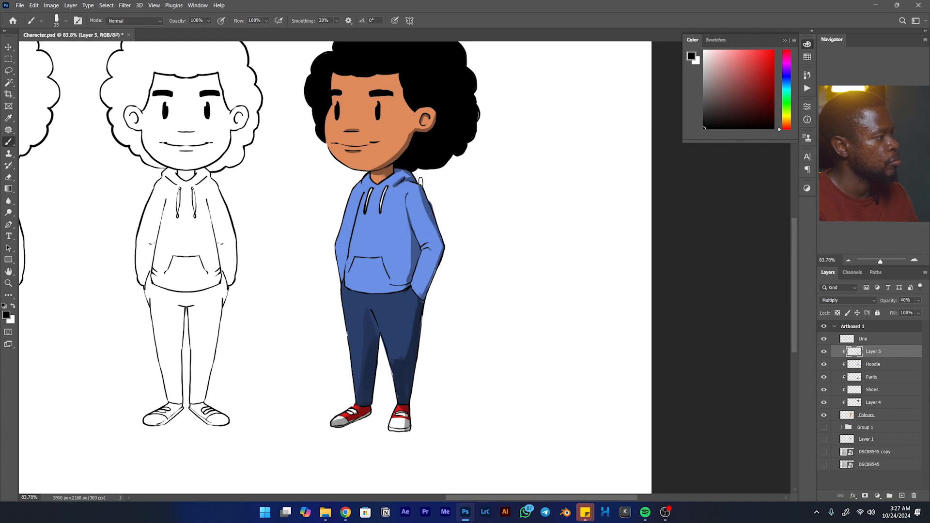
{"action": "left_click_drag", "start_coordinate": [442, 248], "coordinate": [424, 297]}
{"action": "left_click_drag", "start_coordinate": [438, 248], "coordinate": [424, 298]}
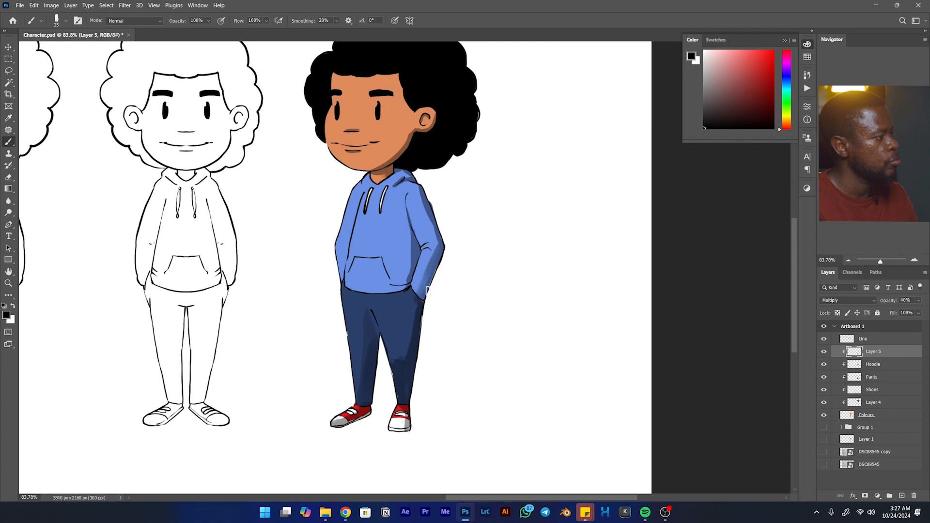
- Shade the forehead under the hairline and the jaw, undoing the first jaw stroke and enlarging the brush to 60 px
{"action": "key", "text": "space"}
{"action": "left_click_drag", "start_coordinate": [396, 165], "coordinate": [408, 228]}
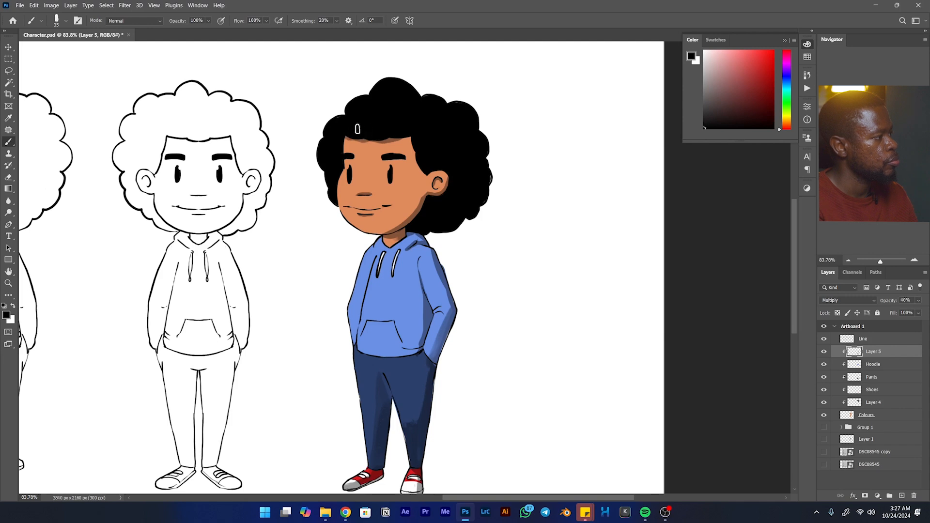
{"action": "mouse_move", "coordinate": [413, 214]}
{"action": "left_mouse_down"}
{"action": "mouse_move", "coordinate": [366, 229]}
{"action": "mouse_move", "coordinate": [349, 202]}
{"action": "left_mouse_up"}
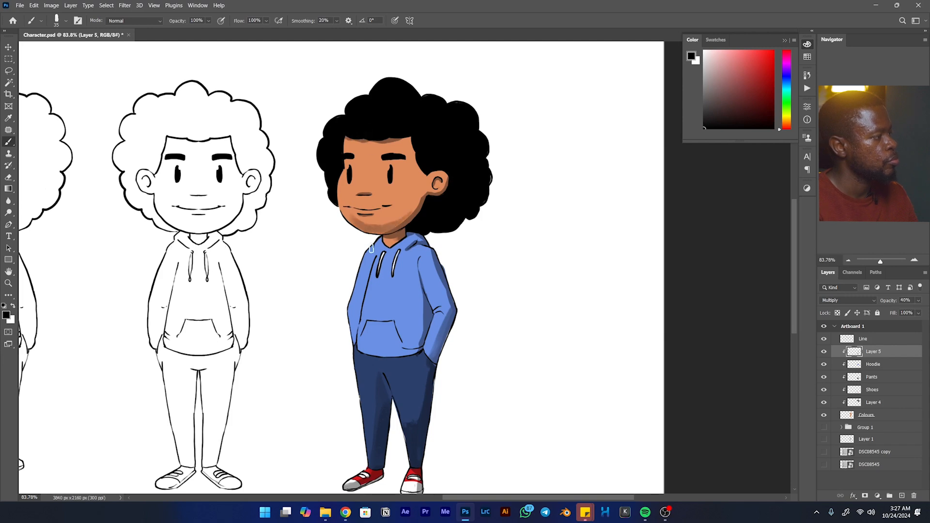
{"action": "key", "text": "ctrl+z"}
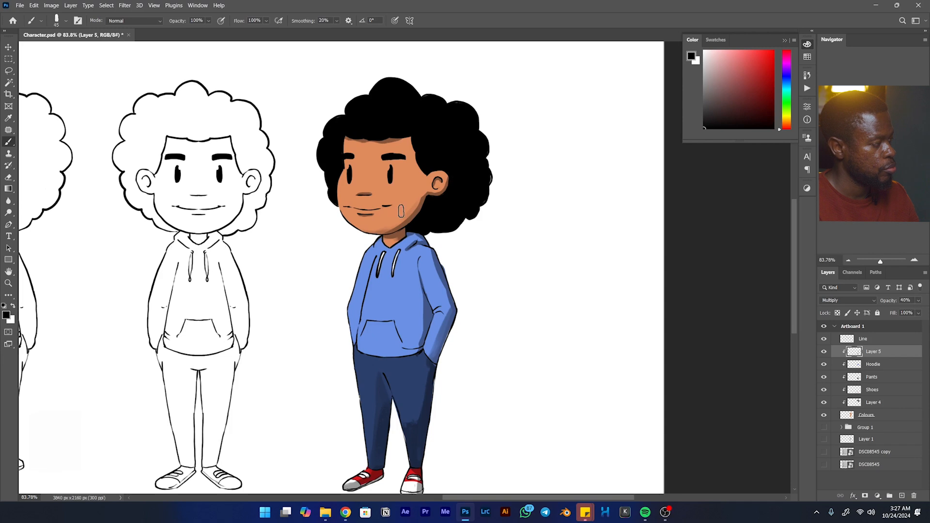
{"action": "key", "text": "bracketright"}
{"action": "key", "text": "bracketright"}
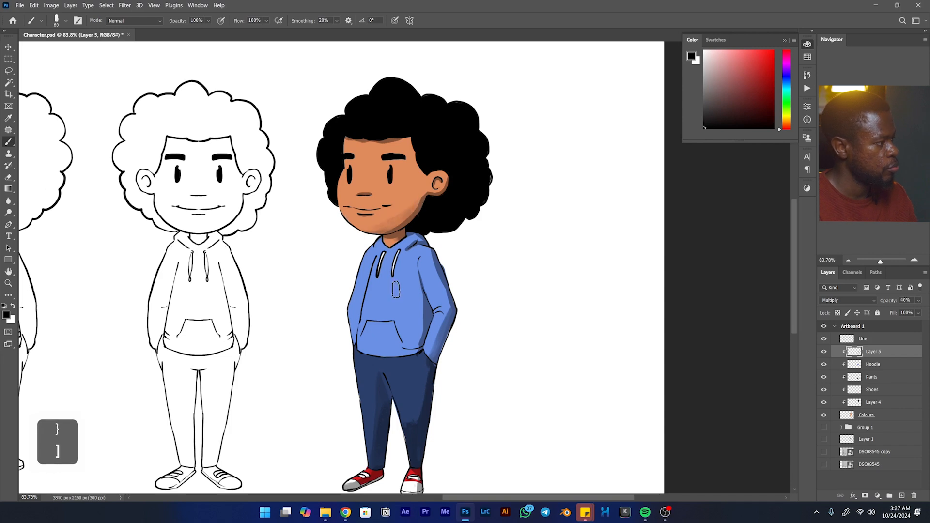
- Swap white into the foreground colour and rename the shading layer Shade
{"action": "key", "text": "x"}
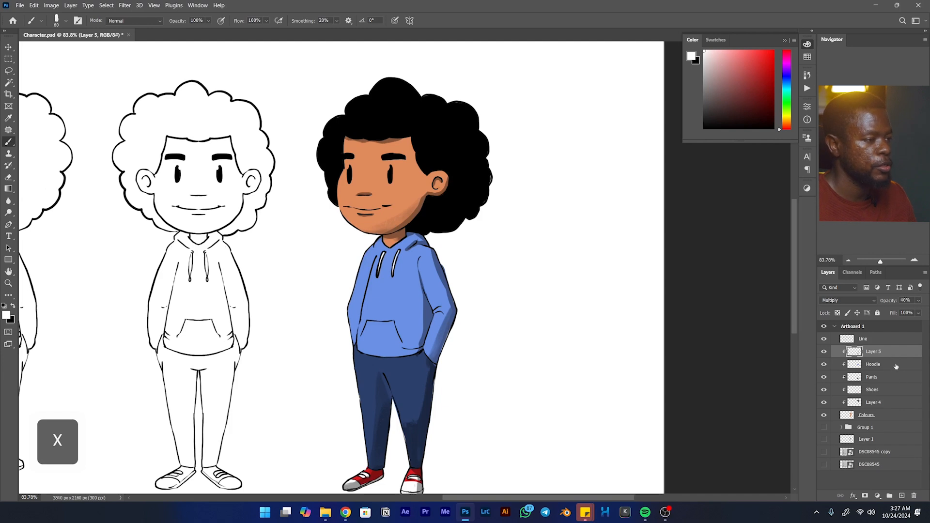
{"action": "double_click", "coordinate": [873, 352]}
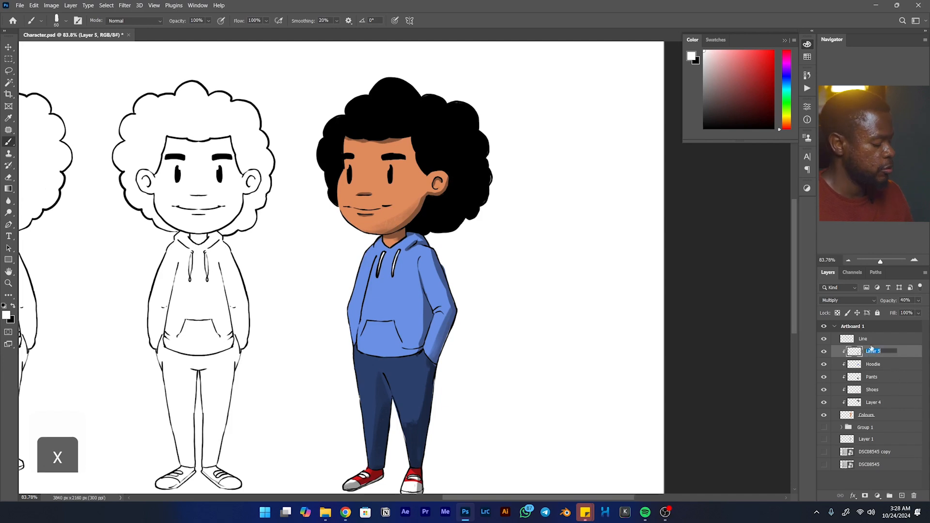
{"action": "type", "text": "Shade"}
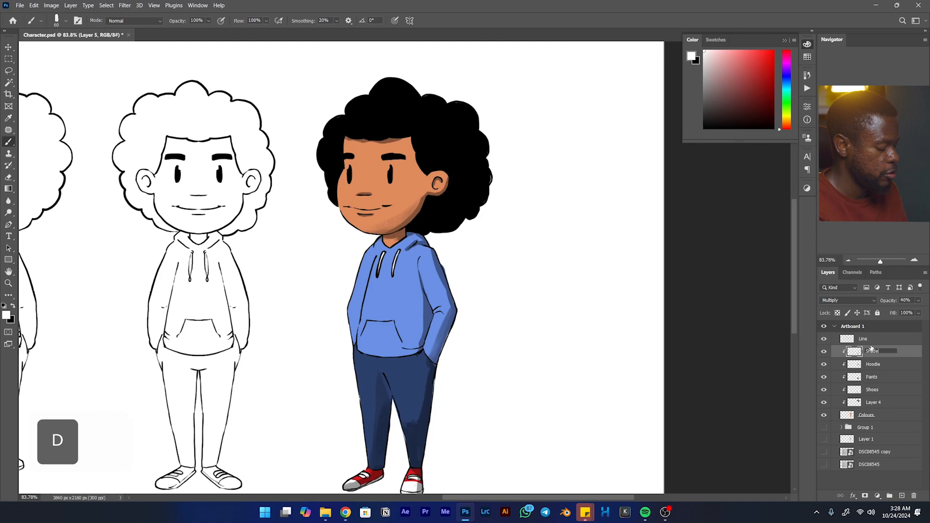
{"action": "key", "text": "Return"}
- Add a new layer clipped directly below the Shade layer and name it Light
{"action": "left_click", "coordinate": [901, 496]}
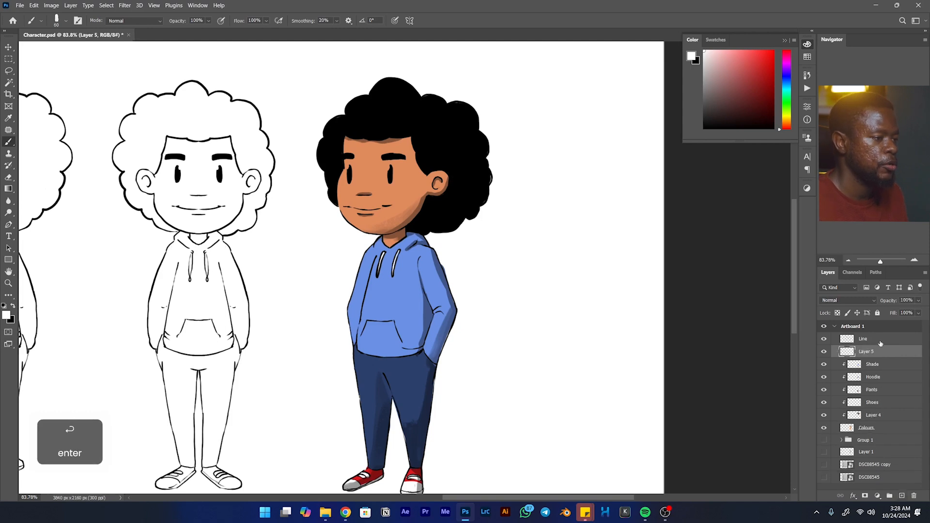
{"action": "mouse_move", "coordinate": [876, 355]}
{"action": "left_mouse_down"}
{"action": "mouse_move", "coordinate": [877, 381]}
{"action": "mouse_move", "coordinate": [878, 366]}
{"action": "left_mouse_up"}
{"action": "double_click", "coordinate": [873, 364]}
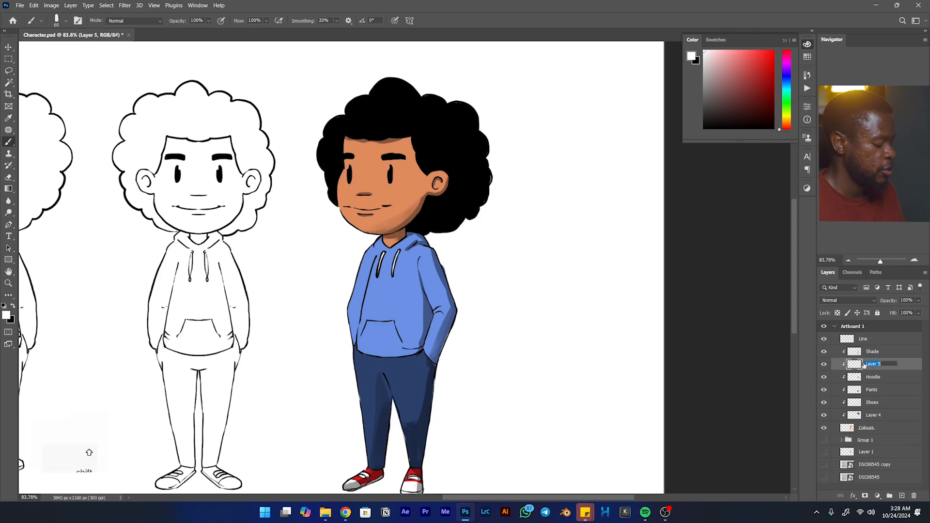
{"action": "type", "text": "Light"}
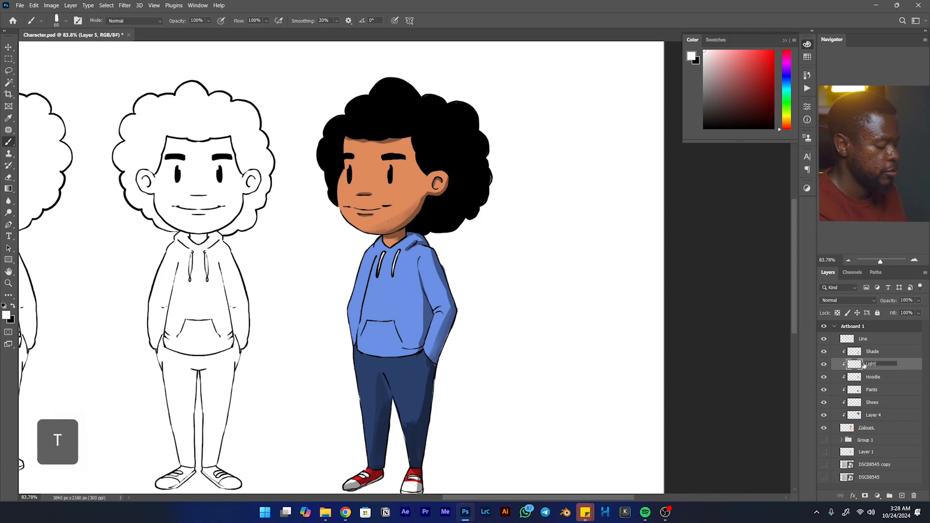
{"action": "key", "text": "Return"}
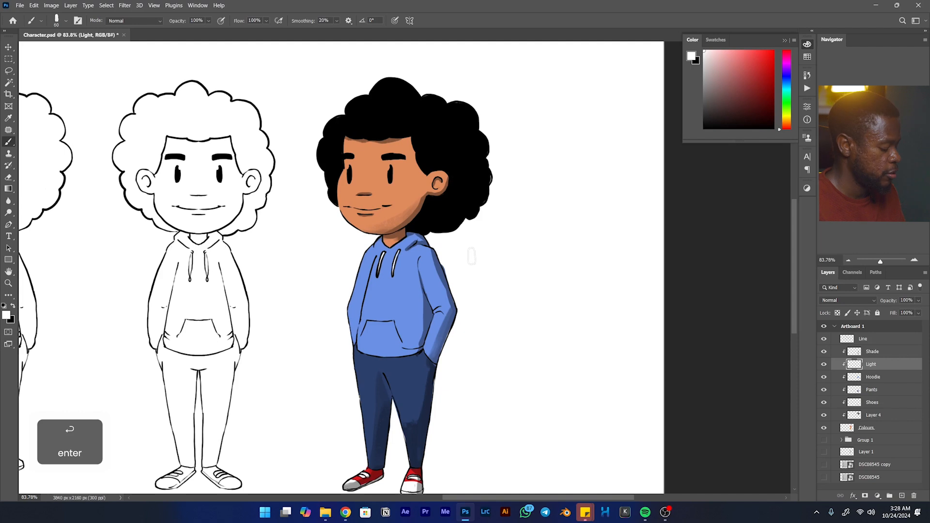
- Try Overlay as the Light layer's blend mode, then settle on Screen
{"action": "key", "text": "b"}
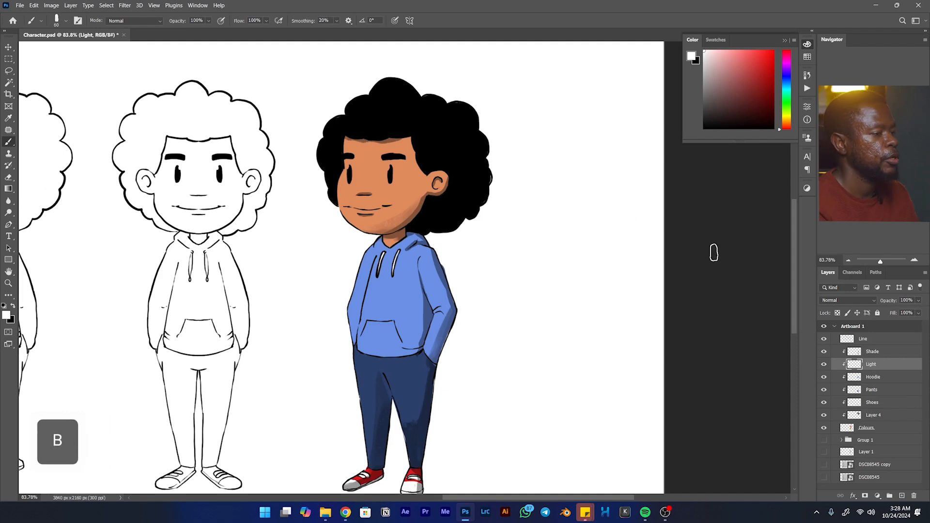
{"action": "left_click", "coordinate": [829, 301]}
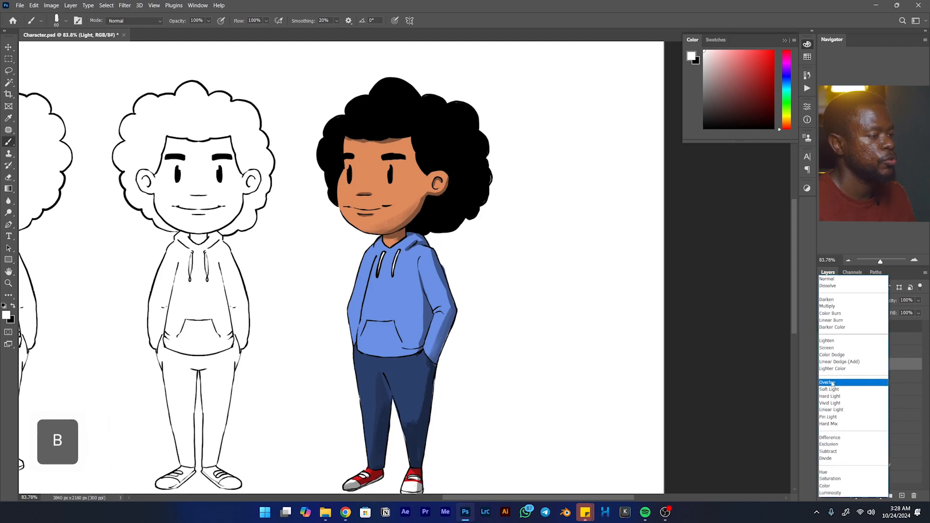
{"action": "left_click", "coordinate": [852, 382]}
{"action": "key", "text": "Return"}
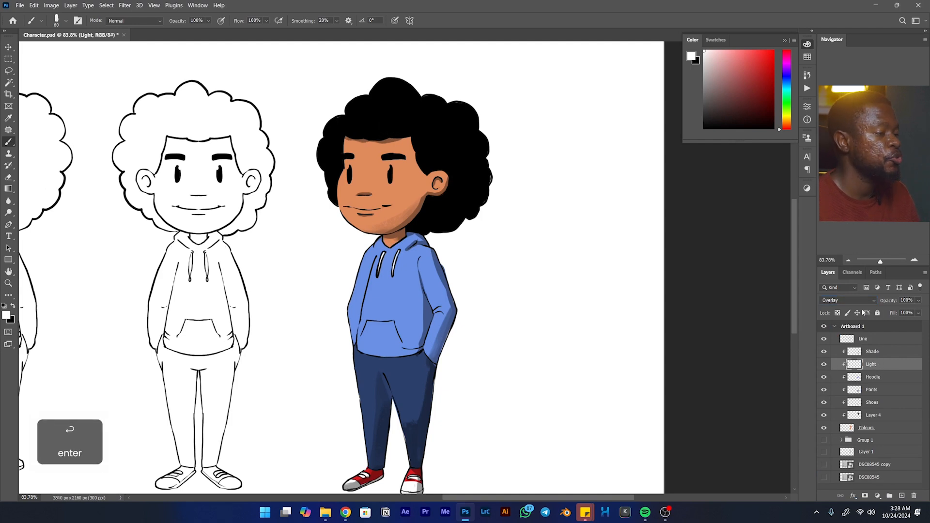
{"action": "left_click", "coordinate": [848, 300]}
{"action": "left_click", "coordinate": [833, 352]}
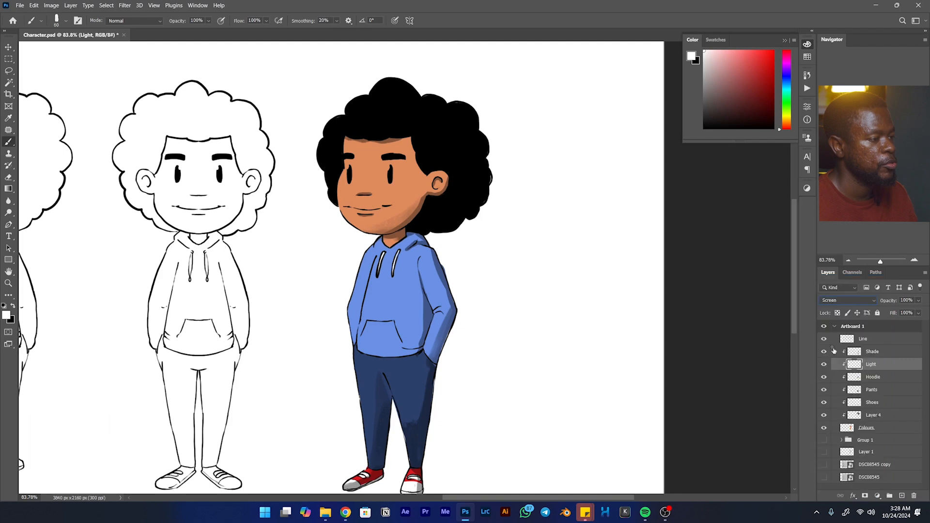
- Try a light orange highlight along the top curl of the hair
{"action": "left_click", "coordinate": [785, 123]}
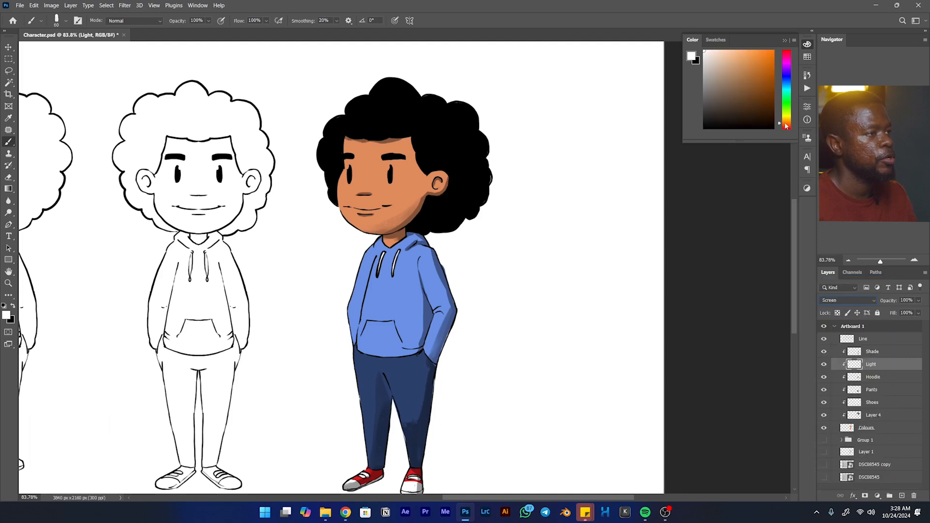
{"action": "left_click_drag", "start_coordinate": [748, 103], "coordinate": [746, 45]}
{"action": "mouse_move", "coordinate": [389, 74]}
{"action": "left_mouse_down"}
{"action": "mouse_move", "coordinate": [369, 87]}
{"action": "mouse_move", "coordinate": [394, 70]}
{"action": "mouse_move", "coordinate": [366, 83]}
{"action": "mouse_move", "coordinate": [399, 66]}
{"action": "left_mouse_up"}
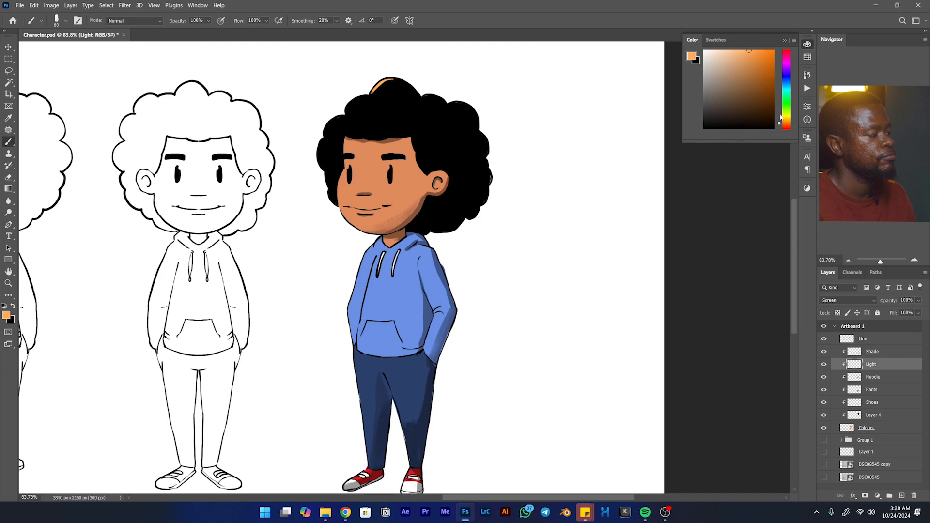
- Choose a pale yellow-orange and paint rim highlights on the hair's top curl and the curls down the face side
{"action": "left_click", "coordinate": [786, 95]}
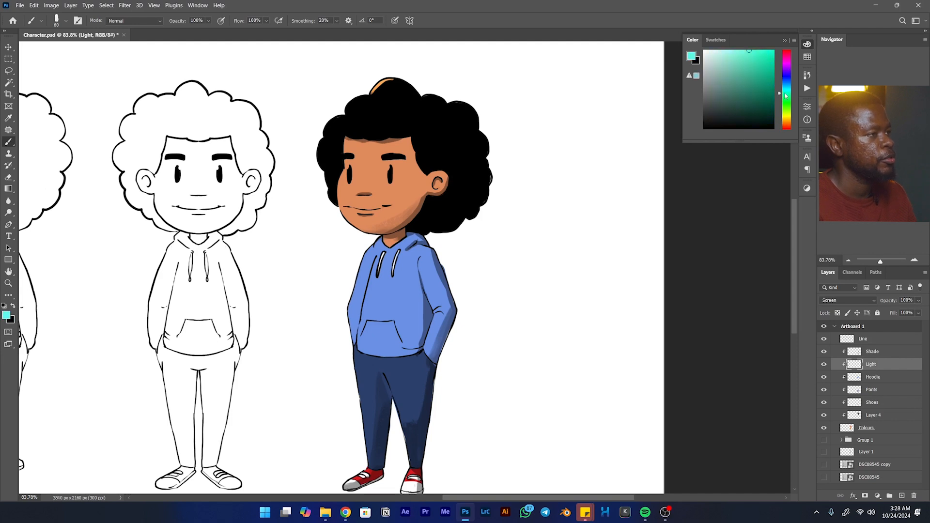
{"action": "left_click_drag", "start_coordinate": [785, 99], "coordinate": [787, 124]}
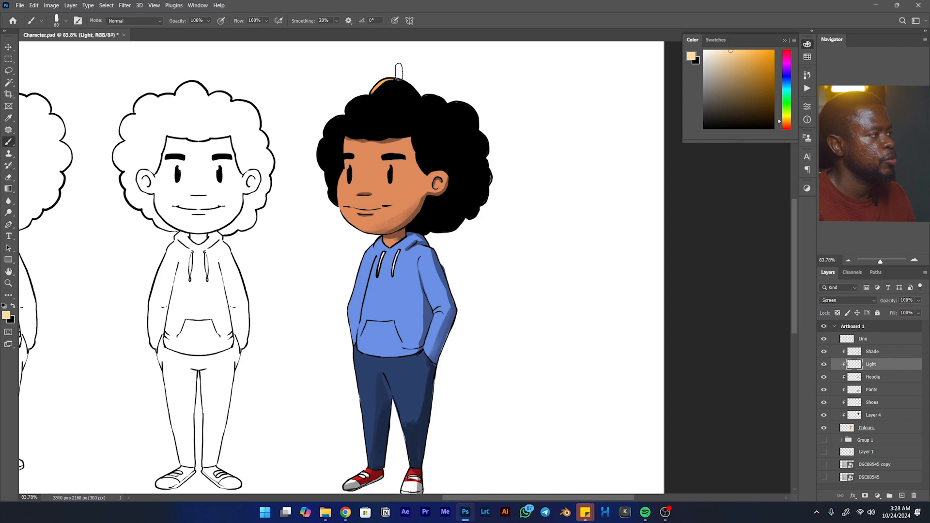
{"action": "mouse_move", "coordinate": [376, 78]}
{"action": "left_mouse_down"}
{"action": "mouse_move", "coordinate": [412, 72]}
{"action": "mouse_move", "coordinate": [386, 68]}
{"action": "mouse_move", "coordinate": [336, 95]}
{"action": "mouse_move", "coordinate": [369, 84]}
{"action": "mouse_move", "coordinate": [342, 99]}
{"action": "left_mouse_up"}
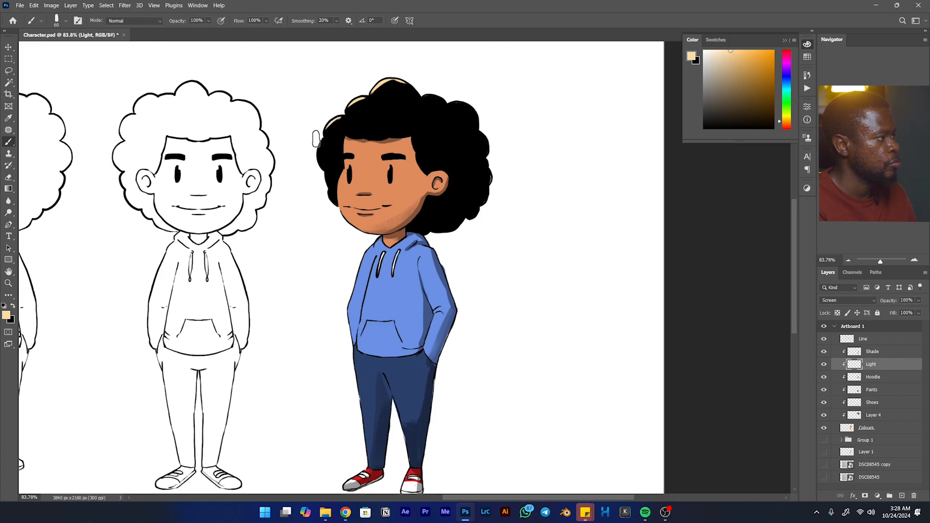
- Reduce the brush to 25 px and highlight the upper curls at the back of the hair and the front jawline
{"action": "key", "text": "bracketleft"}
{"action": "key", "text": "bracketleft"}
{"action": "key", "text": "bracketleft"}
{"action": "key", "text": "bracketleft"}
{"action": "key", "text": "bracketleft"}
{"action": "key", "text": "bracketleft"}
{"action": "left_click_drag", "start_coordinate": [424, 99], "coordinate": [431, 96]}
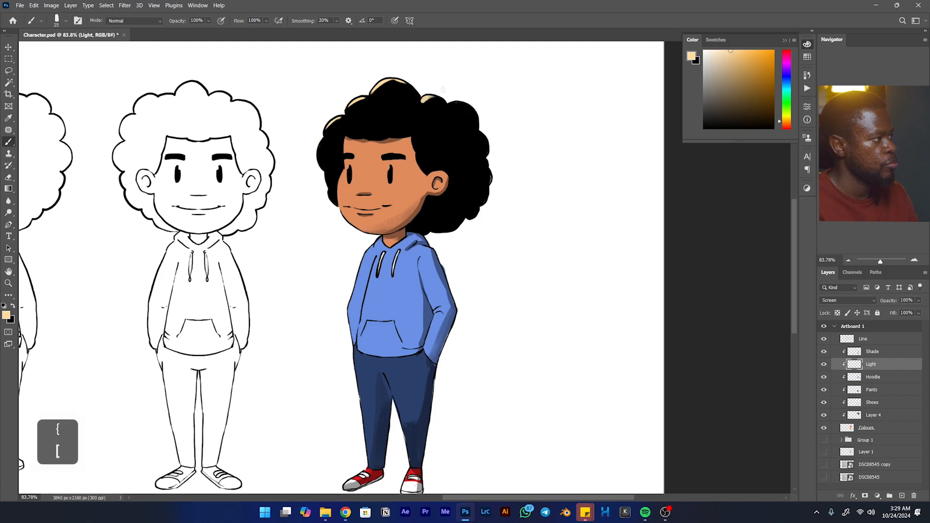
{"action": "left_click_drag", "start_coordinate": [478, 118], "coordinate": [458, 100]}
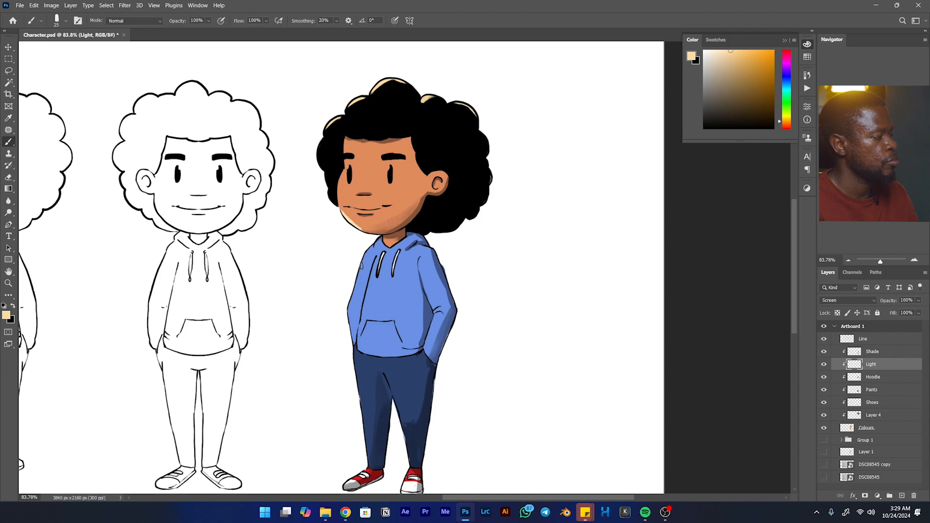
- Highlight the hoodie's far sleeve with a 20 px brush and, at 45 px, the torso's front edge from hem to drawstring
{"action": "key", "text": "bracketleft"}
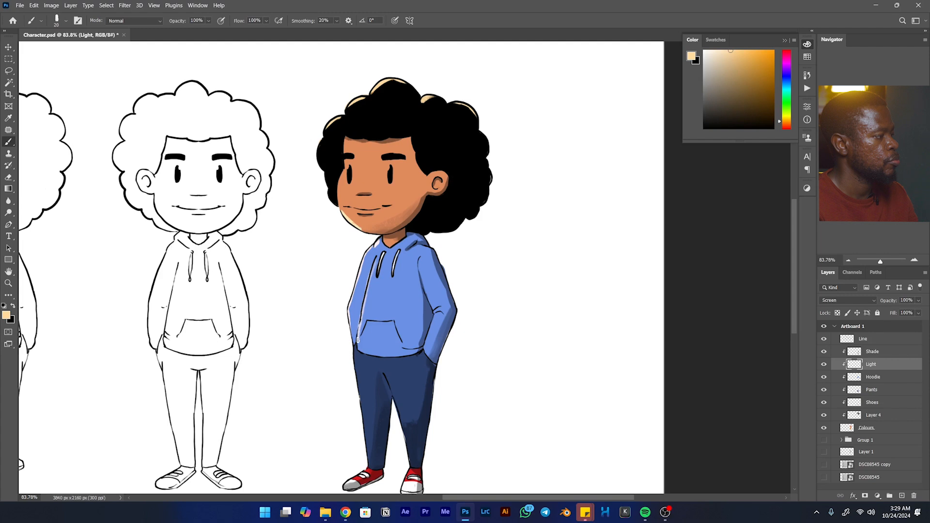
{"action": "key", "text": "bracketright"}
{"action": "key", "text": "bracketright"}
{"action": "key", "text": "bracketright"}
{"action": "key", "text": "bracketright"}
{"action": "key", "text": "bracketright"}
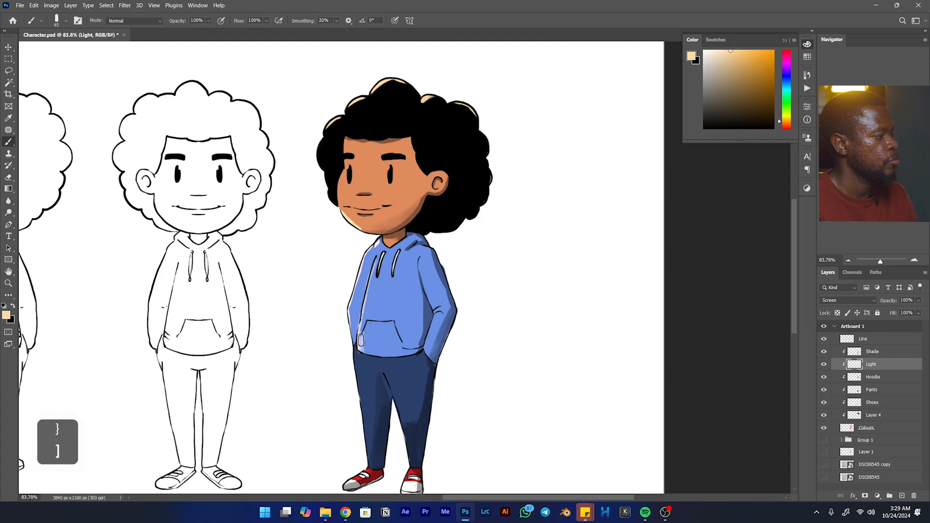
{"action": "mouse_move", "coordinate": [364, 328]}
{"action": "left_mouse_down"}
{"action": "mouse_move", "coordinate": [365, 350]}
{"action": "mouse_move", "coordinate": [378, 251]}
{"action": "mouse_move", "coordinate": [363, 321]}
{"action": "left_mouse_up"}
{"action": "key", "text": "ctrl"}
{"action": "key", "text": "ctrl+z"}
{"action": "key", "text": "ctrl+z"}
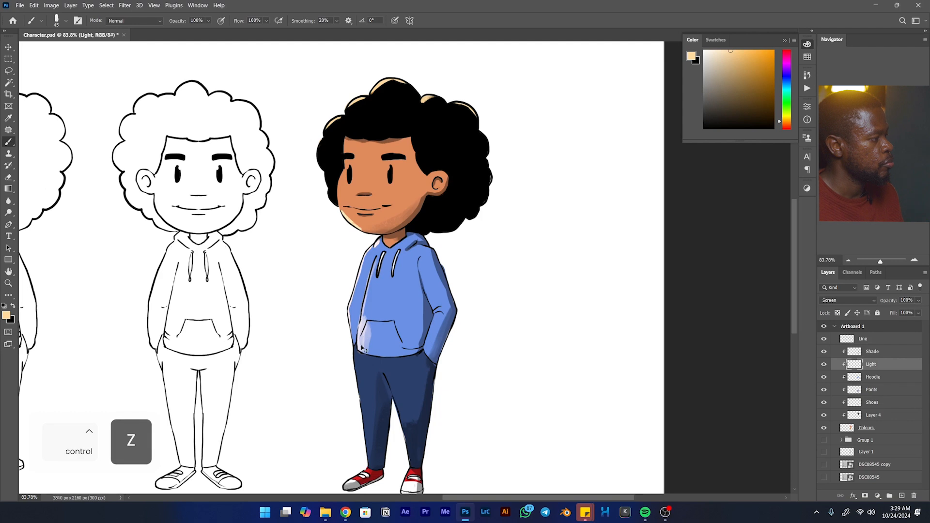
{"action": "left_click_drag", "start_coordinate": [363, 348], "coordinate": [383, 256]}
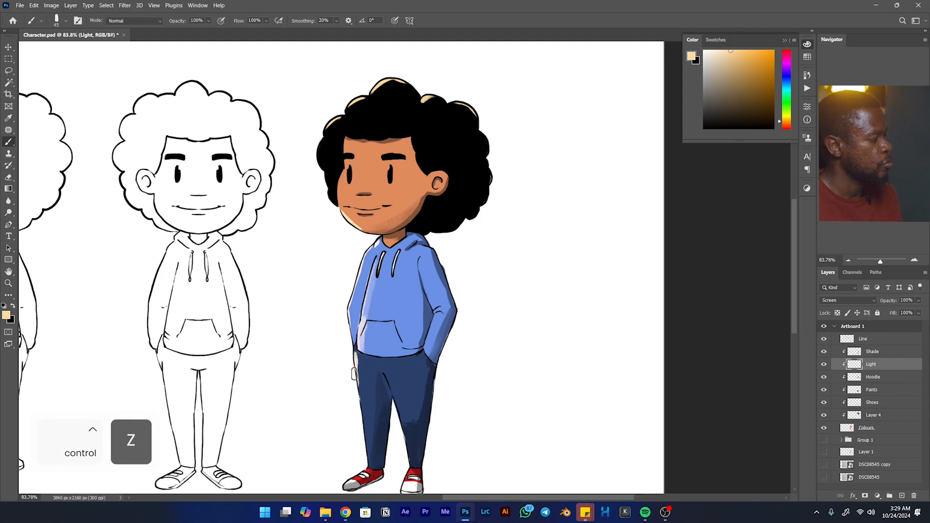
- Paint rim highlights along the far pant leg's outer edge and both edges of the near pant leg
{"action": "mouse_move", "coordinate": [355, 379]}
{"action": "left_mouse_down"}
{"action": "mouse_move", "coordinate": [359, 411]}
{"action": "mouse_move", "coordinate": [375, 347]}
{"action": "left_mouse_up"}
{"action": "key", "text": "space"}
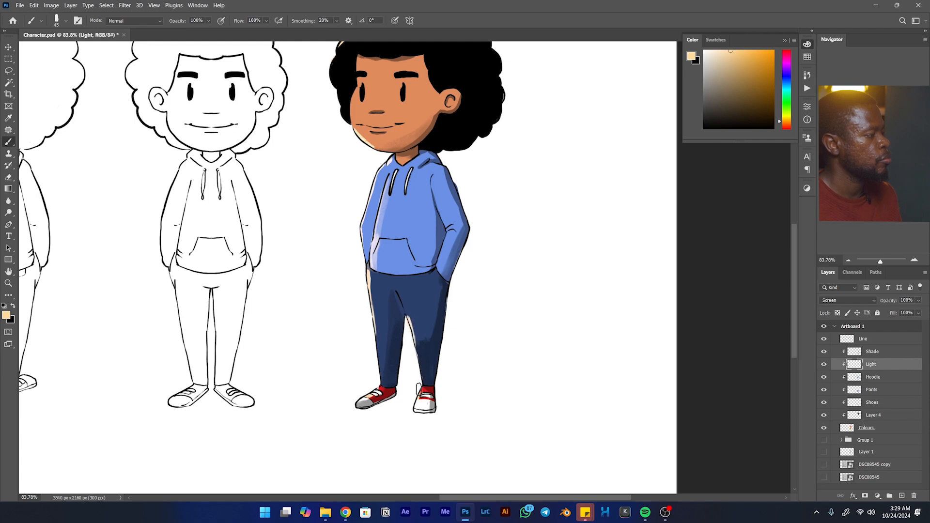
{"action": "left_click_drag", "start_coordinate": [446, 326], "coordinate": [445, 333]}
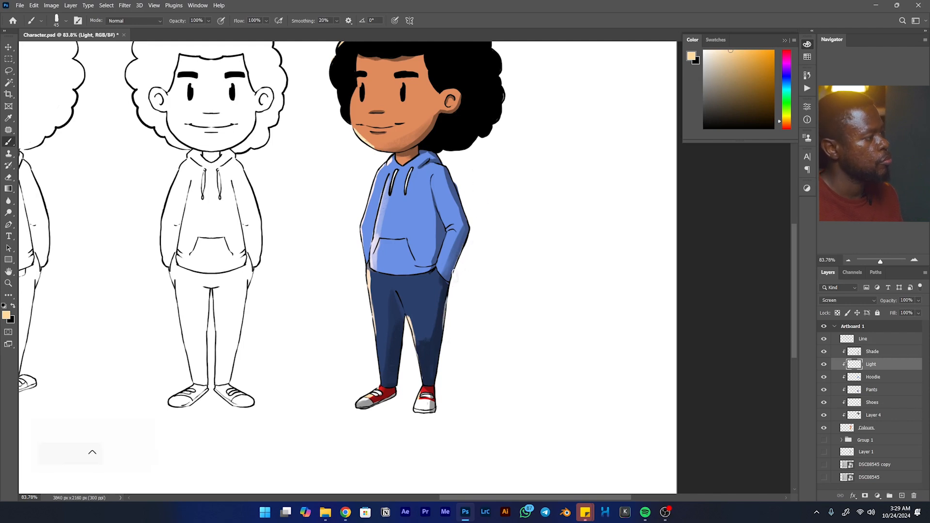
- Try a broad highlight across the forehead below the hairline with a 70 px brush, and undo the strokes
{"action": "key", "text": "space"}
{"action": "left_click_drag", "start_coordinate": [365, 107], "coordinate": [390, 220]}
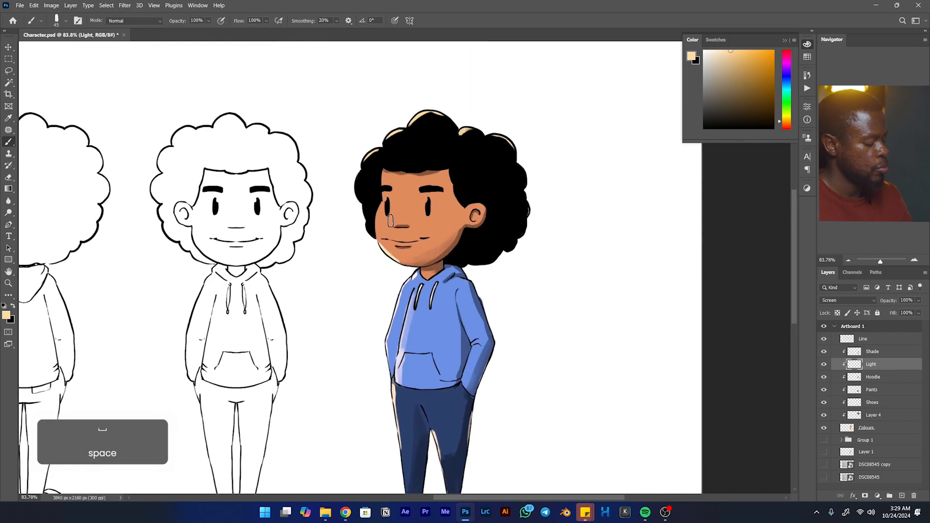
{"action": "key", "text": "bracketright"}
{"action": "key", "text": "bracketright"}
{"action": "key", "text": "bracketright"}
{"action": "left_click_drag", "start_coordinate": [384, 181], "coordinate": [445, 181]}
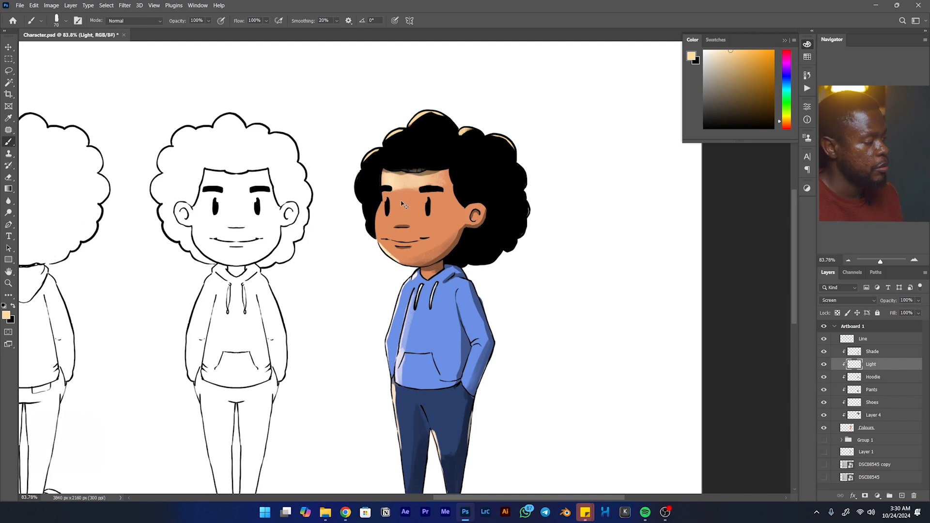
{"action": "key", "text": "ctrl+z"}
{"action": "key", "text": "ctrl+z"}
{"action": "key", "text": "ctrl+z"}
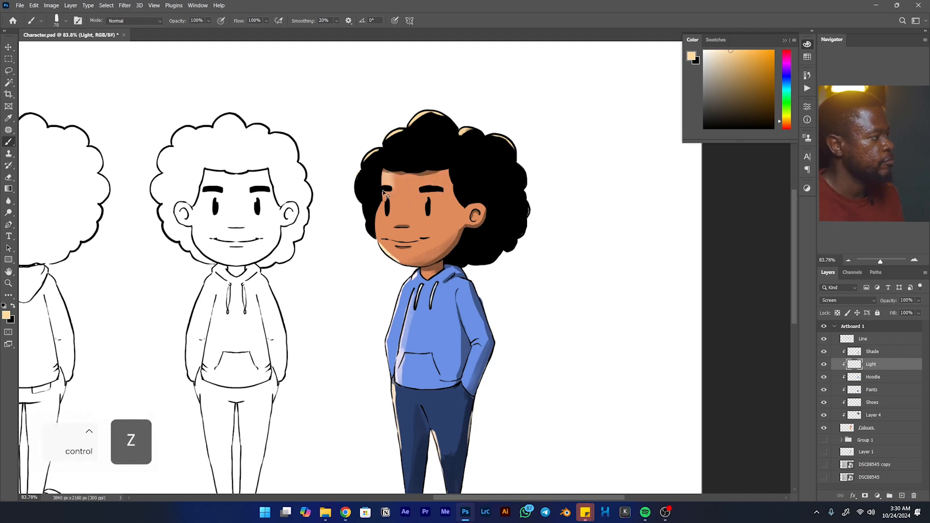
{"action": "key", "text": "ctrl+z"}
- Highlight the upper edge of the ear with a 15 px brush and clean up around the ear with the Eraser
{"action": "key", "text": "bracketleft"}
{"action": "key", "text": "bracketleft"}
{"action": "key", "text": "bracketleft"}
{"action": "key", "text": "bracketleft"}
{"action": "key", "text": "bracketleft"}
{"action": "key", "text": "bracketleft"}
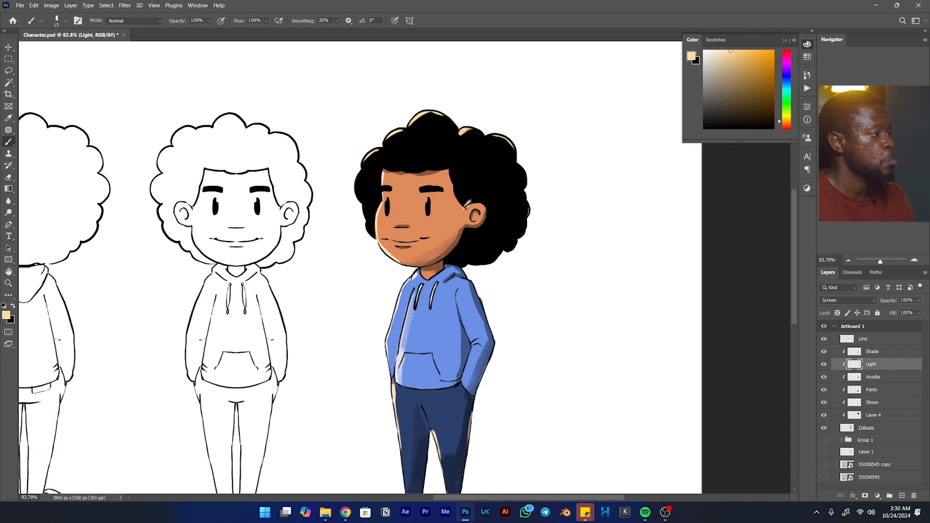
{"action": "key", "text": "e"}
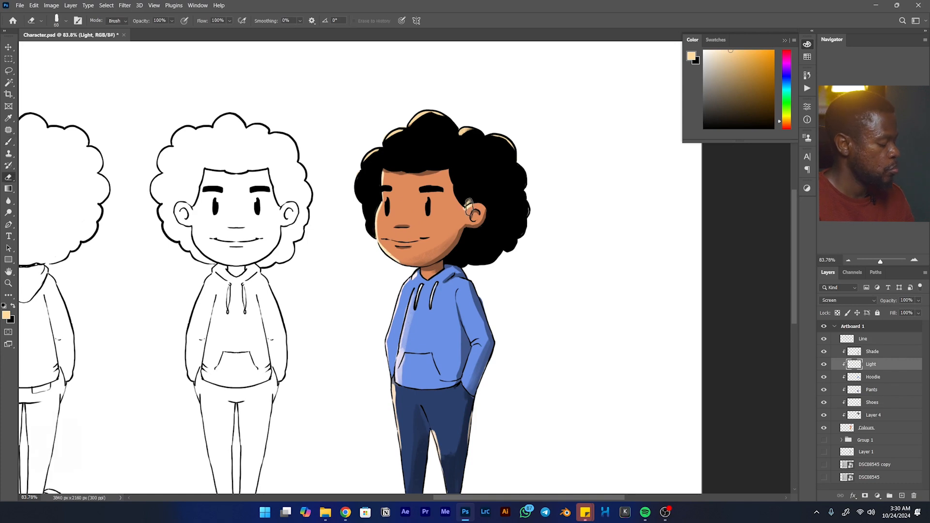
{"action": "left_click_drag", "start_coordinate": [483, 238], "coordinate": [467, 272]}
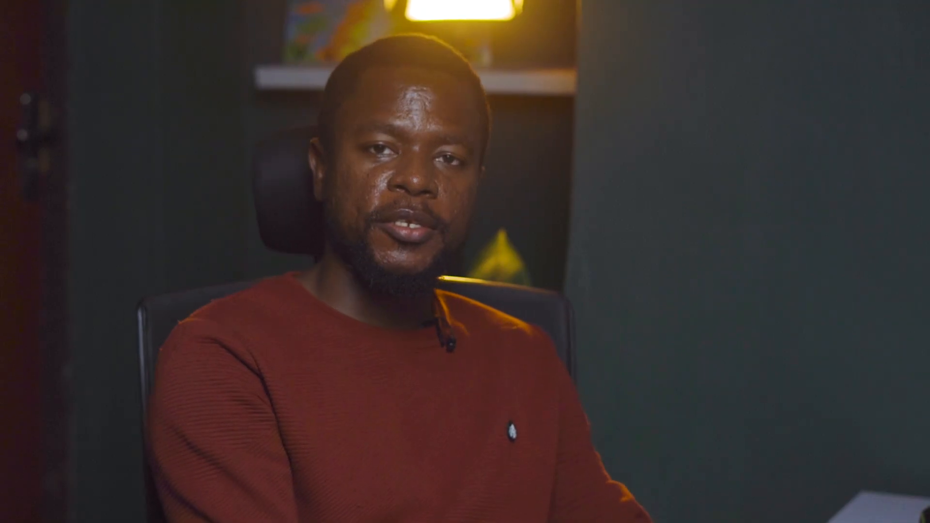